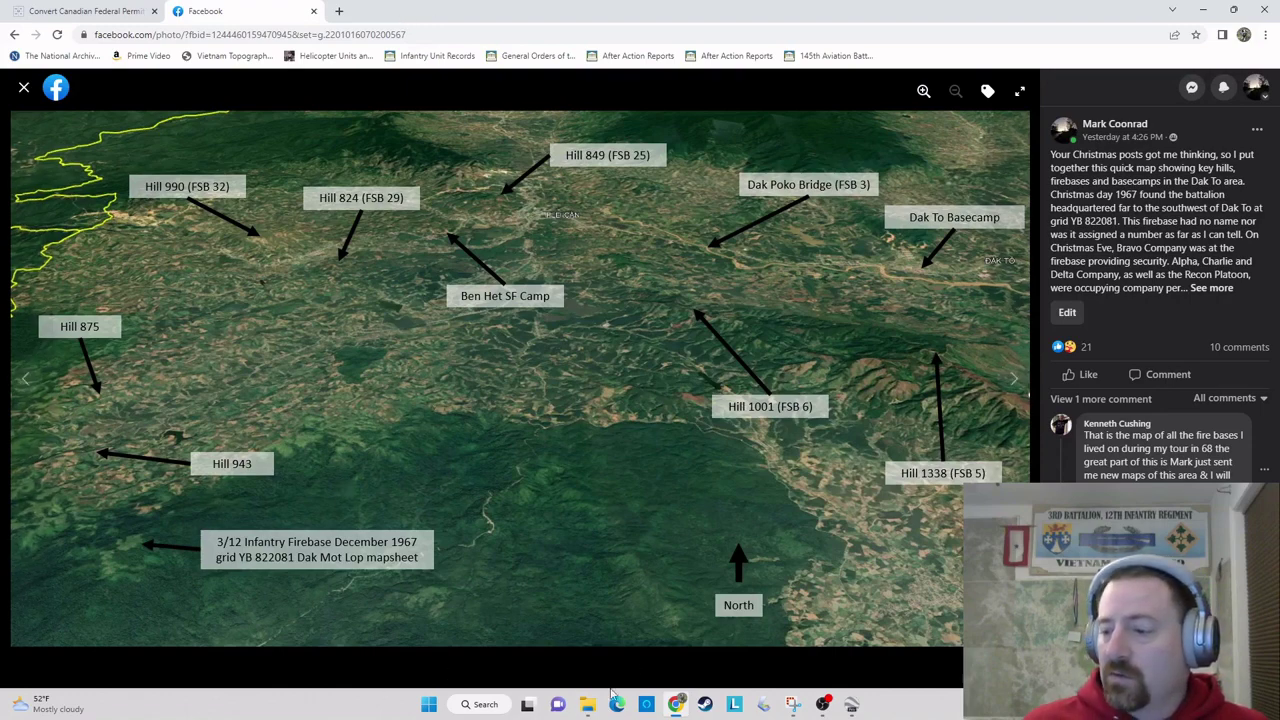
- Switch to File Explorer and open the 12December folder under Vietnam, Daily Journals, 1967 on the backup drive
{"action": "mouse_move", "coordinate": [587, 710]}
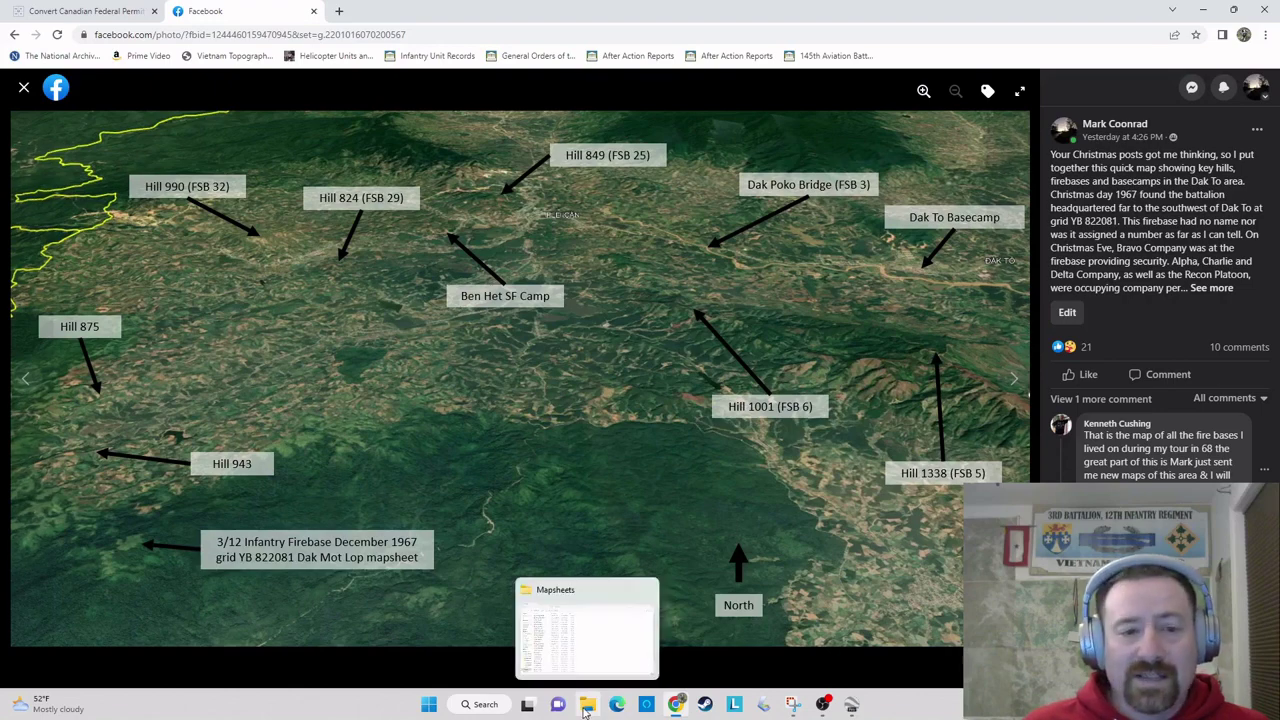
{"action": "left_click", "coordinate": [587, 710]}
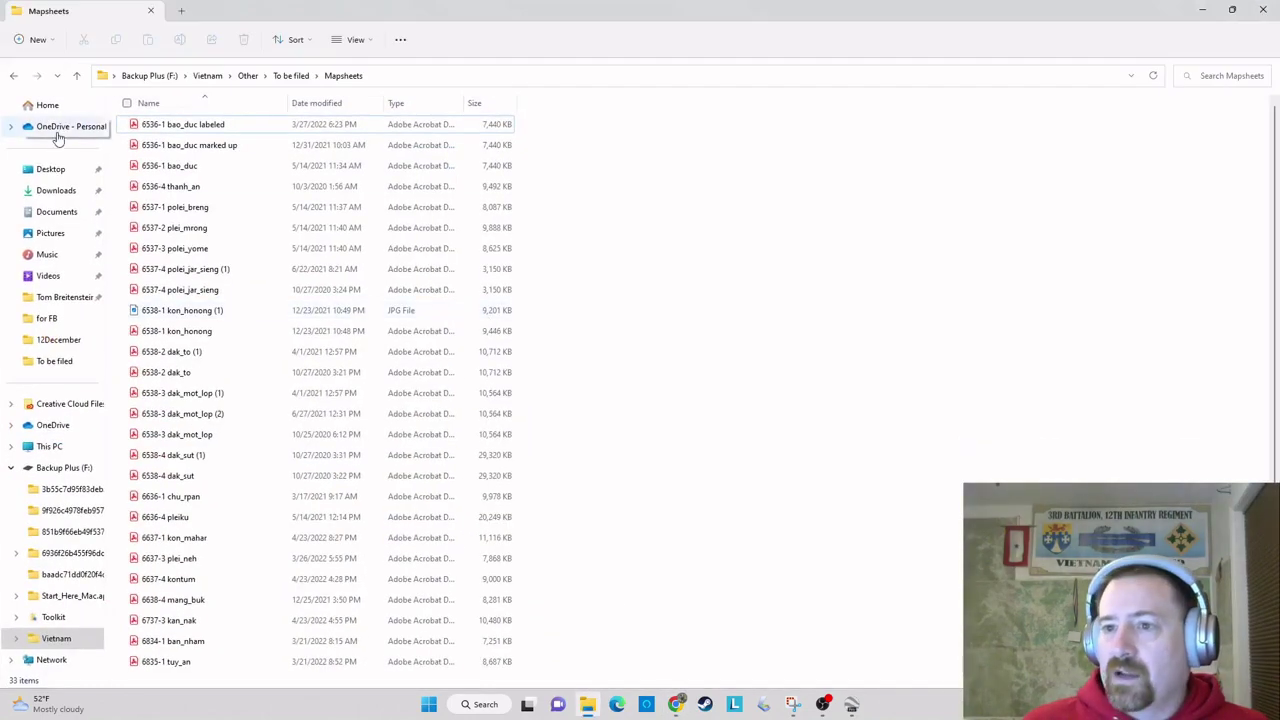
{"action": "left_click", "coordinate": [248, 77]}
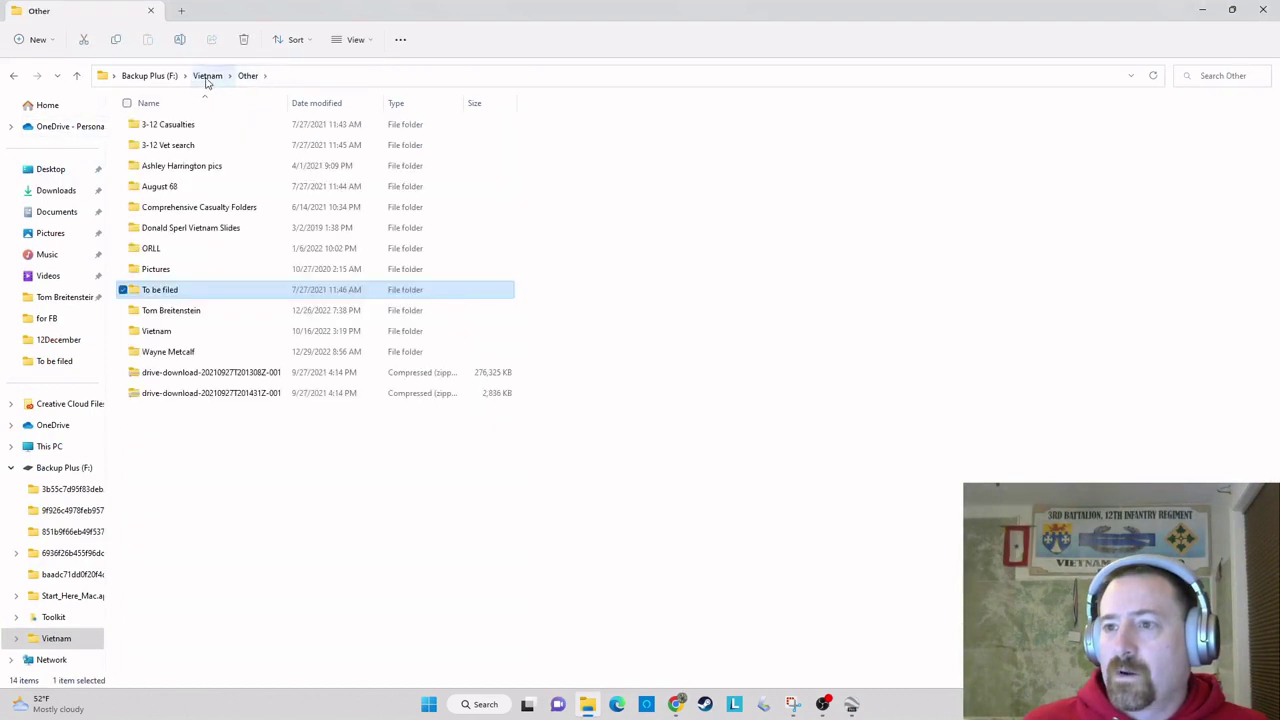
{"action": "left_click", "coordinate": [207, 77]}
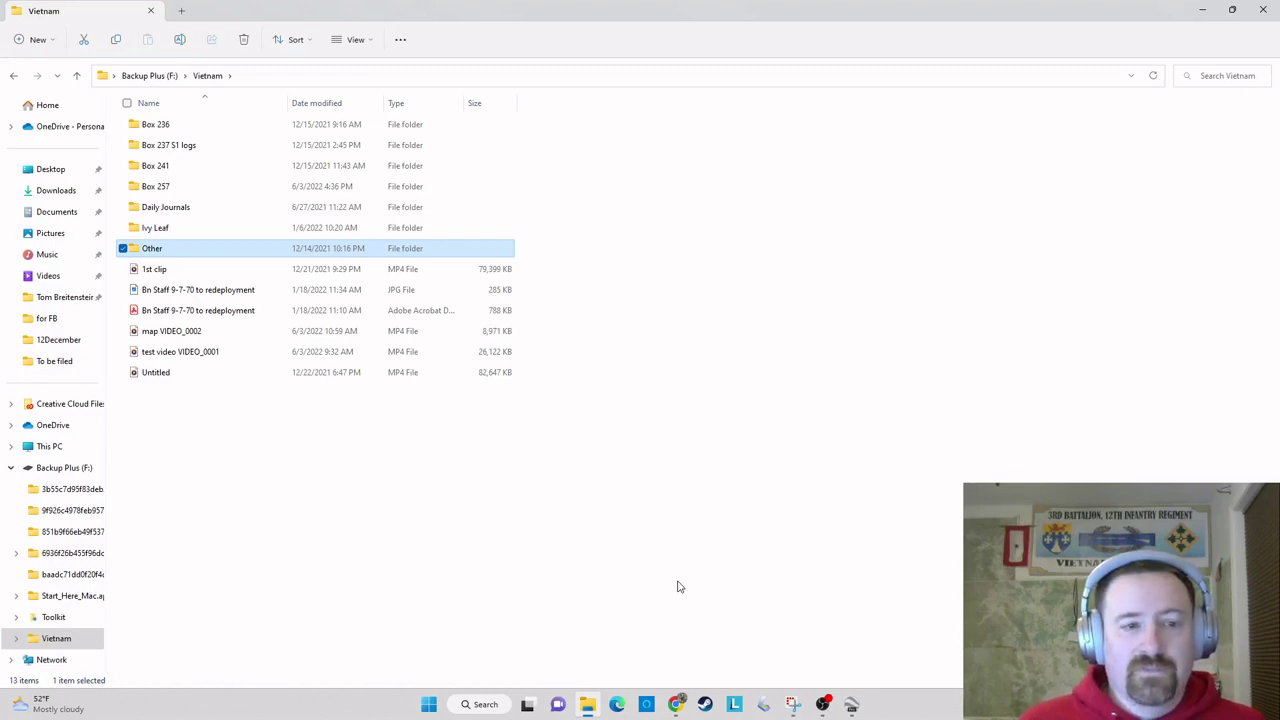
{"action": "double_click", "coordinate": [190, 207]}
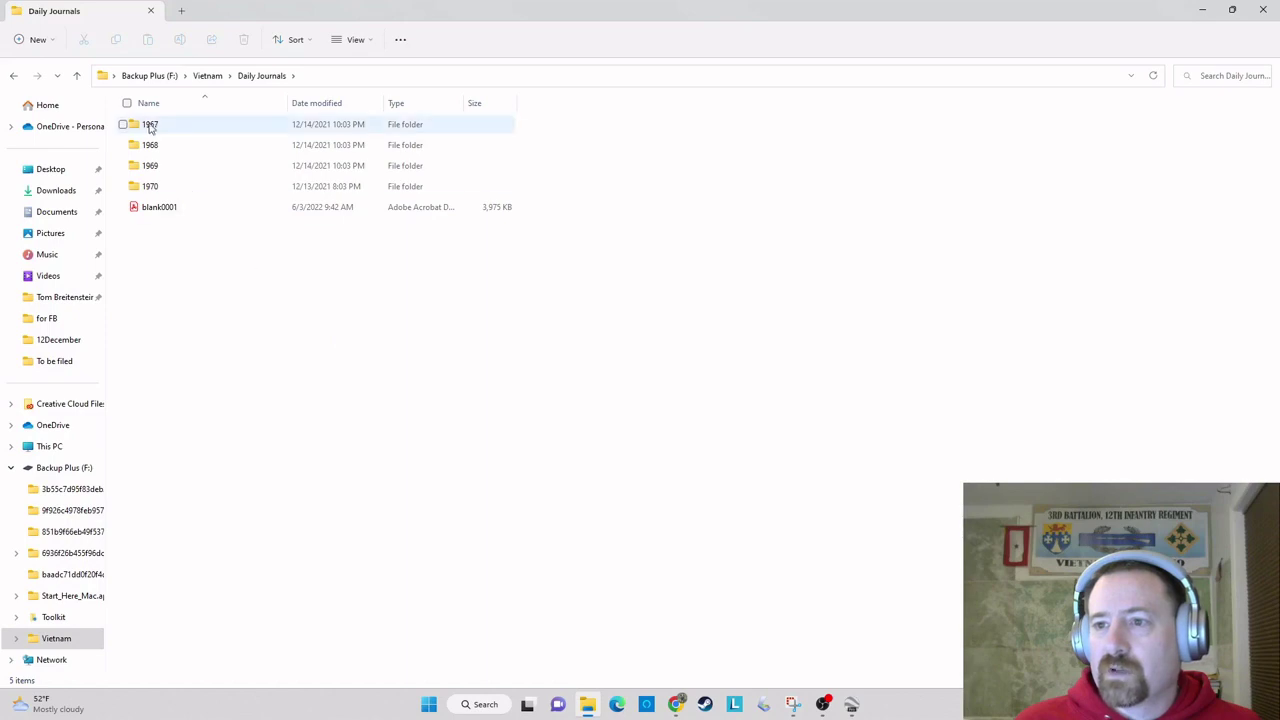
{"action": "double_click", "coordinate": [169, 123]}
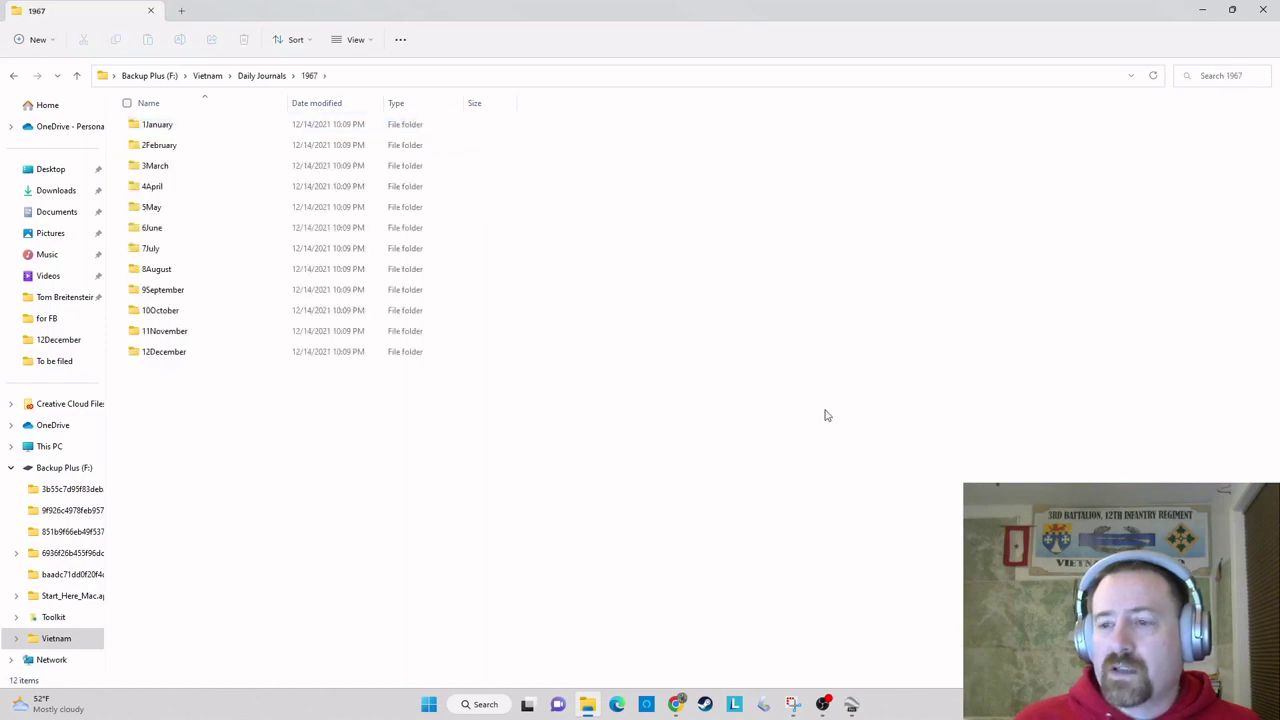
{"action": "double_click", "coordinate": [156, 357]}
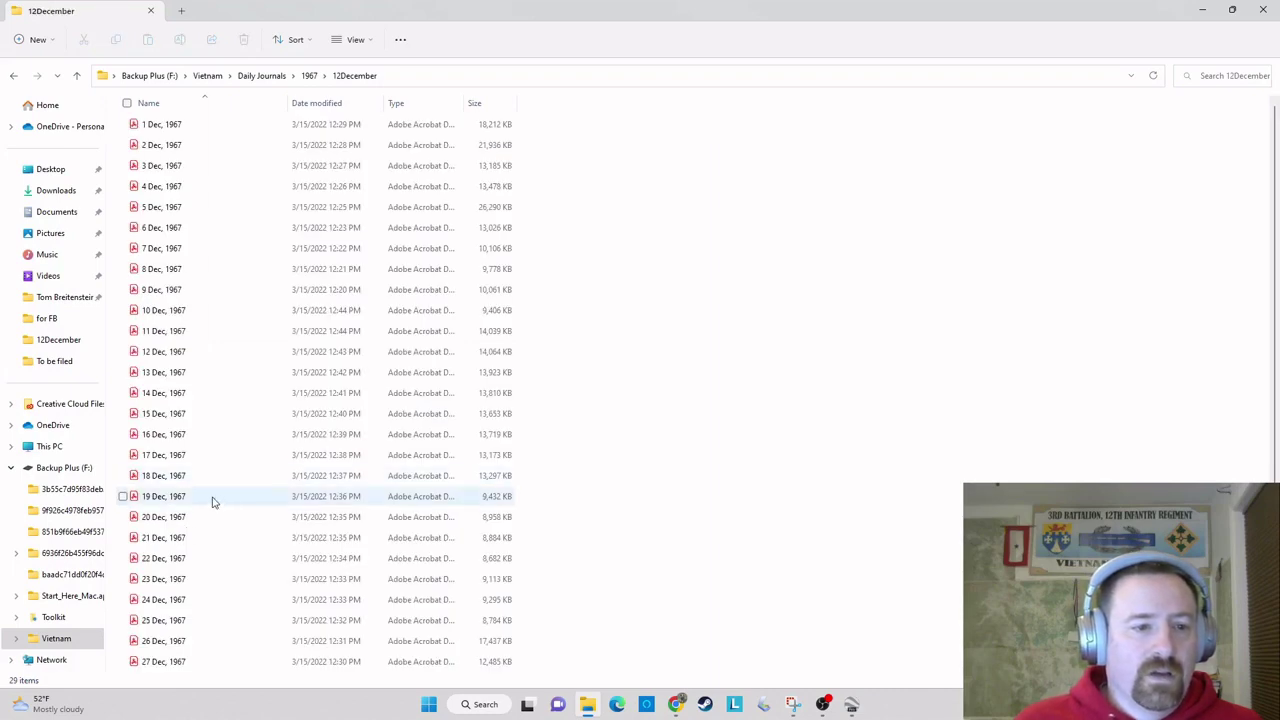
- Open the 24 Dec, 1967 journal PDF and maximize its window
{"action": "left_click", "coordinate": [160, 602]}
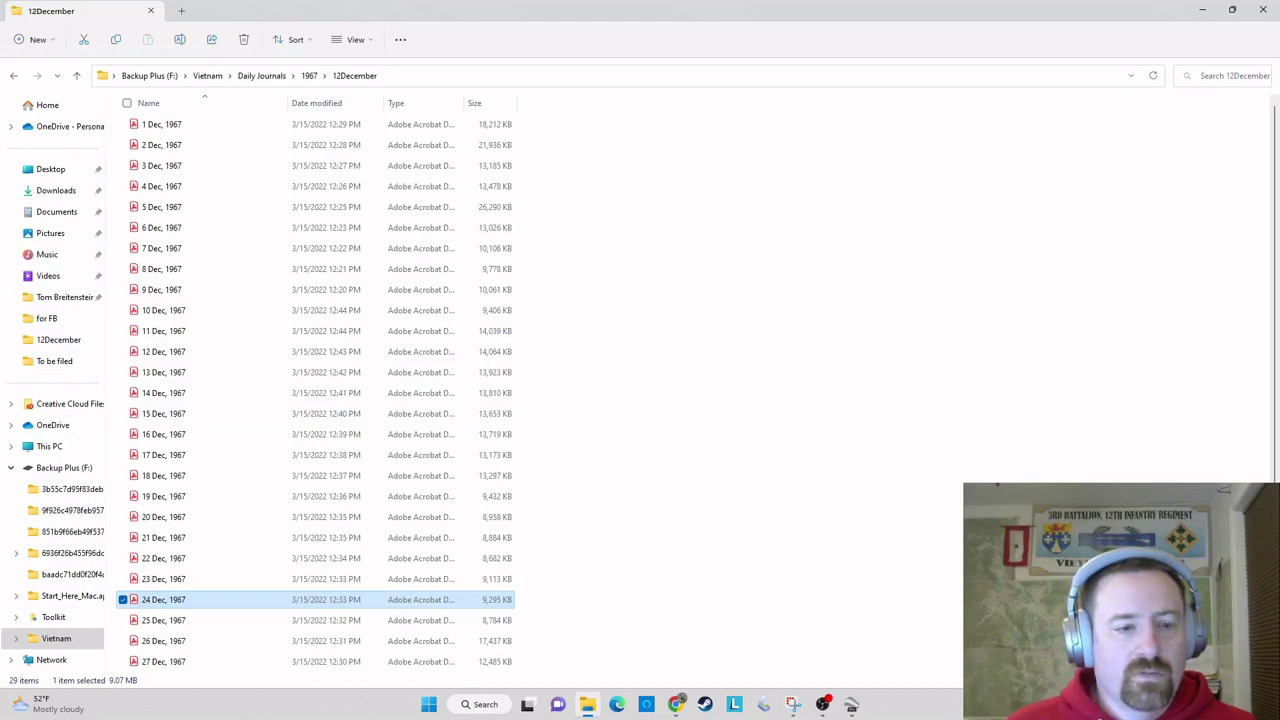
{"action": "key", "text": "Return"}
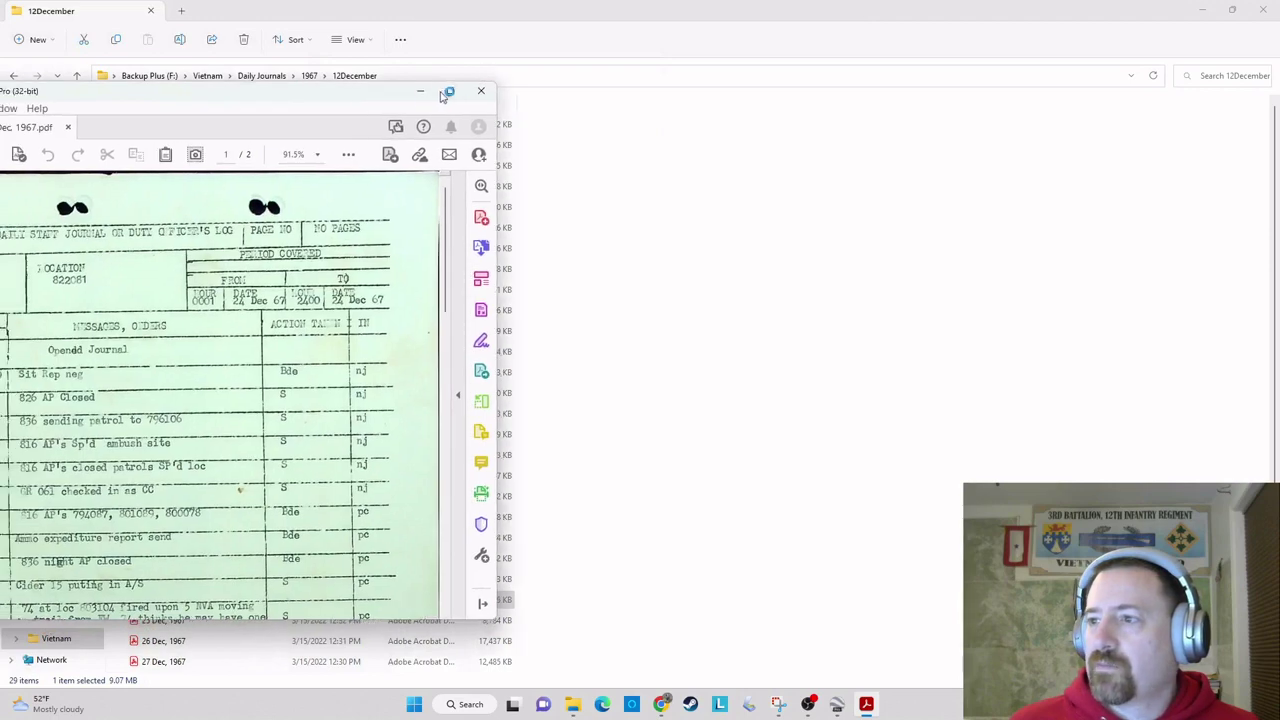
{"action": "left_click", "coordinate": [448, 92]}
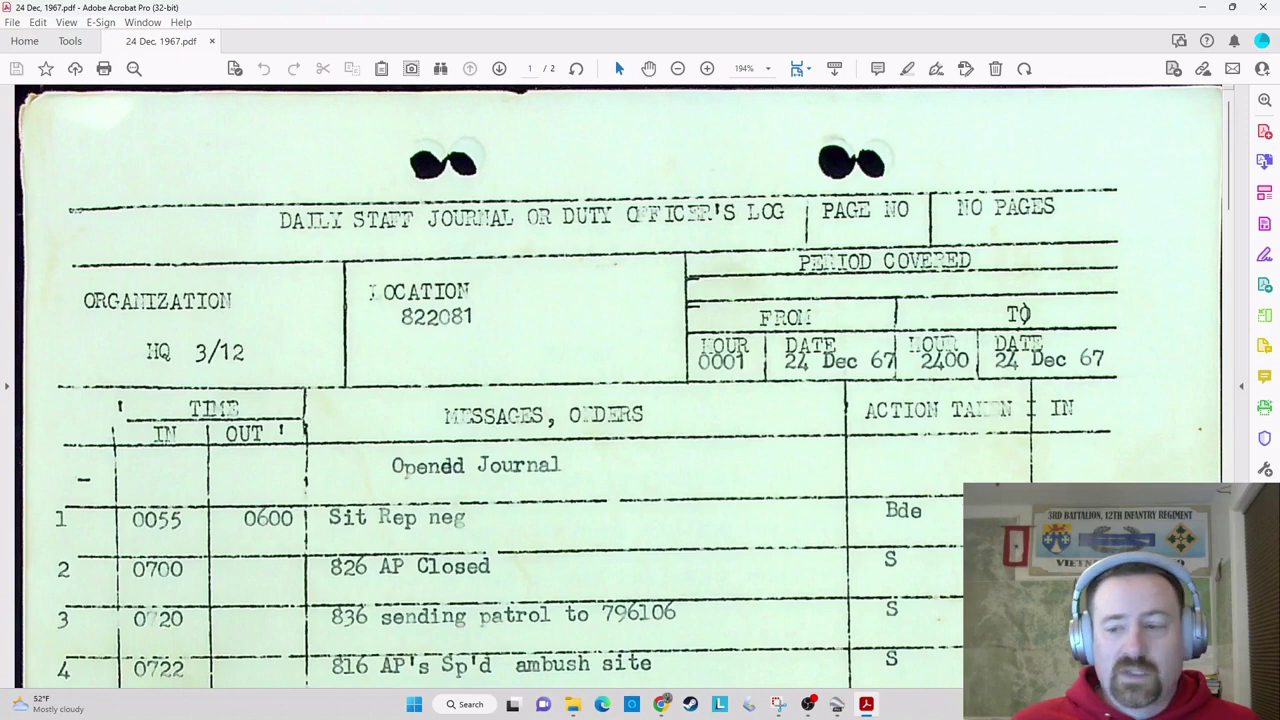
- Return to File Explorer and open the Mapsheets folder inside Vietnam, Other, To be filed
{"action": "left_click", "coordinate": [572, 704]}
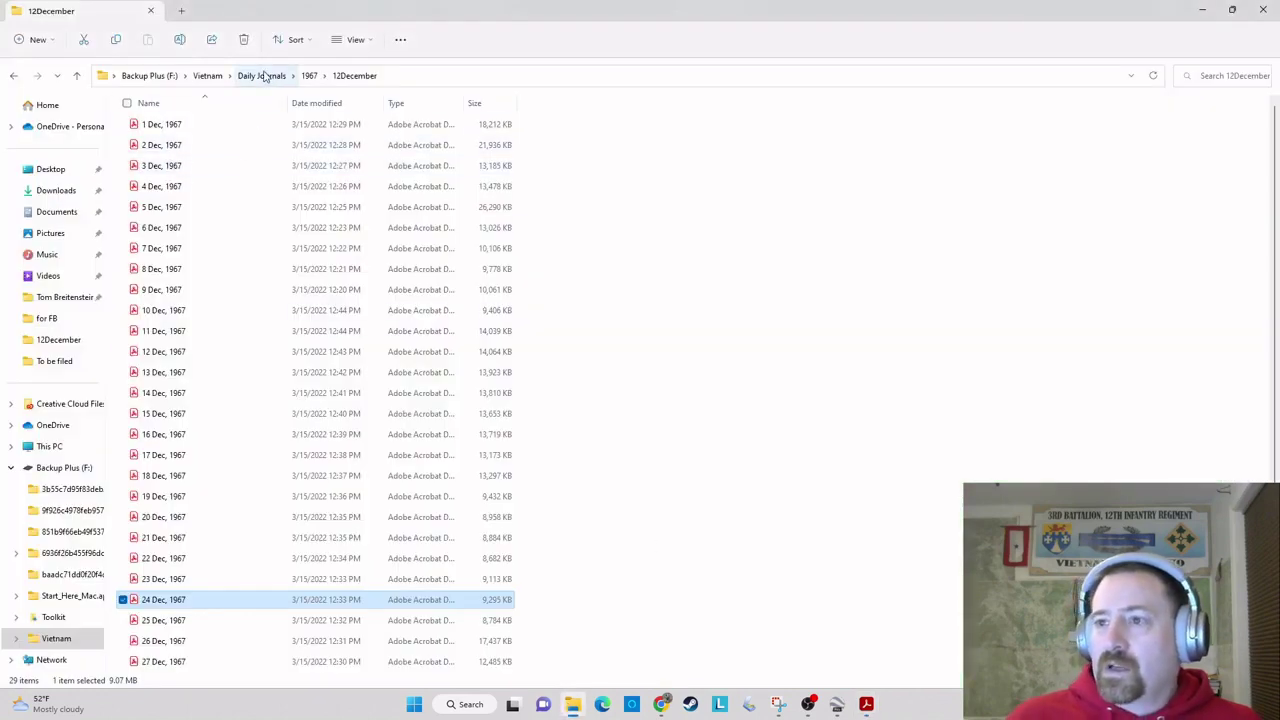
{"action": "left_click", "coordinate": [212, 78]}
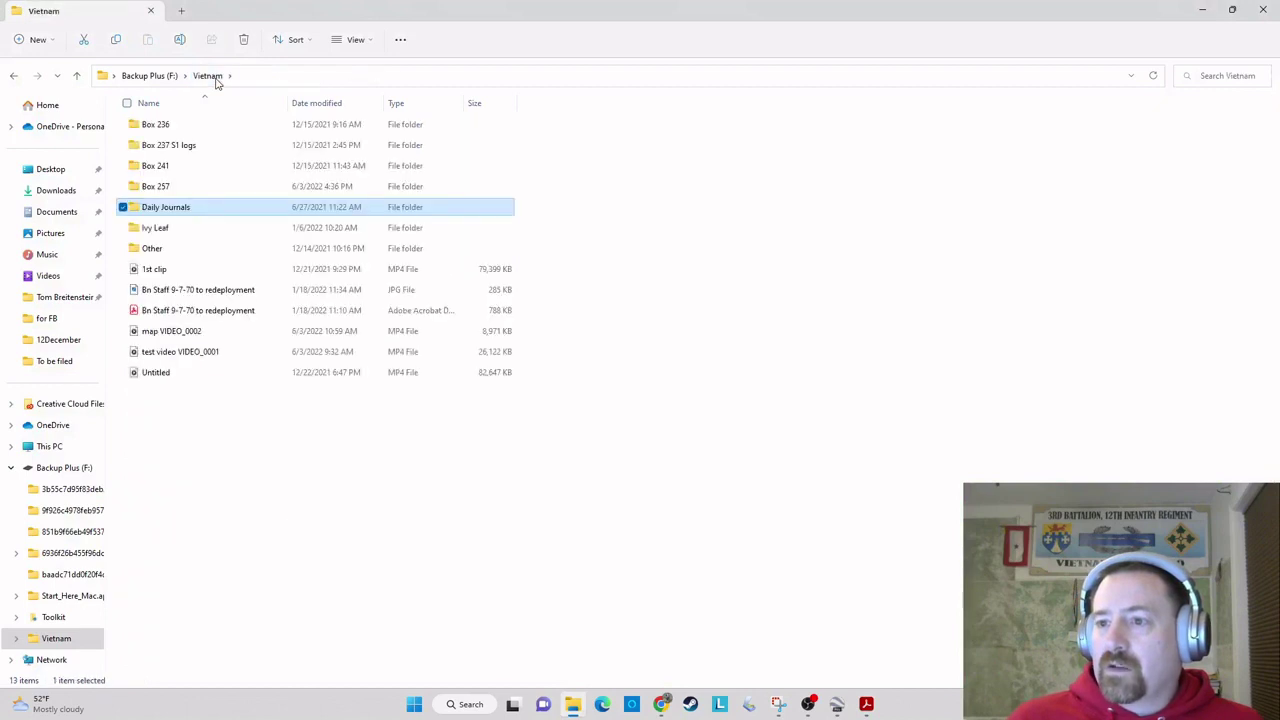
{"action": "double_click", "coordinate": [163, 249]}
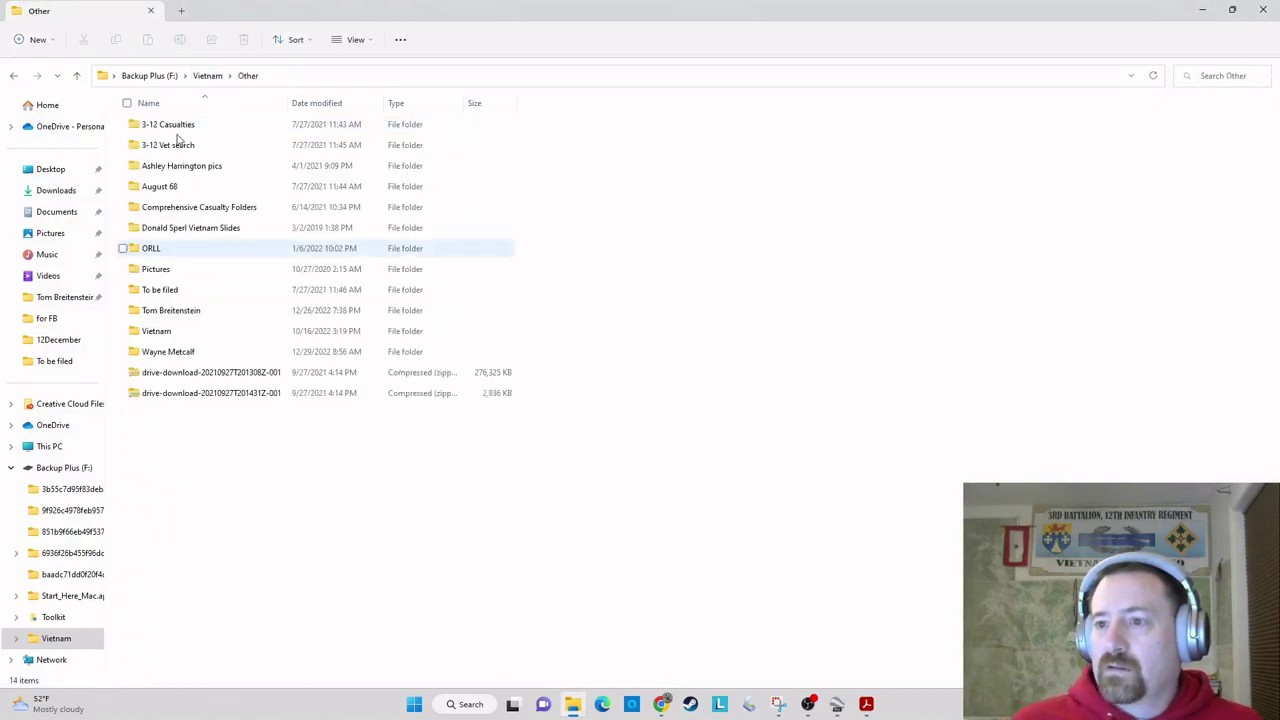
{"action": "left_click", "coordinate": [205, 77]}
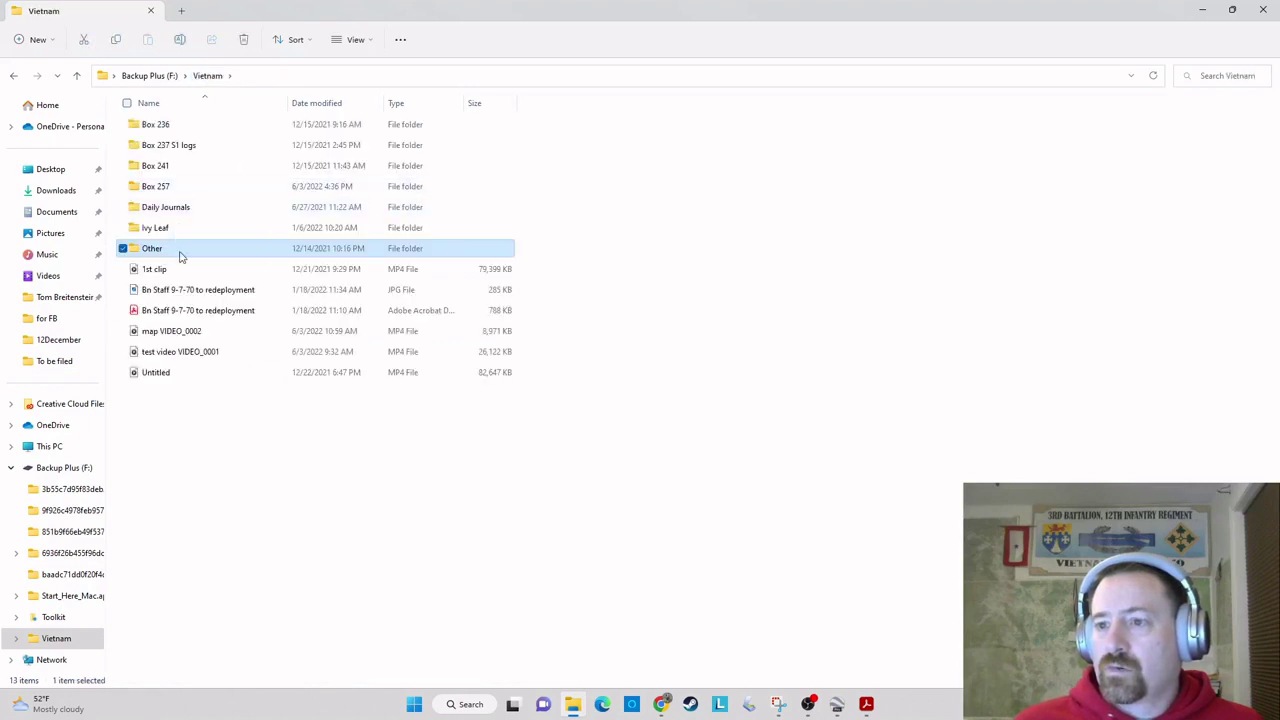
{"action": "double_click", "coordinate": [180, 252]}
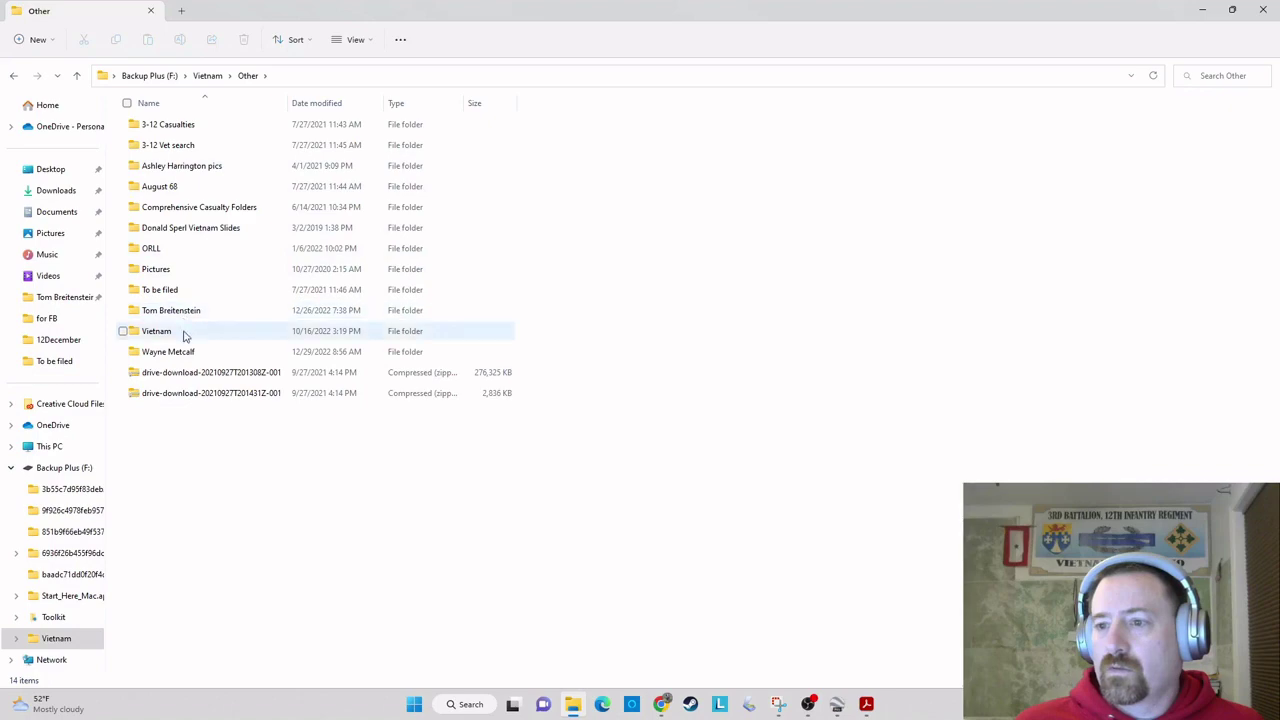
{"action": "double_click", "coordinate": [191, 290]}
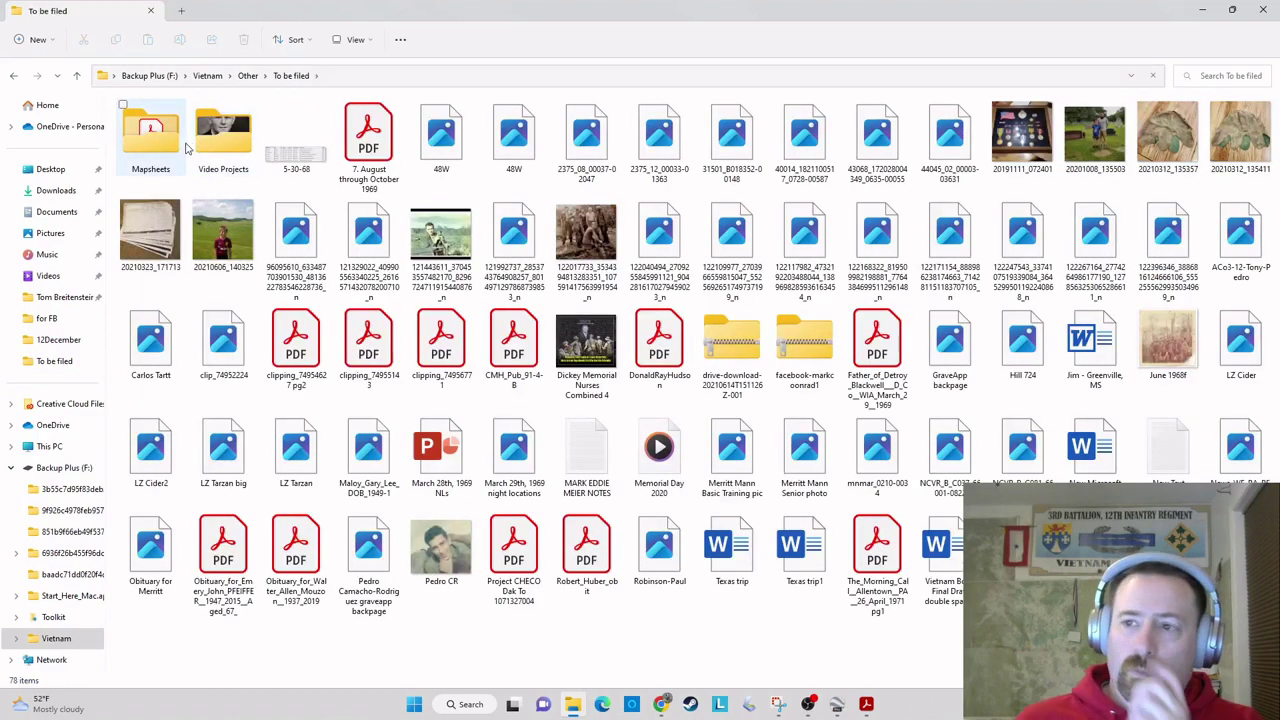
{"action": "double_click", "coordinate": [152, 132]}
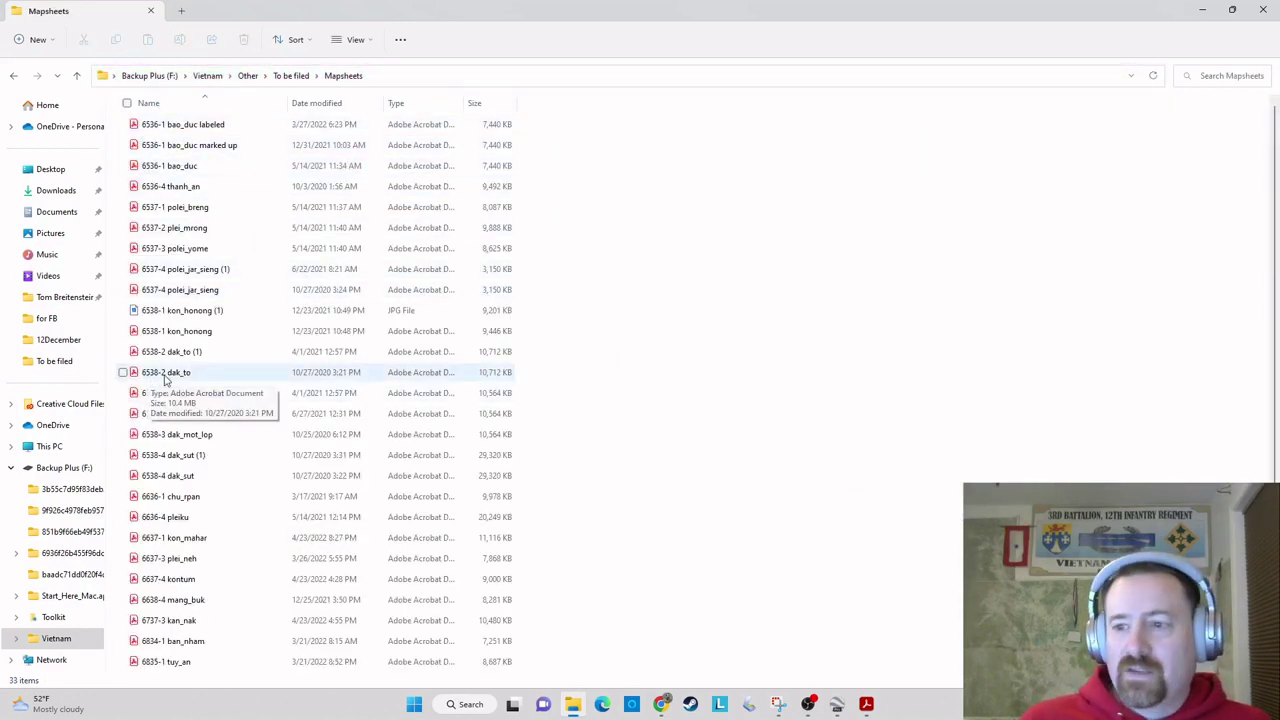
- Open the 6538-3 dak_mot_lop map PDF and decline the MAP2PDF plug-in download
{"action": "left_click", "coordinate": [160, 436]}
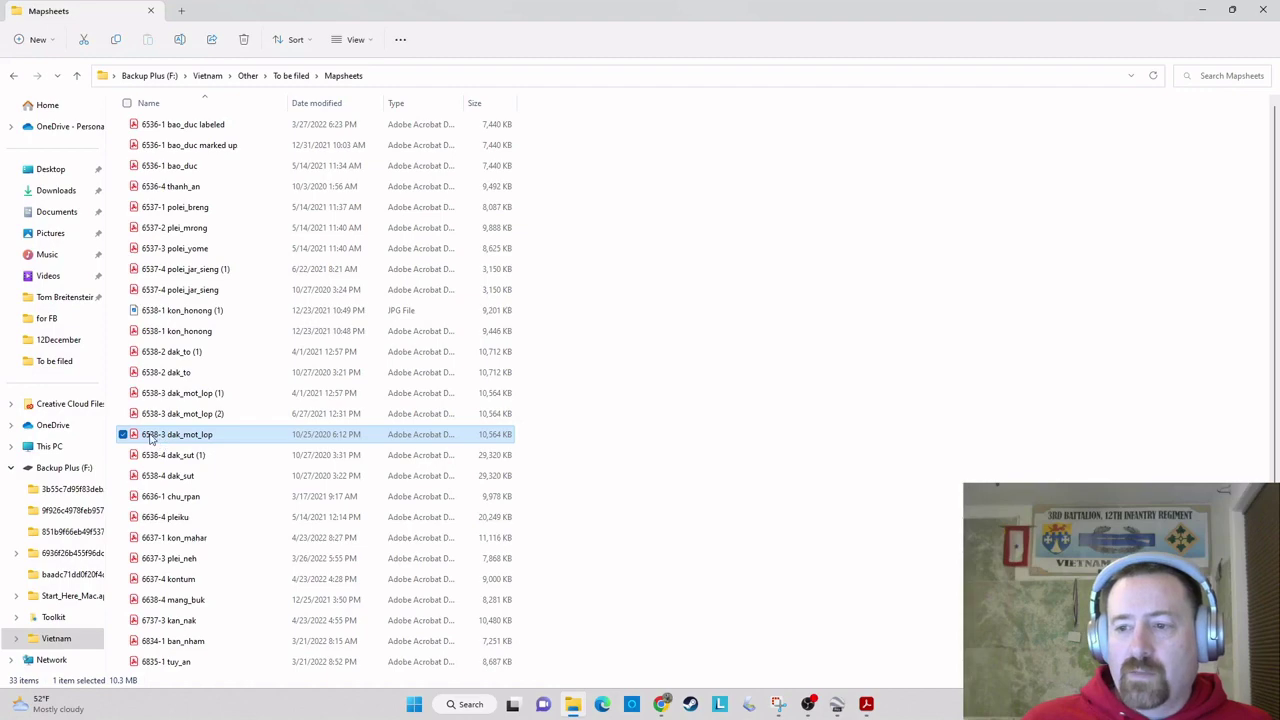
{"action": "double_click", "coordinate": [200, 442]}
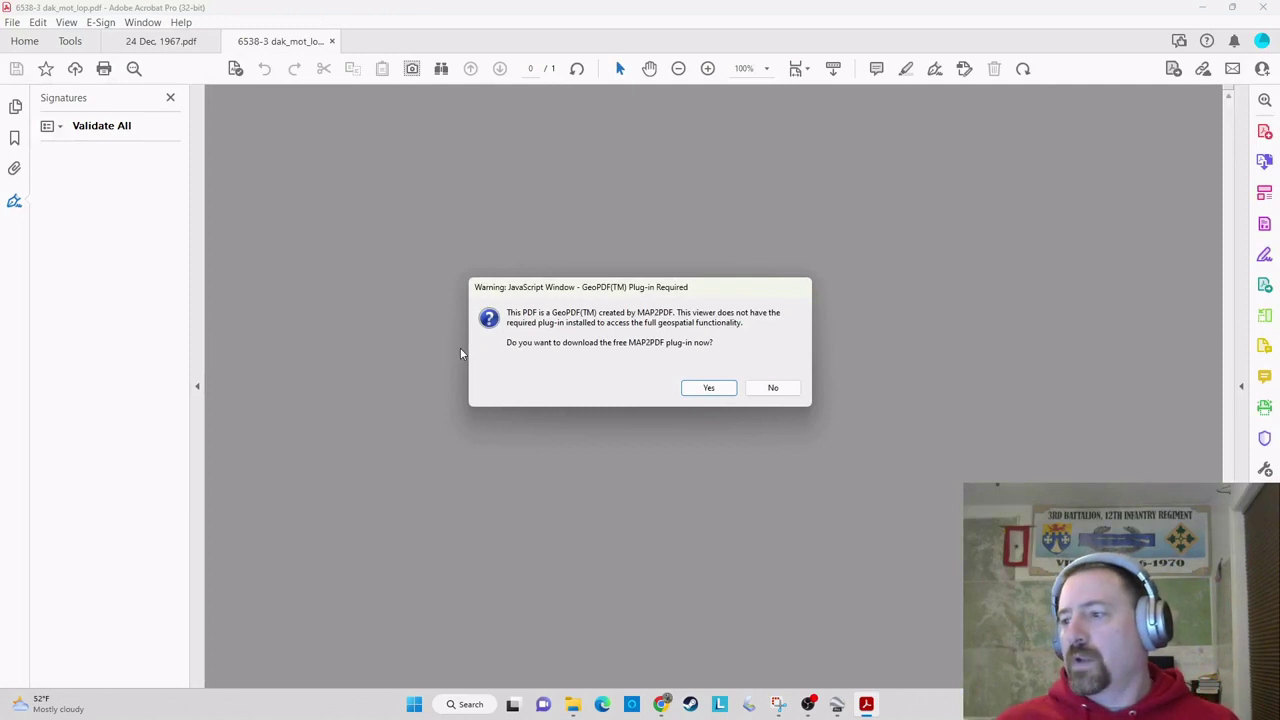
{"action": "left_click", "coordinate": [772, 388]}
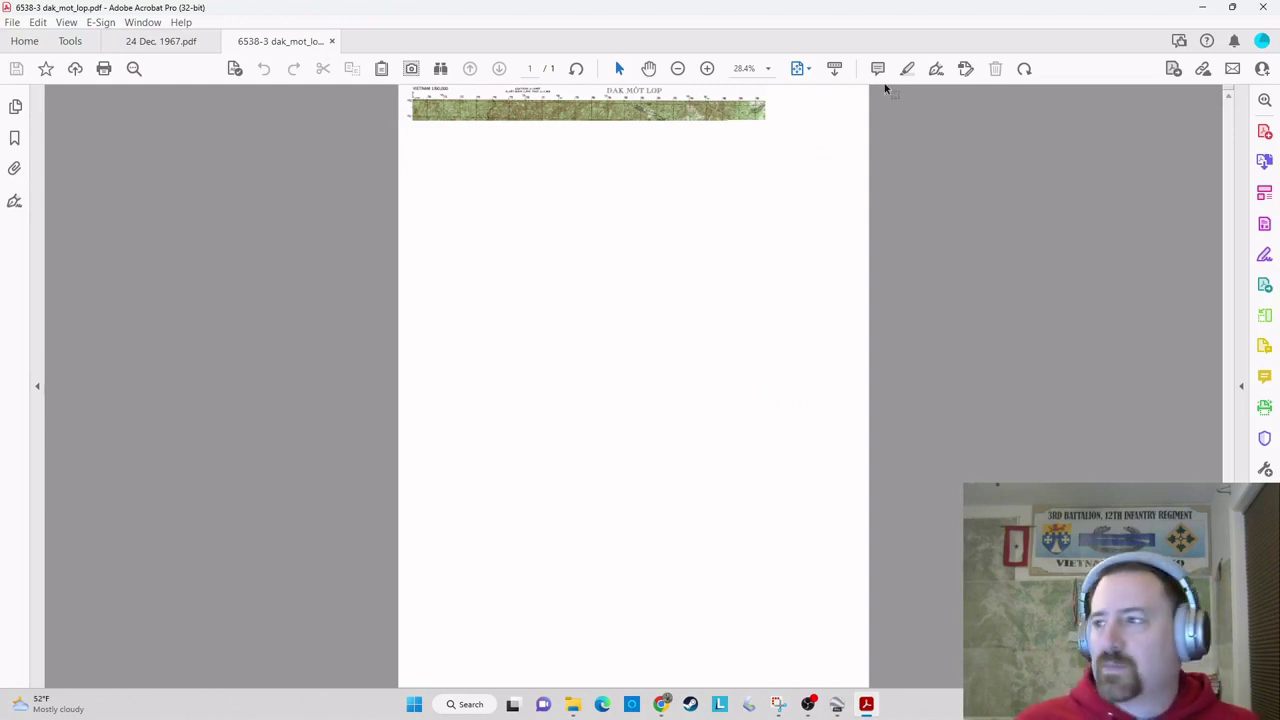
- Examine the northern half of the Dak Mot Lop map up close from west to east, including its grid numbers
{"action": "left_click", "coordinate": [706, 68]}
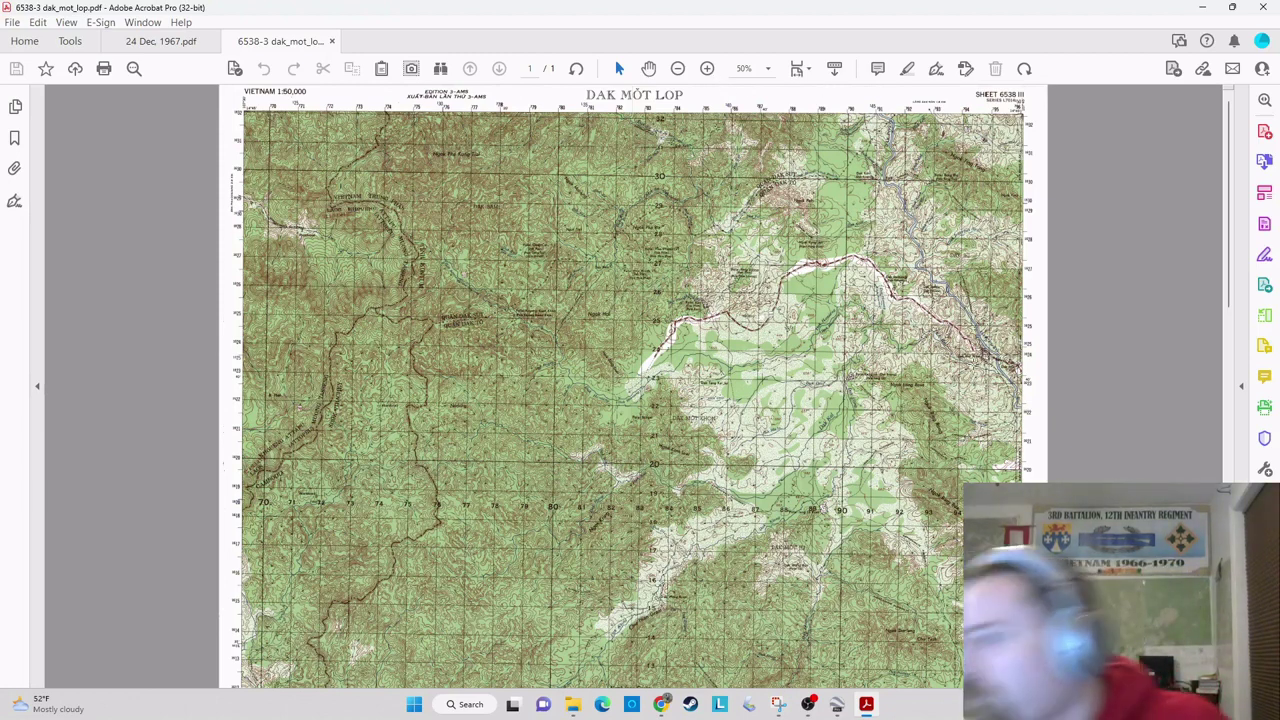
{"action": "left_click", "coordinate": [707, 68]}
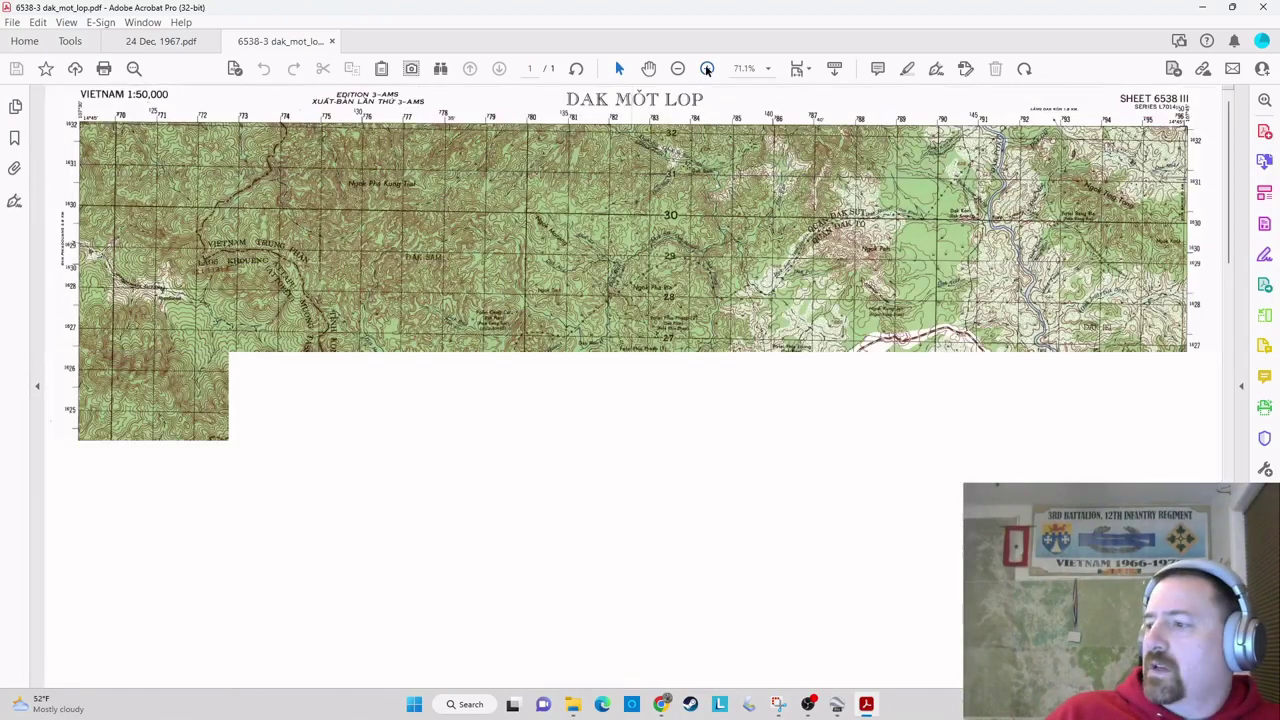
{"action": "left_click", "coordinate": [707, 68]}
{"action": "left_click", "coordinate": [707, 68]}
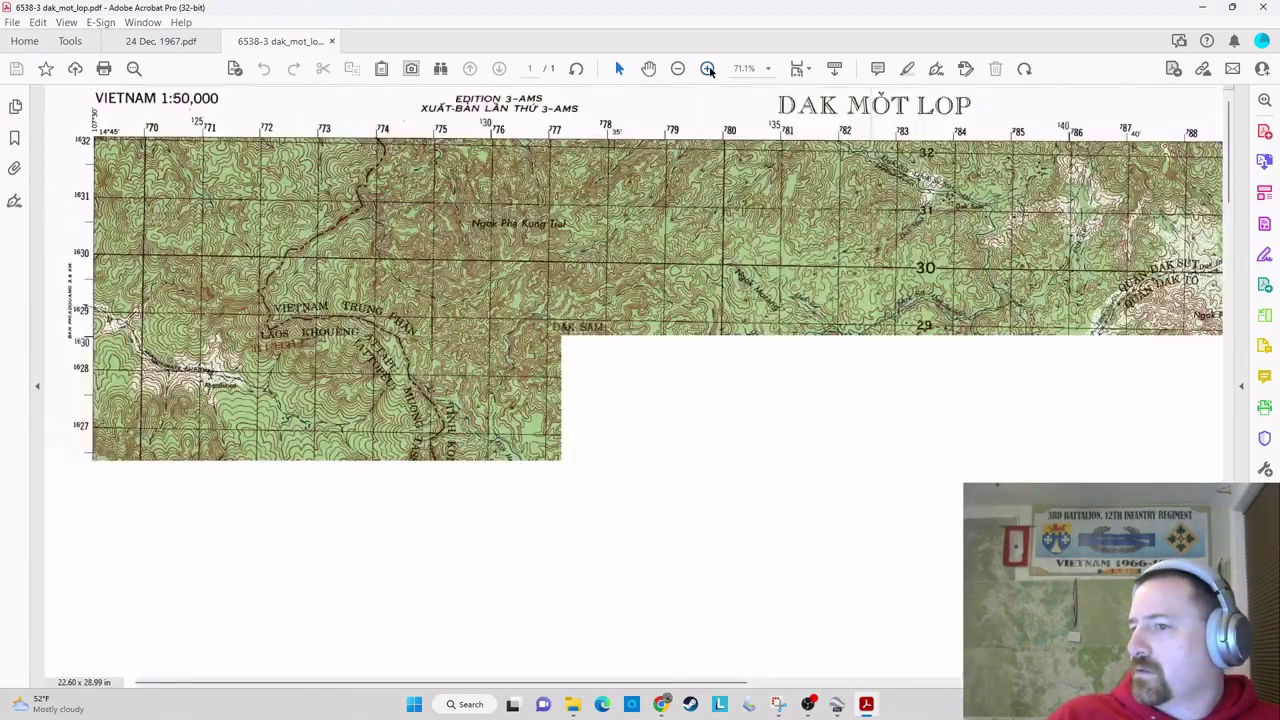
{"action": "left_click", "coordinate": [708, 69]}
{"action": "scroll", "coordinate": [648, 380], "scroll_direction": "down", "scroll_amount": 4}
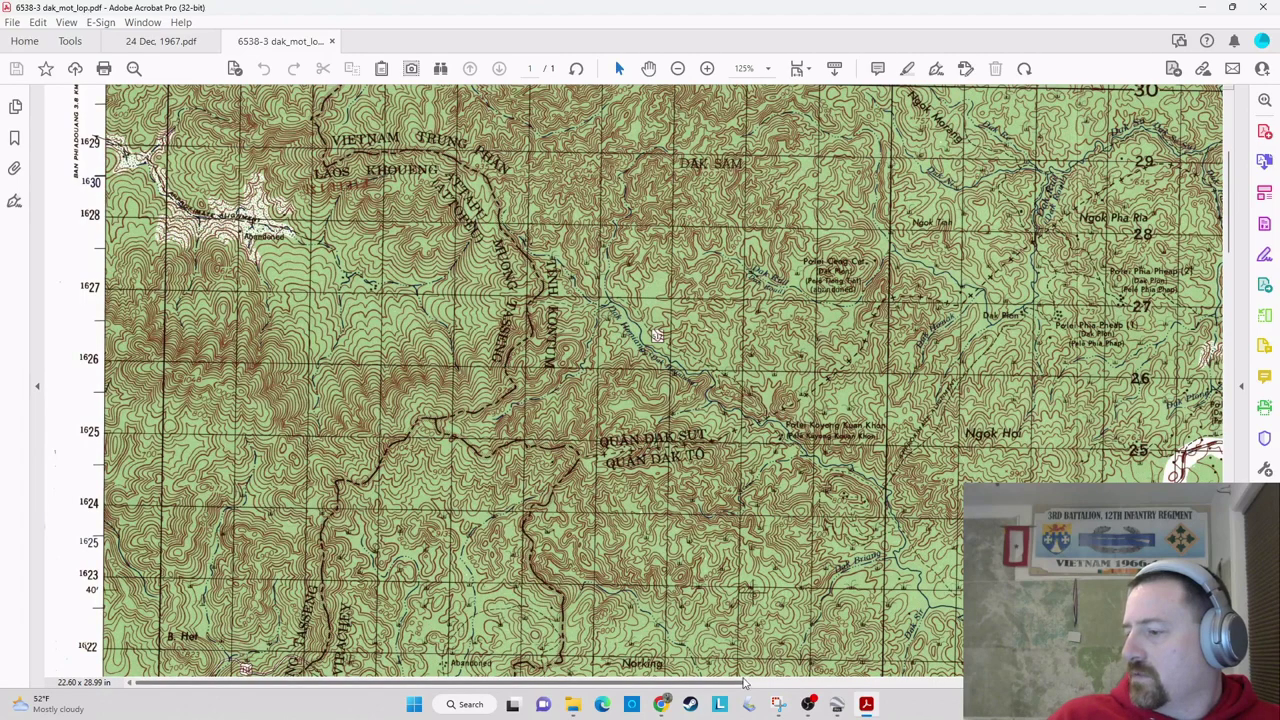
{"action": "left_click_drag", "start_coordinate": [745, 683], "coordinate": [1115, 687]}
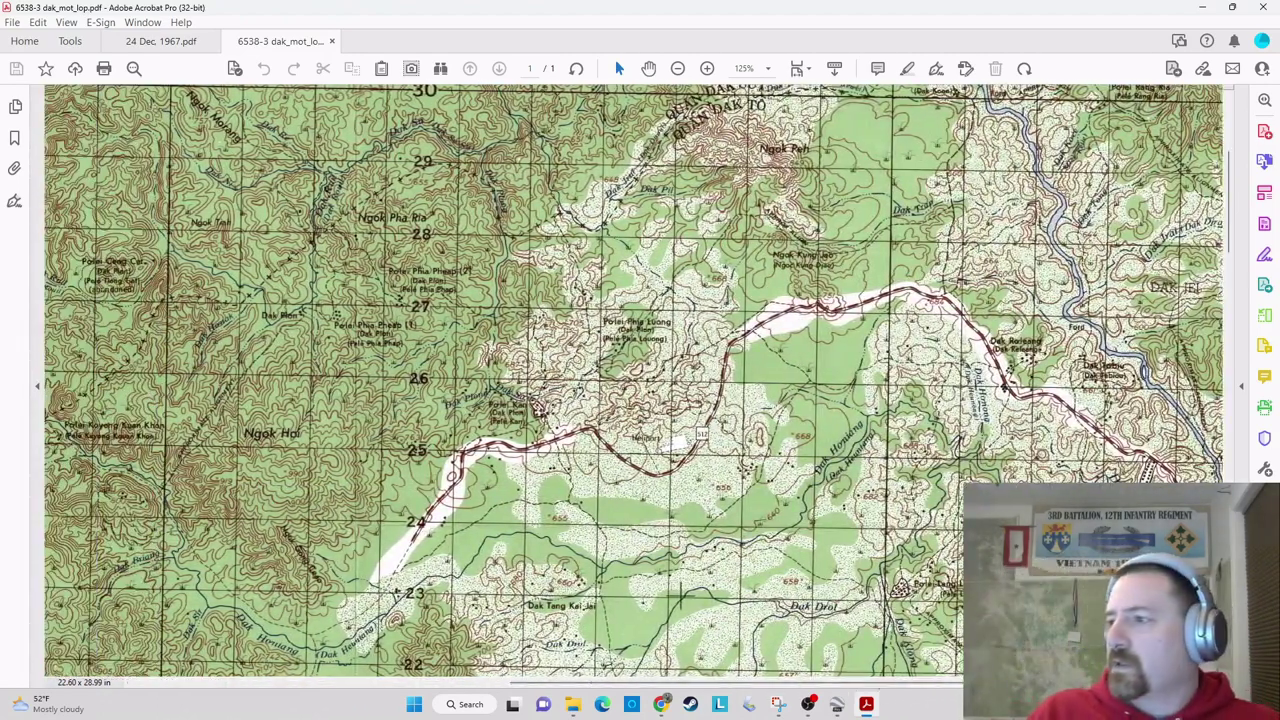
{"action": "left_click", "coordinate": [678, 68]}
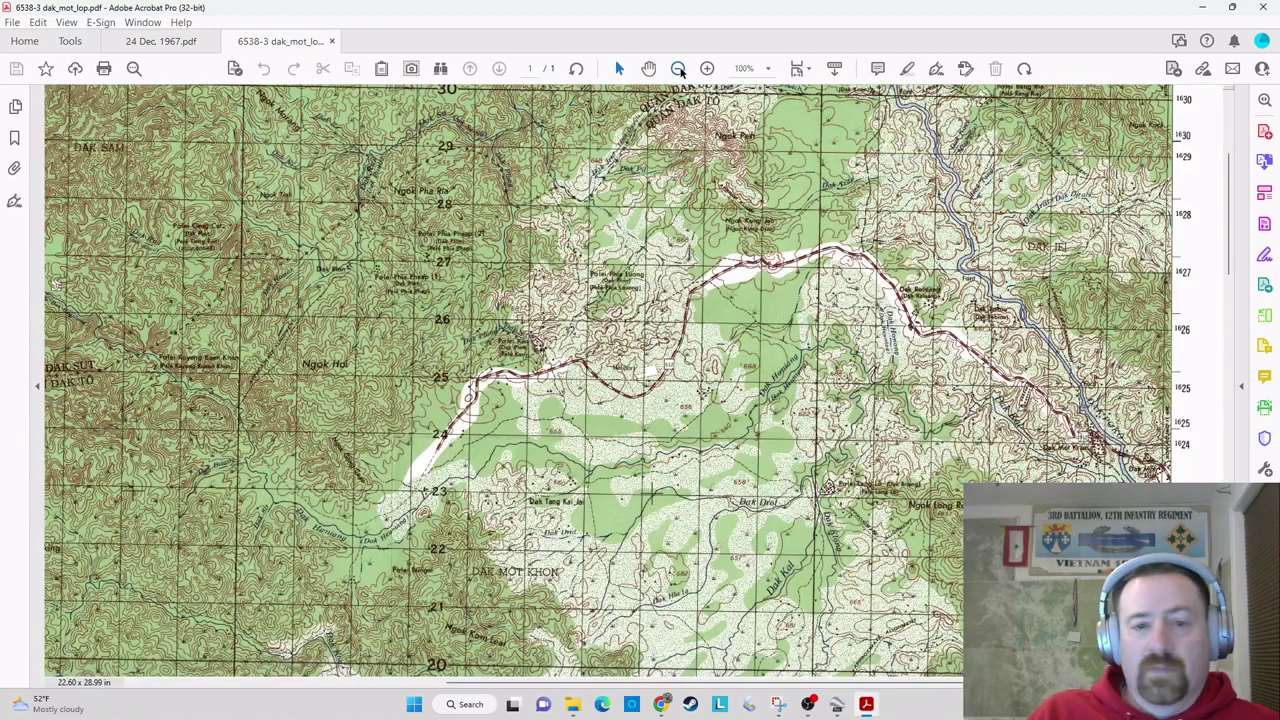
{"action": "left_click", "coordinate": [678, 68]}
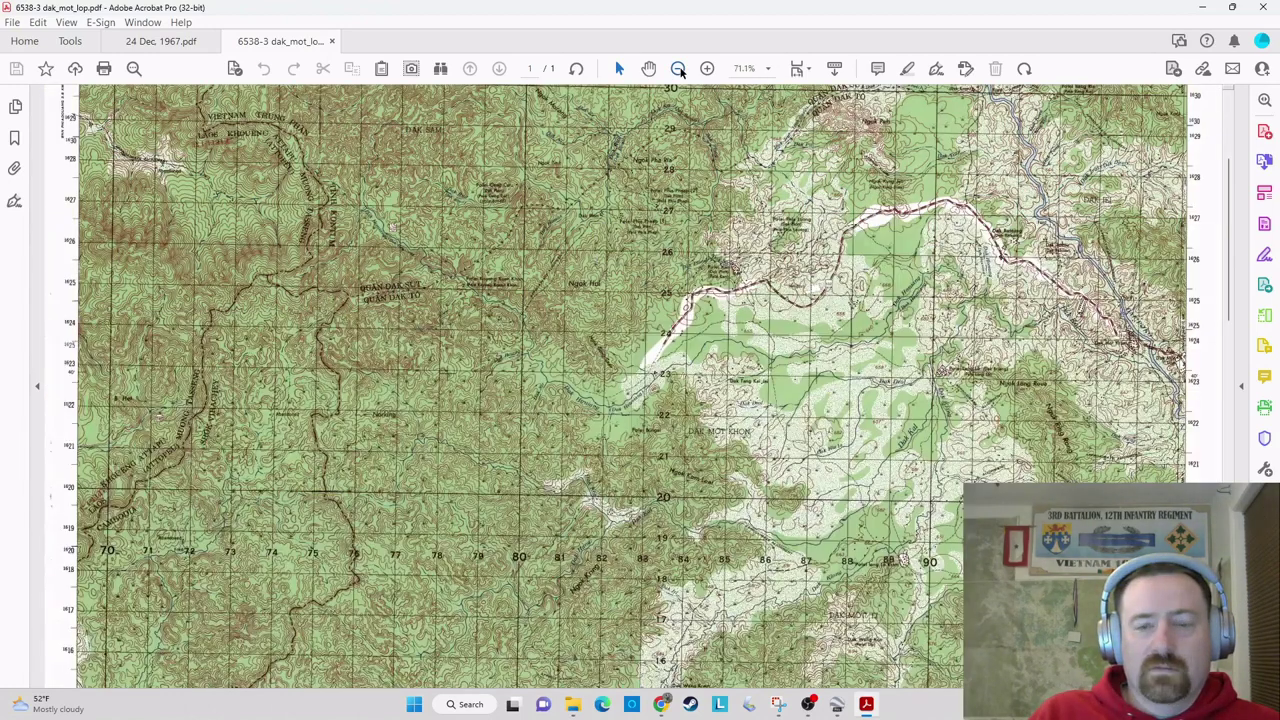
{"action": "left_click", "coordinate": [678, 68]}
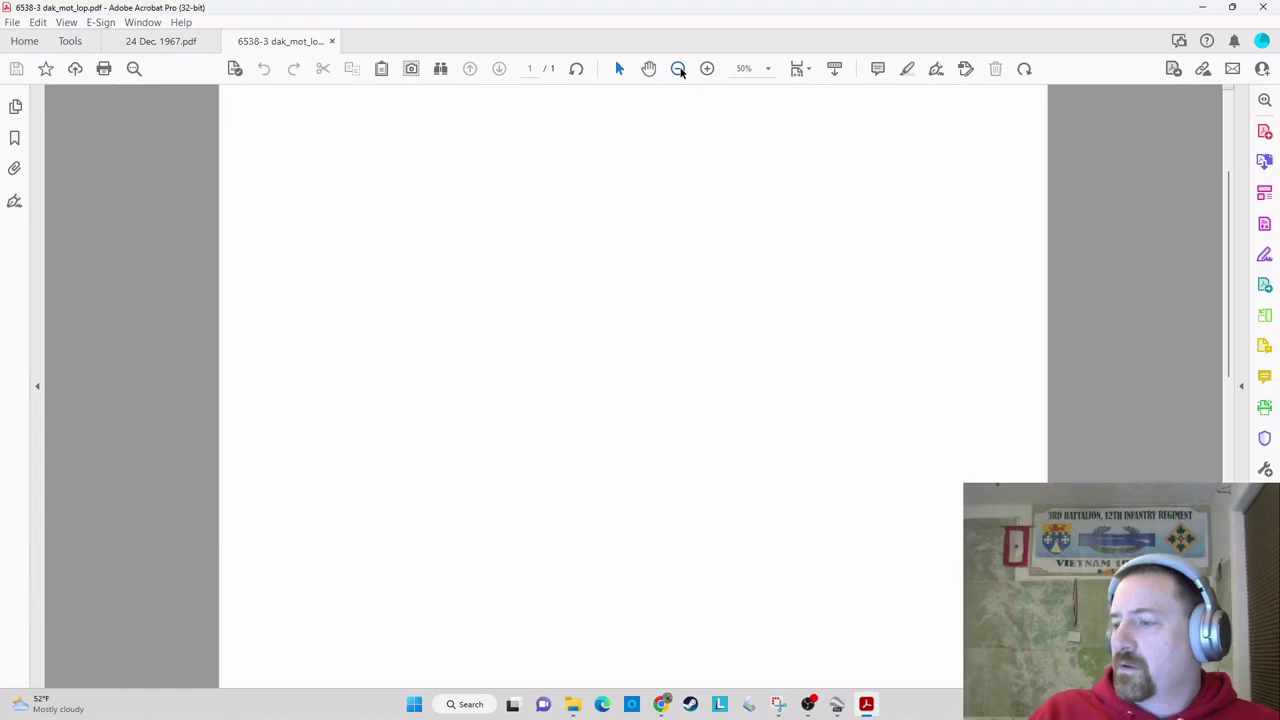
{"action": "left_click", "coordinate": [678, 68]}
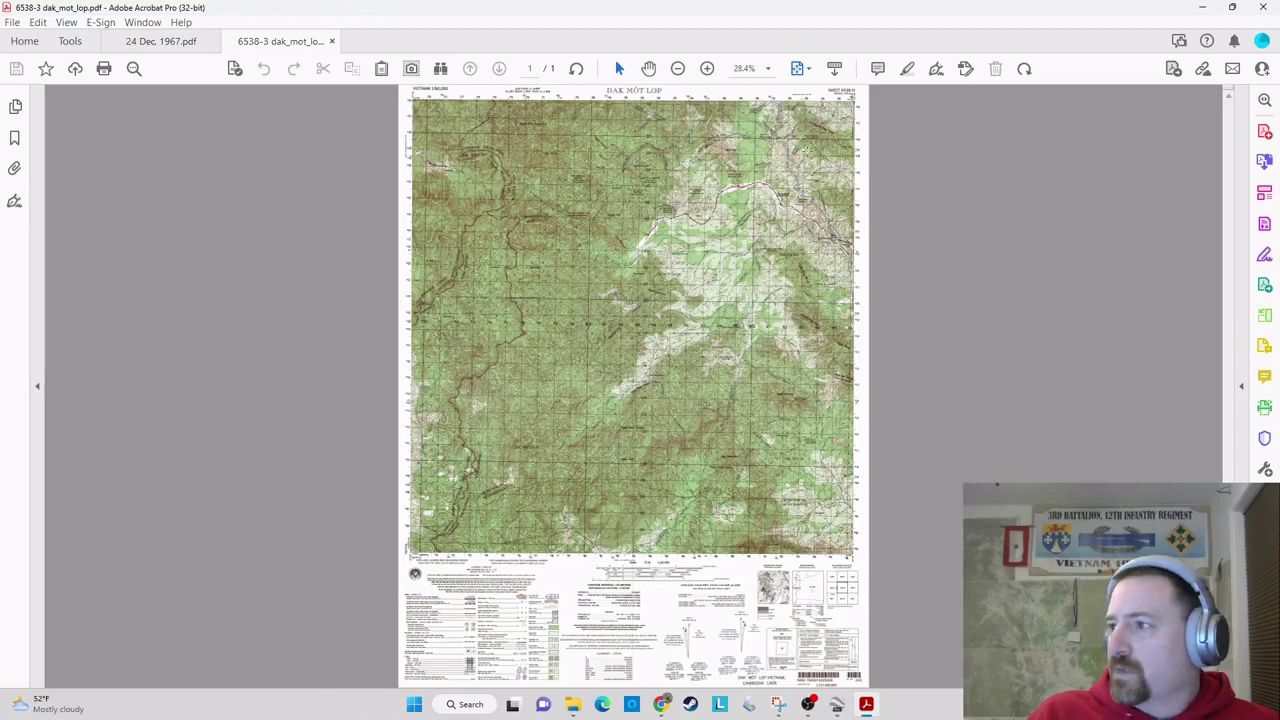
- Examine the southern half of the Dak Mot Lop map down to the scale bars and legend beneath it
{"action": "left_click", "coordinate": [707, 68]}
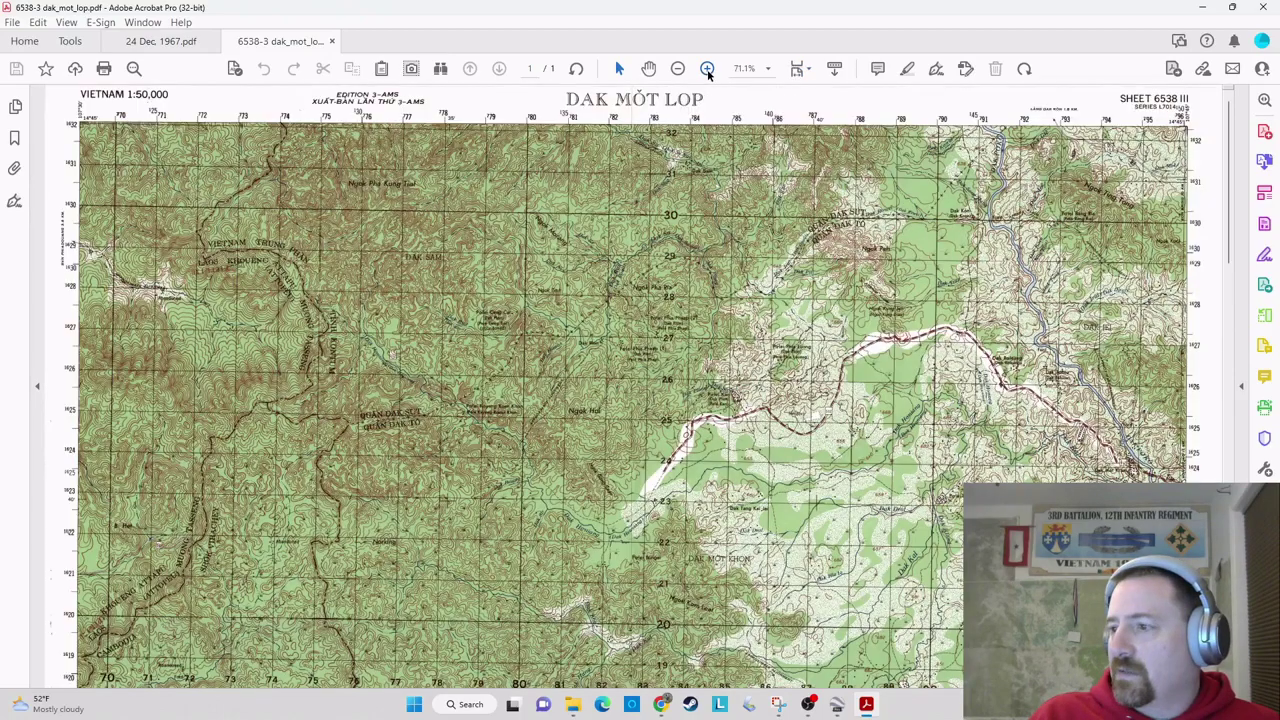
{"action": "scroll", "coordinate": [1195, 390], "scroll_direction": "down", "scroll_amount": 5}
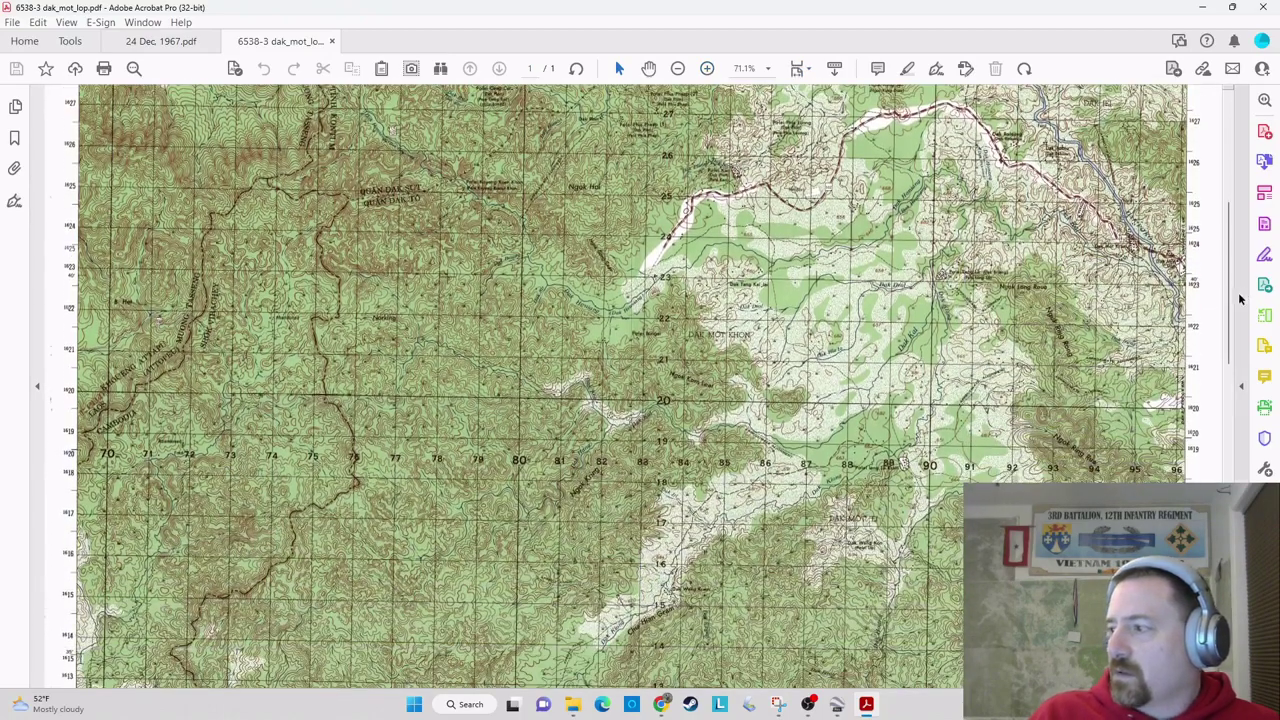
{"action": "left_click_drag", "start_coordinate": [1232, 311], "coordinate": [1228, 474]}
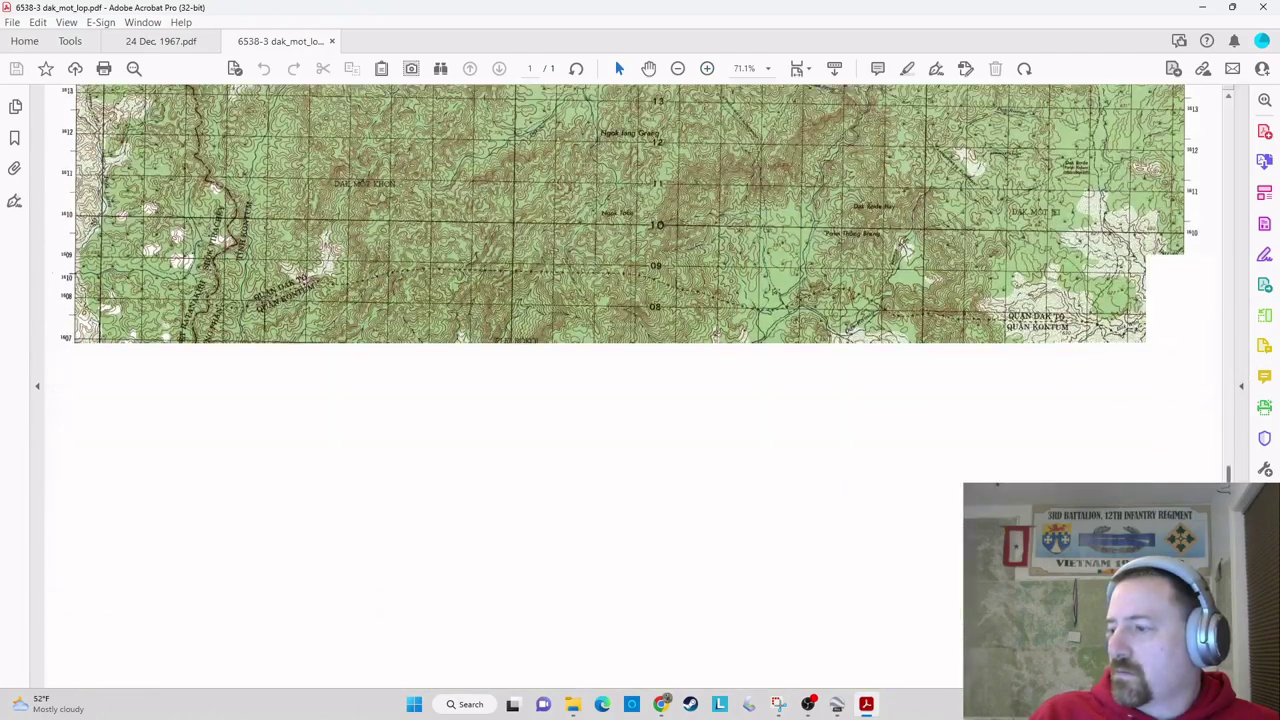
{"action": "left_click", "coordinate": [707, 68]}
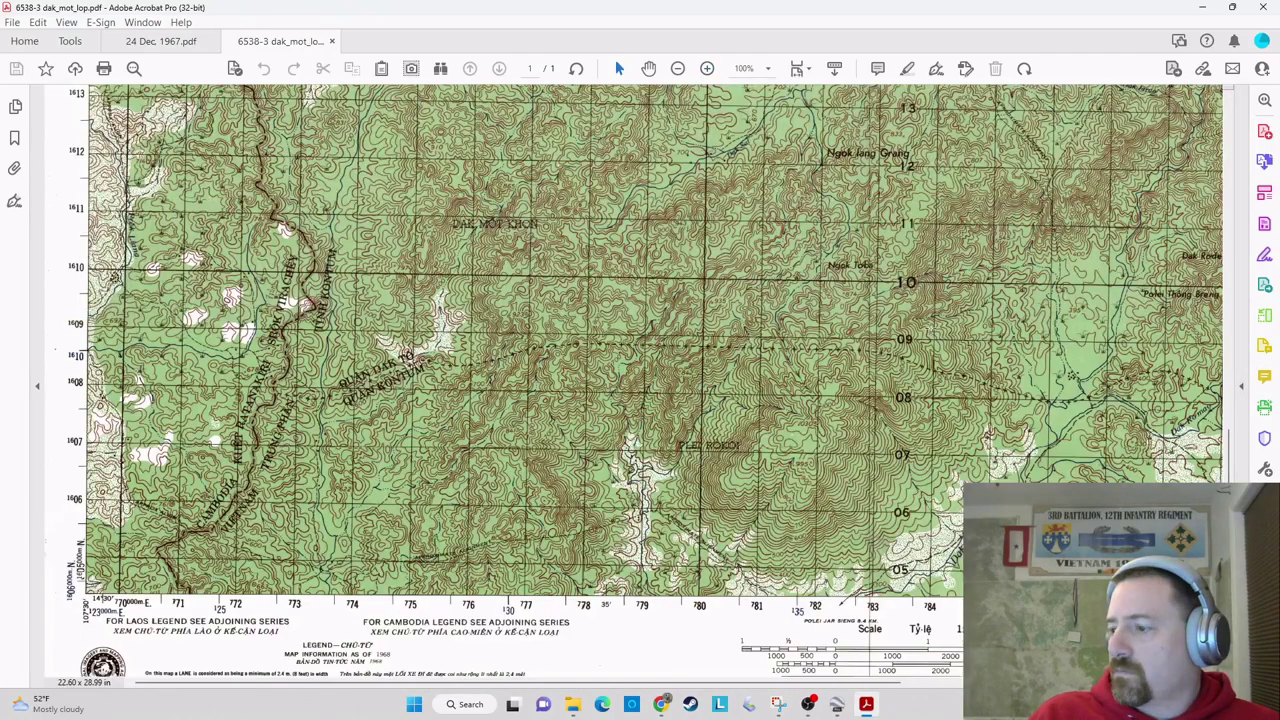
{"action": "scroll", "coordinate": [930, 333], "scroll_direction": "down", "scroll_amount": 3}
{"action": "scroll", "coordinate": [645, 330], "scroll_direction": "down", "scroll_amount": 2}
{"action": "scroll", "coordinate": [972, 341], "scroll_direction": "down", "scroll_amount": 2}
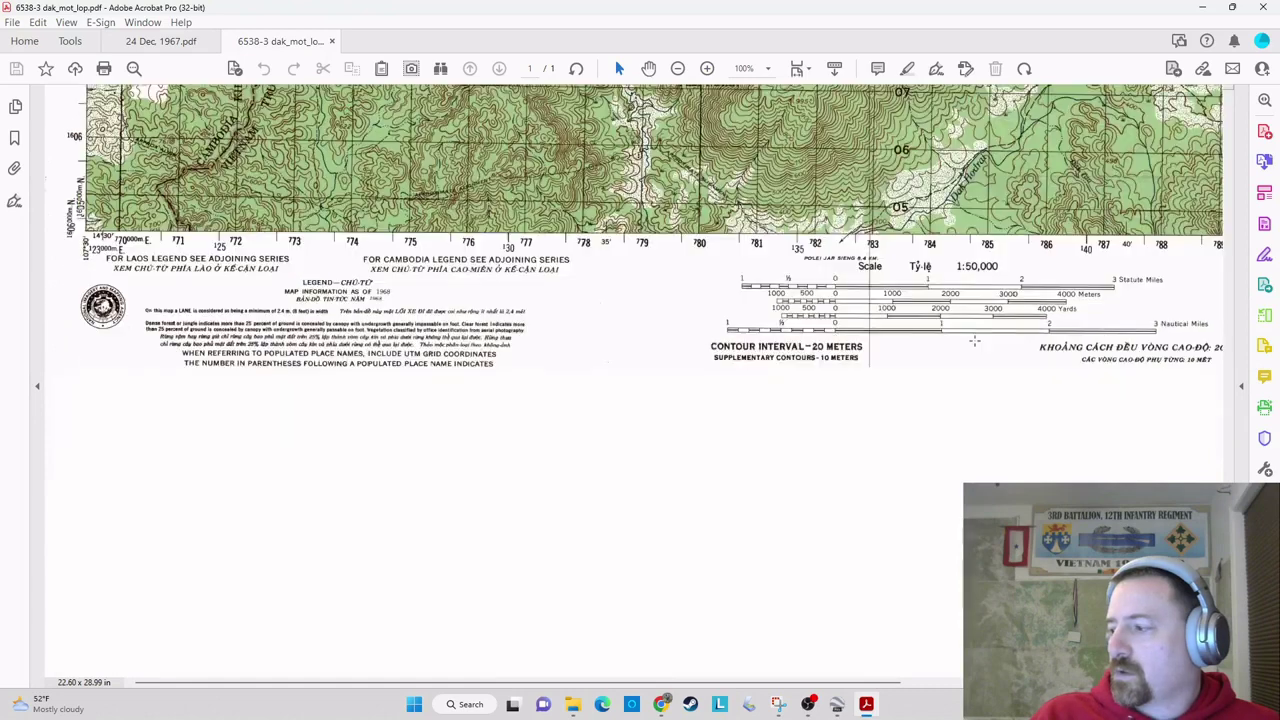
{"action": "left_click", "coordinate": [707, 69]}
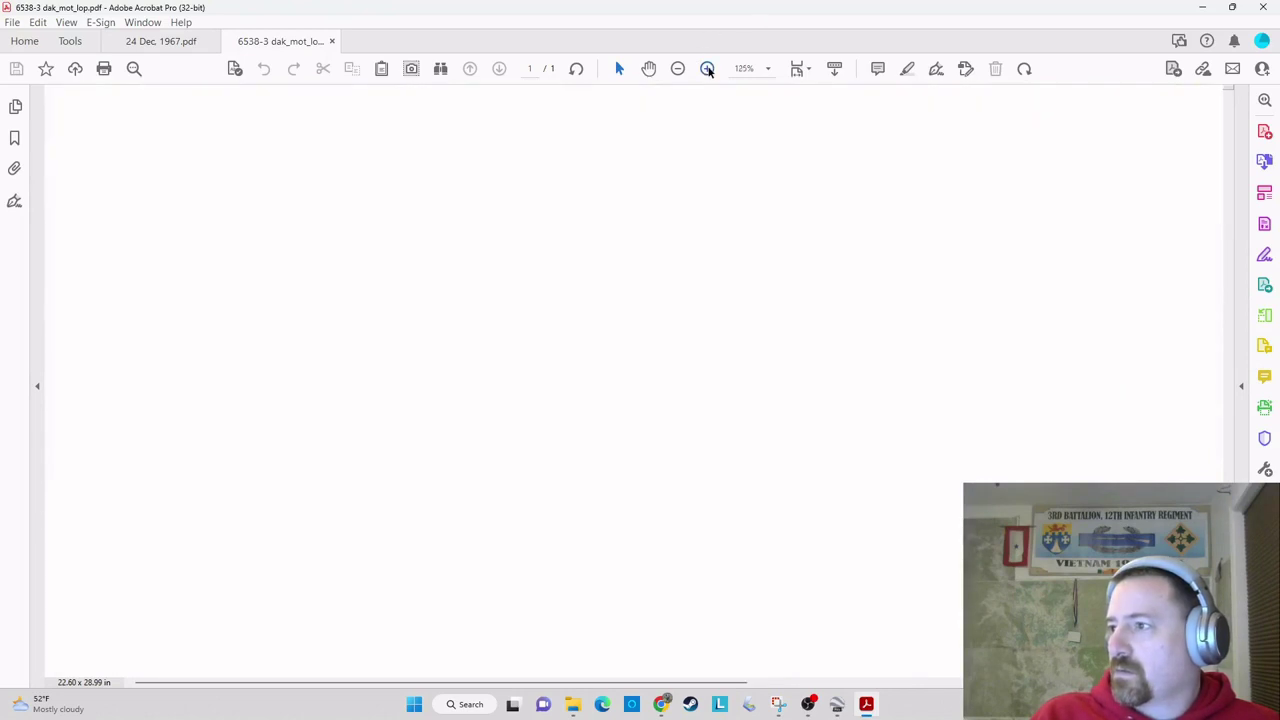
{"action": "left_click", "coordinate": [678, 70]}
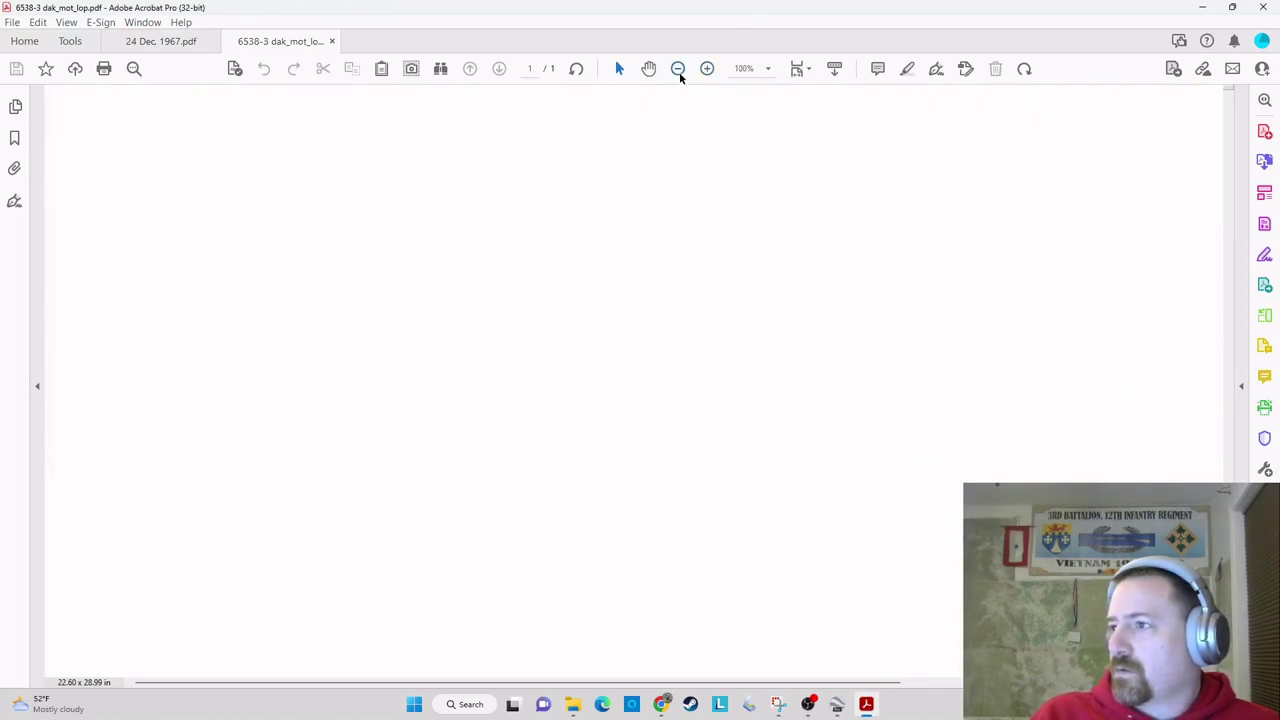
{"action": "left_click", "coordinate": [678, 70]}
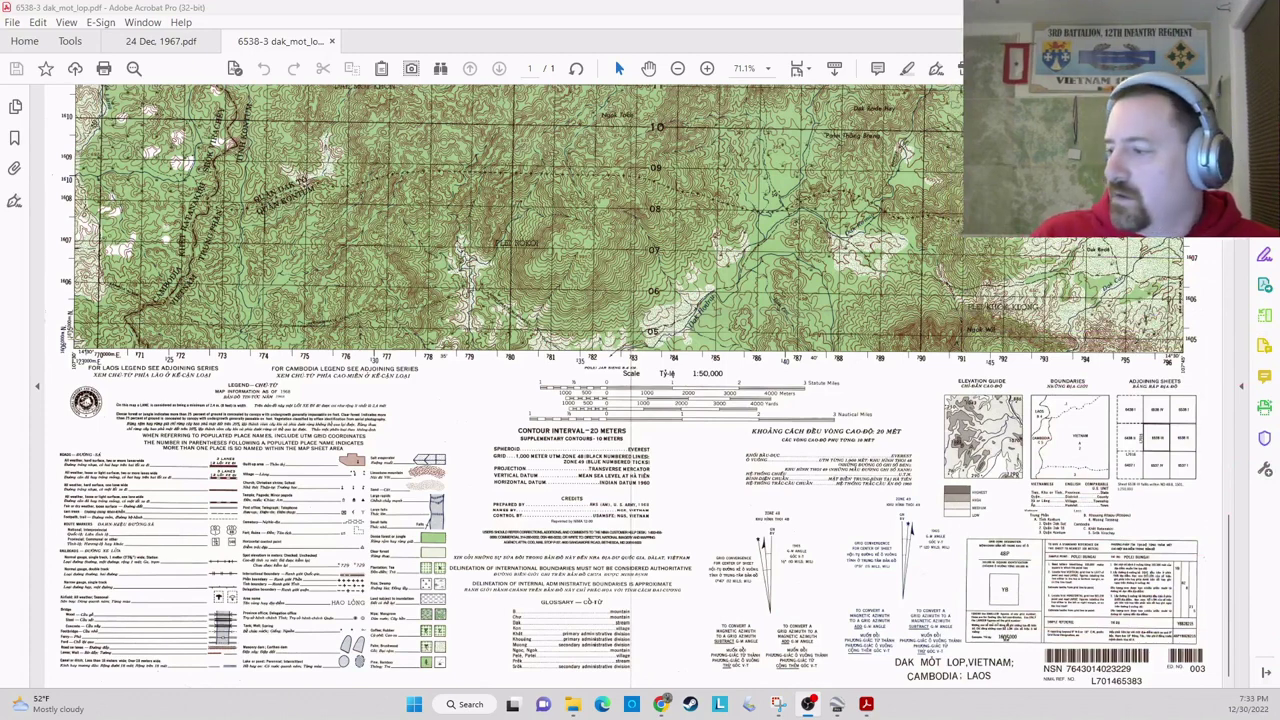
- Magnify the map's marginal information to 160% and read the grid zone designation and 100,000-metre square identification
{"action": "left_click", "coordinate": [707, 68]}
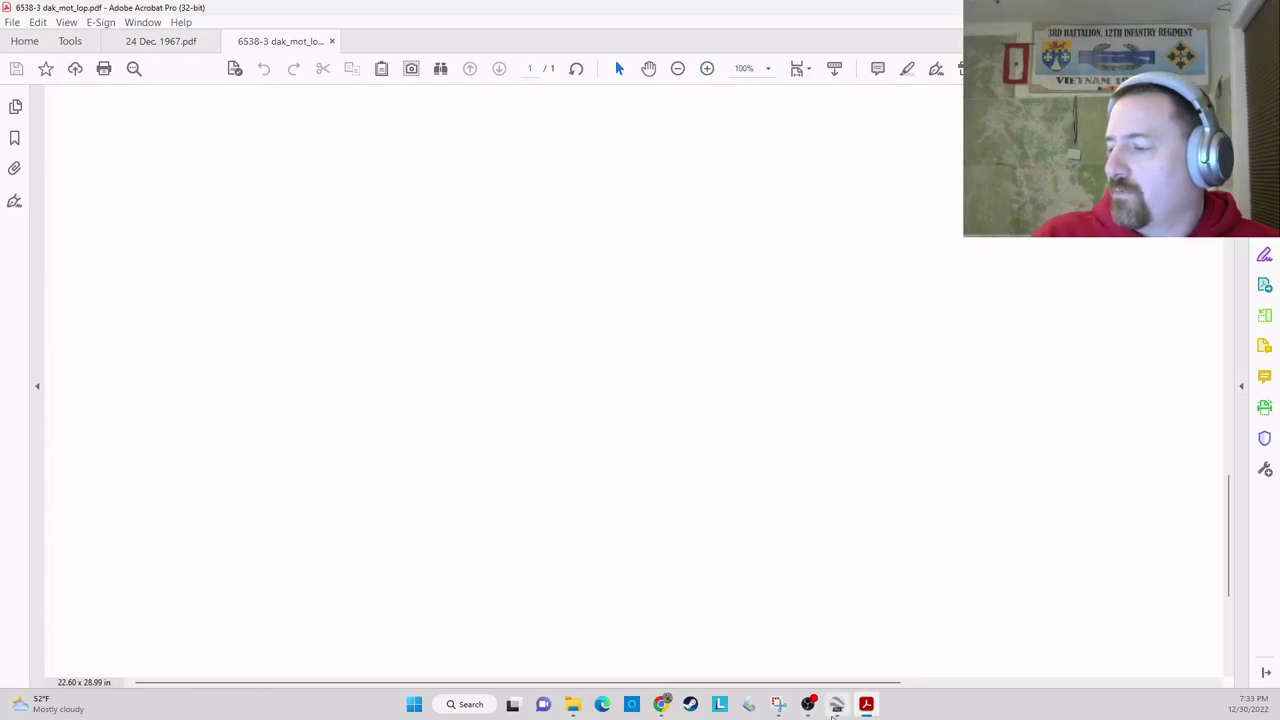
{"action": "left_click_drag", "start_coordinate": [855, 688], "coordinate": [986, 686]}
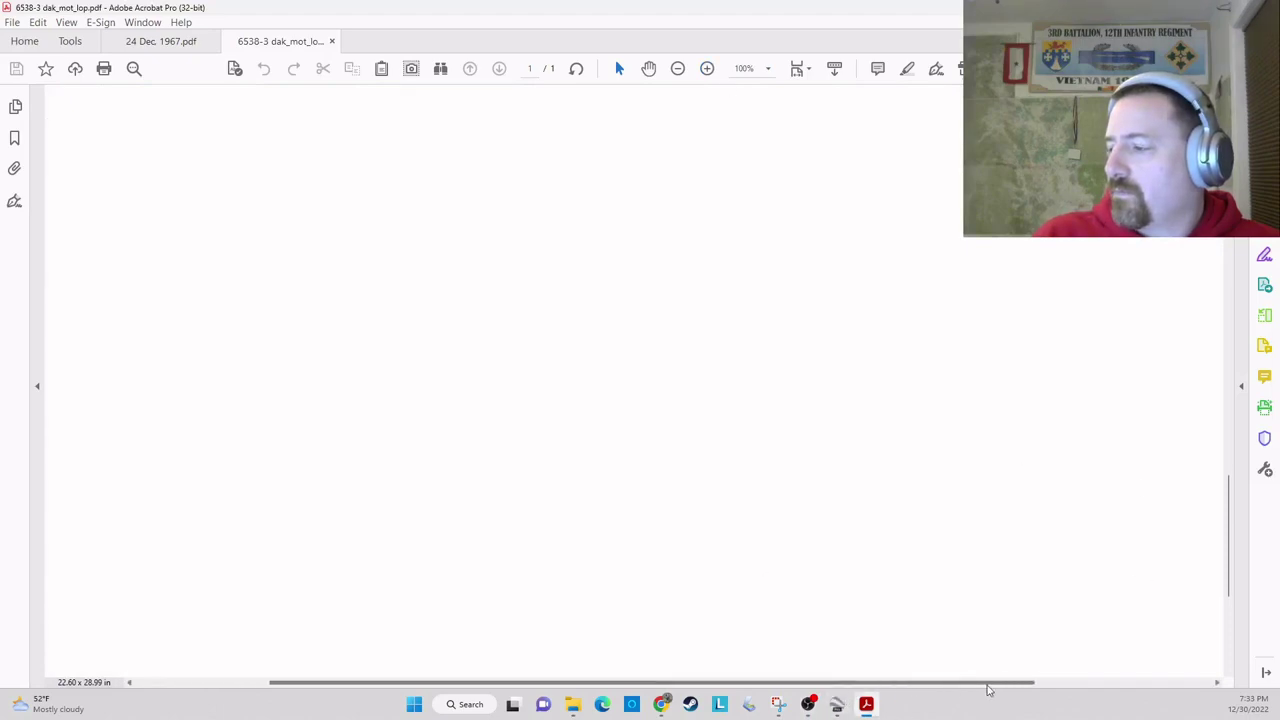
{"action": "left_click", "coordinate": [708, 68]}
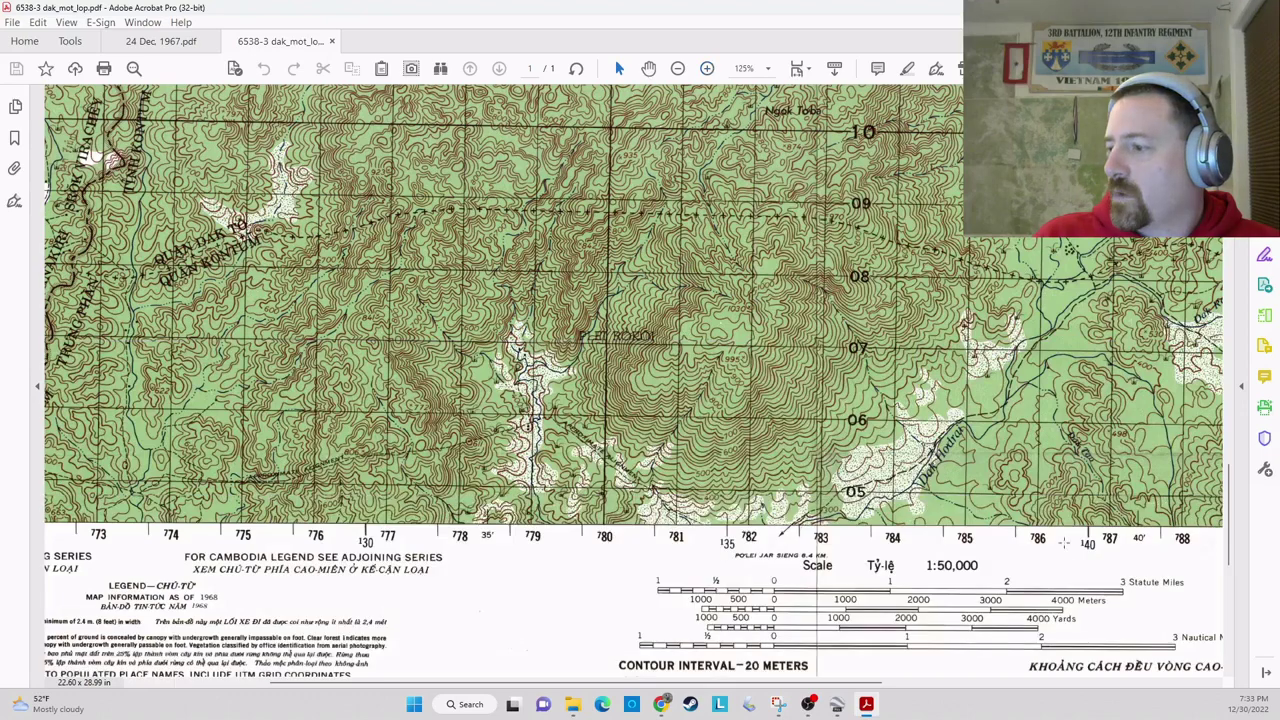
{"action": "scroll", "coordinate": [1072, 565], "scroll_direction": "down", "scroll_amount": 8}
{"action": "scroll", "coordinate": [1072, 565], "scroll_direction": "down", "scroll_amount": 3}
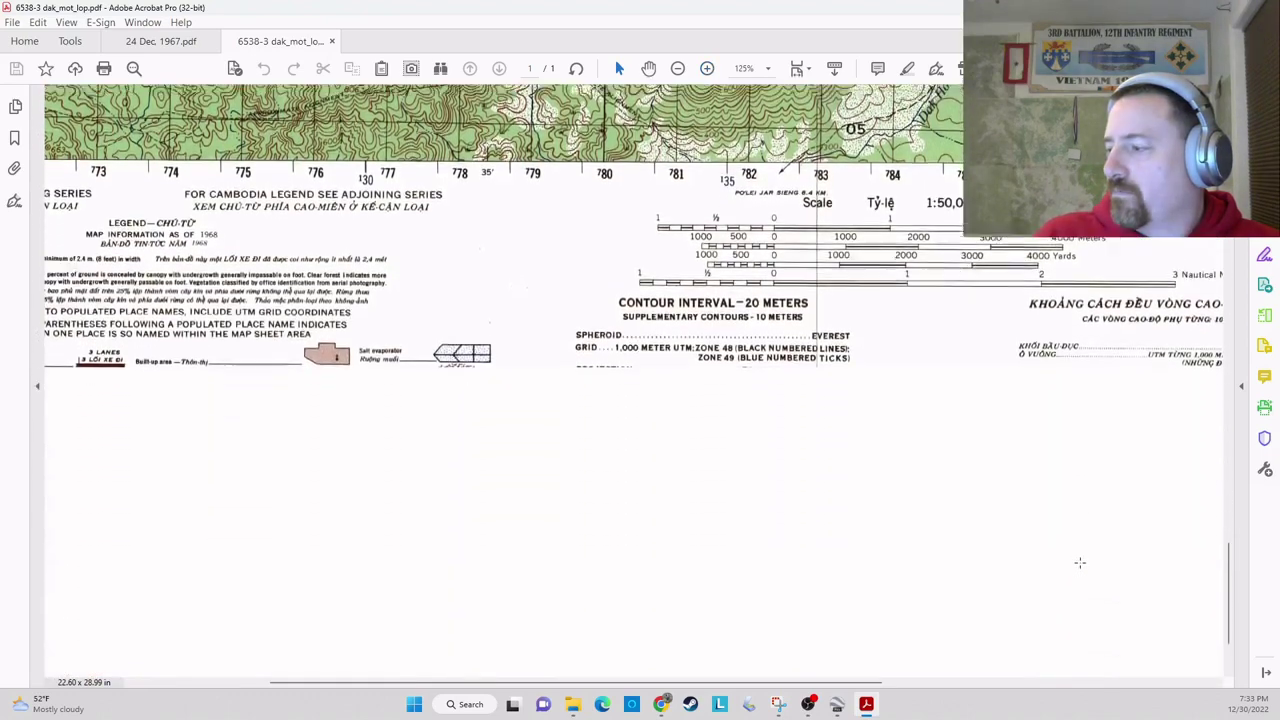
{"action": "left_click_drag", "start_coordinate": [858, 690], "coordinate": [1075, 688]}
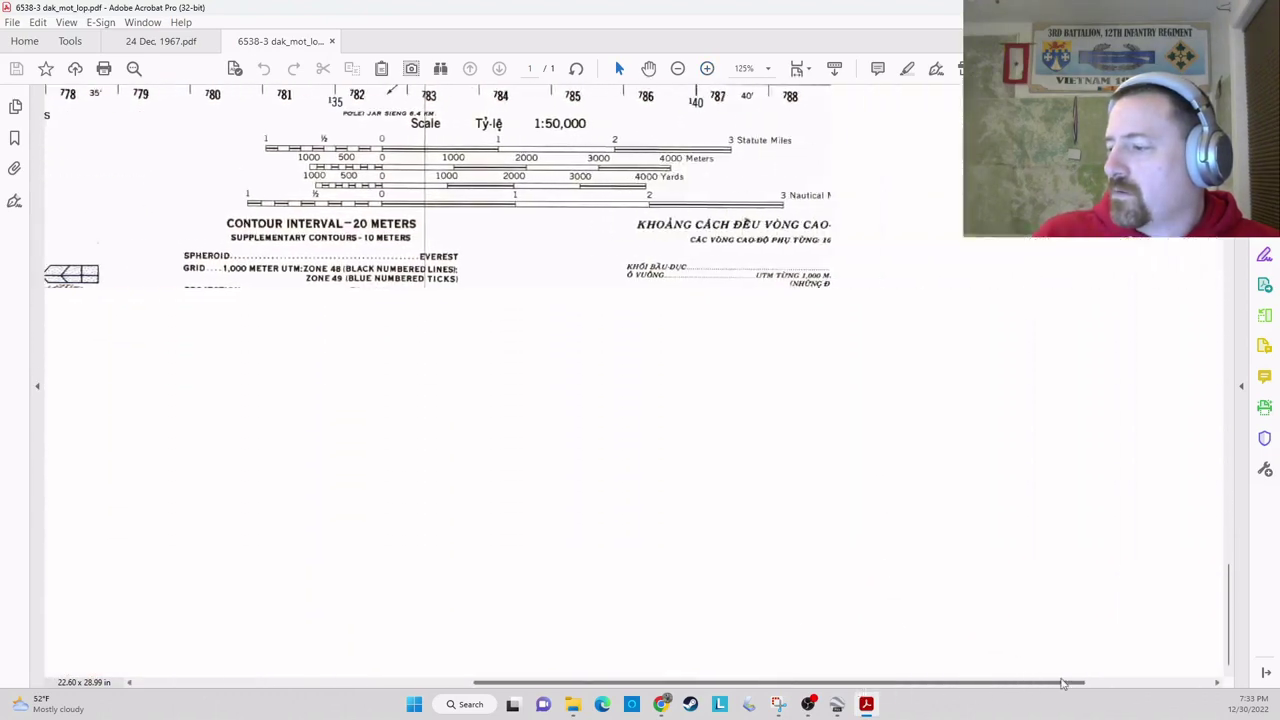
{"action": "left_click", "coordinate": [707, 68]}
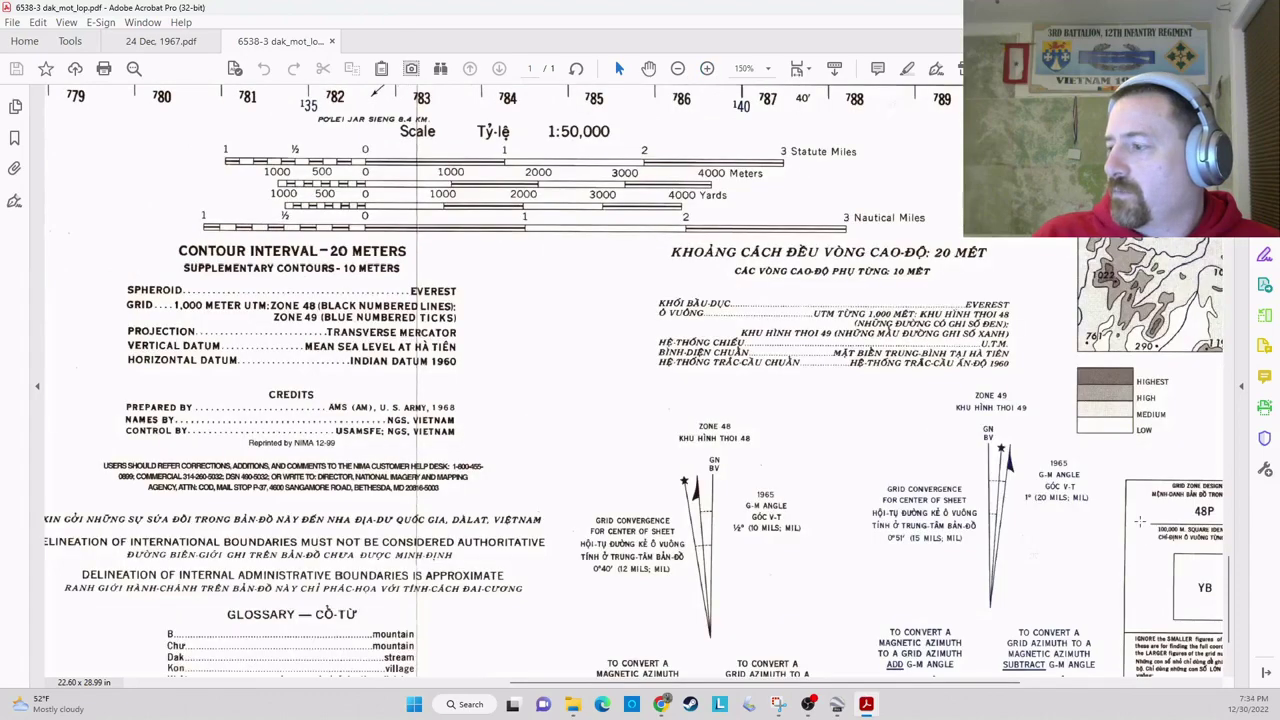
{"action": "left_click_drag", "start_coordinate": [972, 688], "coordinate": [1118, 688]}
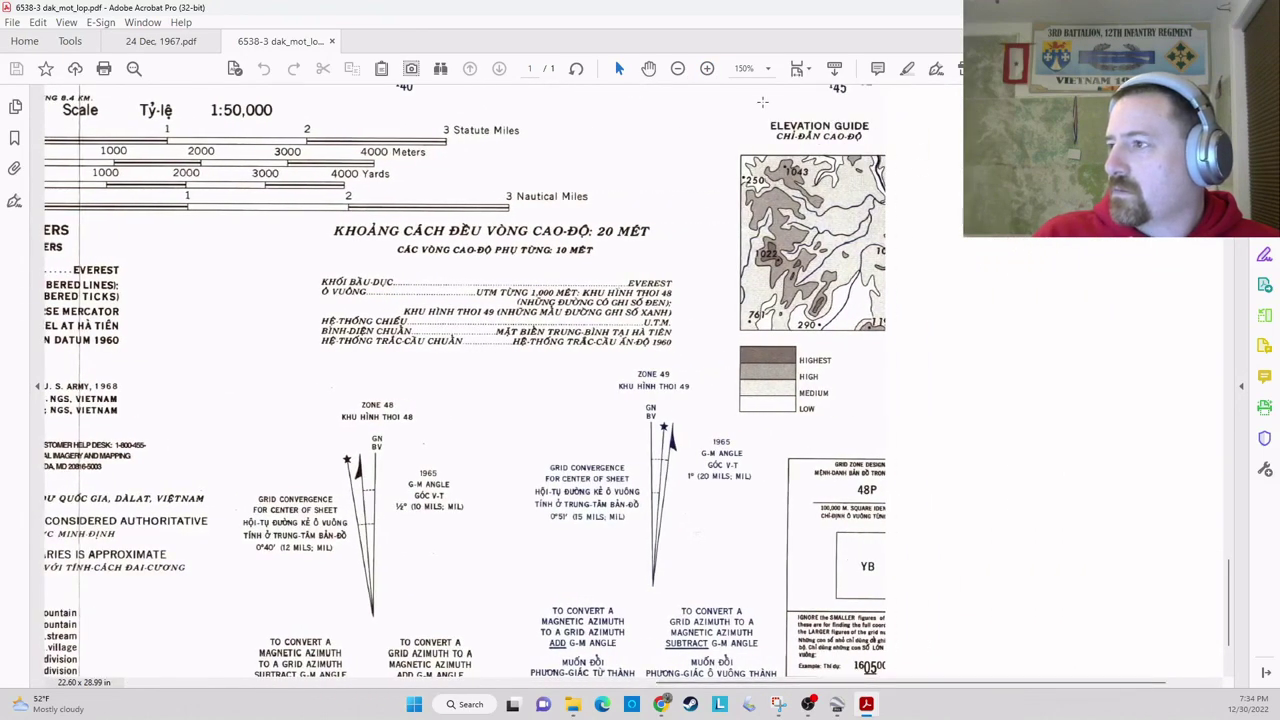
{"action": "left_click", "coordinate": [742, 68]}
{"action": "type", "text": "160"}
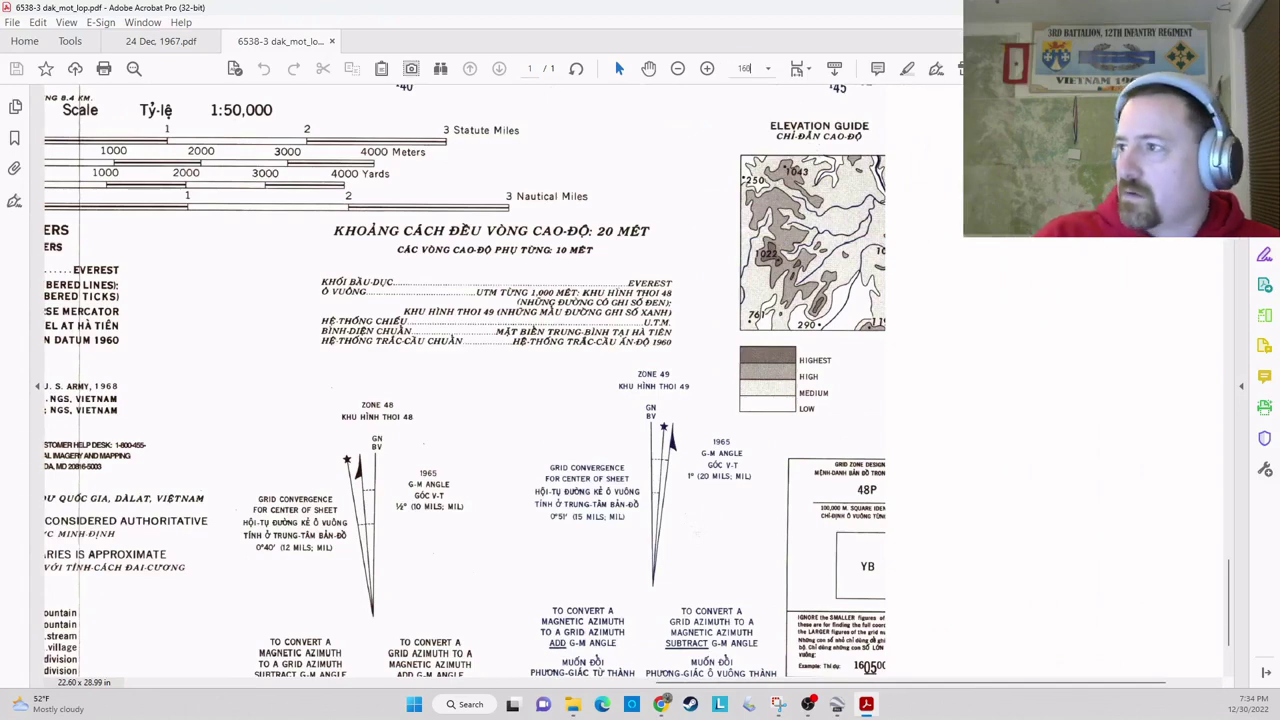
{"action": "key", "text": "Return"}
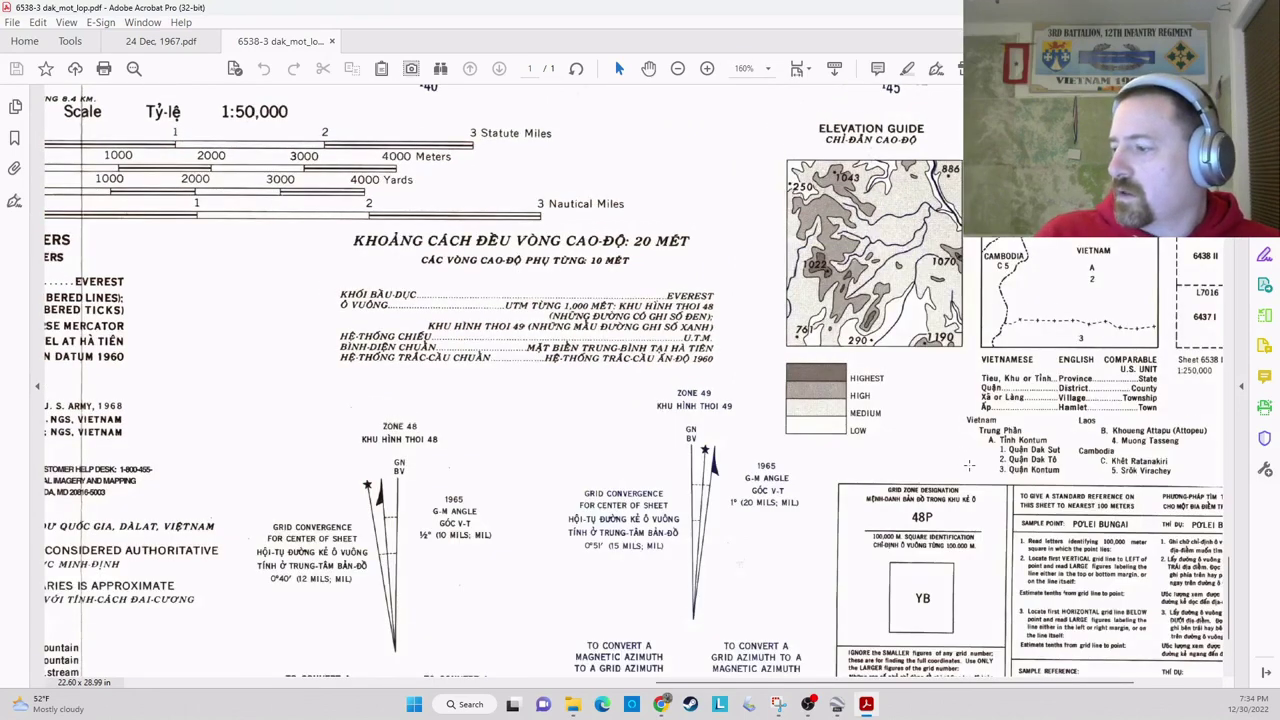
{"action": "scroll", "coordinate": [969, 465], "scroll_direction": "down", "scroll_amount": 1}
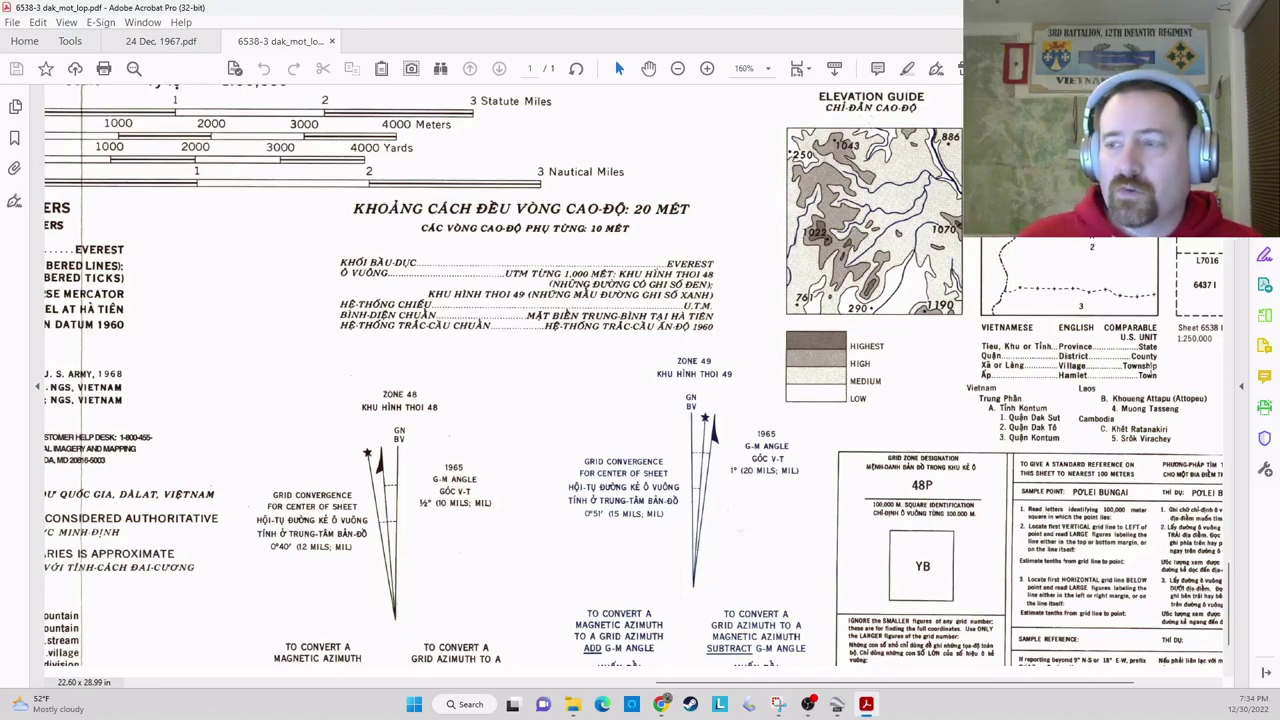
- Read the HQ 3/12 location grid in the 24 Dec journal and find the 82 and 08 grid lines on the map
{"action": "left_click", "coordinate": [166, 40]}
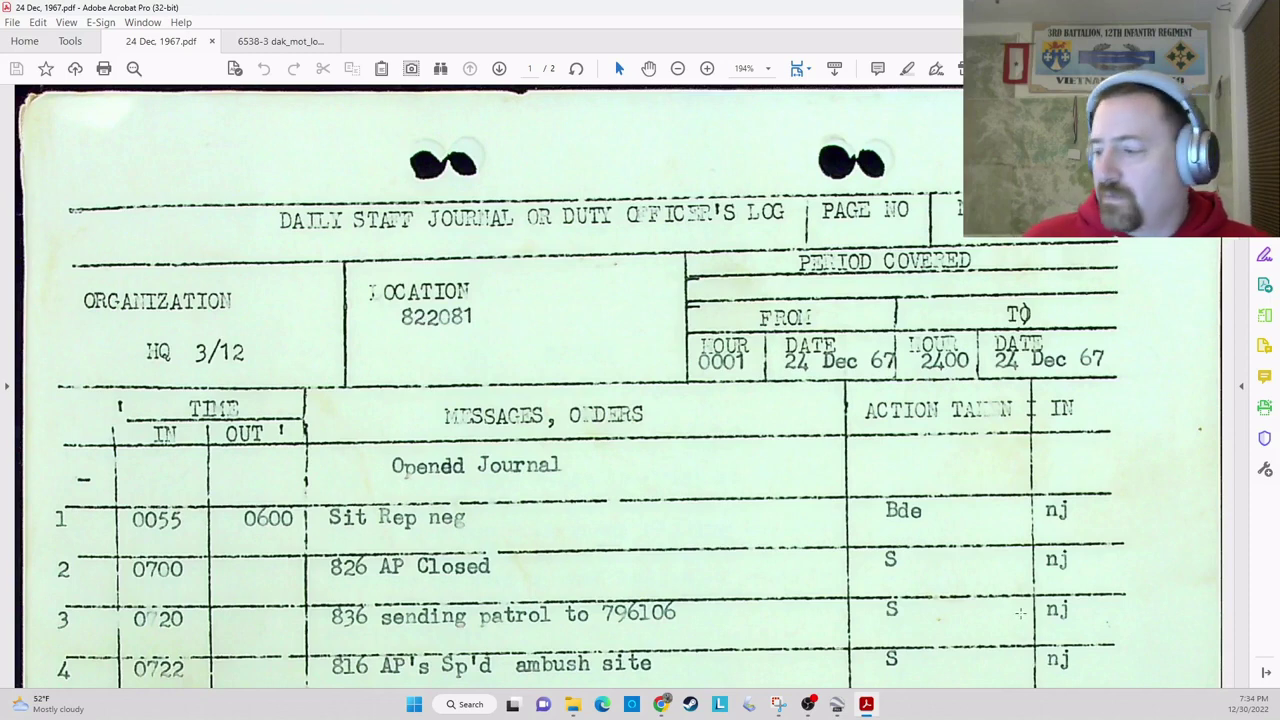
{"action": "mouse_move", "coordinate": [868, 707]}
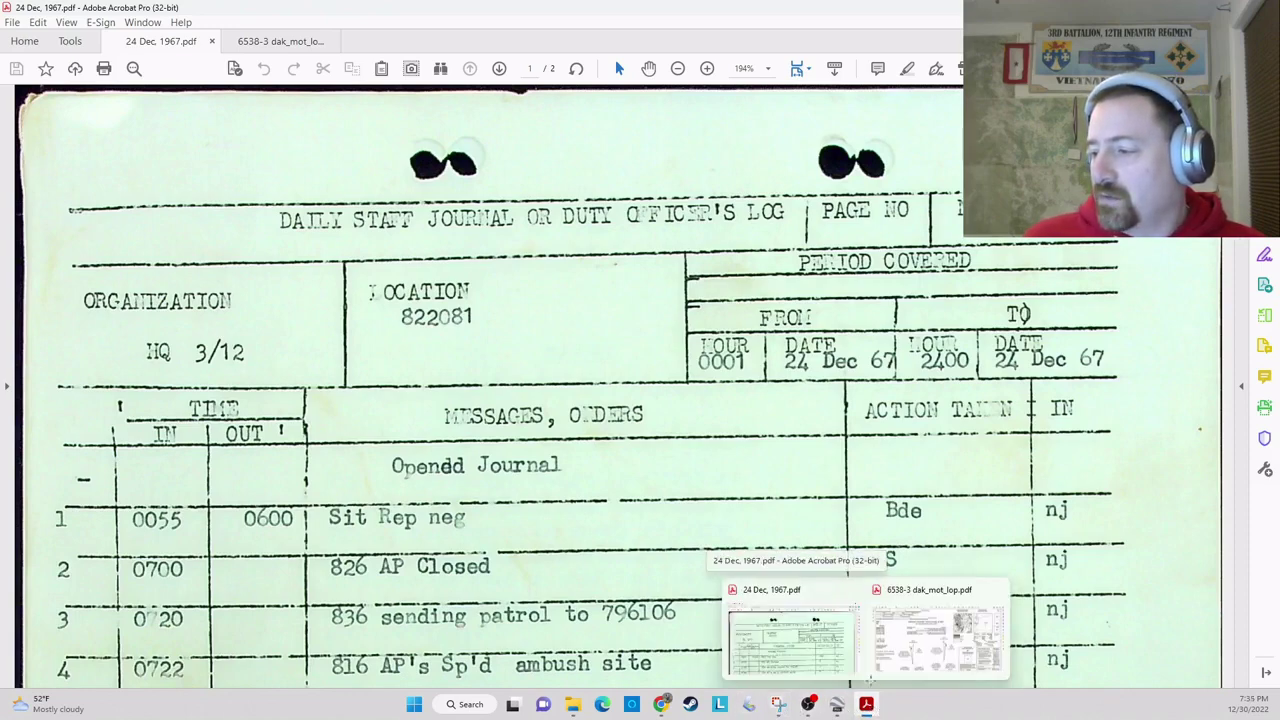
{"action": "left_click", "coordinate": [935, 655]}
{"action": "scroll", "coordinate": [622, 359], "scroll_direction": "up", "scroll_amount": 5}
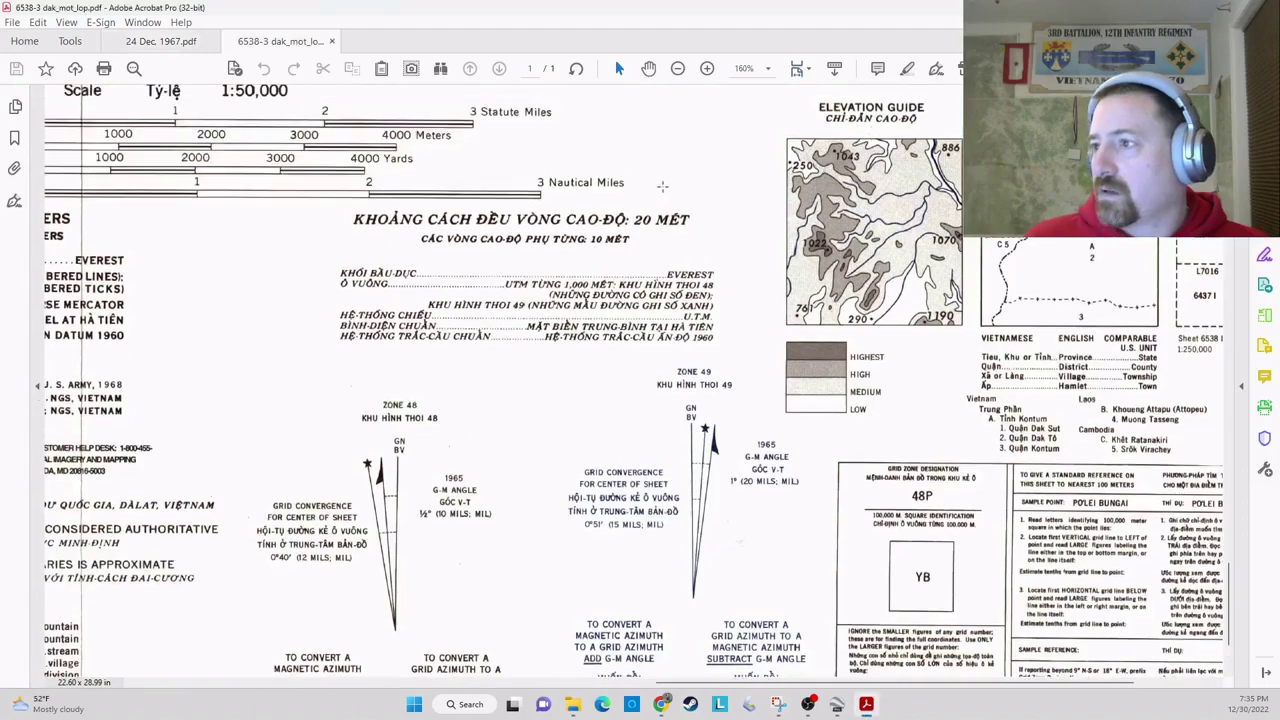
{"action": "scroll", "coordinate": [634, 380], "scroll_direction": "up", "scroll_amount": 8}
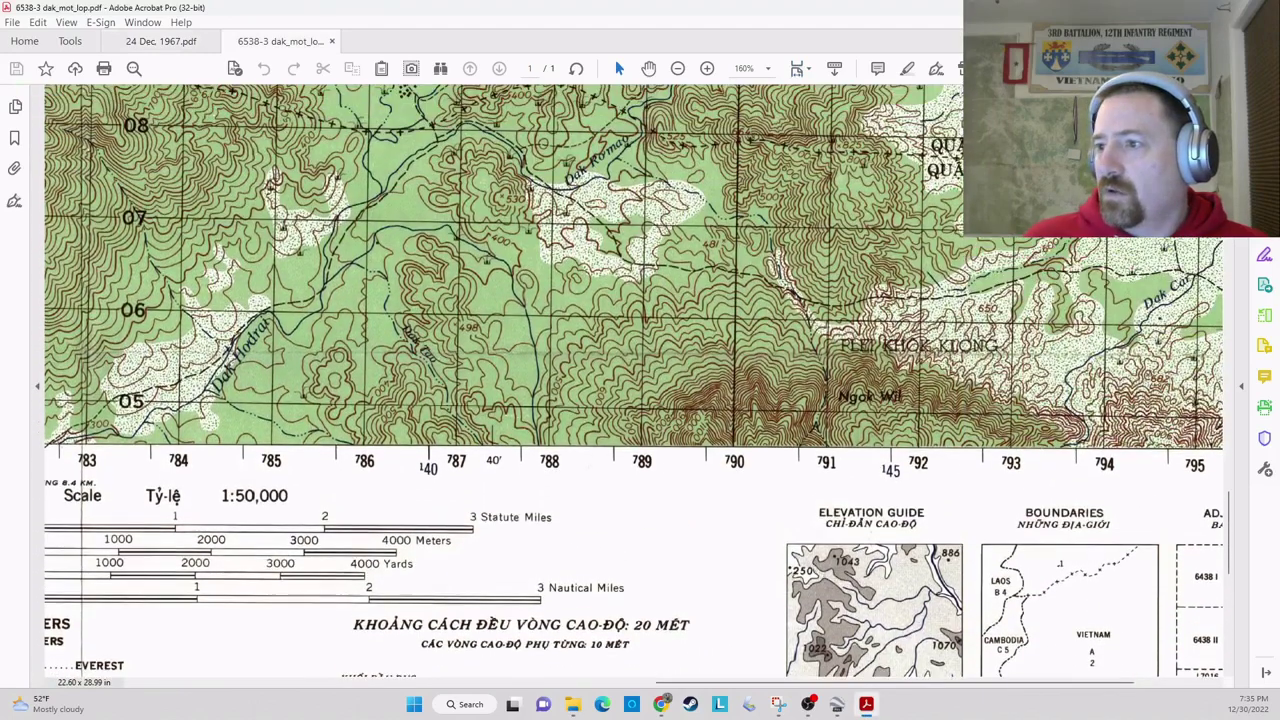
{"action": "scroll", "coordinate": [810, 532], "scroll_direction": "up", "scroll_amount": 1}
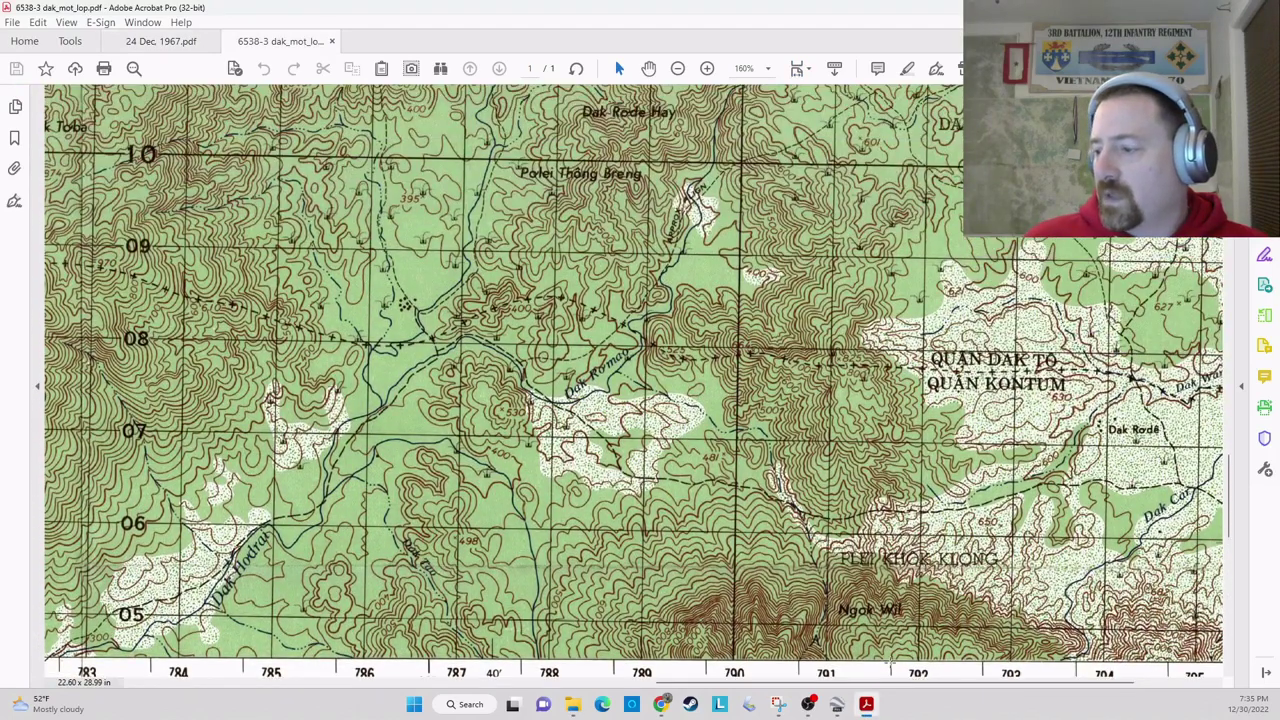
{"action": "left_click_drag", "start_coordinate": [914, 686], "coordinate": [590, 680]}
{"action": "scroll", "coordinate": [786, 478], "scroll_direction": "down", "scroll_amount": 1}
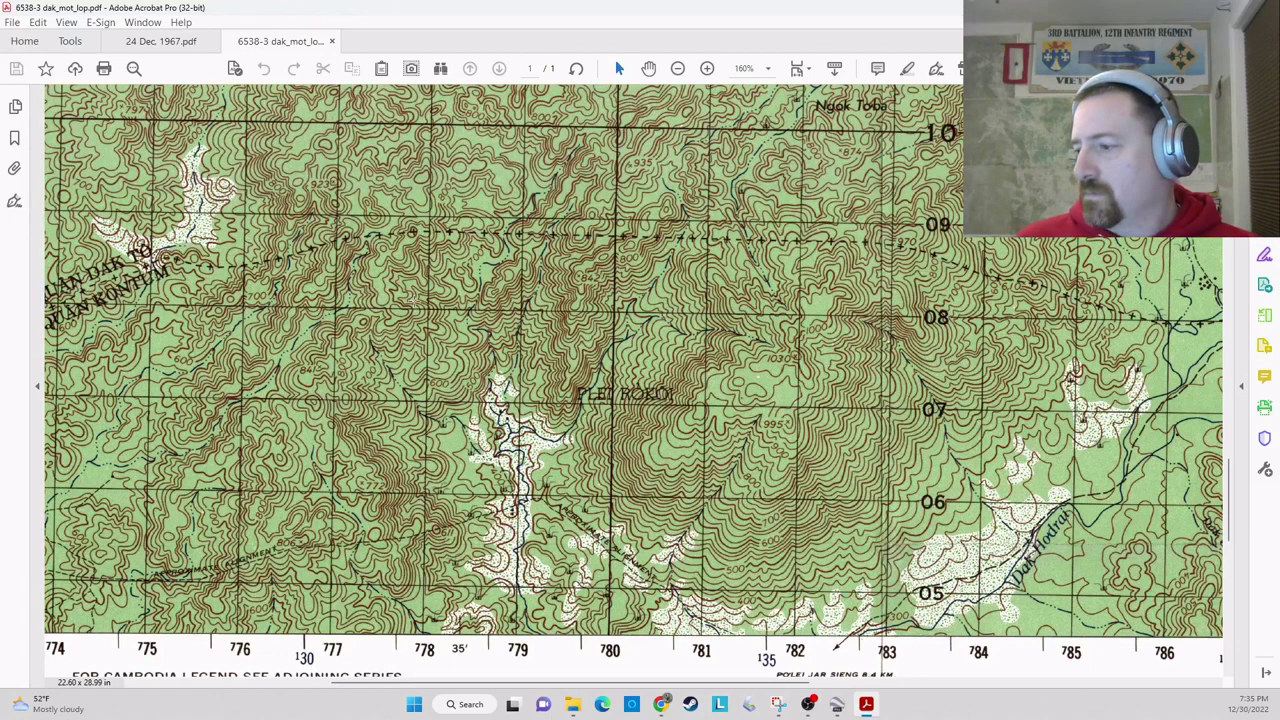
- Recheck the journal's location grid and trace the map square between eastings 82 and 83 and northings 08 and 09
{"action": "left_click", "coordinate": [152, 41]}
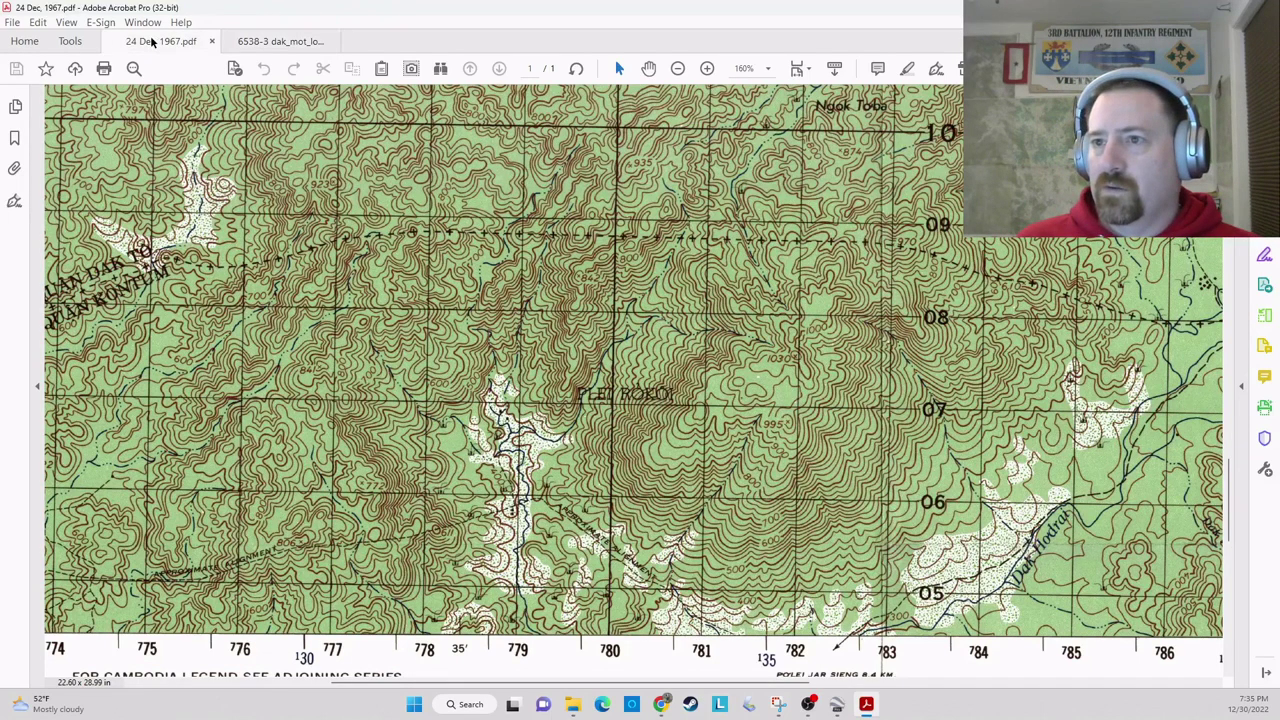
{"action": "left_click", "coordinate": [272, 40]}
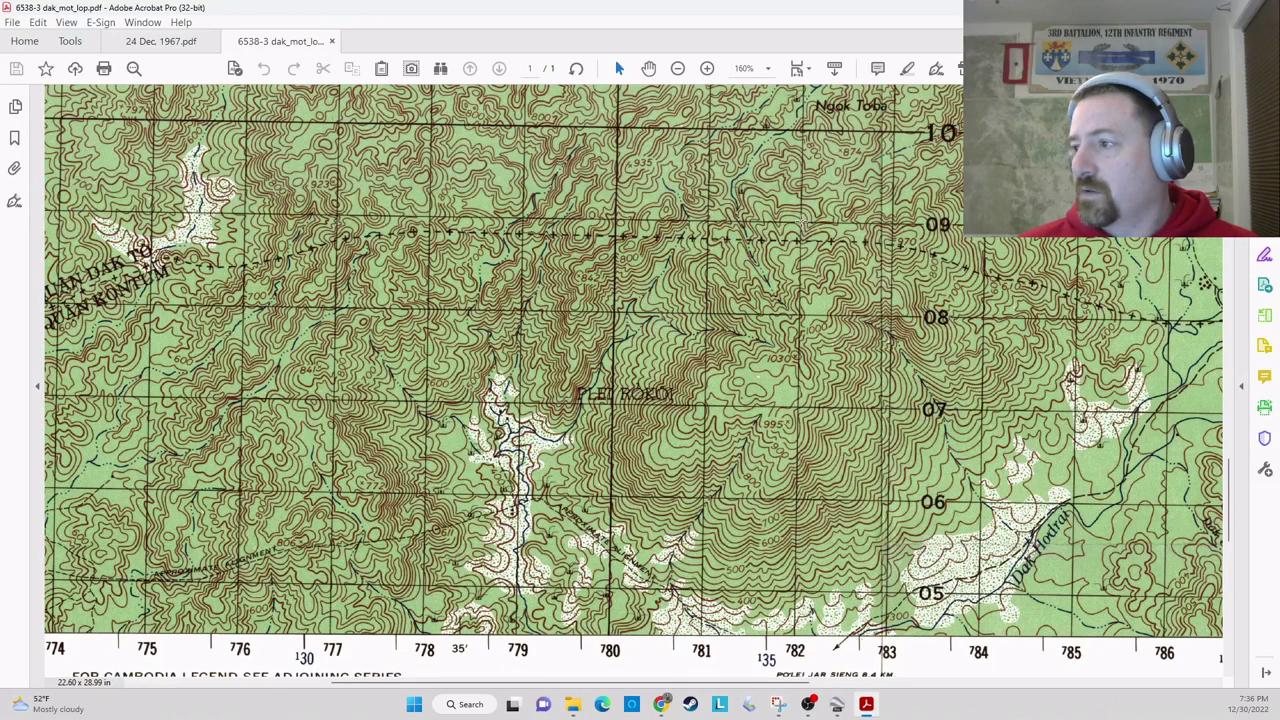
{"action": "left_click_drag", "start_coordinate": [800, 222], "coordinate": [890, 310]}
{"action": "right_click", "coordinate": [889, 314]}
{"action": "left_click", "coordinate": [845, 380]}
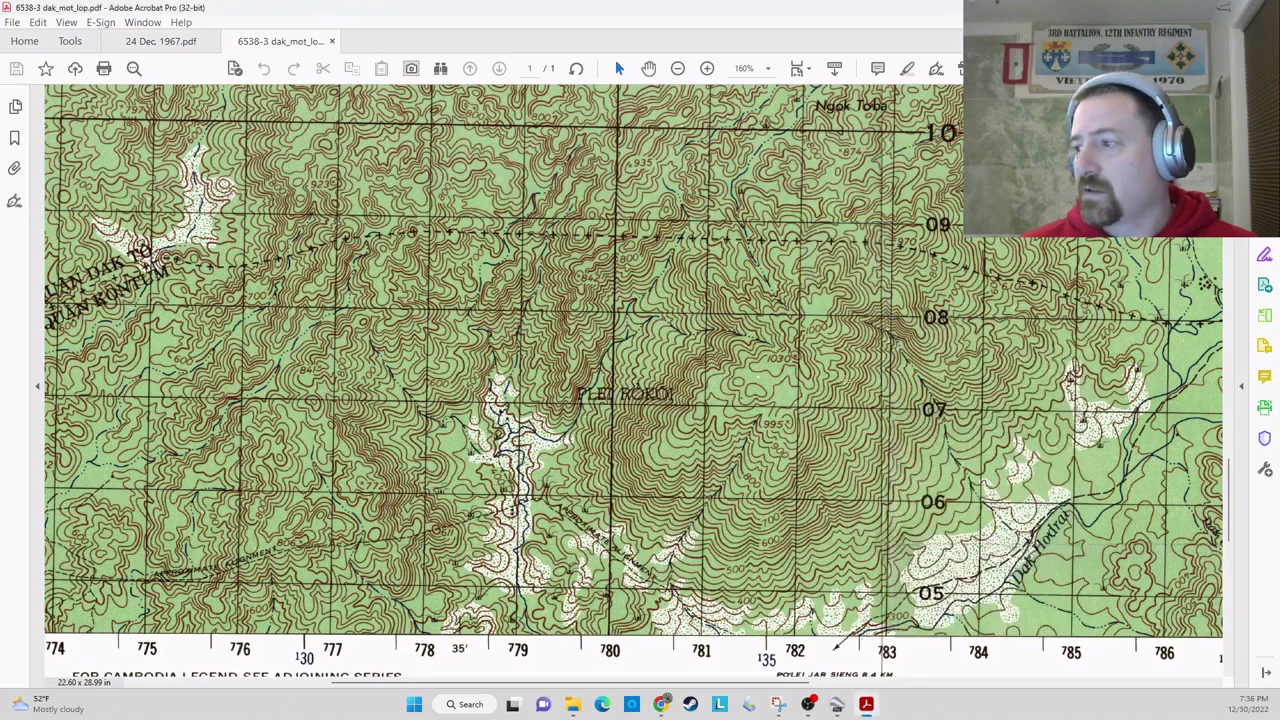
{"action": "mouse_move", "coordinate": [806, 703]}
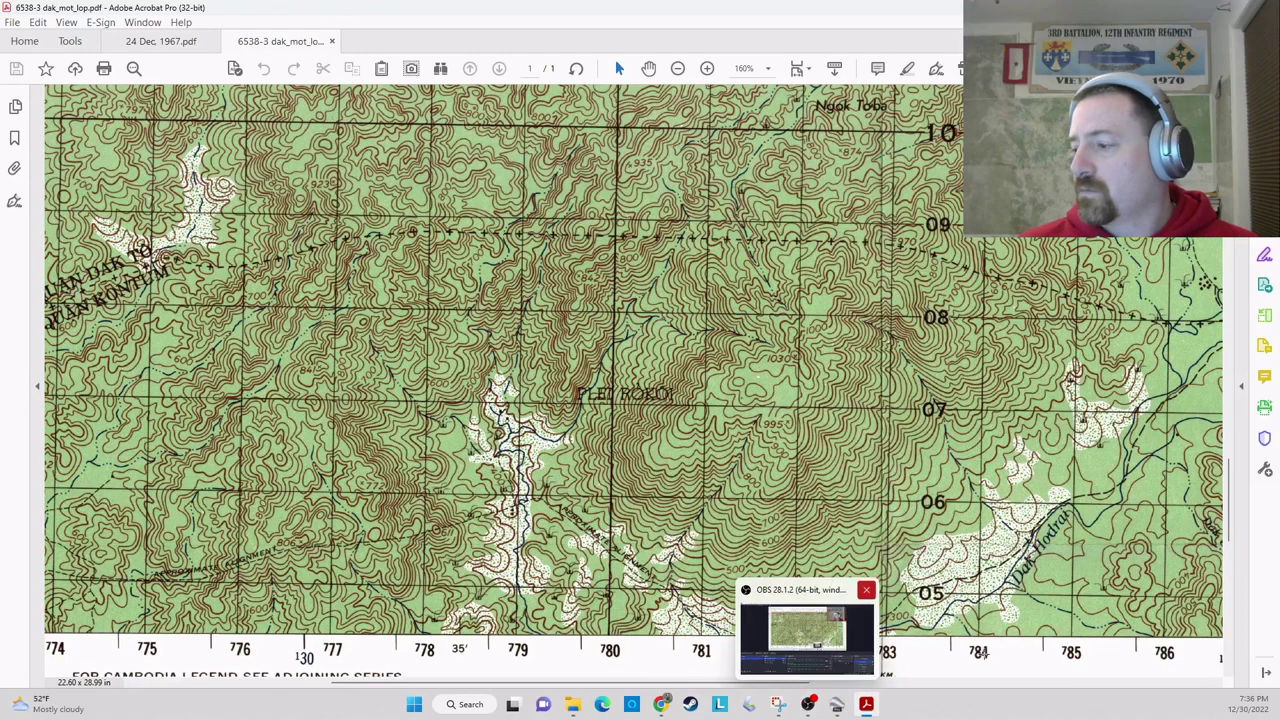
{"action": "left_click_drag", "start_coordinate": [907, 663], "coordinate": [806, 645]}
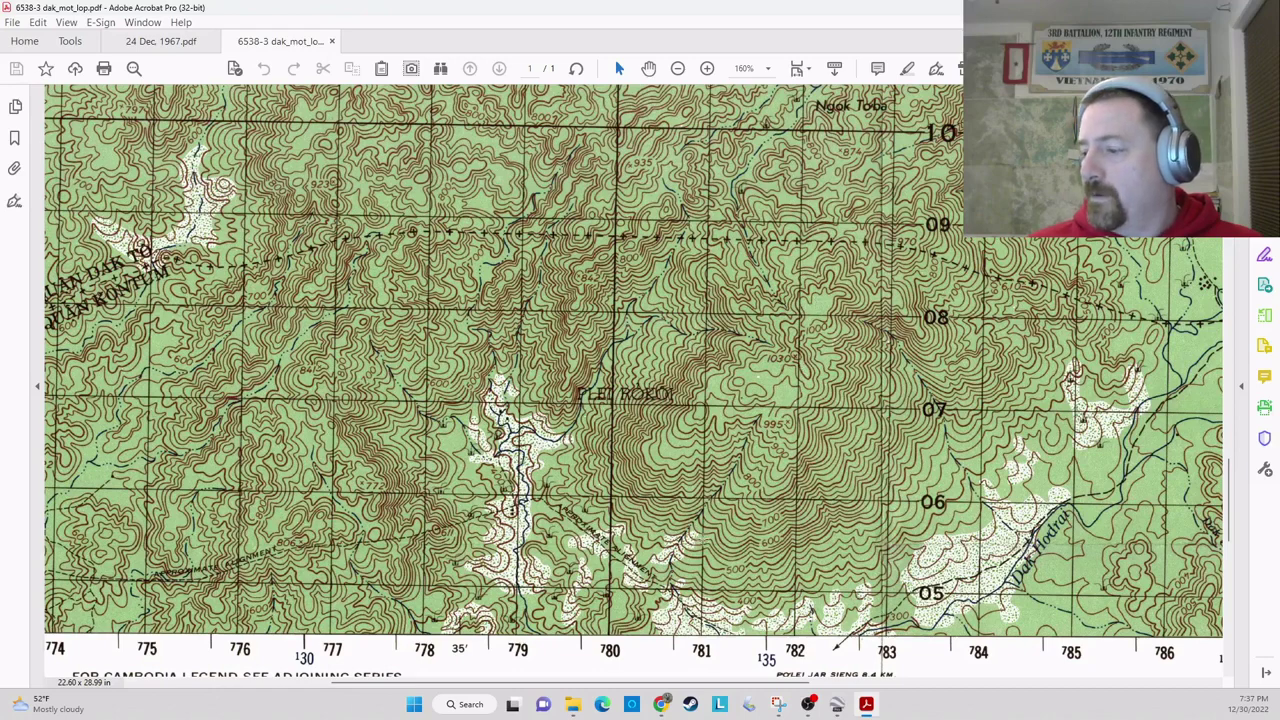
- Switch to File Explorer, browse the To be filed folder inside Vietnam, Other, and open the Vietnam folder beside it
{"action": "left_click", "coordinate": [572, 704]}
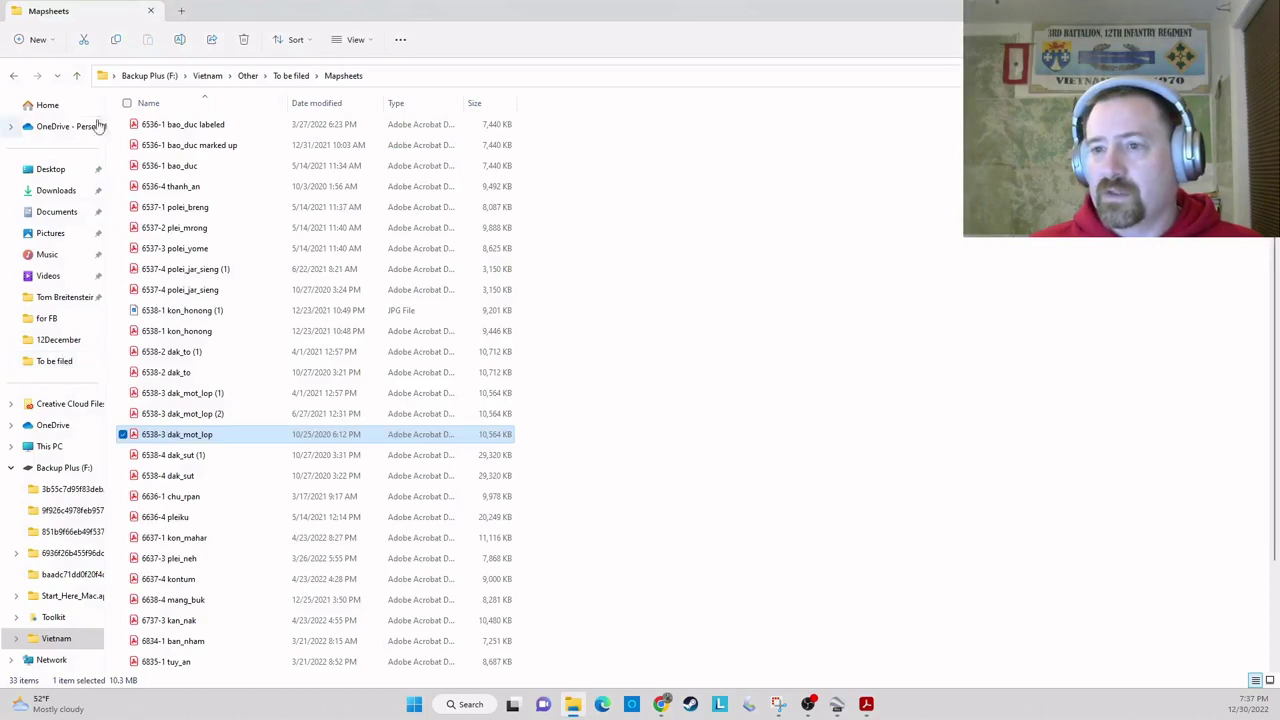
{"action": "left_click", "coordinate": [62, 640]}
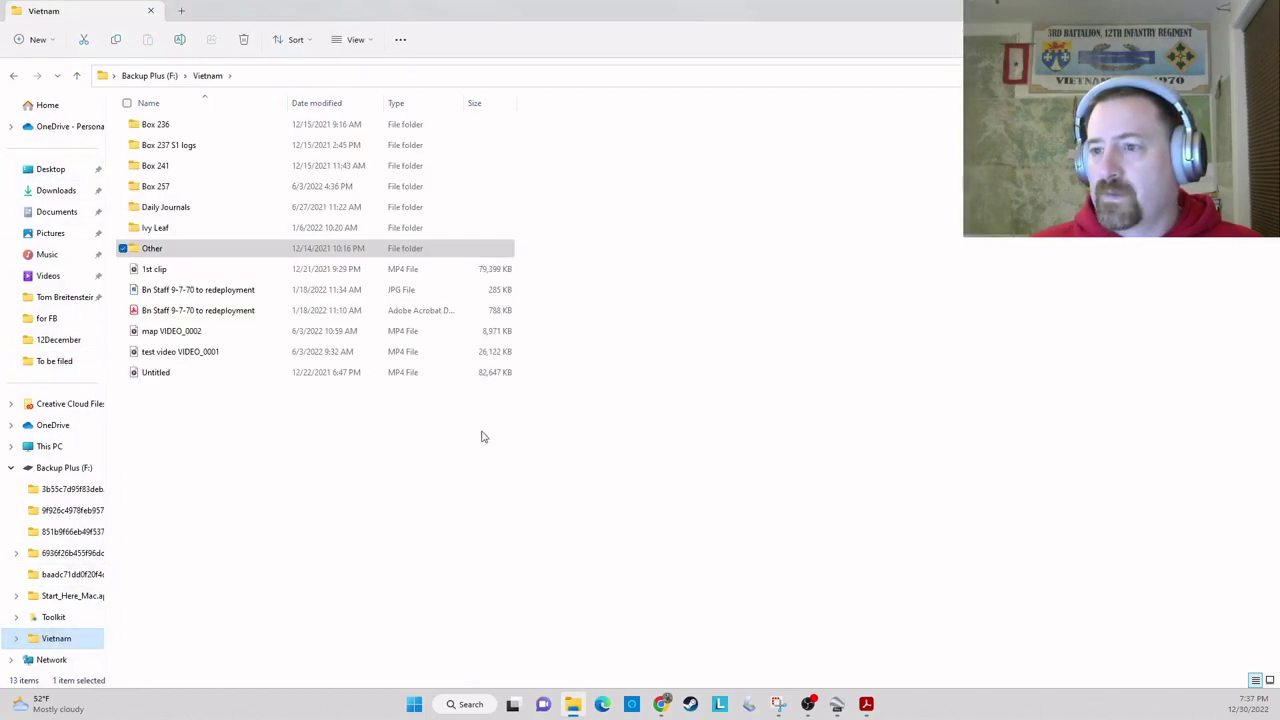
{"action": "double_click", "coordinate": [171, 249]}
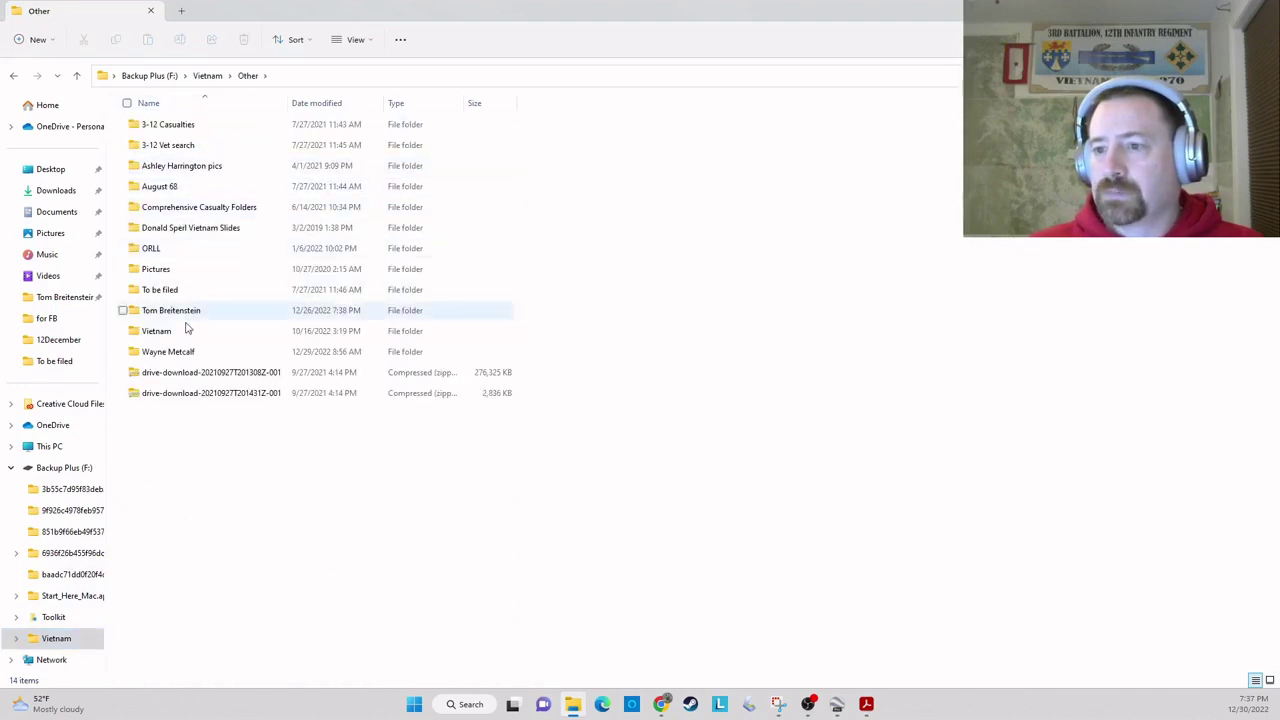
{"action": "double_click", "coordinate": [193, 298]}
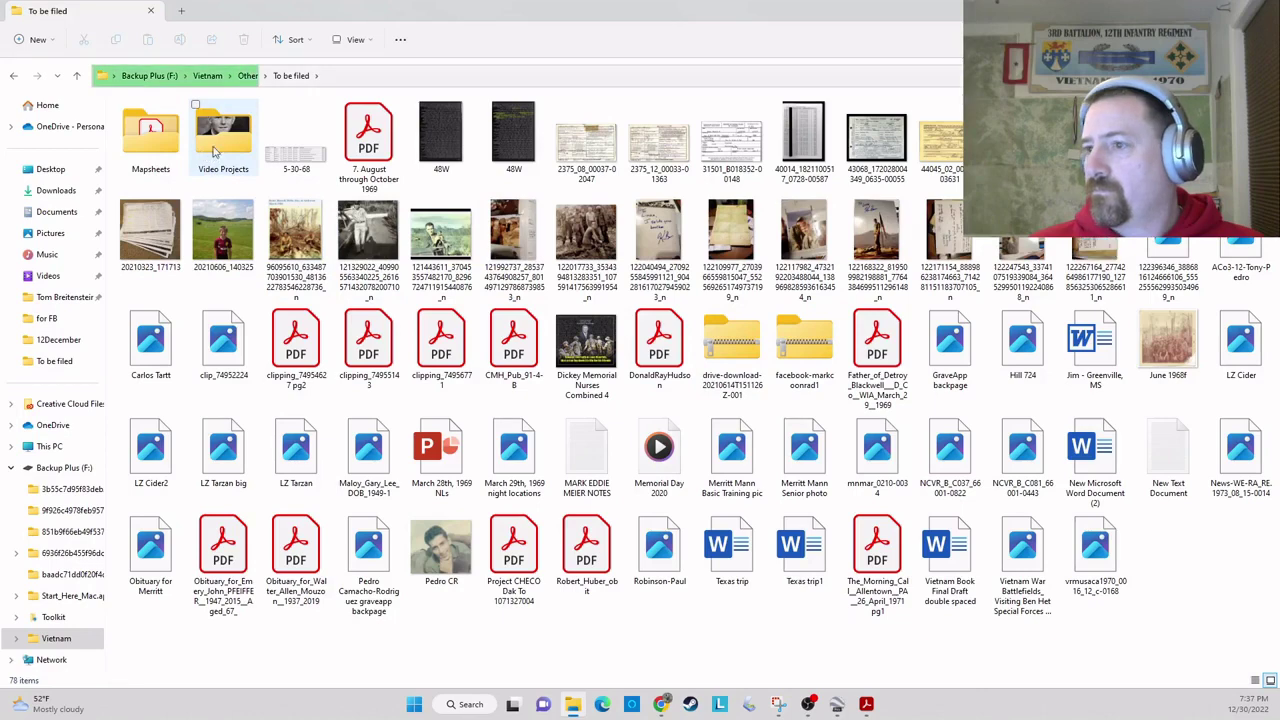
{"action": "left_click", "coordinate": [247, 77]}
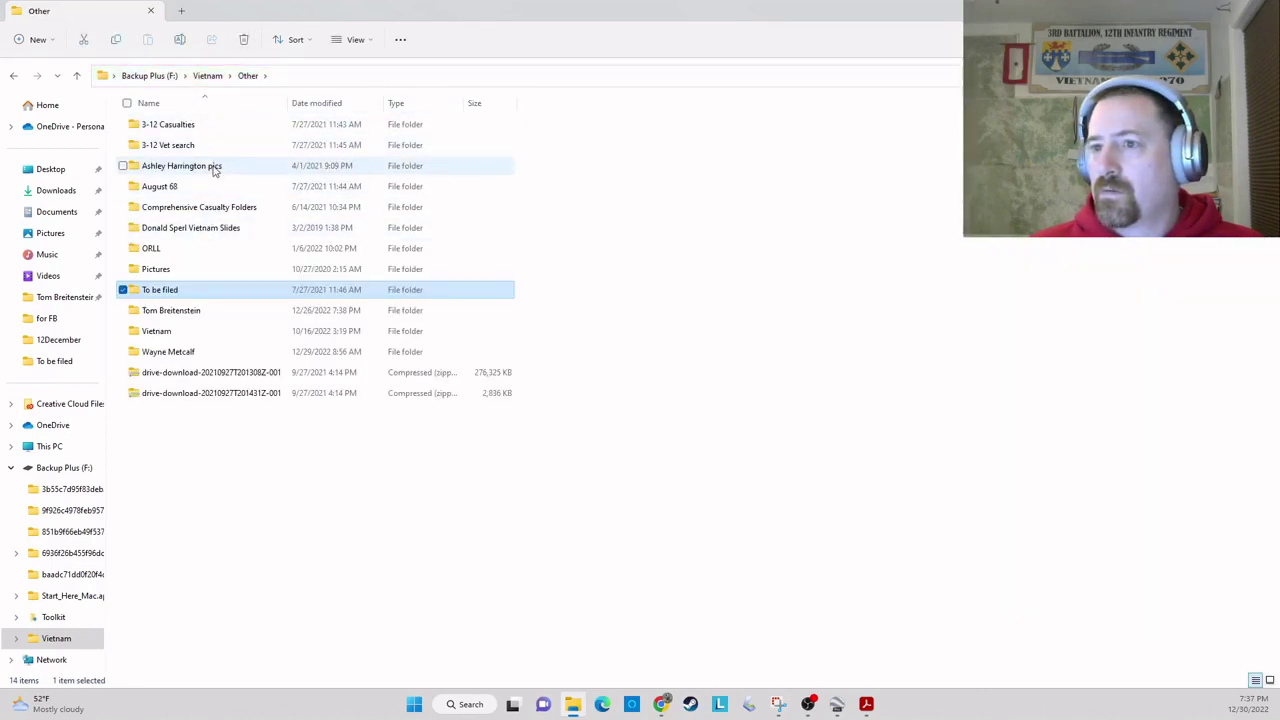
{"action": "double_click", "coordinate": [204, 337]}
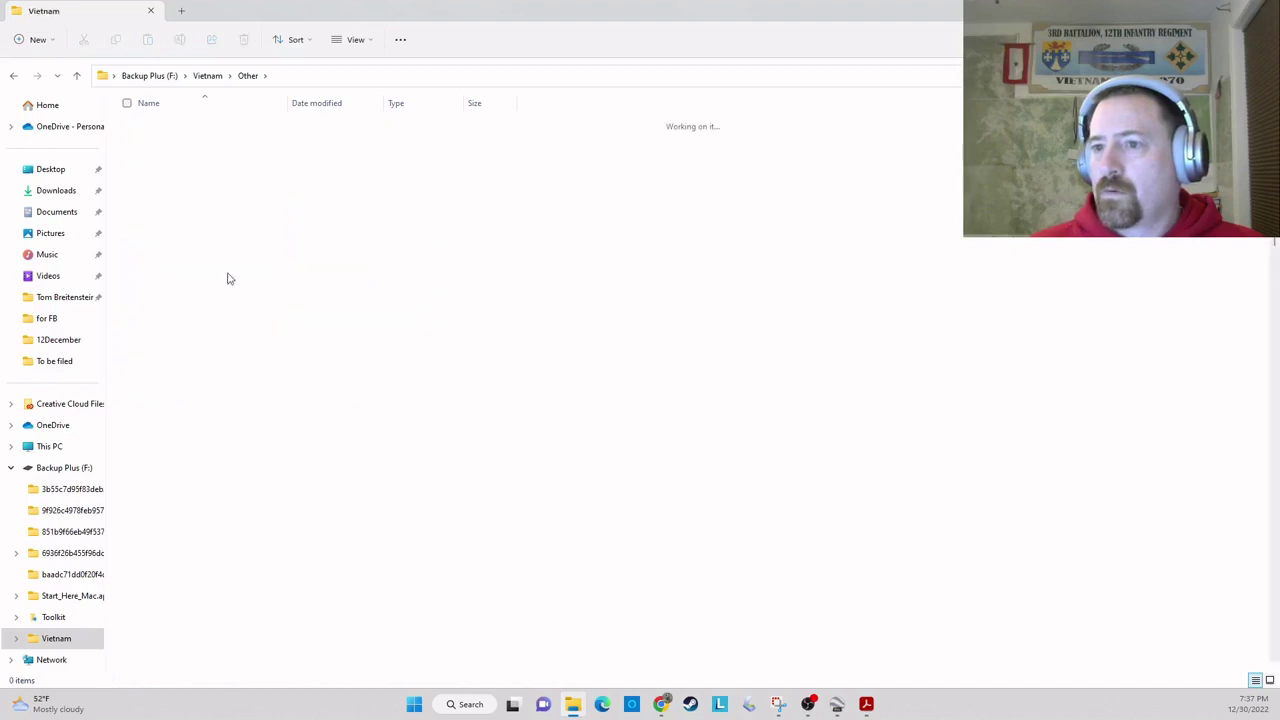
- Open the December 67 presentation from the 3-12 INF Daily Slides folder and view its two map slides
{"action": "double_click", "coordinate": [196, 127]}
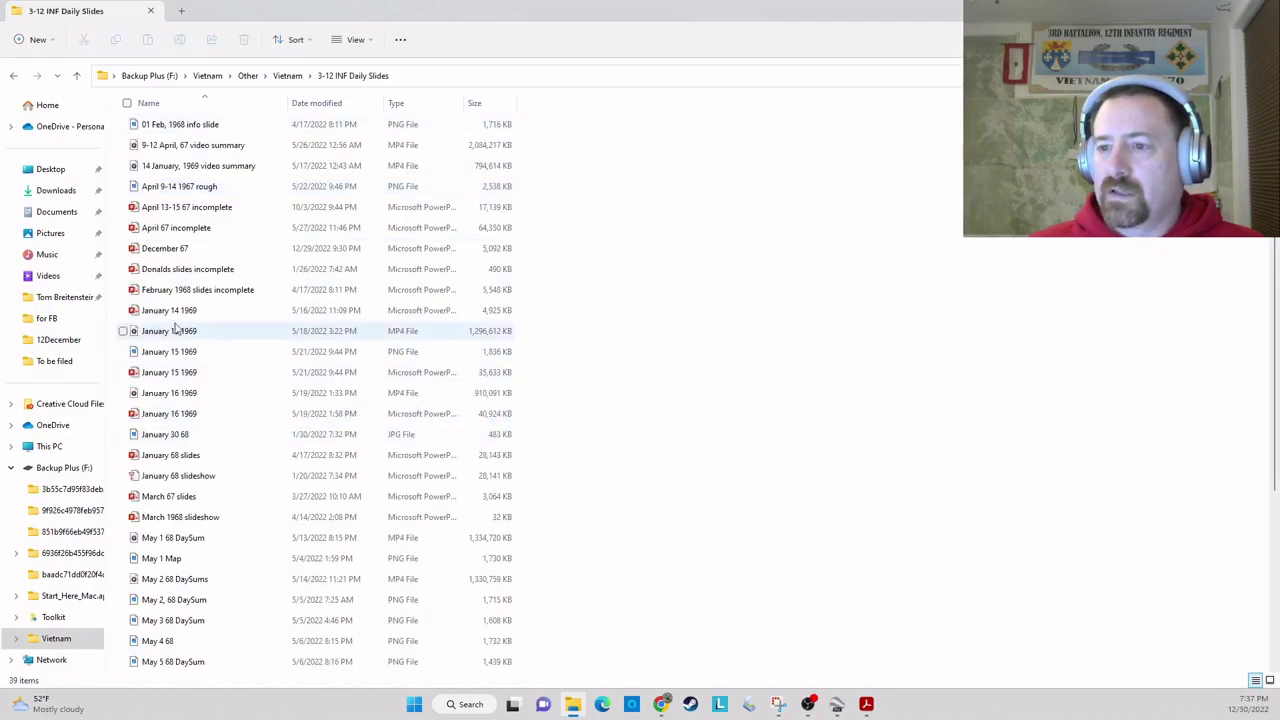
{"action": "double_click", "coordinate": [160, 254]}
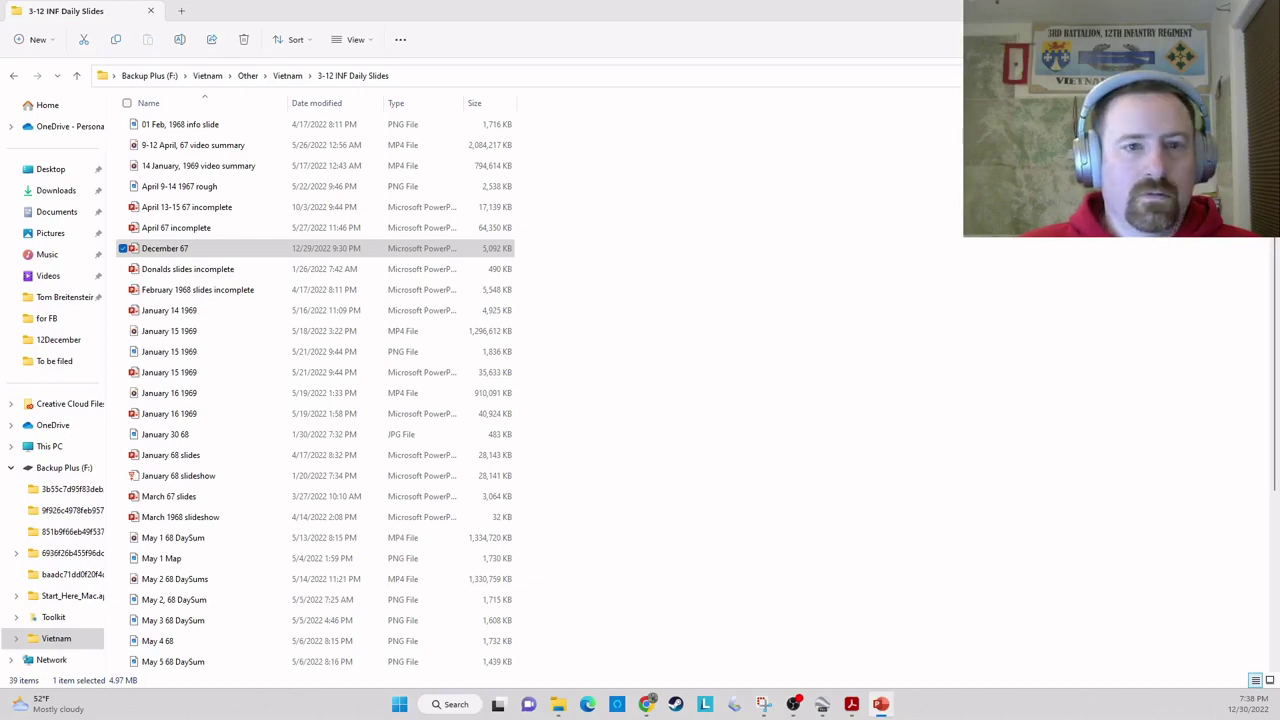
{"action": "key", "text": "Return"}
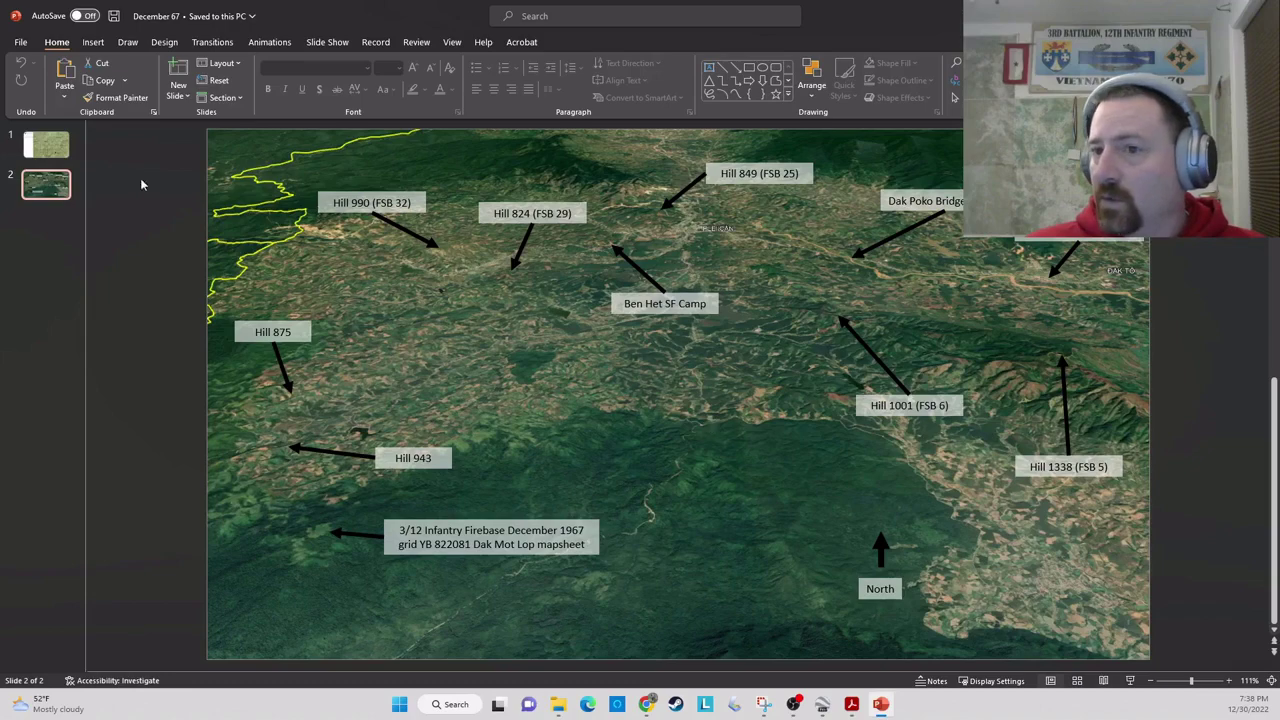
{"action": "left_click", "coordinate": [55, 150]}
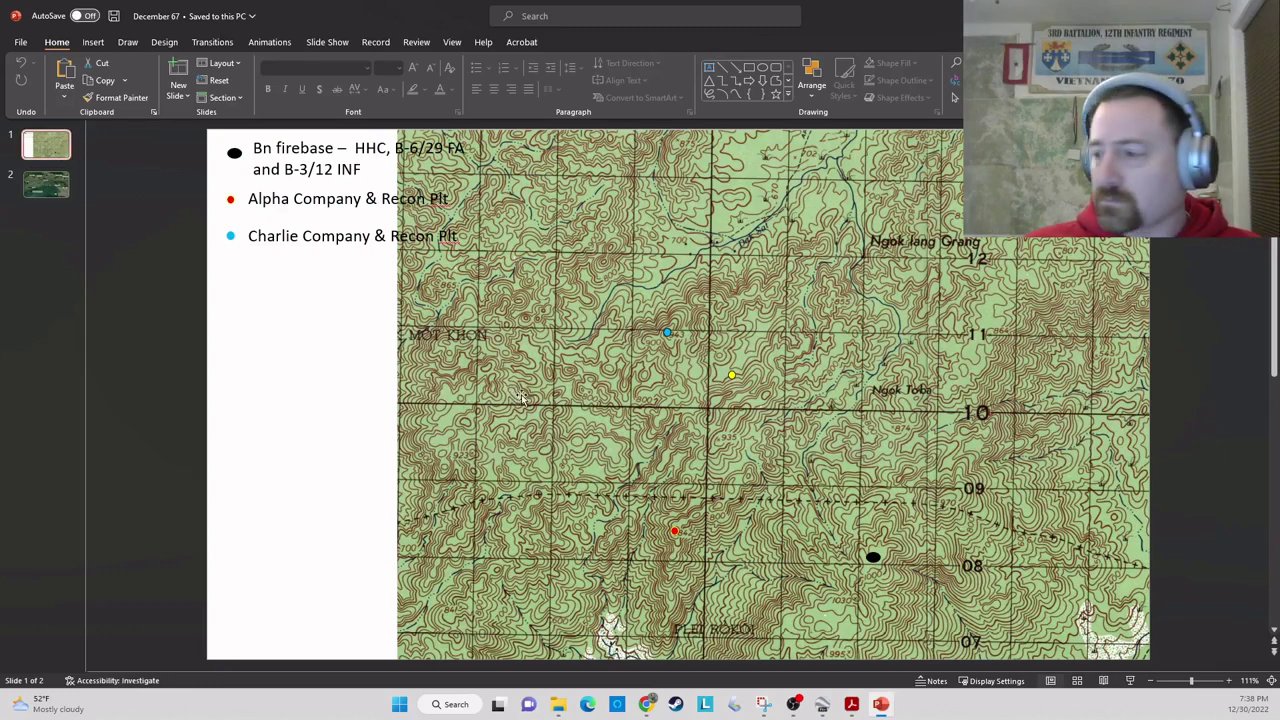
{"action": "left_click", "coordinate": [42, 192]}
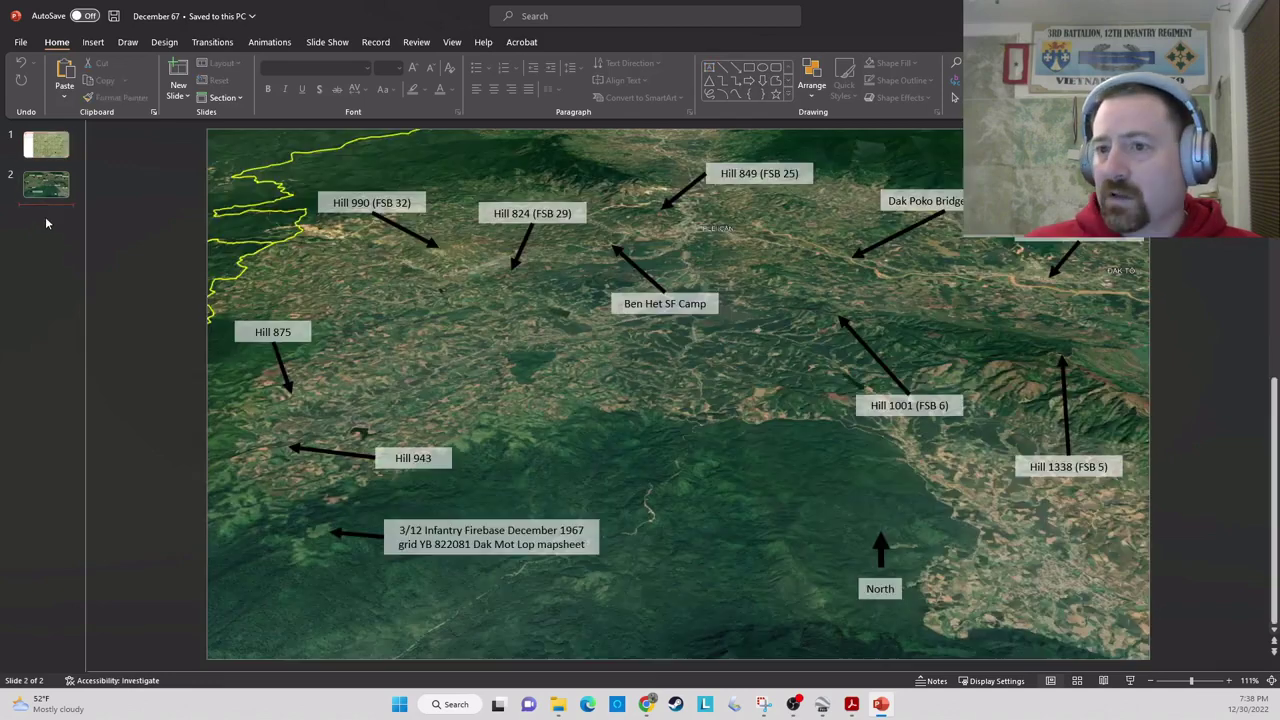
- Add a new slide after slide 2 and delete its title and content placeholders
{"action": "right_click", "coordinate": [51, 220]}
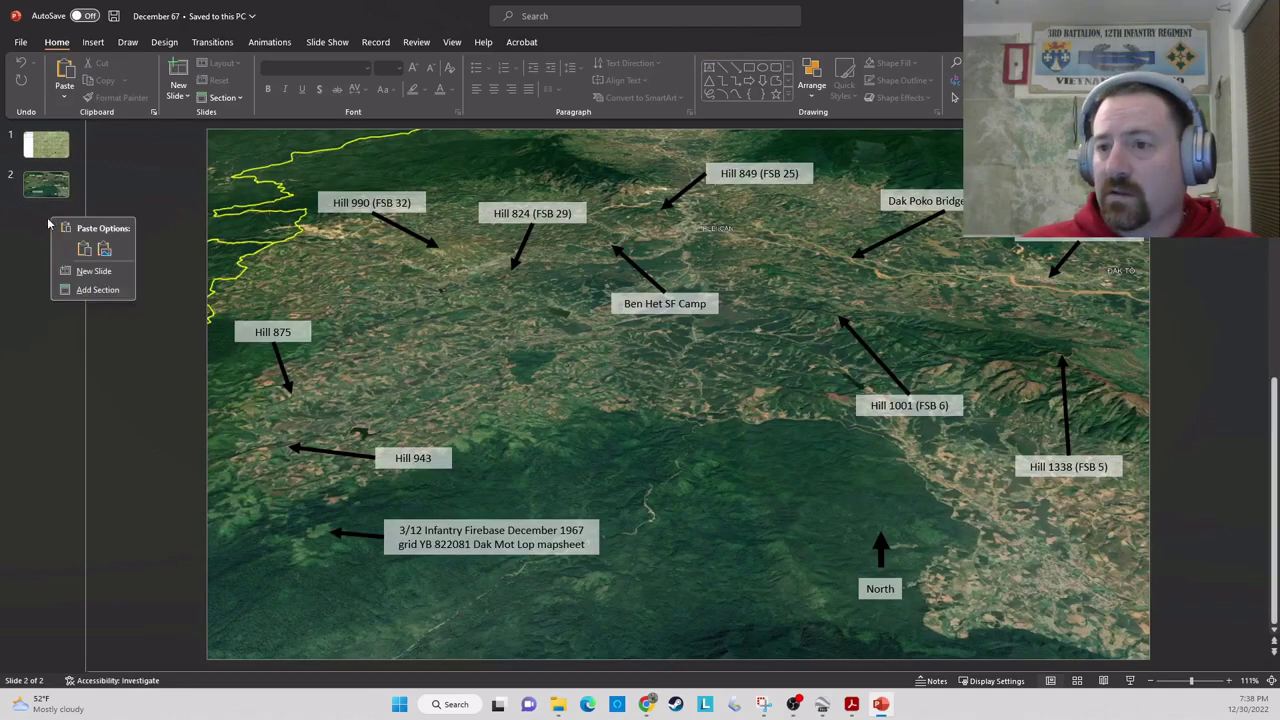
{"action": "left_click", "coordinate": [94, 278]}
{"action": "left_click", "coordinate": [420, 260]}
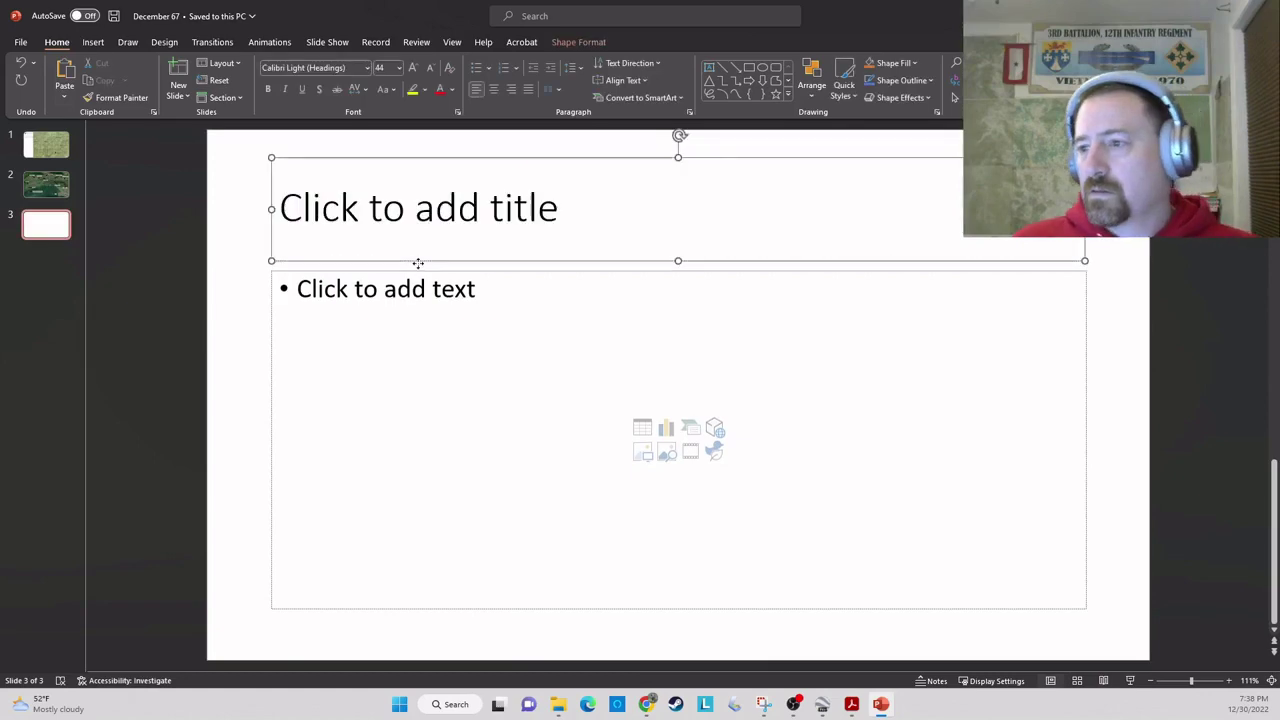
{"action": "key", "text": "Delete"}
{"action": "left_click", "coordinate": [428, 268]}
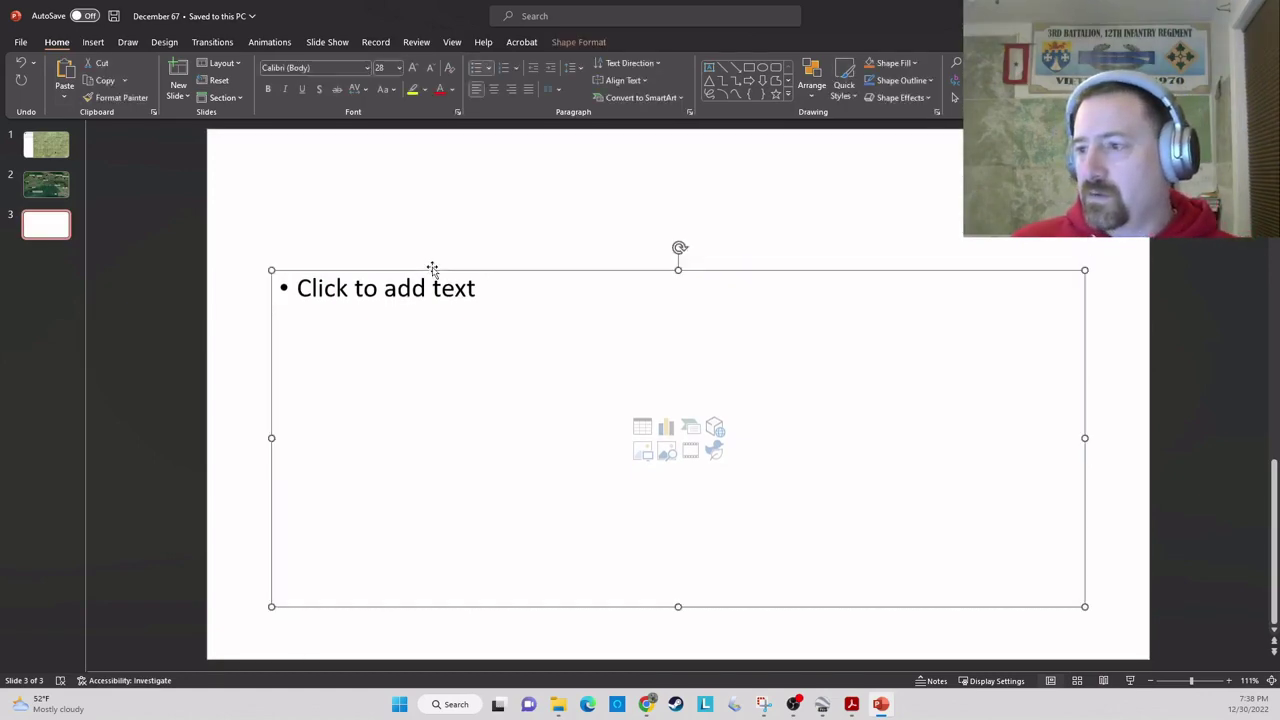
{"action": "key", "text": "Delete"}
- Check the area mapped on slide 1, switch to the Dak Mot Lop map PDF in Acrobat, and show that area at 200%
{"action": "left_click", "coordinate": [54, 157]}
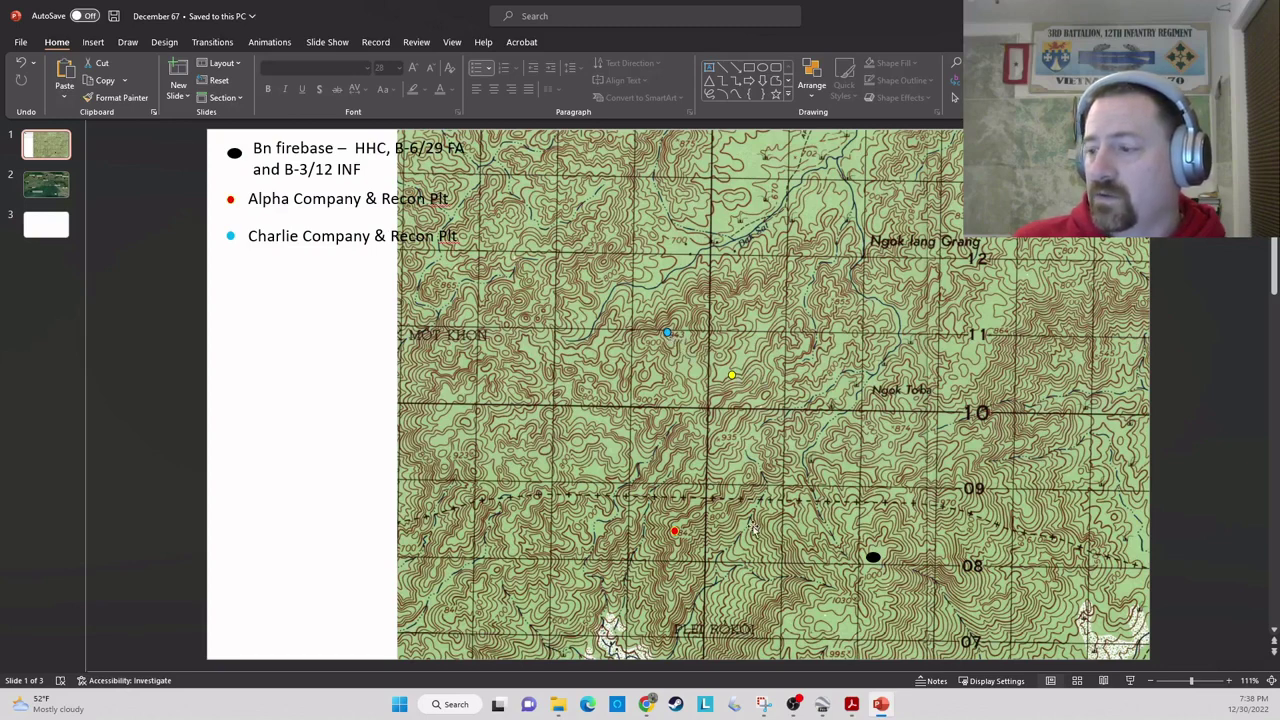
{"action": "mouse_move", "coordinate": [866, 706]}
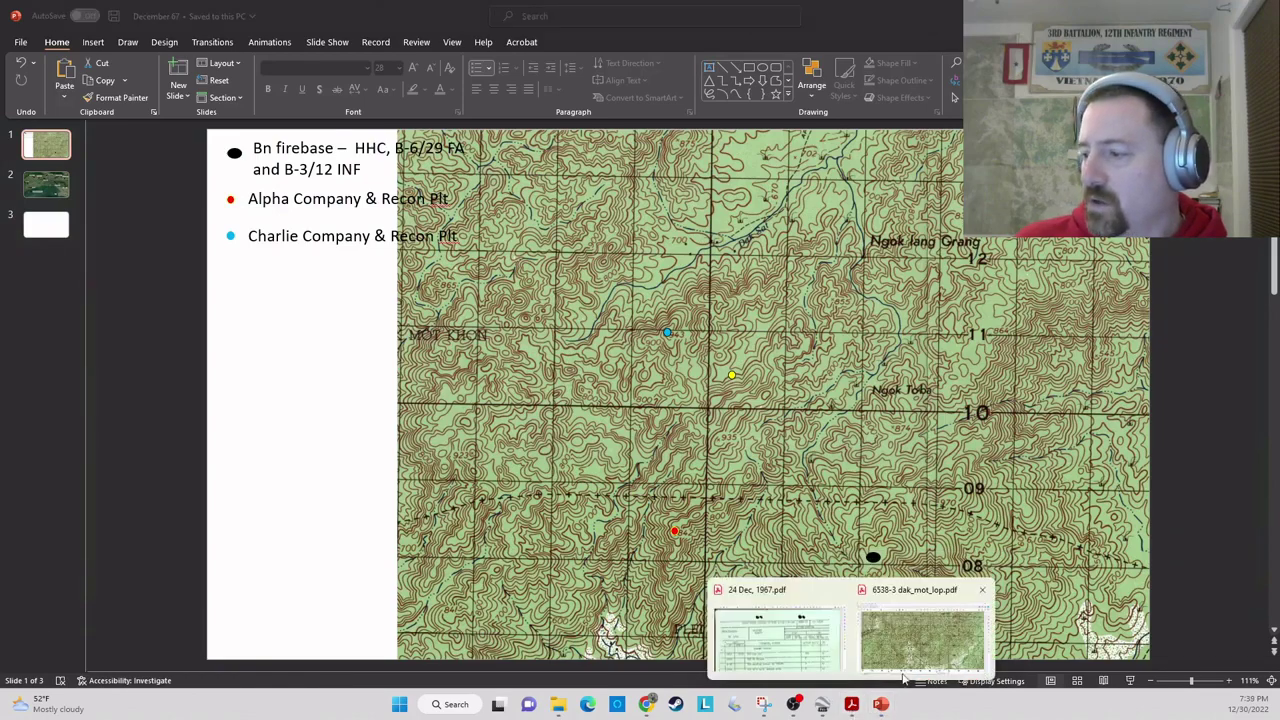
{"action": "left_click", "coordinate": [916, 654]}
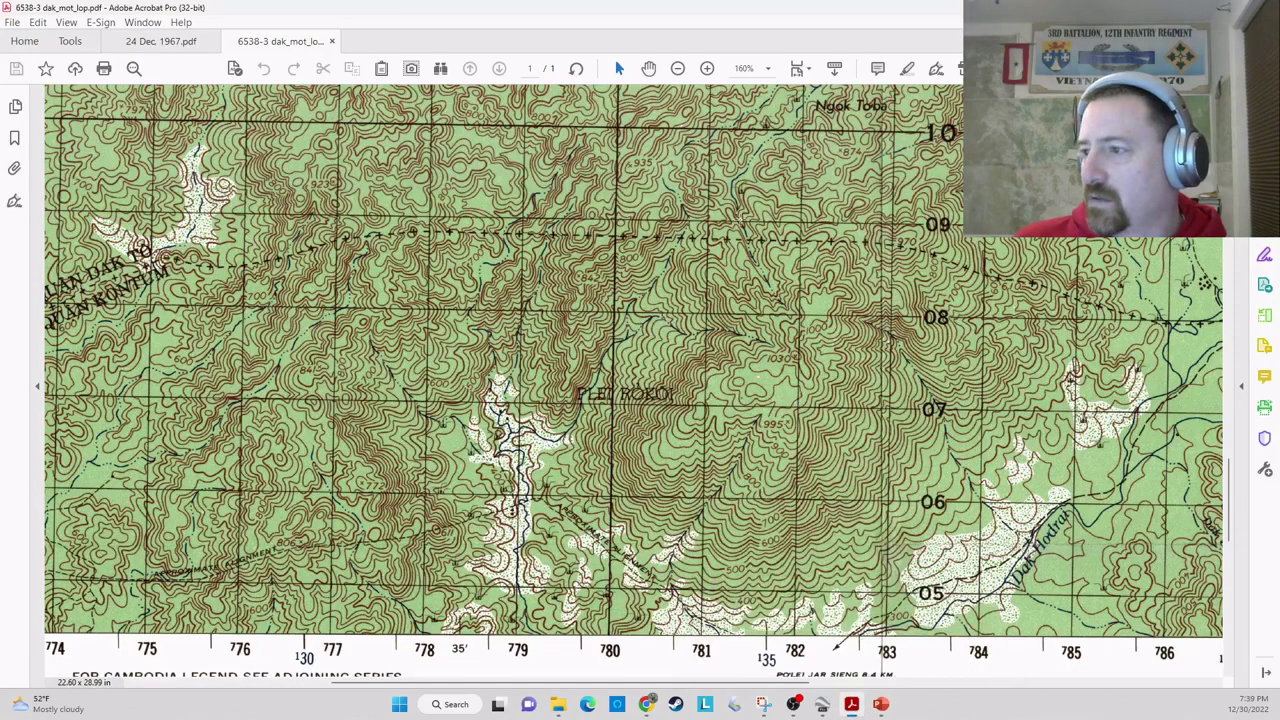
{"action": "scroll", "coordinate": [735, 250], "scroll_direction": "up", "scroll_amount": 2}
{"action": "scroll", "coordinate": [735, 250], "scroll_direction": "up", "scroll_amount": 3}
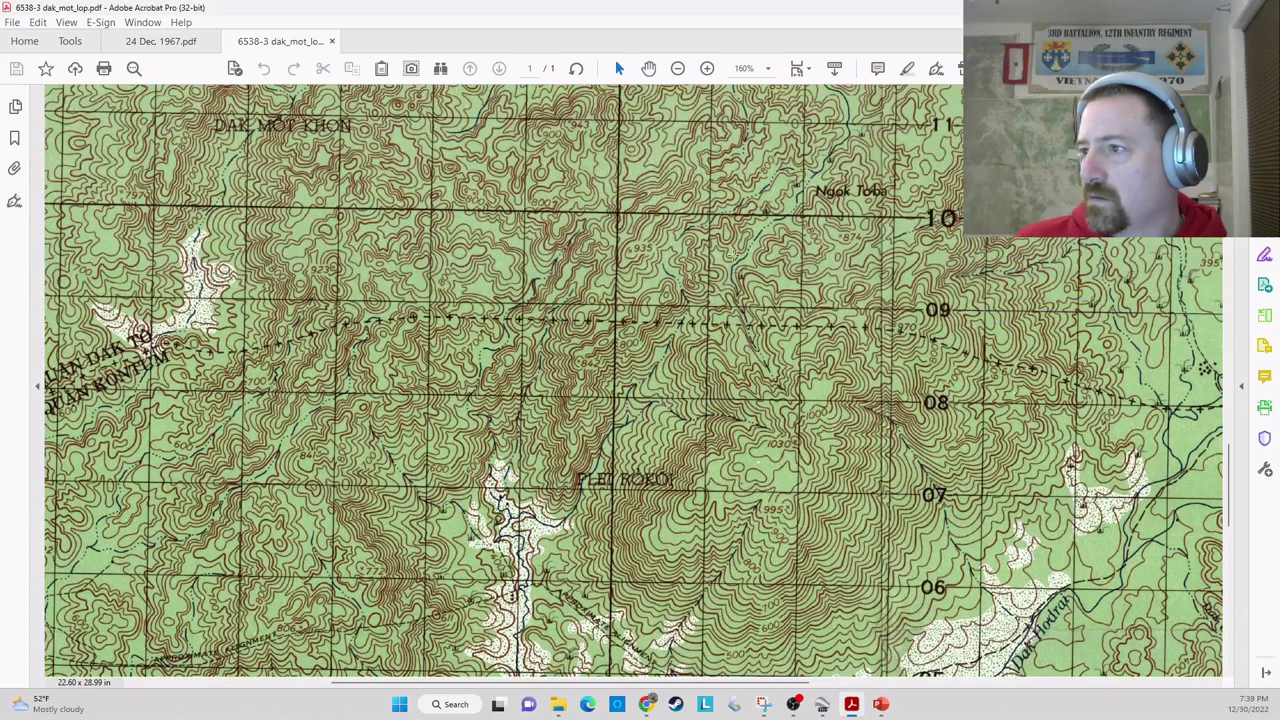
{"action": "scroll", "coordinate": [735, 250], "scroll_direction": "up", "scroll_amount": 3}
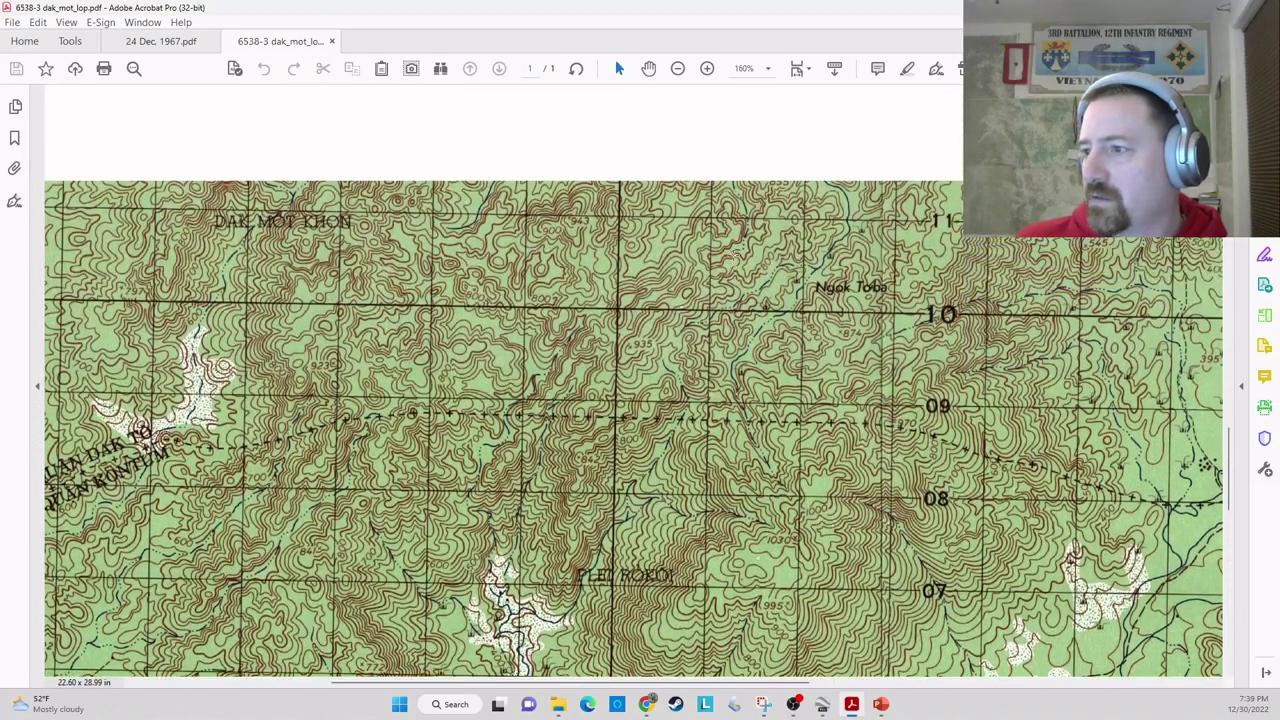
{"action": "left_click", "coordinate": [707, 68]}
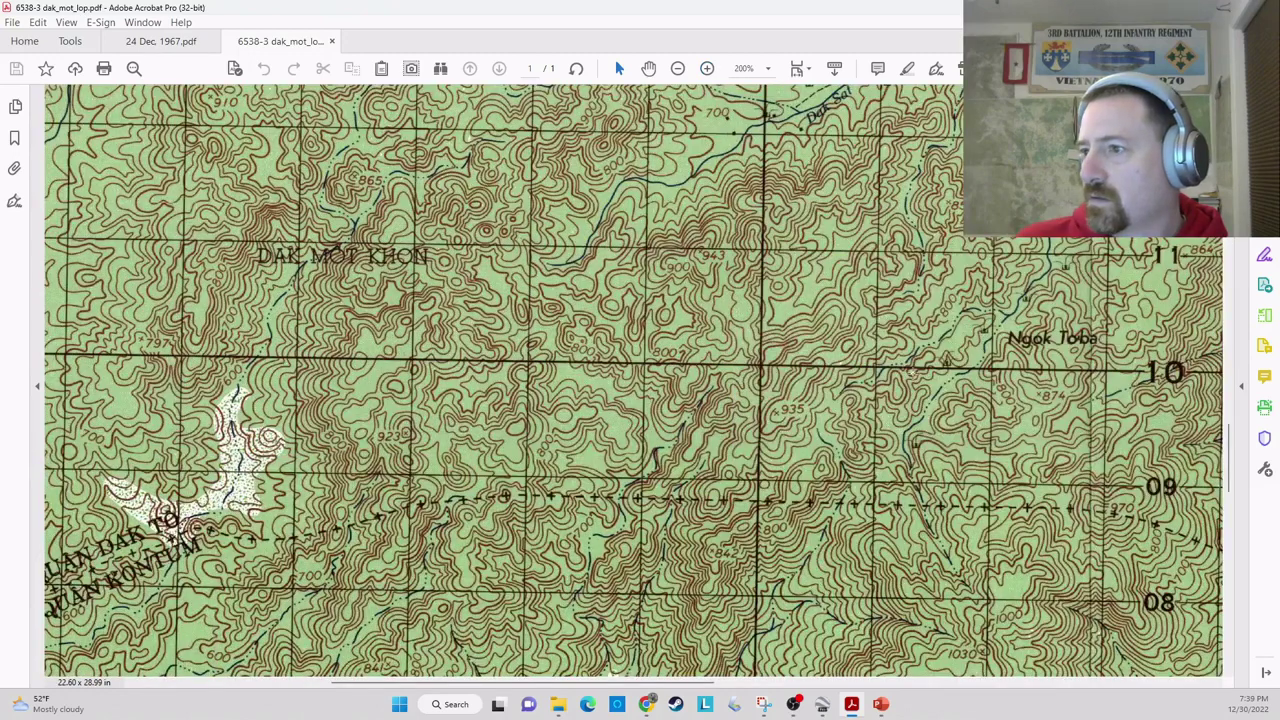
{"action": "scroll", "coordinate": [813, 345], "scroll_direction": "down", "scroll_amount": 1}
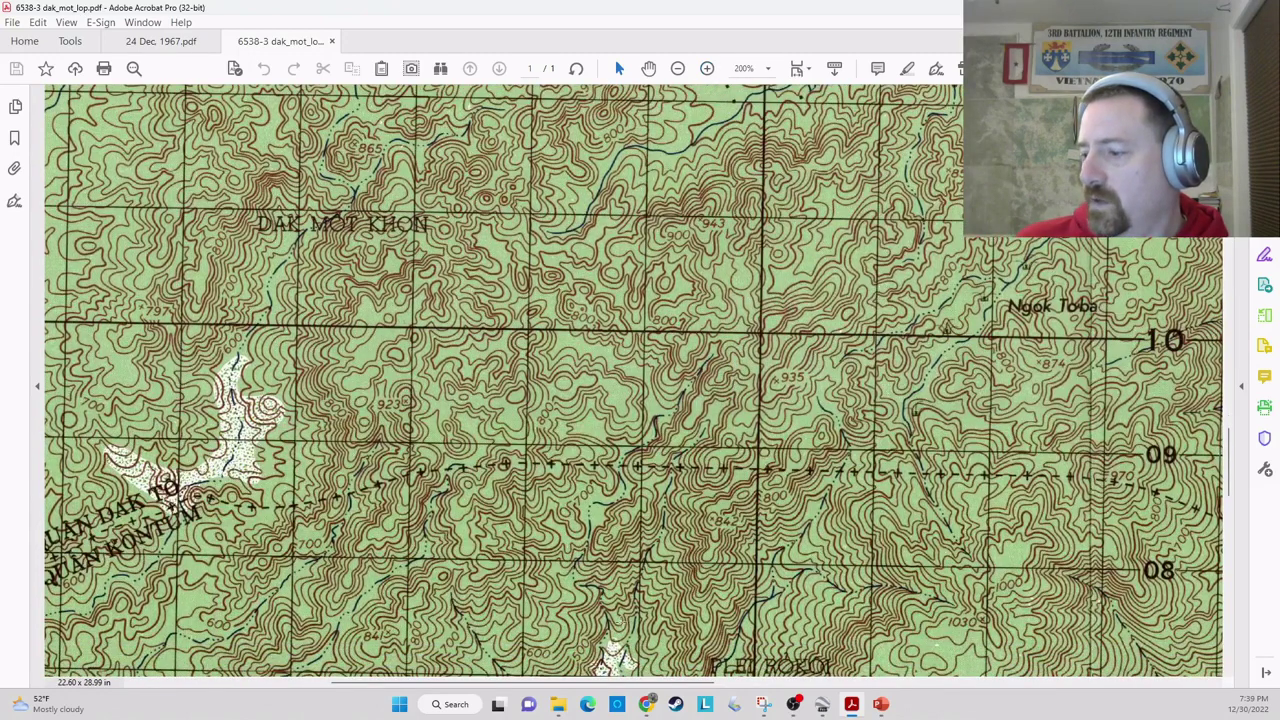
- Capture a Snipping Tool snip of the map area around Ngok Toba, including the 08 to 11 grid lines
{"action": "left_click", "coordinate": [763, 705]}
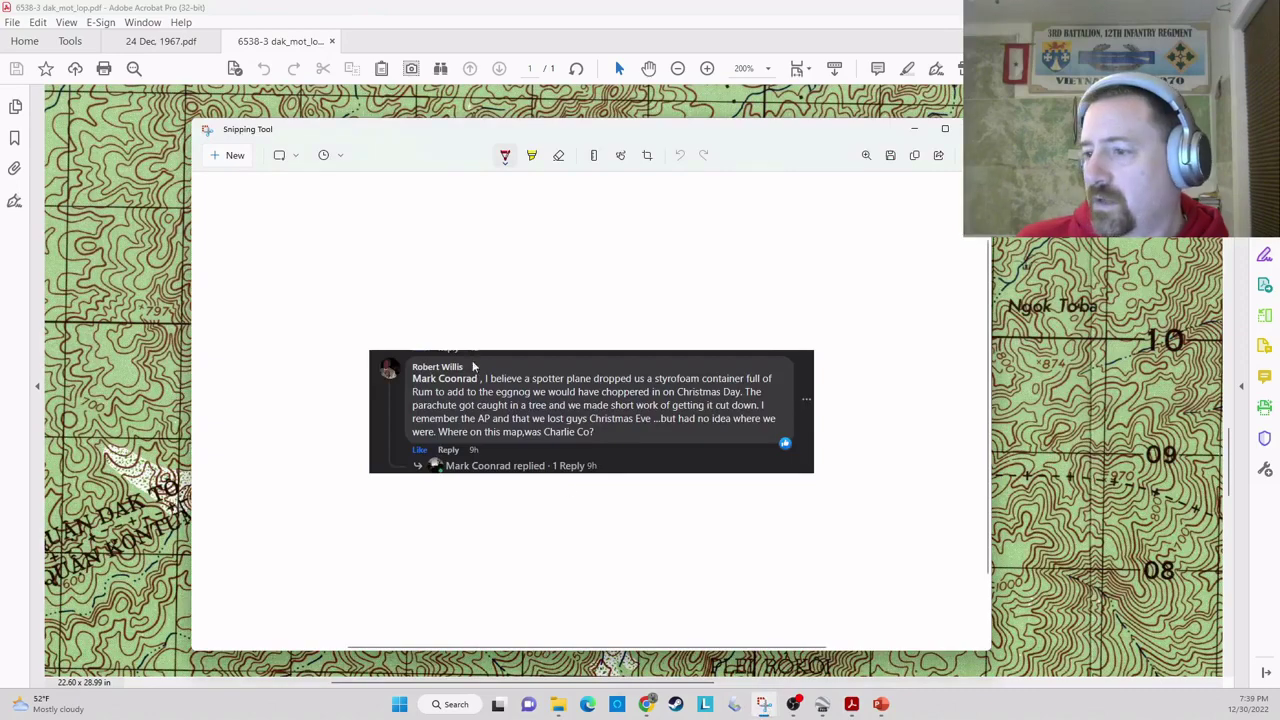
{"action": "left_click", "coordinate": [234, 156]}
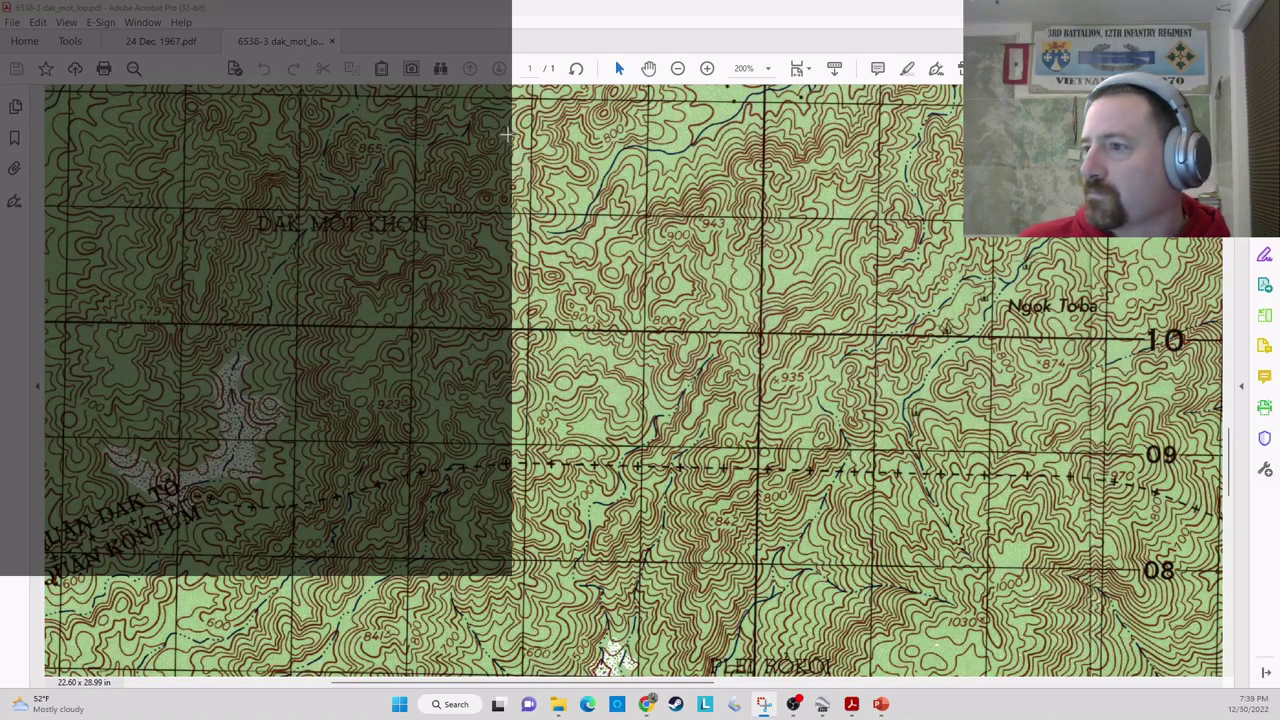
{"action": "left_click_drag", "start_coordinate": [498, 124], "coordinate": [1213, 663]}
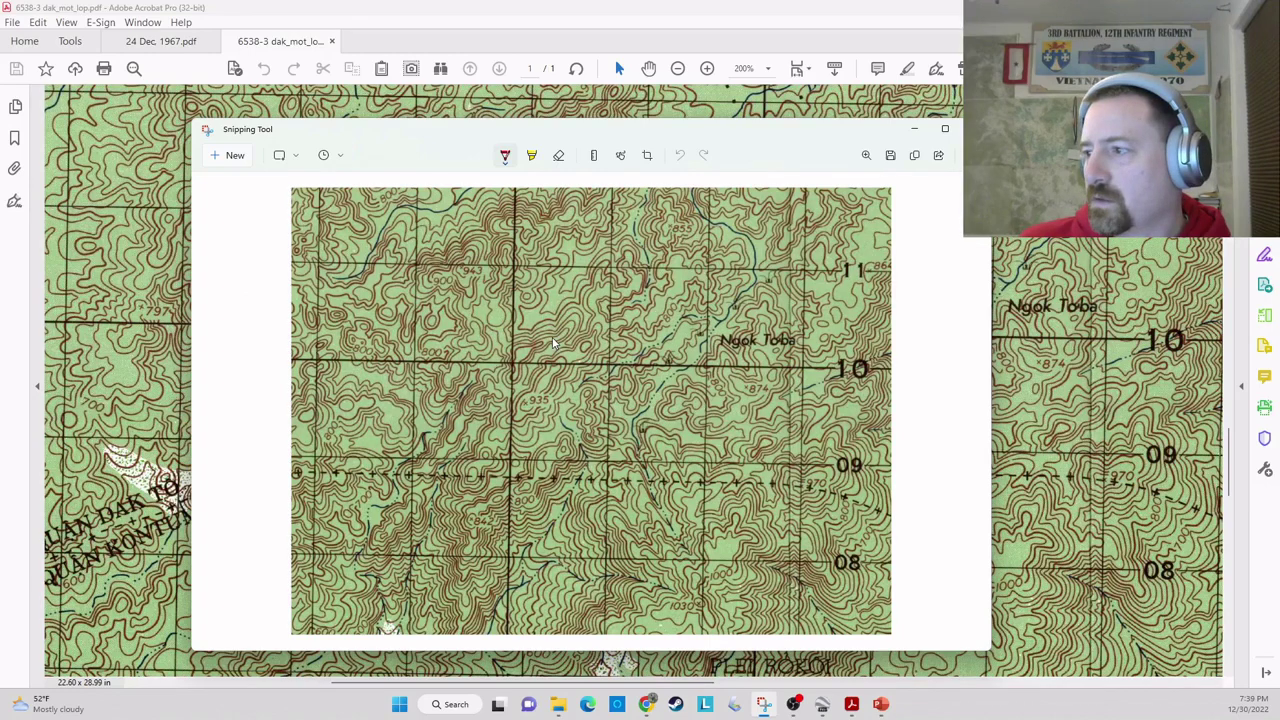
{"action": "right_click", "coordinate": [585, 338]}
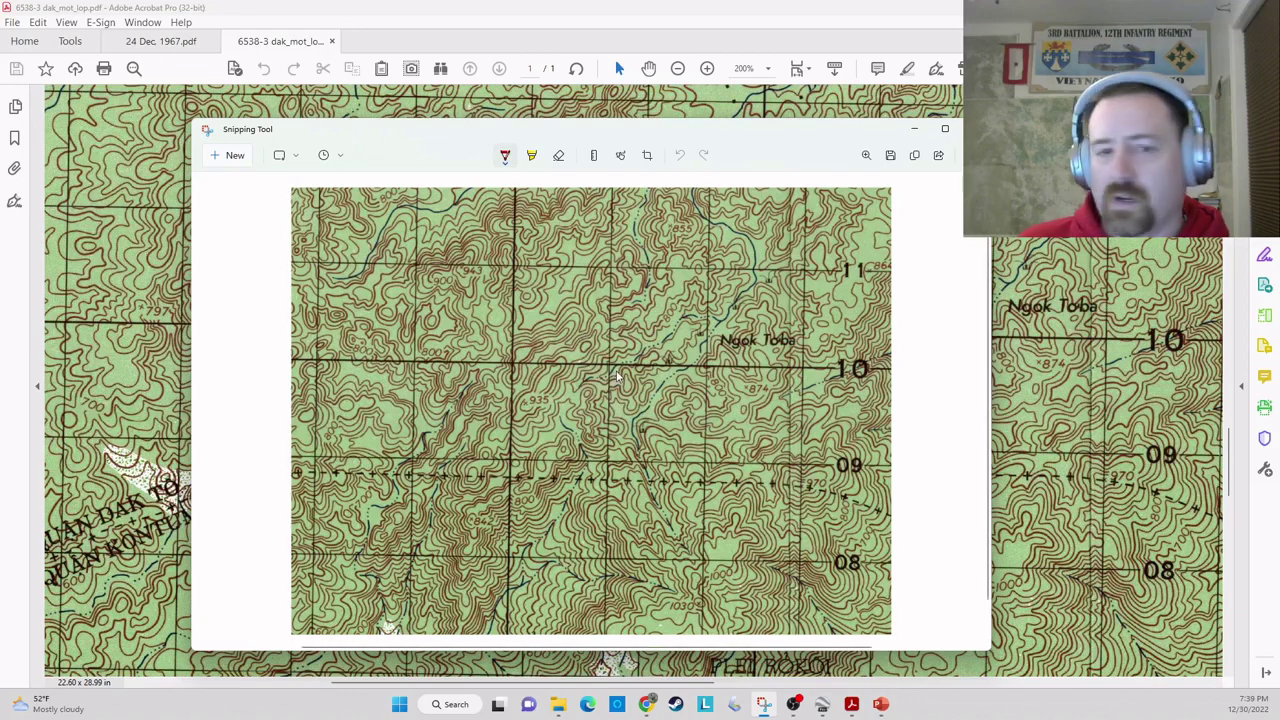
{"action": "left_click", "coordinate": [914, 129]}
- Return to the December 67 presentation in PowerPoint and paste the map snip onto the blank slide 3
{"action": "left_click", "coordinate": [884, 705]}
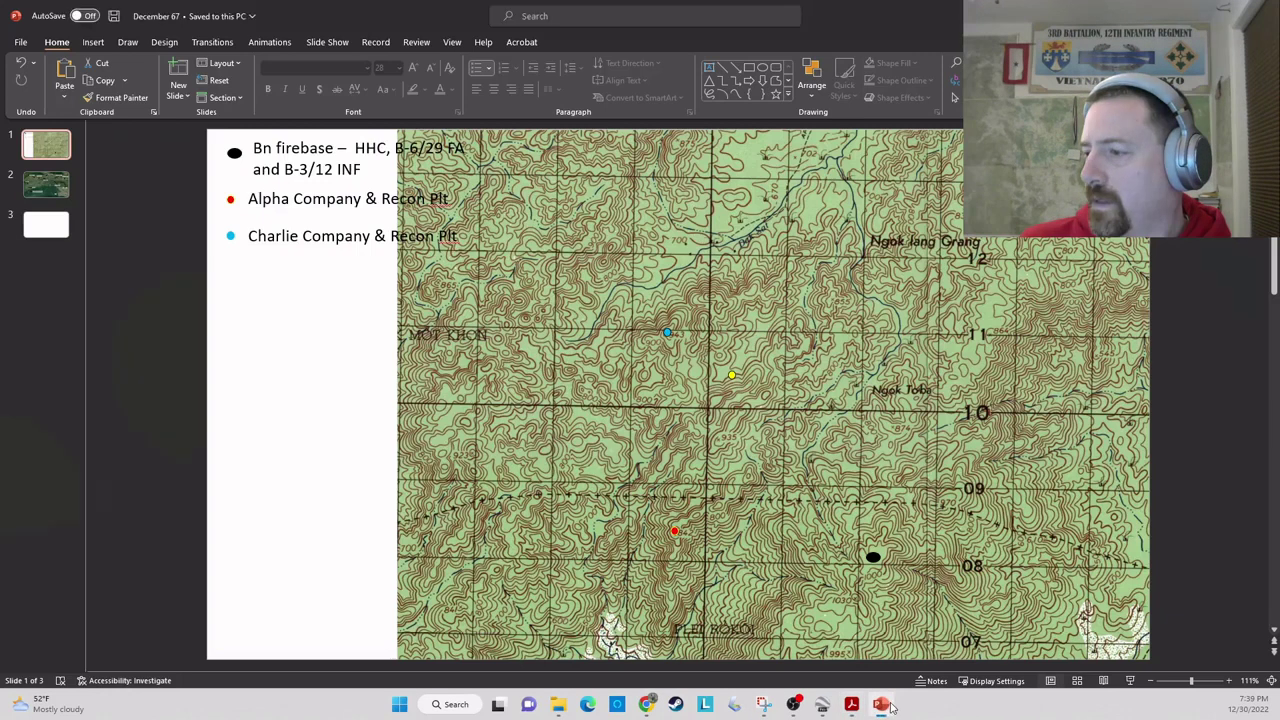
{"action": "left_click", "coordinate": [48, 225]}
{"action": "right_click", "coordinate": [750, 260]}
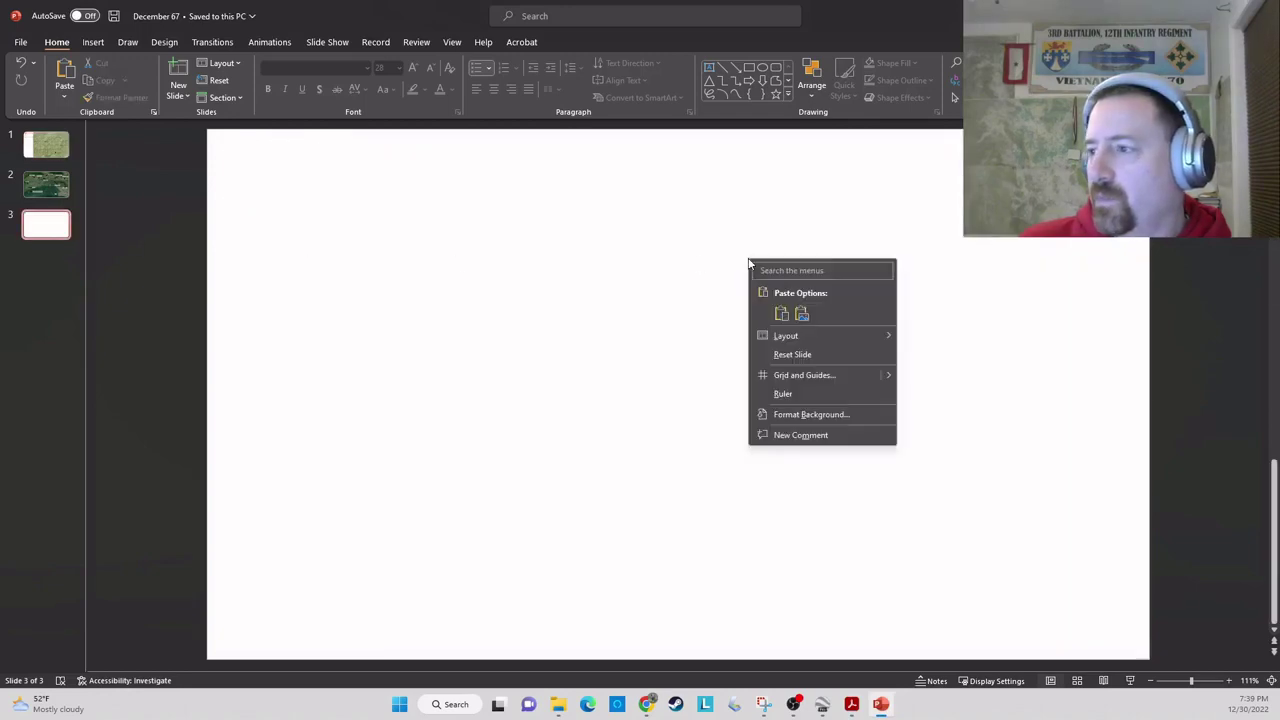
{"action": "left_click", "coordinate": [775, 311]}
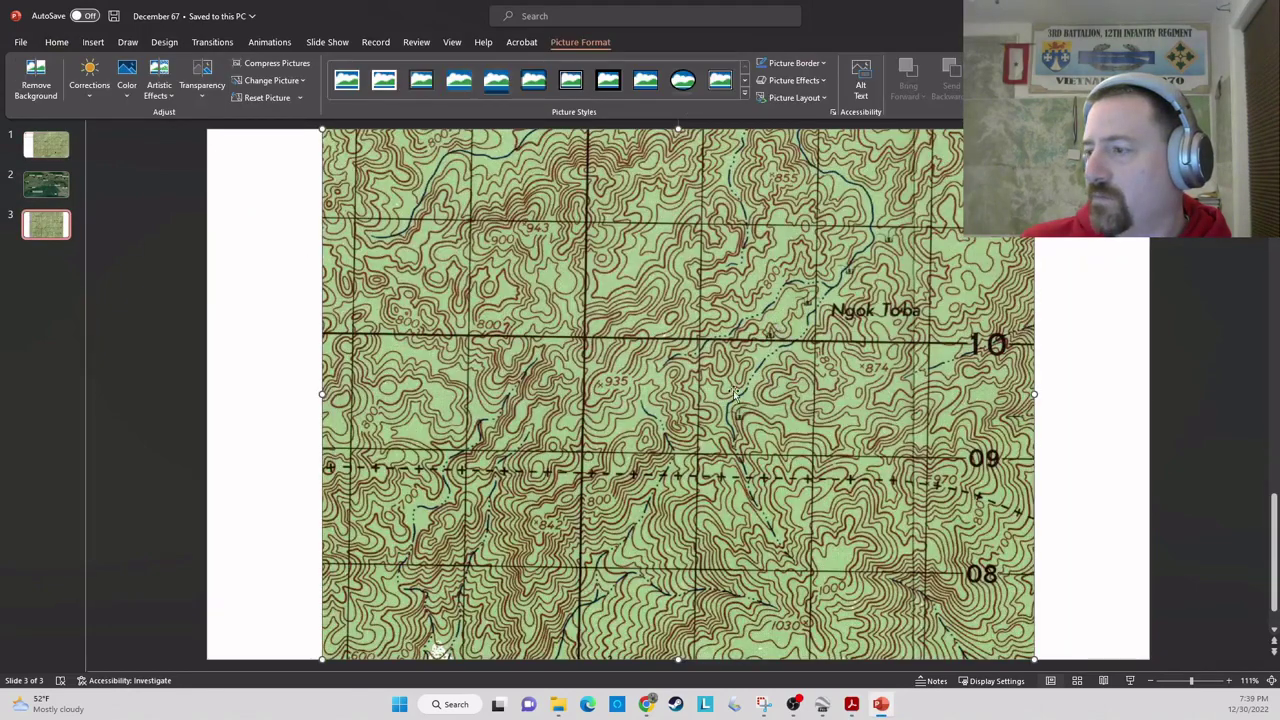
{"action": "left_click", "coordinate": [1102, 383]}
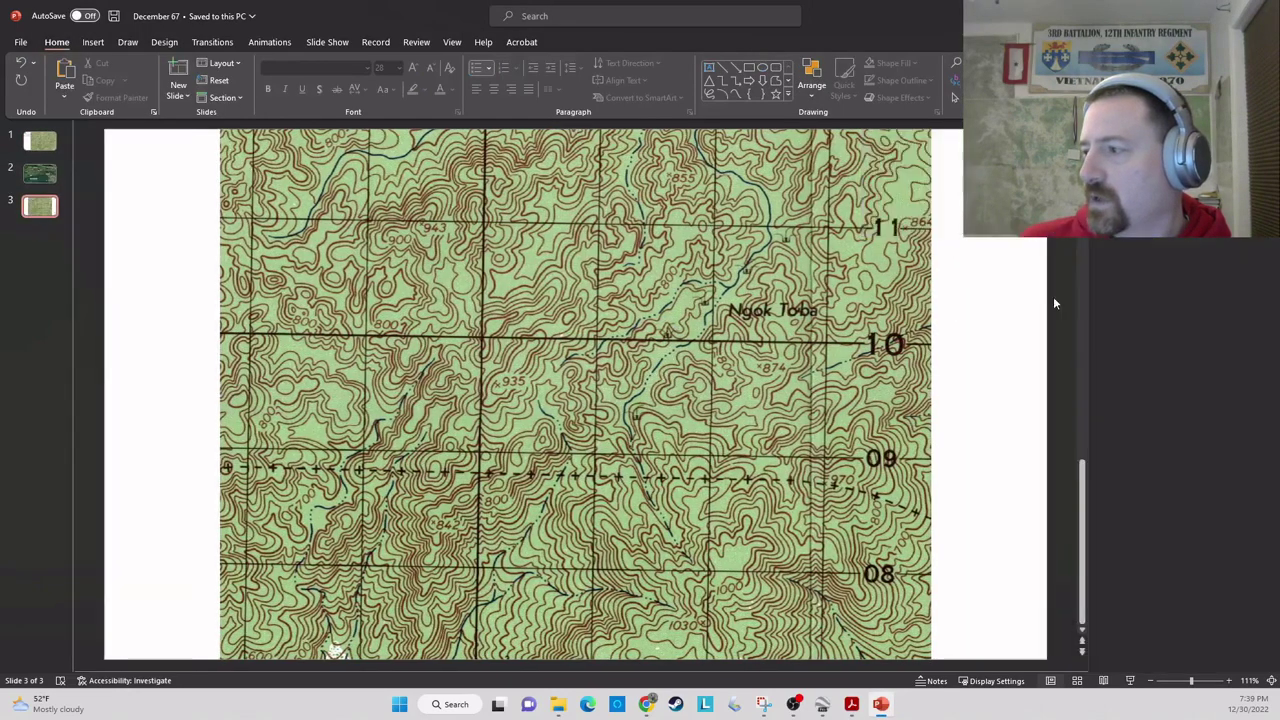
{"action": "left_click", "coordinate": [1265, 135]}
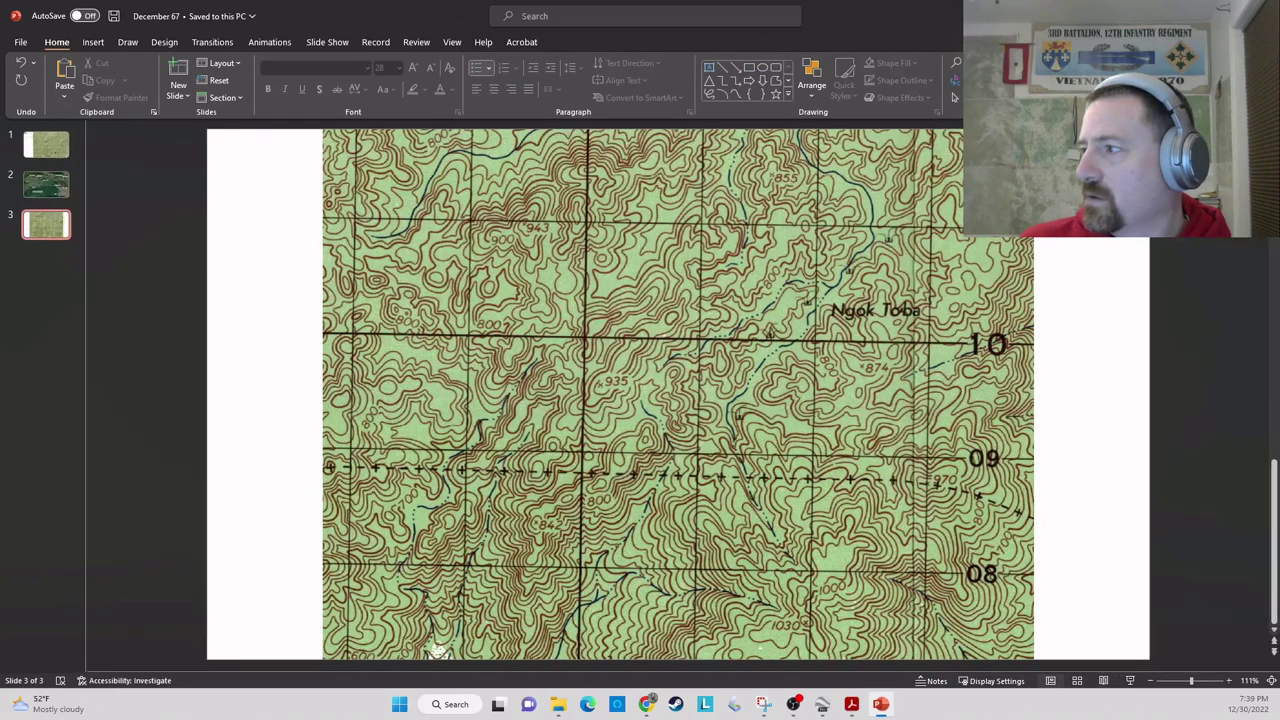
- Copy the black battalion firebase marker from slide 1 to slide 3 and place it just above the 08 grid line at grid 822081
{"action": "left_click", "coordinate": [56, 150]}
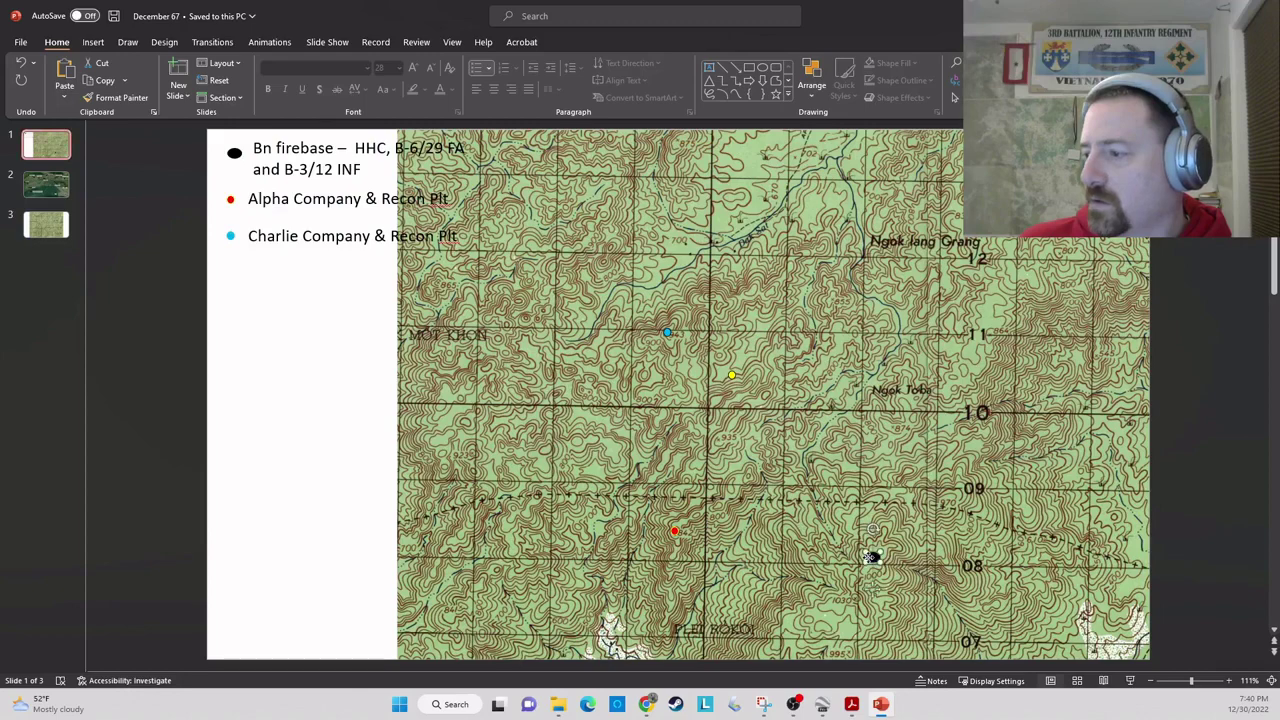
{"action": "left_click", "coordinate": [874, 558]}
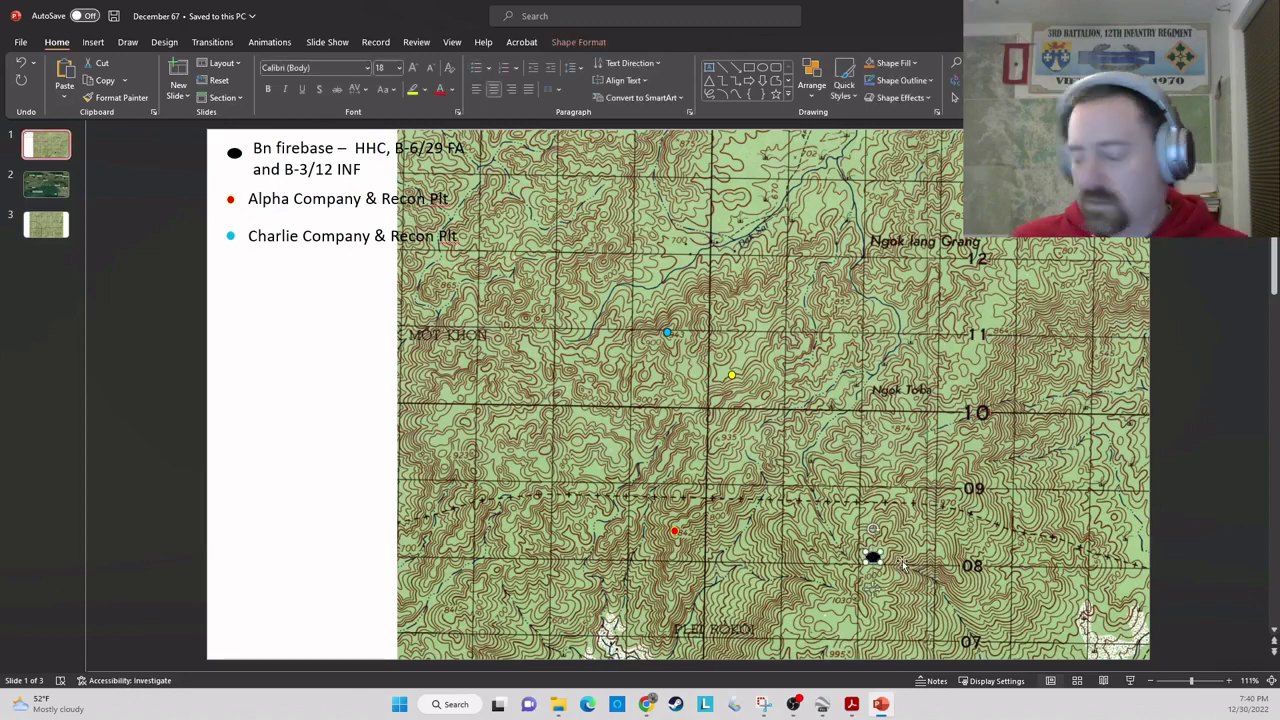
{"action": "left_click", "coordinate": [56, 232]}
{"action": "left_click", "coordinate": [799, 420]}
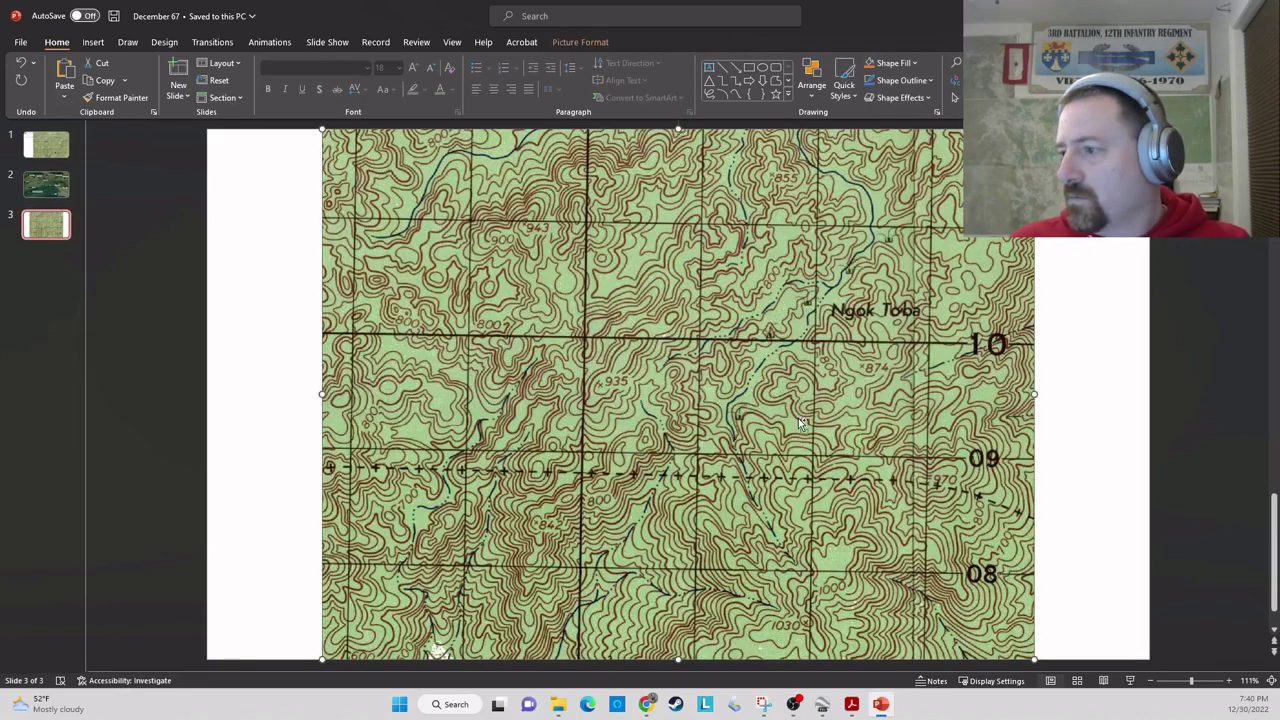
{"action": "key", "text": "ctrl+v"}
{"action": "left_click_drag", "start_coordinate": [872, 556], "coordinate": [829, 564]}
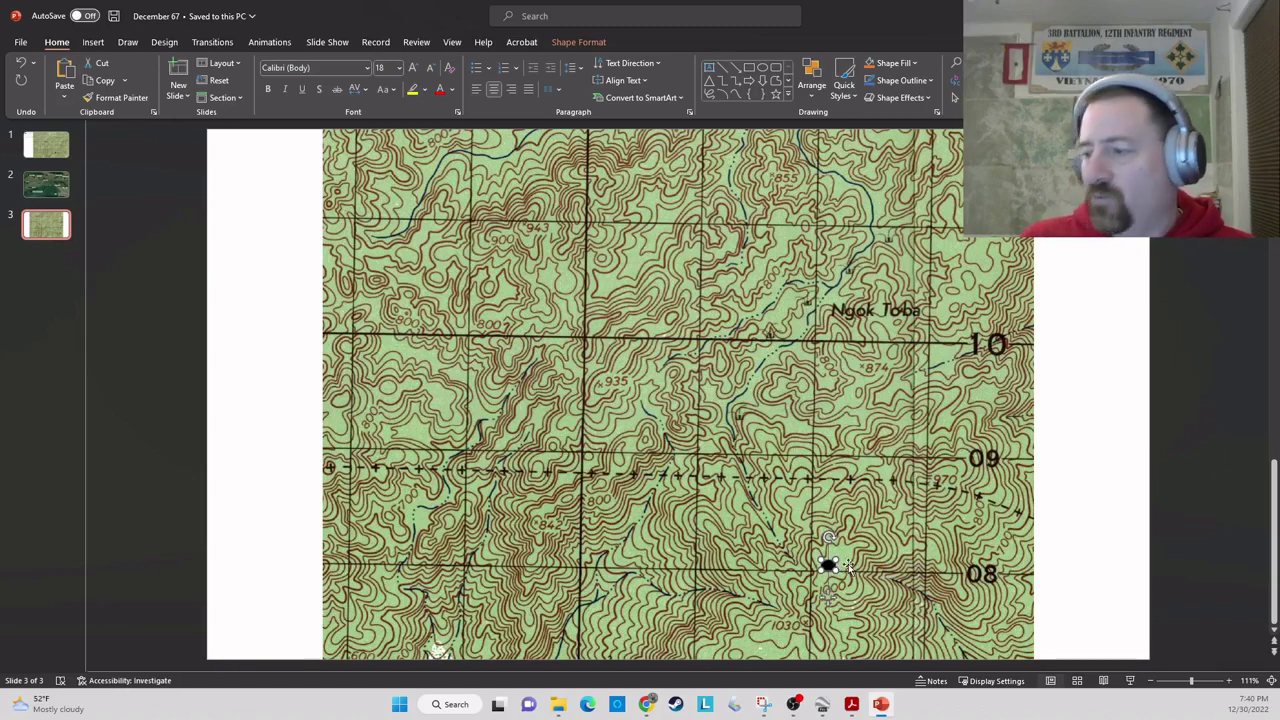
{"action": "left_click", "coordinate": [858, 505]}
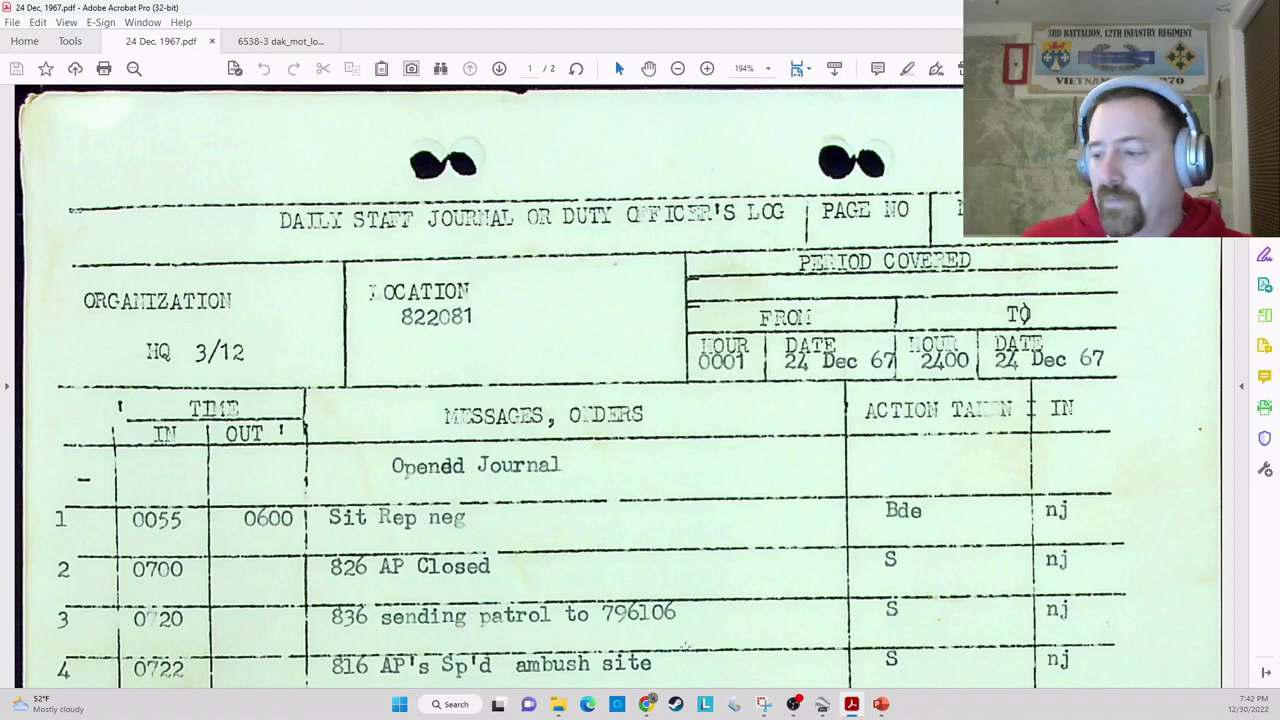
- Compare the firebase marker on slide 3 with the 24 Dec journal, read journal entries 1 to 7, and return to the slide
{"action": "left_click", "coordinate": [880, 704]}
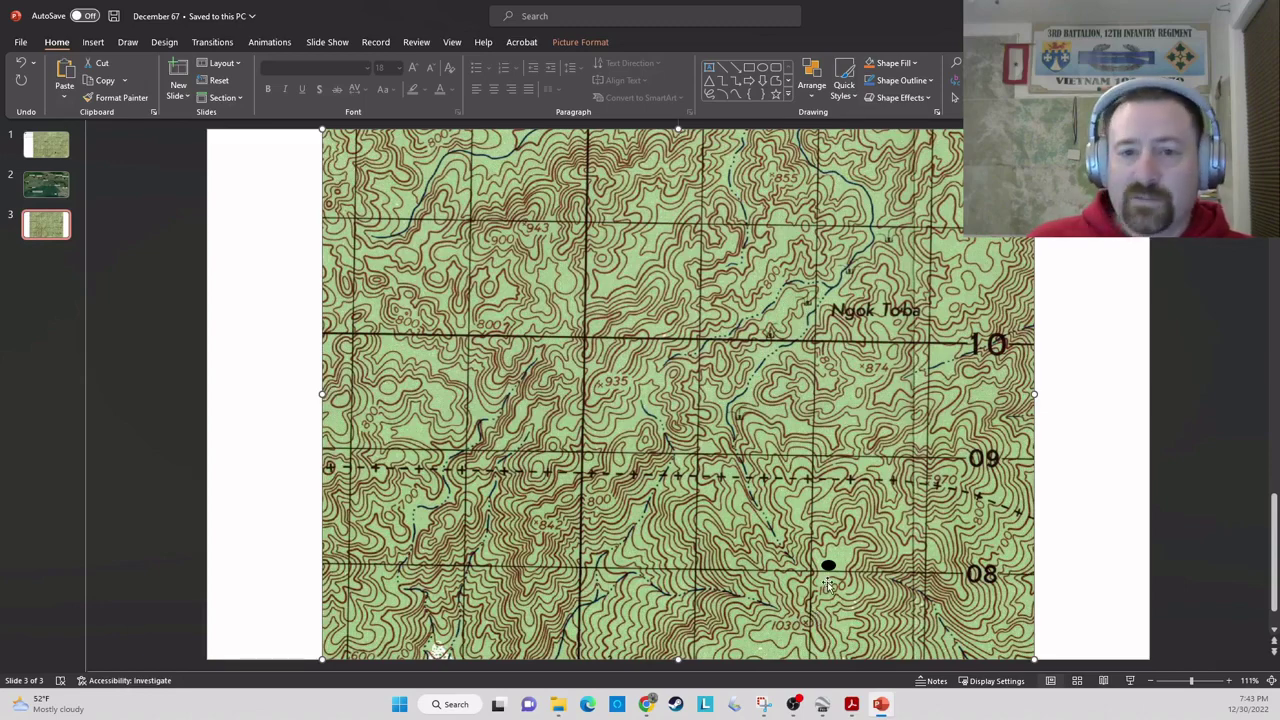
{"action": "left_click", "coordinate": [858, 708]}
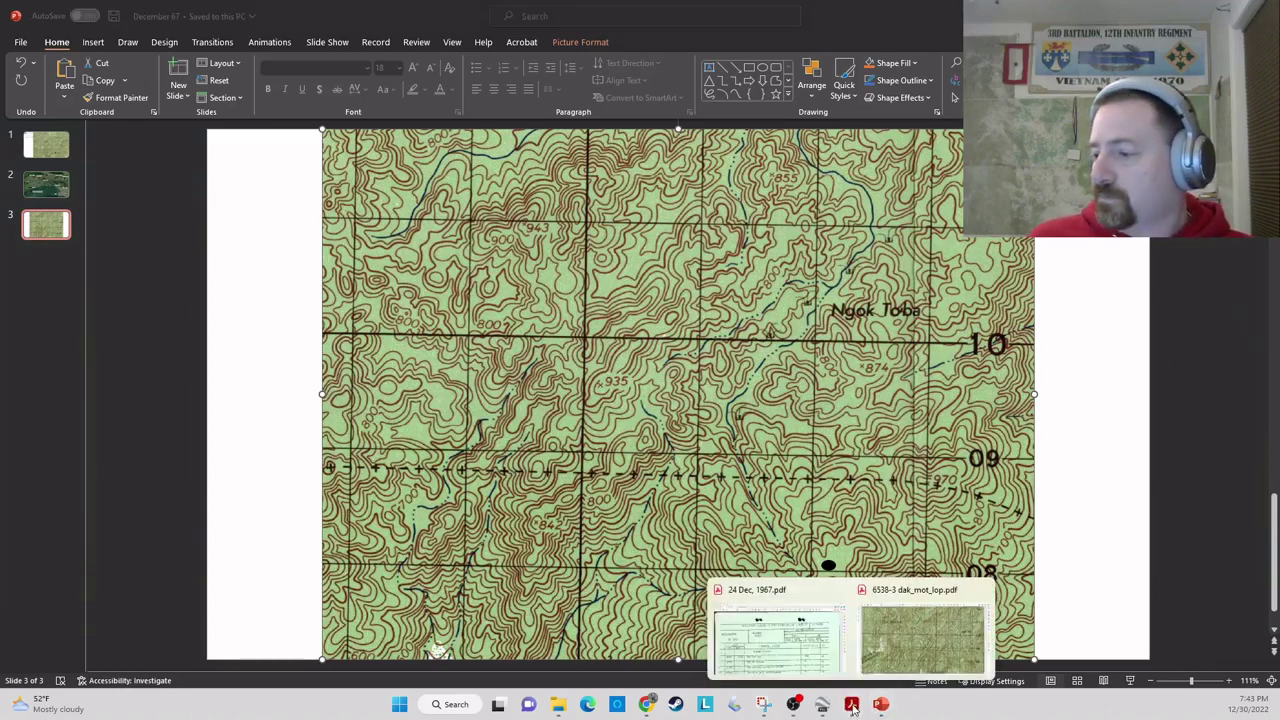
{"action": "left_click", "coordinate": [781, 636]}
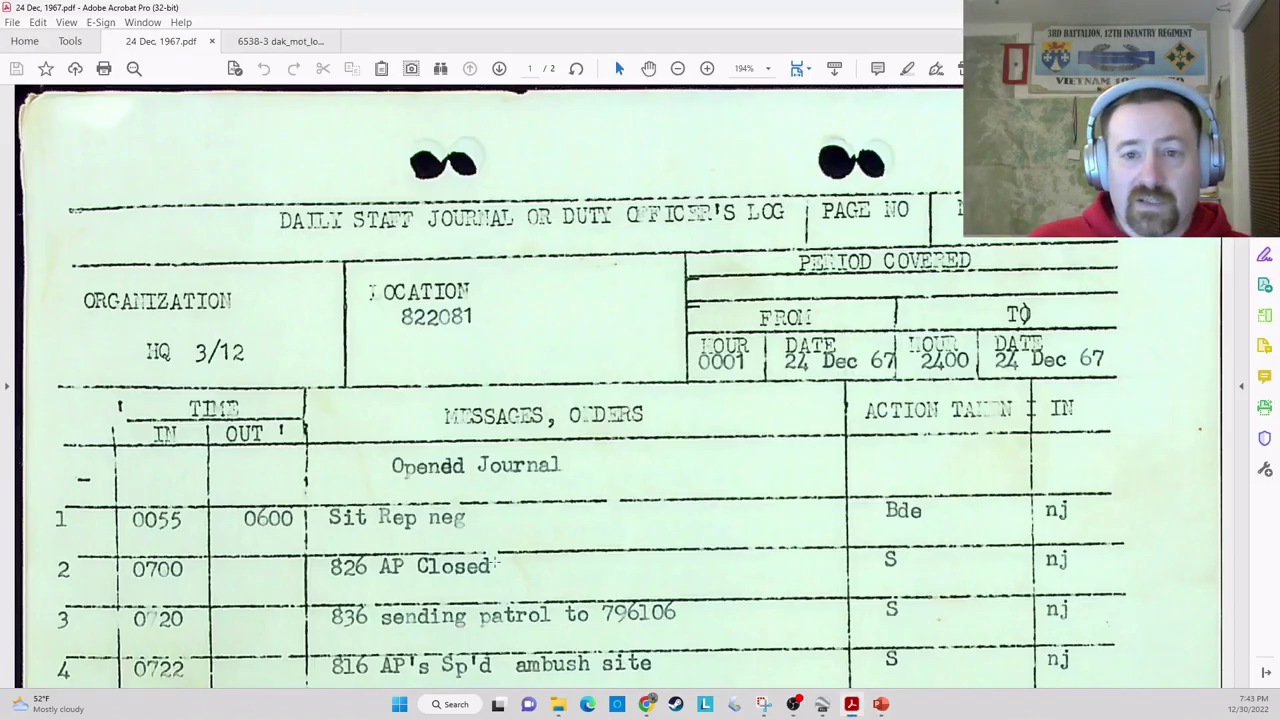
{"action": "scroll", "coordinate": [494, 564], "scroll_direction": "down", "scroll_amount": 3}
{"action": "scroll", "coordinate": [494, 563], "scroll_direction": "down", "scroll_amount": 1}
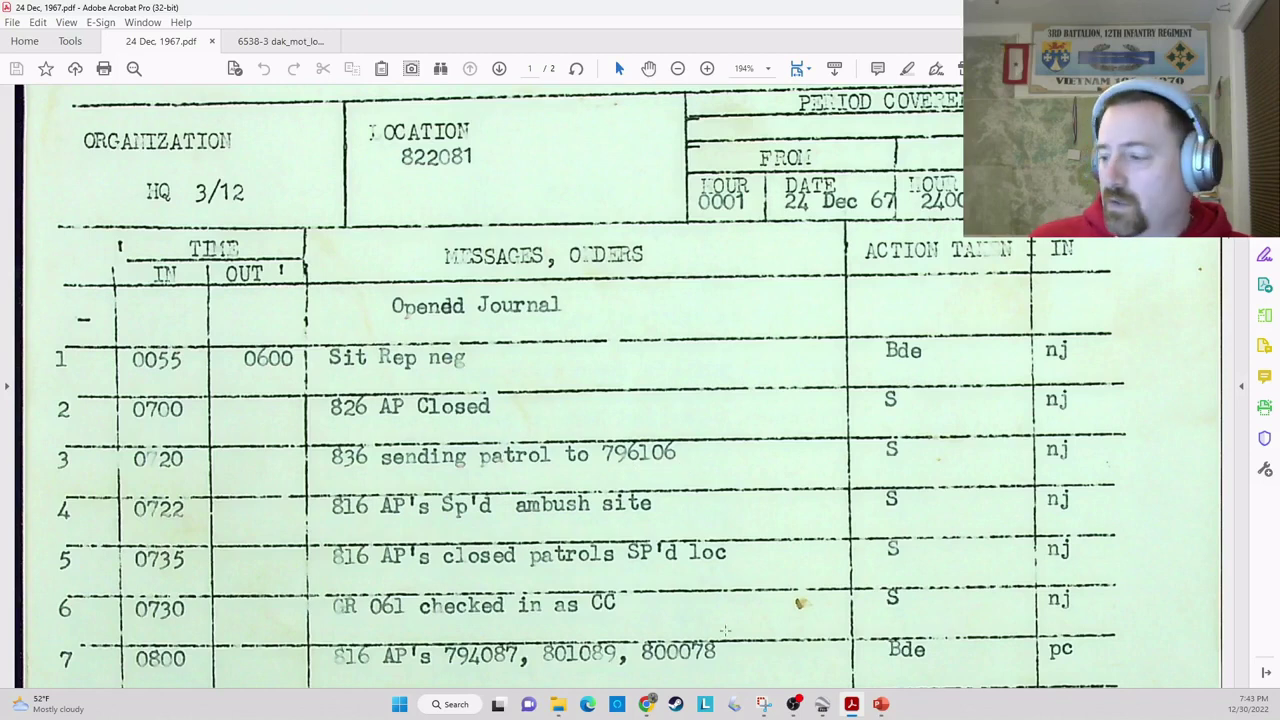
{"action": "mouse_move", "coordinate": [836, 708]}
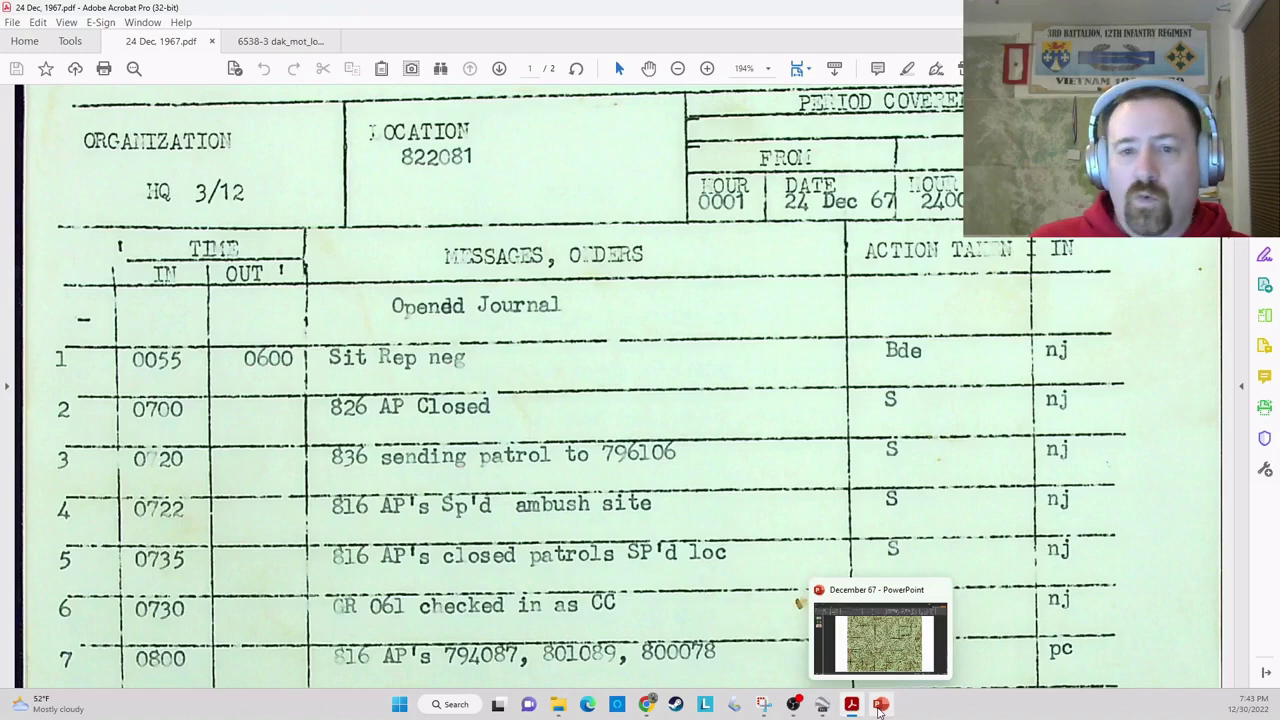
{"action": "left_click", "coordinate": [880, 705]}
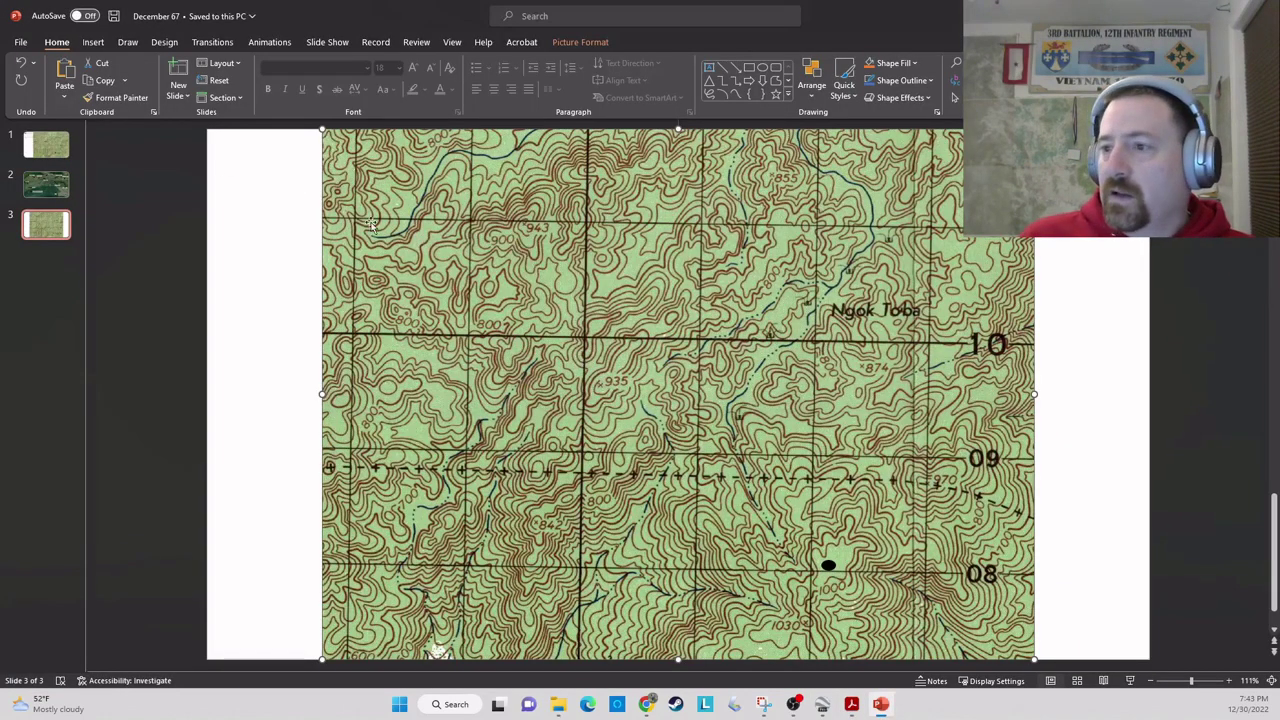
- Copy the blue Charlie Company marker from slide 1 to slide 3 and place it between grid lines 10 and 11, west of the thick vertical line
{"action": "left_click", "coordinate": [46, 145]}
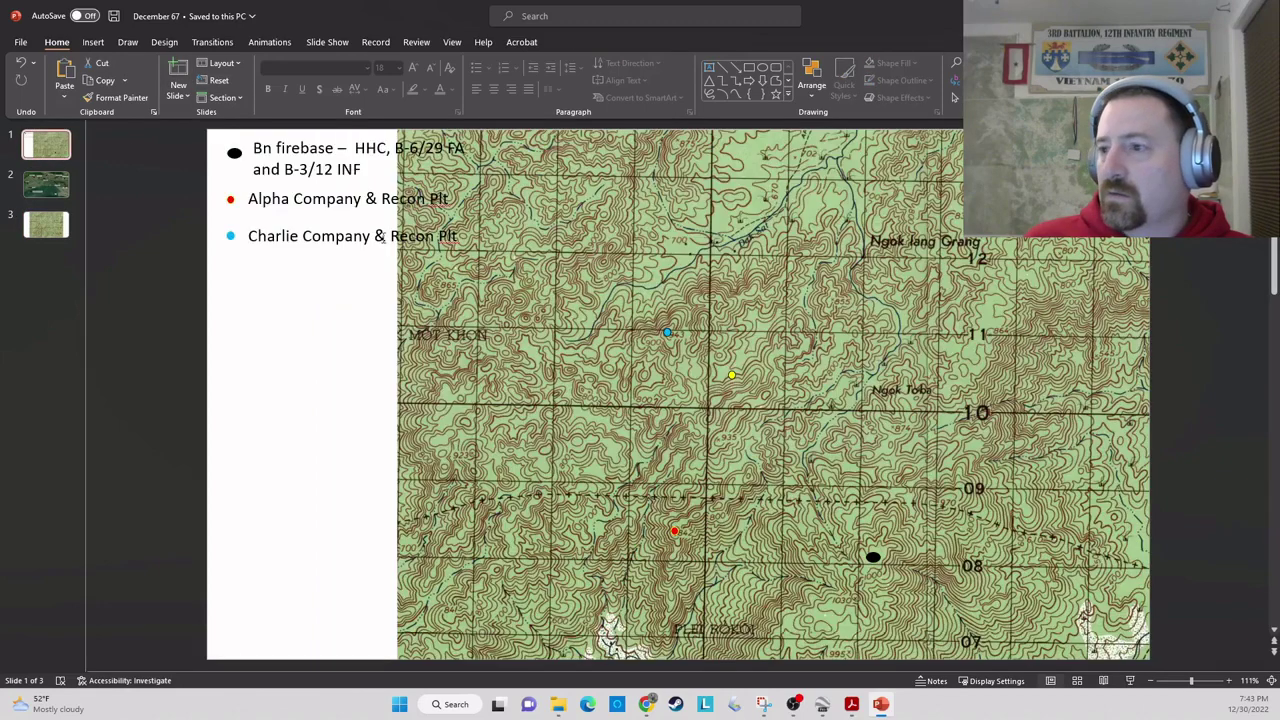
{"action": "left_click", "coordinate": [666, 331]}
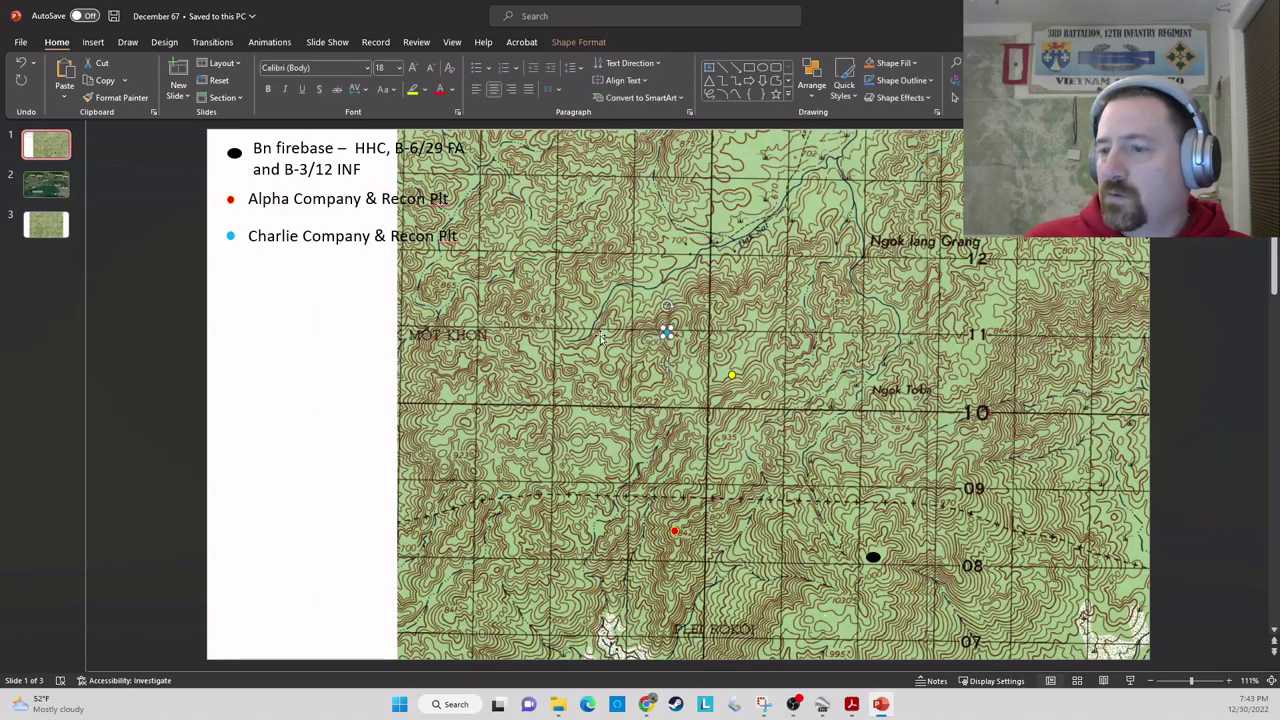
{"action": "left_click", "coordinate": [46, 224]}
{"action": "key", "text": "ctrl+v"}
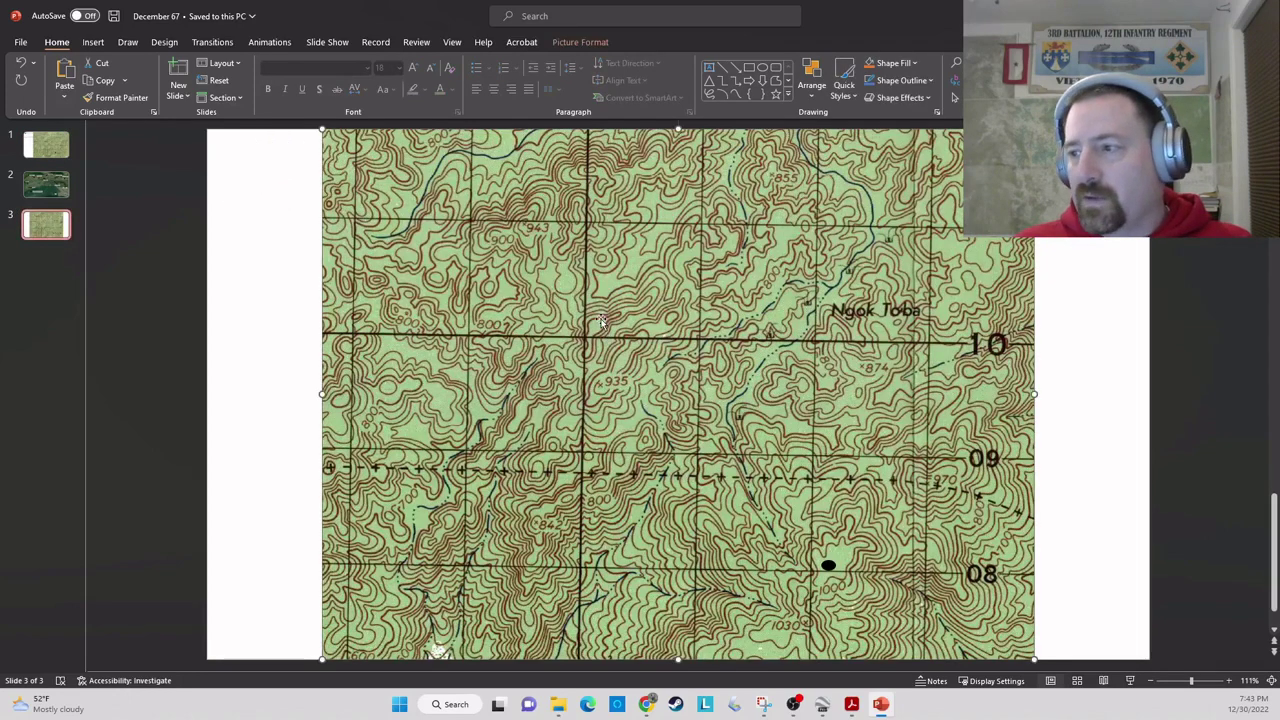
{"action": "left_click_drag", "start_coordinate": [662, 358], "coordinate": [638, 344]}
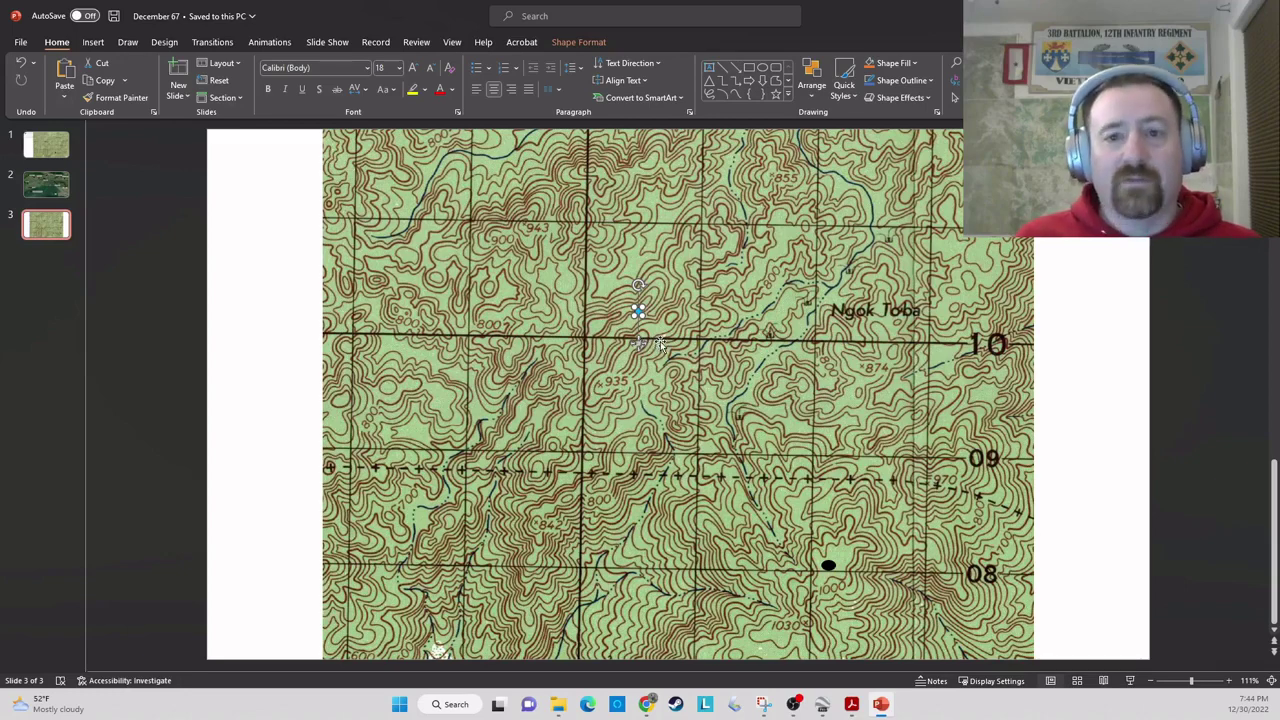
{"action": "key", "text": "Escape"}
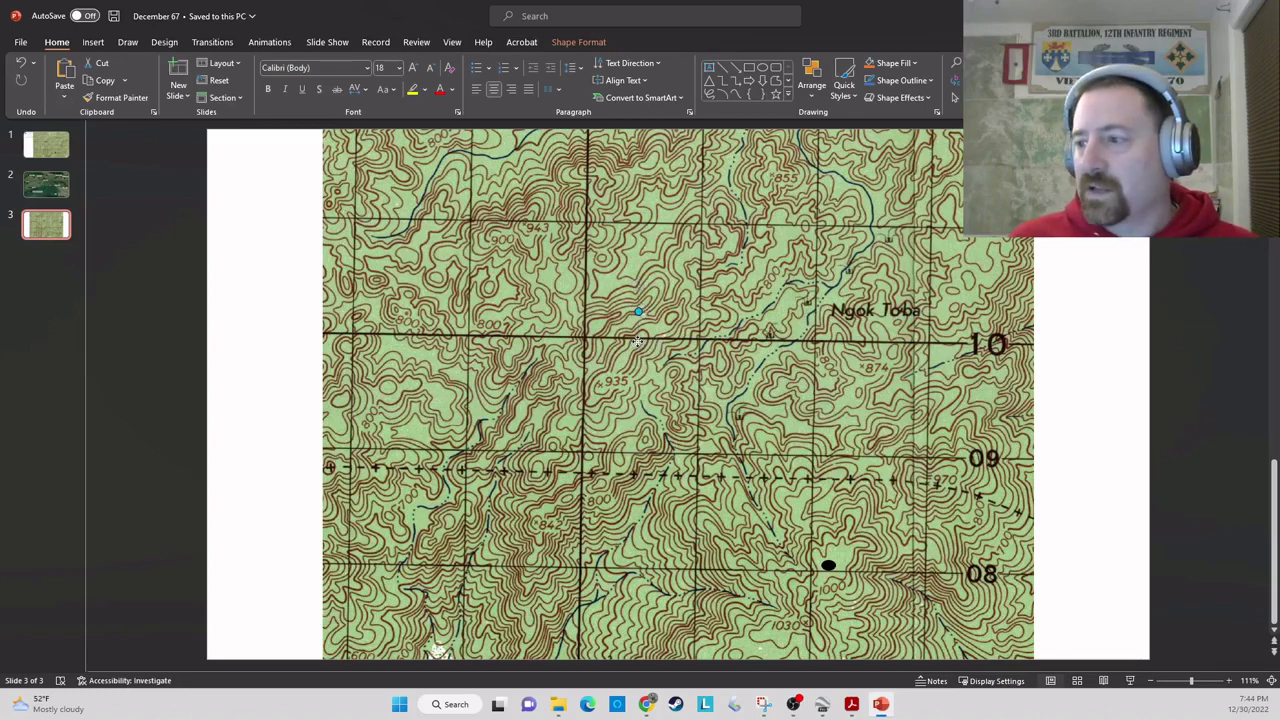
{"action": "left_click_drag", "start_coordinate": [634, 342], "coordinate": [563, 340]}
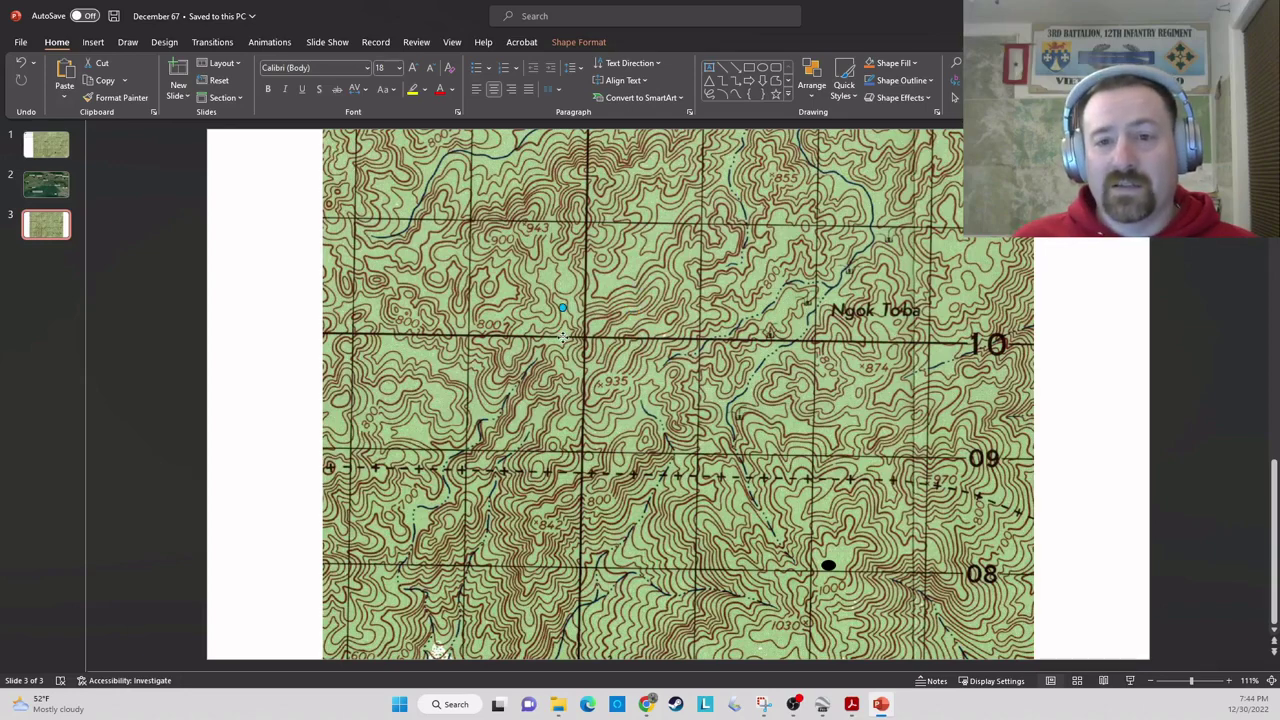
{"action": "left_click_drag", "start_coordinate": [563, 340], "coordinate": [523, 320]}
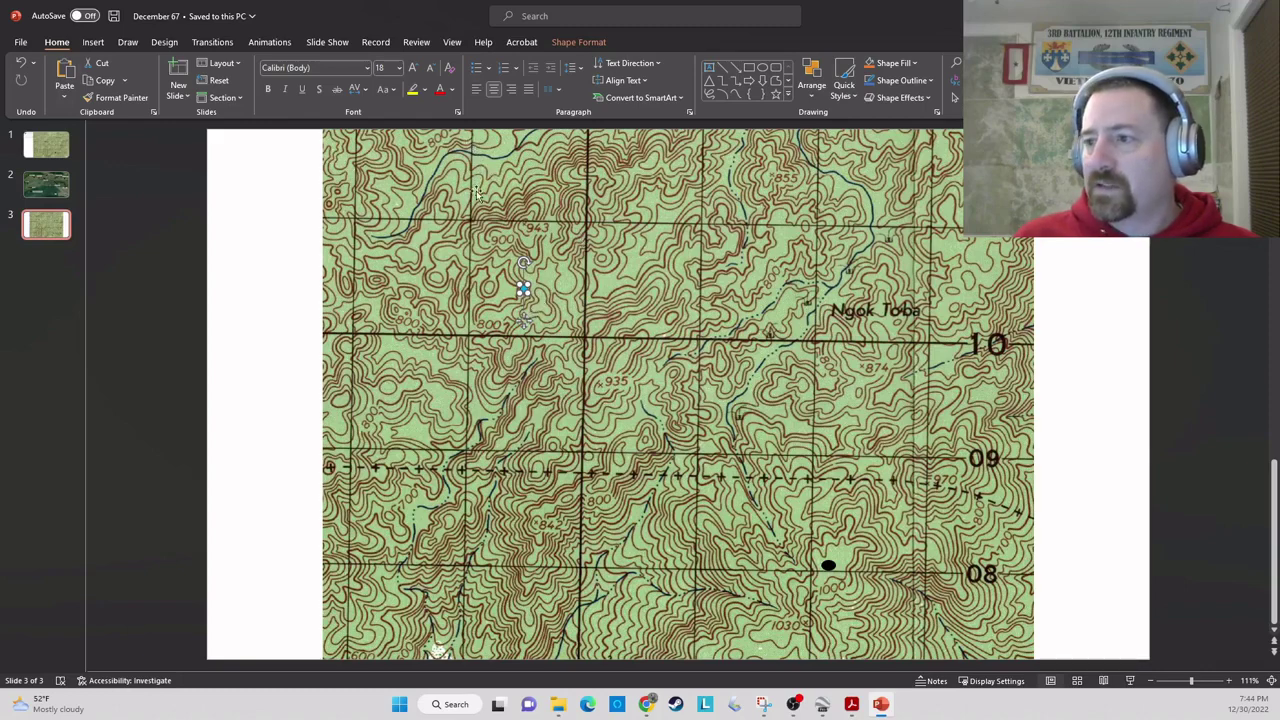
- Insert a text box reading 80 over the thick vertical grid line near the upper edge of the slide 3 map
{"action": "left_click", "coordinate": [93, 42]}
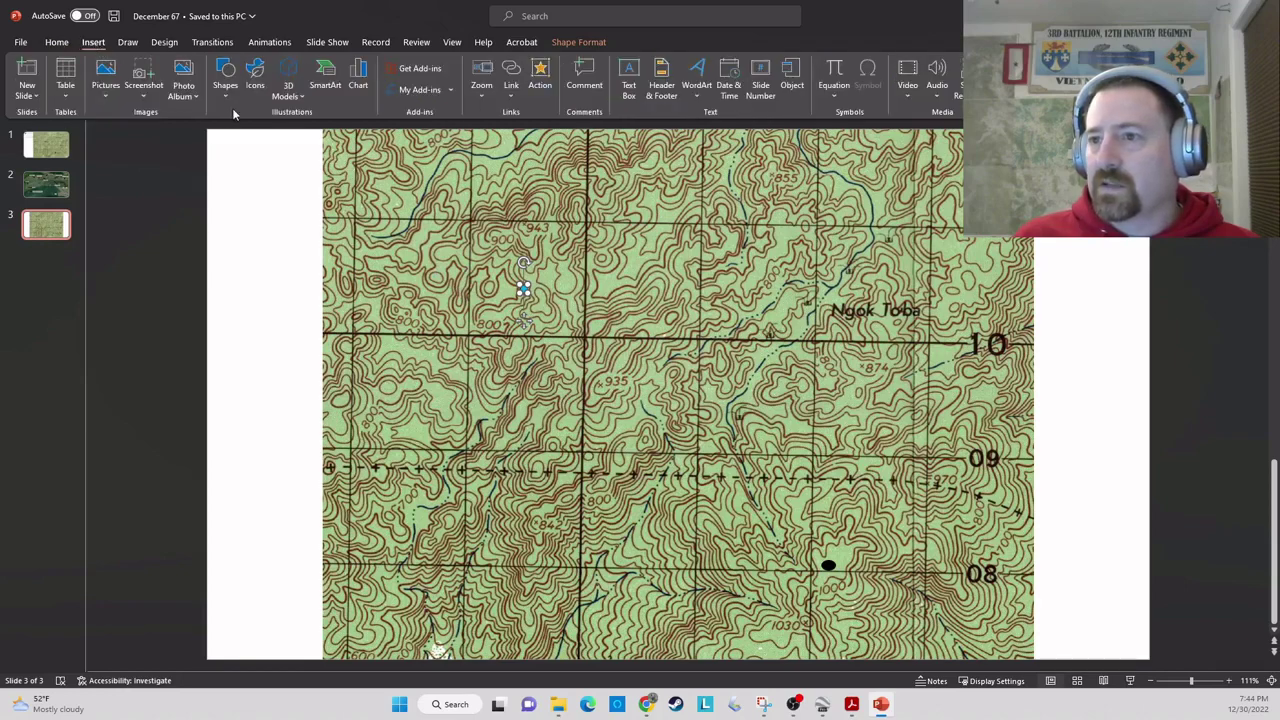
{"action": "left_click", "coordinate": [626, 95]}
{"action": "left_click_drag", "start_coordinate": [564, 152], "coordinate": [616, 186]}
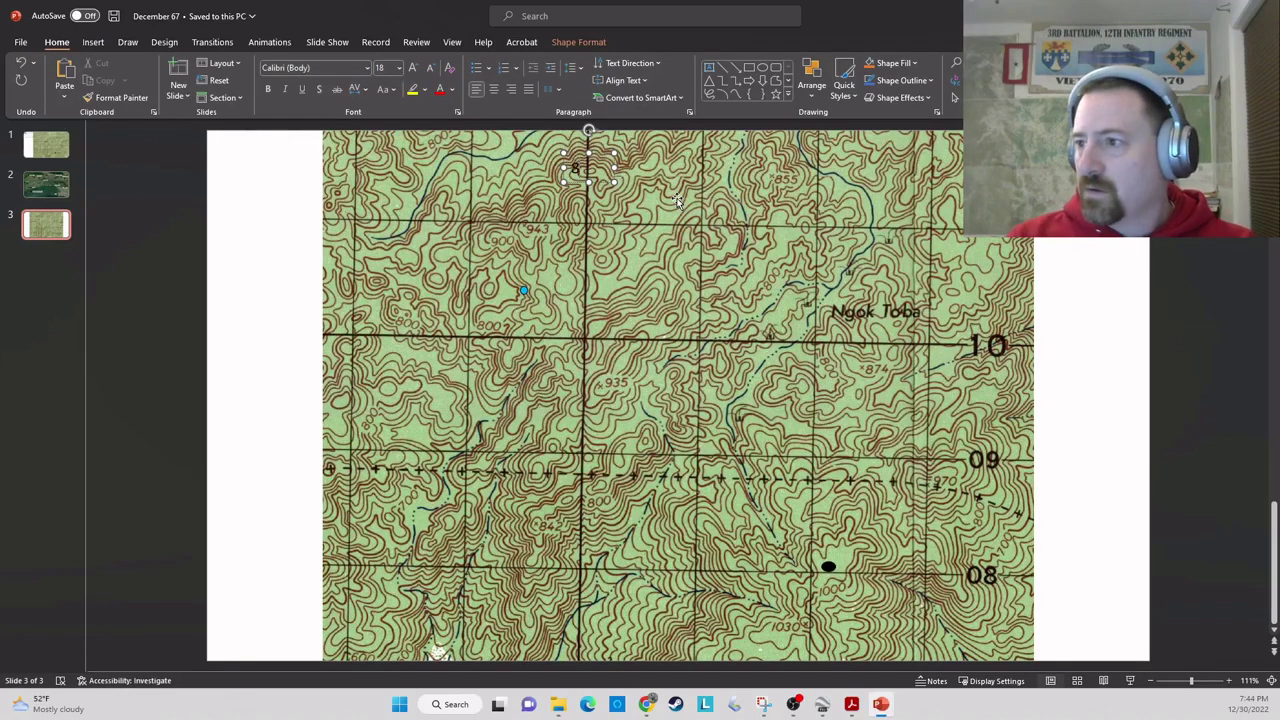
{"action": "type", "text": "80"}
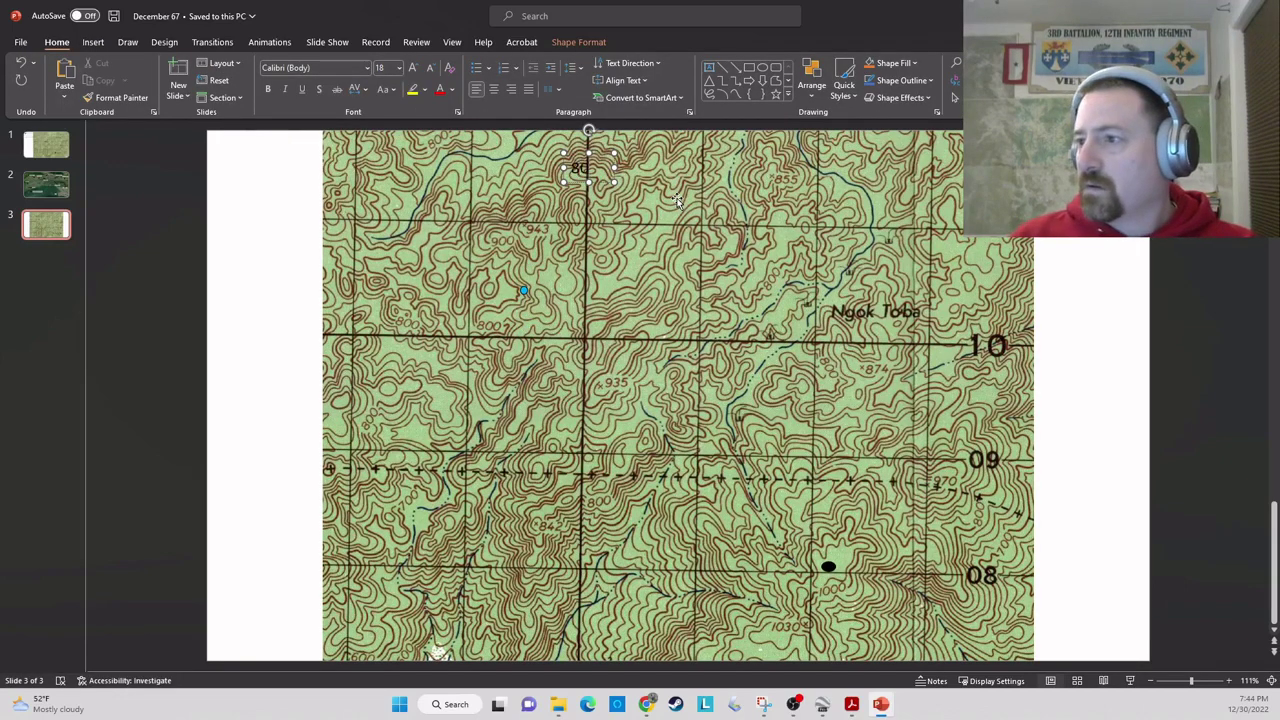
{"action": "key", "text": "Escape"}
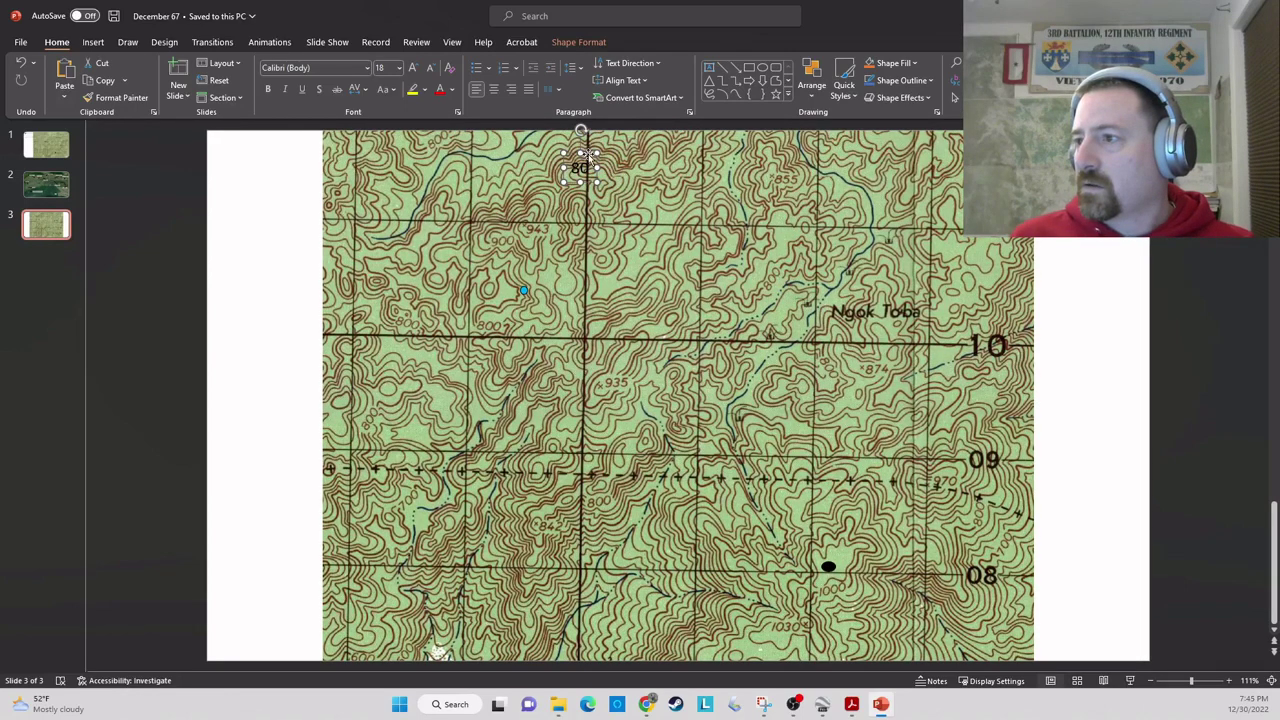
- Make the 80 label bold with a white fill and centre it on its grid line at the map's upper edge, keeping the map in place
{"action": "left_click", "coordinate": [268, 89]}
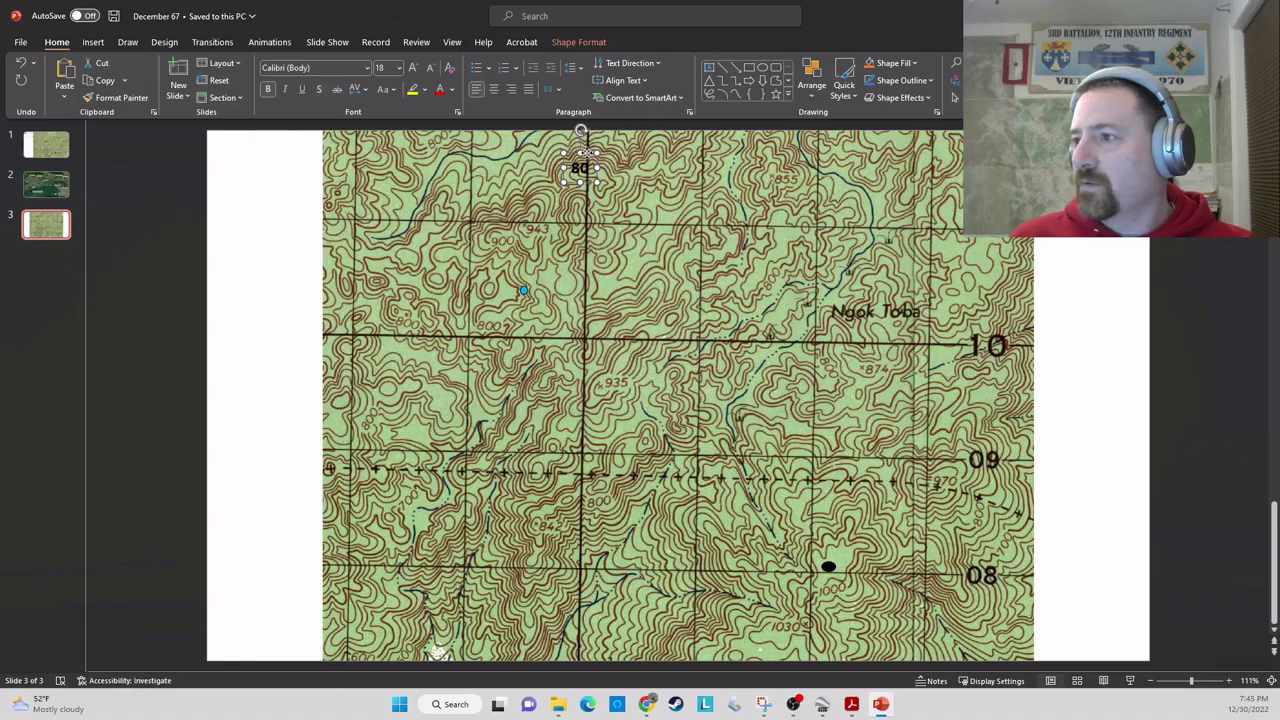
{"action": "right_click", "coordinate": [588, 158]}
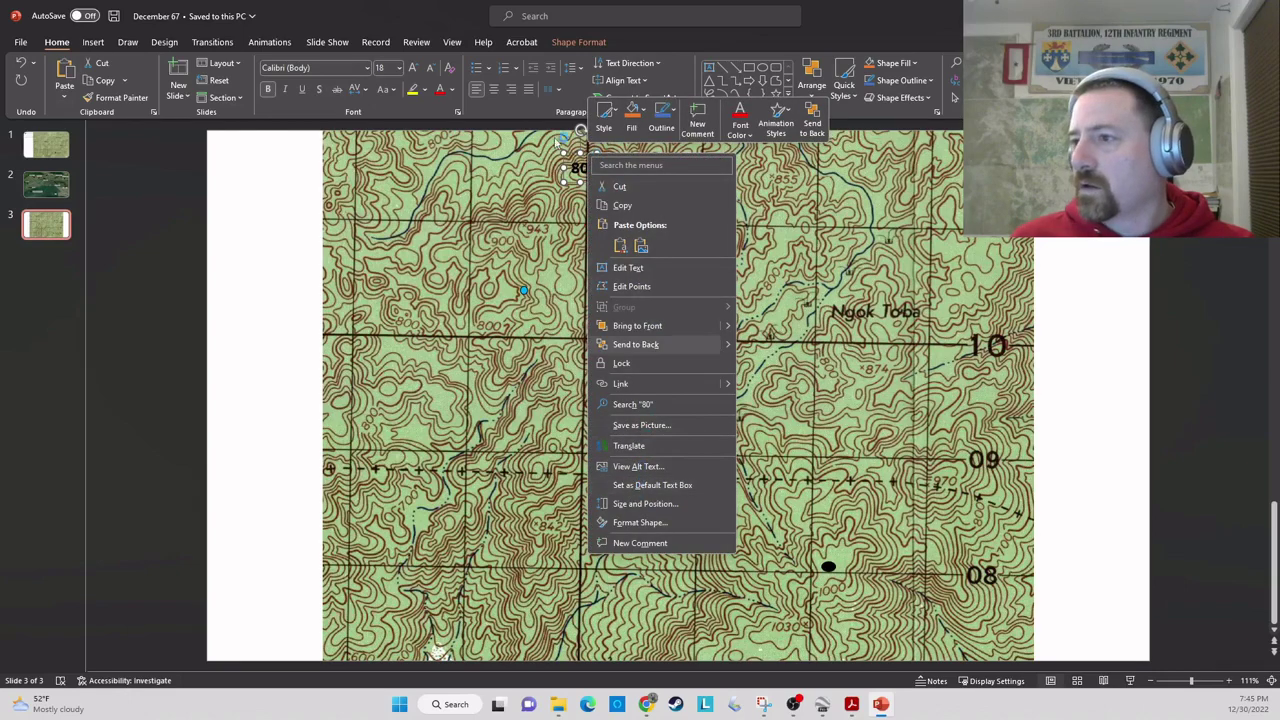
{"action": "left_click", "coordinate": [632, 122]}
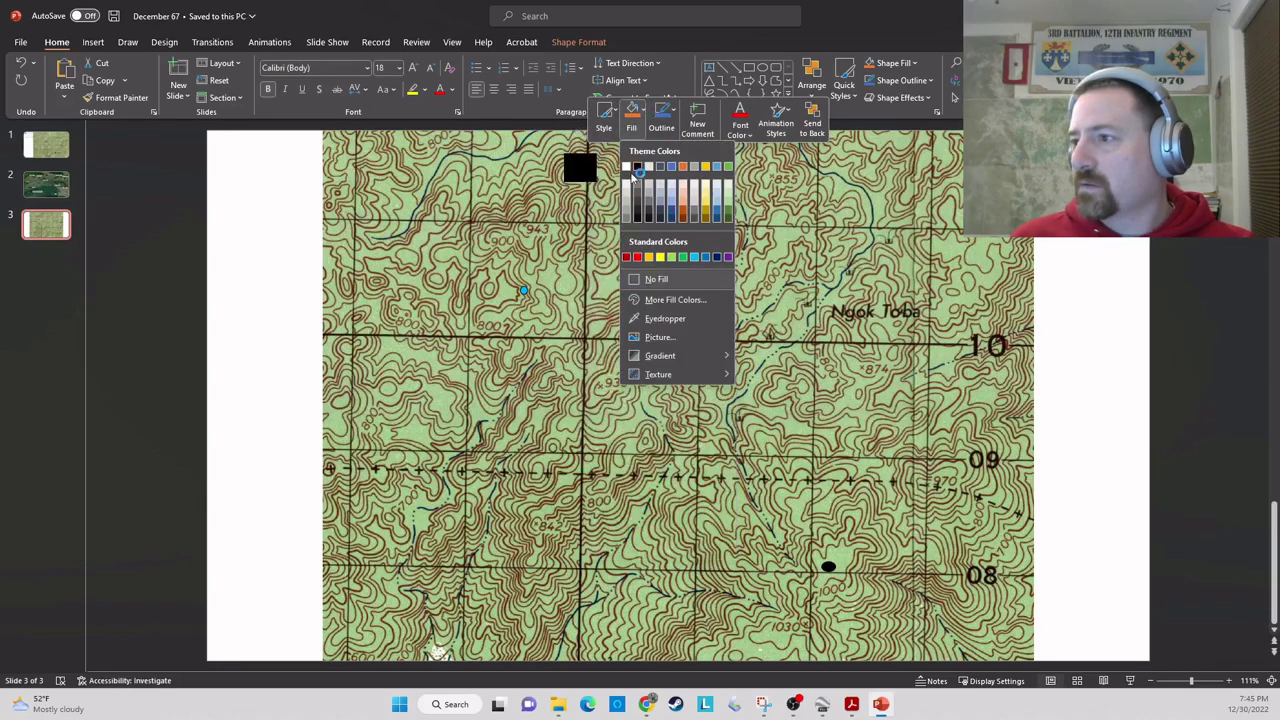
{"action": "left_click", "coordinate": [628, 170]}
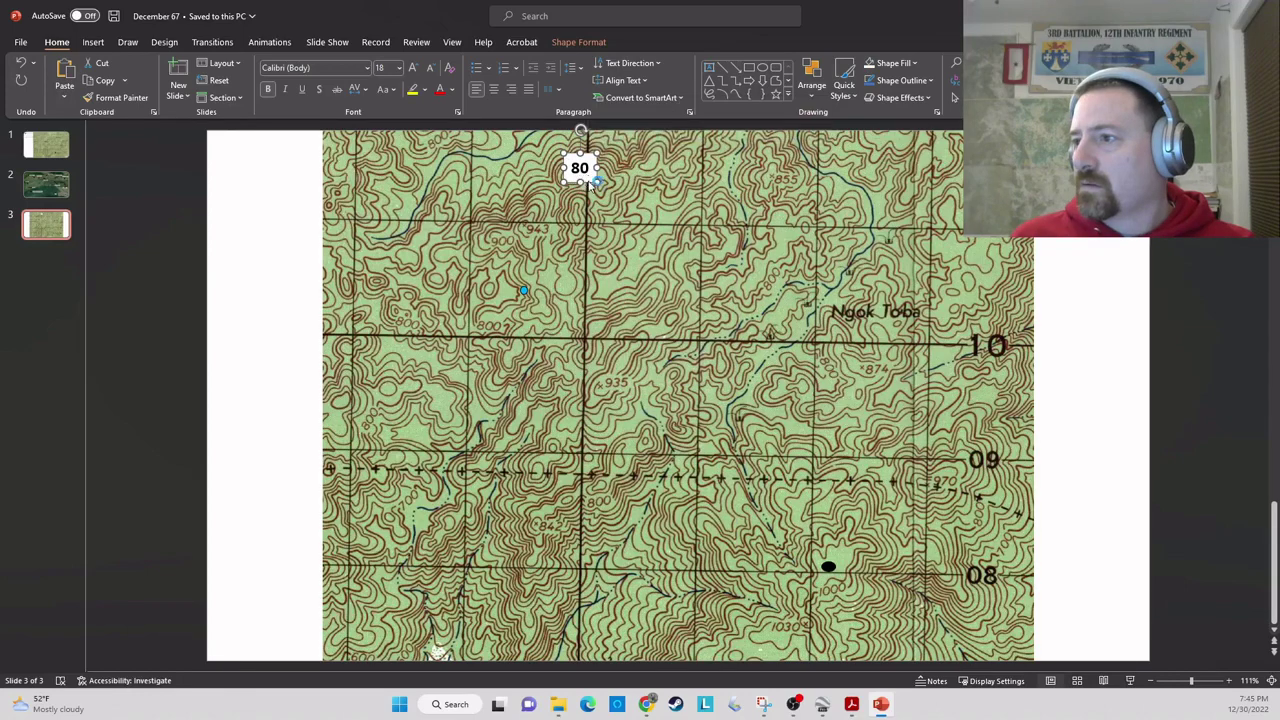
{"action": "left_click_drag", "start_coordinate": [588, 185], "coordinate": [597, 164]}
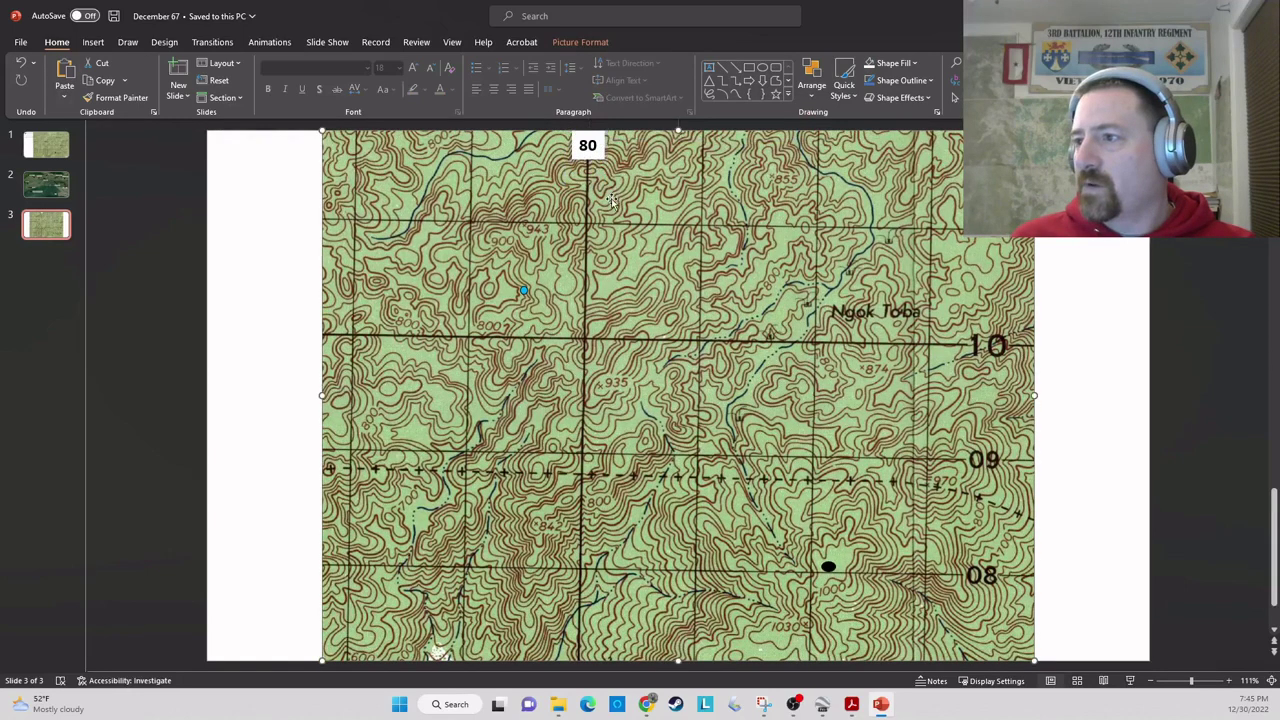
{"action": "left_click", "coordinate": [580, 428]}
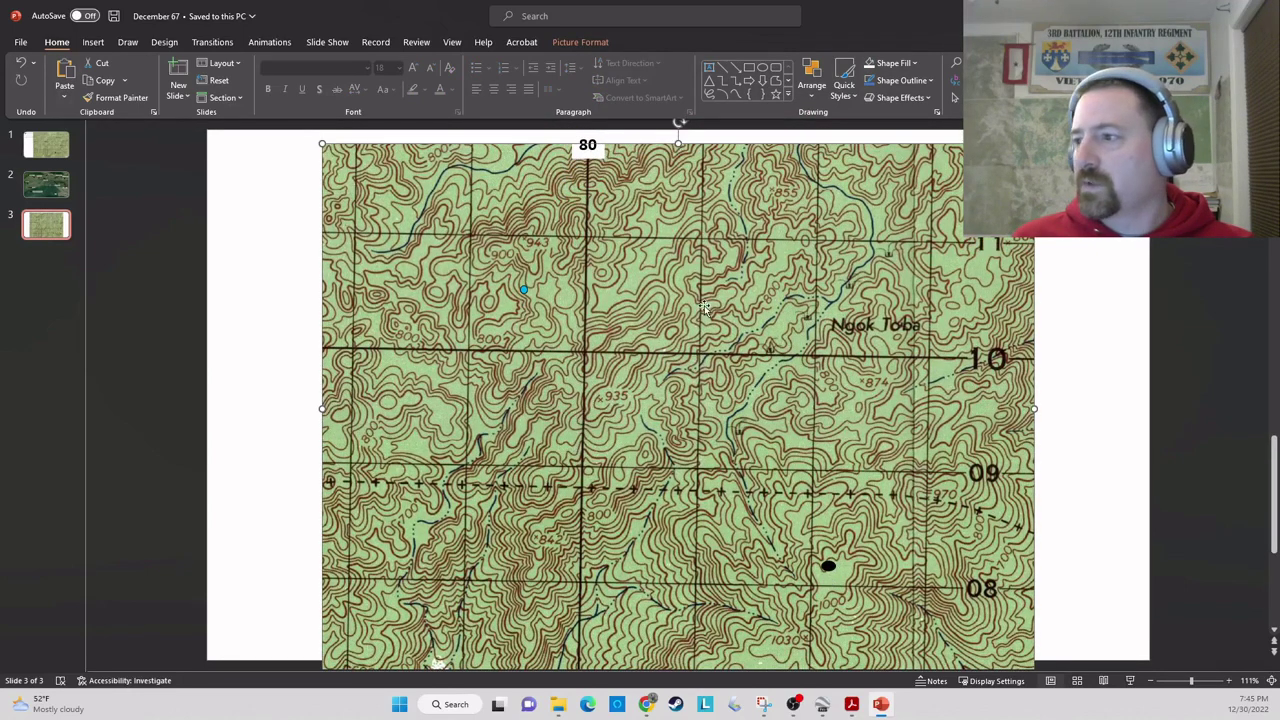
{"action": "left_click_drag", "start_coordinate": [706, 311], "coordinate": [641, 264]}
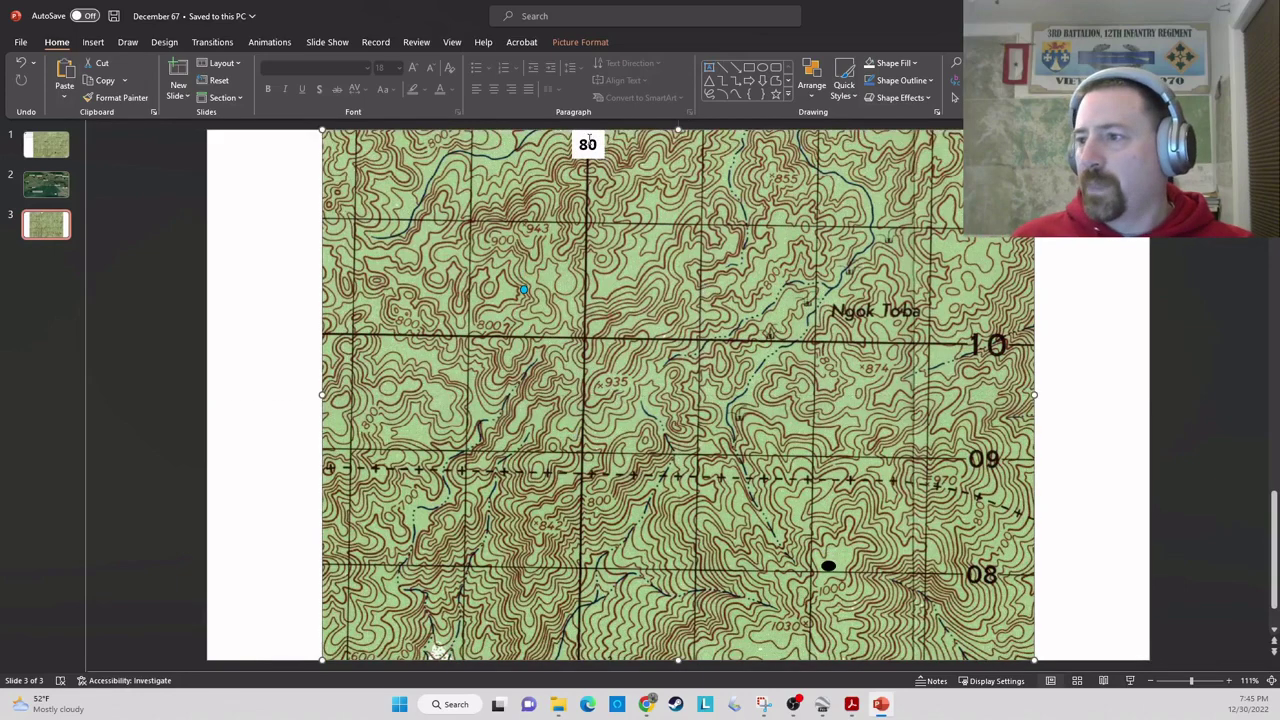
- Move the blue marker on slide 3 to grid 796106, midway between the 10 and 11 grid lines and west of line 80
{"action": "left_click", "coordinate": [522, 291]}
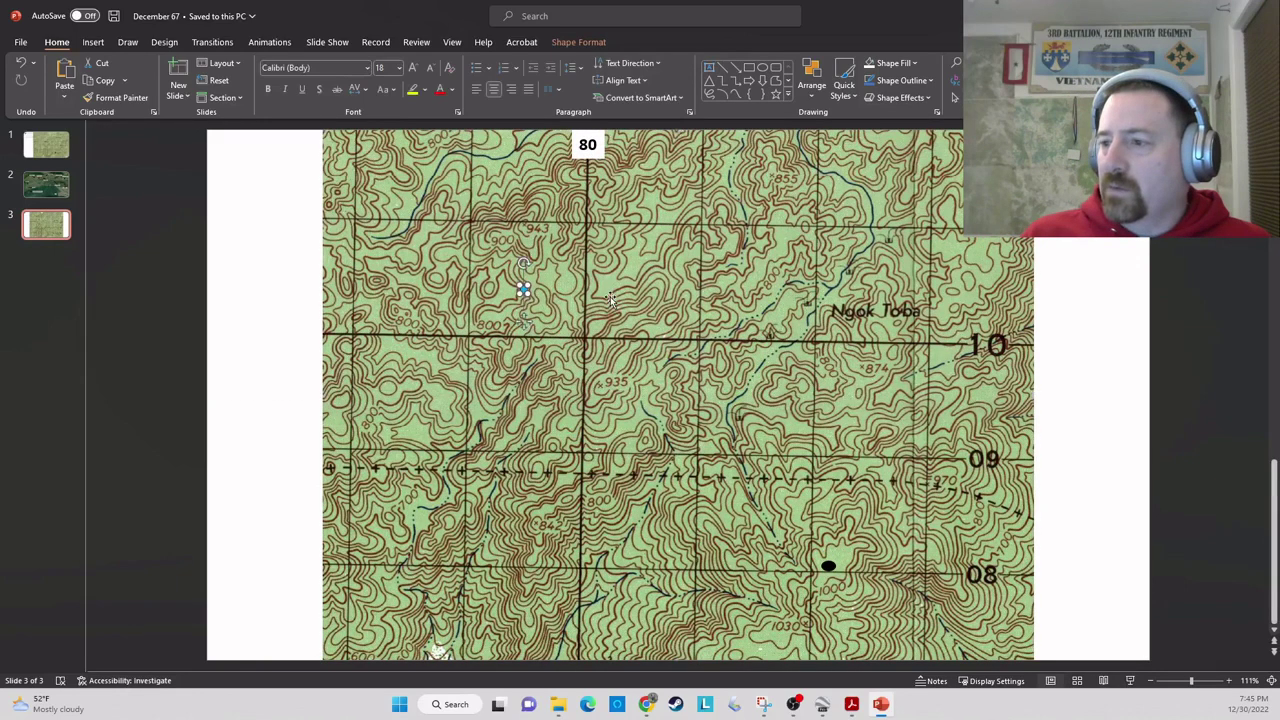
{"action": "left_click_drag", "start_coordinate": [511, 331], "coordinate": [454, 326]}
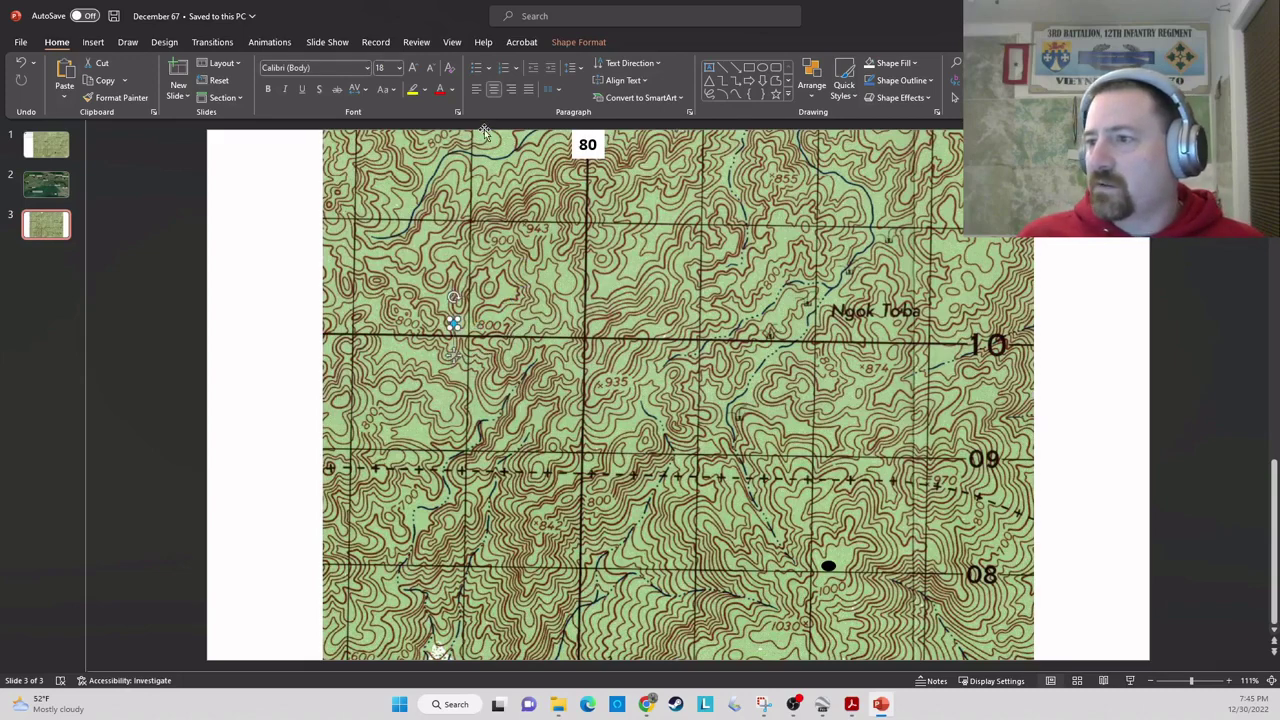
{"action": "left_click_drag", "start_coordinate": [454, 355], "coordinate": [543, 303]}
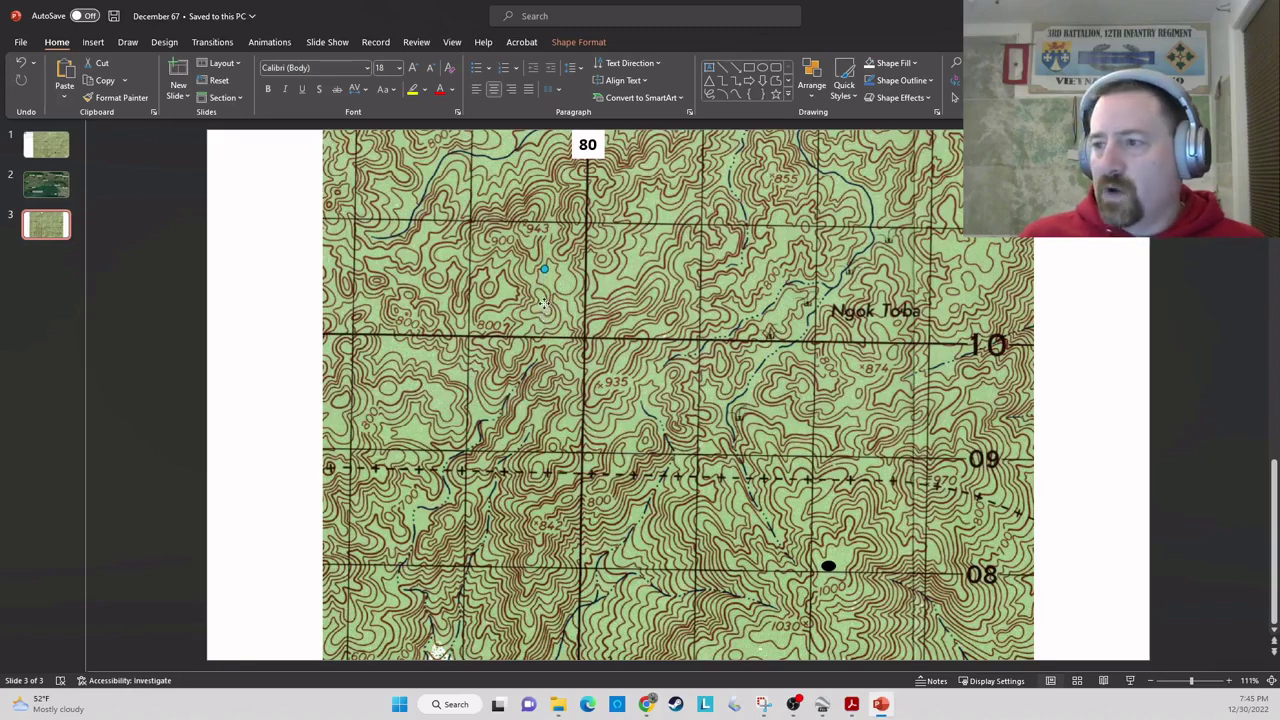
{"action": "left_click", "coordinate": [567, 334]}
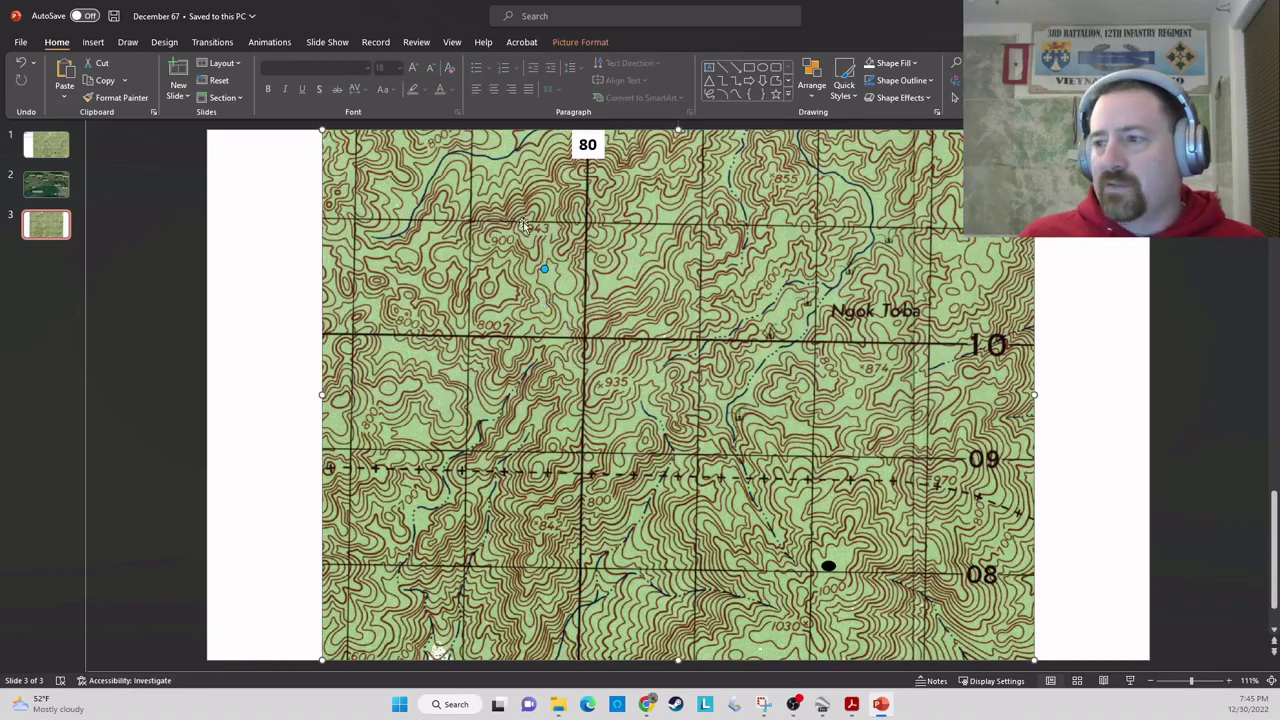
- Duplicate the blue marker and place the copy on the 11 grid line beside the 943 elevation, west of line 80
{"action": "left_click", "coordinate": [543, 269]}
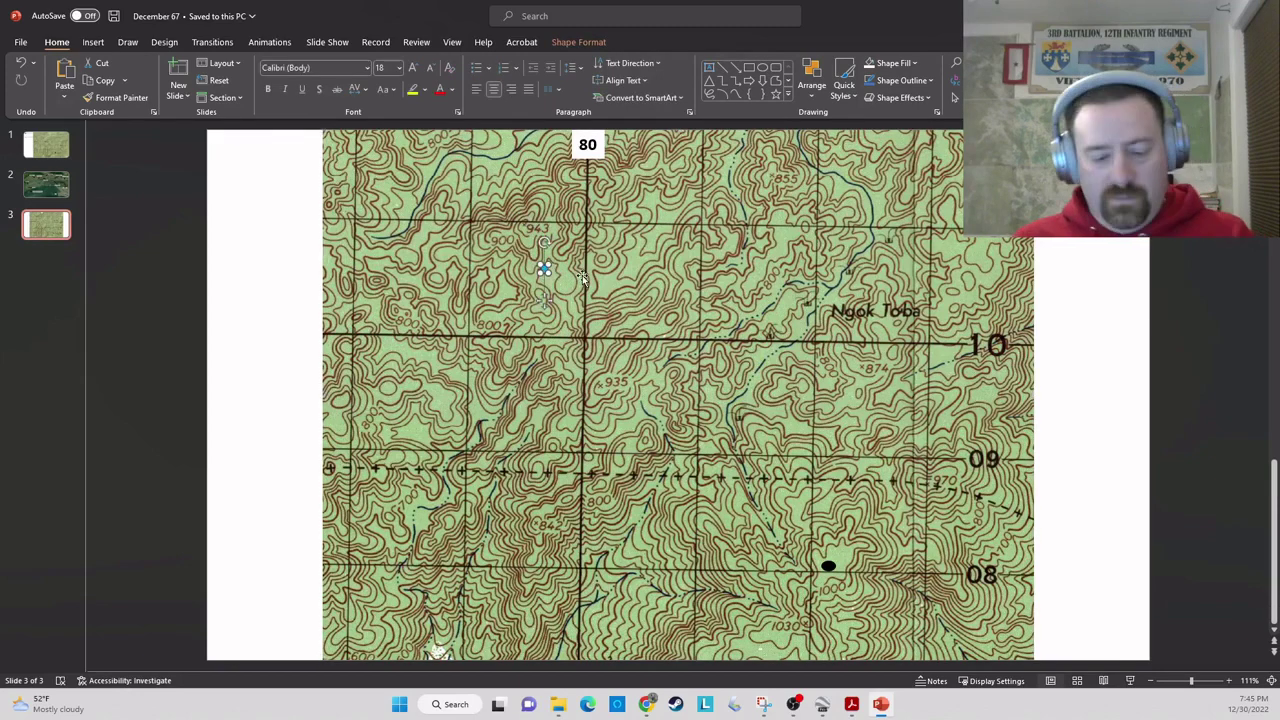
{"action": "key", "text": "ctrl+d"}
{"action": "left_click_drag", "start_coordinate": [556, 309], "coordinate": [524, 250]}
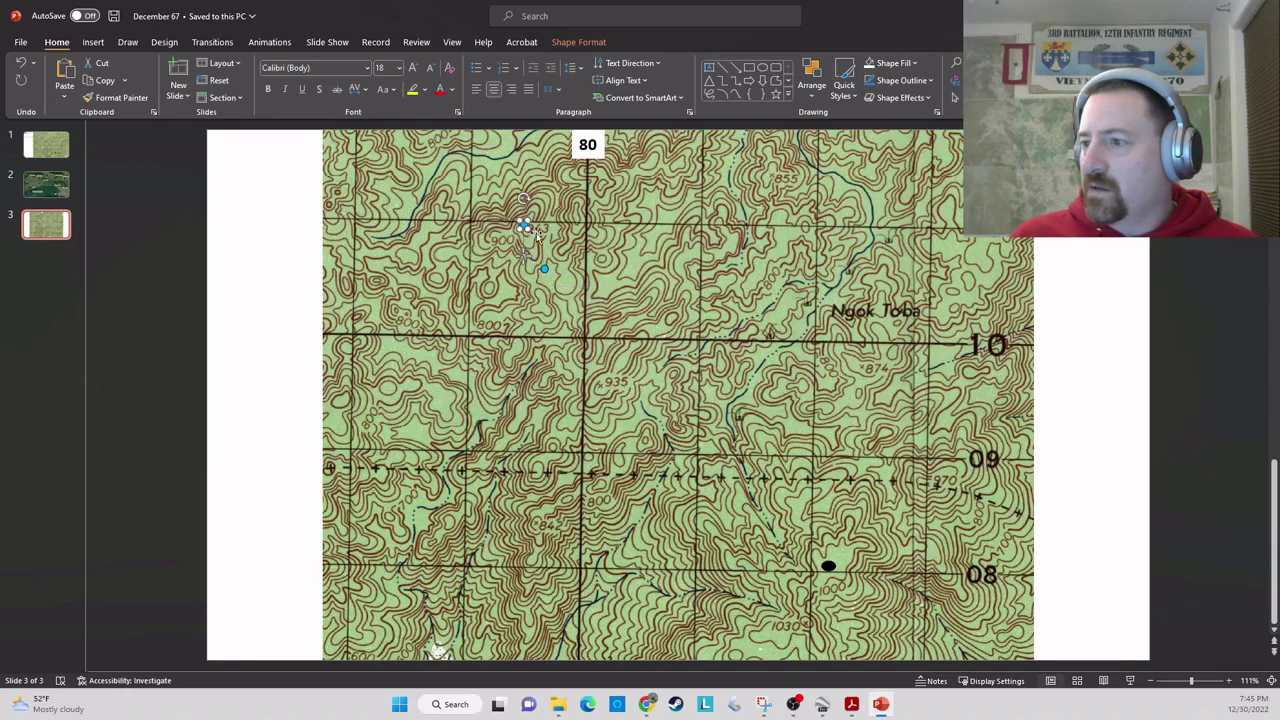
{"action": "left_click", "coordinate": [816, 485]}
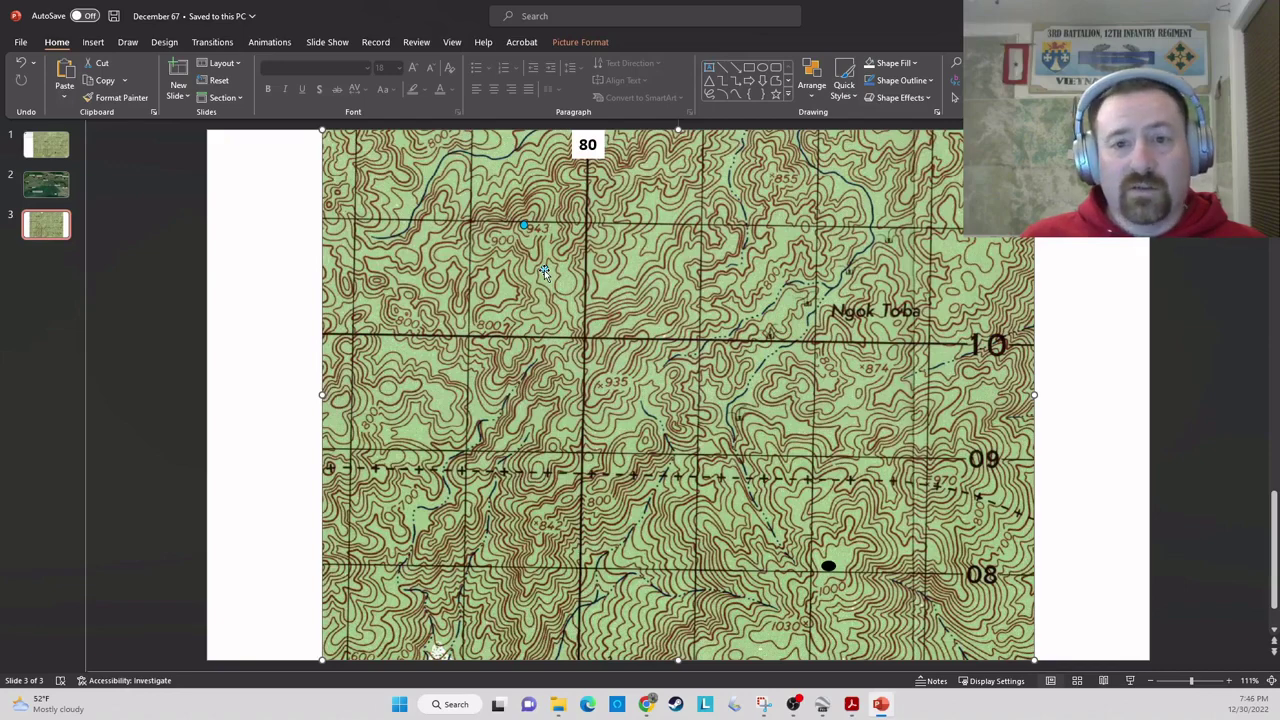
- Switch to the 24 Dec, 1967 journal in Acrobat and read the entries down to number 8, including the entry 7 coordinates
{"action": "left_click", "coordinate": [855, 709]}
{"action": "left_click", "coordinate": [778, 630]}
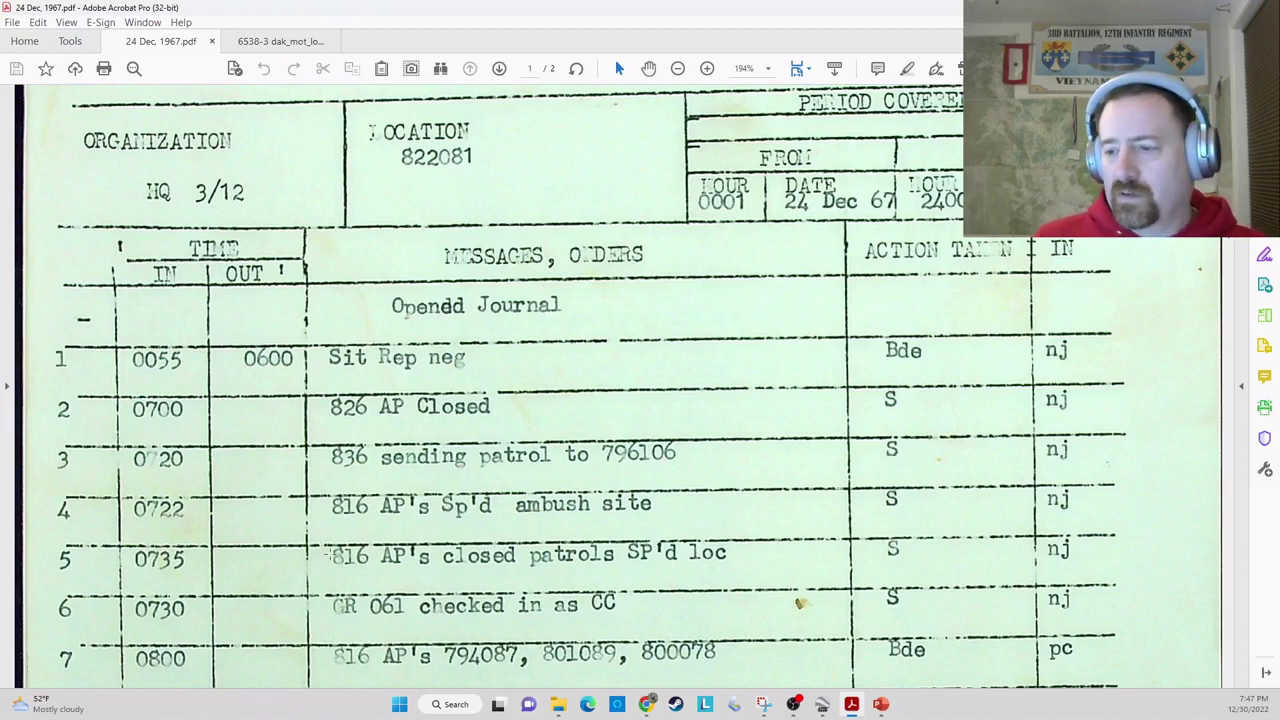
{"action": "scroll", "coordinate": [355, 601], "scroll_direction": "down", "scroll_amount": 1}
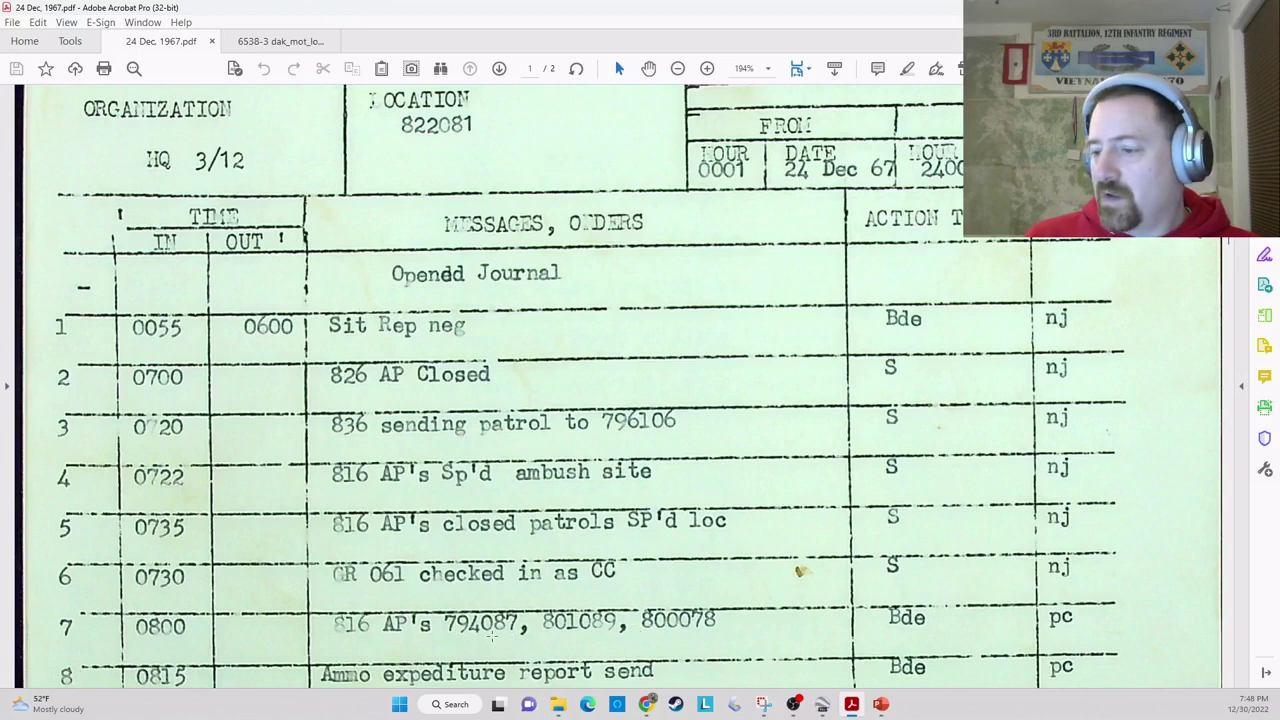
{"action": "mouse_move", "coordinate": [880, 705]}
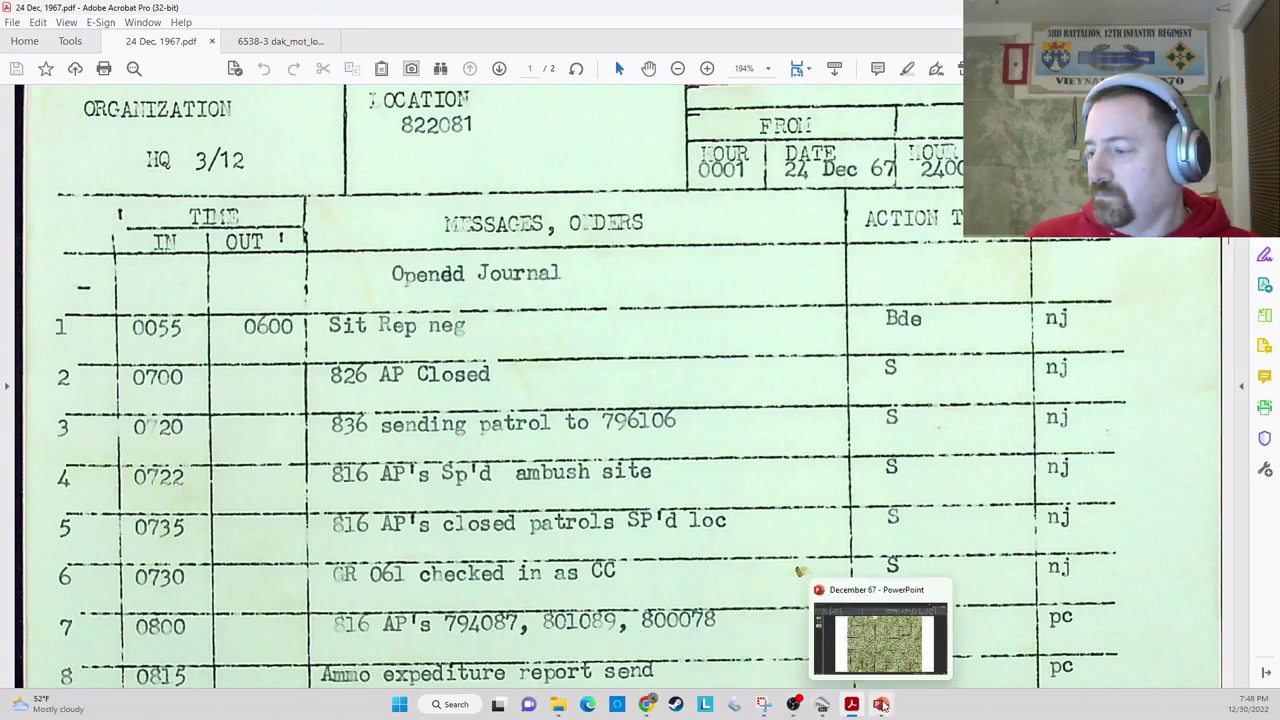
{"action": "left_click", "coordinate": [764, 705]}
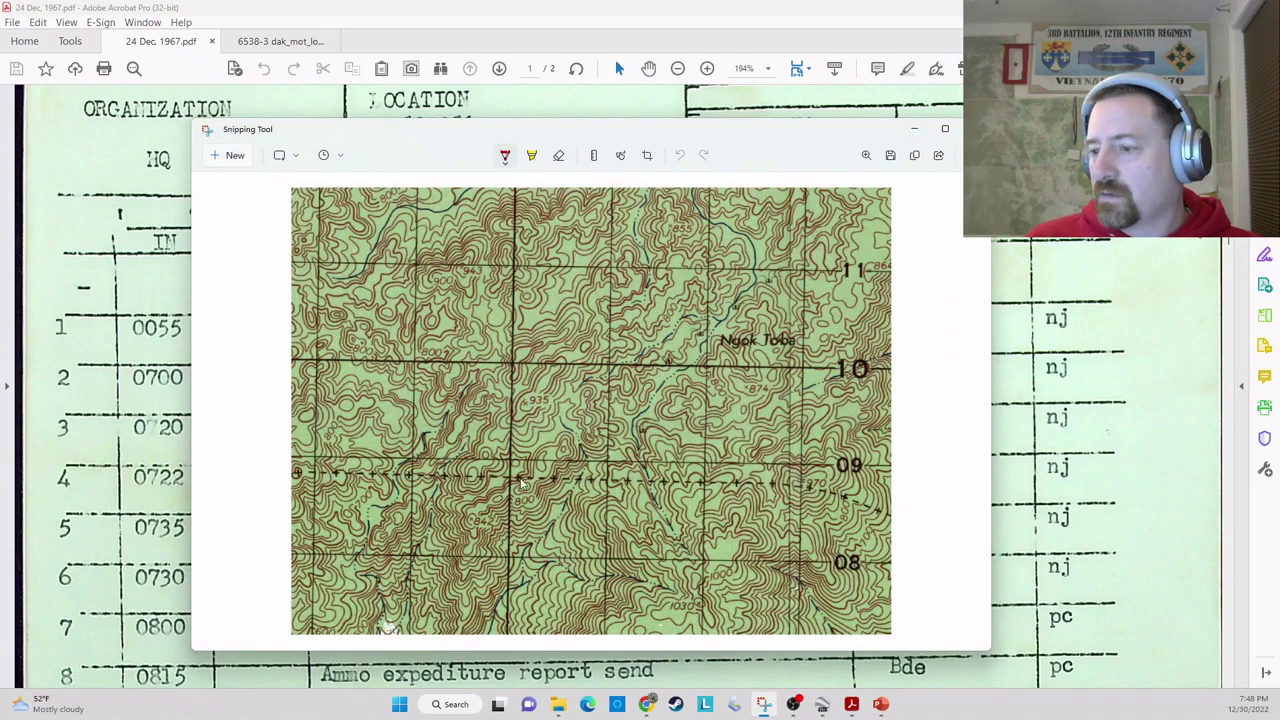
{"action": "key", "text": "alt+Tab"}
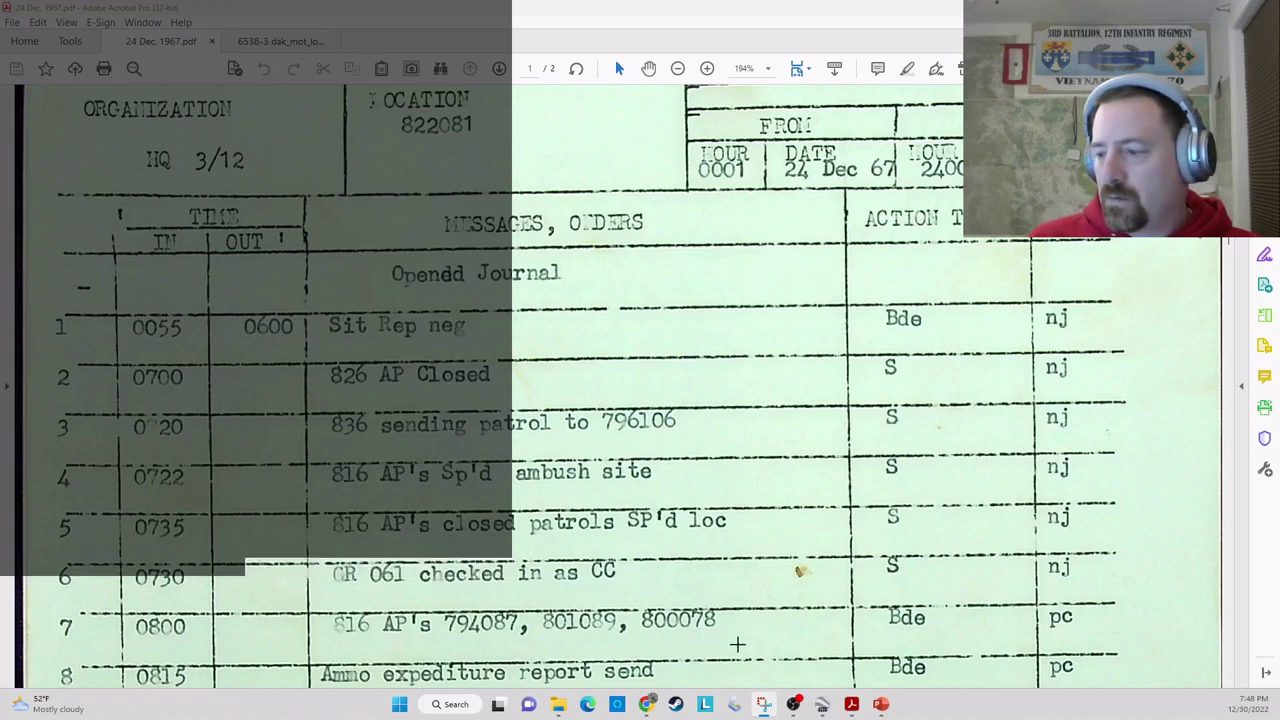
{"action": "key", "text": "Escape"}
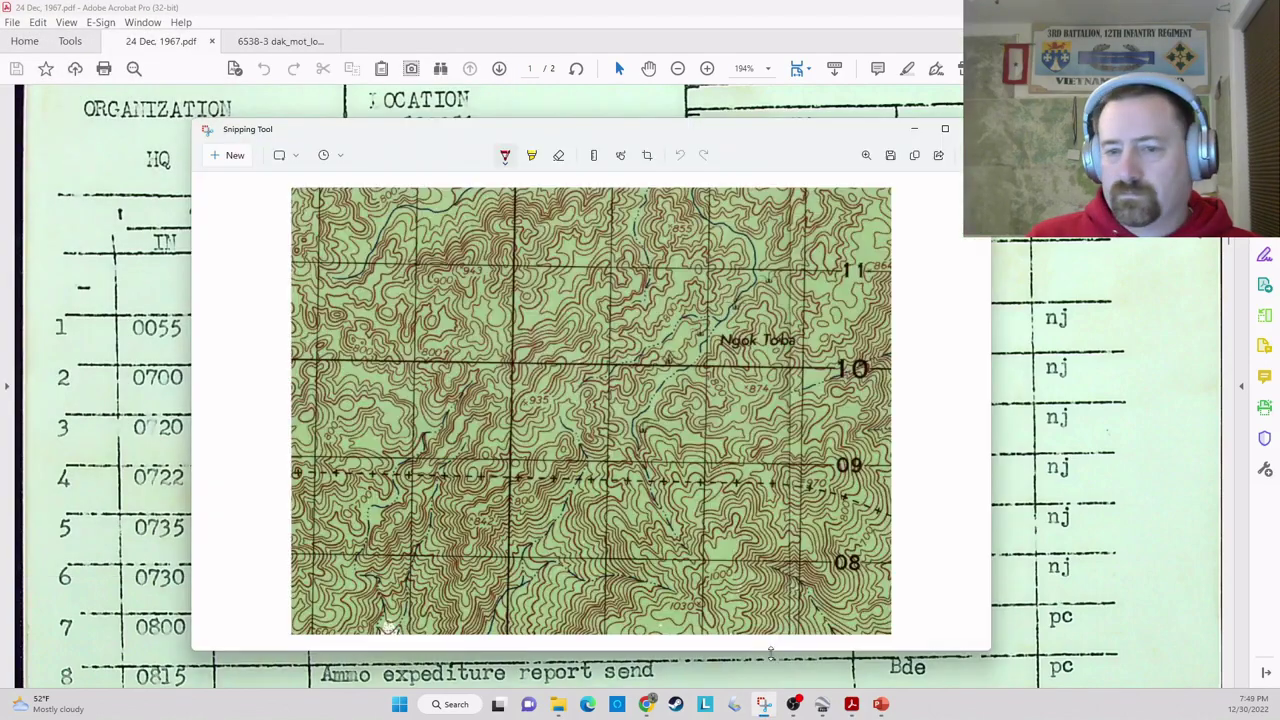
{"action": "key", "text": "alt+F4"}
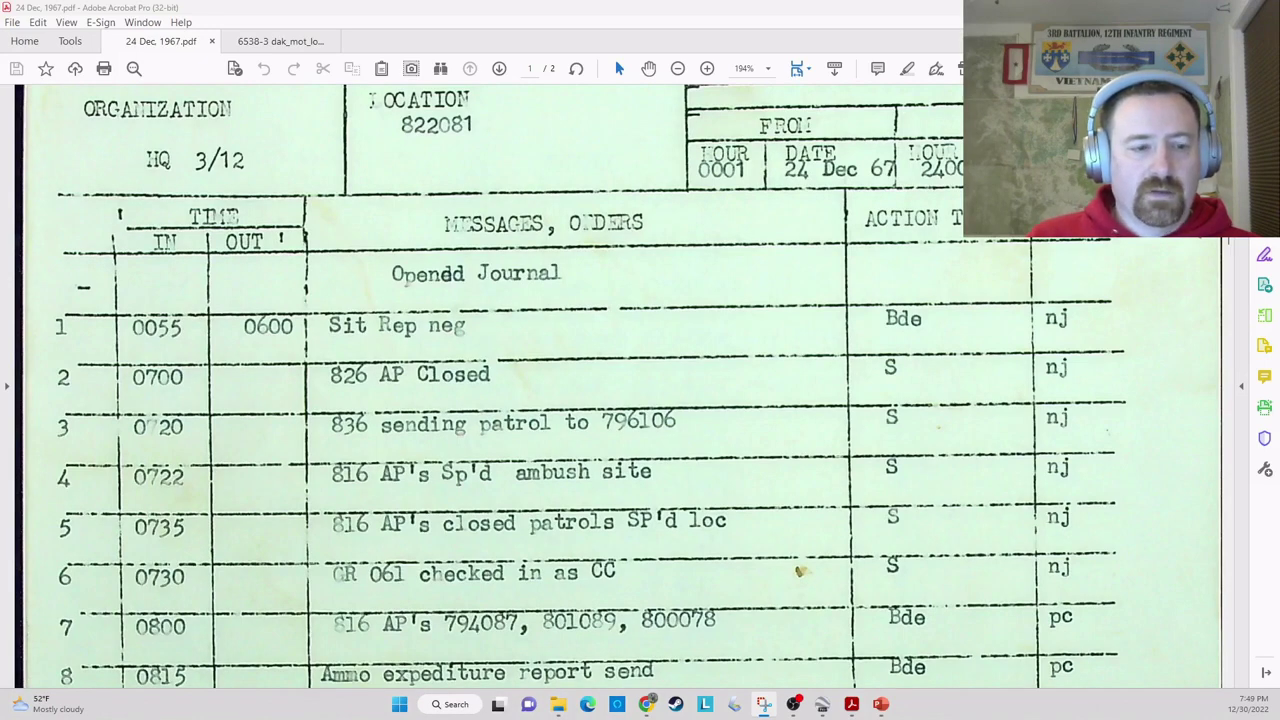
- Switch to PowerPoint and copy the red marker from slide 1 to slide 3, placing it east of line 80 between the 08 and 09 grid lines
{"action": "left_click", "coordinate": [881, 704]}
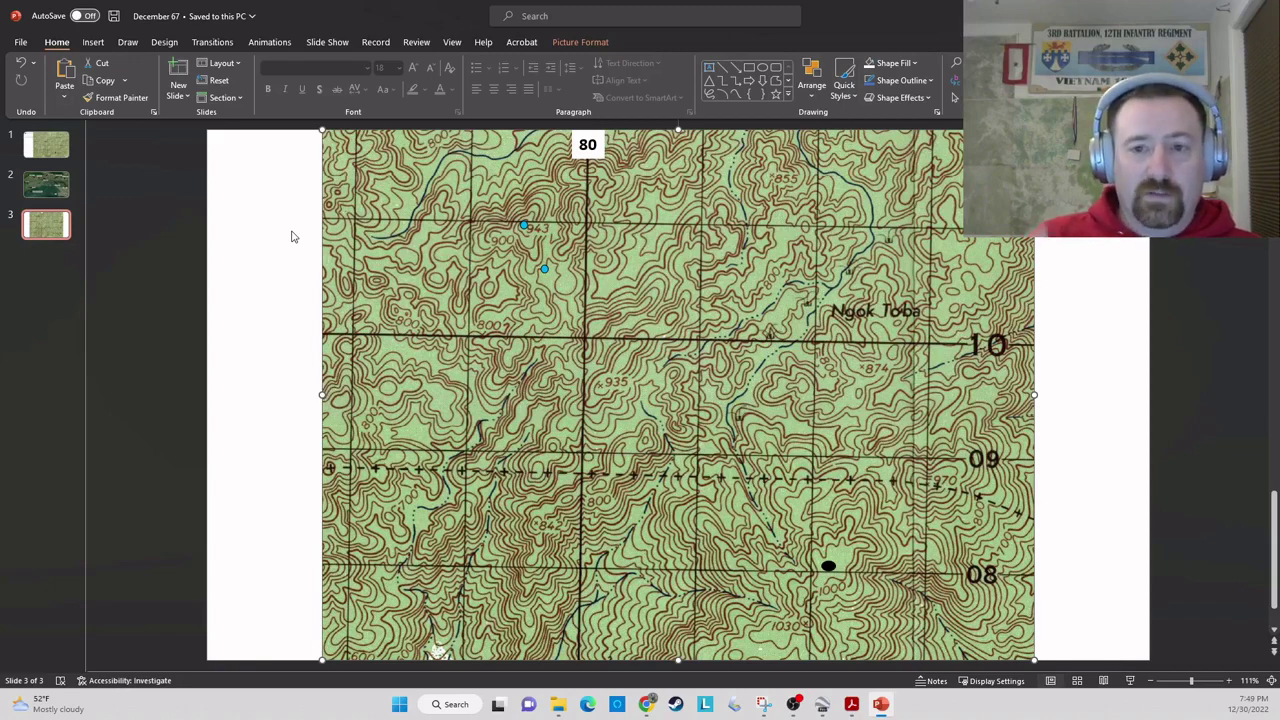
{"action": "left_click", "coordinate": [43, 142]}
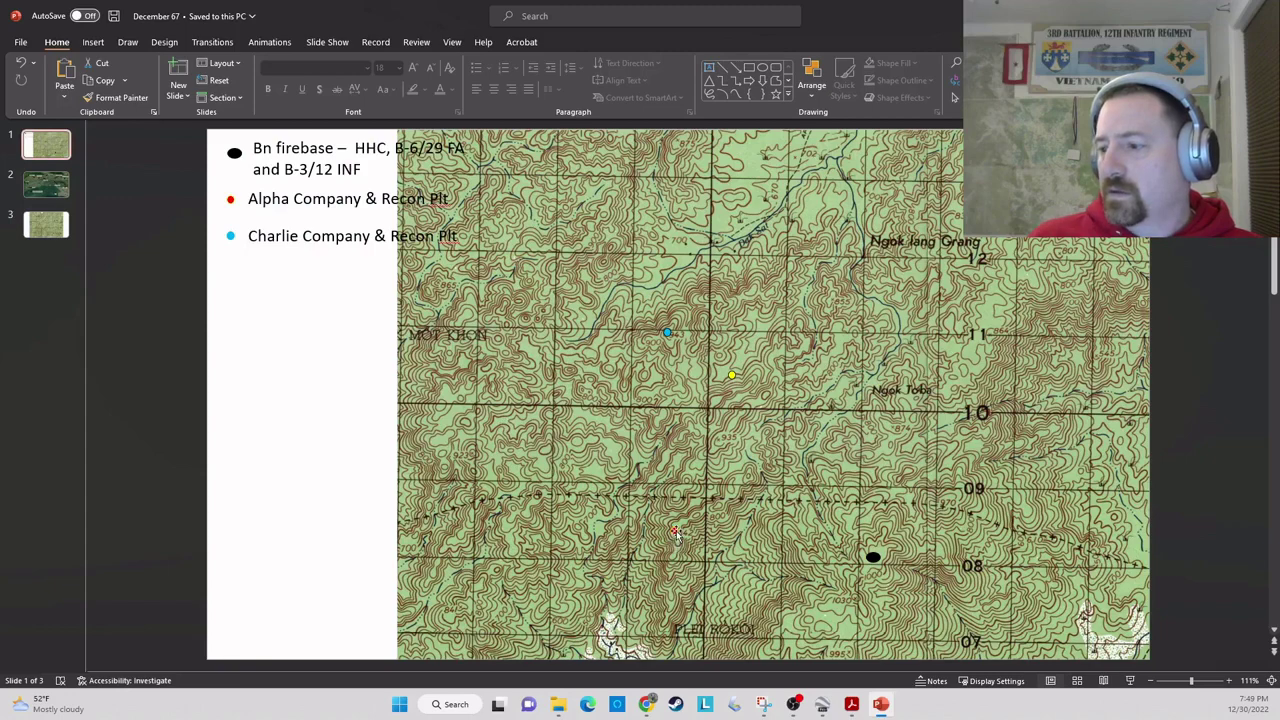
{"action": "left_click", "coordinate": [676, 533]}
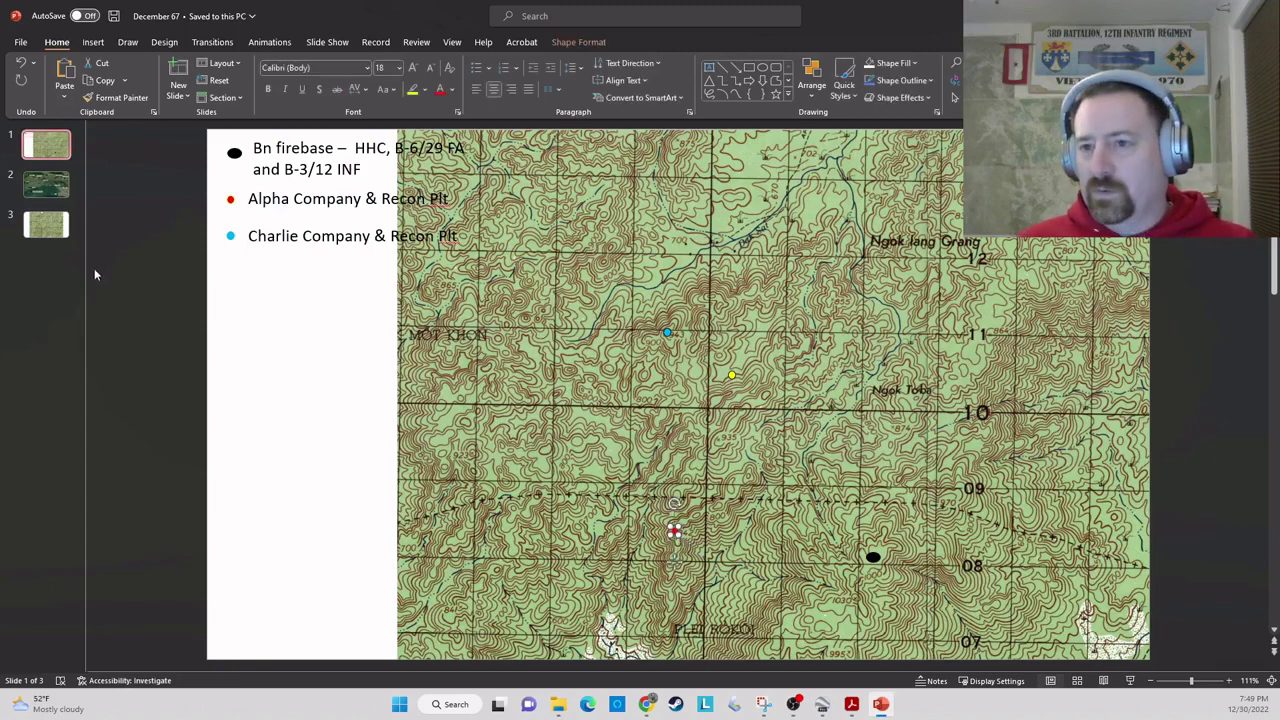
{"action": "left_click", "coordinate": [47, 228]}
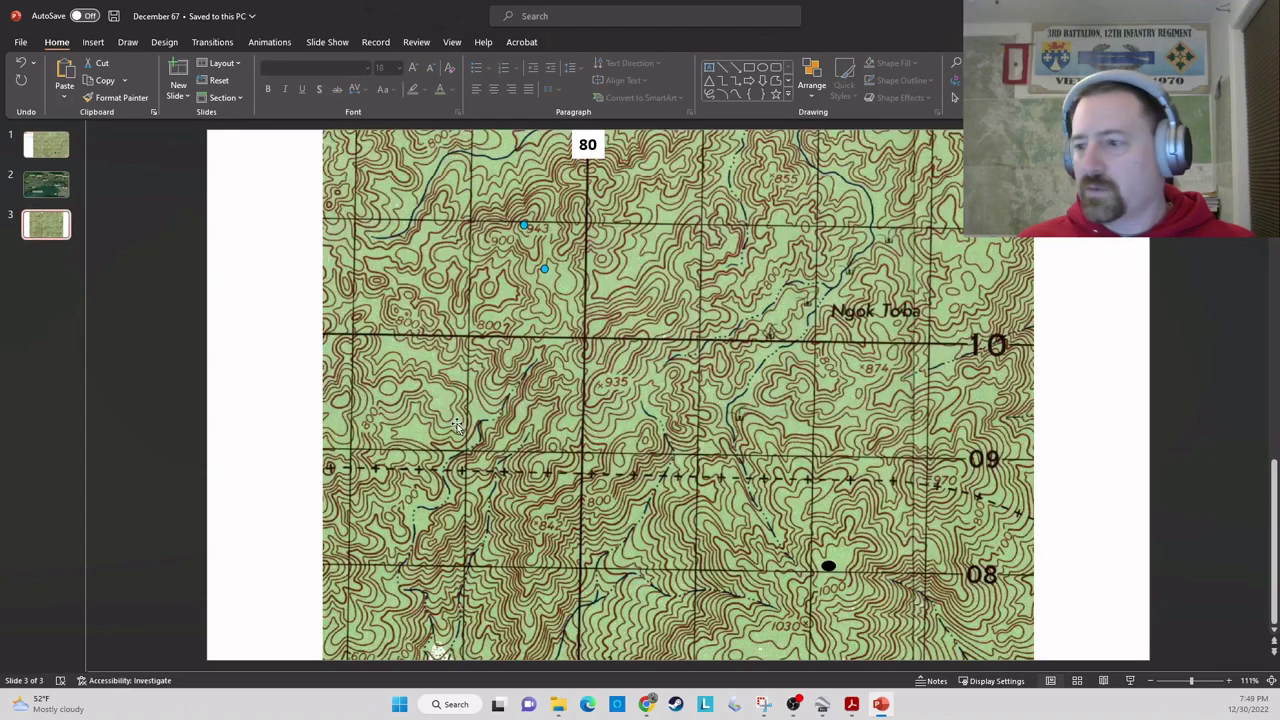
{"action": "key", "text": "ctrl+v"}
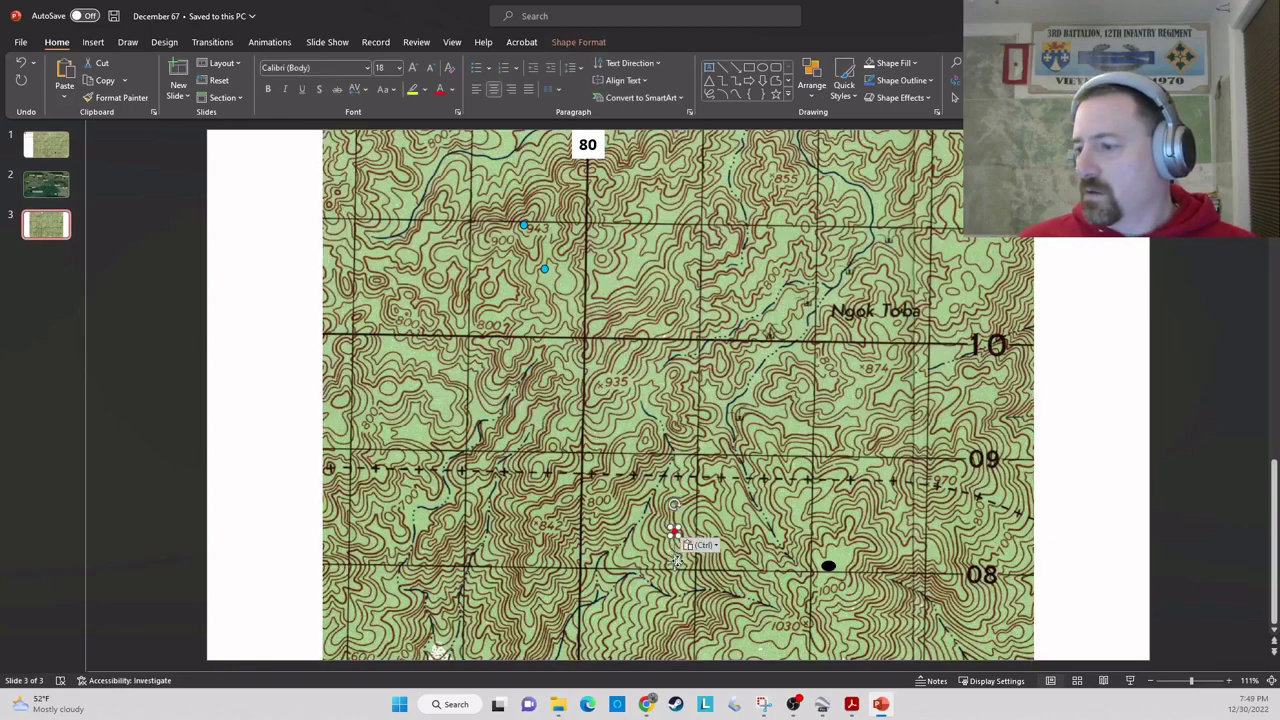
{"action": "left_click_drag", "start_coordinate": [675, 530], "coordinate": [620, 520]}
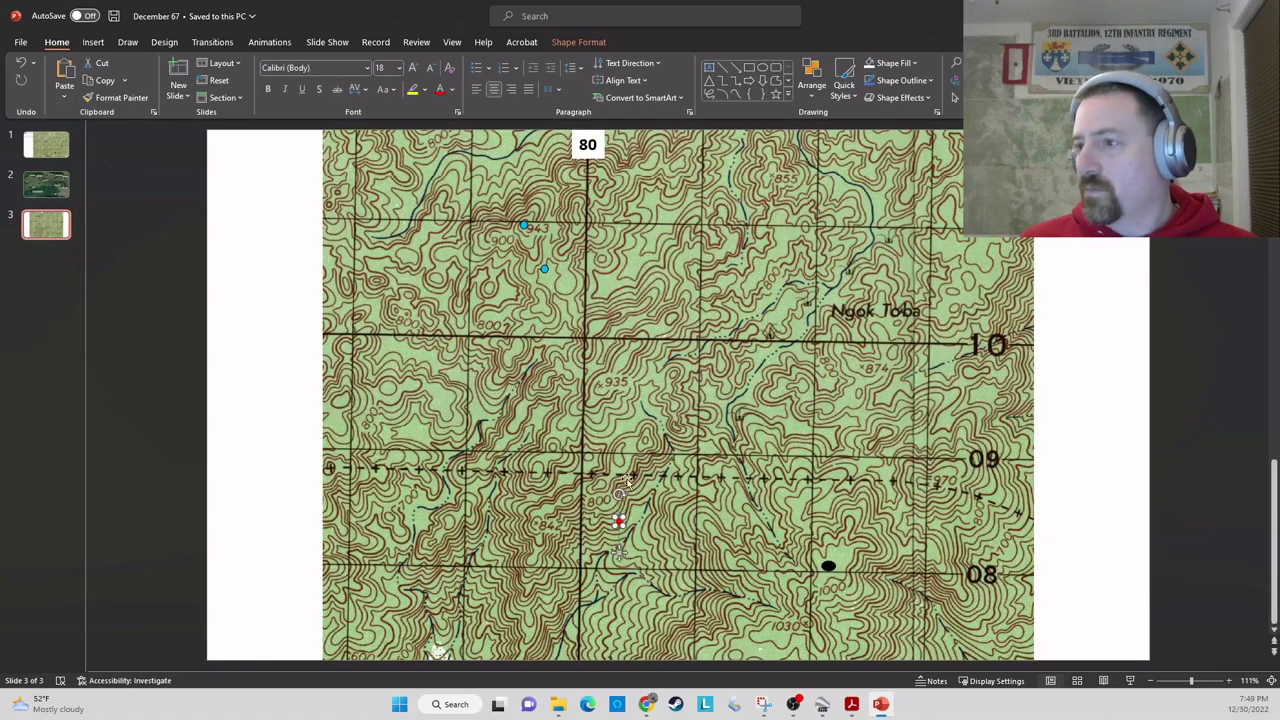
- Give the red marker on slide 3 a black outline
{"action": "left_click", "coordinate": [425, 90]}
{"action": "left_click", "coordinate": [495, 150]}
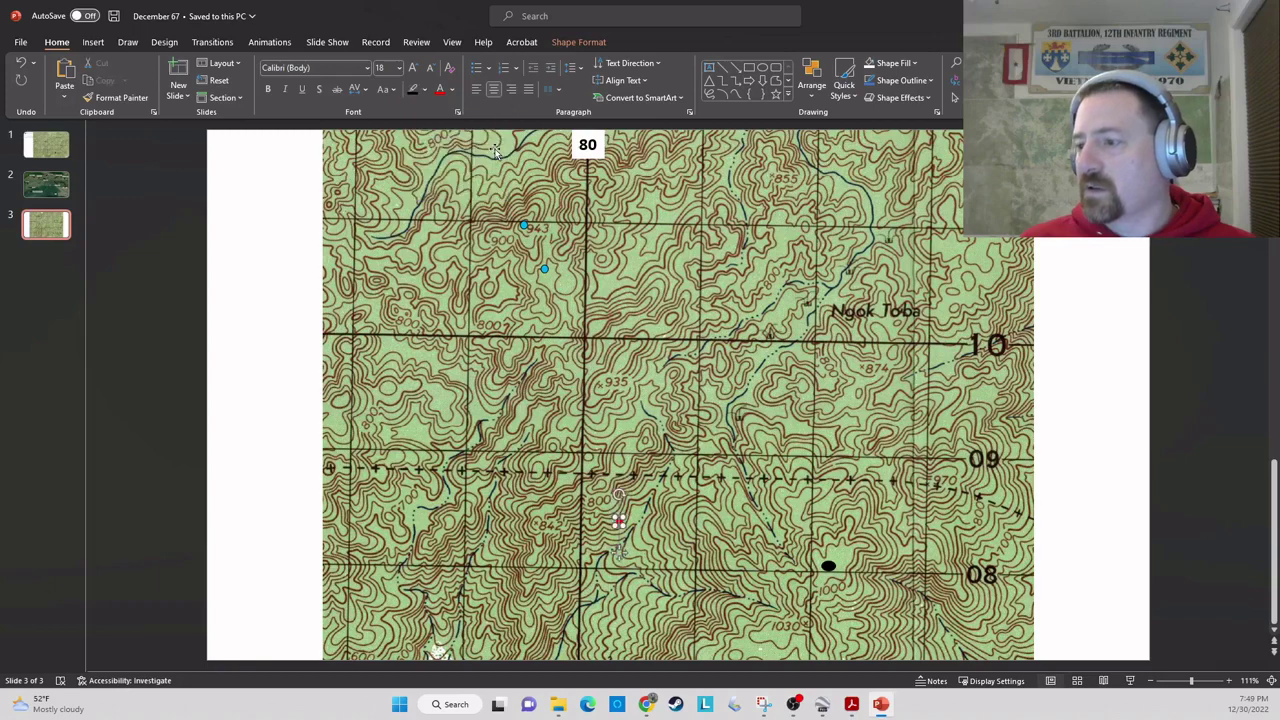
{"action": "left_click", "coordinate": [630, 518]}
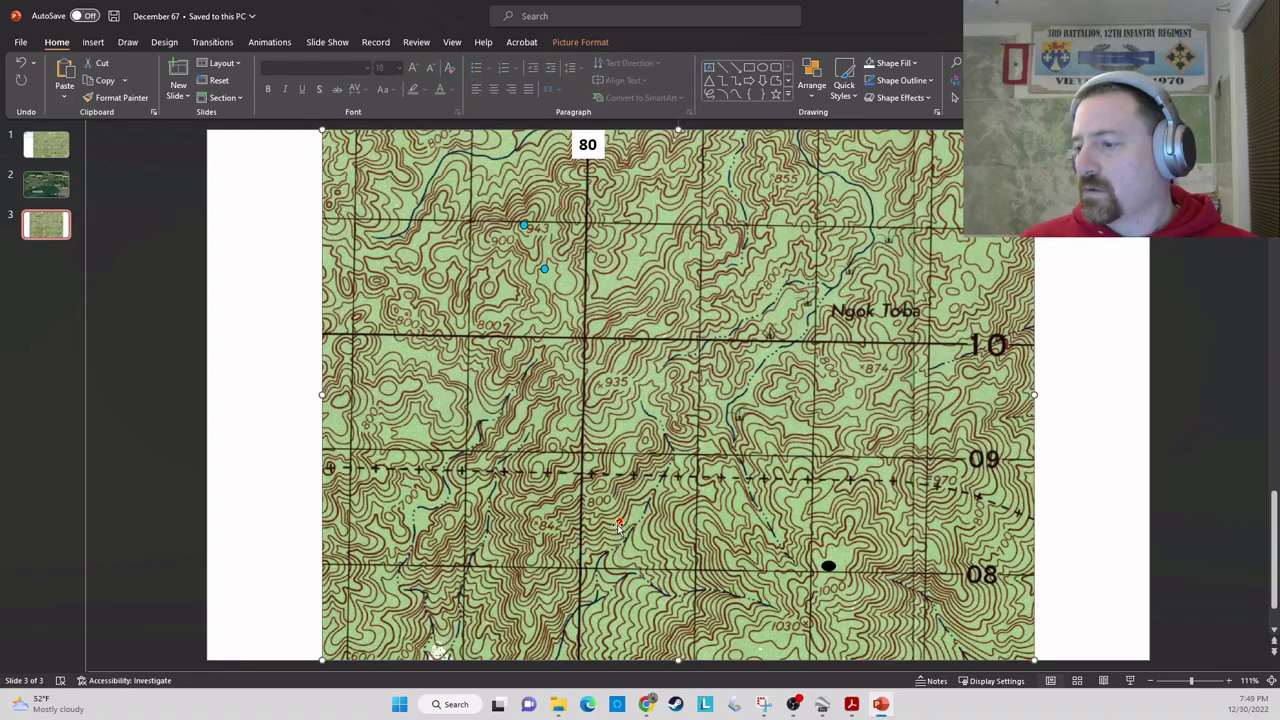
{"action": "left_click", "coordinate": [619, 522]}
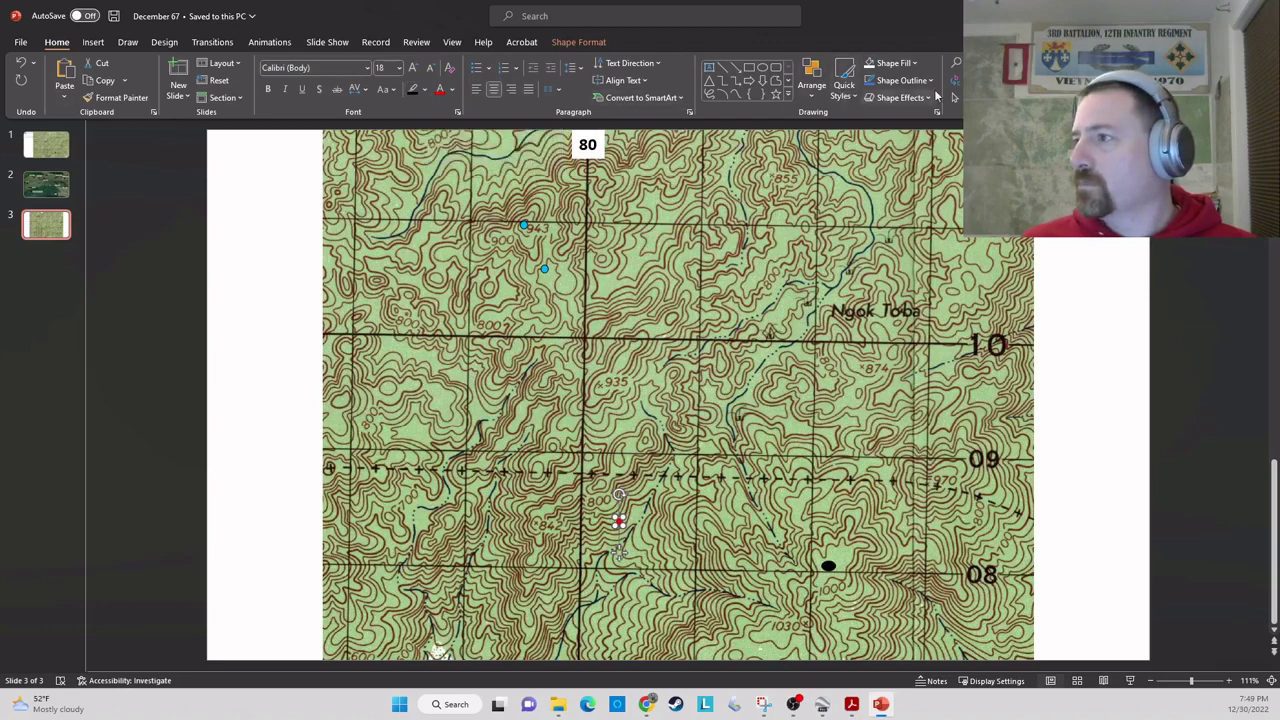
{"action": "left_click", "coordinate": [902, 80]}
{"action": "left_click", "coordinate": [886, 117]}
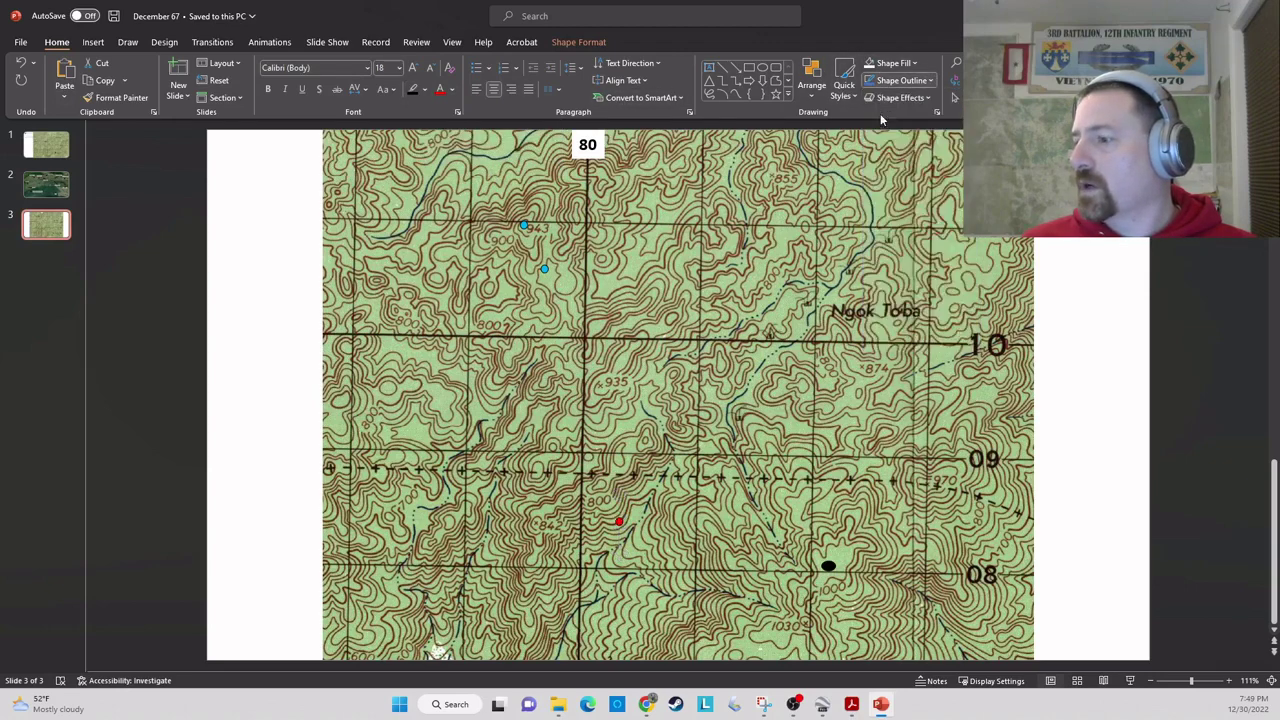
{"action": "left_click", "coordinate": [650, 510]}
- Move the red marker to grid 794087, west of line 80 and just south of the dashed line below grid line 09
{"action": "left_click", "coordinate": [620, 522]}
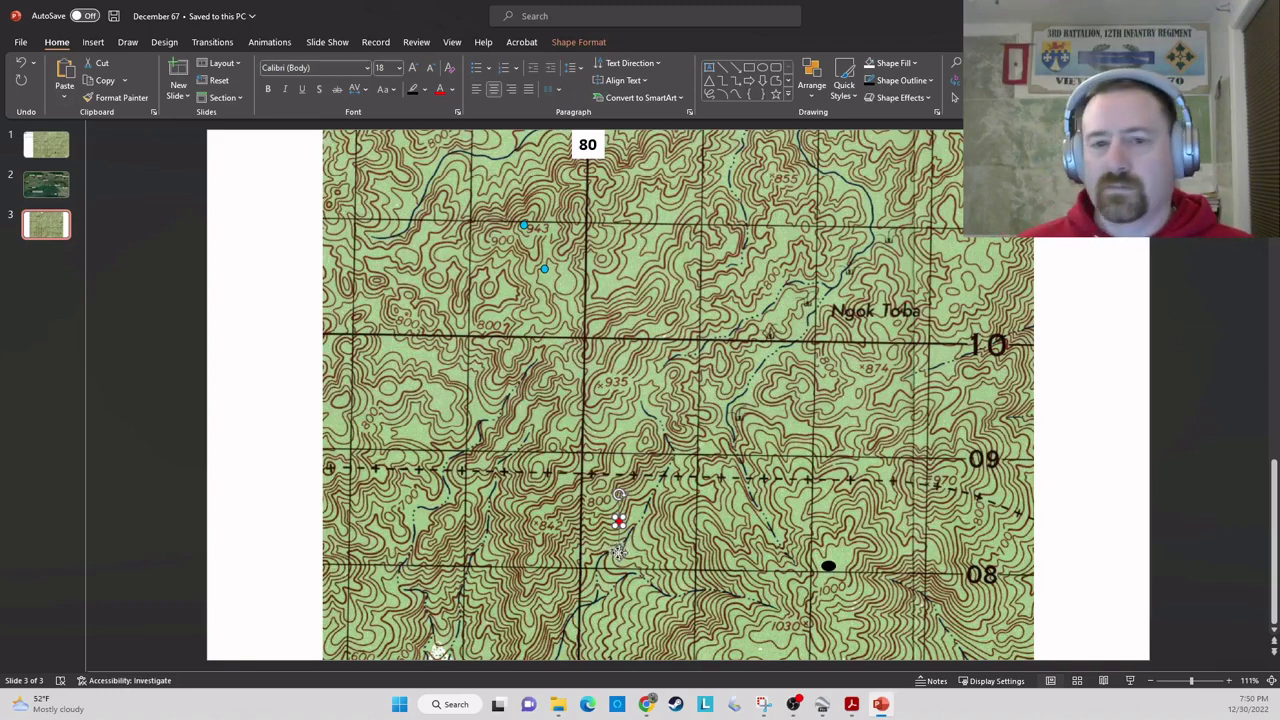
{"action": "left_click", "coordinate": [619, 550]}
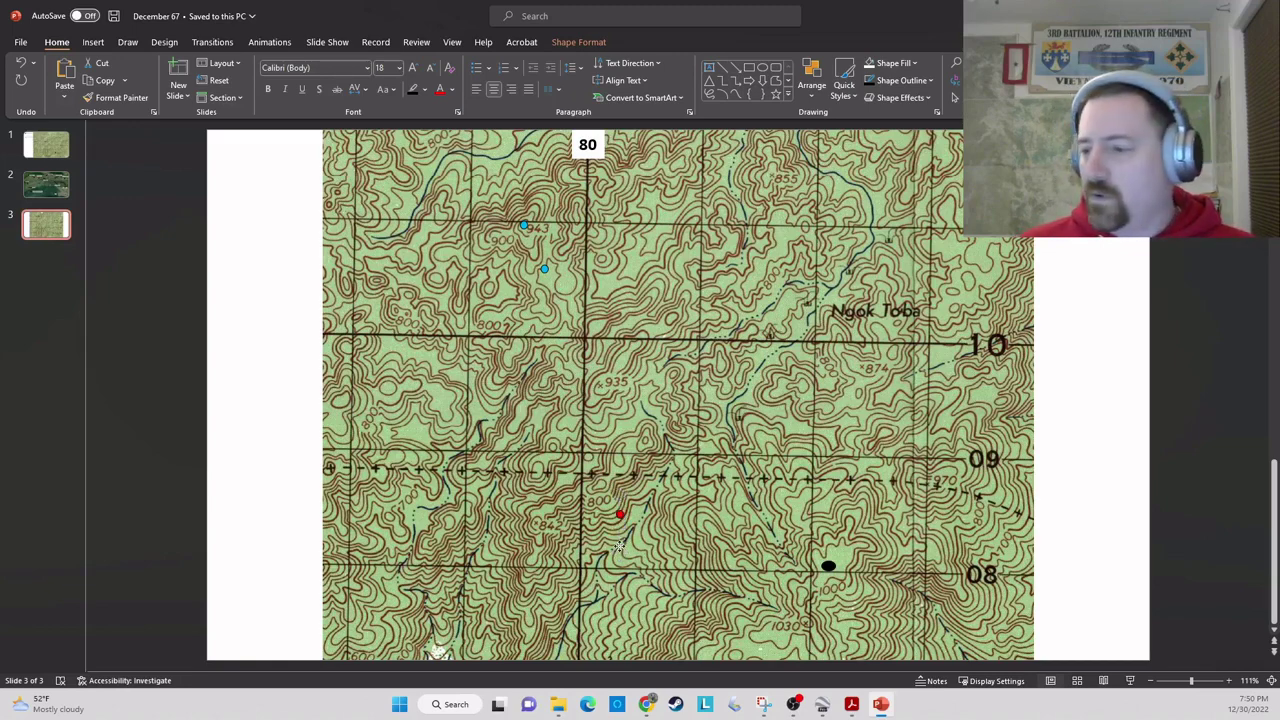
{"action": "mouse_move", "coordinate": [619, 546]}
{"action": "left_mouse_down"}
{"action": "mouse_move", "coordinate": [470, 573]}
{"action": "mouse_move", "coordinate": [501, 573]}
{"action": "mouse_move", "coordinate": [510, 513]}
{"action": "left_mouse_up"}
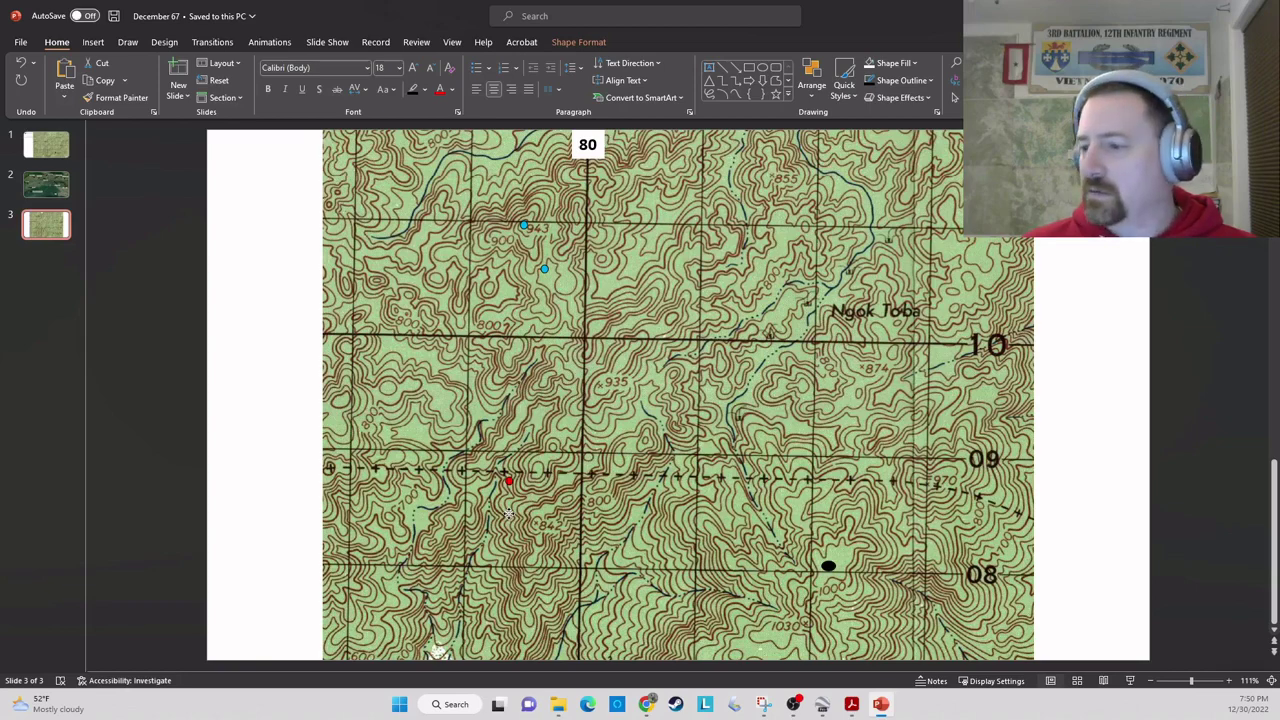
{"action": "left_click", "coordinate": [548, 512]}
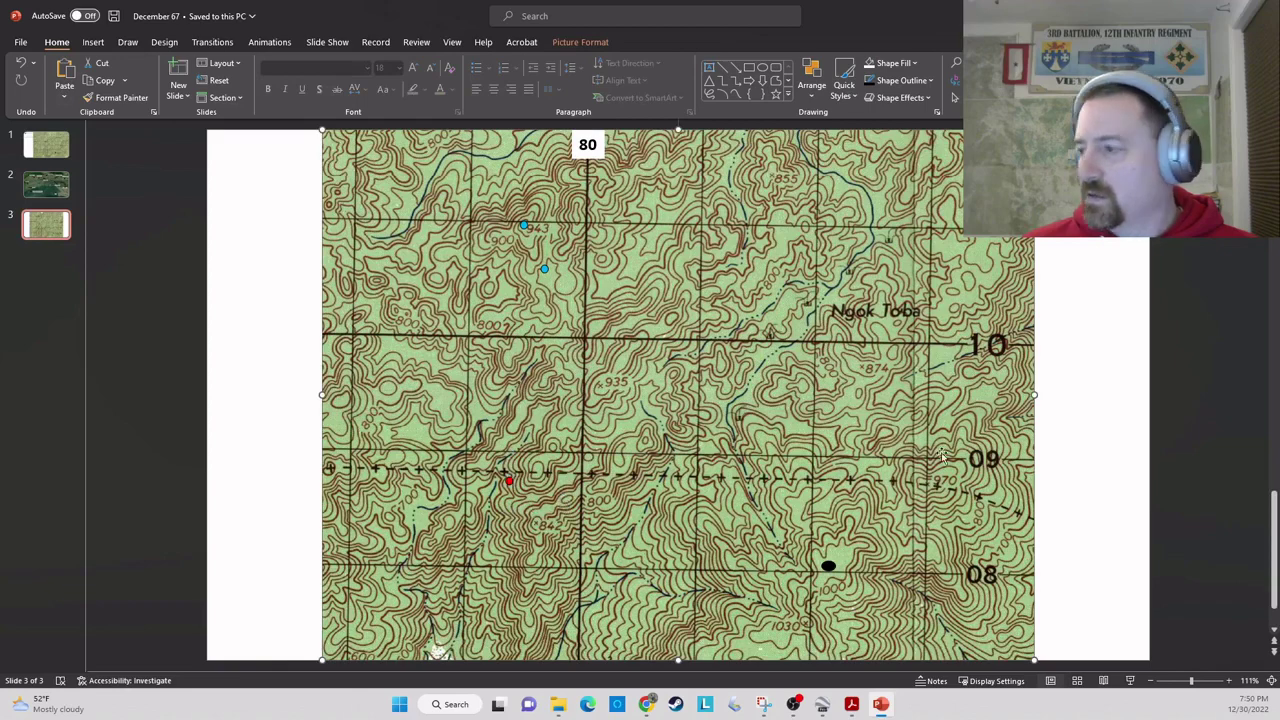
{"action": "left_click", "coordinate": [1083, 439]}
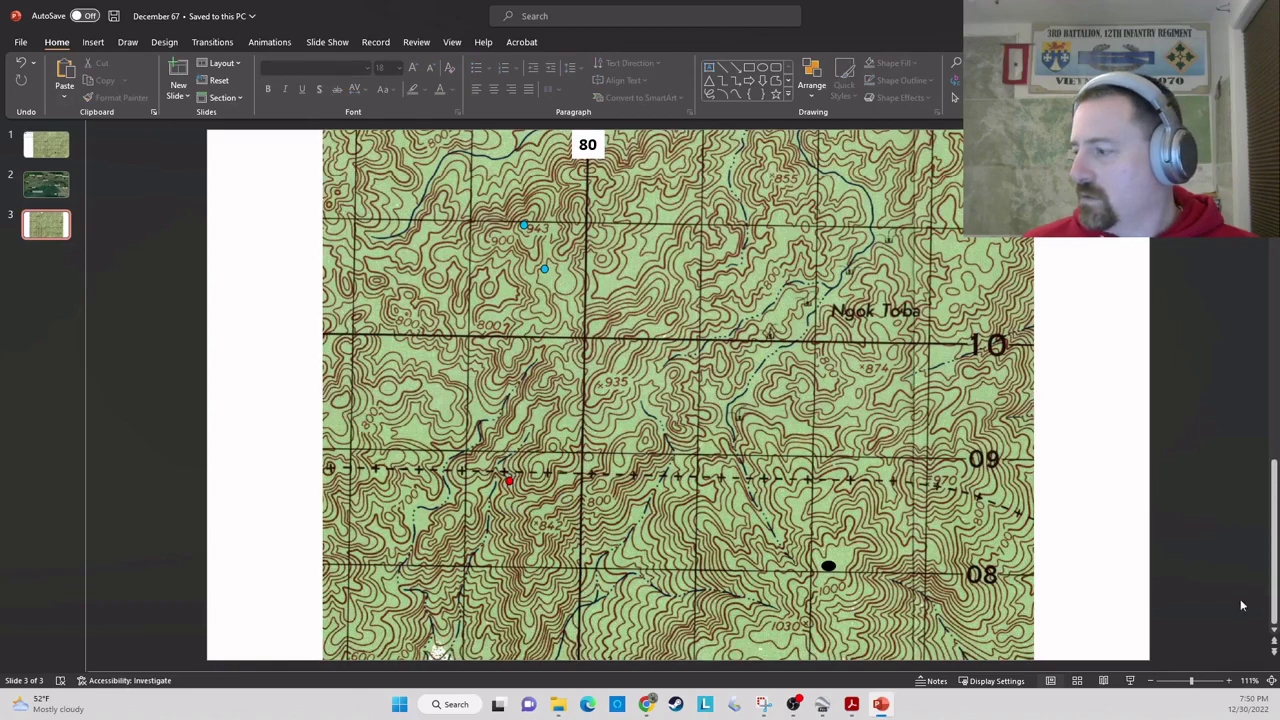
- Duplicate the red marker and place the copy just east of line 80, slightly below the 09 grid line
{"action": "left_click", "coordinate": [1230, 680]}
{"action": "left_click", "coordinate": [1230, 680]}
{"action": "left_click", "coordinate": [1234, 681]}
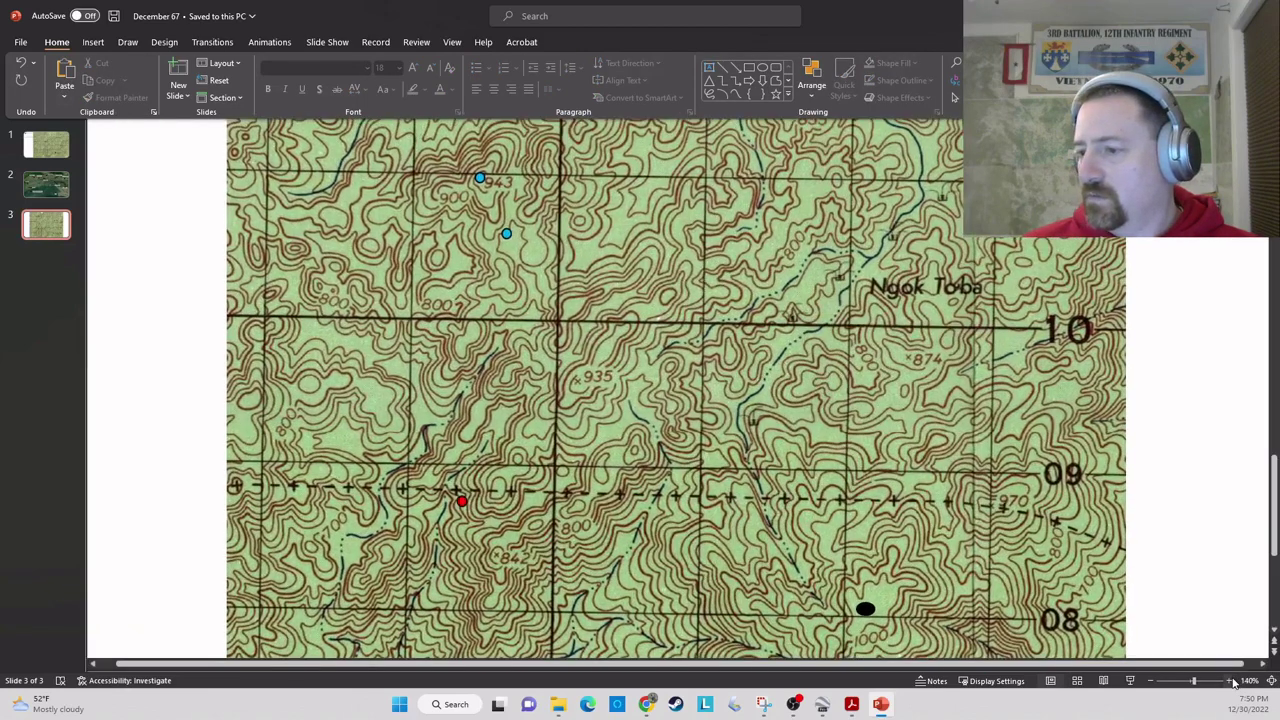
{"action": "left_click", "coordinate": [1234, 681]}
{"action": "left_click", "coordinate": [1234, 681]}
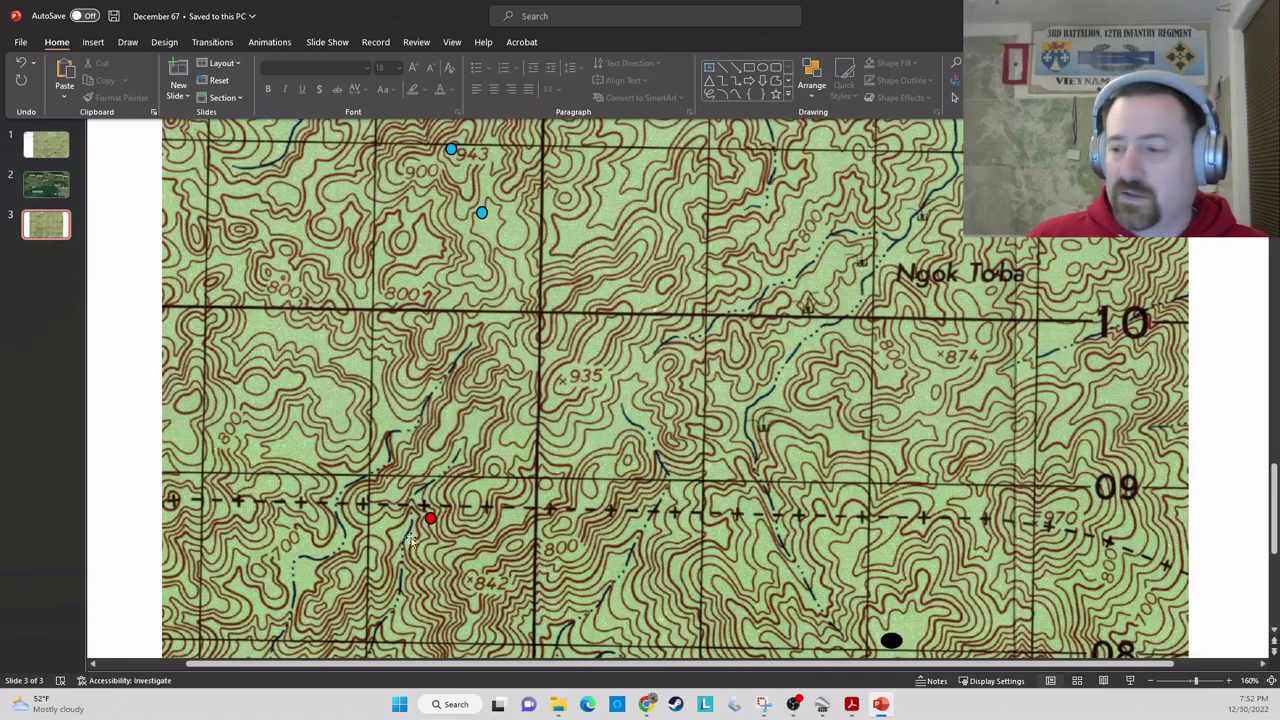
{"action": "left_click", "coordinate": [430, 518]}
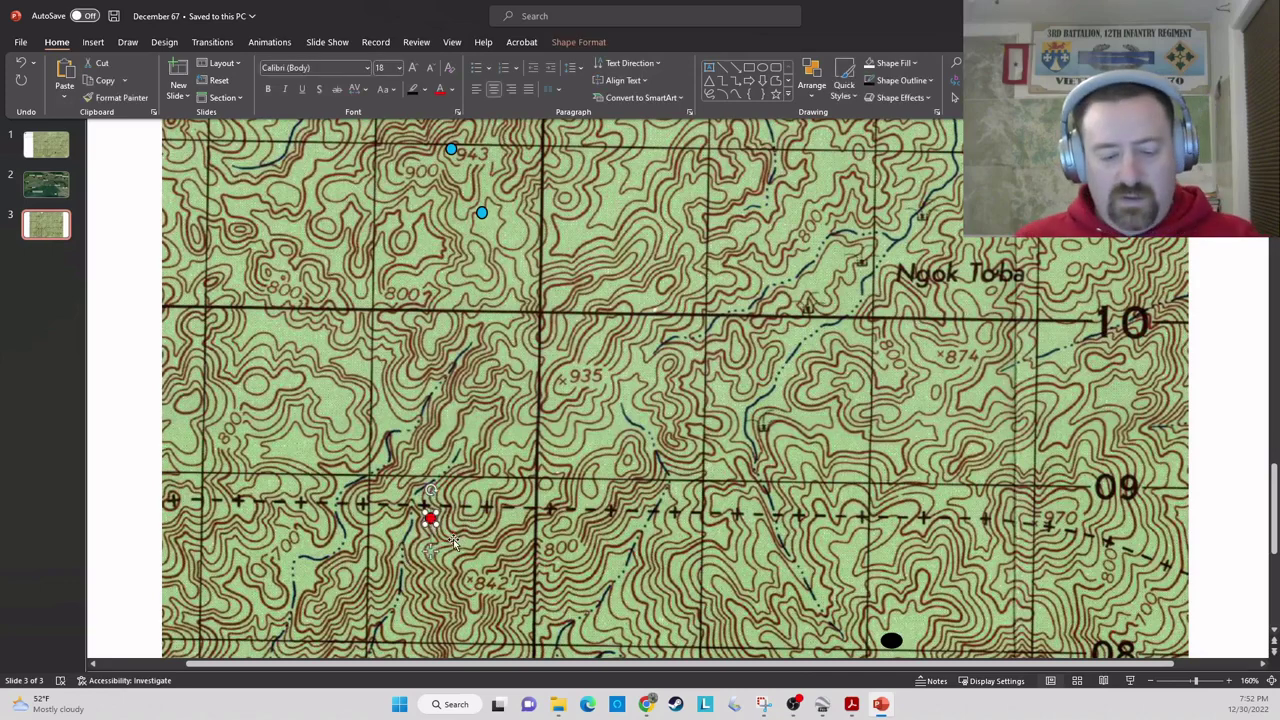
{"action": "key", "text": "ctrl+d"}
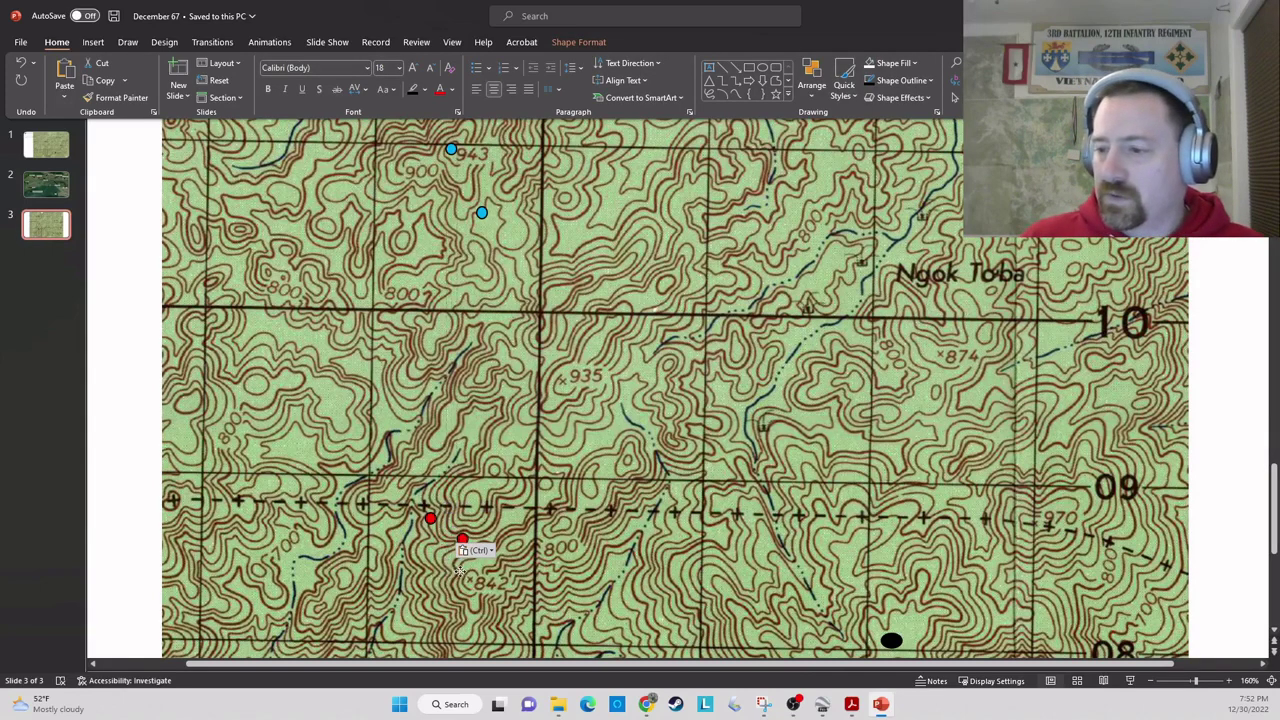
{"action": "left_click_drag", "start_coordinate": [458, 570], "coordinate": [543, 517]}
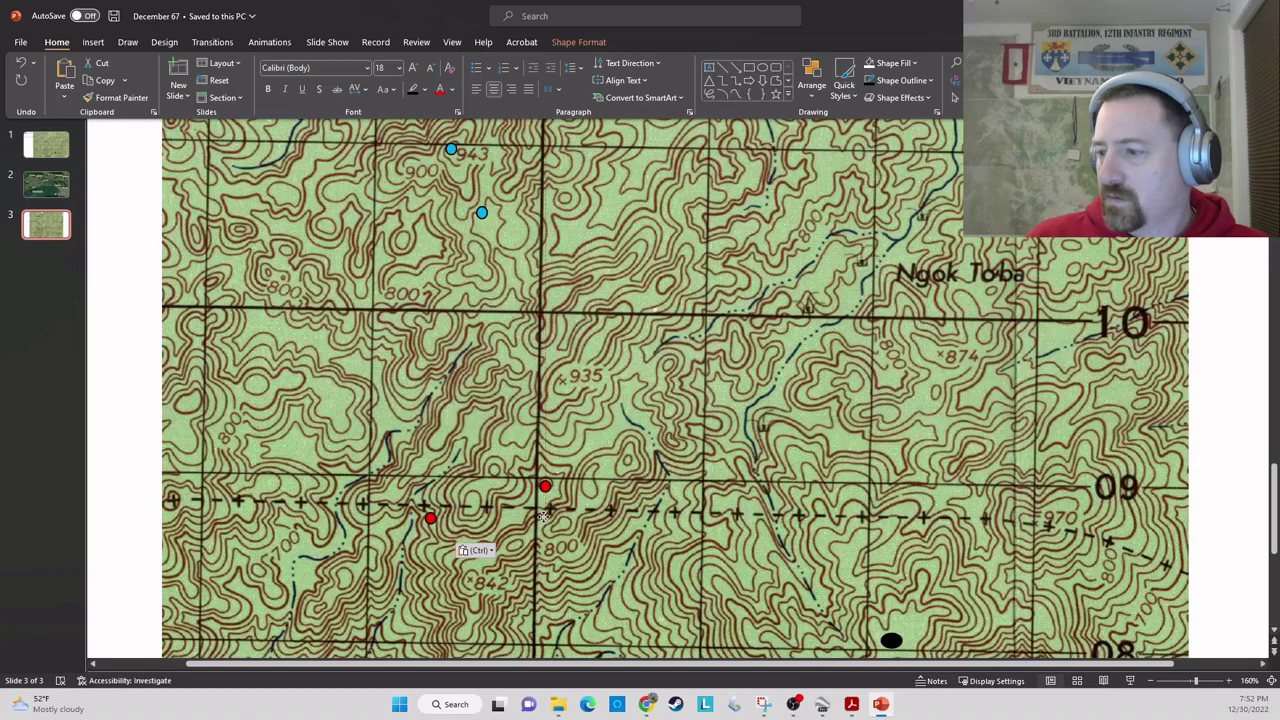
{"action": "left_click", "coordinate": [615, 551]}
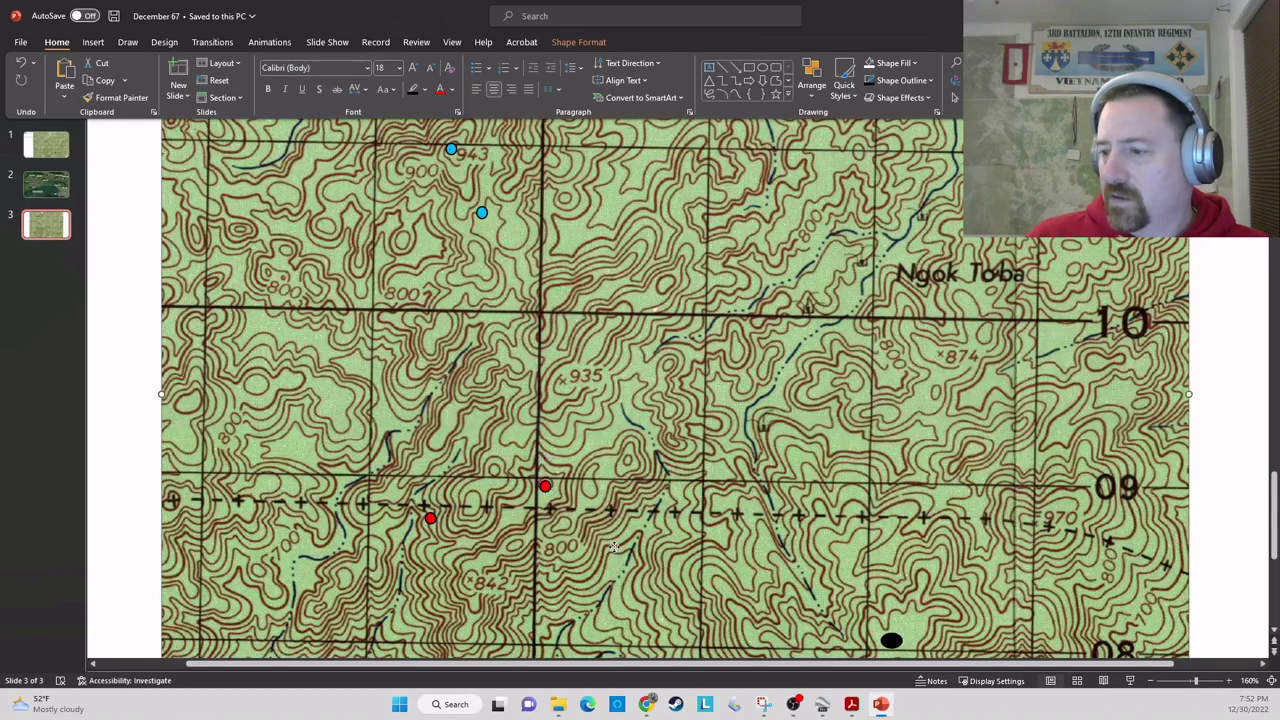
- Fine-tune the second red marker's position at grid 801089, keeping it close to where lines 80 and 09 cross
{"action": "left_click", "coordinate": [543, 487]}
{"action": "left_click_drag", "start_coordinate": [546, 519], "coordinate": [565, 536]}
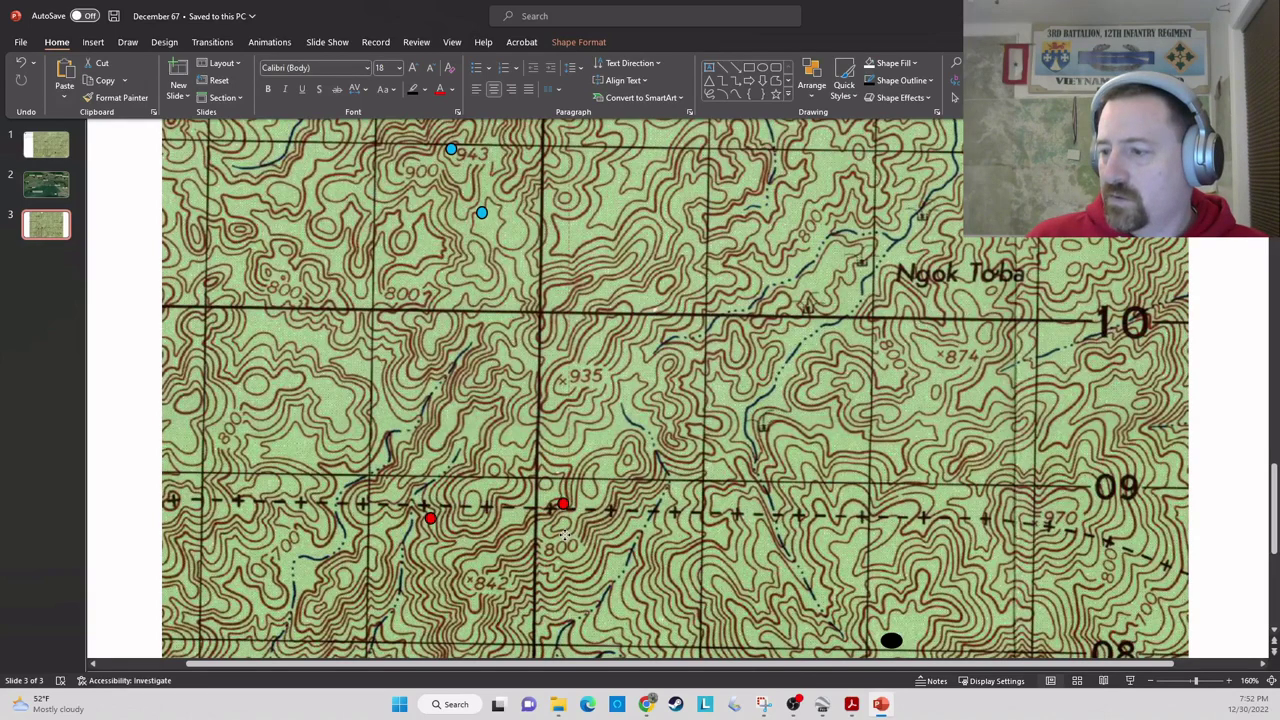
{"action": "left_click_drag", "start_coordinate": [565, 536], "coordinate": [549, 517]}
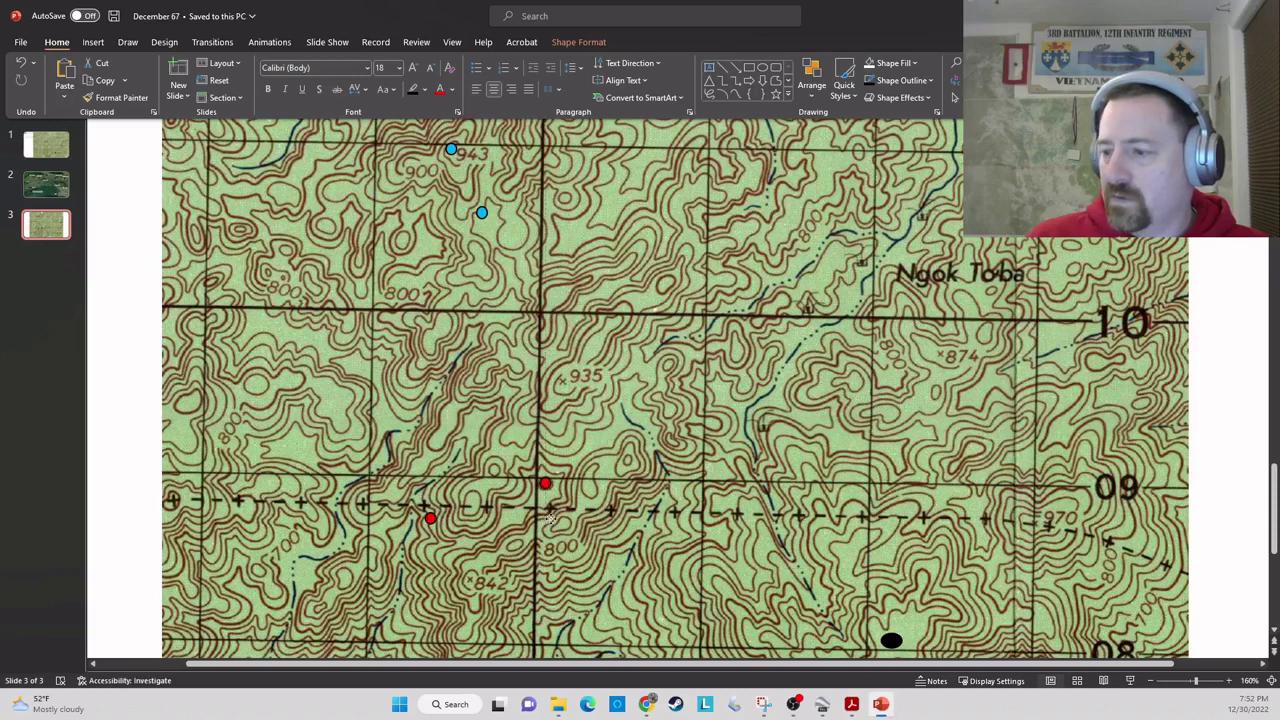
{"action": "left_click", "coordinate": [592, 562]}
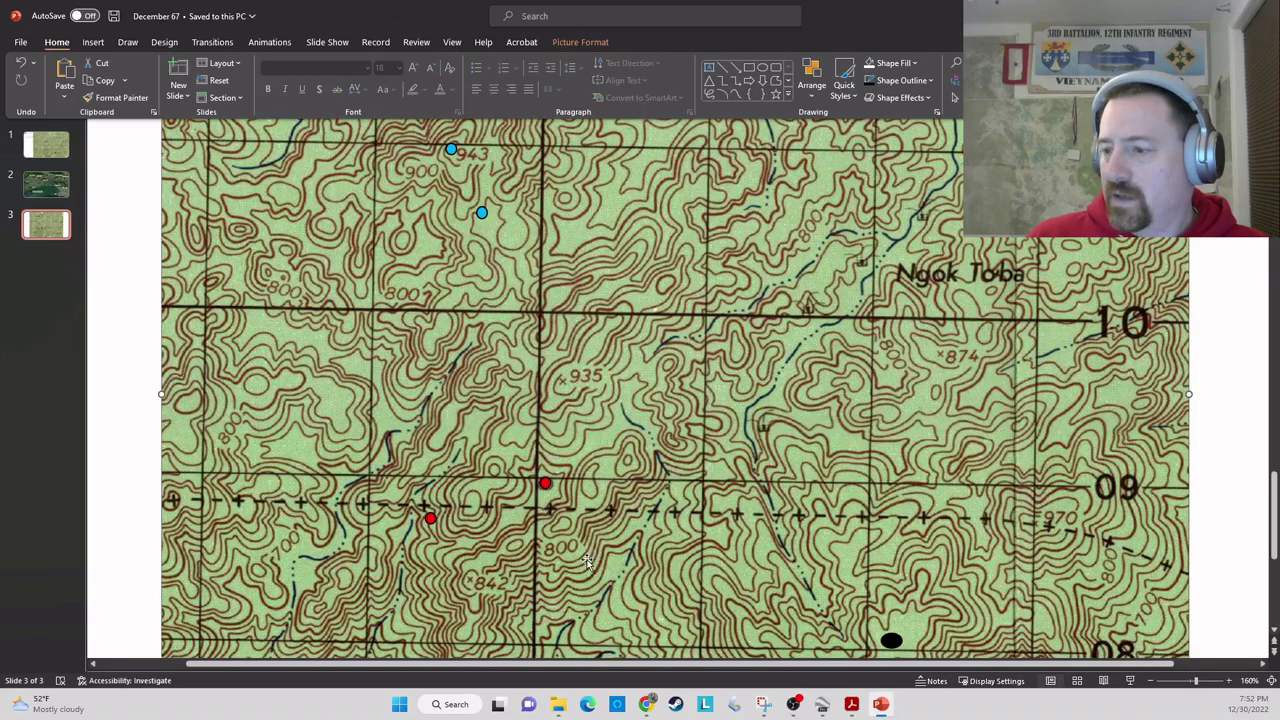
- Duplicate the second red marker and place the copy at grid 800078, on line 80 slightly south of the 08 grid line
{"action": "left_click", "coordinate": [546, 484]}
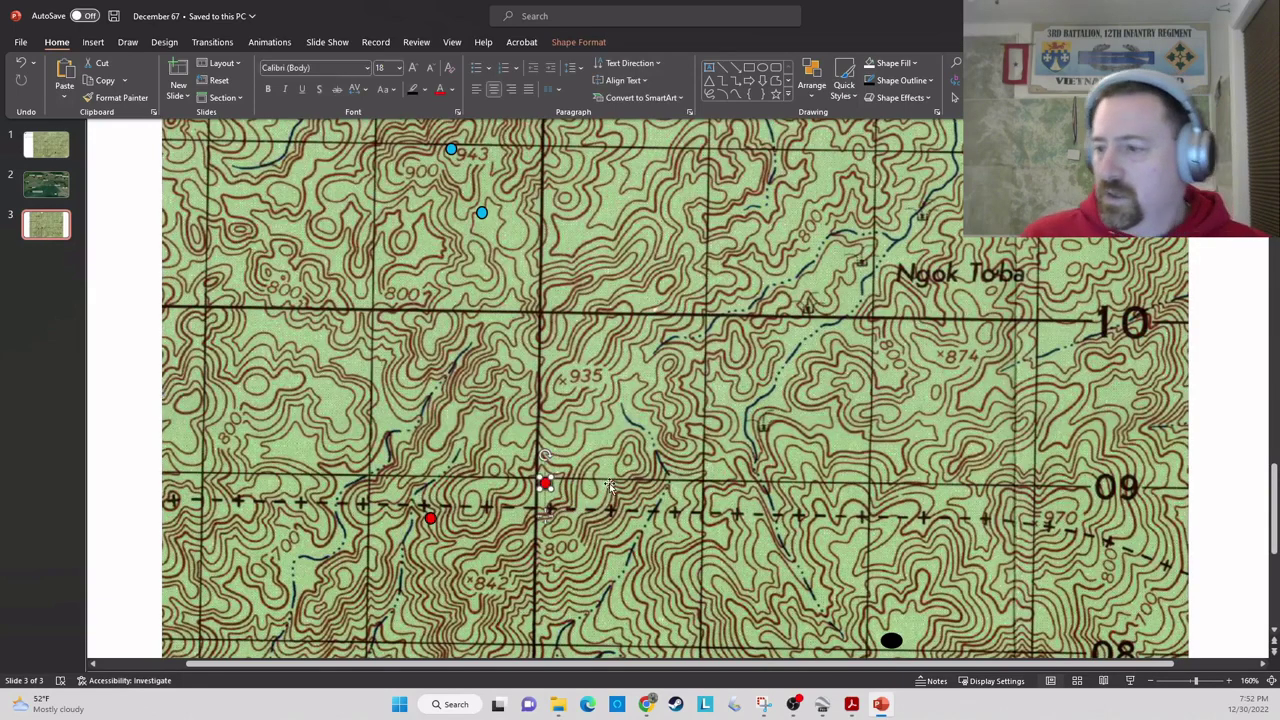
{"action": "key", "text": "ctrl+d"}
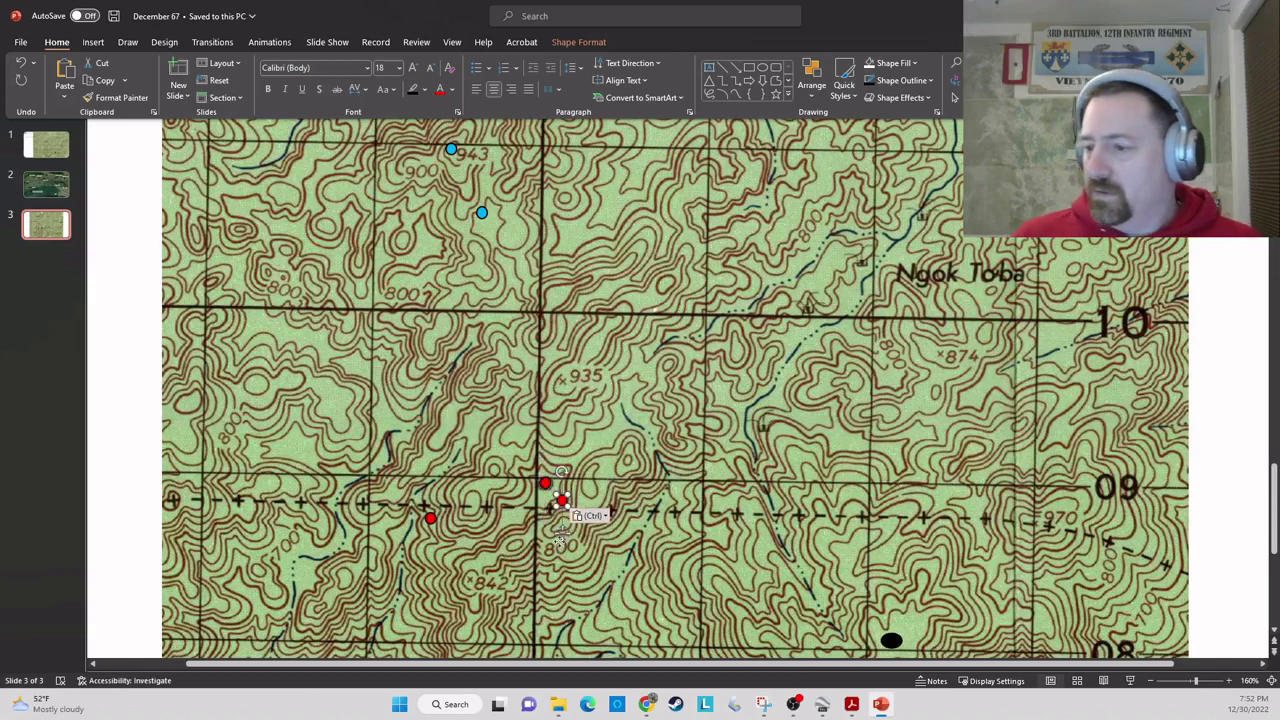
{"action": "left_click_drag", "start_coordinate": [559, 540], "coordinate": [533, 639]}
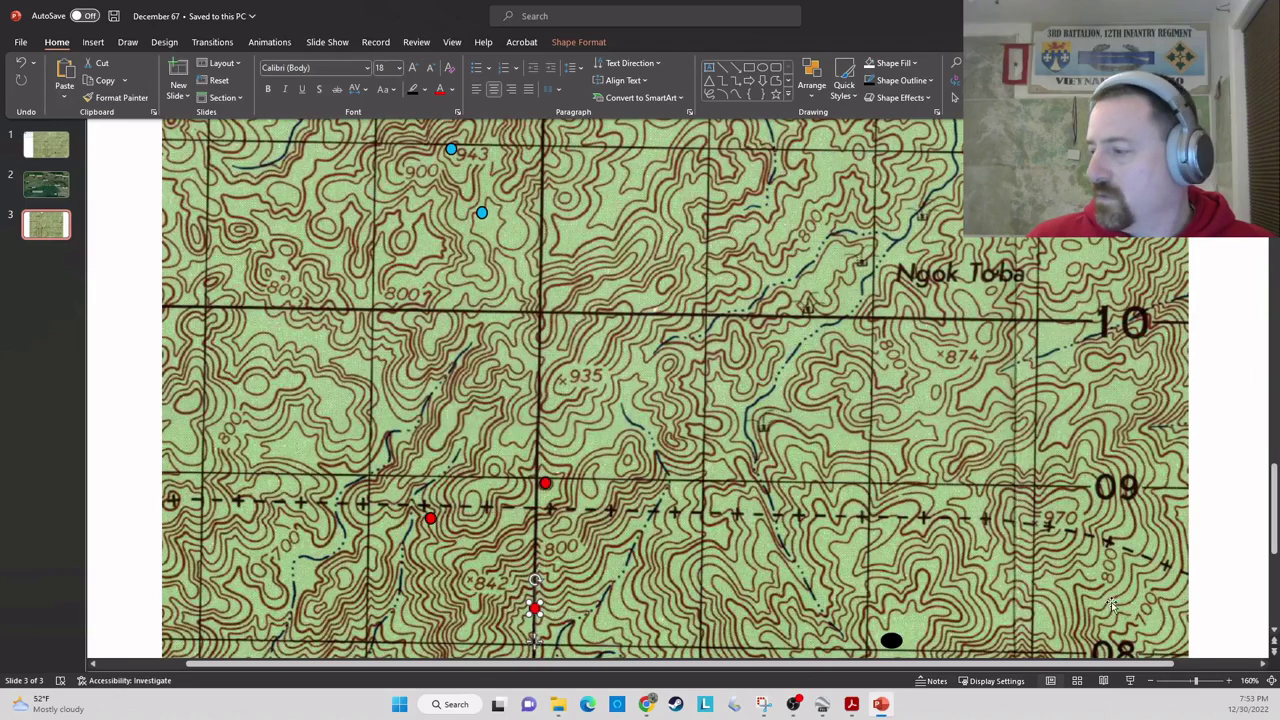
{"action": "left_click", "coordinate": [1156, 681]}
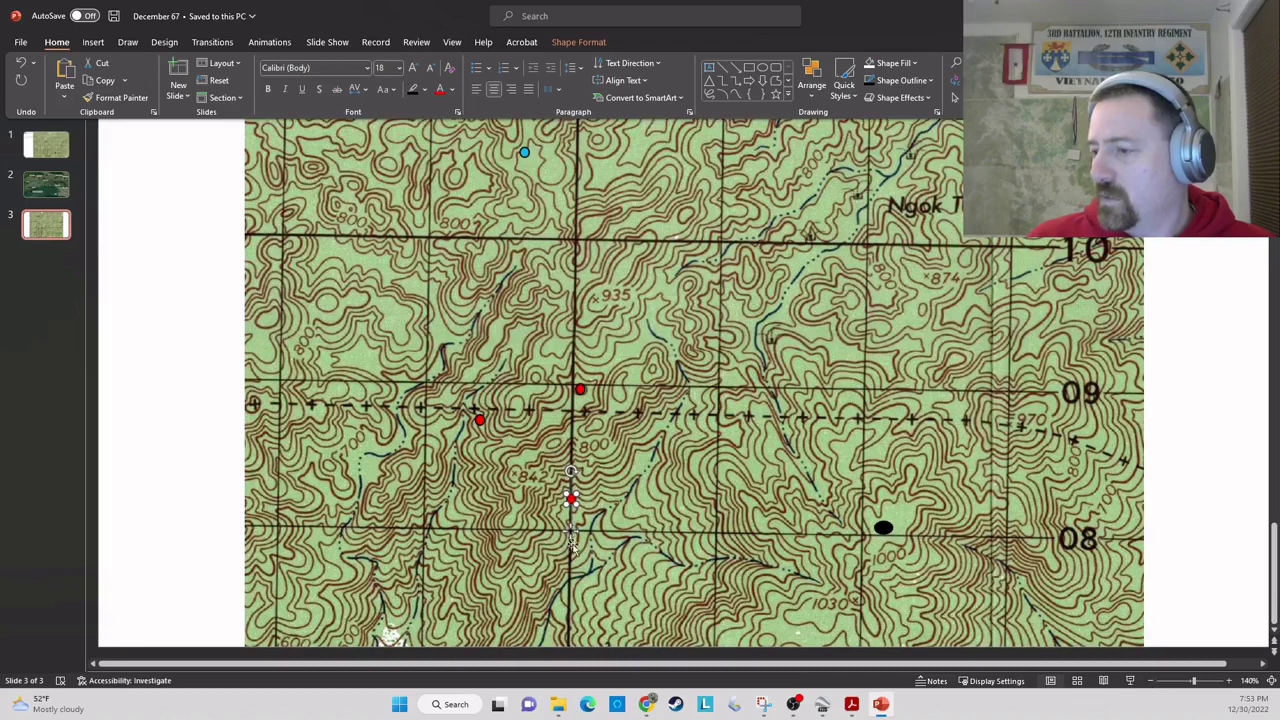
{"action": "left_click_drag", "start_coordinate": [571, 498], "coordinate": [570, 583]}
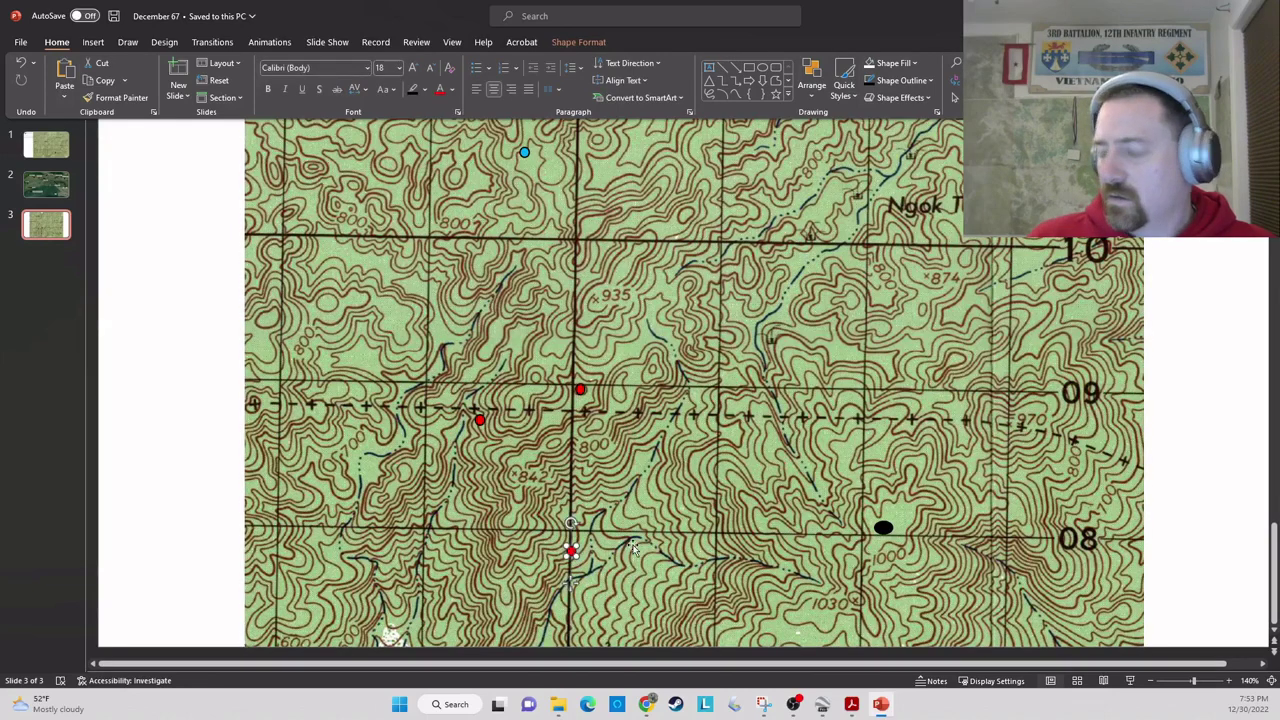
{"action": "key", "text": "Escape"}
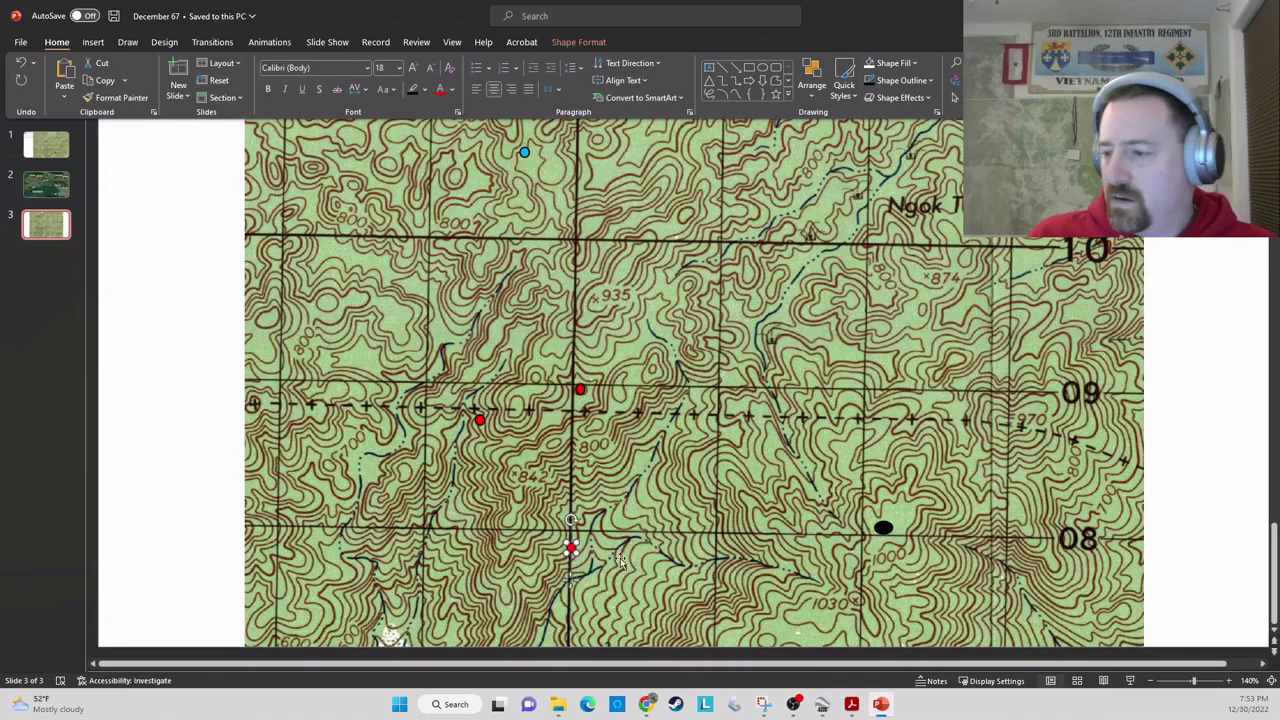
{"action": "left_click", "coordinate": [605, 568]}
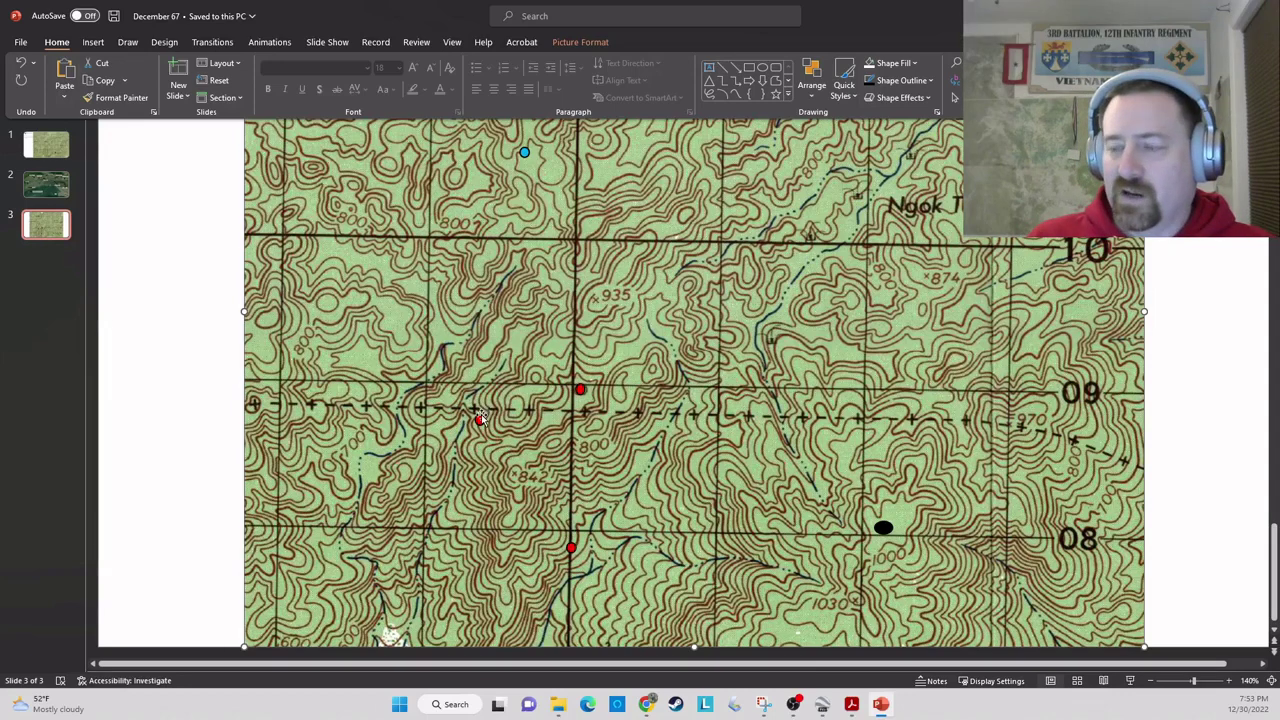
- Duplicate the red marker on line 80 below grid line 08 and place the copy beside the 842 elevation
{"action": "left_click", "coordinate": [571, 547]}
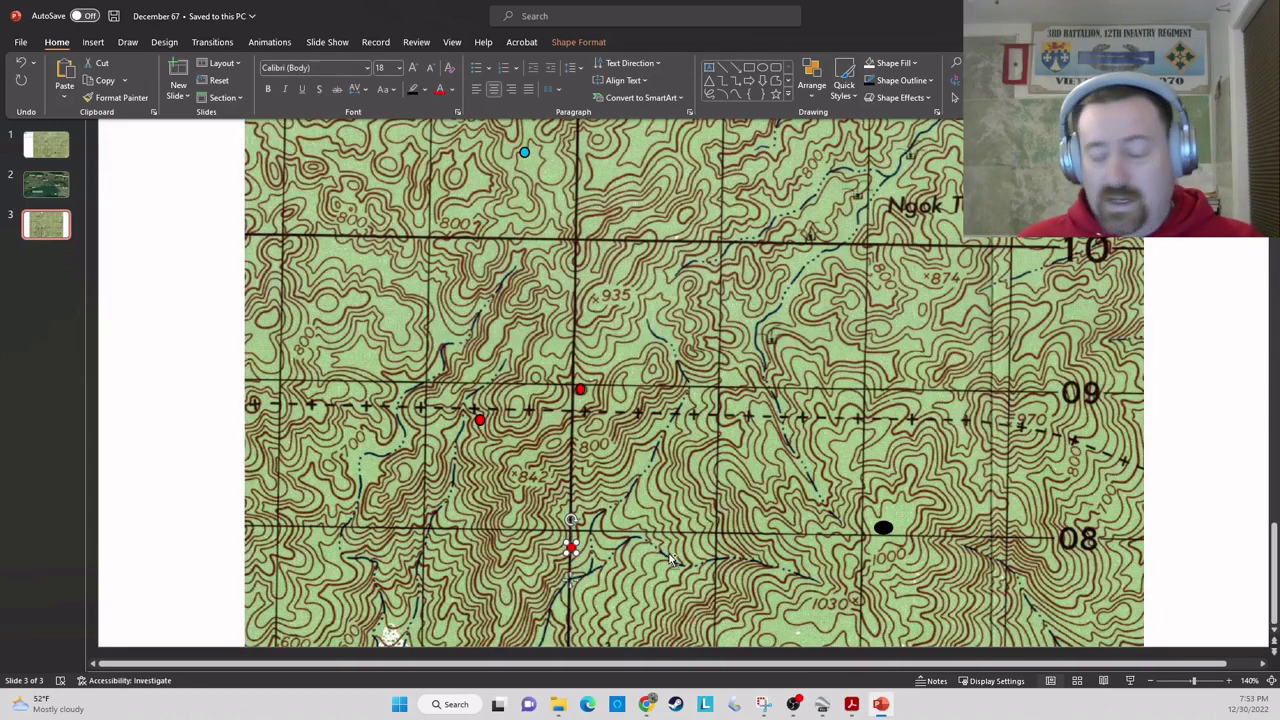
{"action": "key", "text": "ctrl+v"}
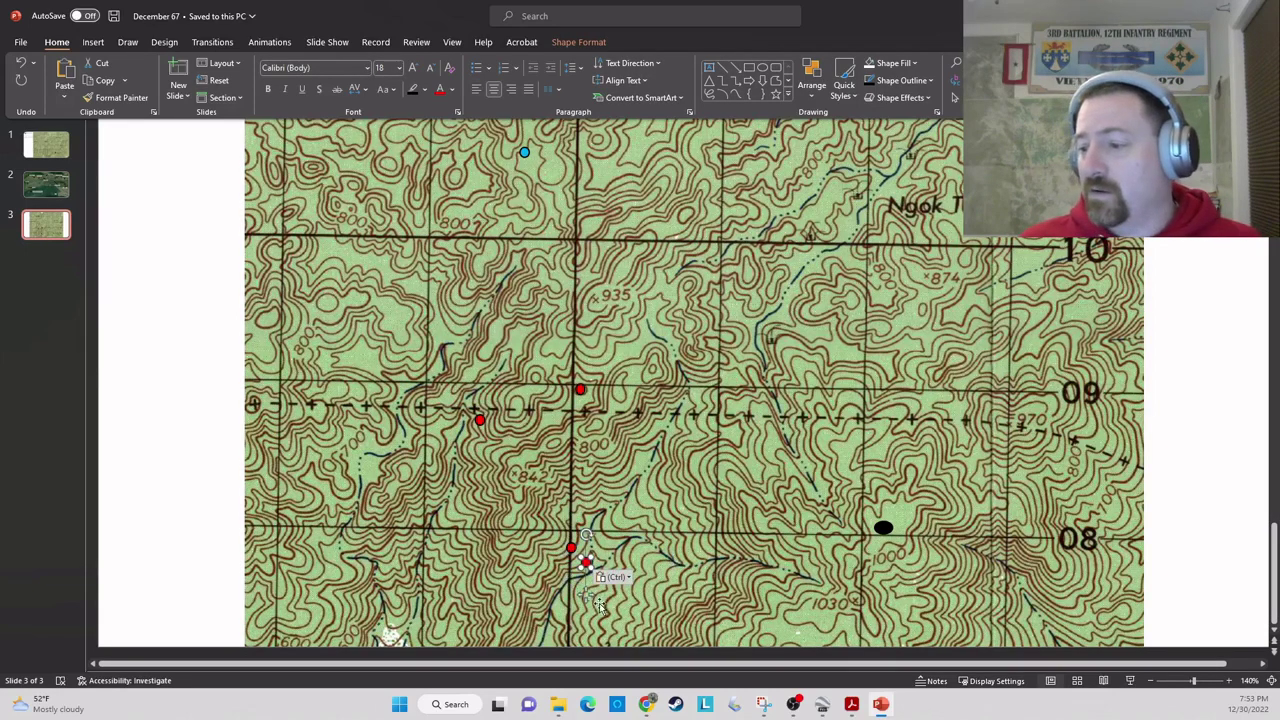
{"action": "left_click_drag", "start_coordinate": [625, 548], "coordinate": [514, 474]}
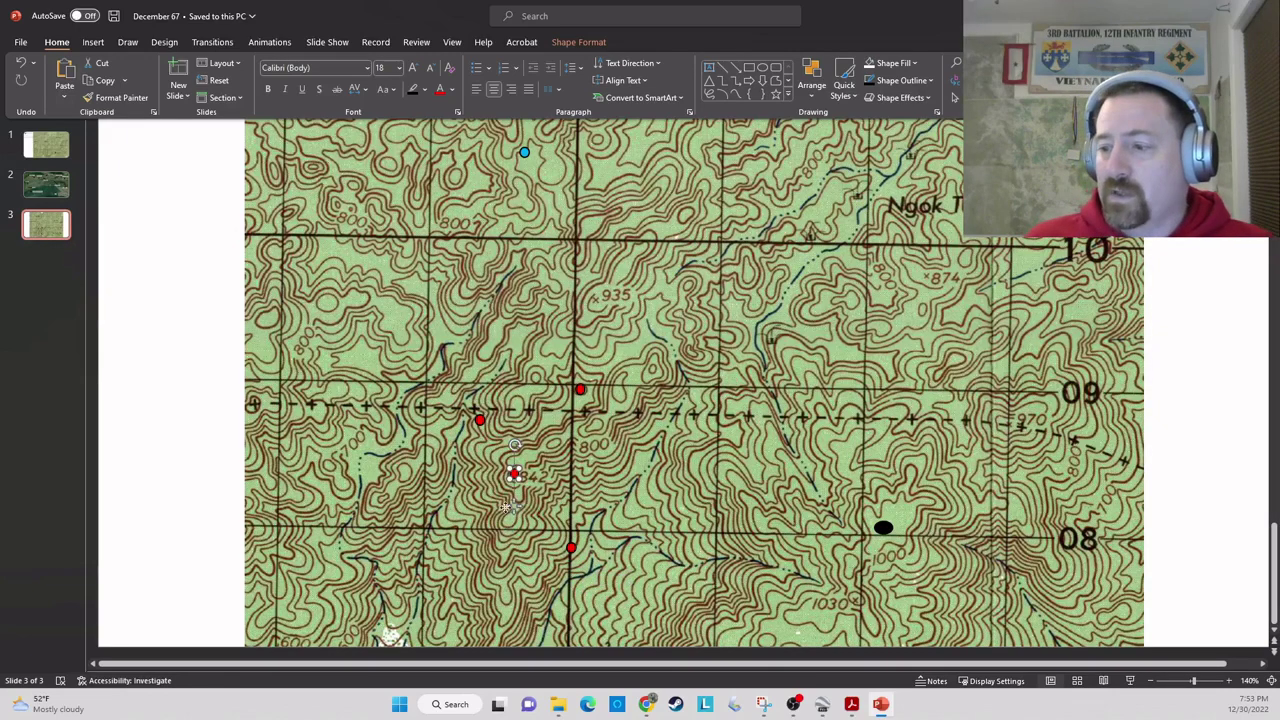
{"action": "key", "text": "Escape"}
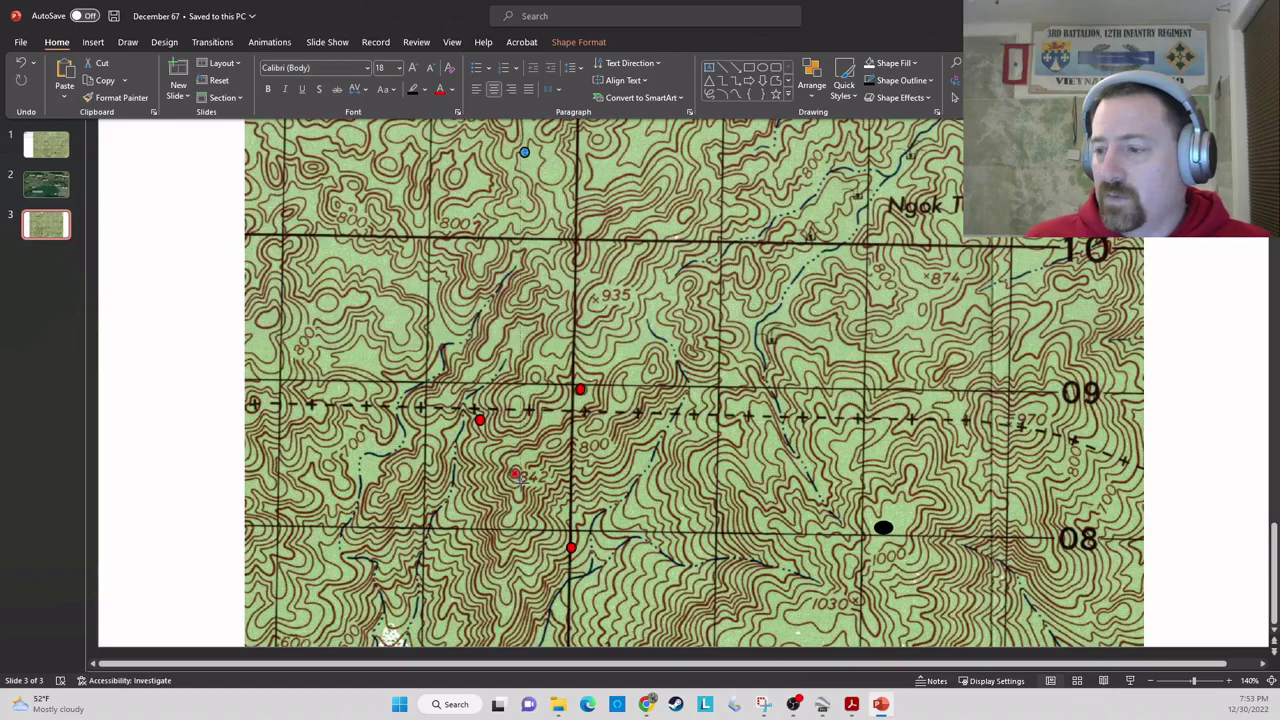
- Fine-tune the position of the red marker beside the 842 elevation
{"action": "left_click_drag", "start_coordinate": [521, 480], "coordinate": [526, 482]}
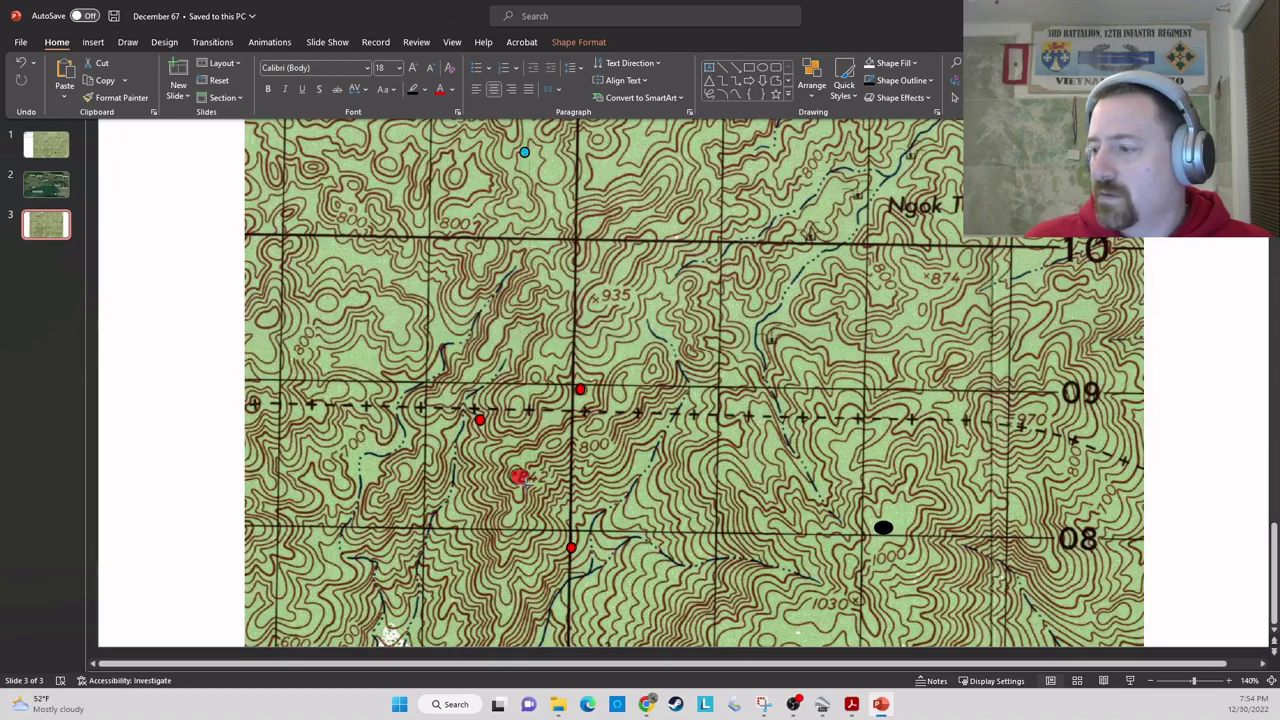
{"action": "left_click_drag", "start_coordinate": [522, 480], "coordinate": [521, 480]}
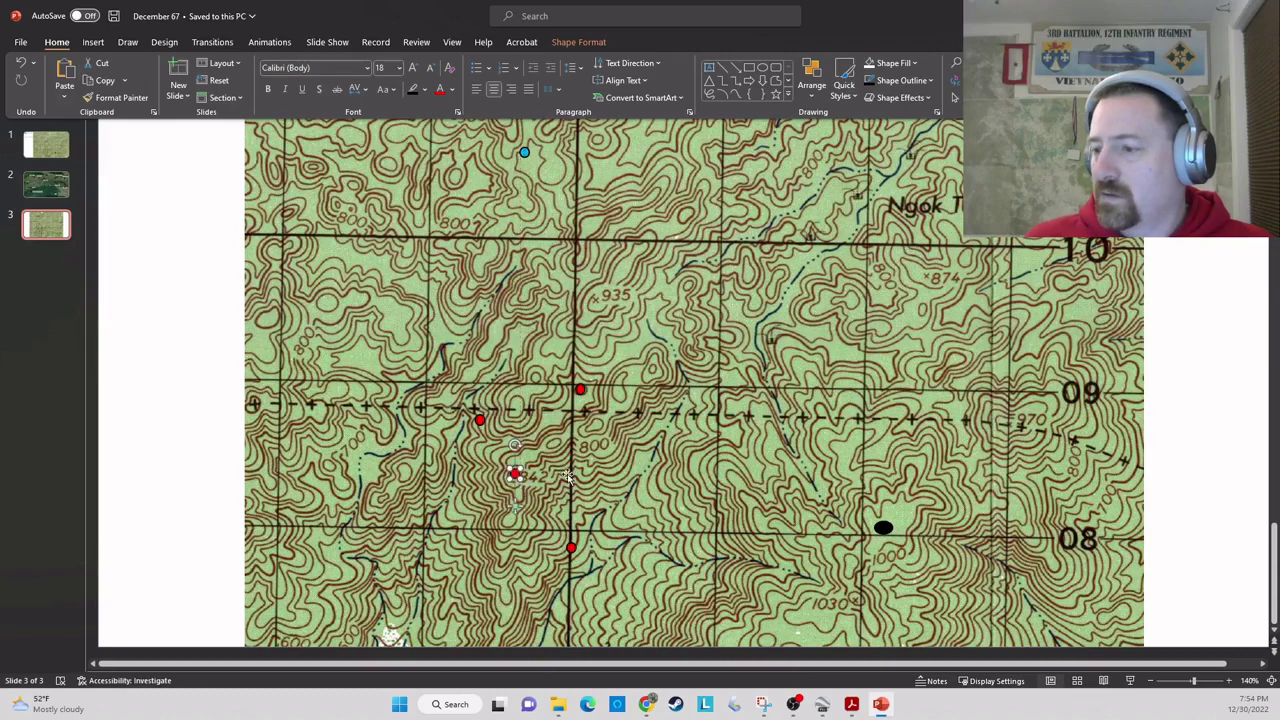
{"action": "left_click", "coordinate": [520, 480]}
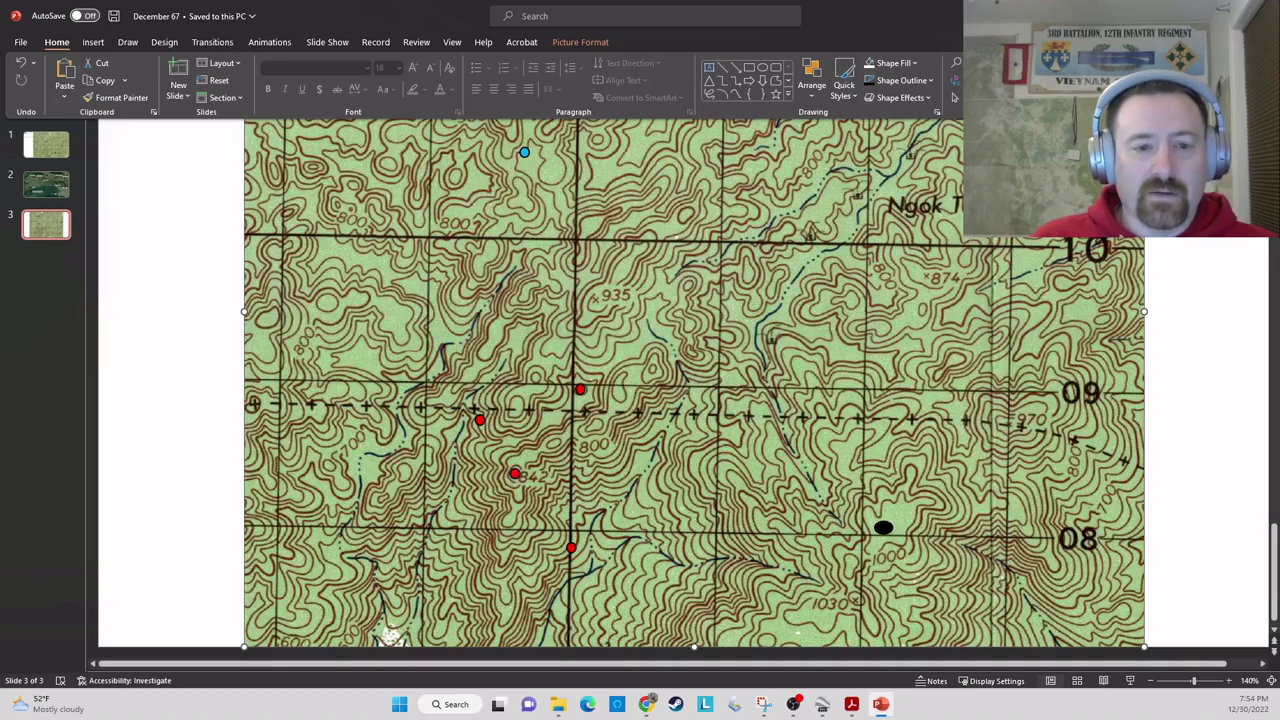
- Switch to the 24 December 1967 journal in Acrobat and read through the morning entries down to entry 11
{"action": "key", "text": "super+shift+s"}
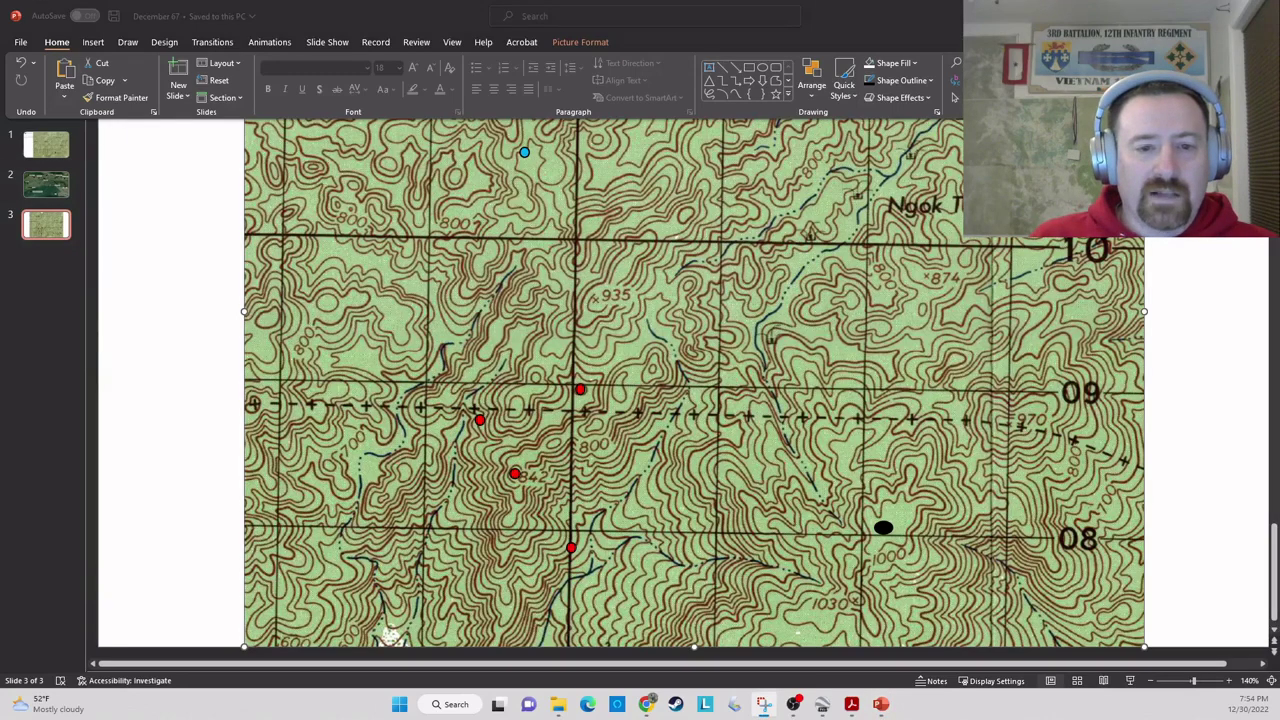
{"action": "key", "text": "Escape"}
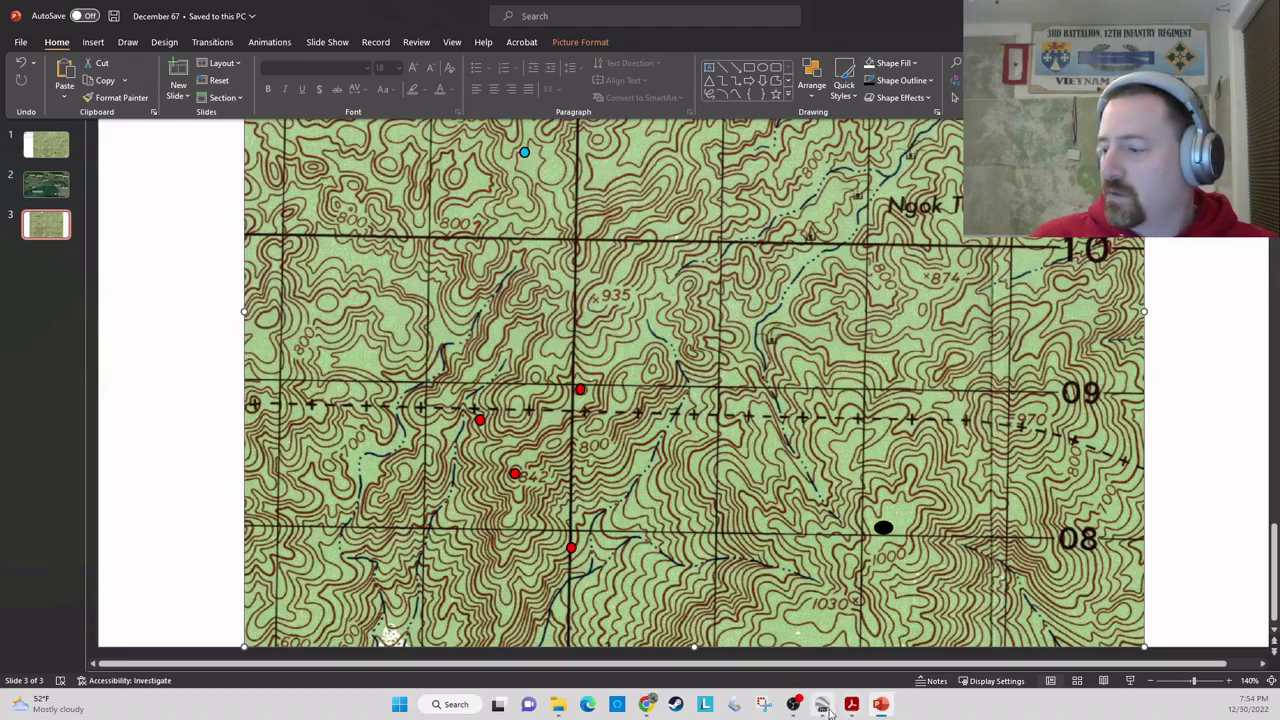
{"action": "mouse_move", "coordinate": [829, 712]}
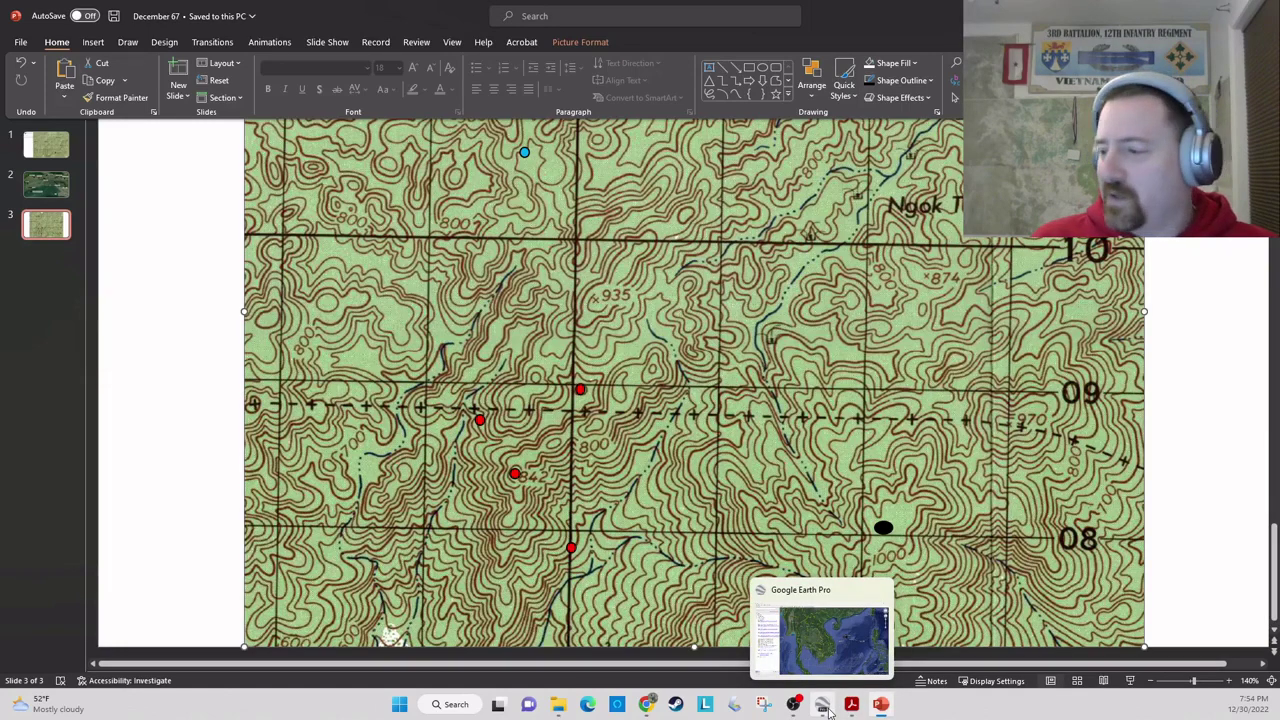
{"action": "left_click", "coordinate": [784, 627]}
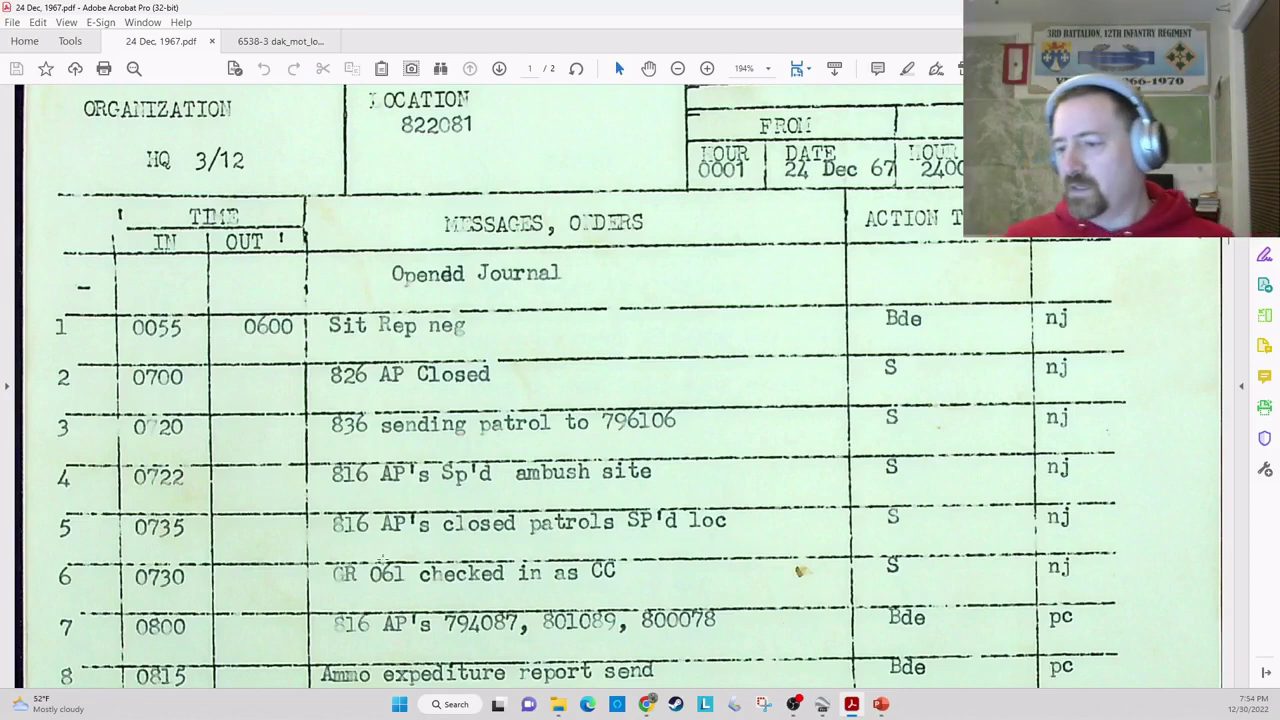
{"action": "scroll", "coordinate": [400, 573], "scroll_direction": "down", "scroll_amount": 1}
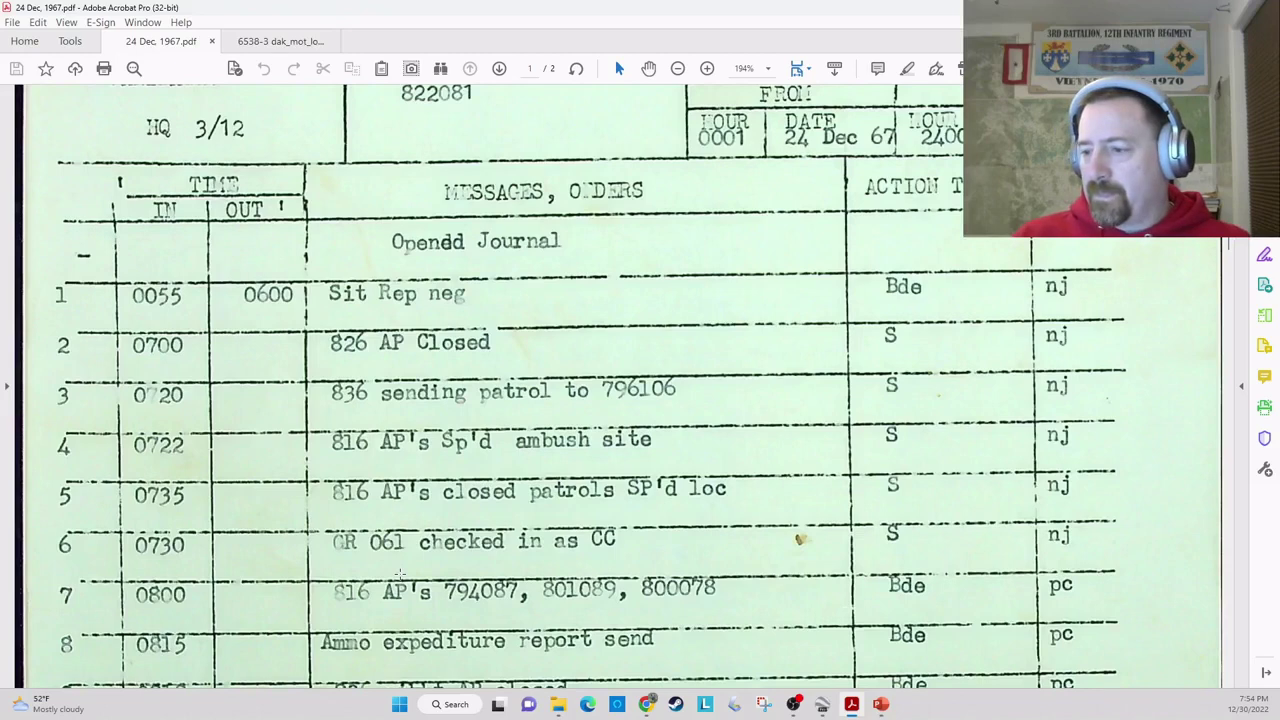
{"action": "scroll", "coordinate": [400, 573], "scroll_direction": "down", "scroll_amount": 1}
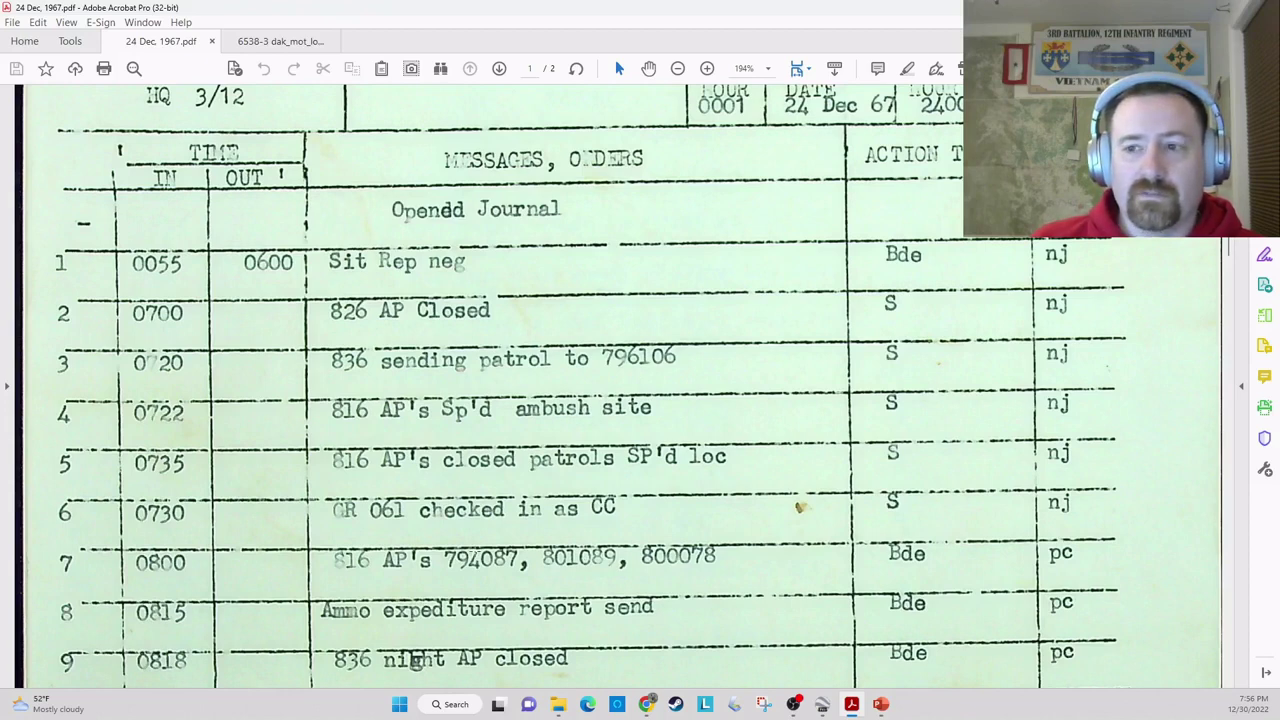
{"action": "scroll", "coordinate": [620, 390], "scroll_direction": "down", "scroll_amount": 1}
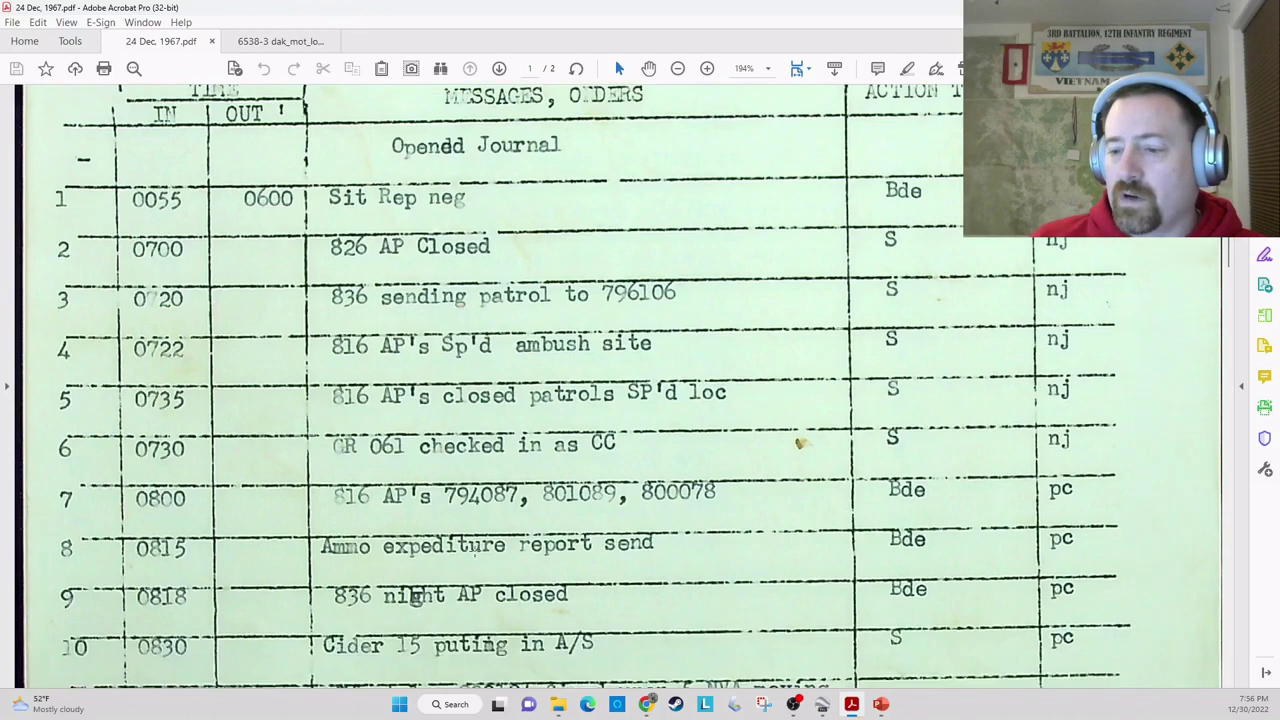
{"action": "scroll", "coordinate": [620, 390], "scroll_direction": "down", "scroll_amount": 1}
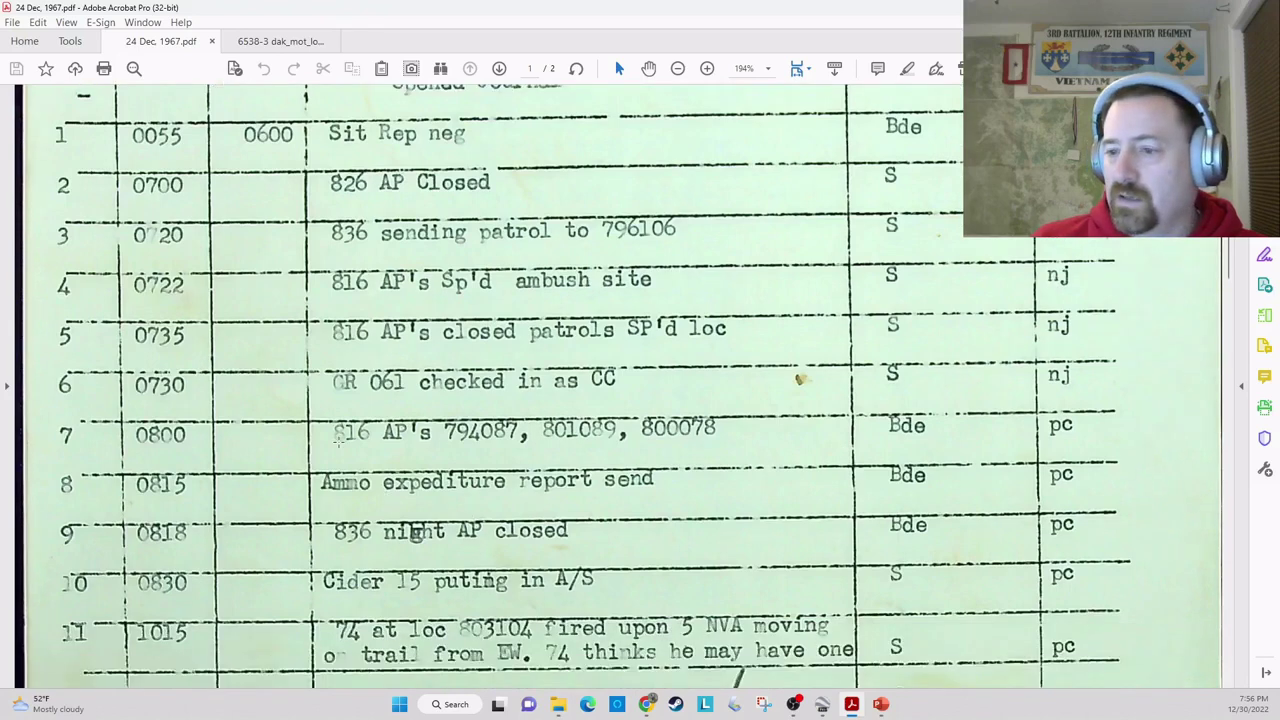
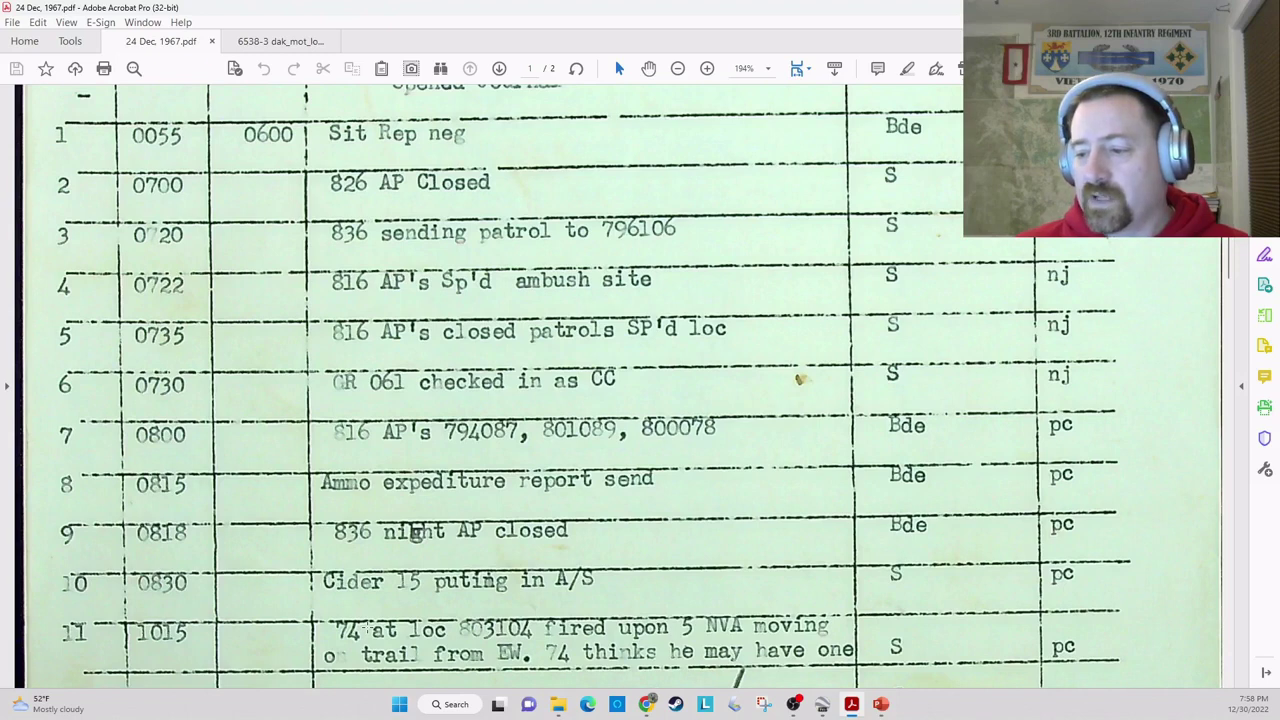
- Capture a screen snip of journal entries 11 to 14
{"action": "scroll", "coordinate": [381, 600], "scroll_direction": "down", "scroll_amount": 3}
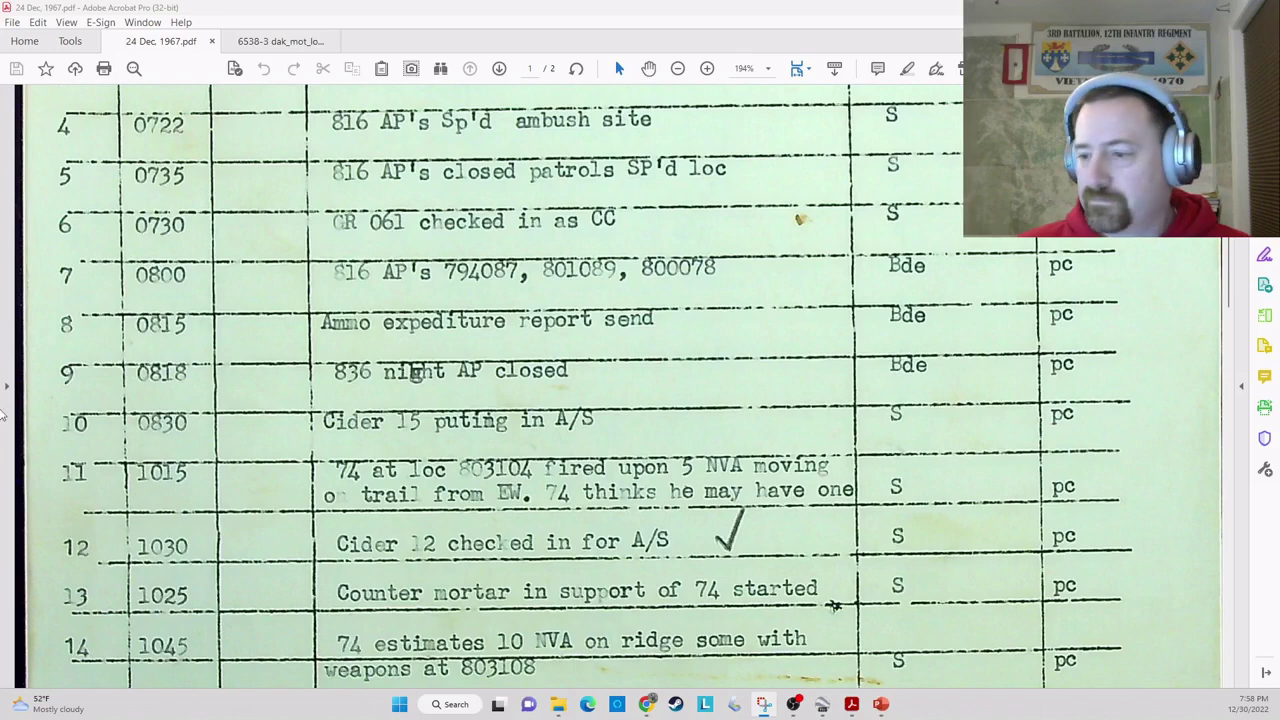
{"action": "key", "text": "super+shift+s"}
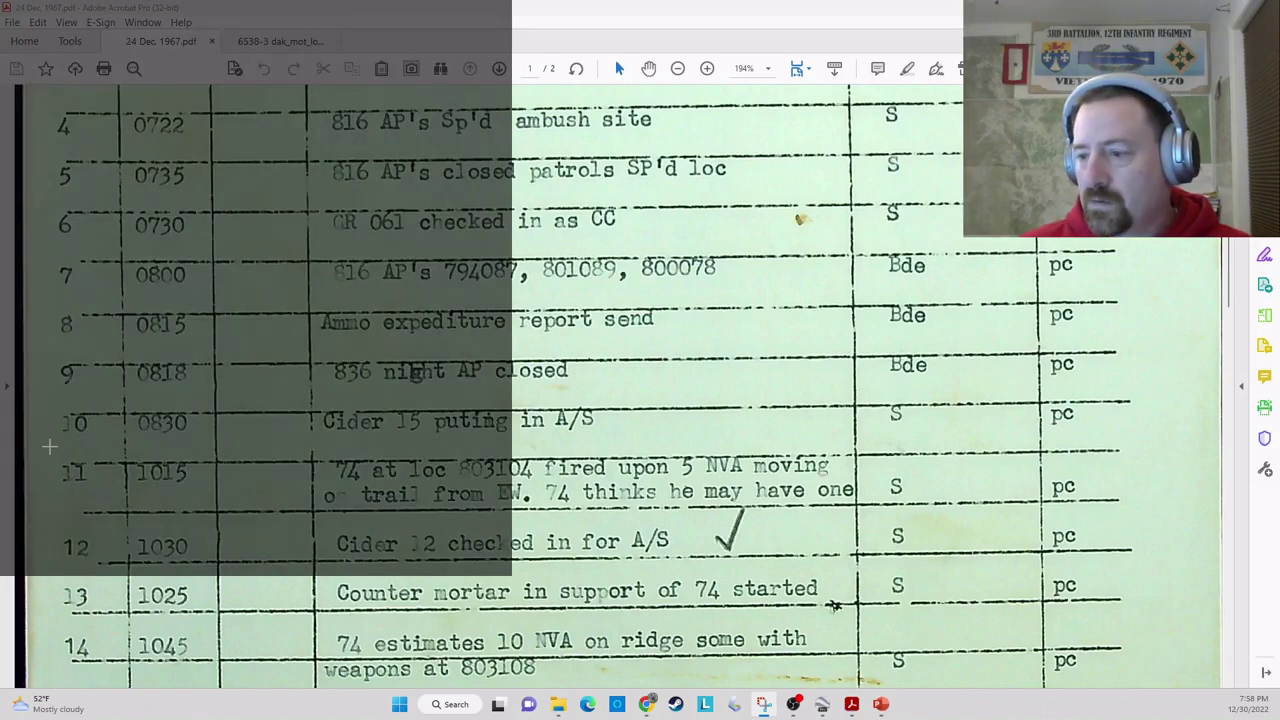
{"action": "left_click_drag", "start_coordinate": [50, 446], "coordinate": [617, 608]}
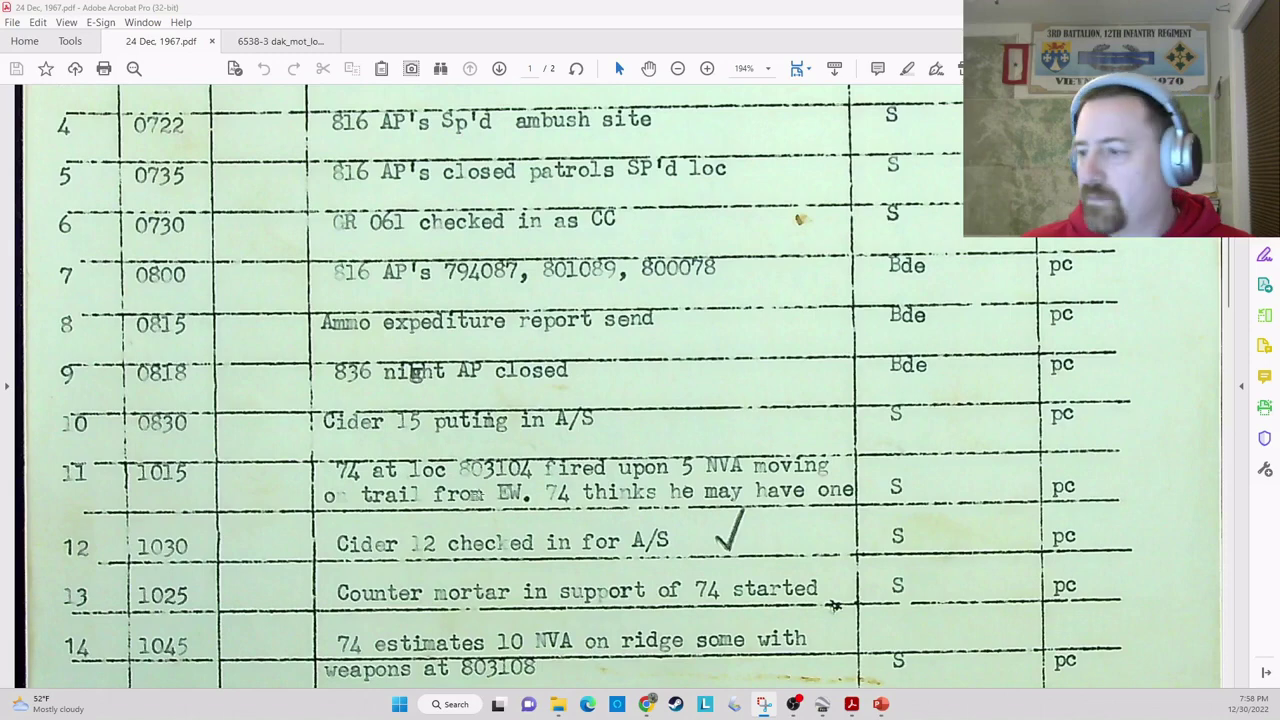
- Switch to PowerPoint, duplicate the red marker near the crossing of lines 80 and 09, and fill the copy with yellow
{"action": "left_click", "coordinate": [880, 704]}
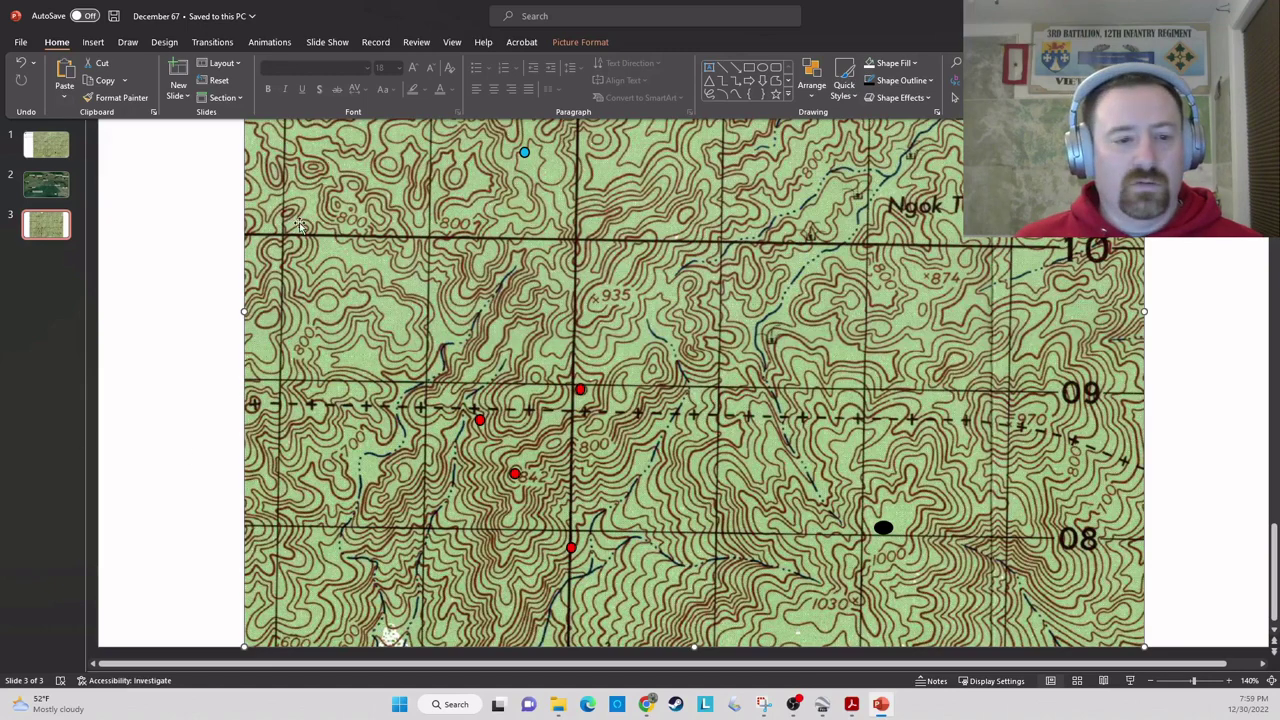
{"action": "left_click", "coordinate": [580, 390]}
{"action": "key", "text": "ctrl+c"}
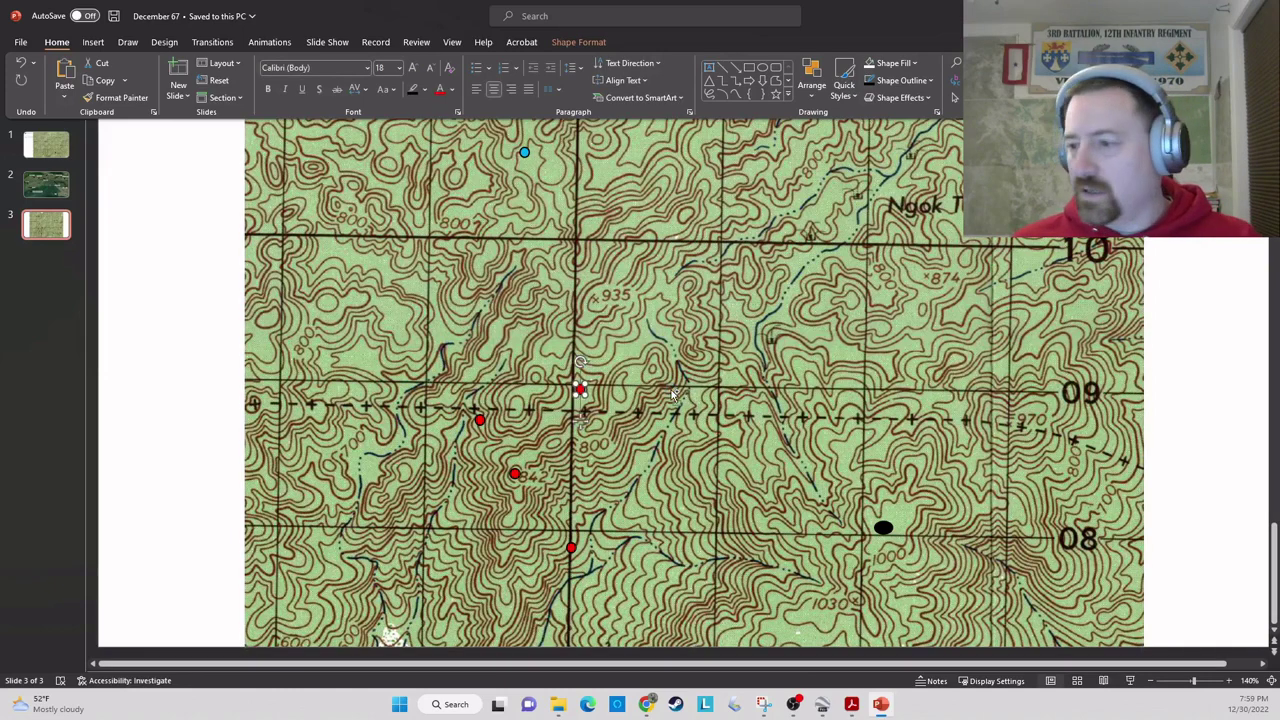
{"action": "key", "text": "ctrl+v"}
{"action": "left_click_drag", "start_coordinate": [597, 401], "coordinate": [763, 305]}
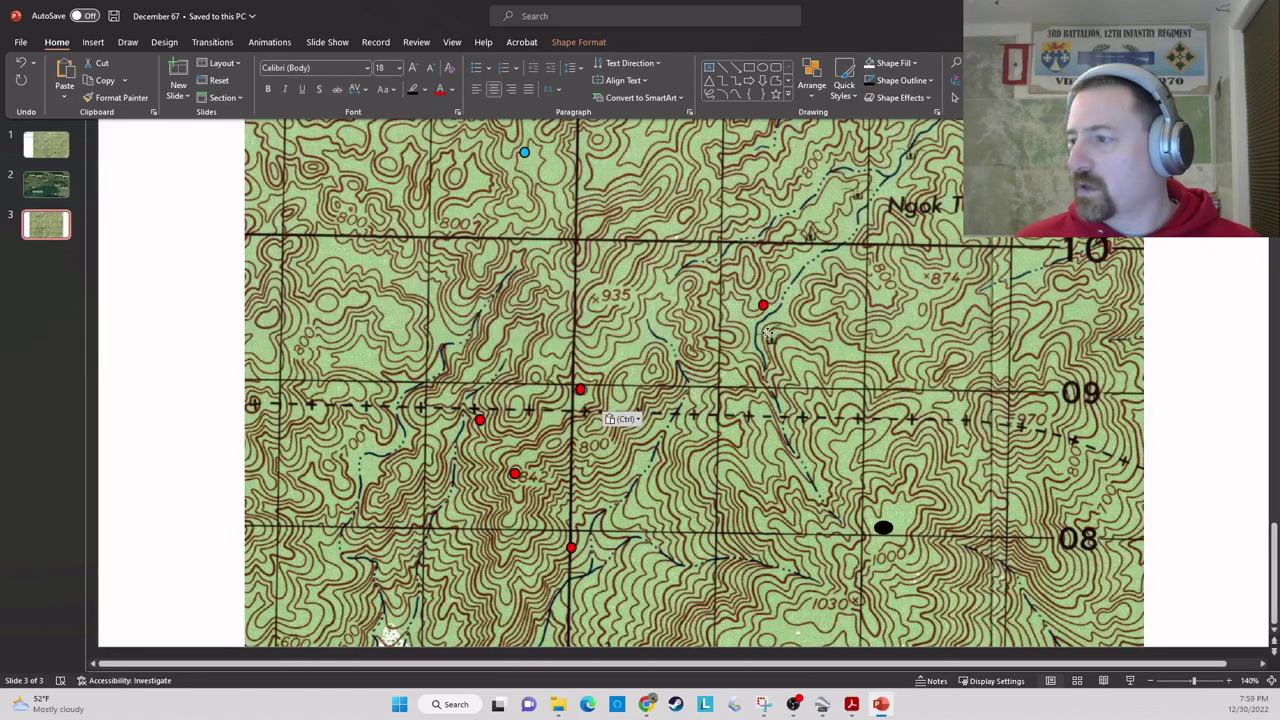
{"action": "left_click", "coordinate": [914, 64]}
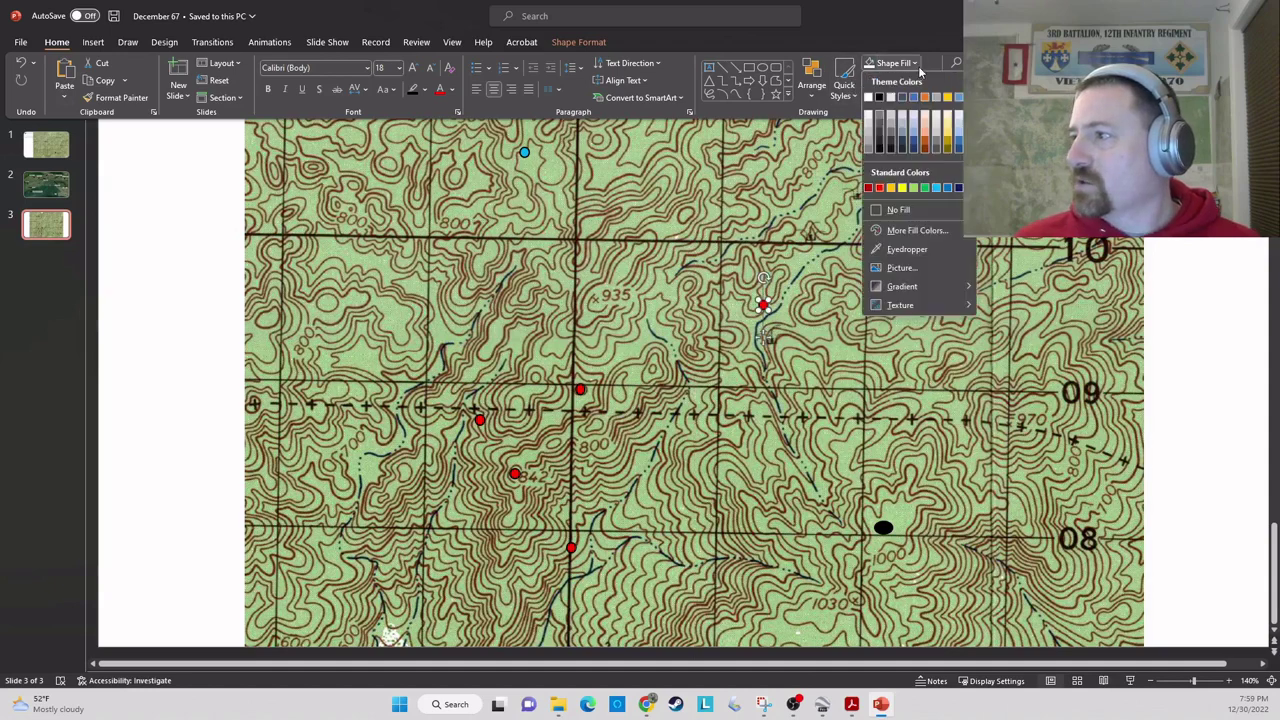
{"action": "left_click", "coordinate": [907, 189]}
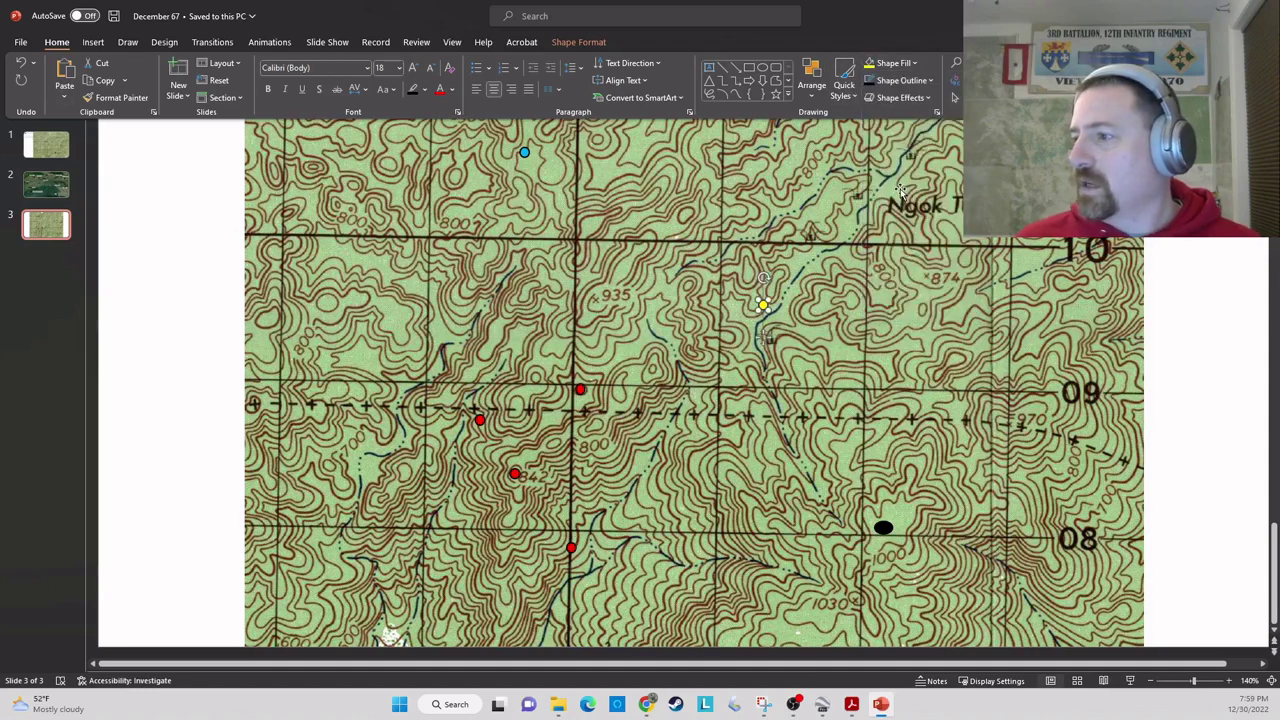
- Move the yellow marker to grid 803104, east of line 80 and north of the 10 grid line
{"action": "left_click_drag", "start_coordinate": [763, 335], "coordinate": [797, 257]}
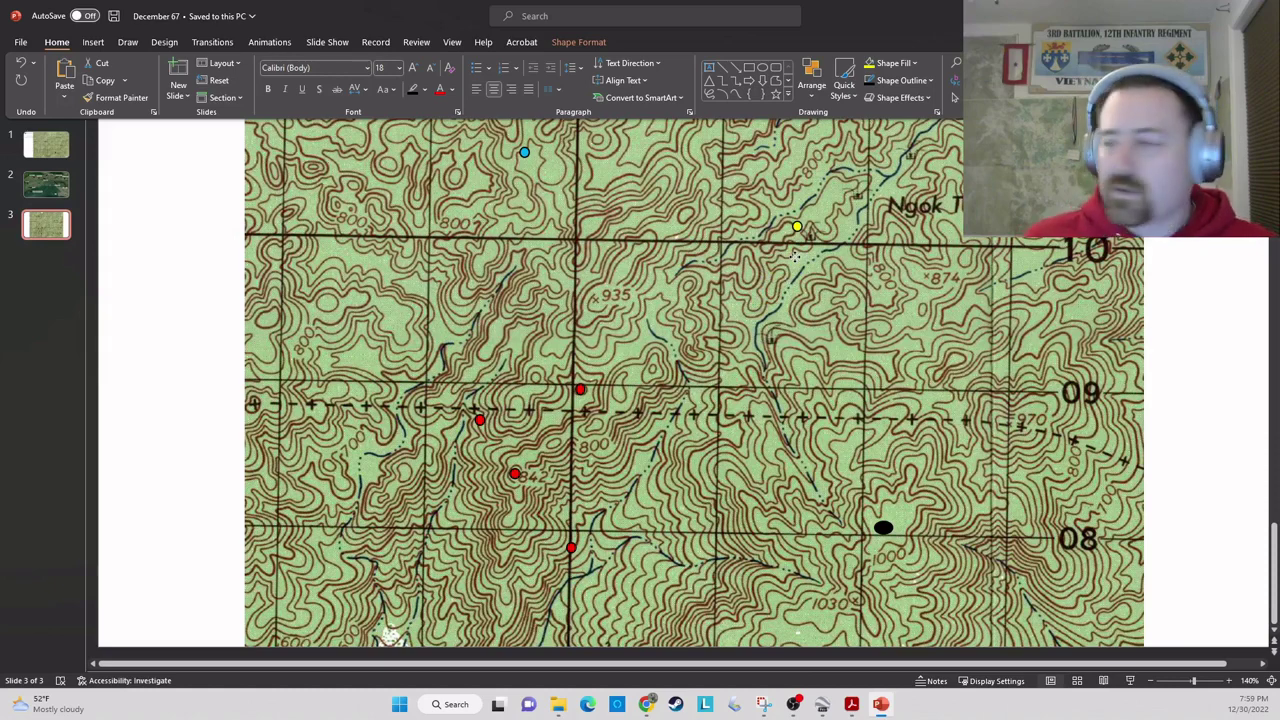
{"action": "left_click_drag", "start_coordinate": [795, 257], "coordinate": [612, 210]}
{"action": "left_click", "coordinate": [742, 260]}
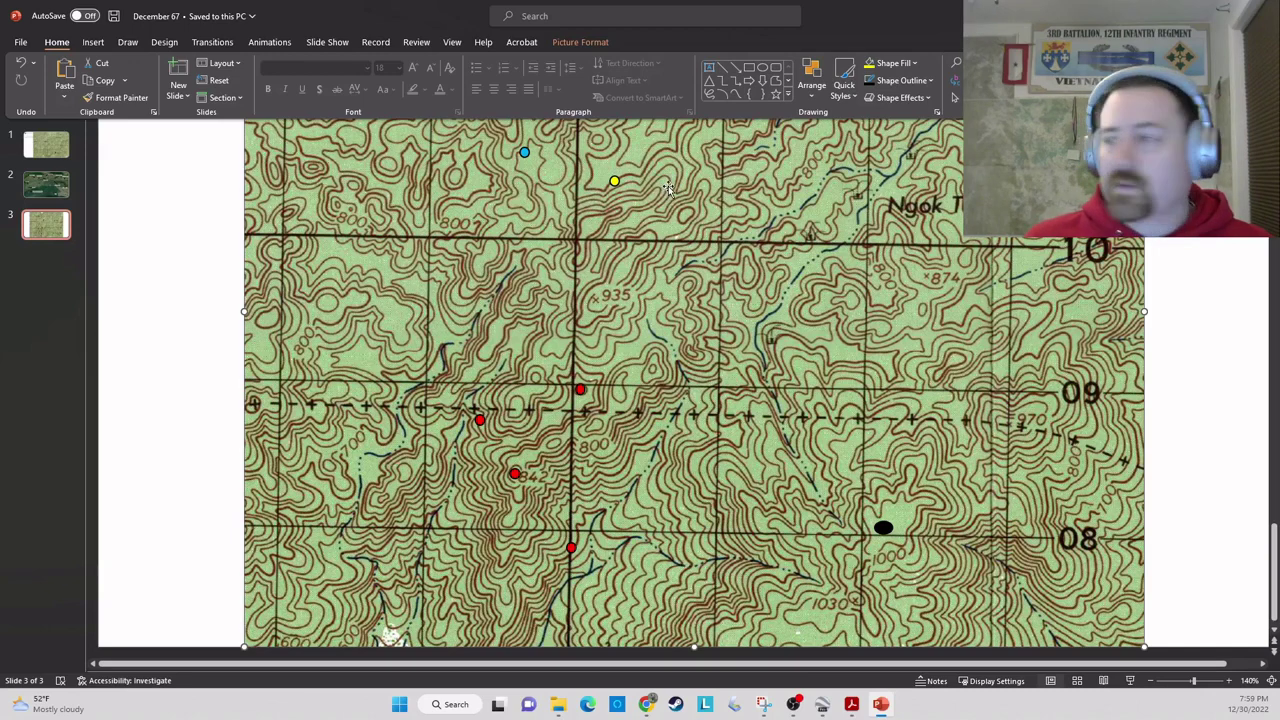
- Draw a short slanted line just below the yellow marker, rising from southwest to northeast between line 80 and the next grid line east
{"action": "left_click", "coordinate": [723, 70]}
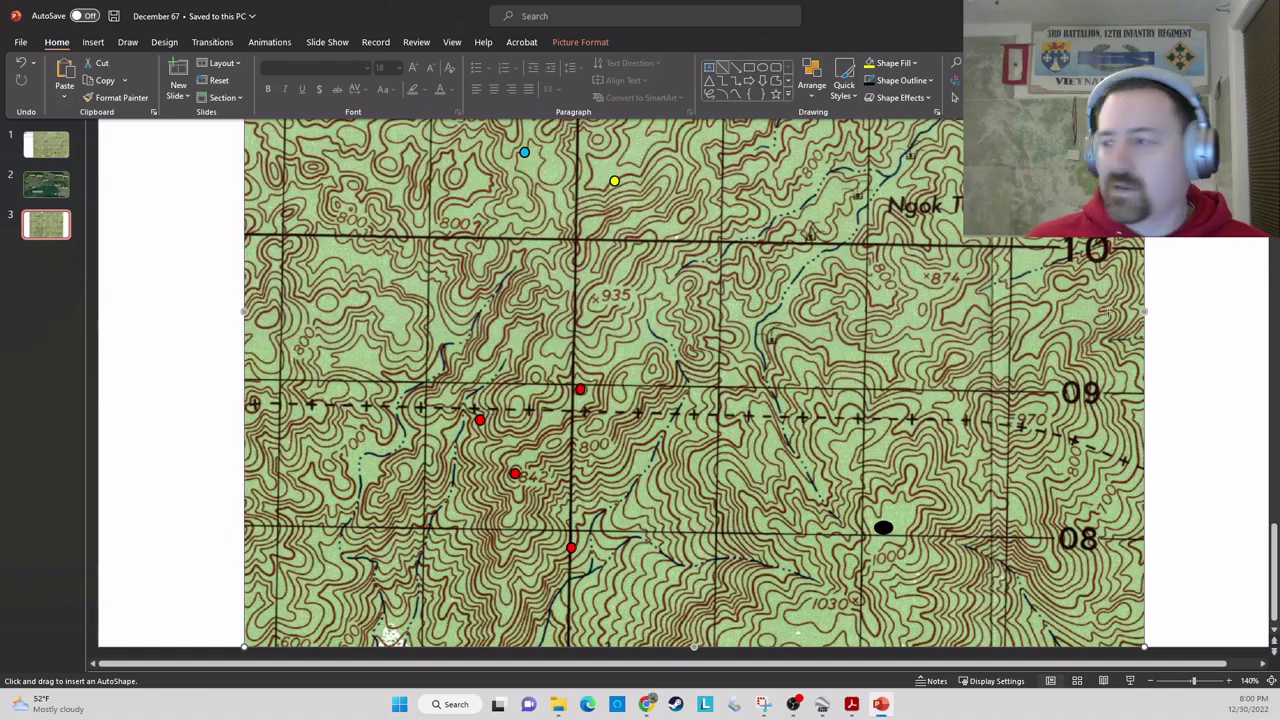
{"action": "left_click", "coordinate": [1229, 681]}
{"action": "scroll", "coordinate": [890, 383], "scroll_direction": "up", "scroll_amount": 4}
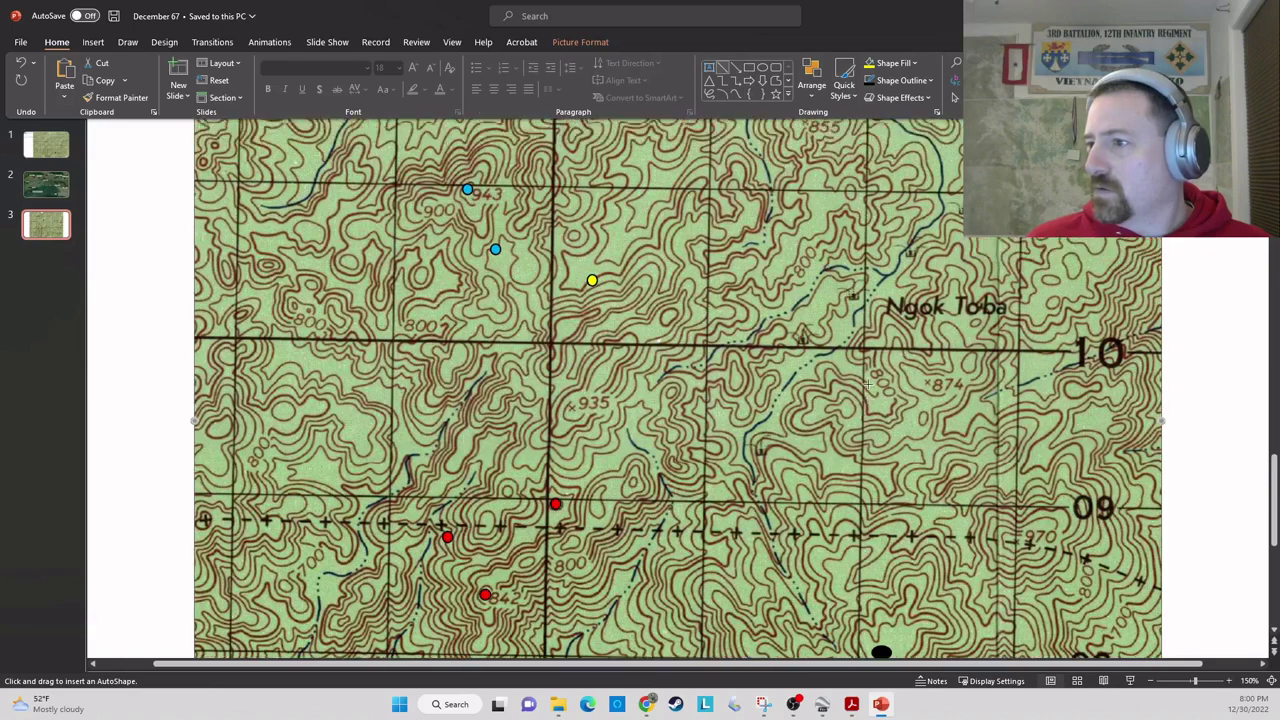
{"action": "scroll", "coordinate": [868, 385], "scroll_direction": "up", "scroll_amount": 1}
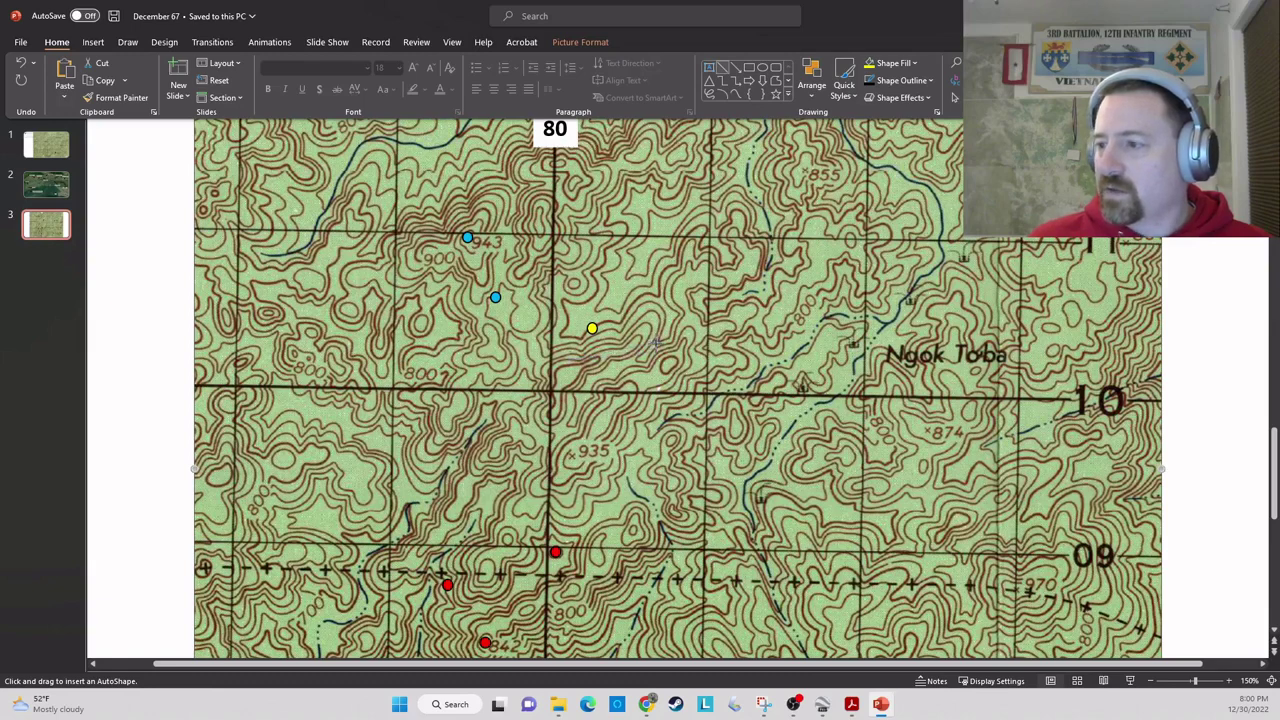
{"action": "left_click_drag", "start_coordinate": [655, 338], "coordinate": [572, 363]}
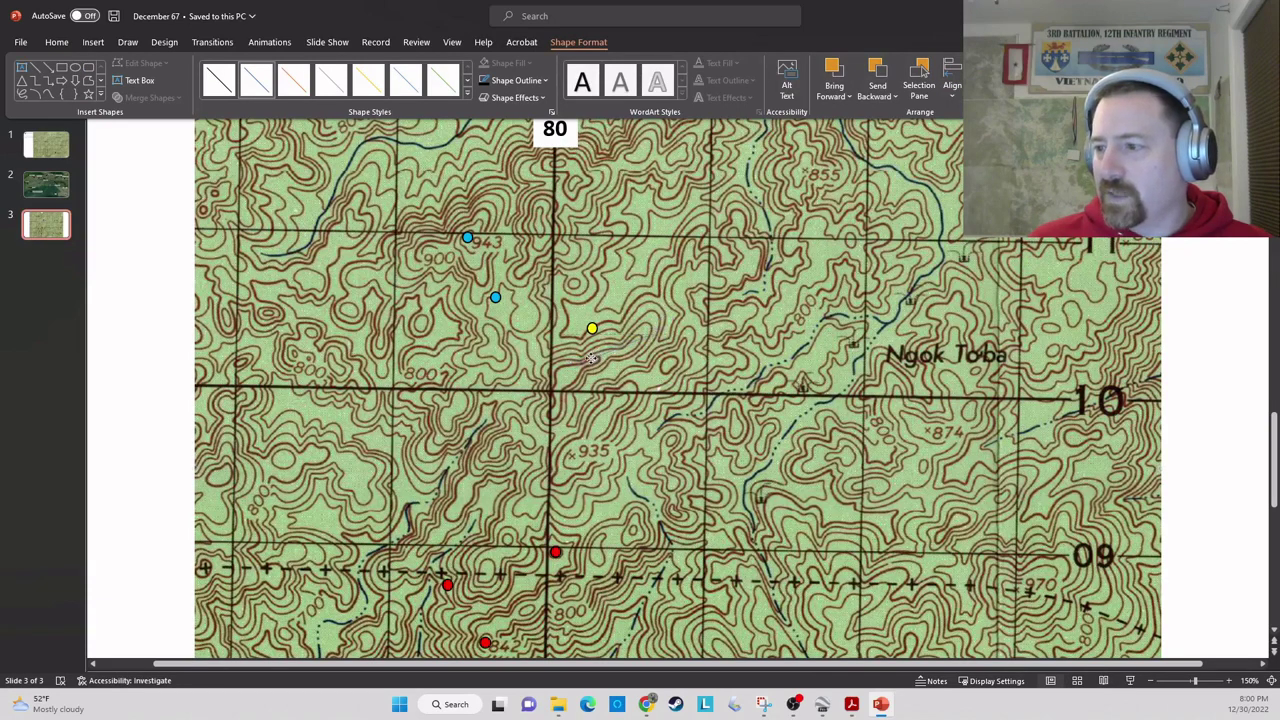
- Format the slanted line below the yellow marker with a 3 pt weight and a black outline
{"action": "left_click", "coordinate": [591, 360]}
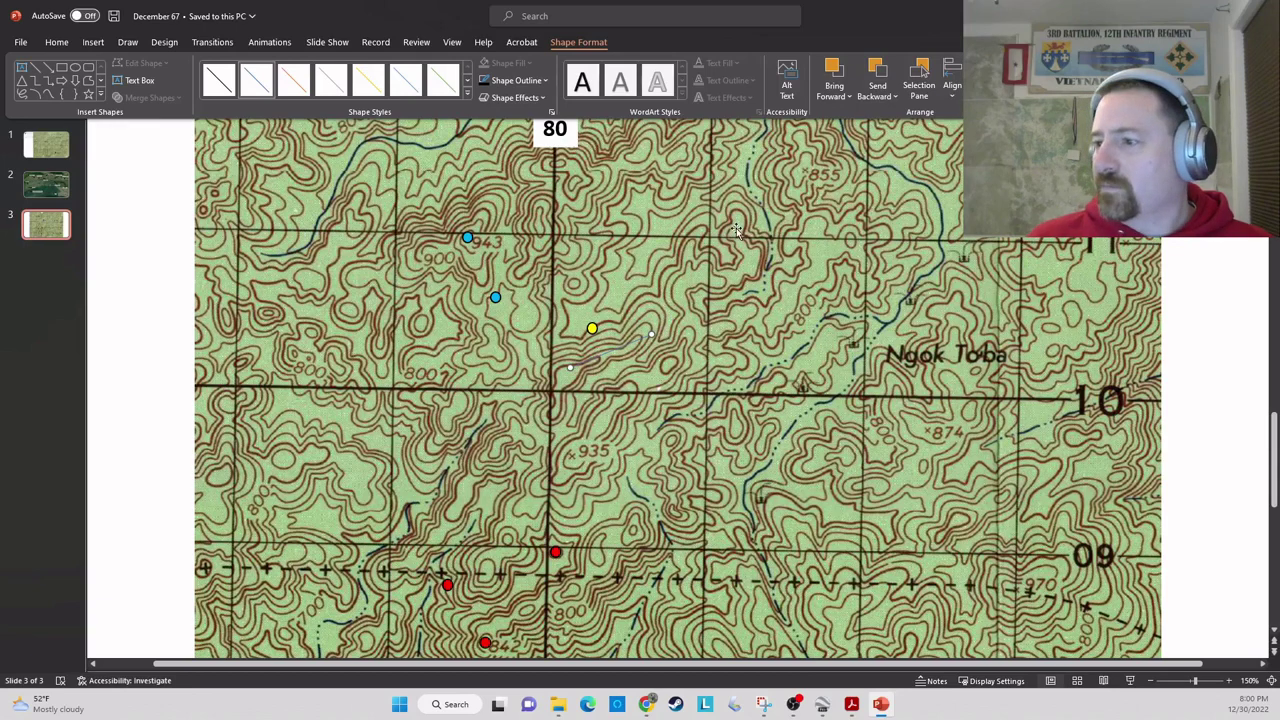
{"action": "left_click", "coordinate": [545, 82]}
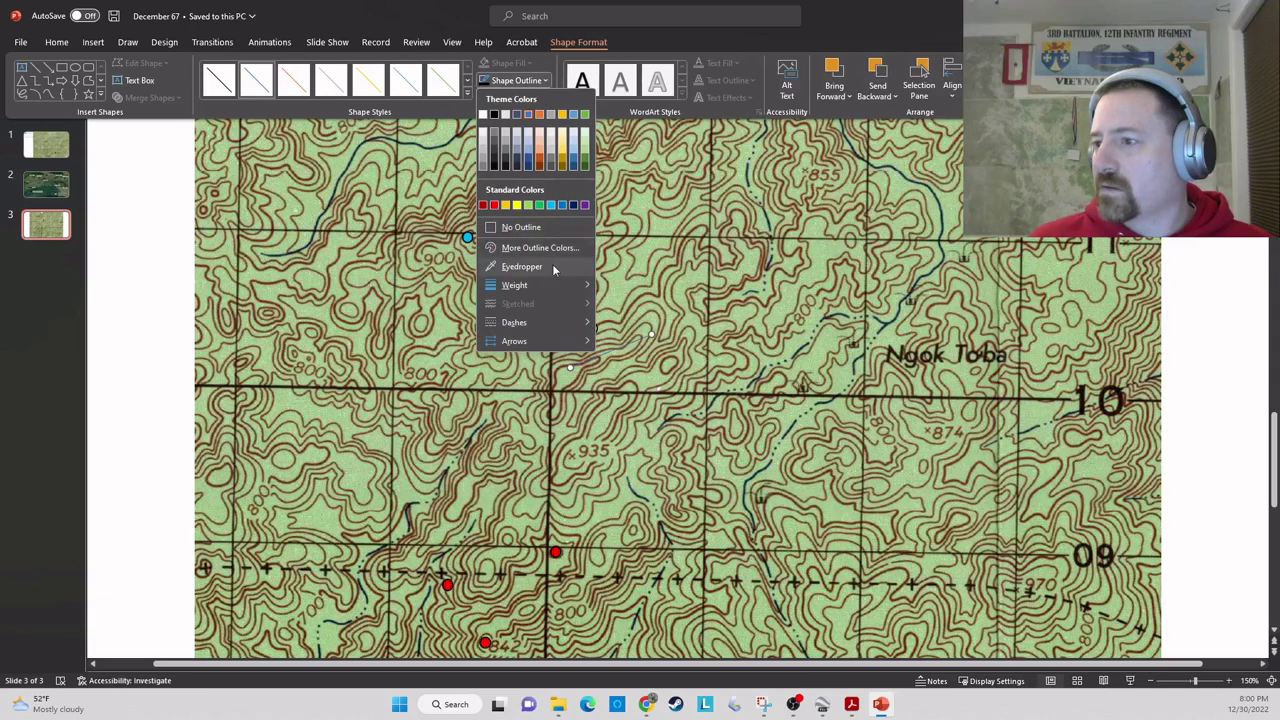
{"action": "mouse_move", "coordinate": [570, 286]}
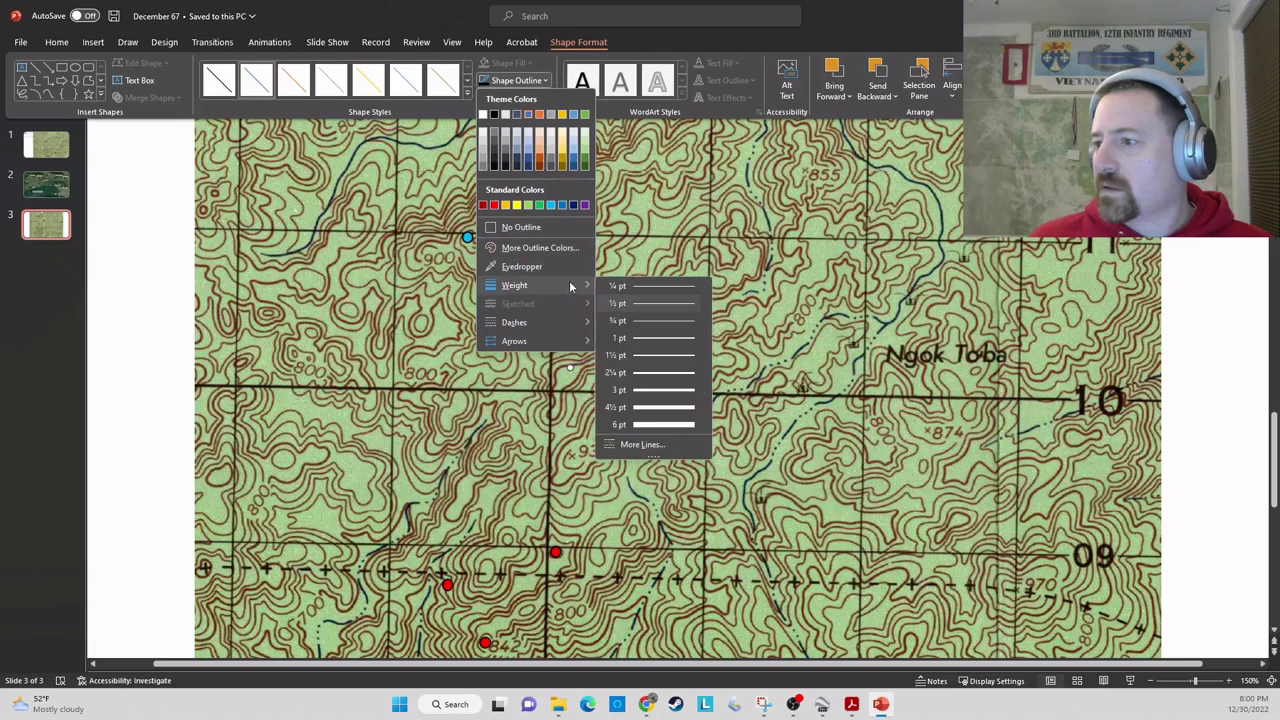
{"action": "left_click", "coordinate": [655, 387]}
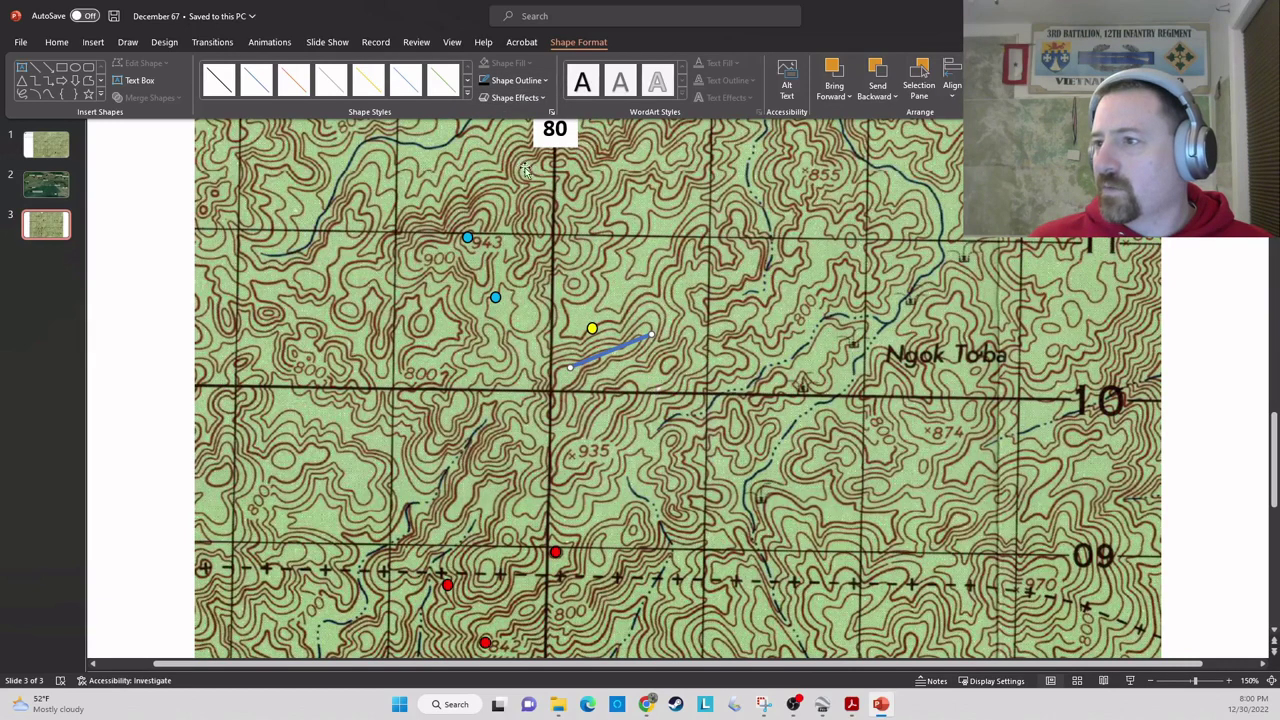
{"action": "left_click", "coordinate": [545, 80]}
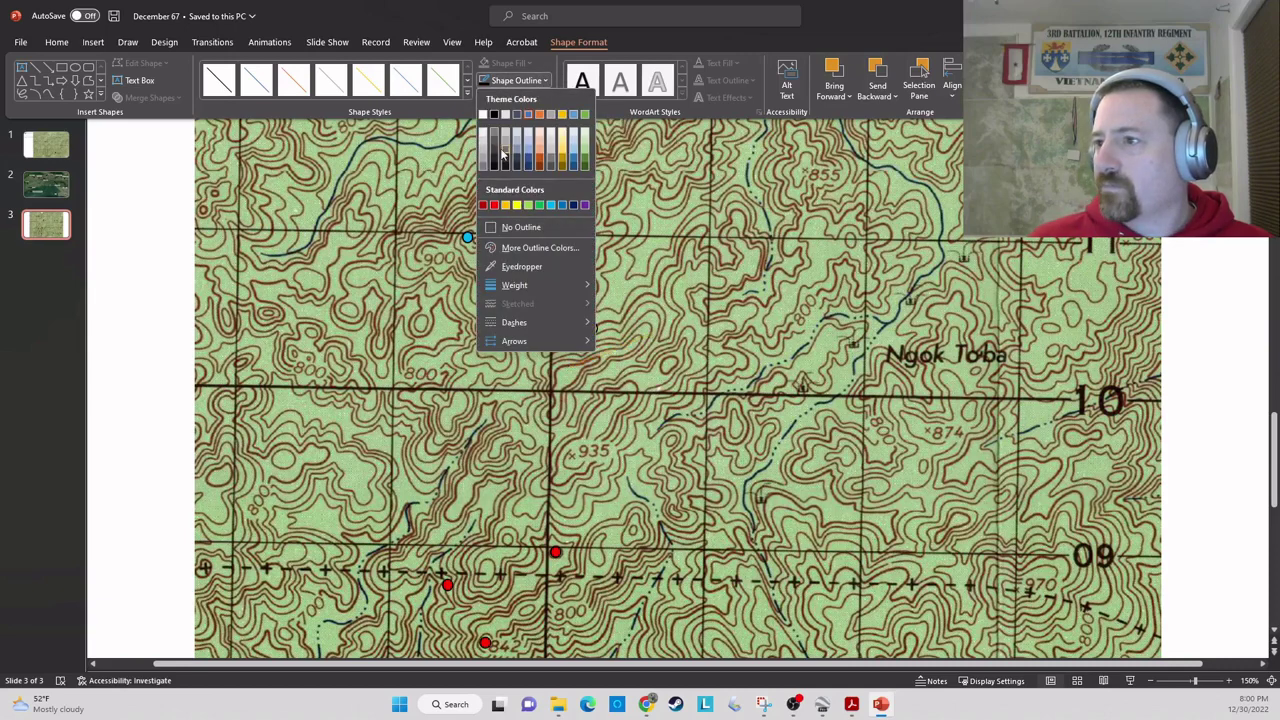
{"action": "left_click", "coordinate": [495, 117]}
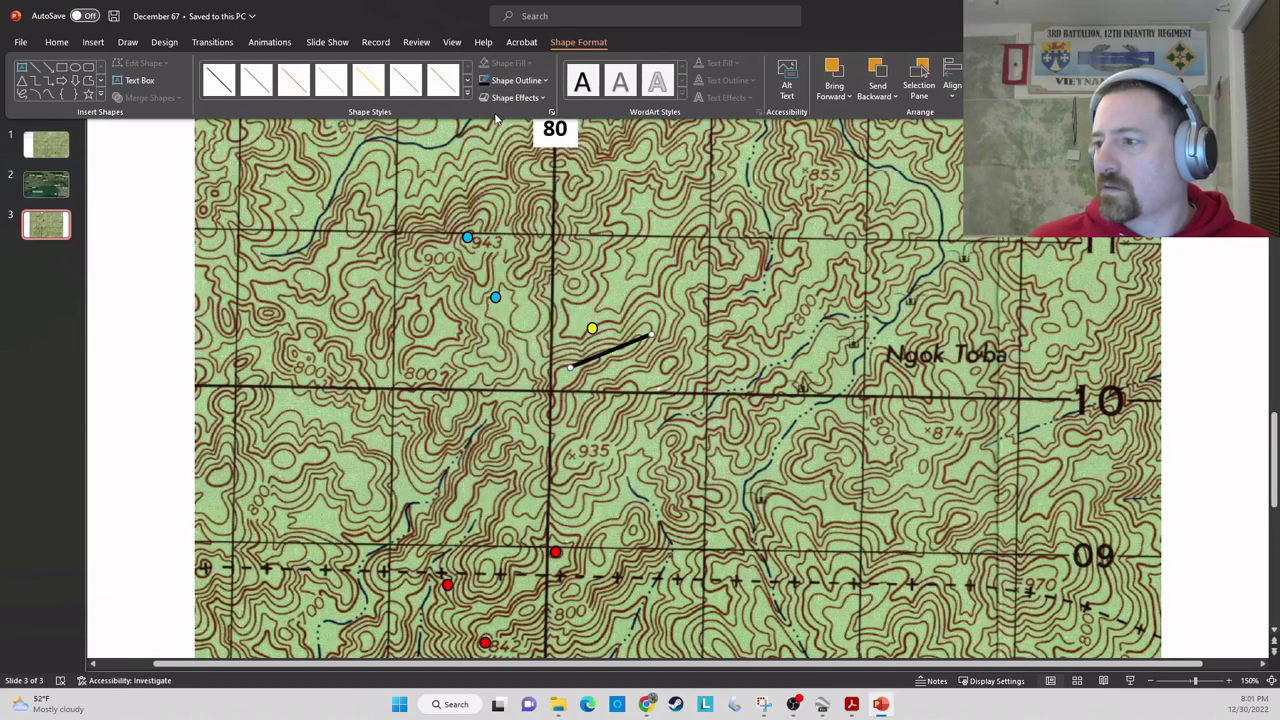
{"action": "left_click", "coordinate": [694, 366]}
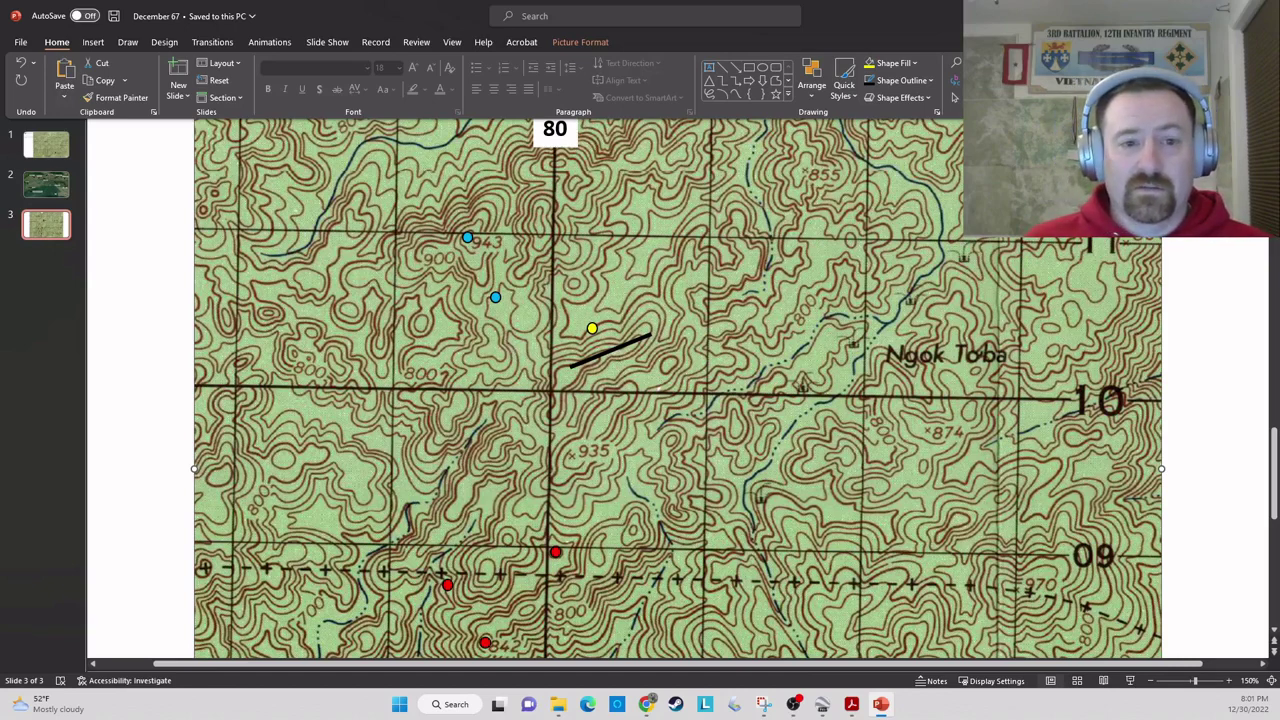
- Switch to the Snipping Tool capture of journal entries 11 to 14 and move its window fully into view over the map
{"action": "key", "text": "alt+Tab"}
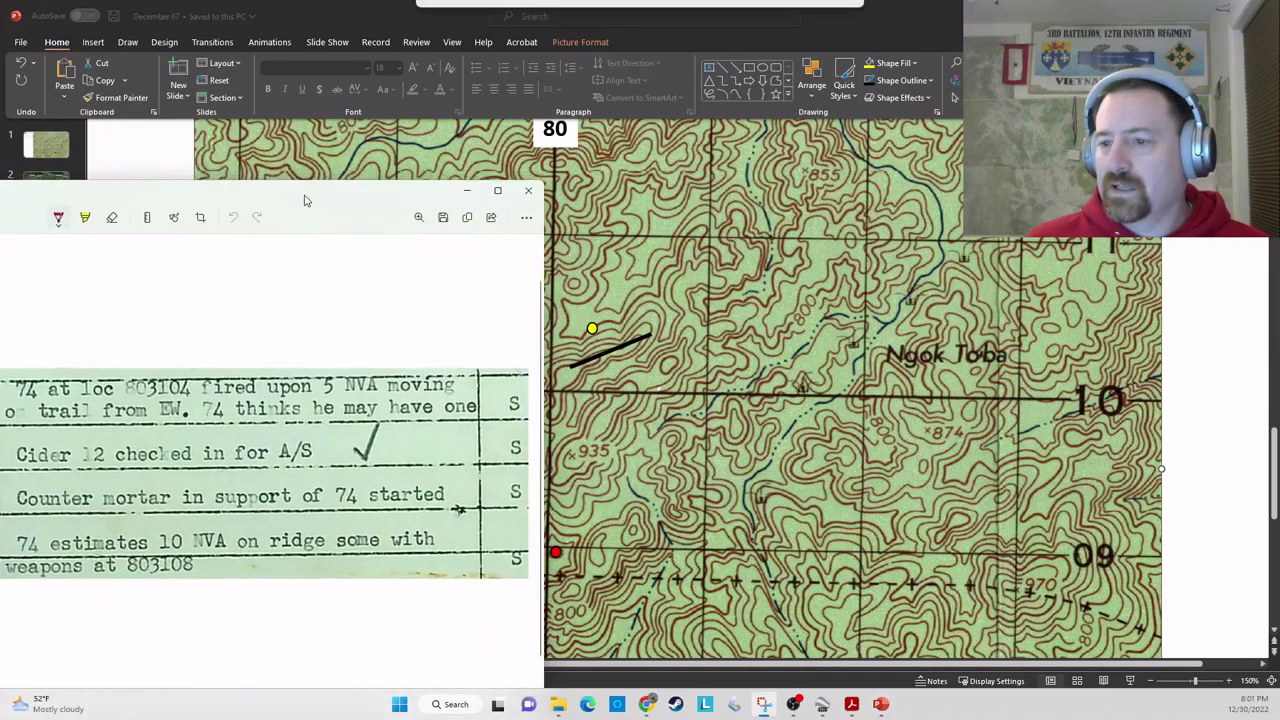
{"action": "left_click_drag", "start_coordinate": [306, 200], "coordinate": [617, 172]}
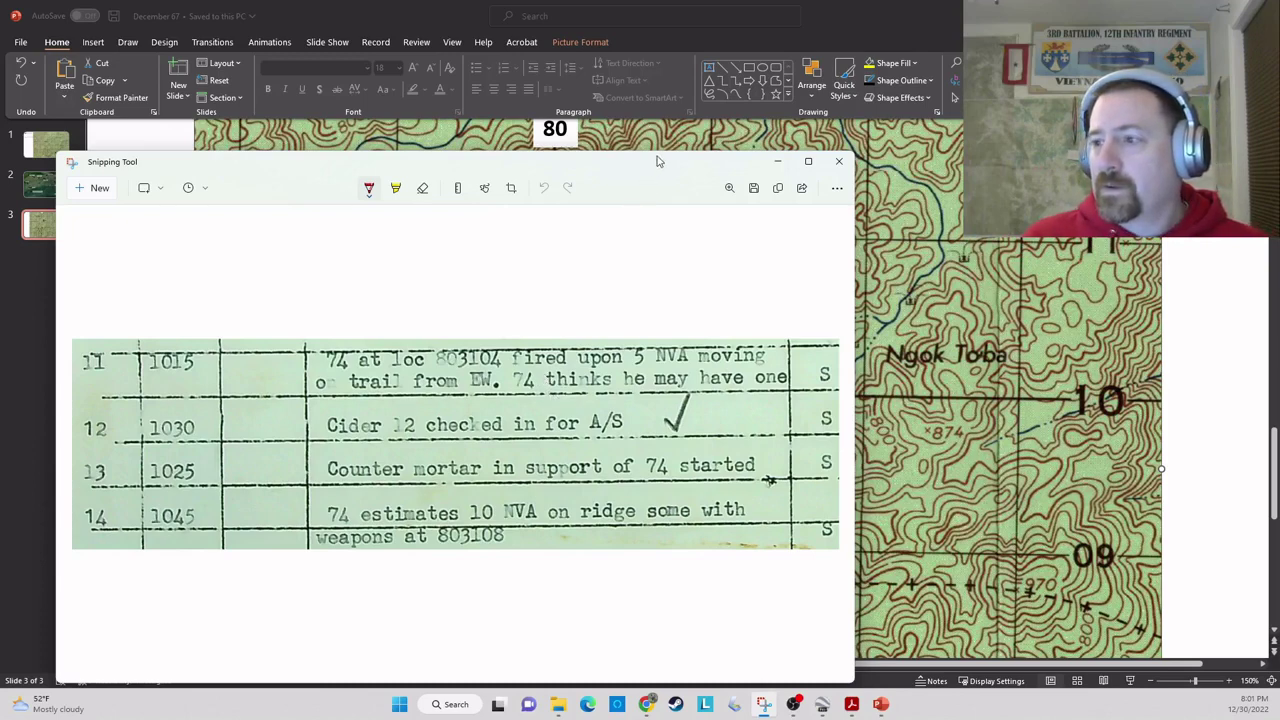
- Put the journal capture away and examine the map terrain between the slanted line and the black oval marker near the 08 grid line
{"action": "left_click_drag", "start_coordinate": [657, 161], "coordinate": [652, 163]}
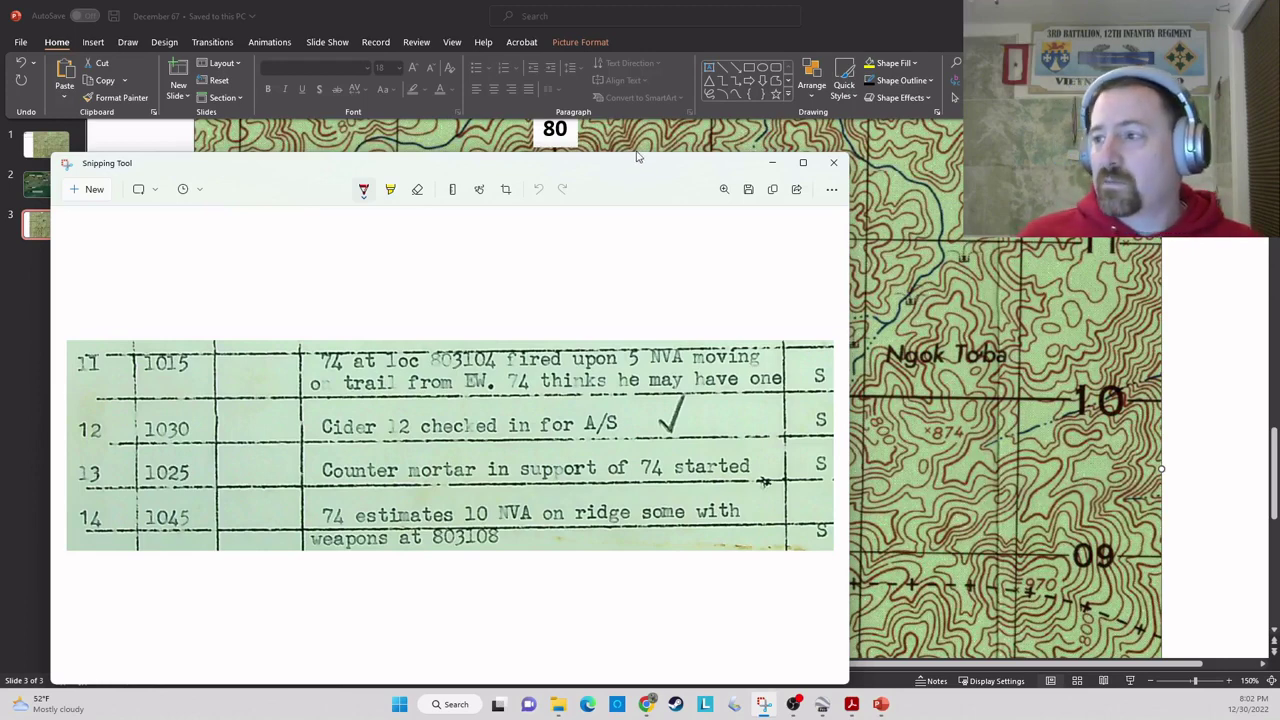
{"action": "key", "text": "super+Down"}
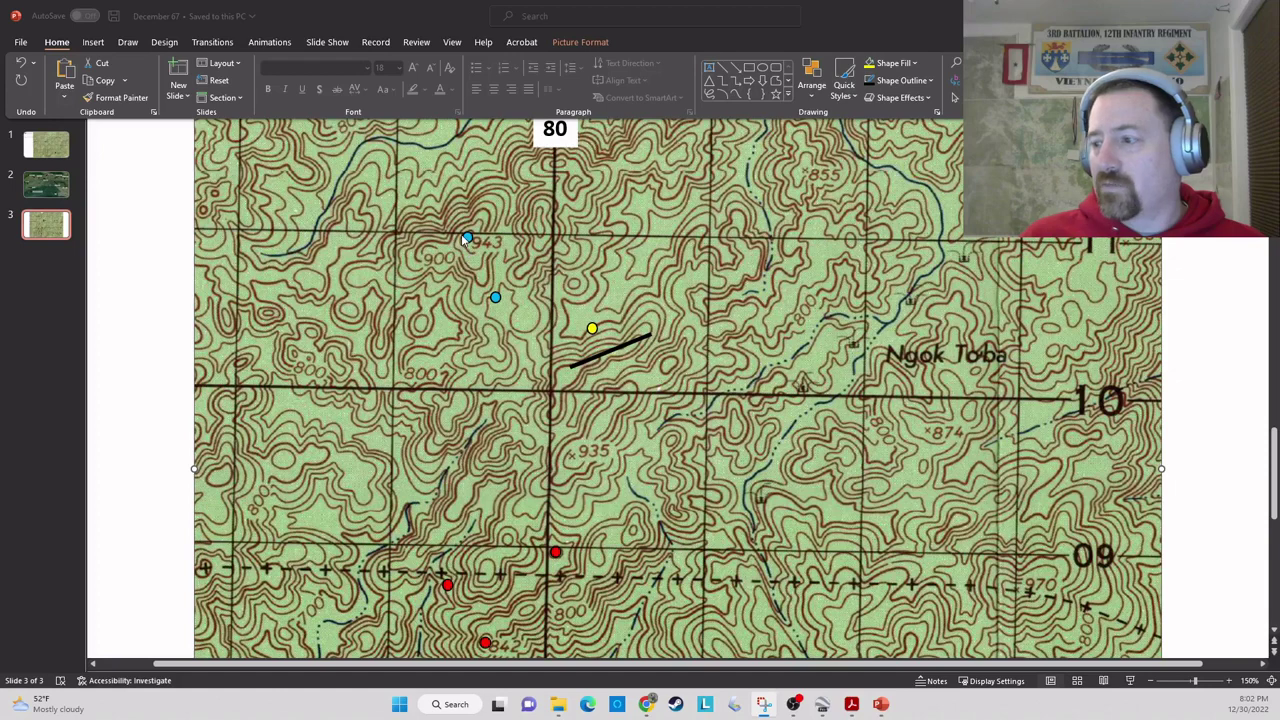
{"action": "scroll", "coordinate": [760, 526], "scroll_direction": "down", "scroll_amount": 3}
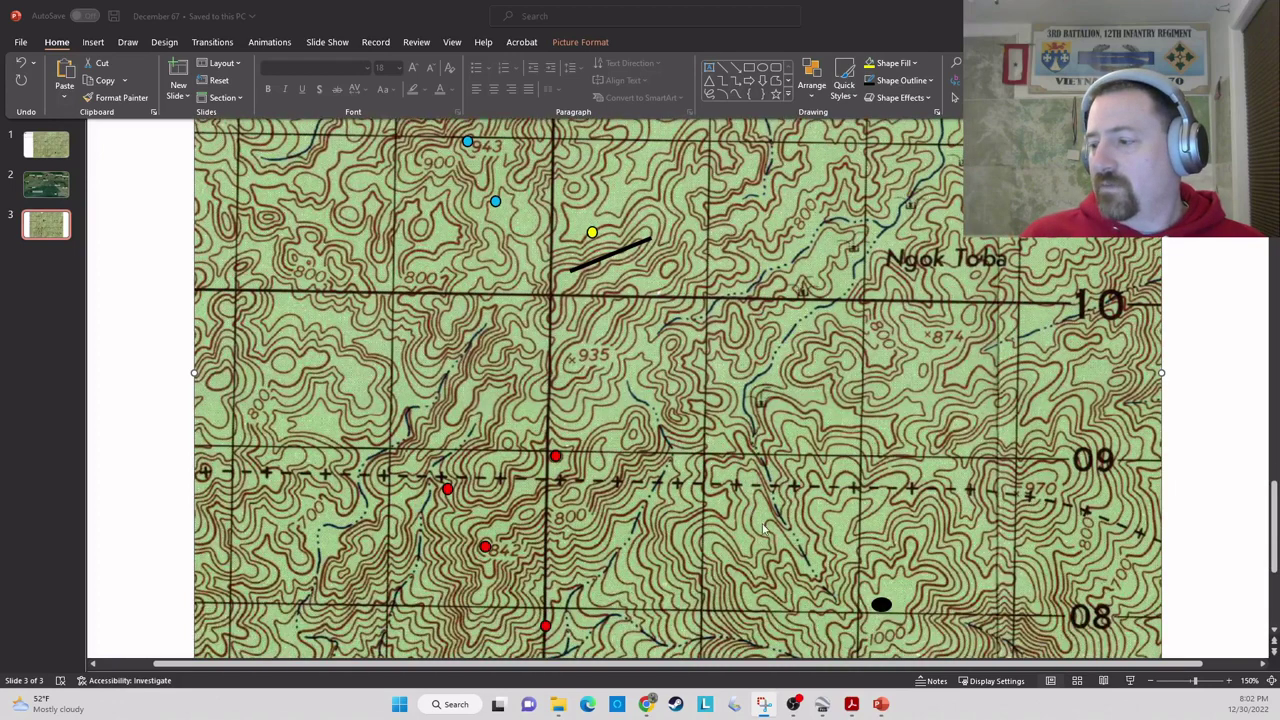
{"action": "scroll", "coordinate": [885, 612], "scroll_direction": "up", "scroll_amount": 2}
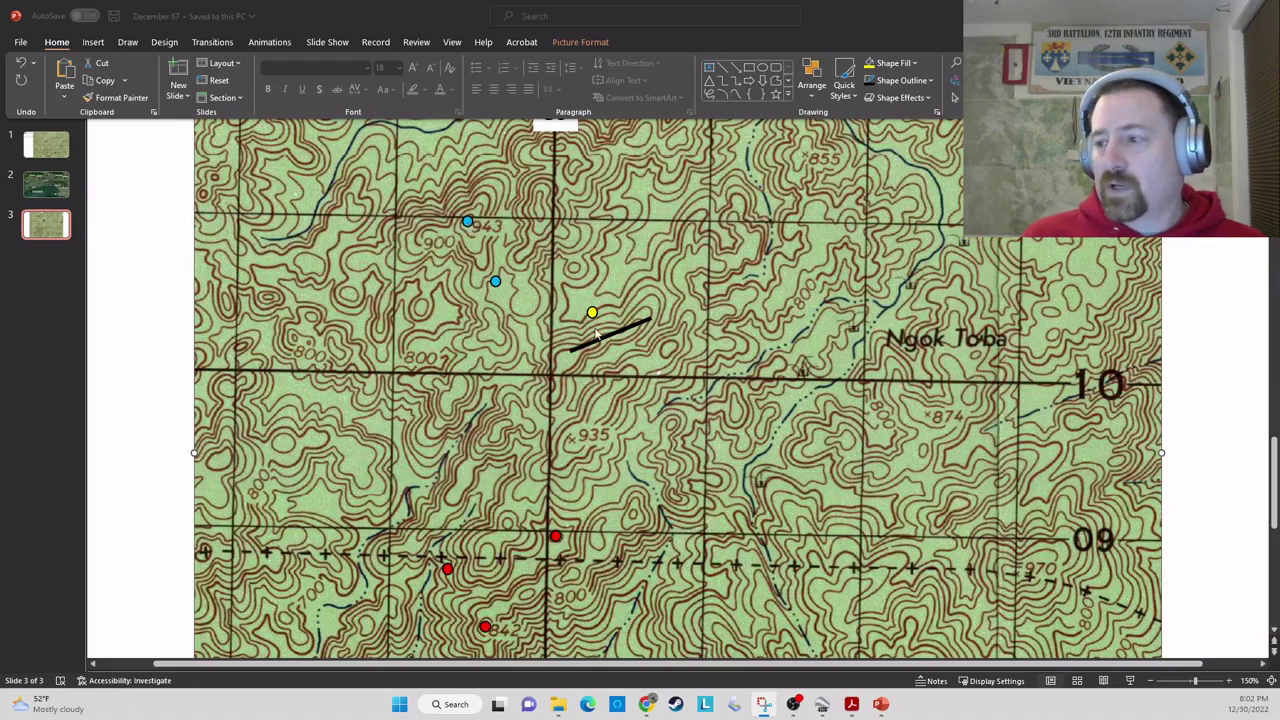
{"action": "scroll", "coordinate": [597, 337], "scroll_direction": "down", "scroll_amount": 2}
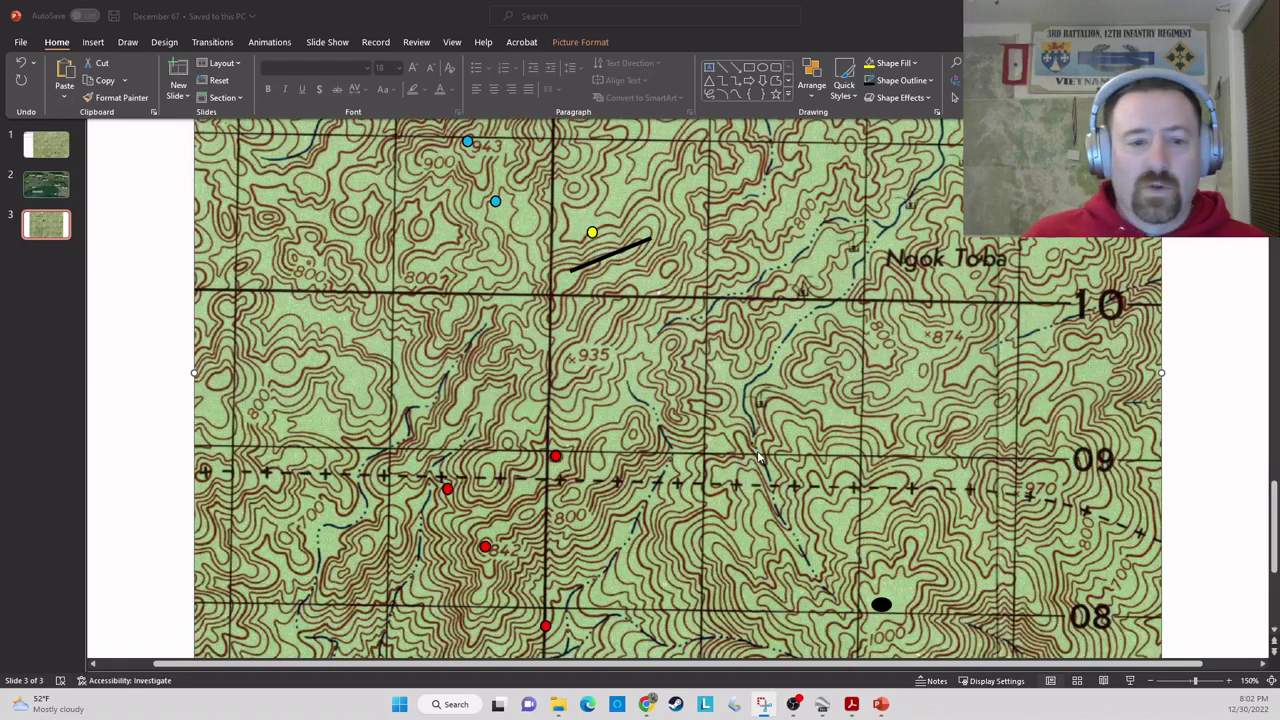
{"action": "scroll", "coordinate": [720, 412], "scroll_direction": "up", "scroll_amount": 1}
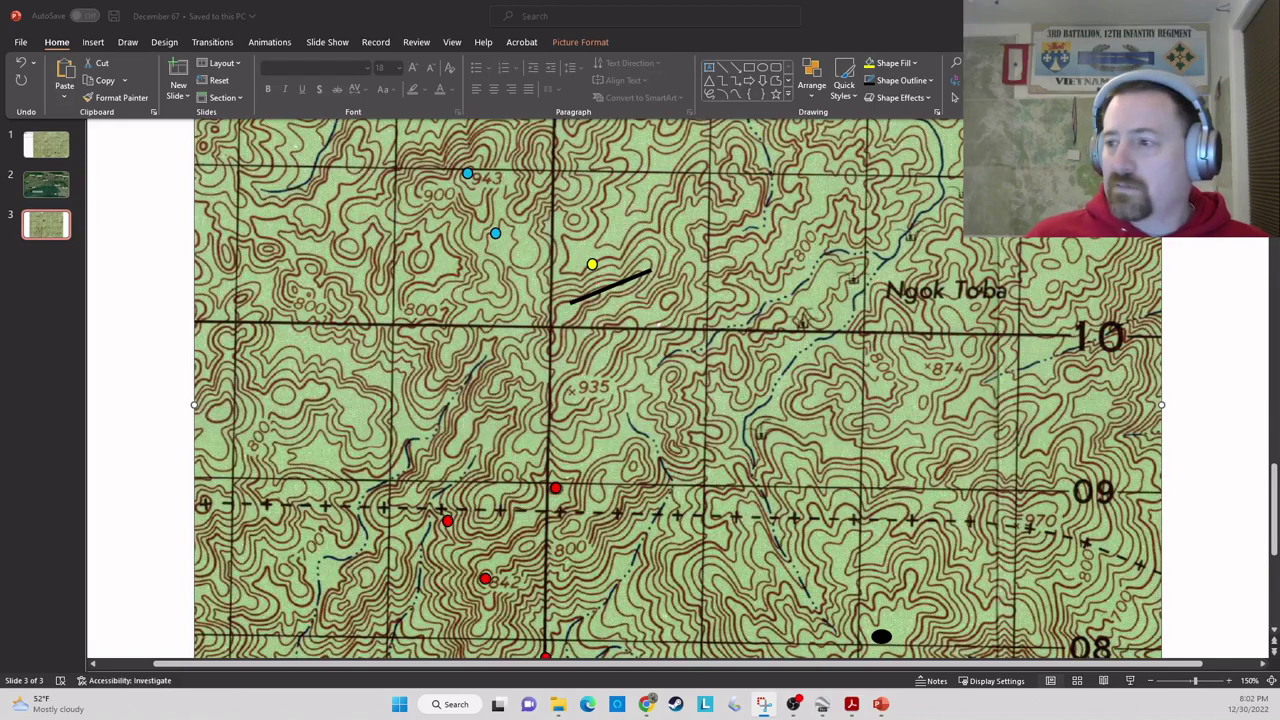
- Move the black line north of the yellow marker, just south of the 11 grid line and east of line 80, and deselect it
{"action": "left_click", "coordinate": [618, 289]}
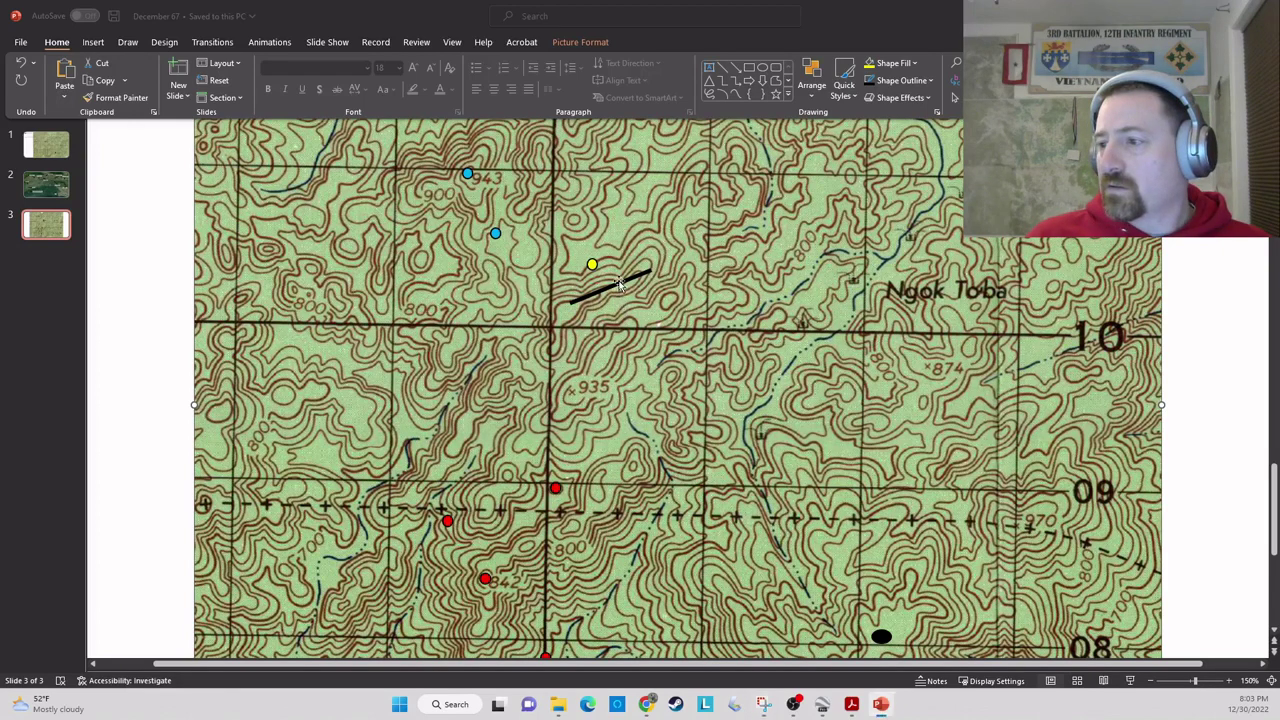
{"action": "left_click", "coordinate": [618, 289]}
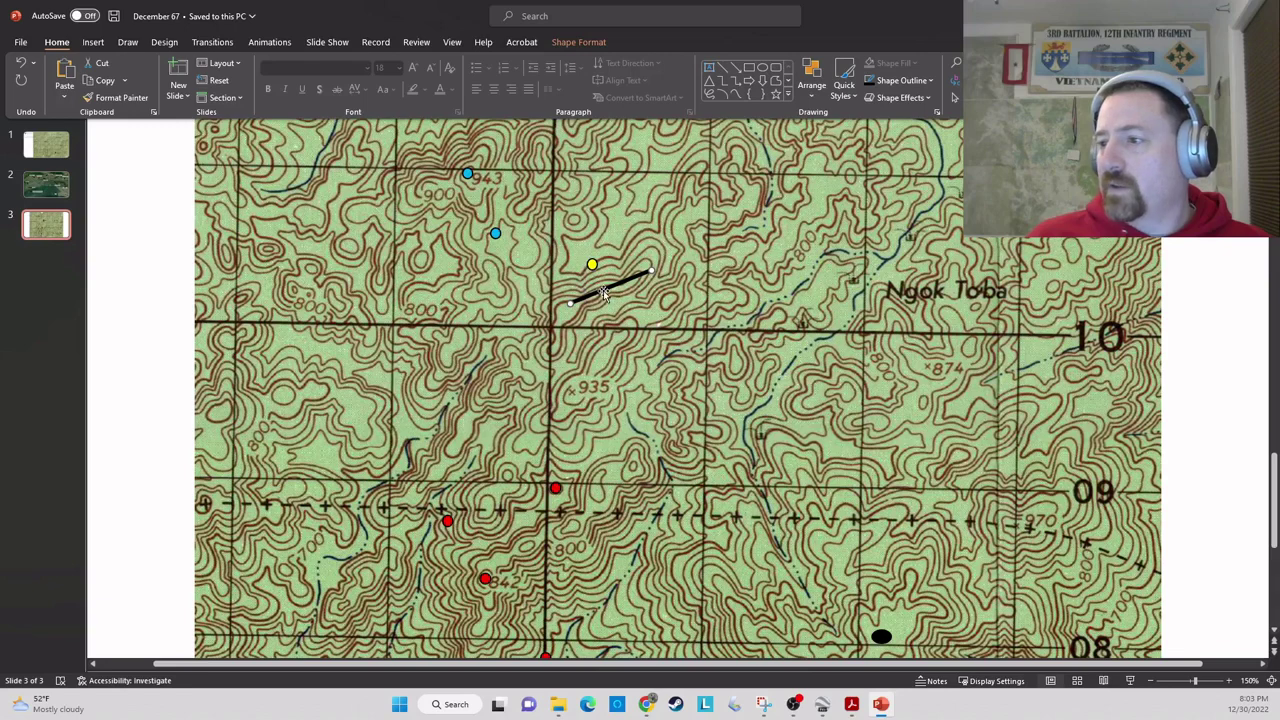
{"action": "left_click_drag", "start_coordinate": [604, 291], "coordinate": [611, 197]}
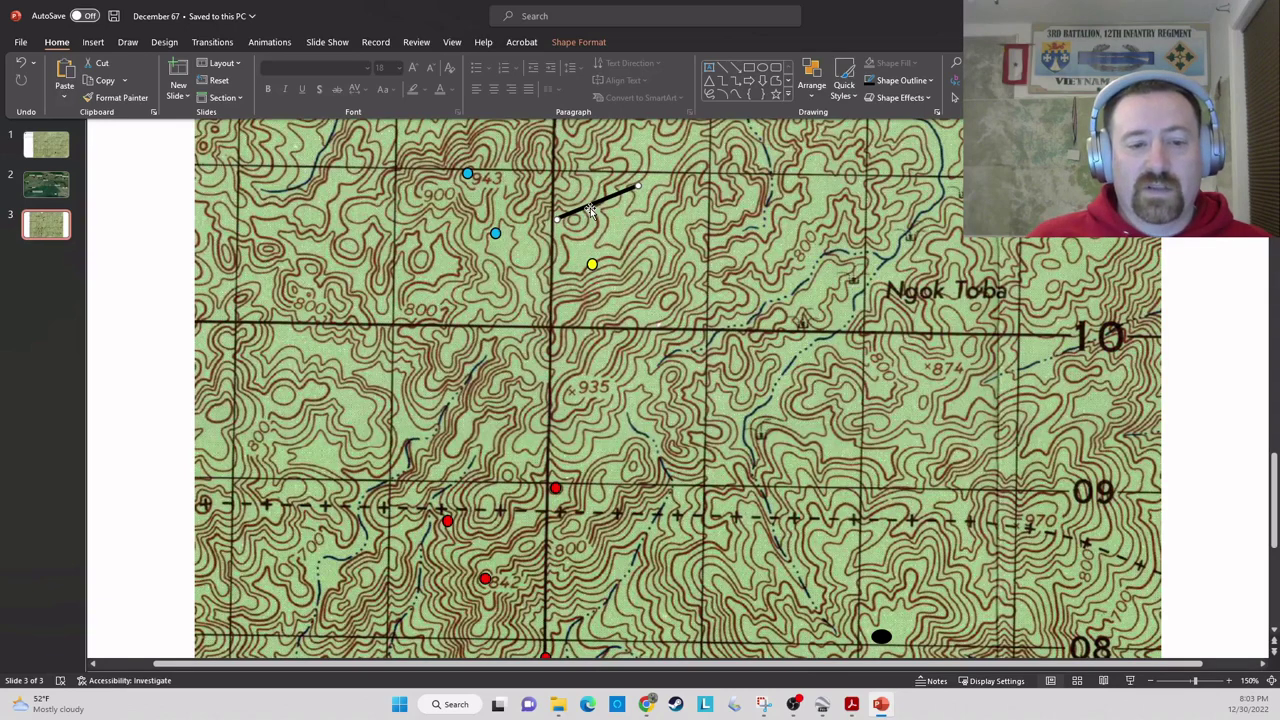
{"action": "left_click_drag", "start_coordinate": [590, 210], "coordinate": [698, 240]}
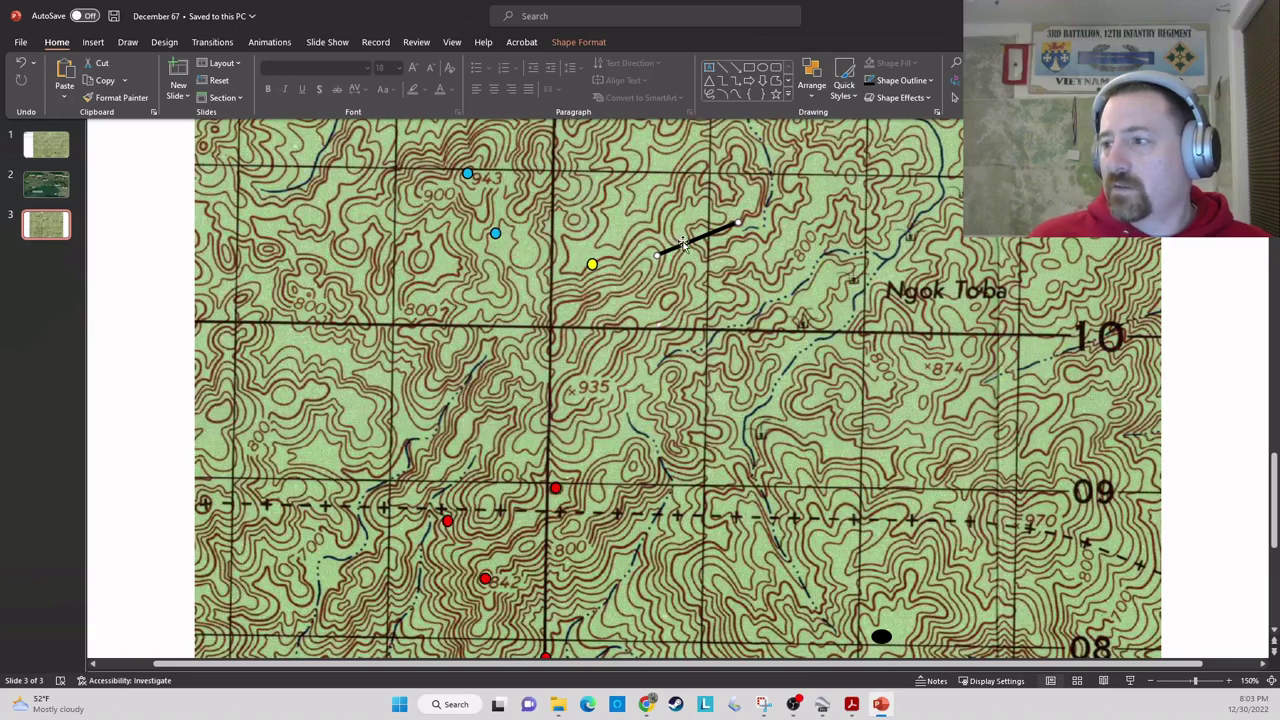
{"action": "left_click_drag", "start_coordinate": [684, 244], "coordinate": [632, 189]}
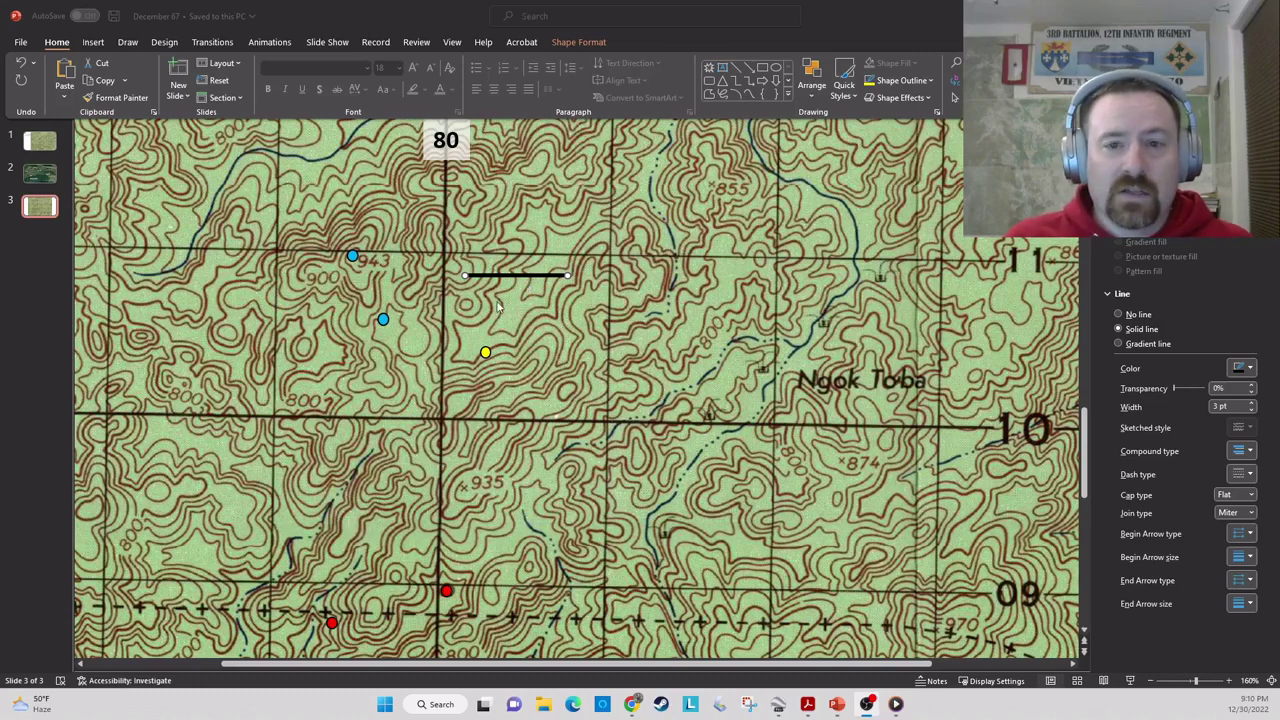
{"action": "left_click", "coordinate": [502, 291]}
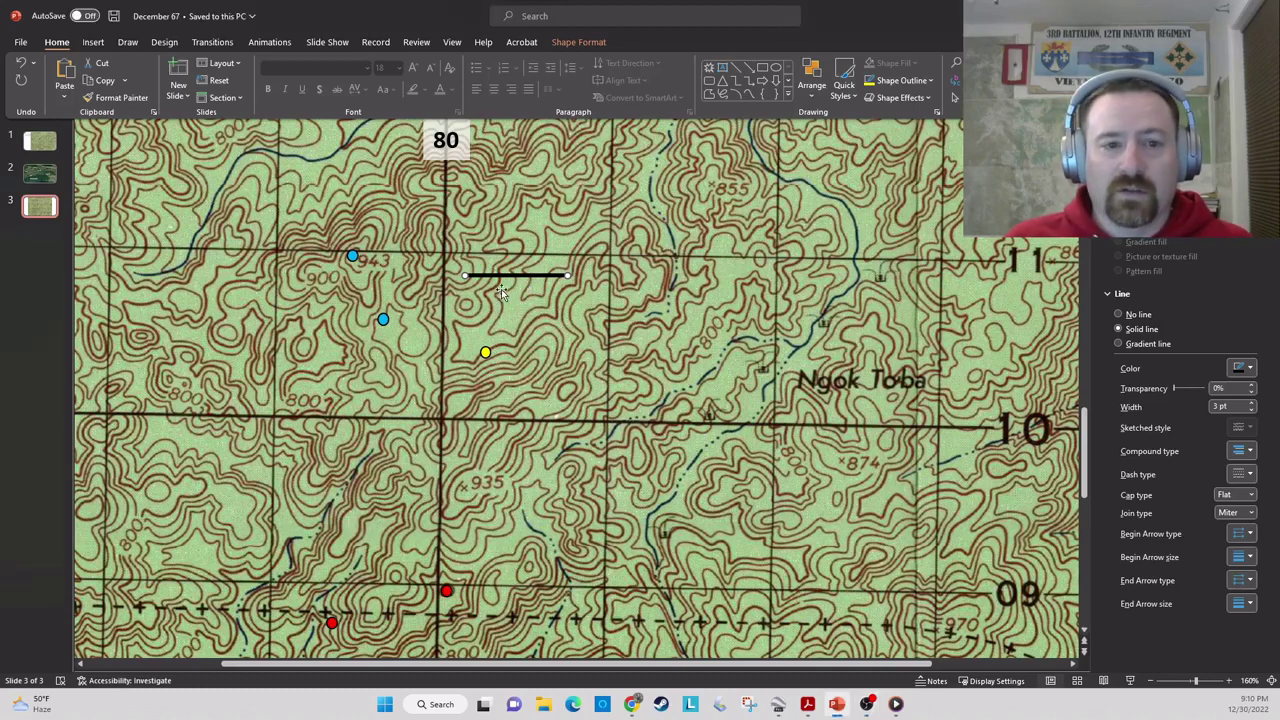
{"action": "left_click", "coordinate": [553, 312]}
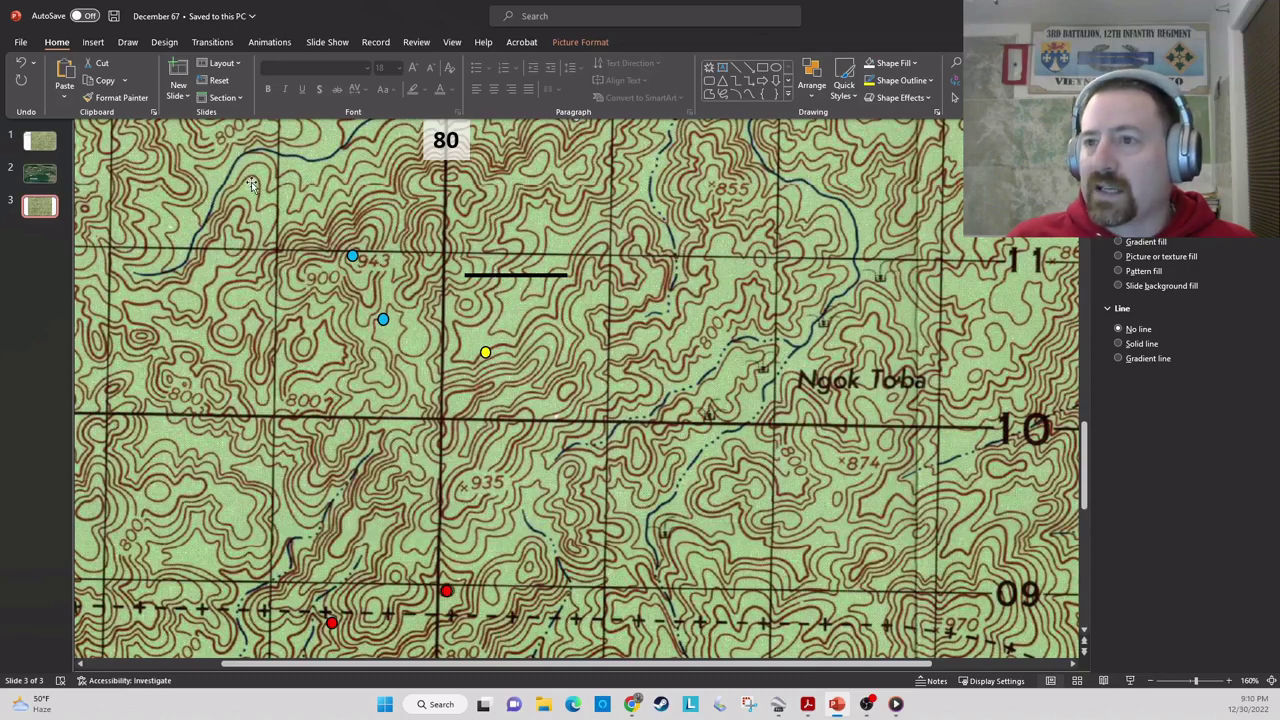
- Insert a small 8-point explosion shape on the 11 grid line, just west of line 80
{"action": "left_click", "coordinate": [95, 45]}
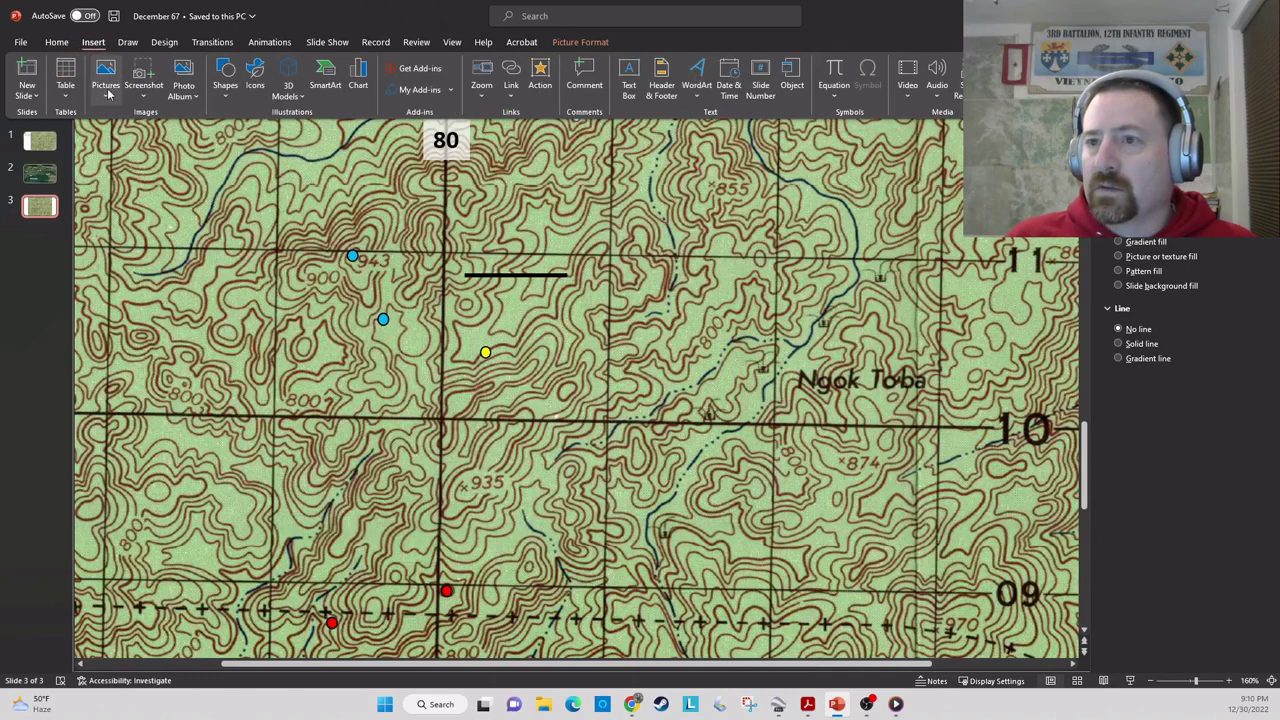
{"action": "left_click", "coordinate": [222, 99]}
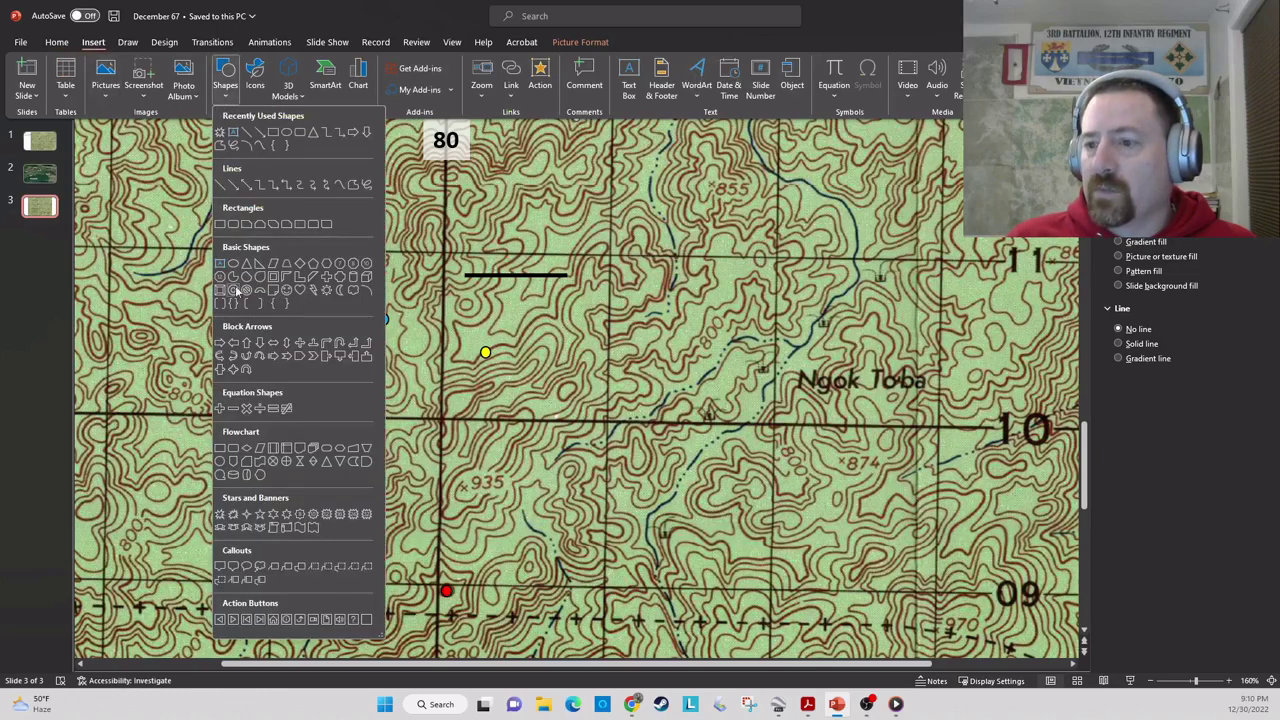
{"action": "left_click", "coordinate": [219, 514]}
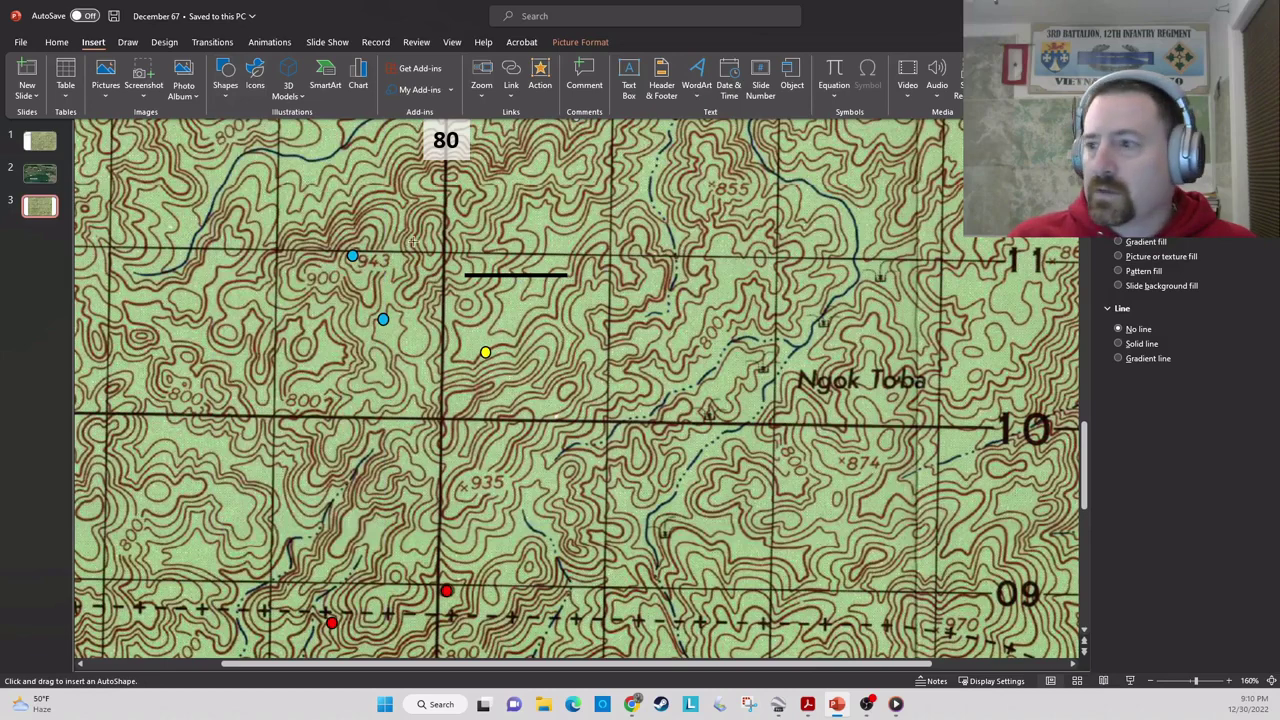
{"action": "left_click_drag", "start_coordinate": [412, 242], "coordinate": [432, 262]}
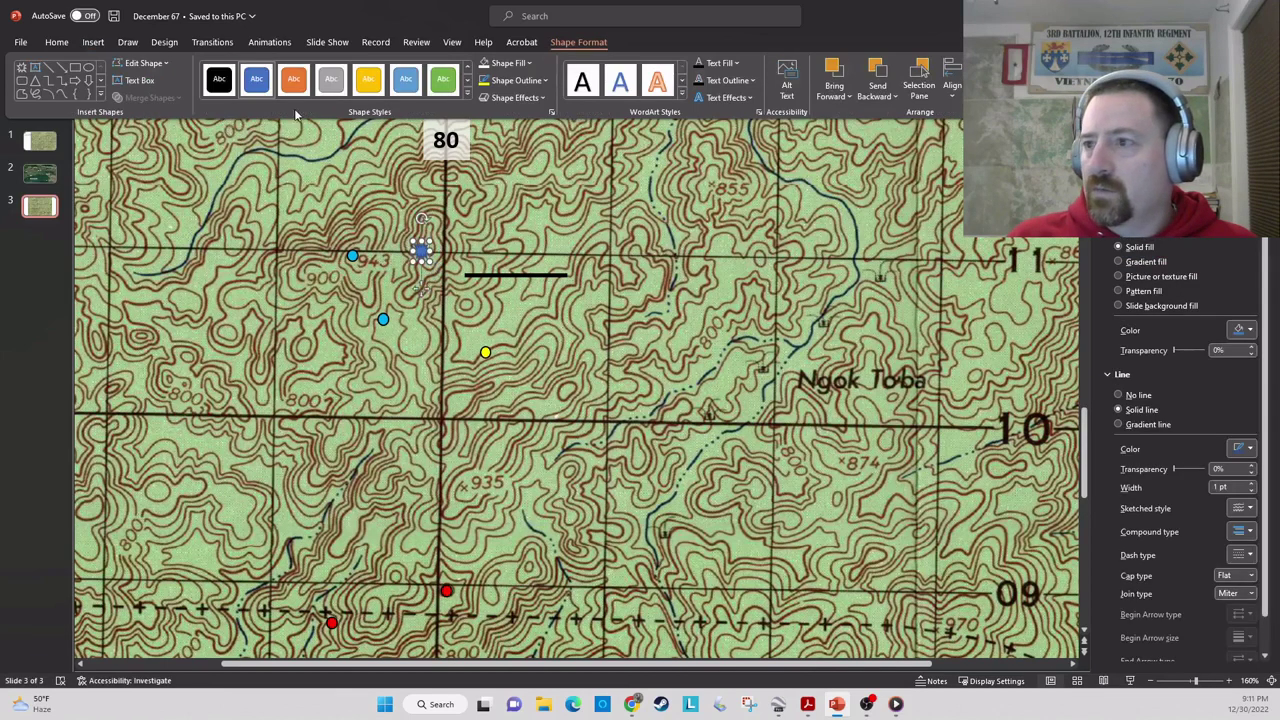
- Give the explosion shape a red fill and black outline, and place it over the west end of the black line
{"action": "left_click", "coordinate": [528, 63]}
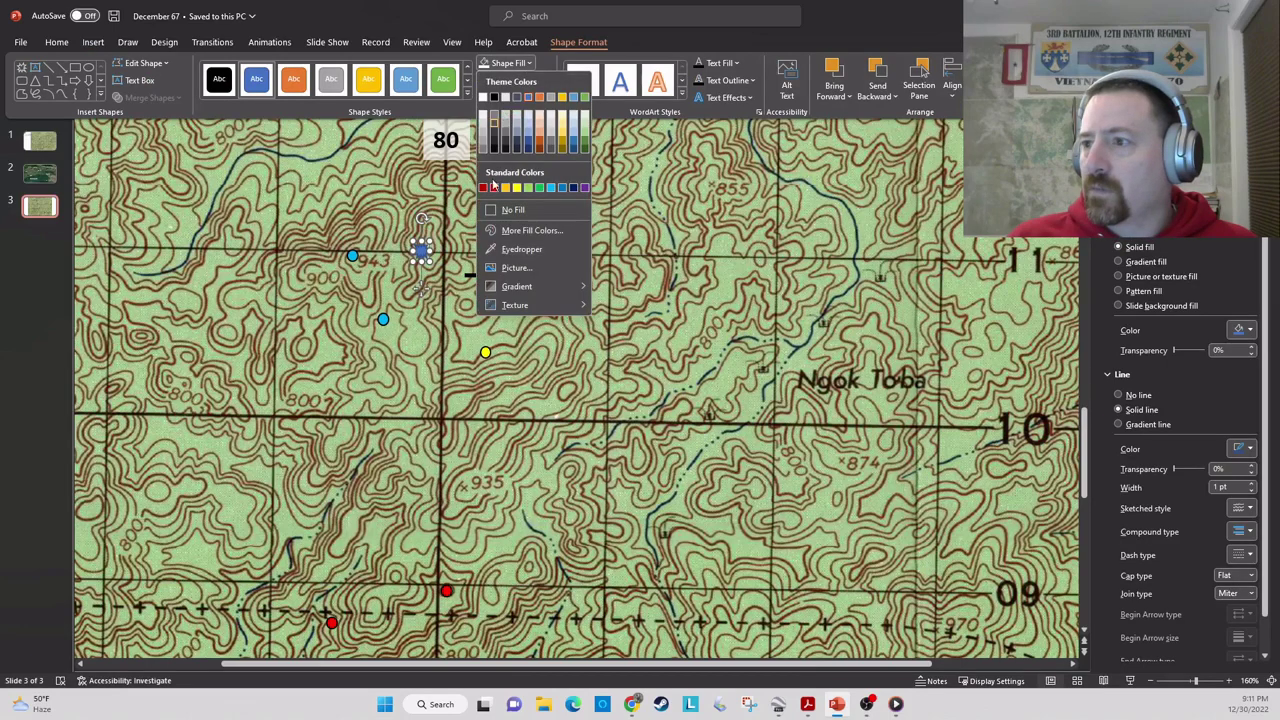
{"action": "left_click", "coordinate": [493, 187]}
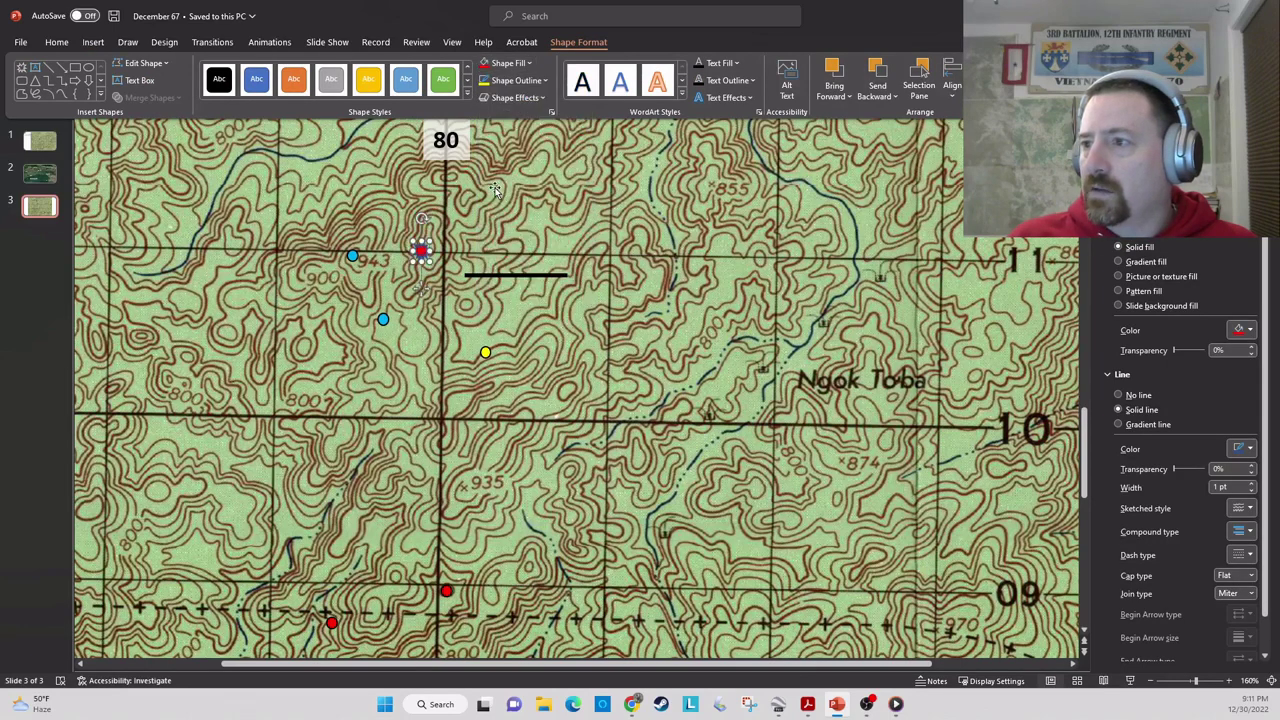
{"action": "left_click", "coordinate": [528, 80]}
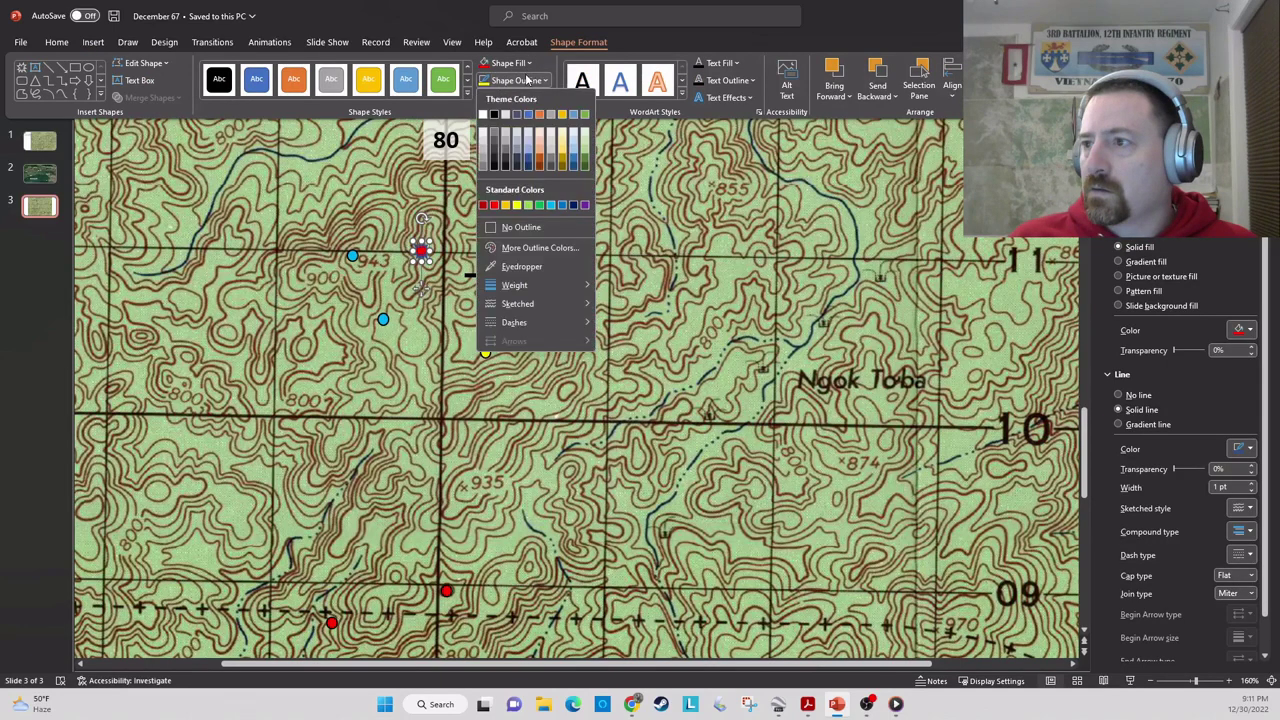
{"action": "left_click", "coordinate": [520, 82]}
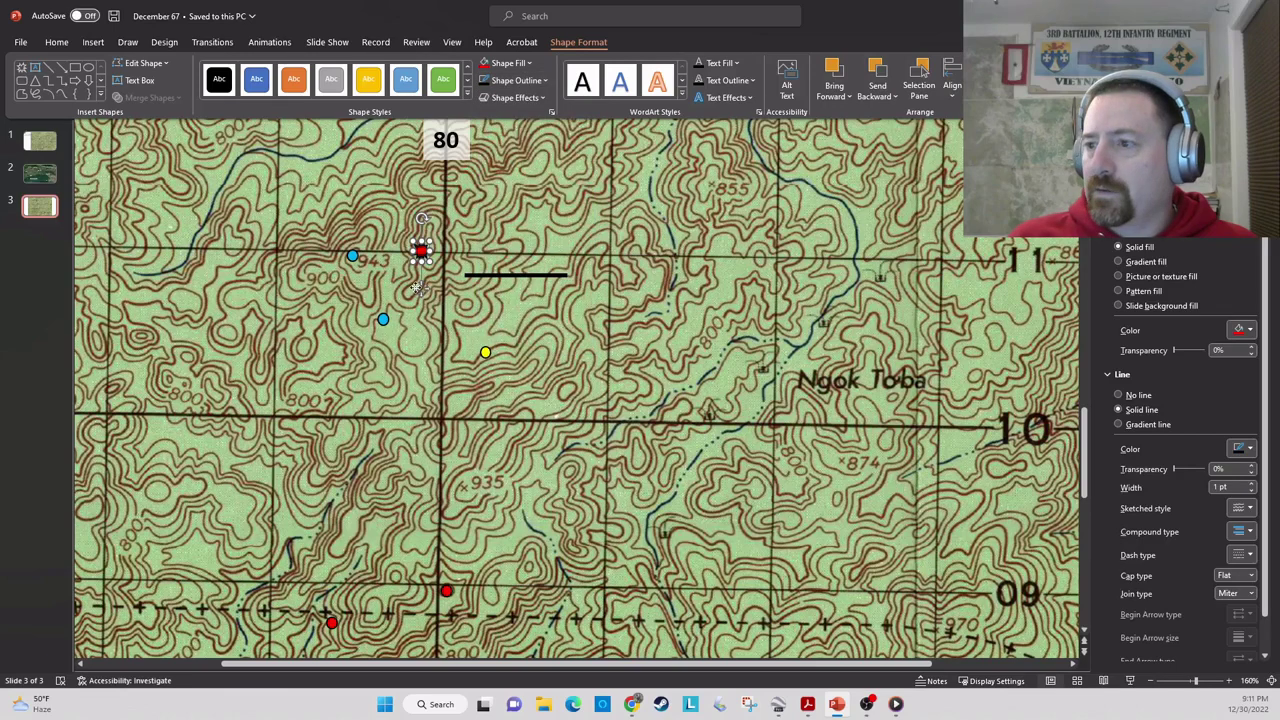
{"action": "mouse_move", "coordinate": [416, 288]}
{"action": "left_mouse_down"}
{"action": "mouse_move", "coordinate": [455, 283]}
{"action": "mouse_move", "coordinate": [479, 318]}
{"action": "left_mouse_up"}
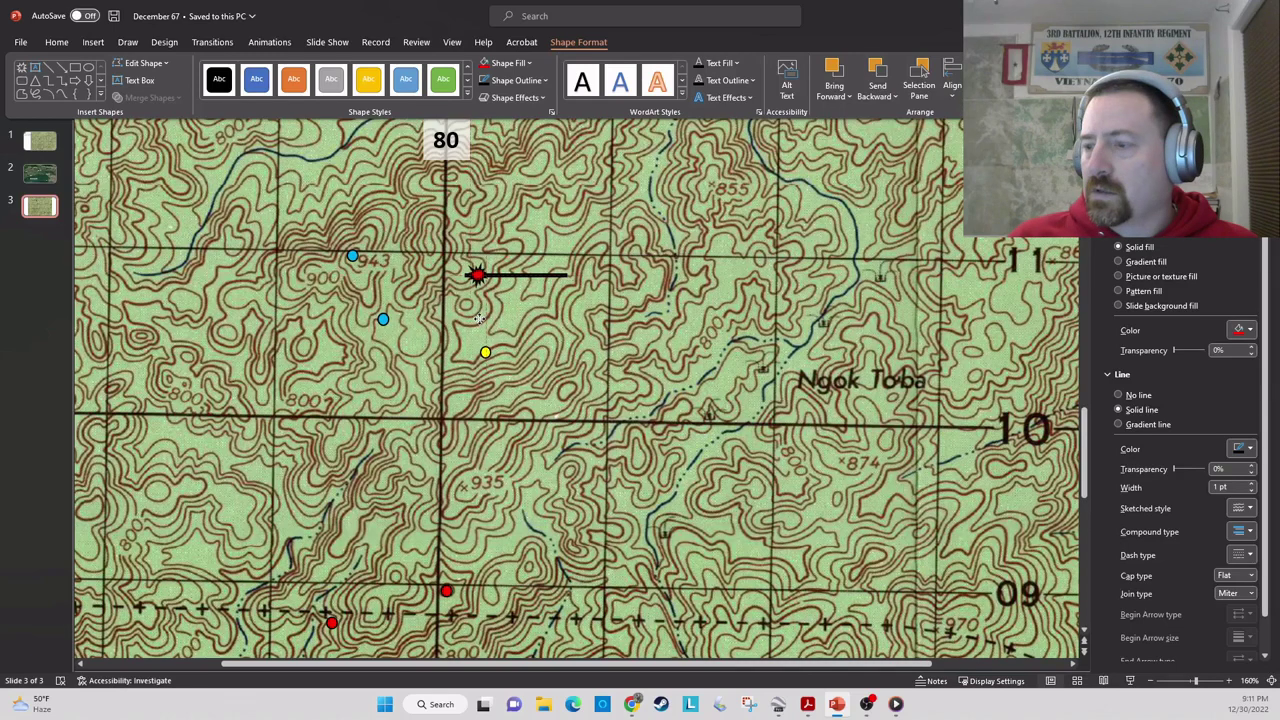
{"action": "left_click_drag", "start_coordinate": [479, 318], "coordinate": [481, 318]}
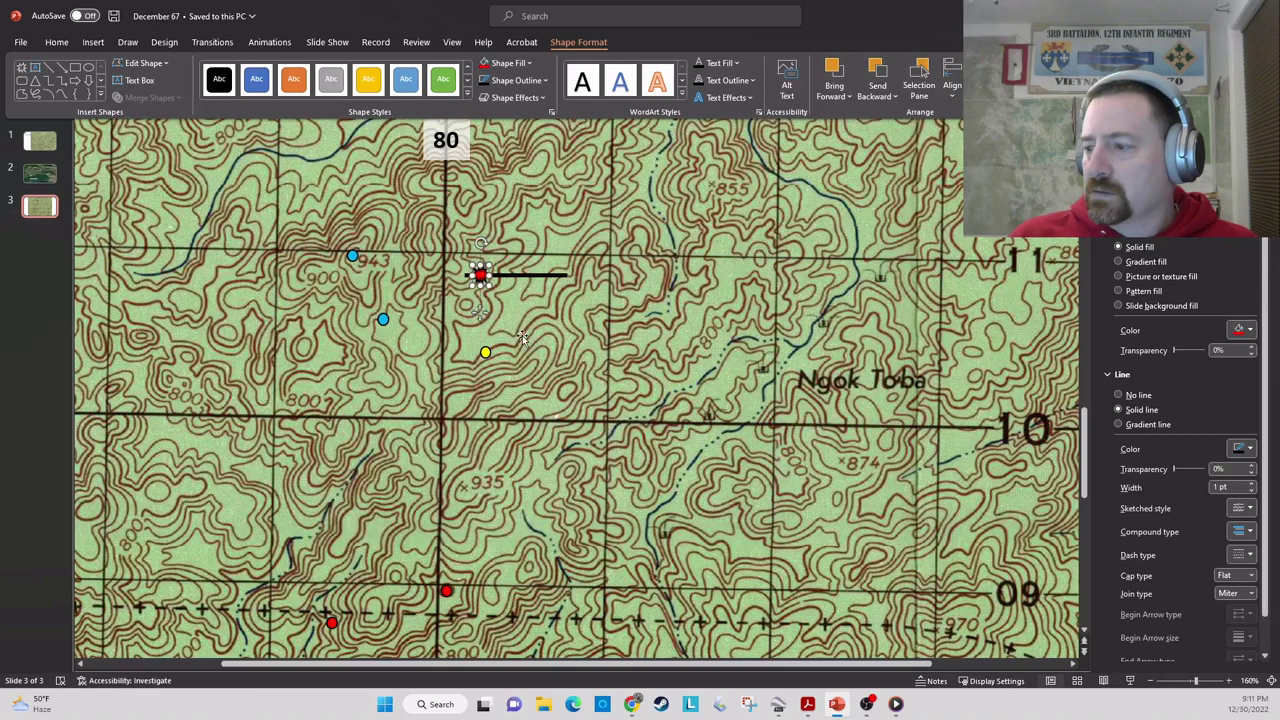
- Switch to 24 Dec, 1967.pdf in Acrobat and read journal entries 11 to 16 for contact locations
{"action": "left_click", "coordinate": [807, 706]}
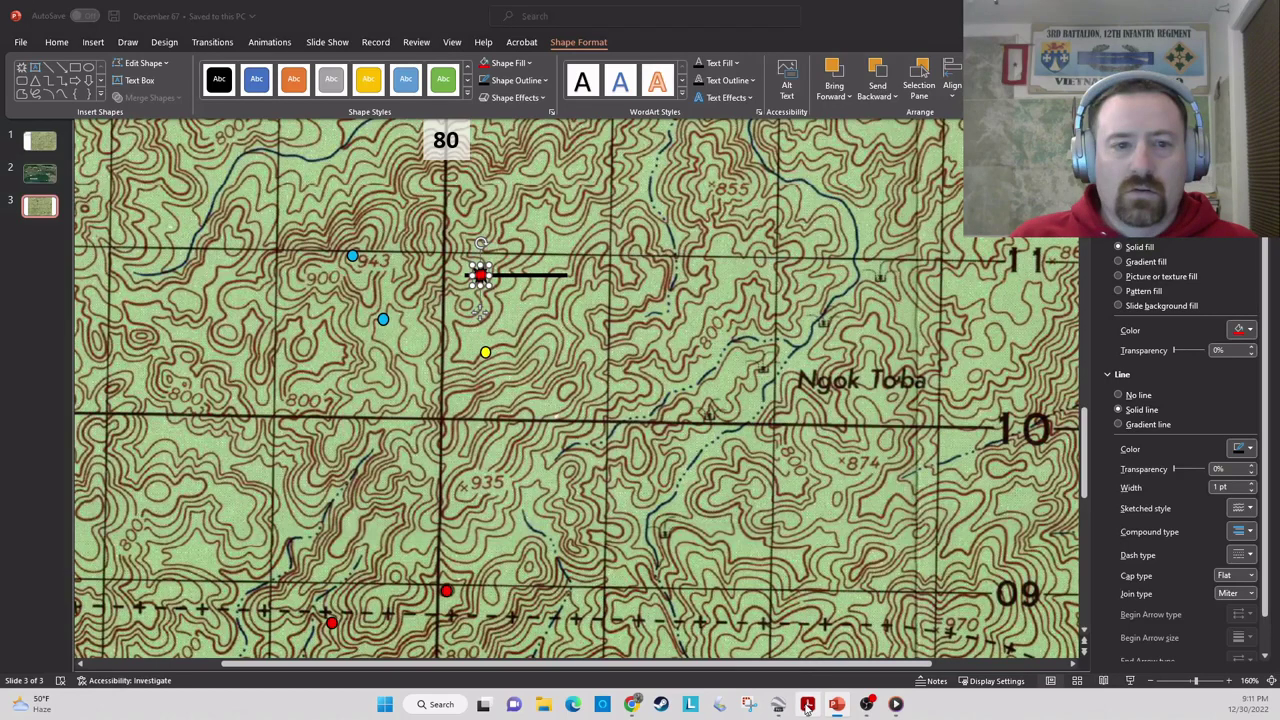
{"action": "left_click", "coordinate": [807, 706]}
{"action": "left_click", "coordinate": [744, 622]}
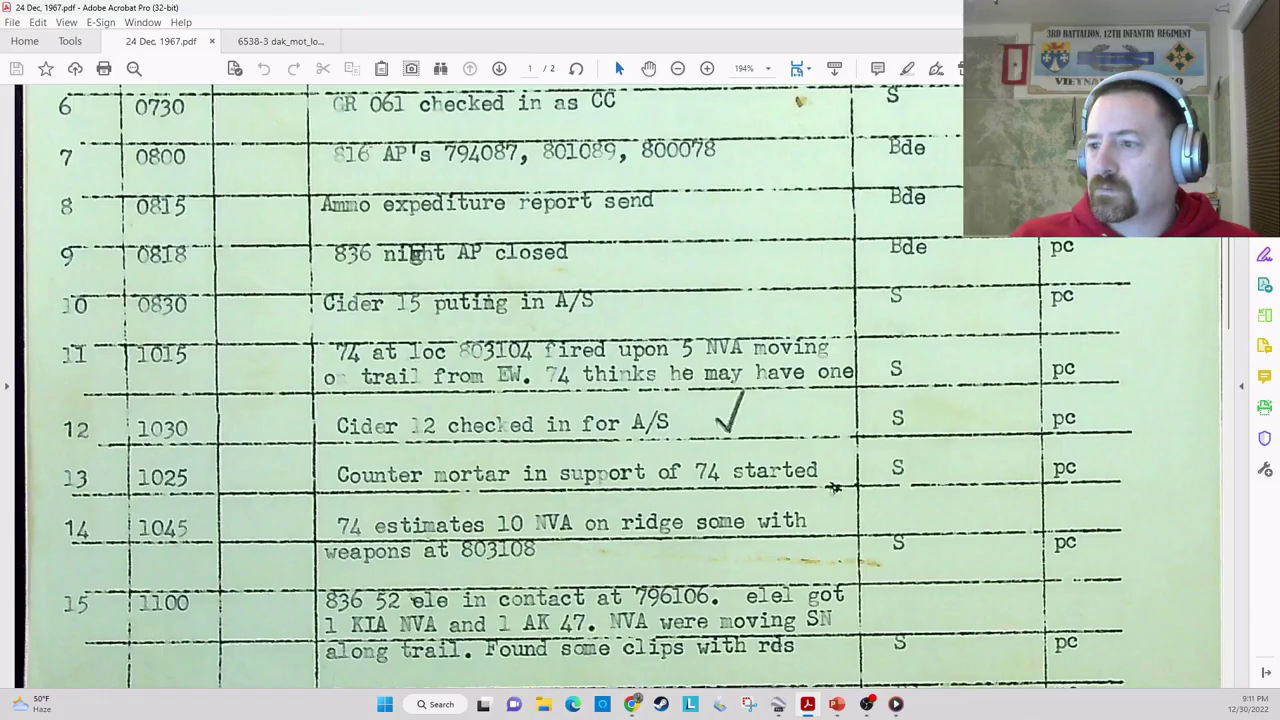
{"action": "scroll", "coordinate": [413, 372], "scroll_direction": "up", "scroll_amount": 1}
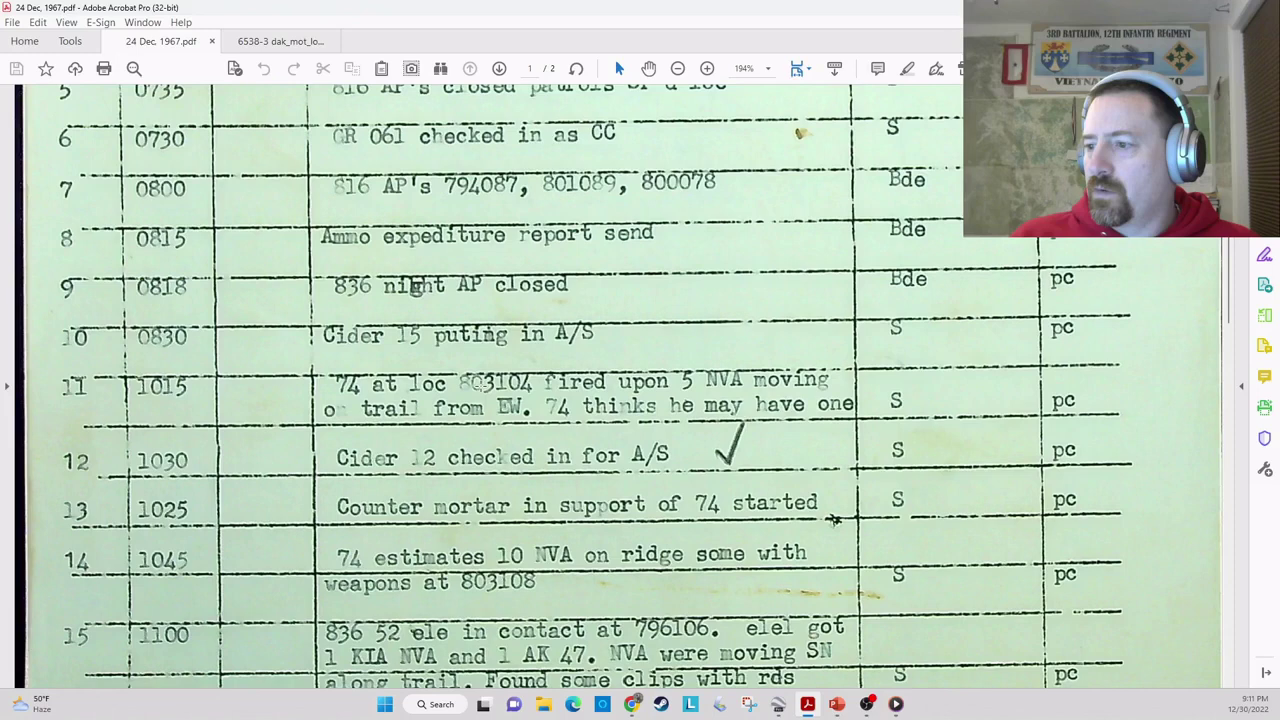
{"action": "scroll", "coordinate": [476, 383], "scroll_direction": "down", "scroll_amount": 1}
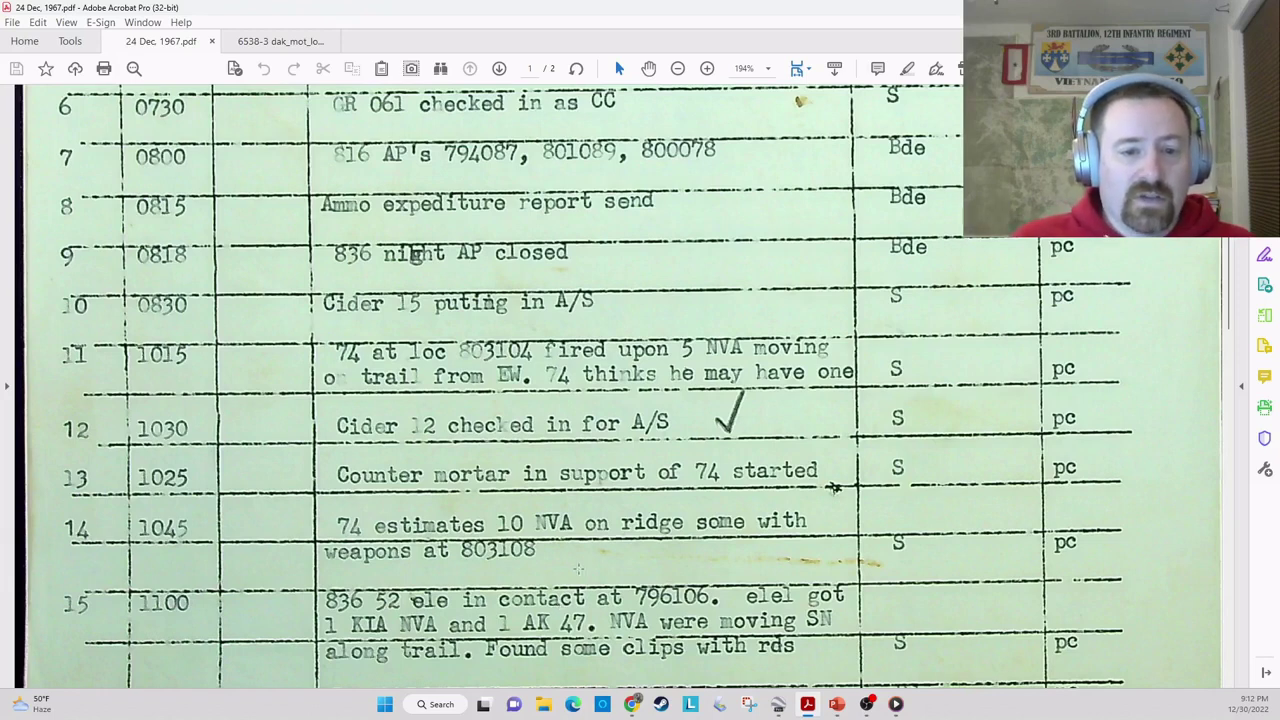
{"action": "scroll", "coordinate": [617, 540], "scroll_direction": "down", "scroll_amount": 1}
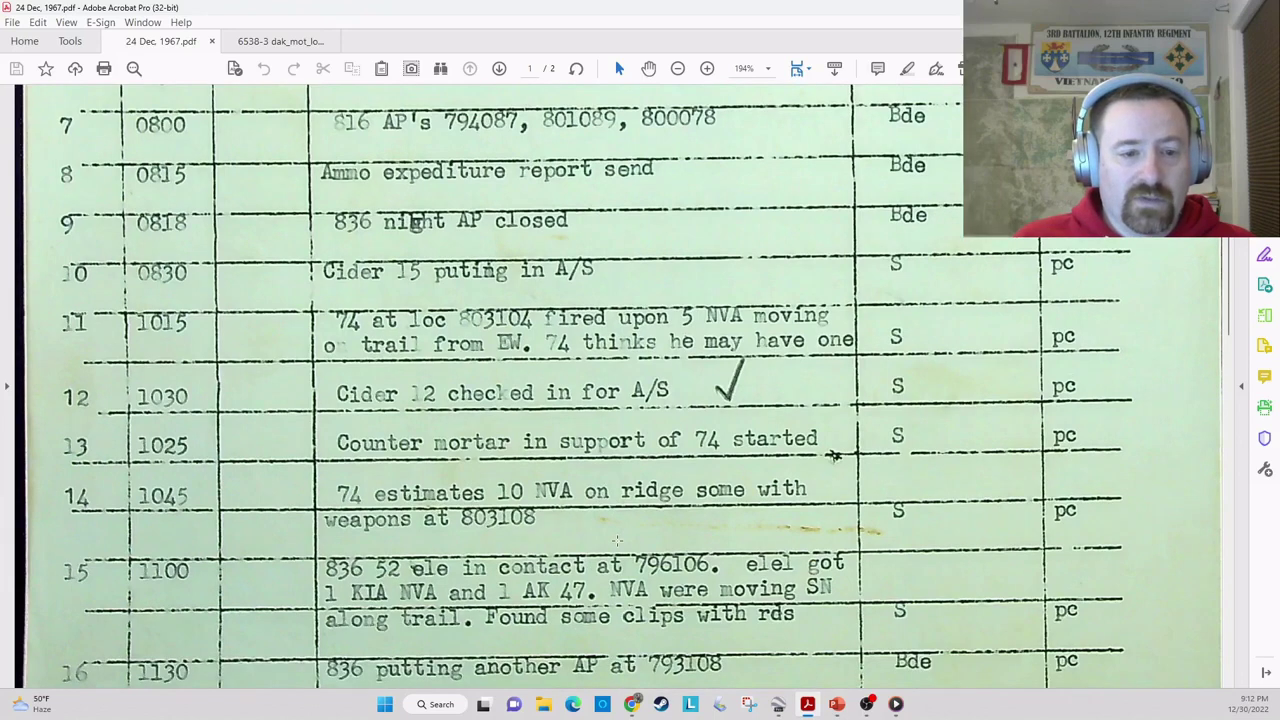
{"action": "scroll", "coordinate": [617, 540], "scroll_direction": "down", "scroll_amount": 1}
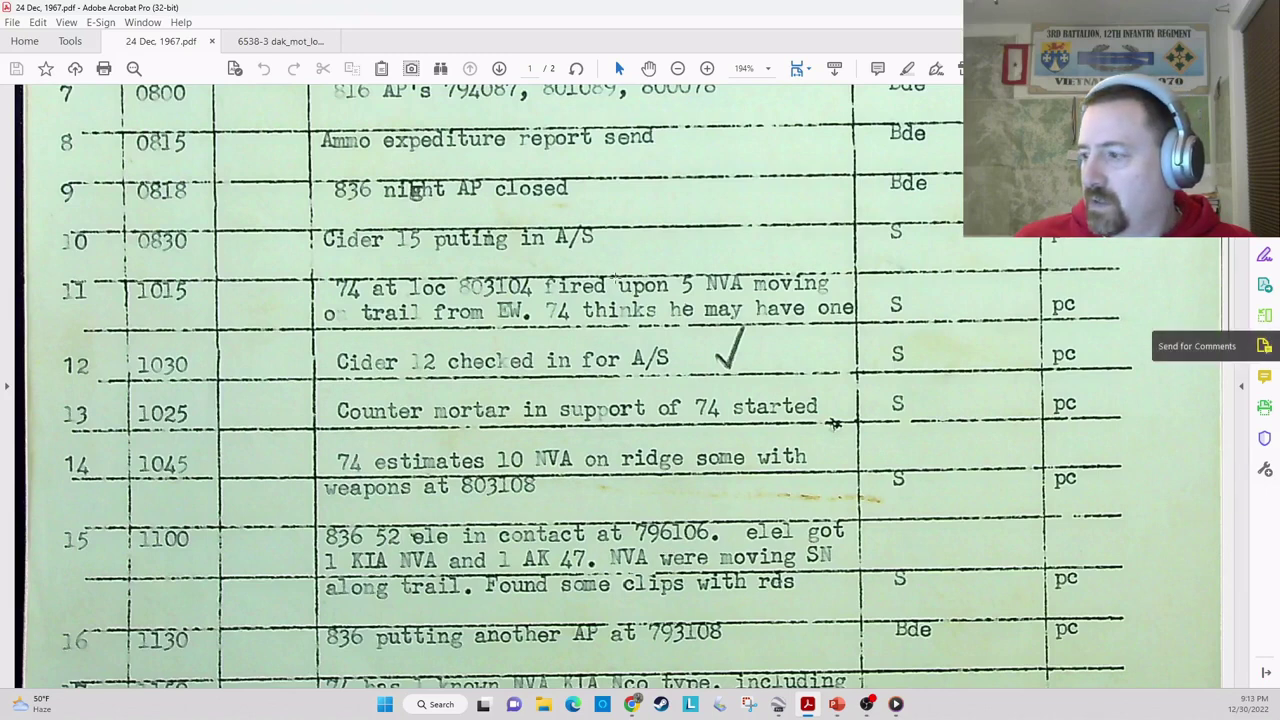
- Back in PowerPoint, duplicate the red explosion marker and place the copy at grid 796106, just west of the southern blue marker, rechecking the journal entry
{"action": "left_click", "coordinate": [836, 706]}
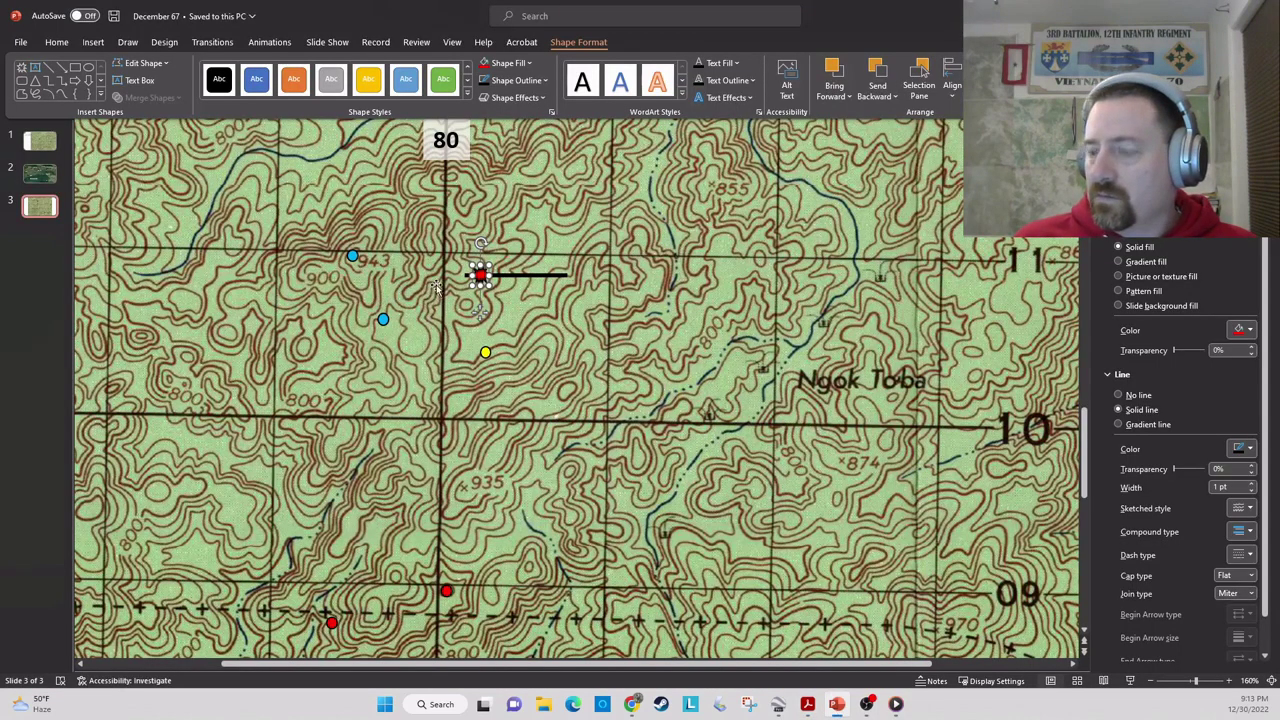
{"action": "key", "text": "ctrl+d"}
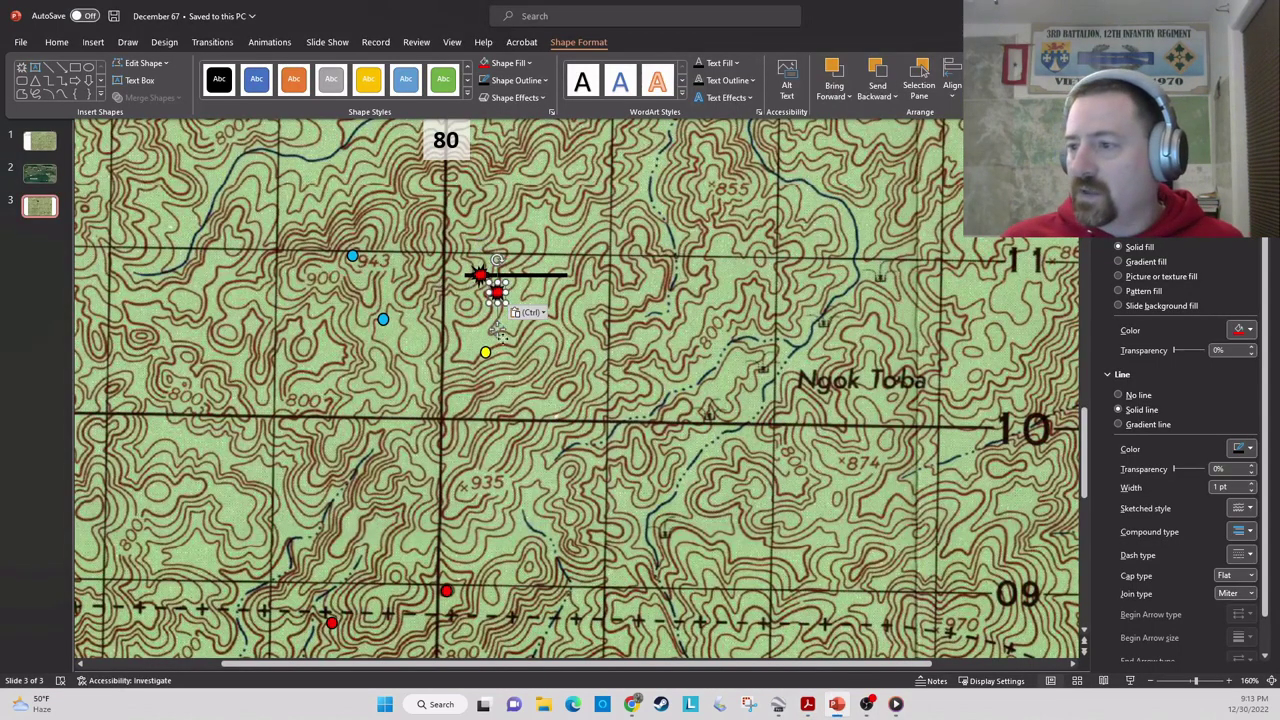
{"action": "left_click_drag", "start_coordinate": [497, 292], "coordinate": [367, 355]}
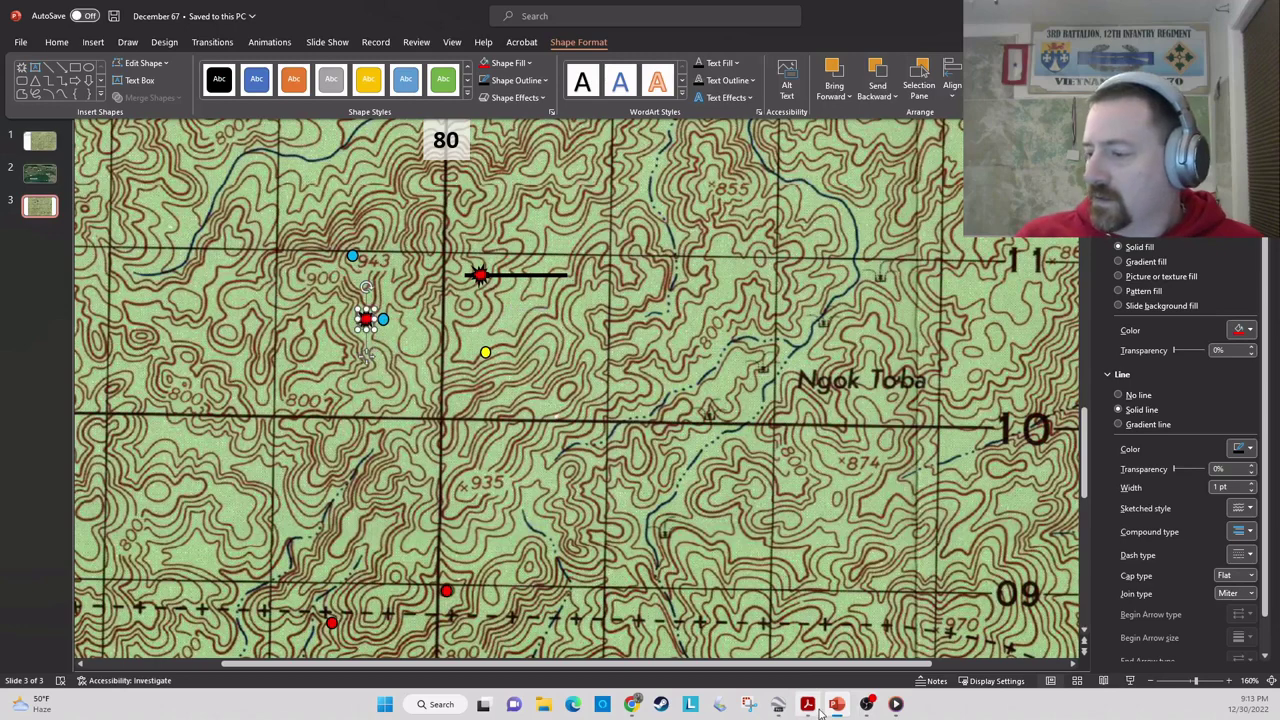
{"action": "mouse_move", "coordinate": [812, 708]}
{"action": "left_click", "coordinate": [748, 640]}
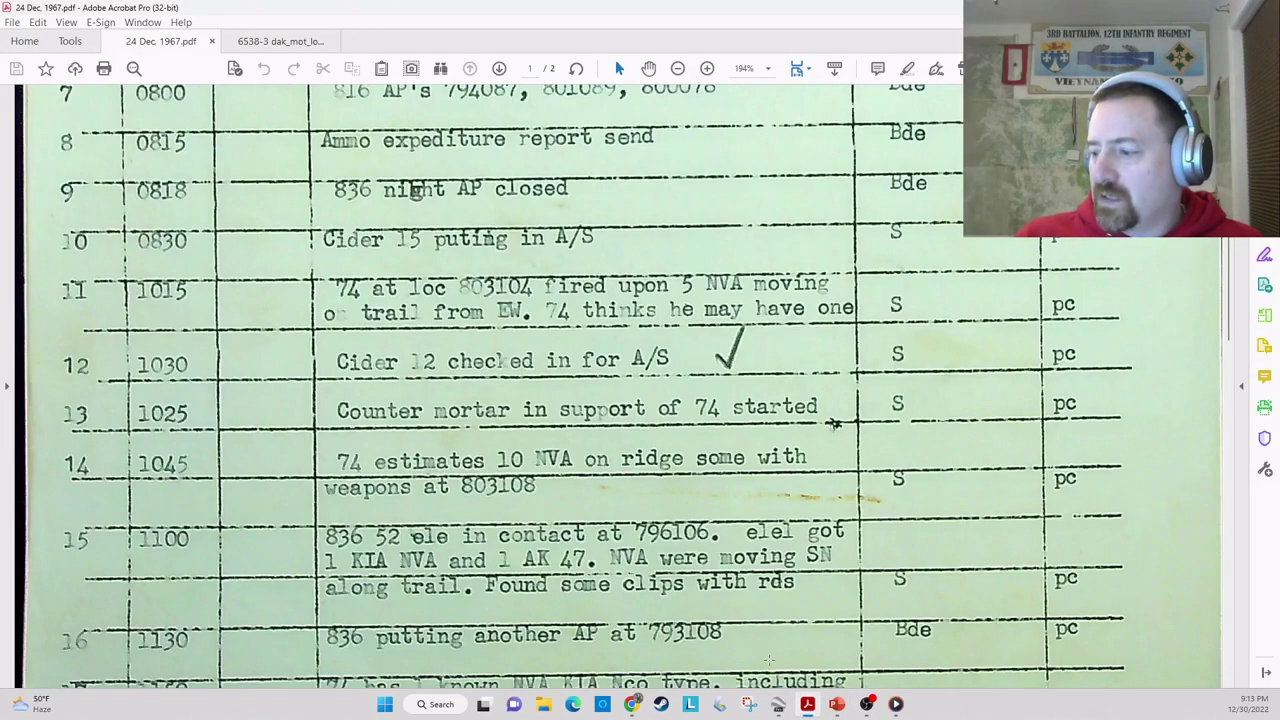
{"action": "left_click", "coordinate": [837, 704]}
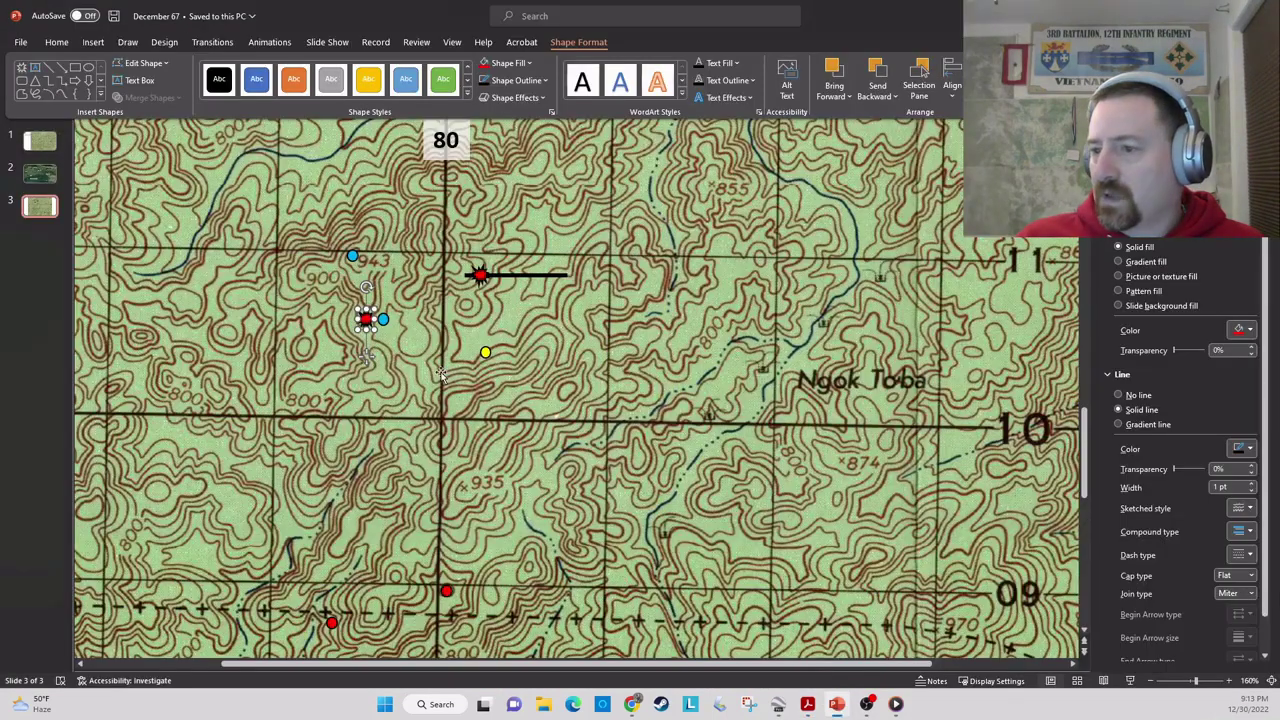
{"action": "left_click_drag", "start_coordinate": [368, 358], "coordinate": [371, 360]}
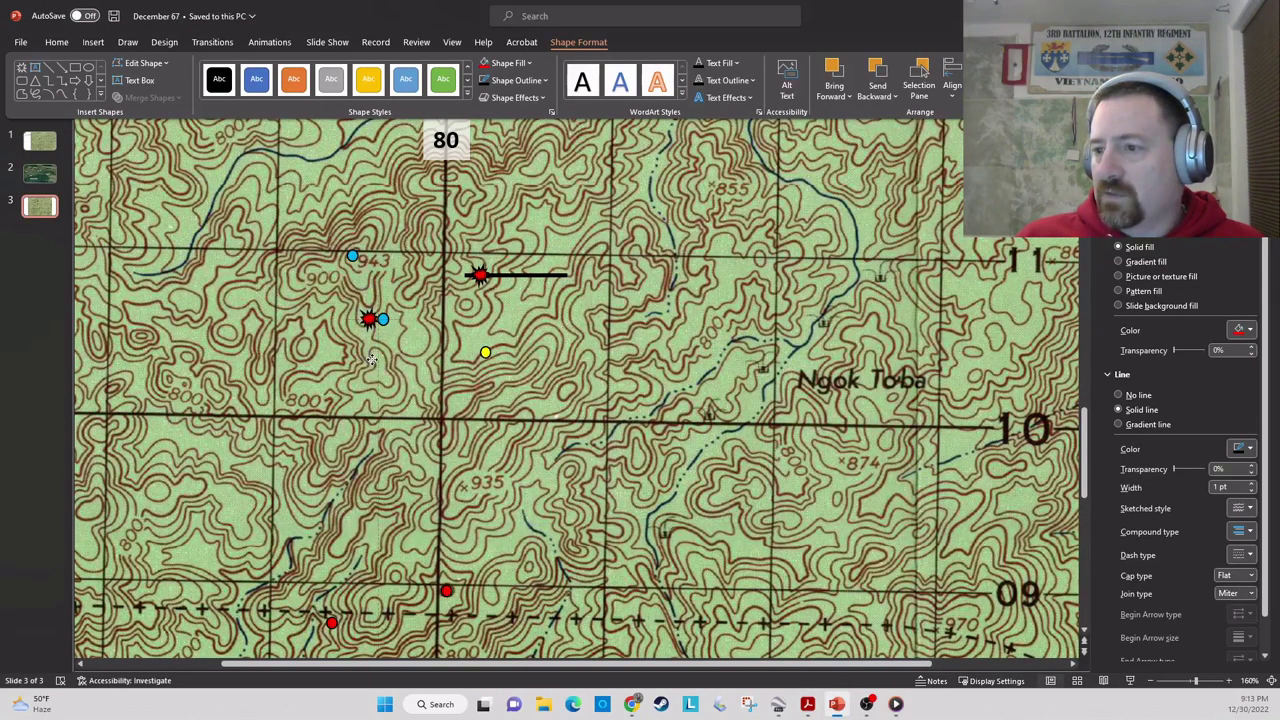
- Bring the southern blue marker in front of the red explosion shape
{"action": "left_click", "coordinate": [383, 318]}
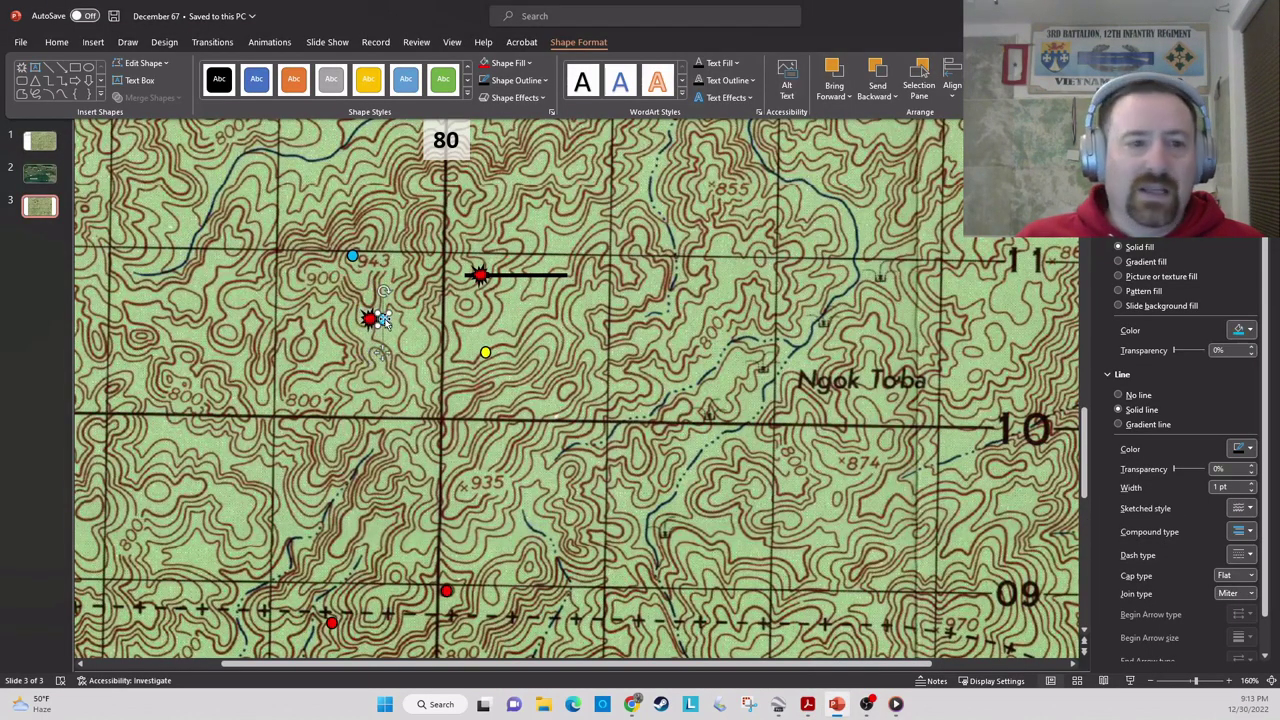
{"action": "right_click", "coordinate": [384, 320]}
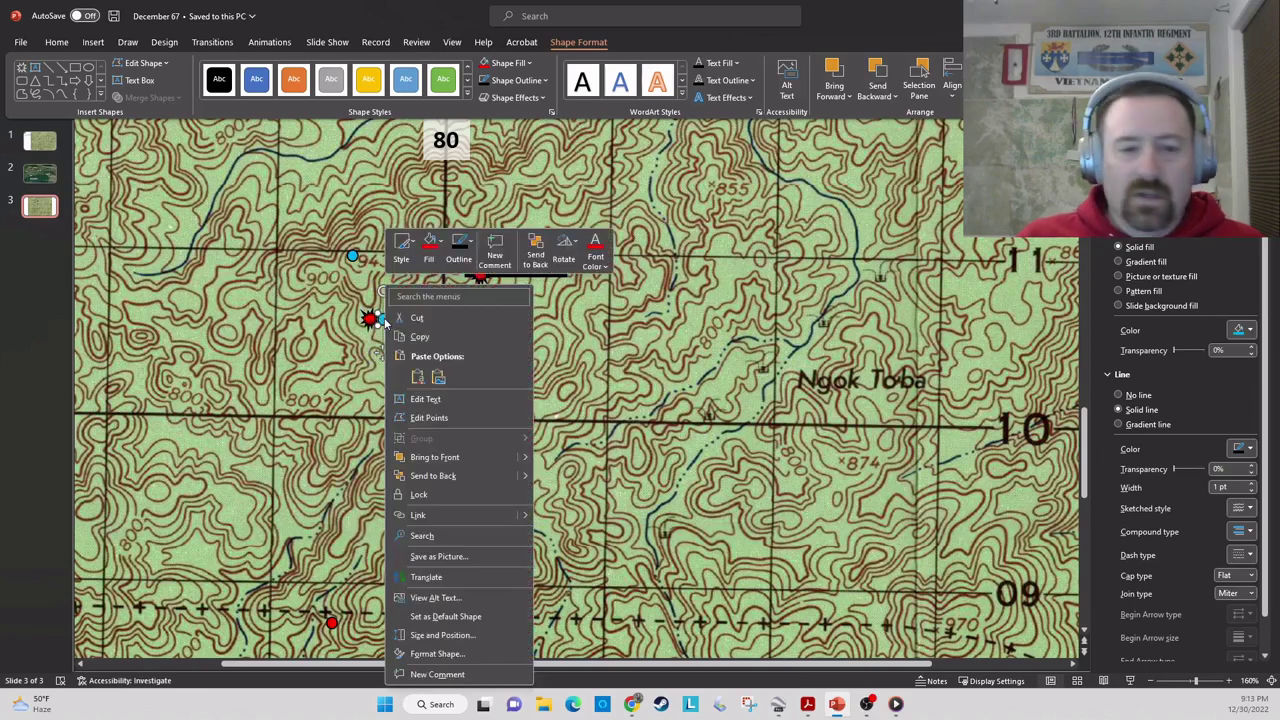
{"action": "left_click", "coordinate": [430, 458]}
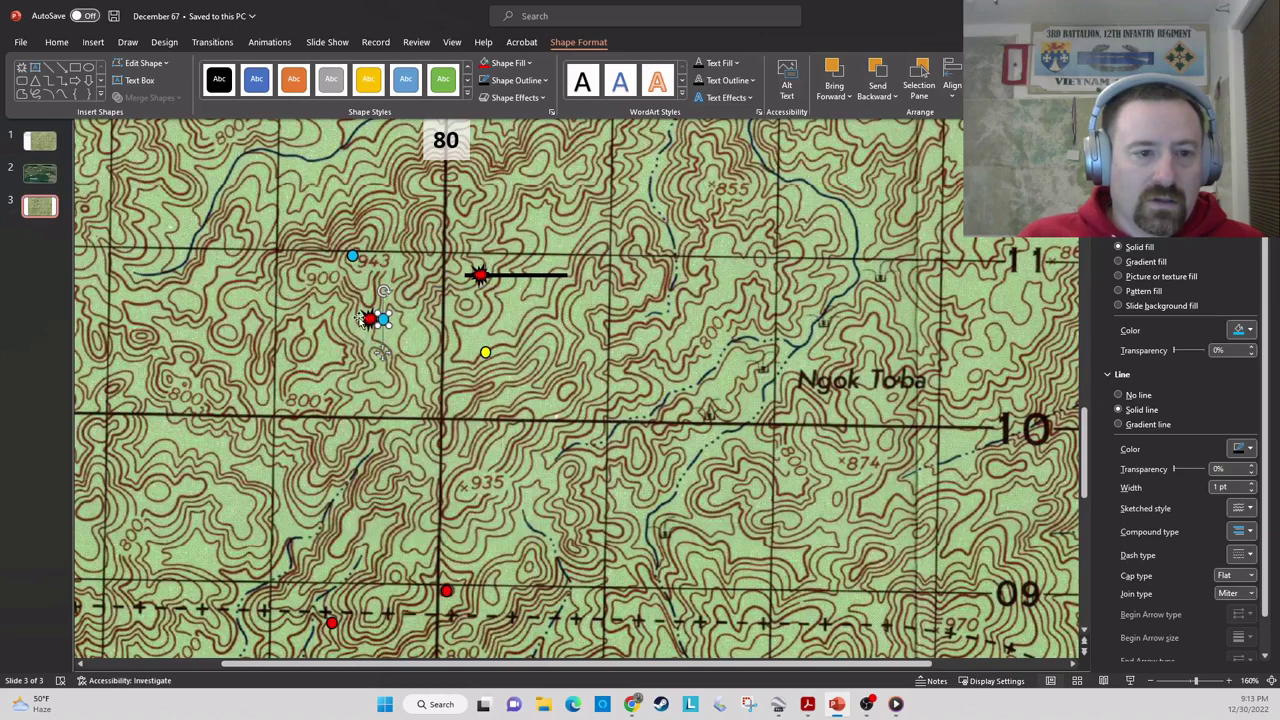
- Move the western red explosion marker east so it sits centred behind the southern blue marker
{"action": "left_click", "coordinate": [366, 319]}
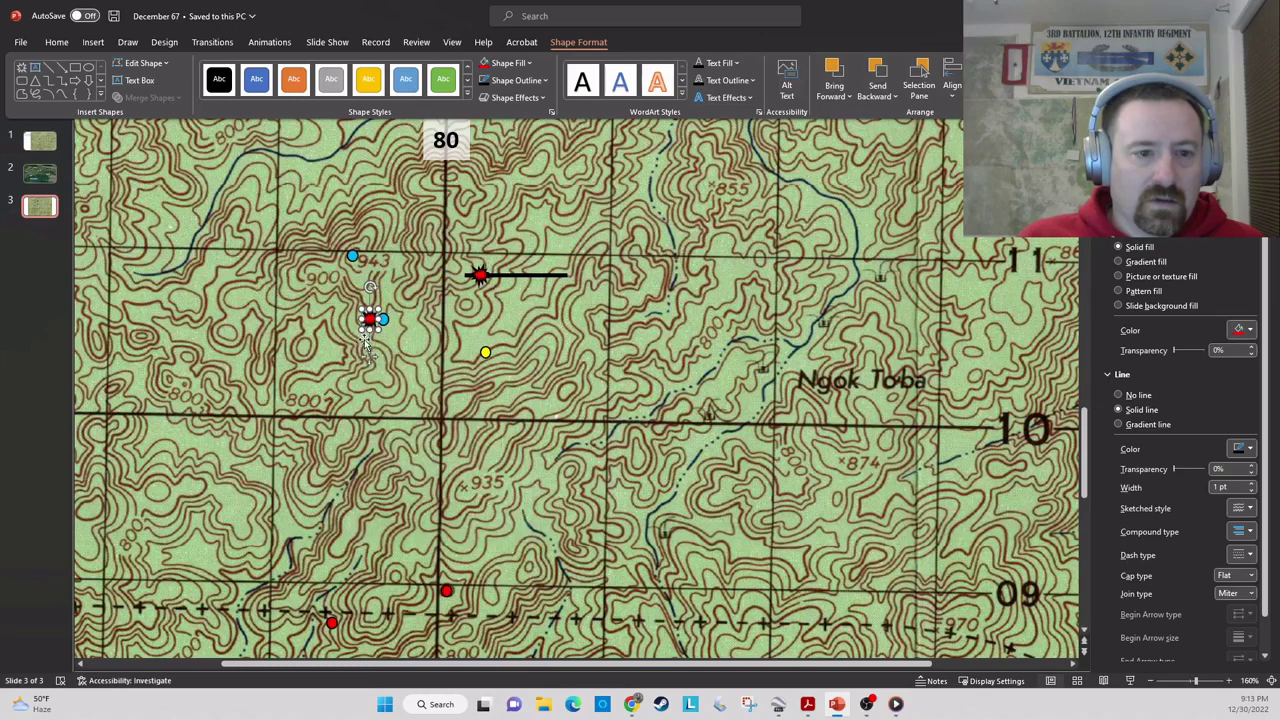
{"action": "left_click_drag", "start_coordinate": [369, 354], "coordinate": [386, 354]}
{"action": "key", "text": "Escape"}
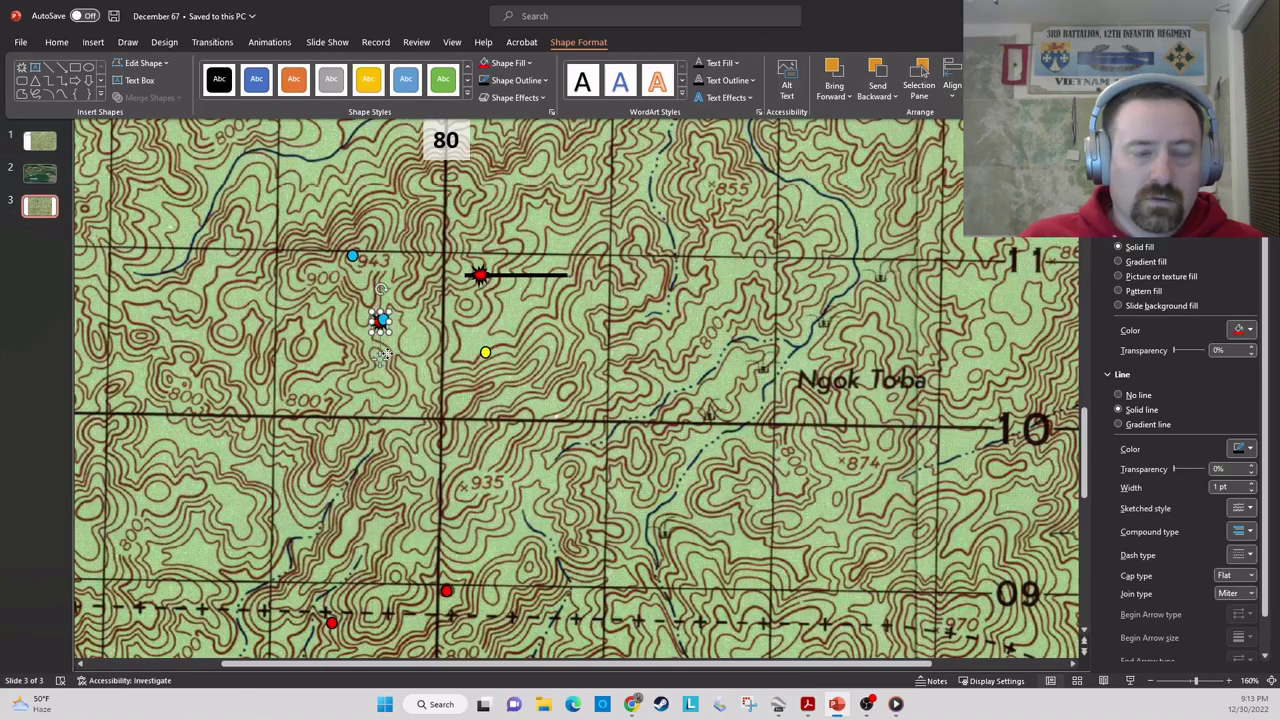
{"action": "key", "text": "Right"}
{"action": "key", "text": "Right"}
{"action": "key", "text": "Right"}
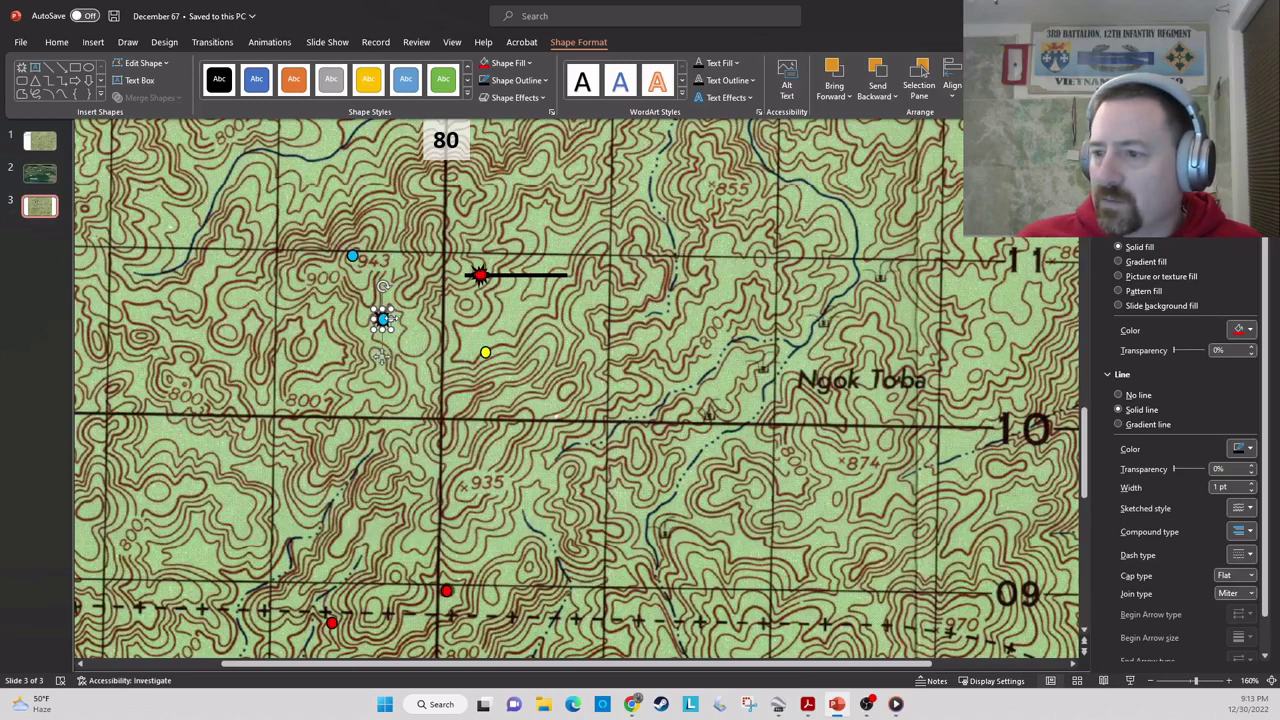
{"action": "left_click_drag", "start_coordinate": [394, 318], "coordinate": [391, 340]}
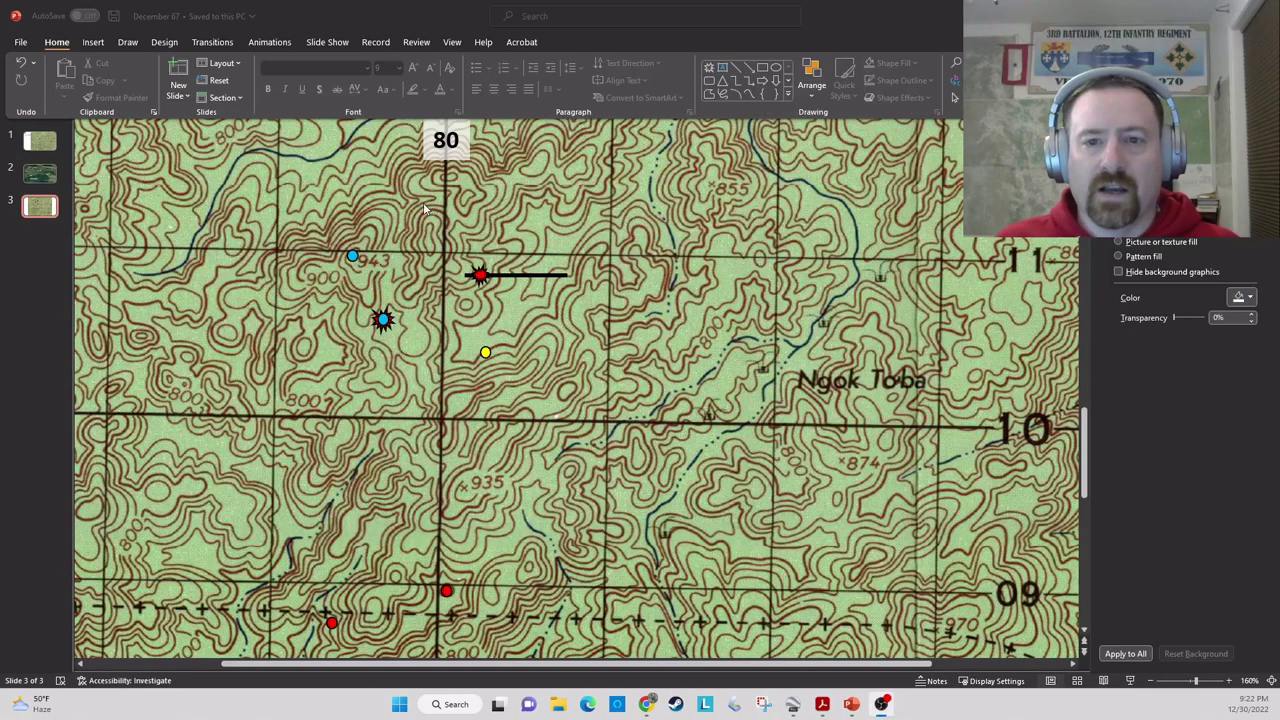
- Duplicate the 80 grid label and place the copy northwest of the northern blue marker
{"action": "left_click", "coordinate": [450, 156]}
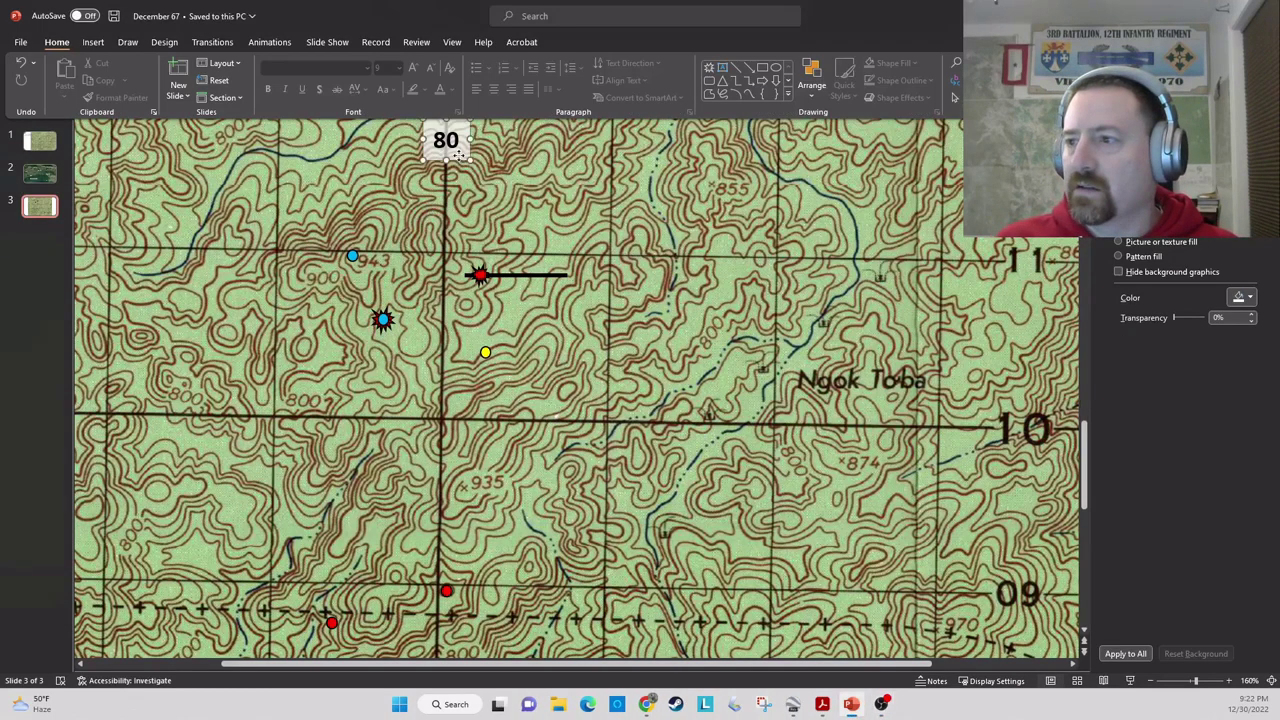
{"action": "key", "text": "ctrl+c"}
{"action": "key", "text": "ctrl+v"}
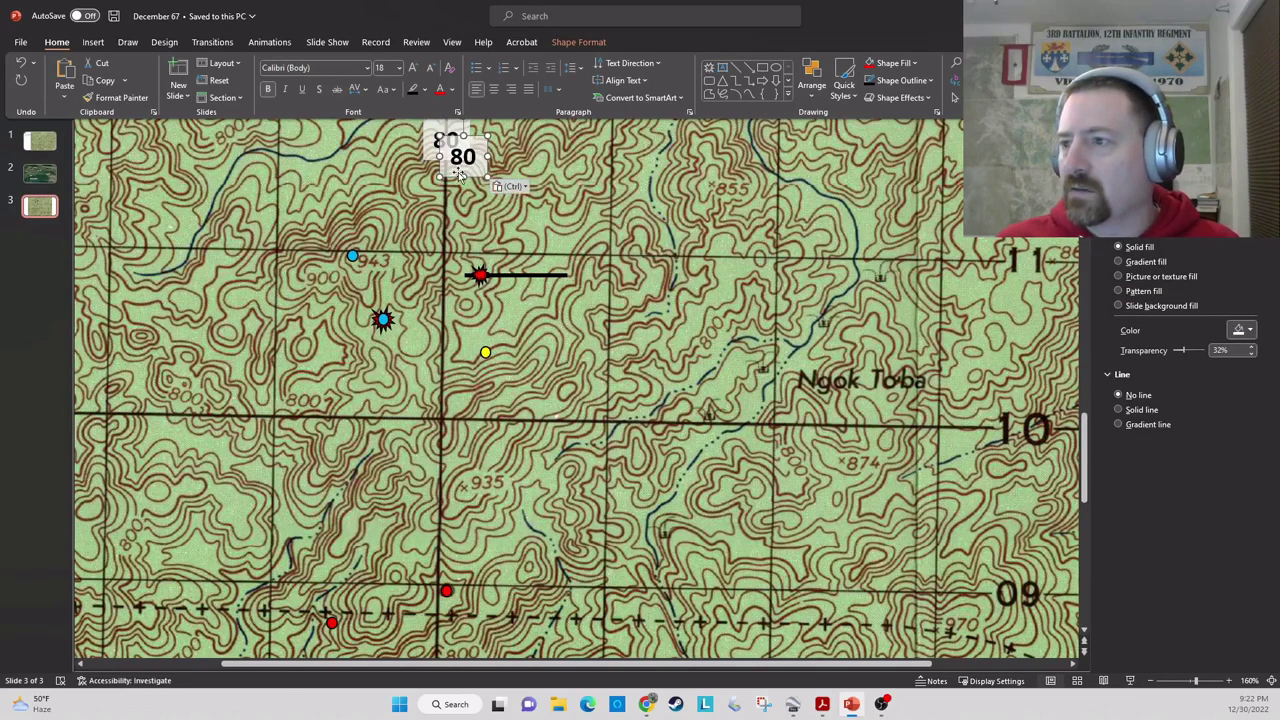
{"action": "left_click_drag", "start_coordinate": [440, 176], "coordinate": [291, 202]}
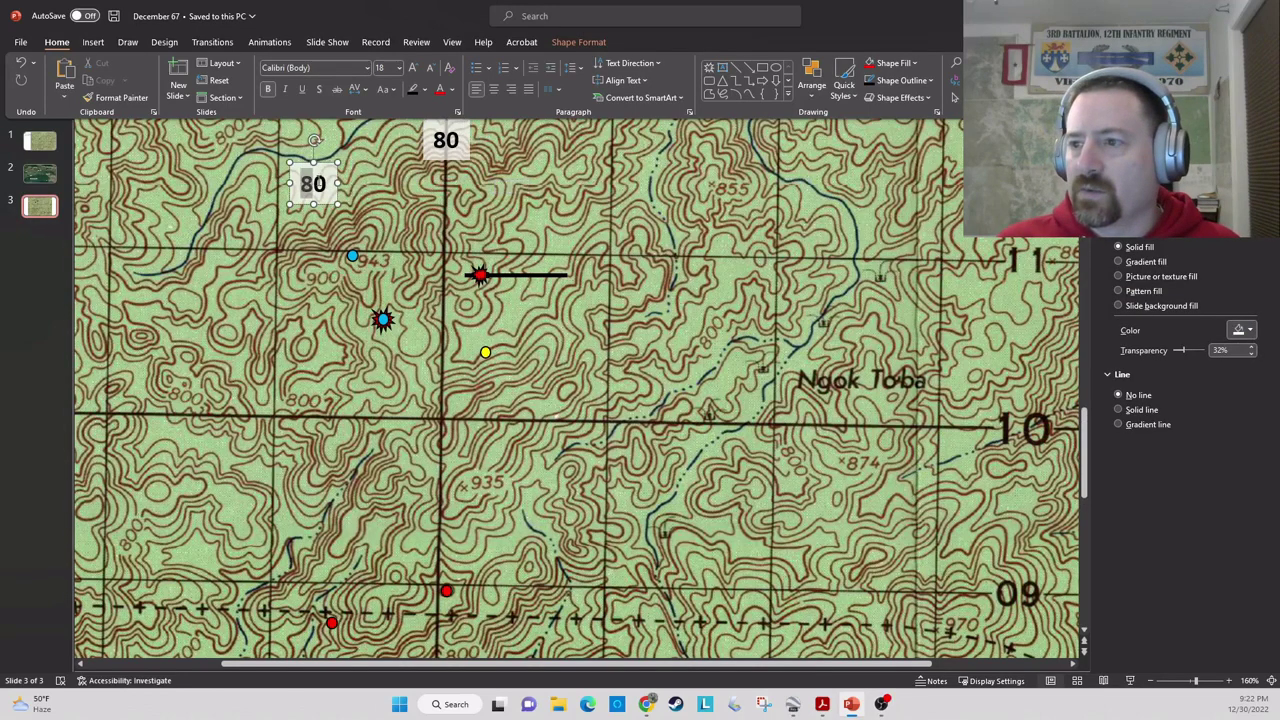
- Replace the copied grid label's text with "C Co CP"
{"action": "double_click", "coordinate": [313, 183]}
{"action": "type", "text": "C"}
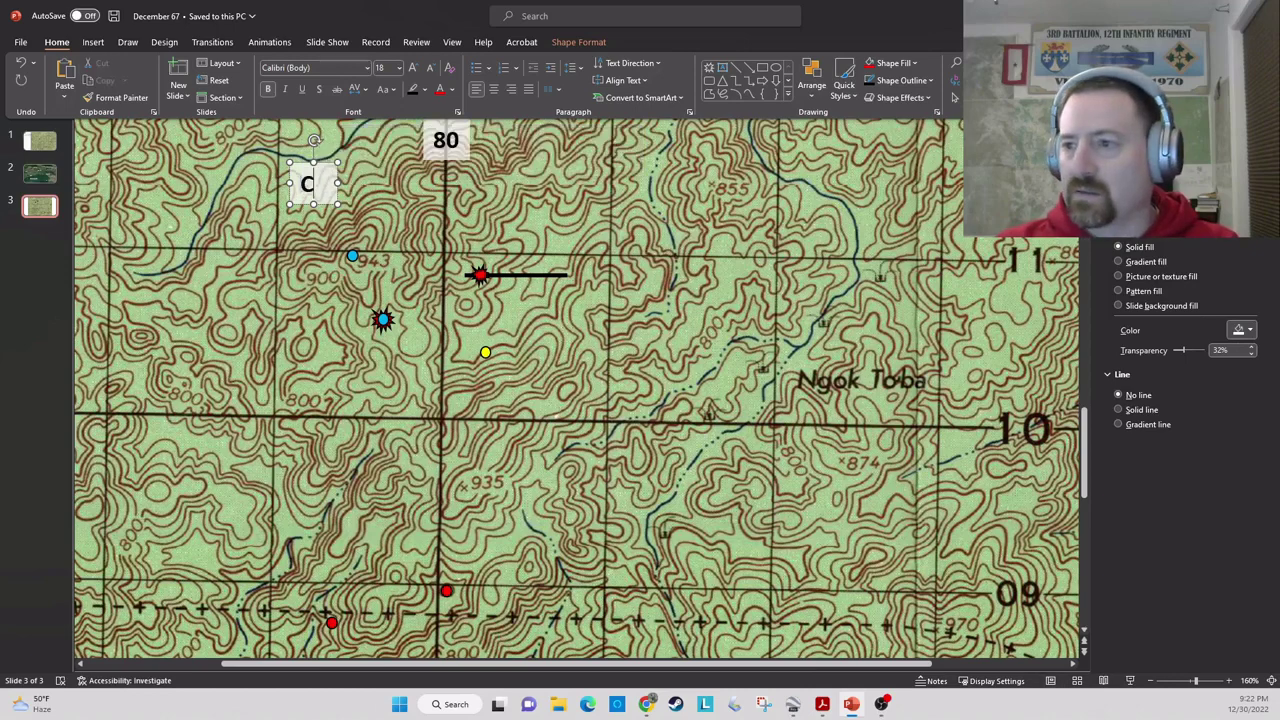
{"action": "key", "text": "Return"}
{"action": "type", "text": "C"}
{"action": "key", "text": "Return"}
{"action": "type", "text": "o"}
{"action": "key", "text": "Return"}
{"action": "type", "text": "C"}
{"action": "key", "text": "Return"}
{"action": "type", "text": "P"}
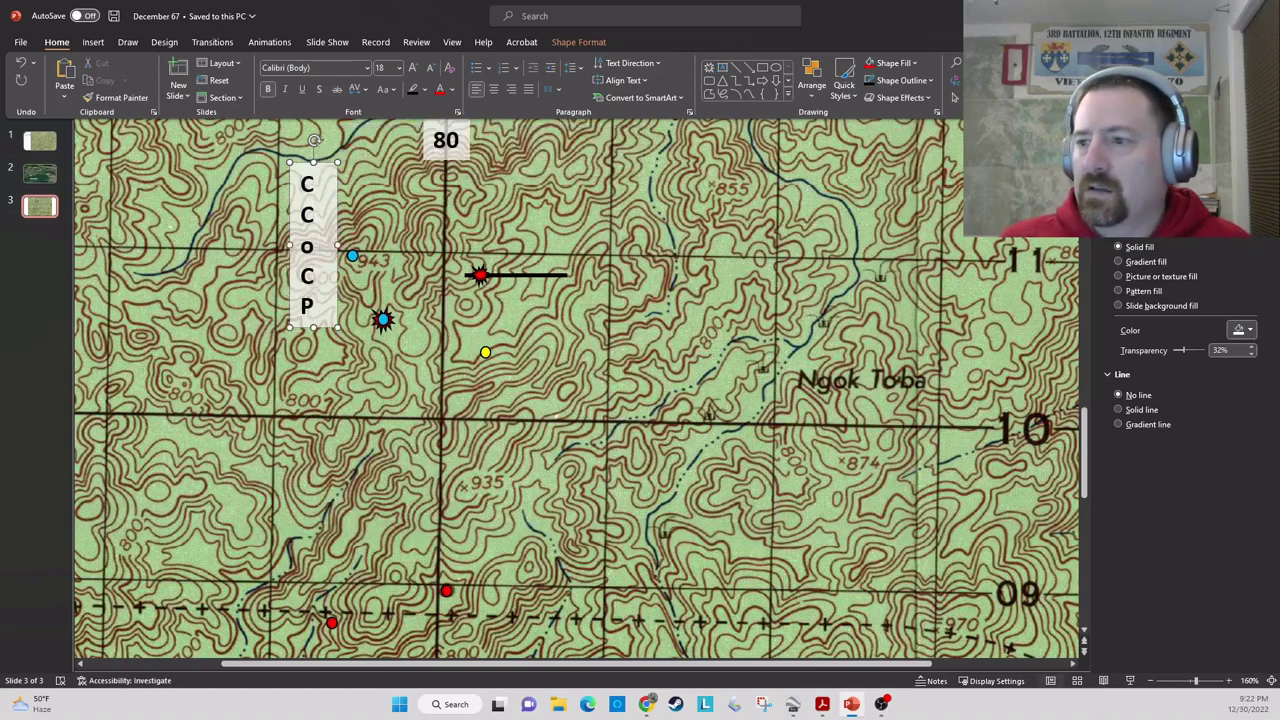
- Set the C Co CP text to 10 point and fit the label on one line just above the northern blue marker
{"action": "left_click_drag", "start_coordinate": [300, 167], "coordinate": [322, 293]}
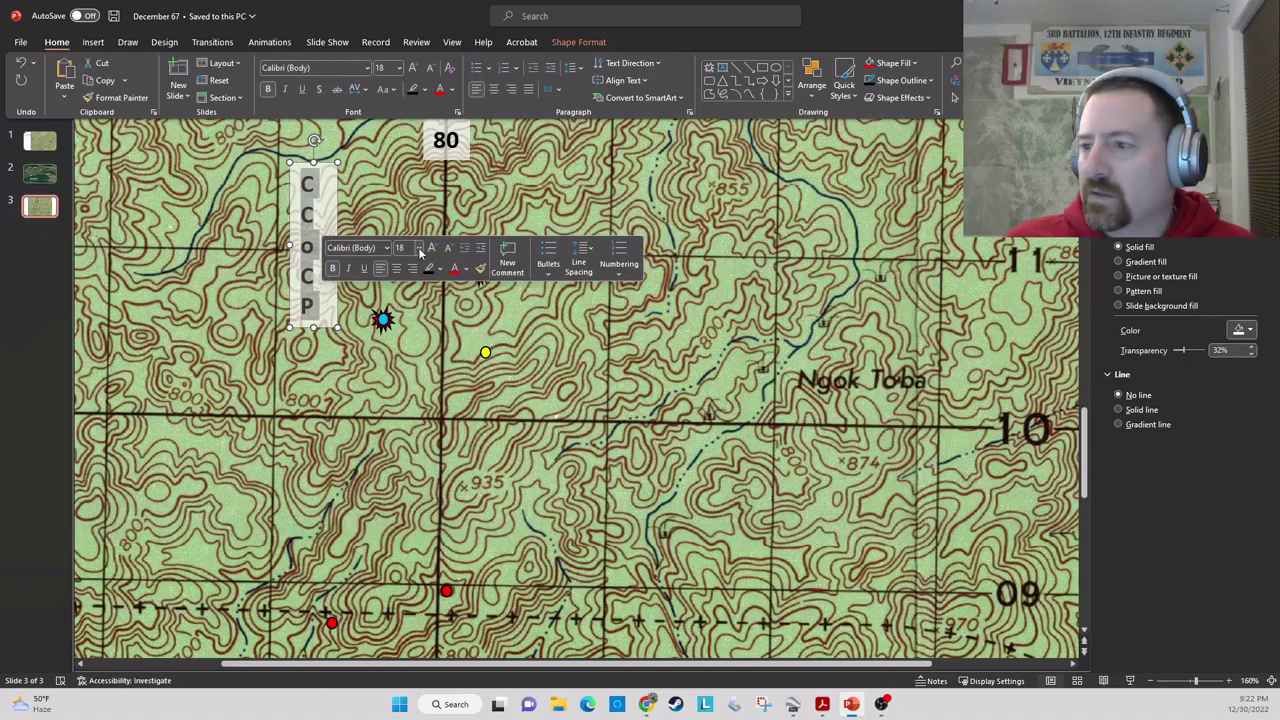
{"action": "left_click", "coordinate": [418, 248]}
{"action": "left_click", "coordinate": [407, 295]}
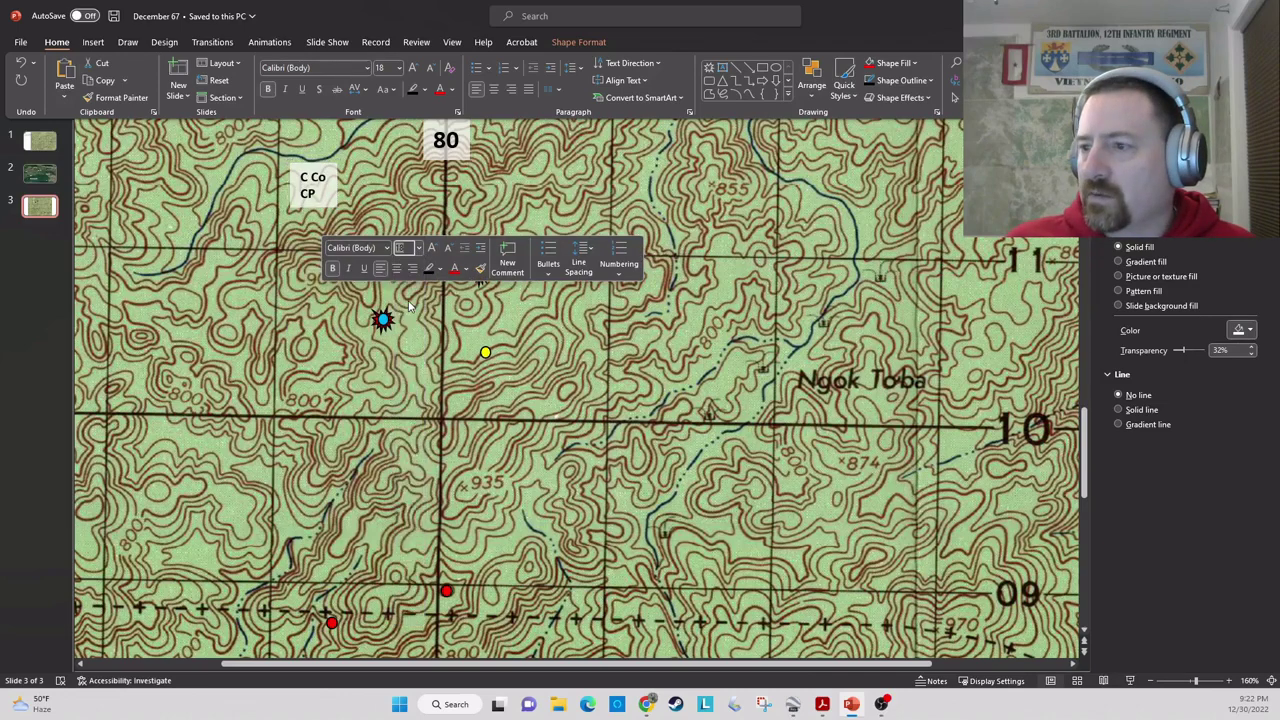
{"action": "left_click", "coordinate": [342, 188]}
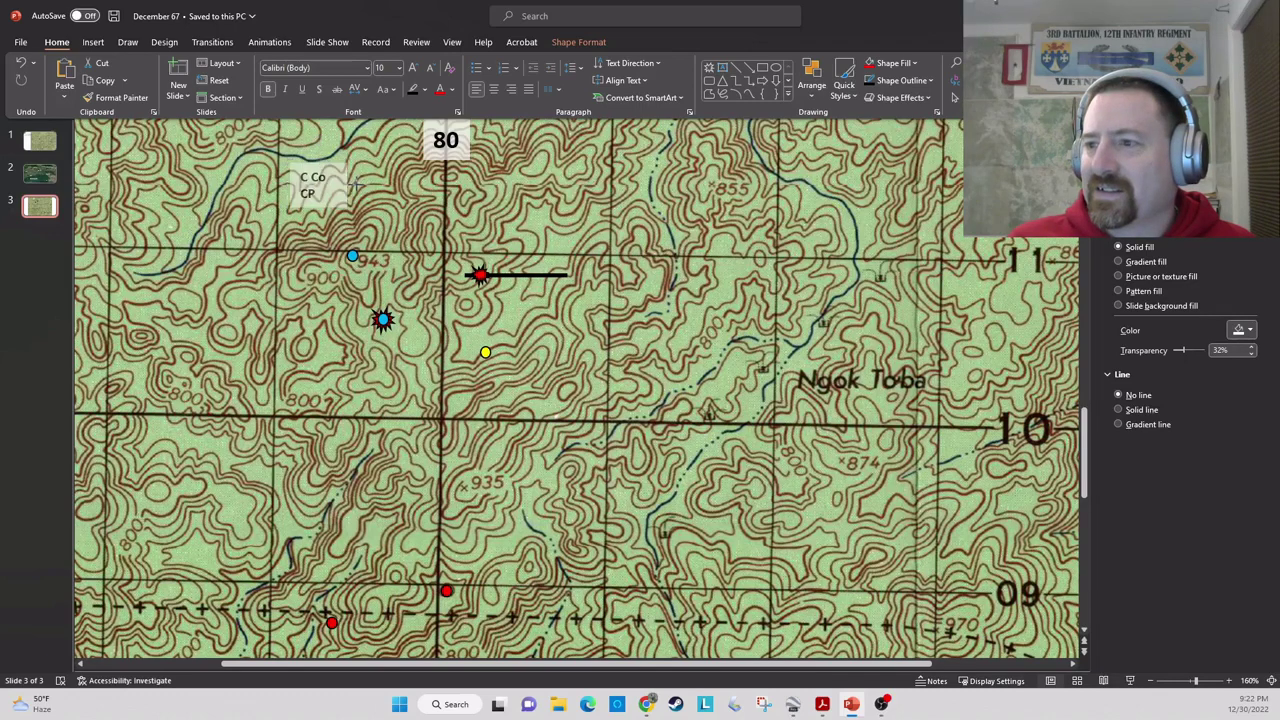
{"action": "left_click", "coordinate": [356, 185]}
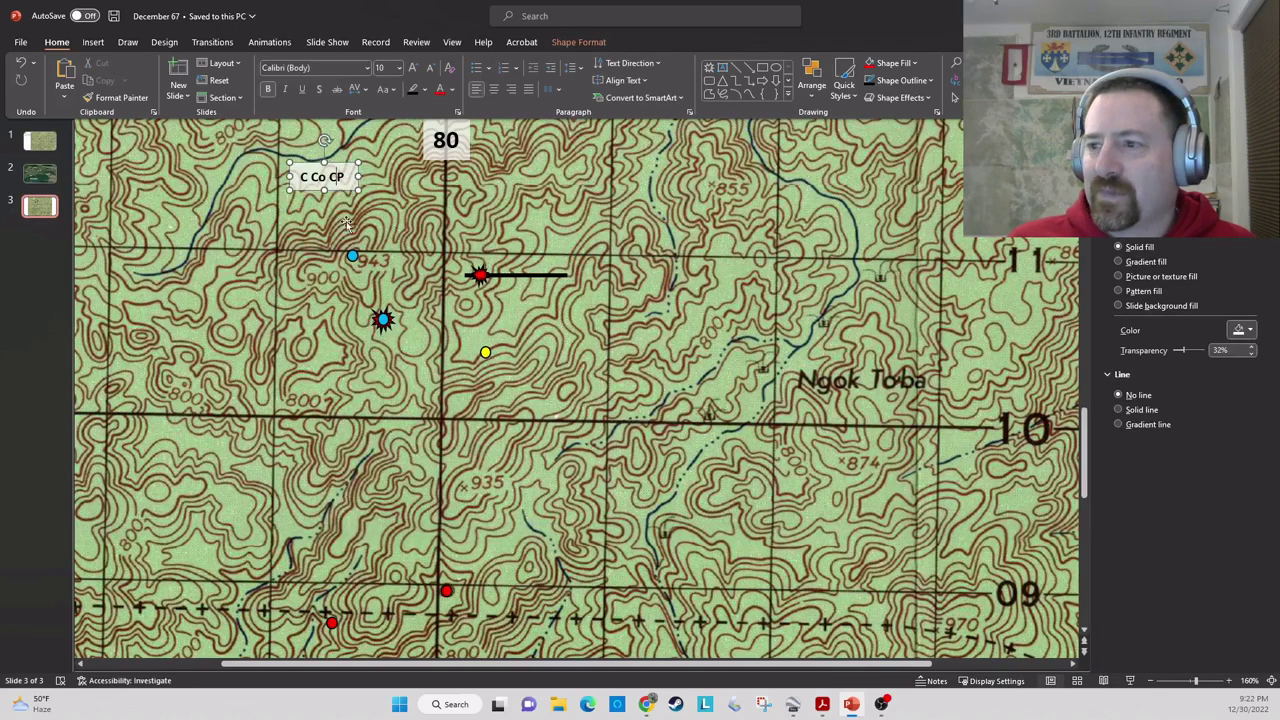
{"action": "left_click", "coordinate": [338, 188]}
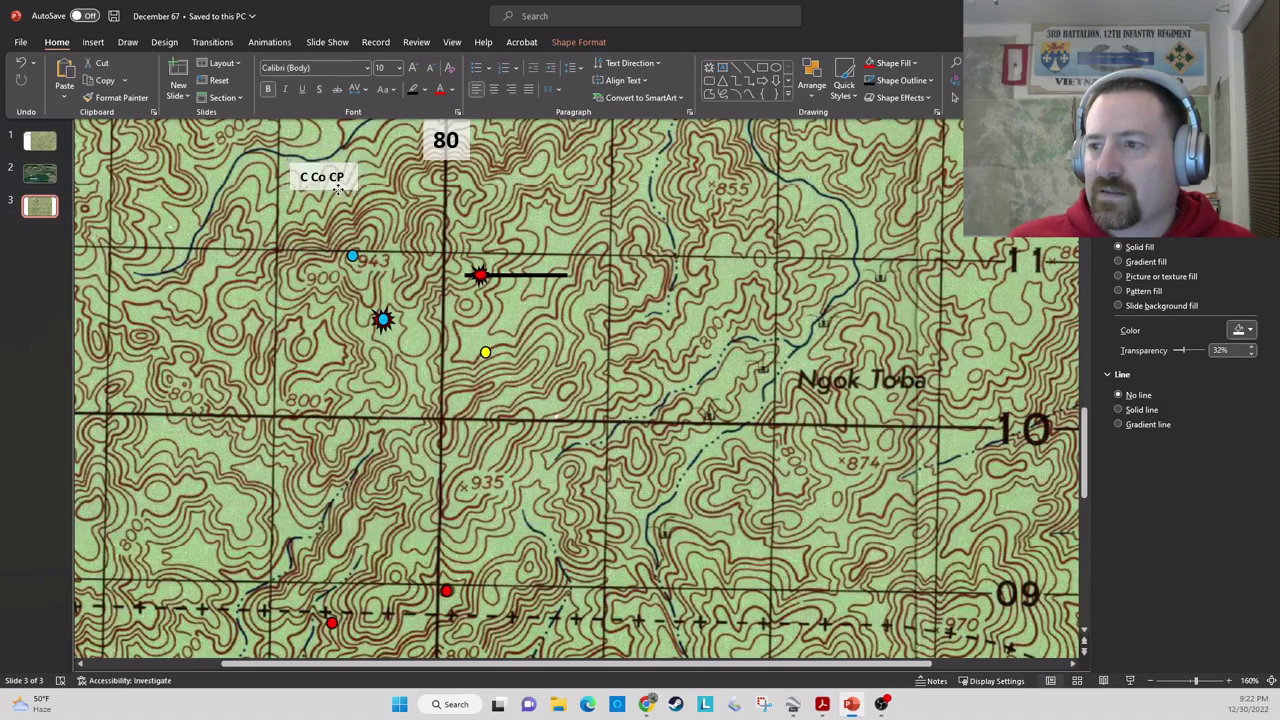
{"action": "left_click_drag", "start_coordinate": [338, 188], "coordinate": [346, 226]}
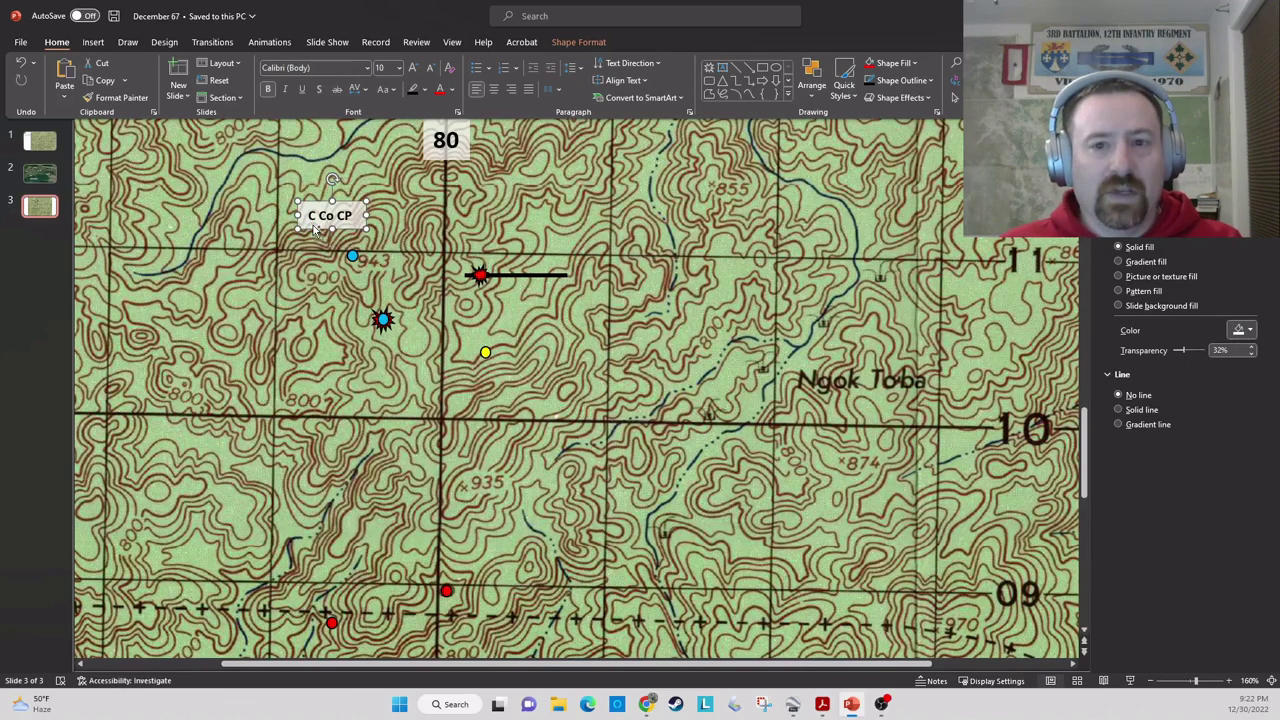
- Duplicate the C Co CP label just southeast of the yellow marker, change its text to "Recon" and narrow the box to fit
{"action": "left_click_drag", "start_coordinate": [313, 228], "coordinate": [500, 367], "text": "ctrl"}
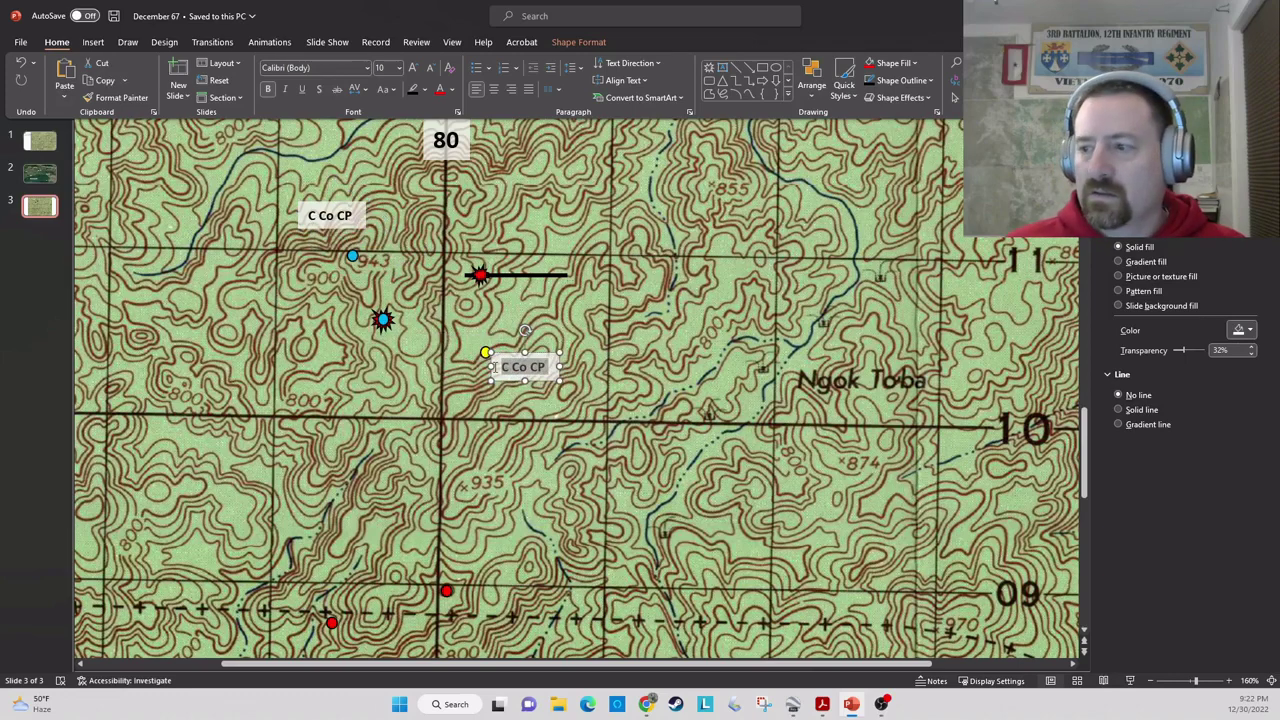
{"action": "type", "text": "Recon"}
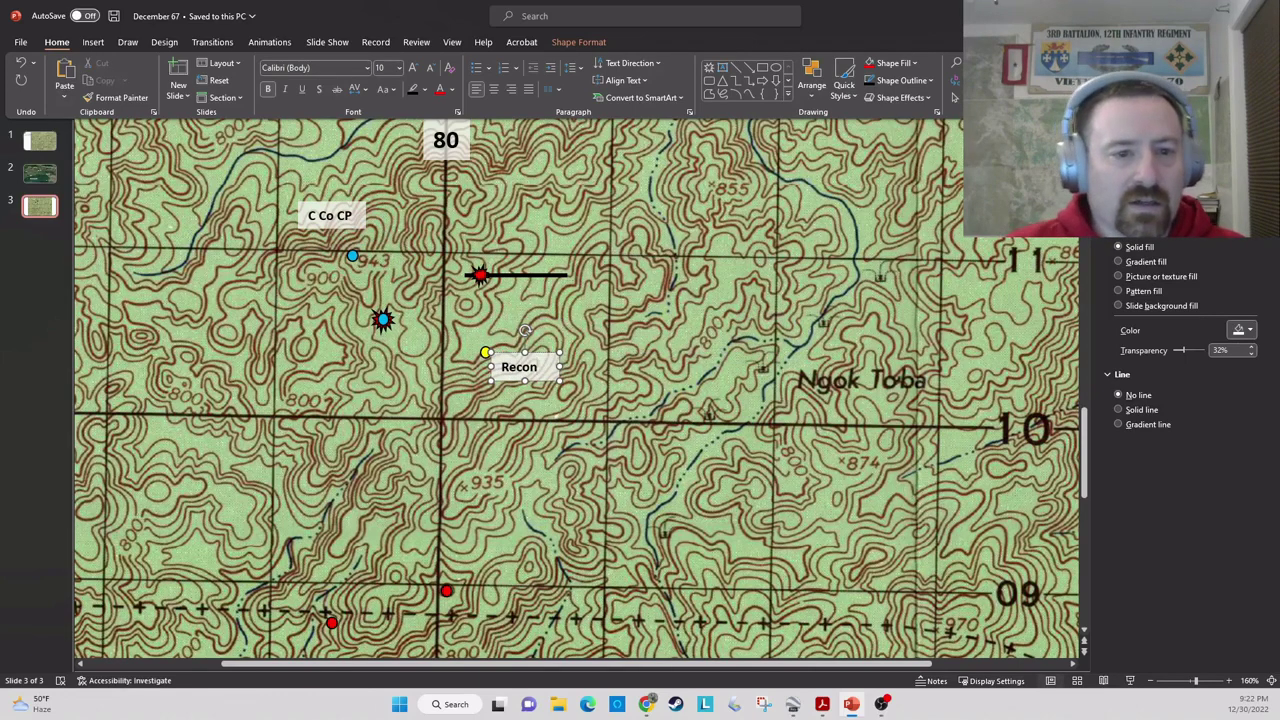
{"action": "left_click", "coordinate": [552, 367]}
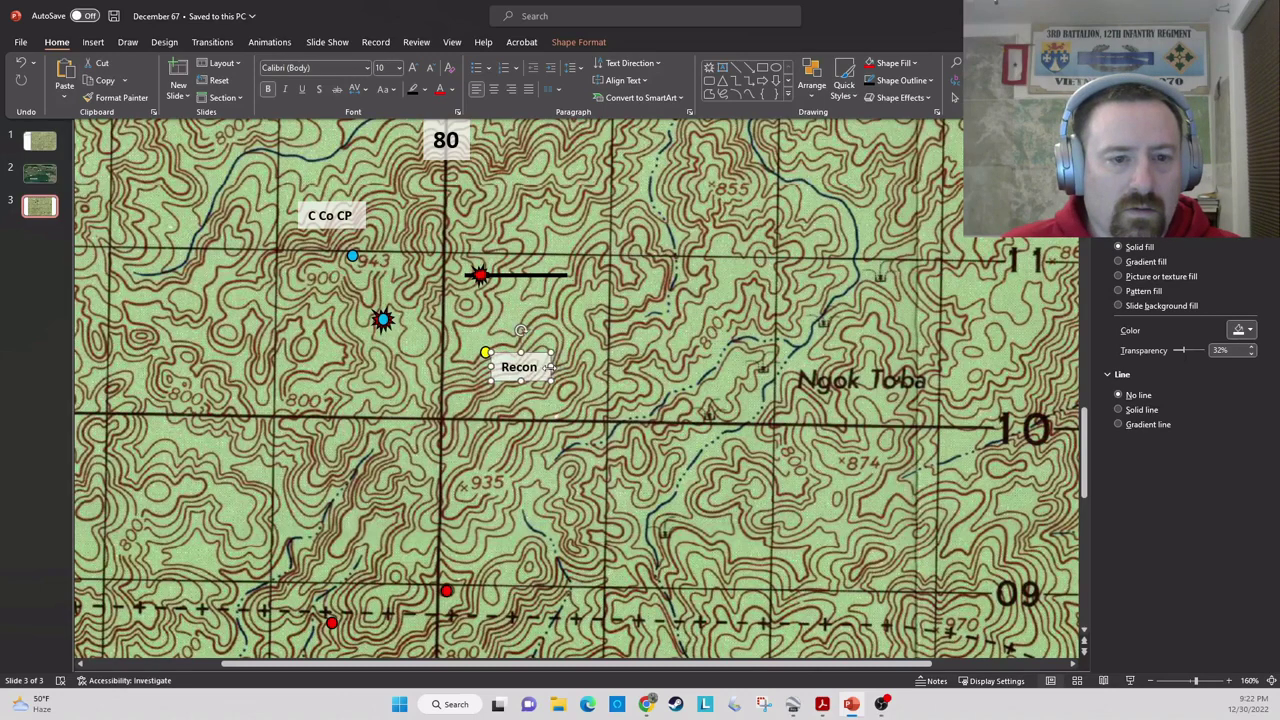
{"action": "left_click_drag", "start_coordinate": [533, 377], "coordinate": [551, 383]}
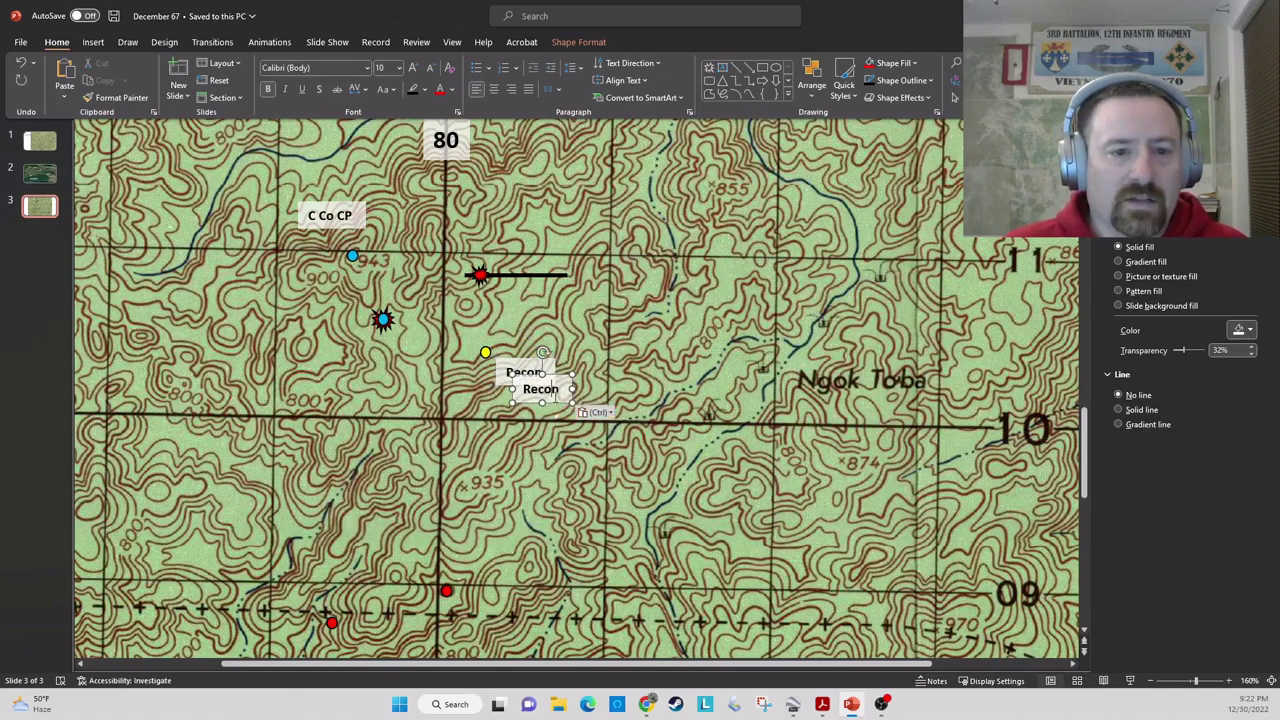
- Duplicate the Recon label to the east of the blue explosion marker and change its text to "836 52 – 1 NVA KIA"
{"action": "left_click_drag", "start_coordinate": [557, 403], "coordinate": [444, 338]}
{"action": "left_click", "coordinate": [444, 338]}
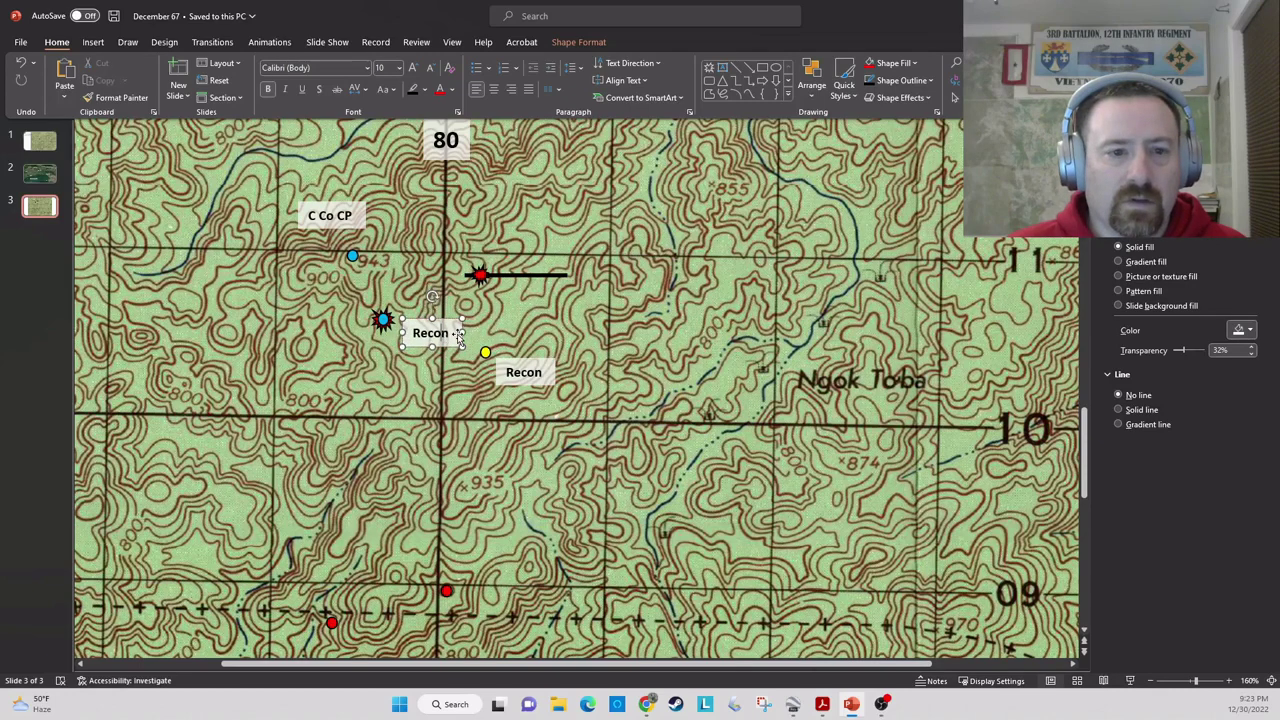
{"action": "key", "text": "BackSpace"}
{"action": "key", "text": "BackSpace"}
{"action": "key", "text": "BackSpace"}
{"action": "key", "text": "BackSpace"}
{"action": "key", "text": "BackSpace"}
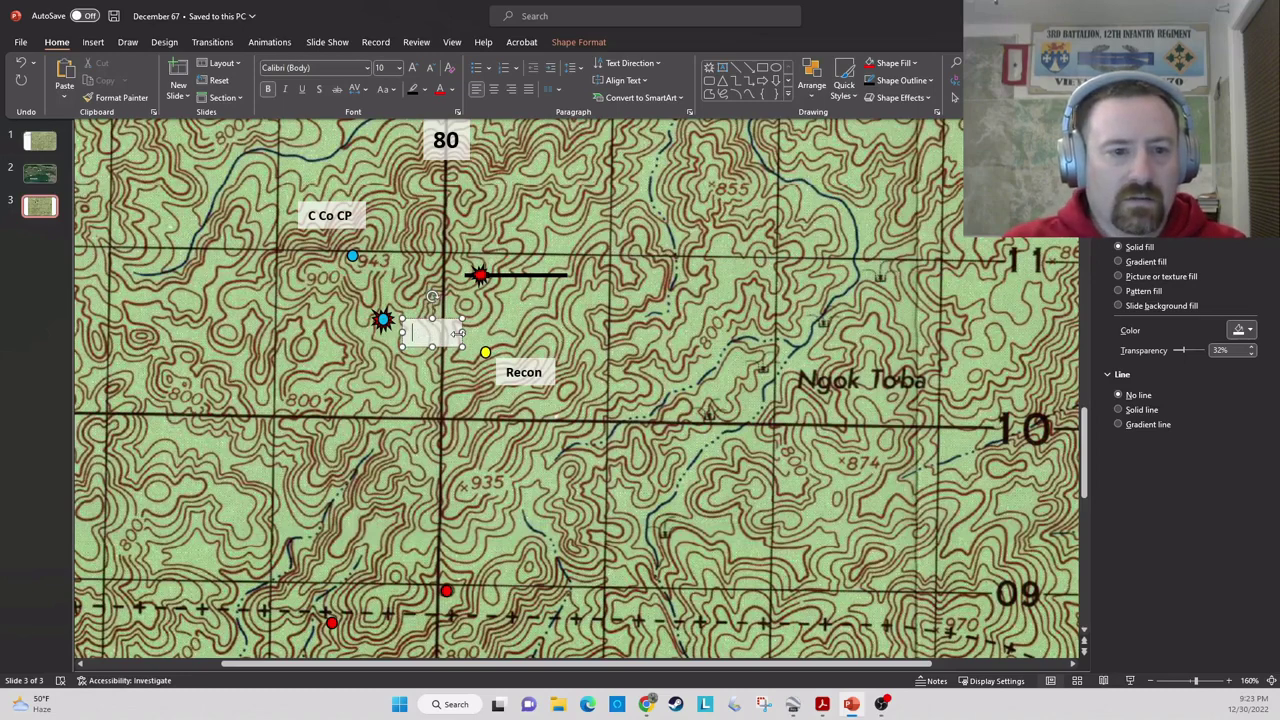
{"action": "type", "text": "83"}
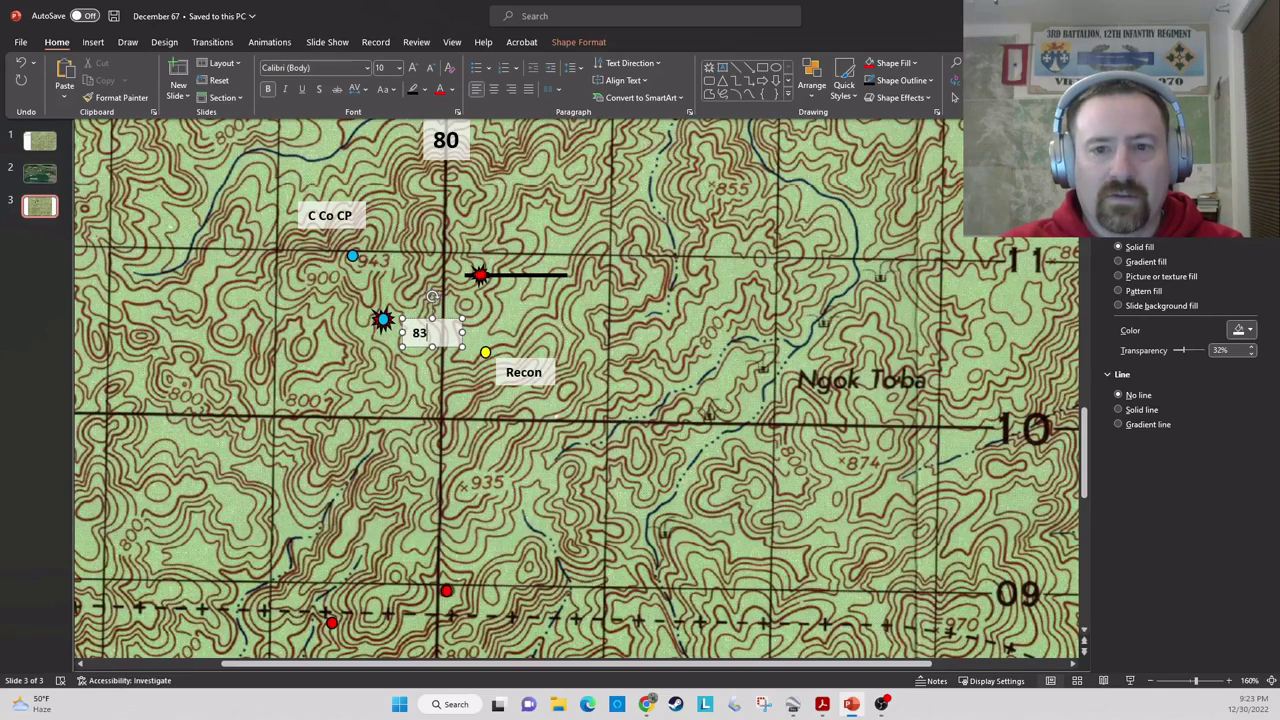
{"action": "type", "text": "6"}
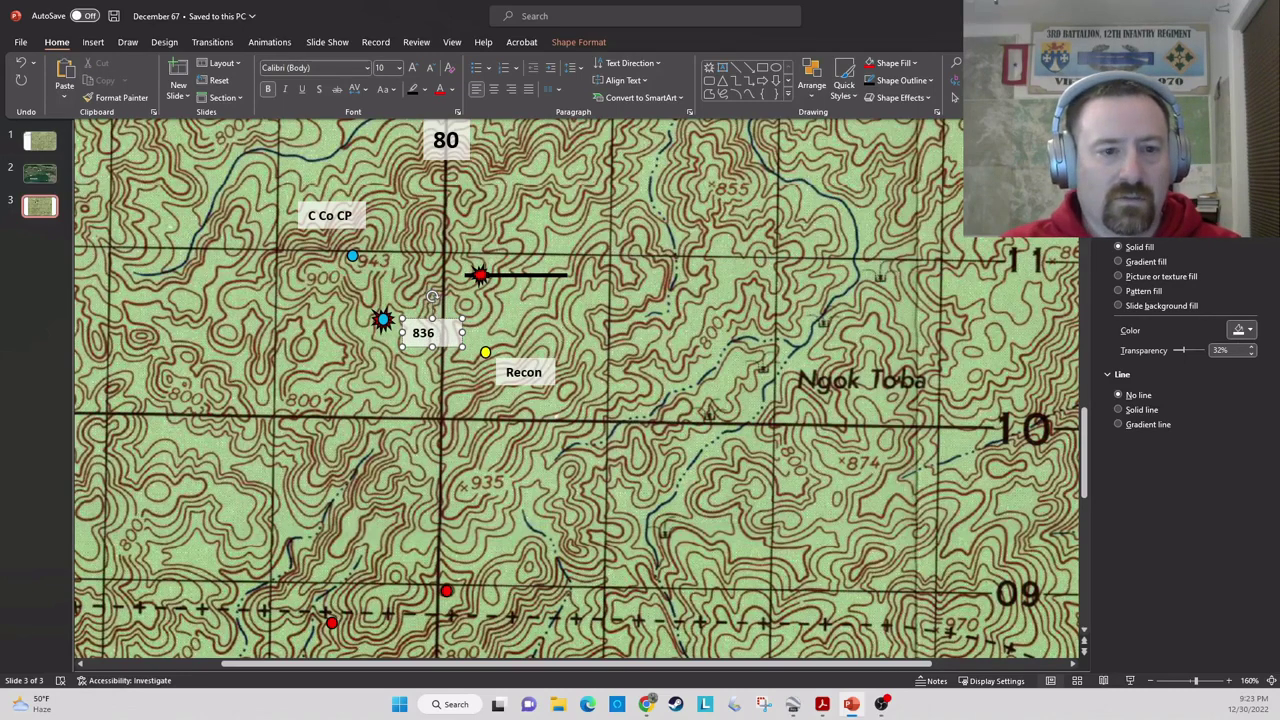
{"action": "key", "text": "Return"}
{"action": "type", "text": "52"}
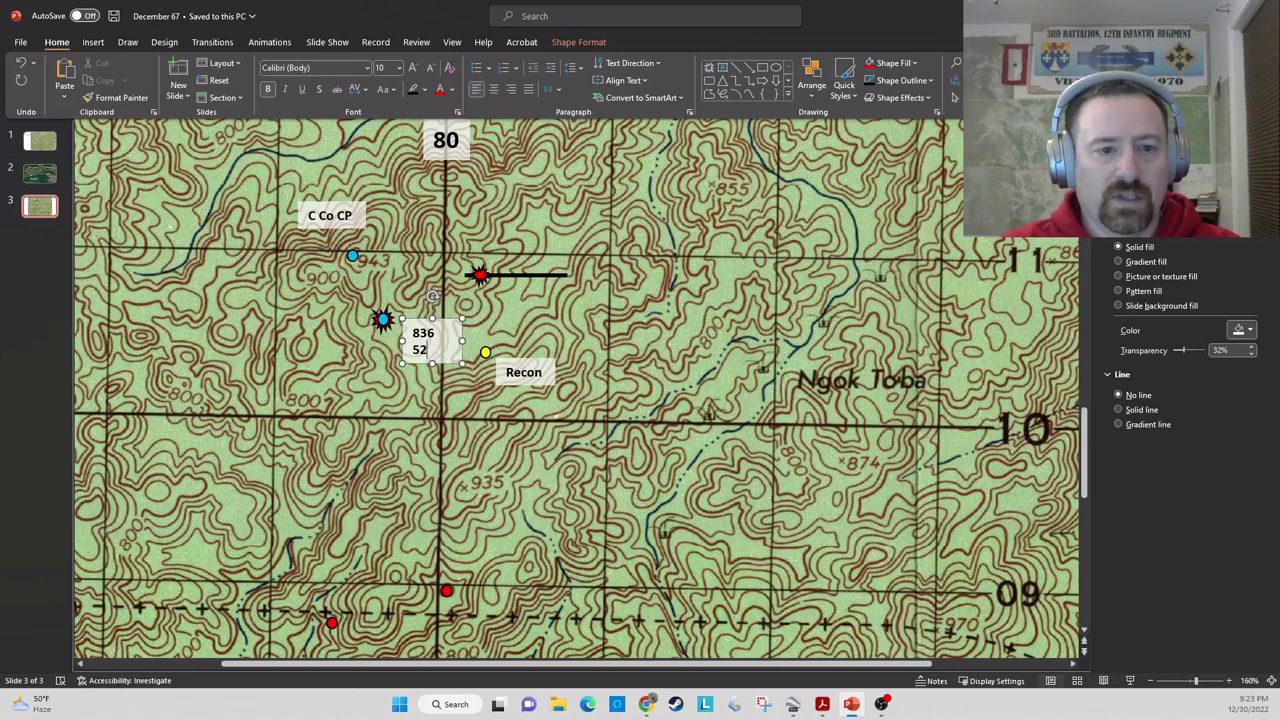
{"action": "type", "text": " - 1"}
{"action": "key", "text": "Return"}
{"action": "type", "text": "NVA"}
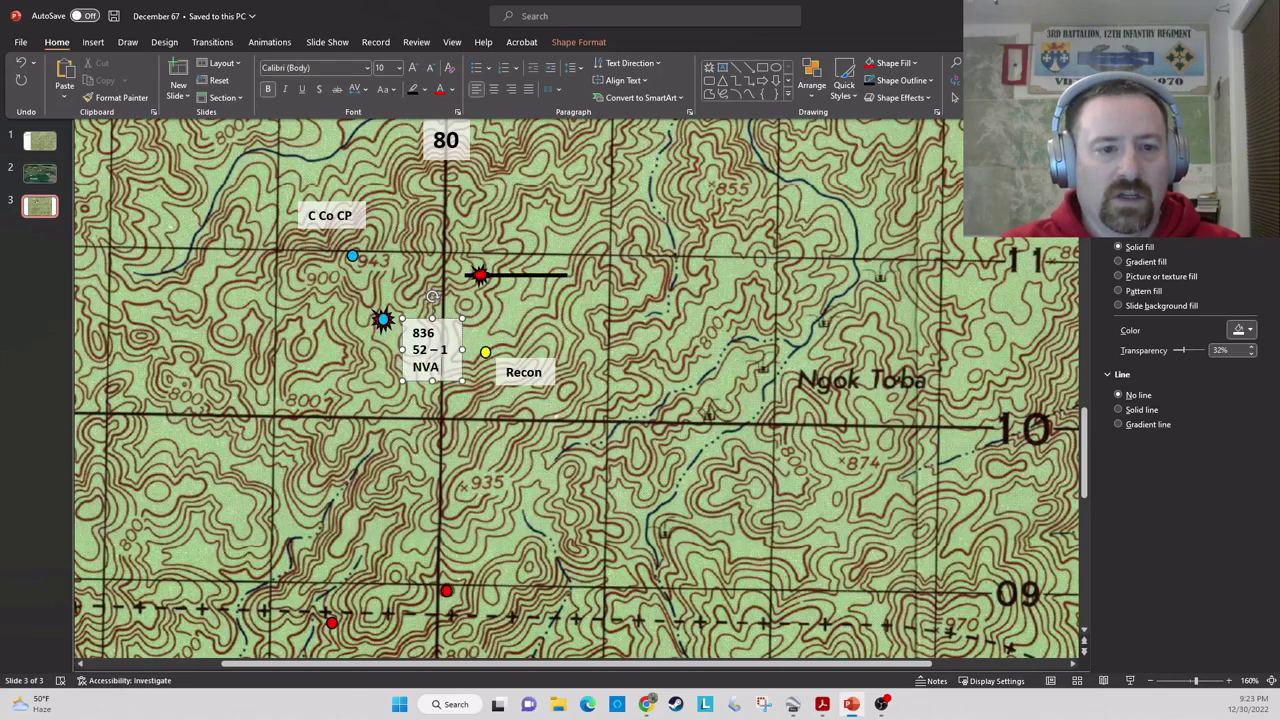
{"action": "key", "text": "Return"}
{"action": "type", "text": "KIA"}
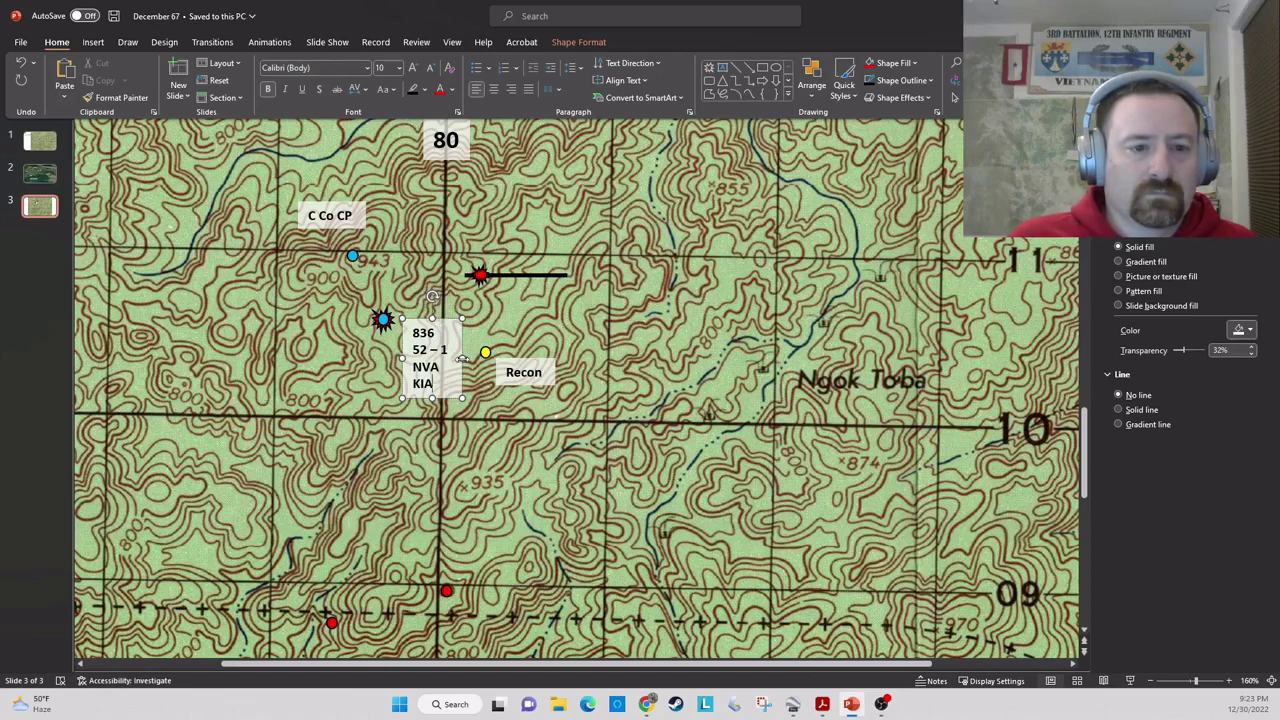
- Widen the NVA KIA label so its text fits on one line, and nudge it closer to the explosion marker
{"action": "left_click_drag", "start_coordinate": [462, 358], "coordinate": [542, 362]}
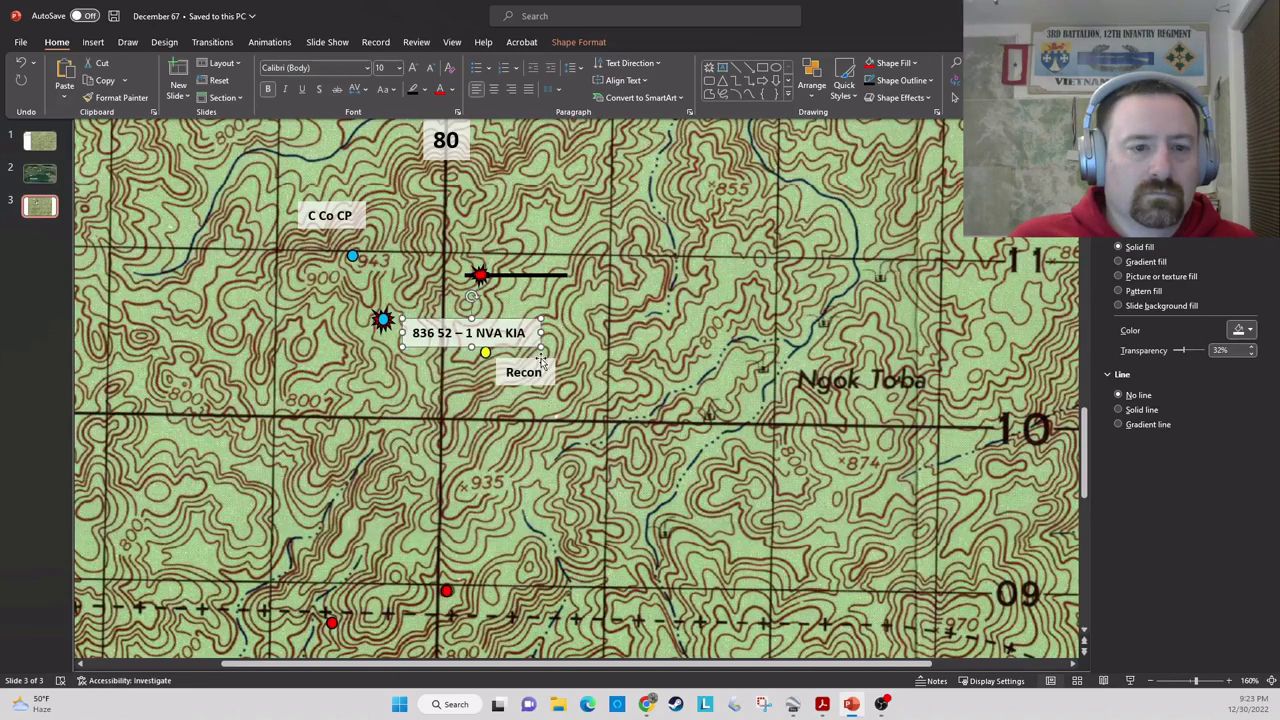
{"action": "left_click", "coordinate": [456, 332]}
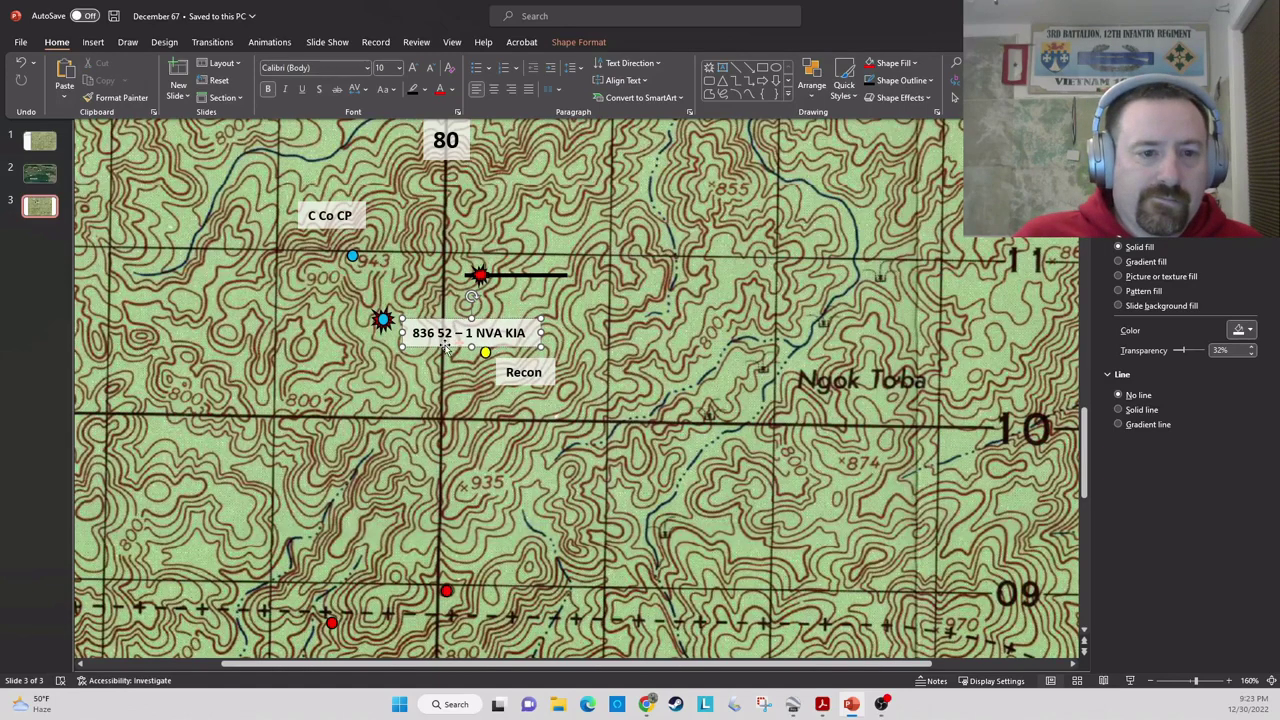
{"action": "left_click_drag", "start_coordinate": [446, 344], "coordinate": [442, 345]}
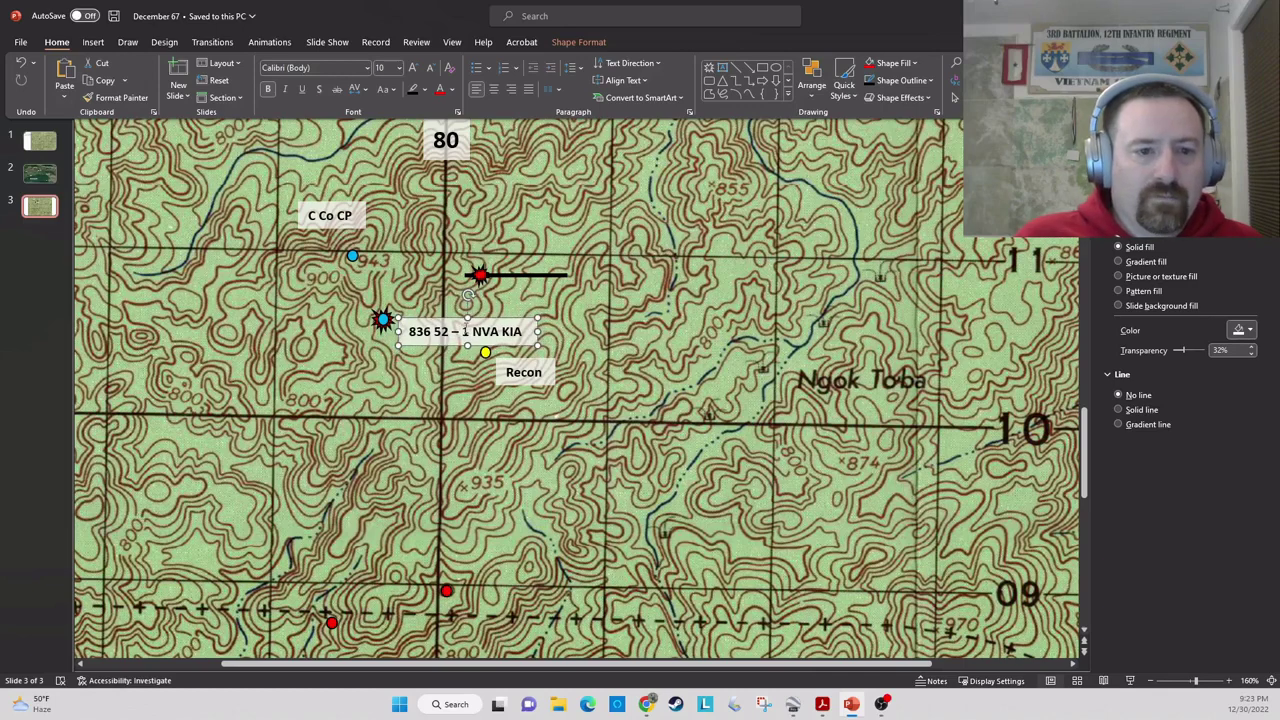
{"action": "left_click", "coordinate": [583, 309]}
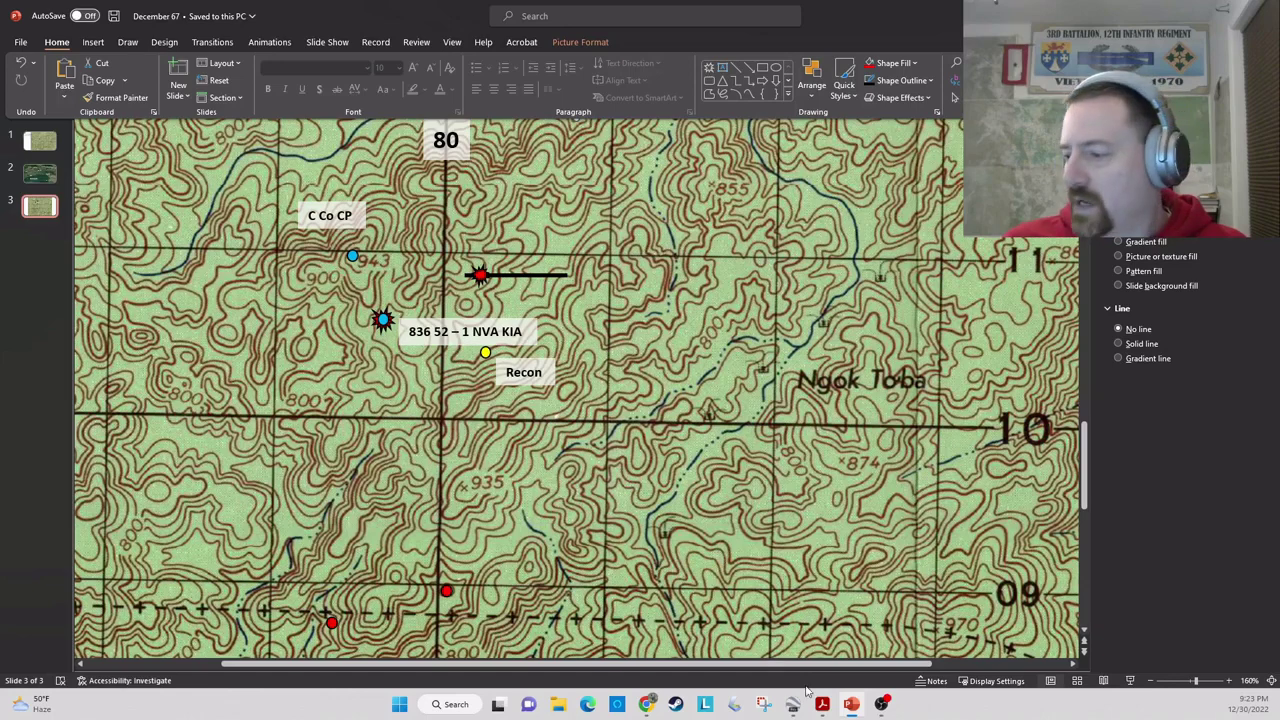
- Switch to 24 Dec, 1967.pdf in Acrobat and recheck the 1015 to 1130 journal entries on the 74 and 836 contacts
{"action": "mouse_move", "coordinate": [822, 702]}
{"action": "left_click", "coordinate": [757, 650]}
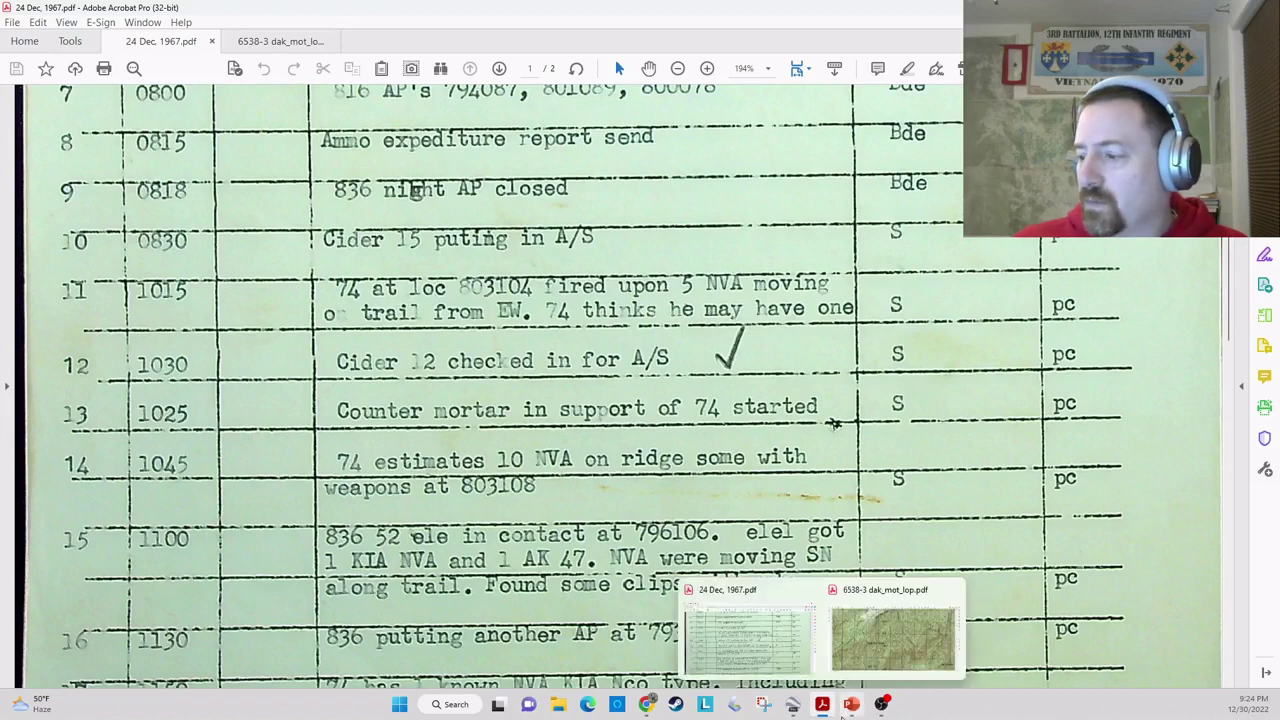
{"action": "mouse_move", "coordinate": [851, 711]}
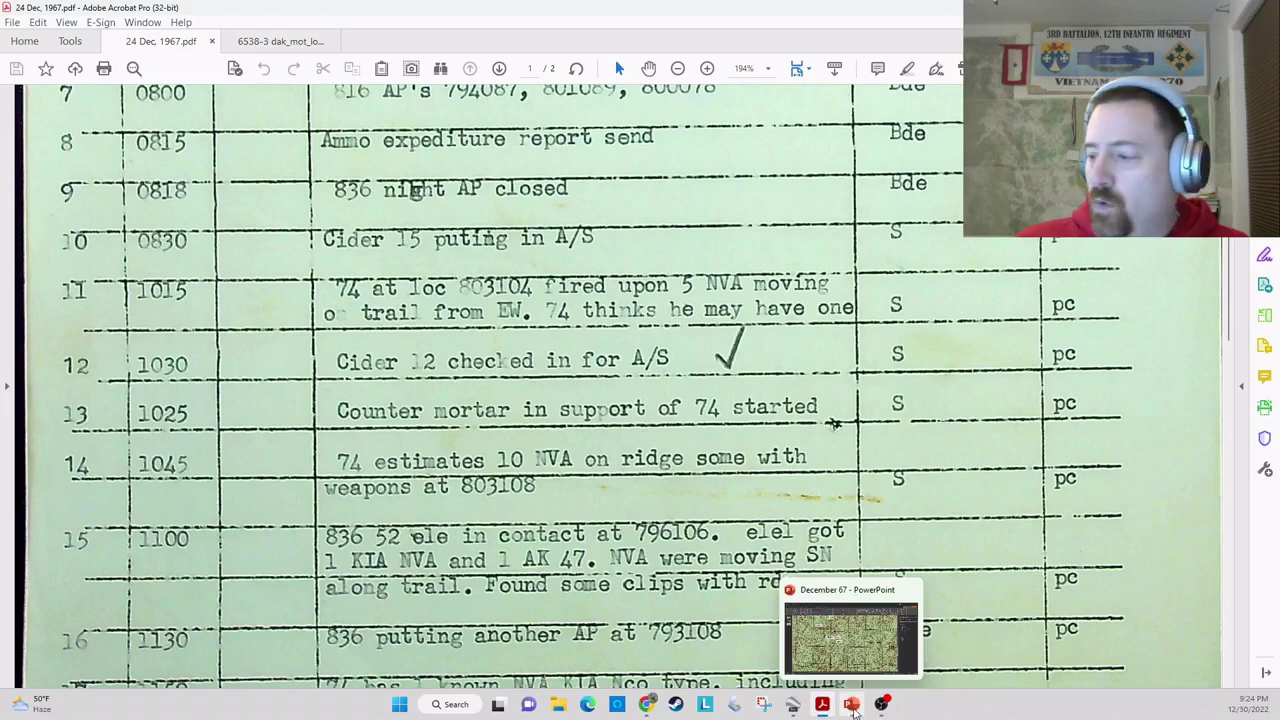
- Switch to PowerPoint, duplicate the black line at the red explosion marker, and set the copy north–south and shorter through the blue explosion marker
{"action": "left_click", "coordinate": [851, 705]}
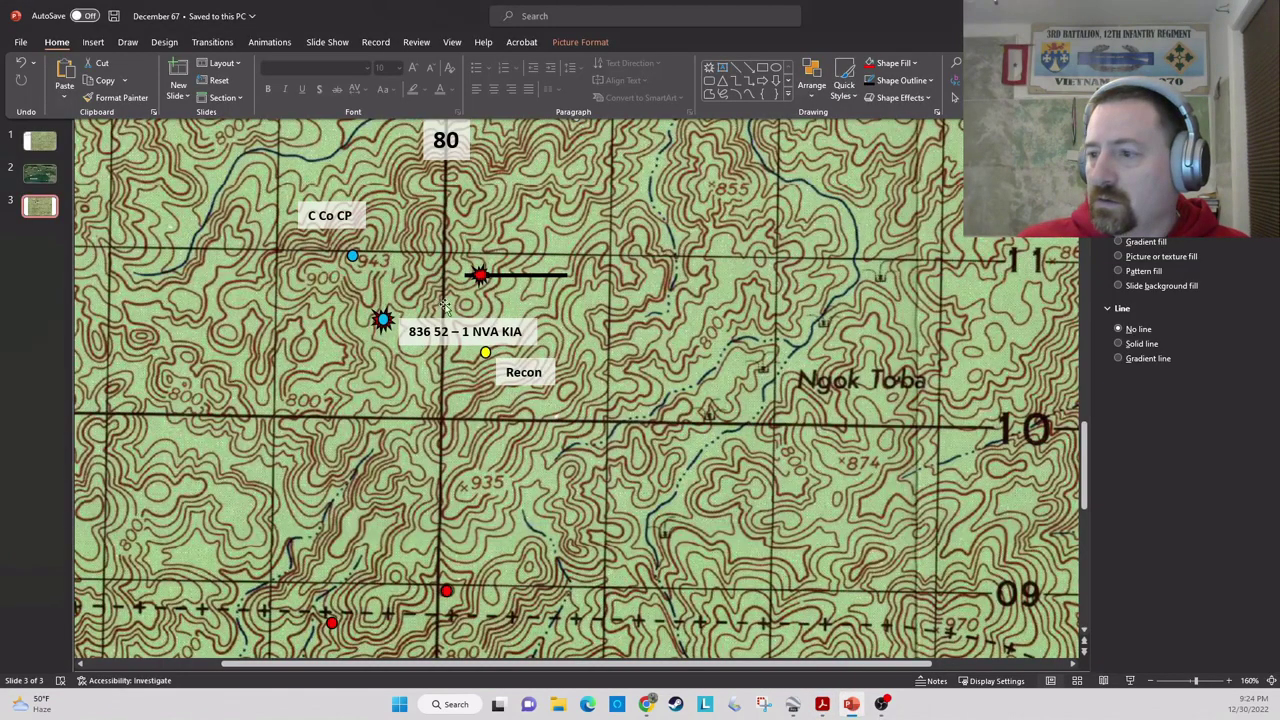
{"action": "left_click", "coordinate": [518, 276]}
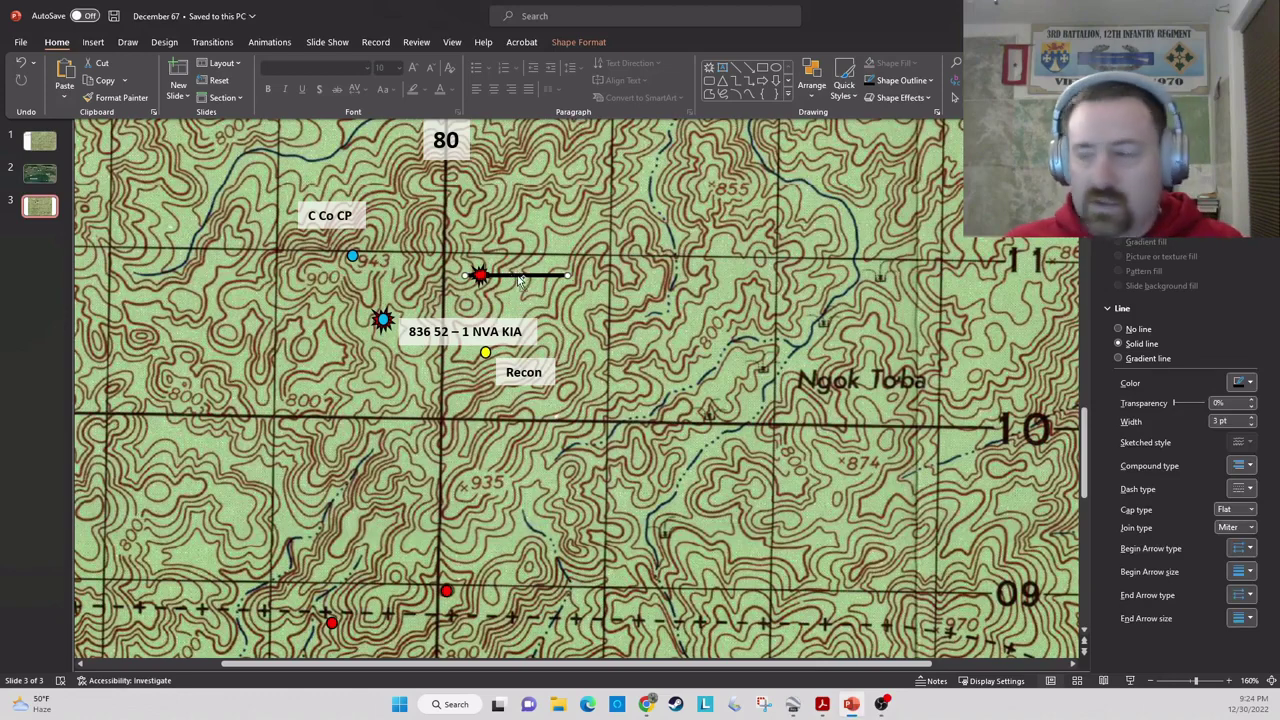
{"action": "key", "text": "ctrl+d"}
{"action": "left_click_drag", "start_coordinate": [532, 291], "coordinate": [383, 338]}
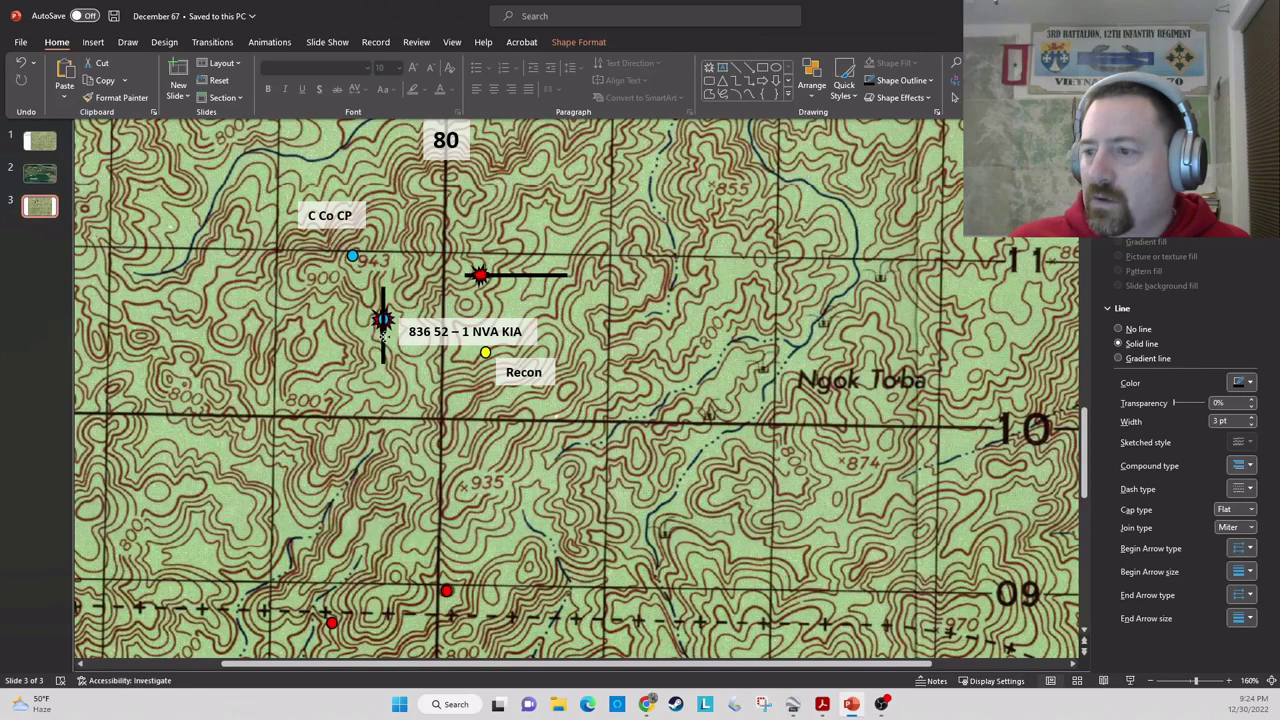
{"action": "left_click", "coordinate": [381, 335]}
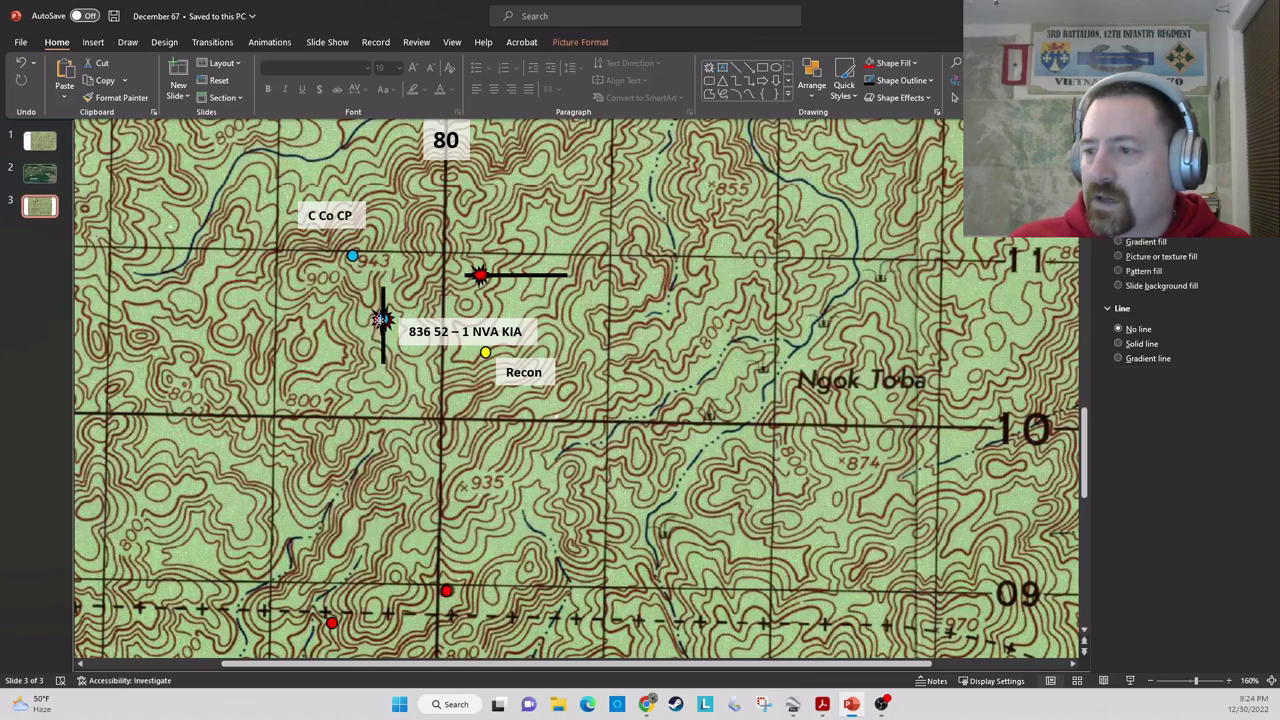
- Move the north–south line just west of the blue explosion marker and open the context options for that marker
{"action": "left_click", "coordinate": [383, 345]}
{"action": "left_click_drag", "start_coordinate": [383, 345], "coordinate": [366, 340]}
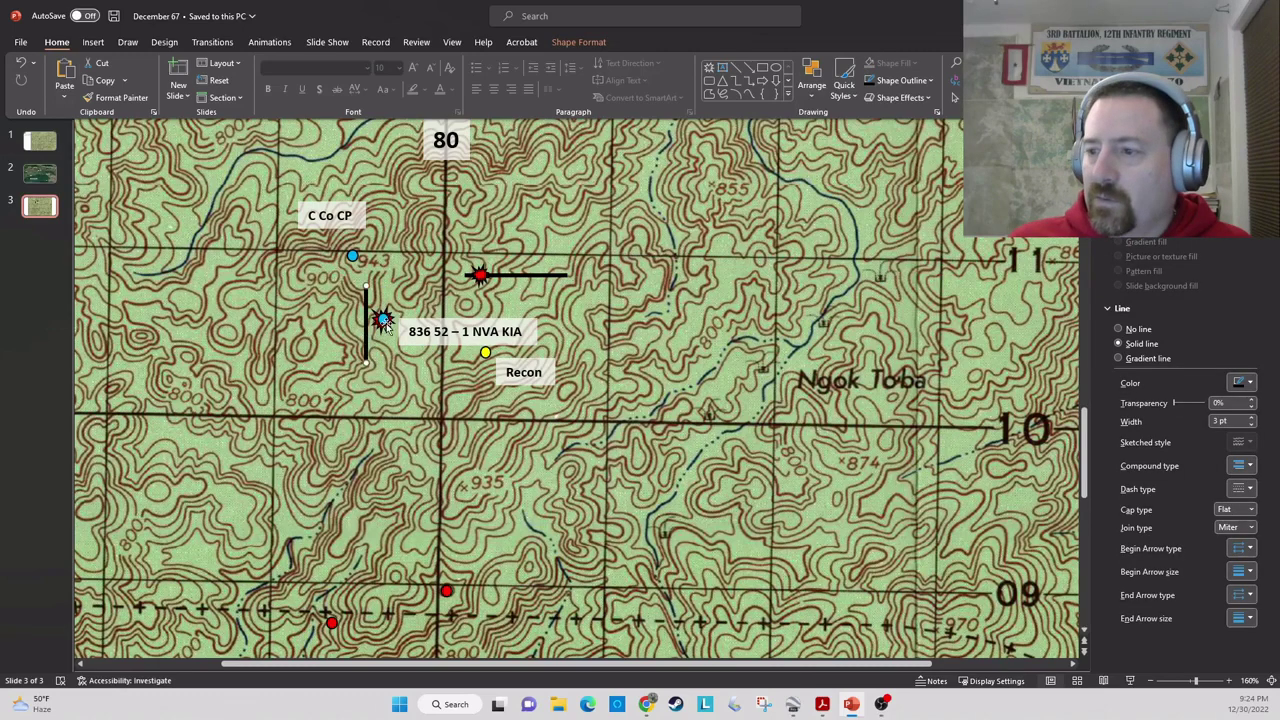
{"action": "right_click", "coordinate": [383, 320]}
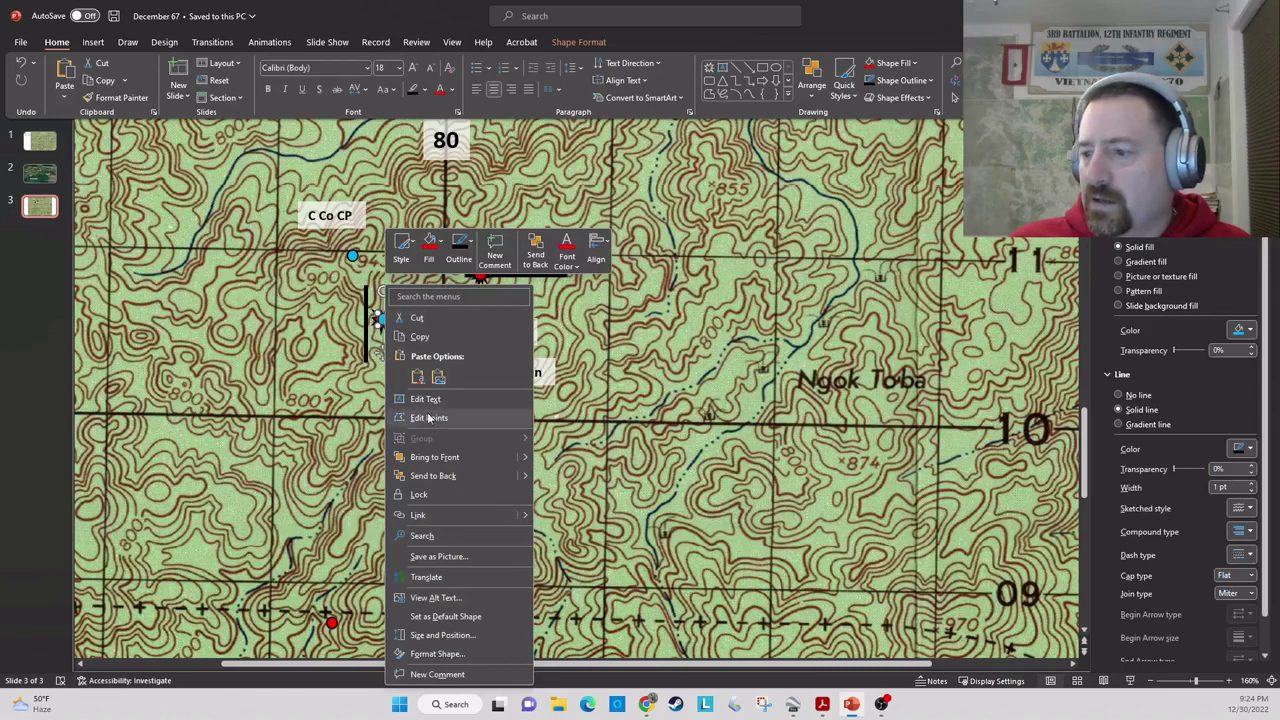
- Bring the blue dot beside the "836 52 – 1 NVA KIA" label to the front and centre the vertical black line on its burst marker
{"action": "left_click", "coordinate": [438, 457]}
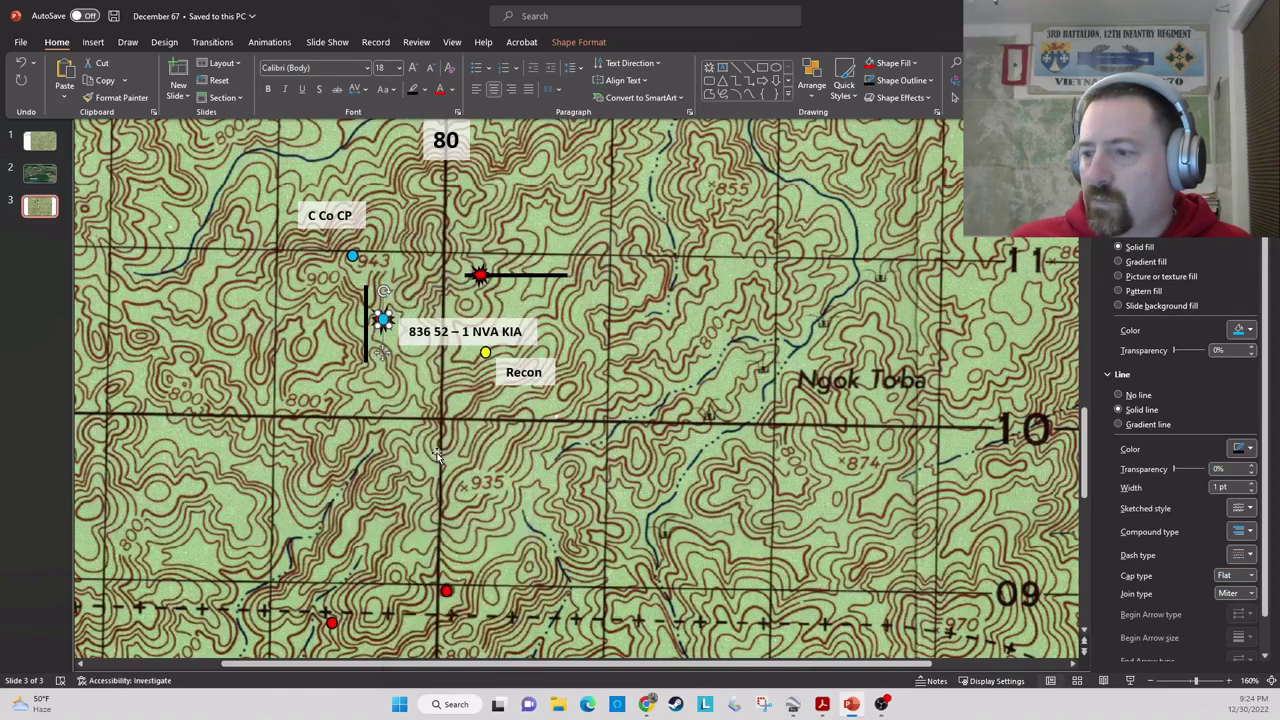
{"action": "left_click", "coordinate": [367, 343]}
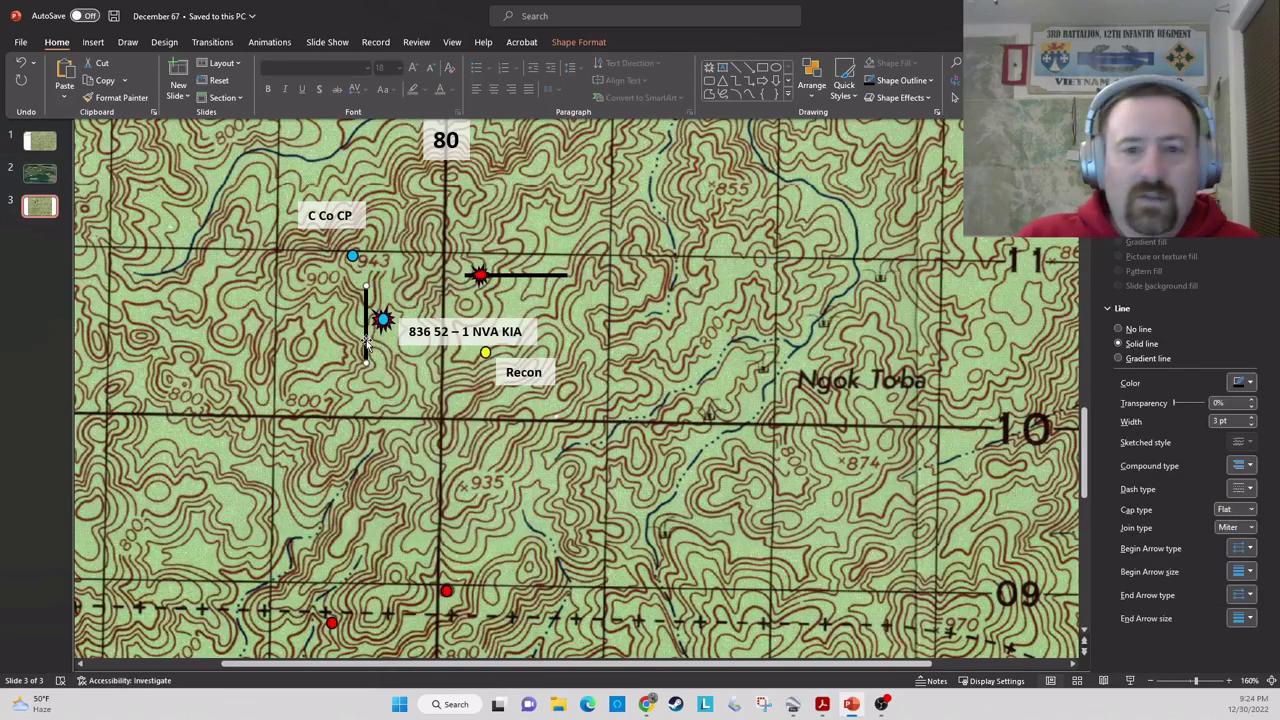
{"action": "key", "text": "Right"}
{"action": "key", "text": "Right"}
{"action": "key", "text": "Right"}
{"action": "key", "text": "Right"}
{"action": "key", "text": "Right"}
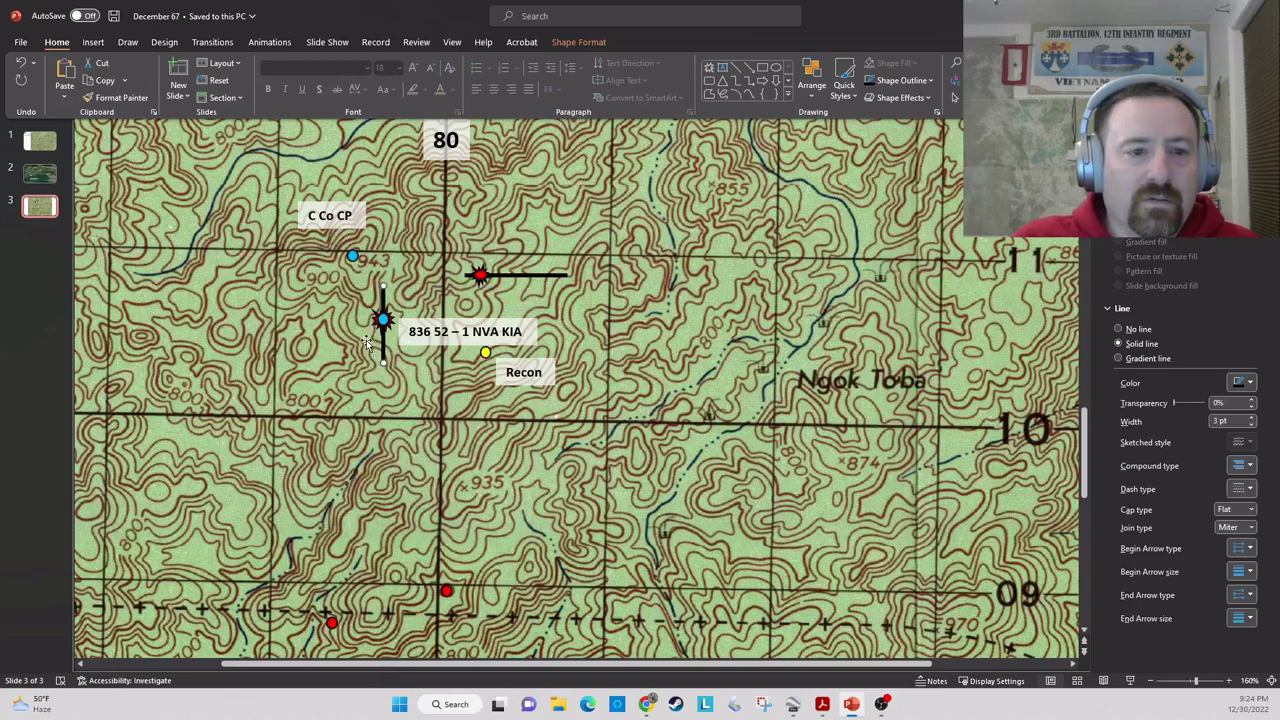
{"action": "left_click", "coordinate": [362, 342]}
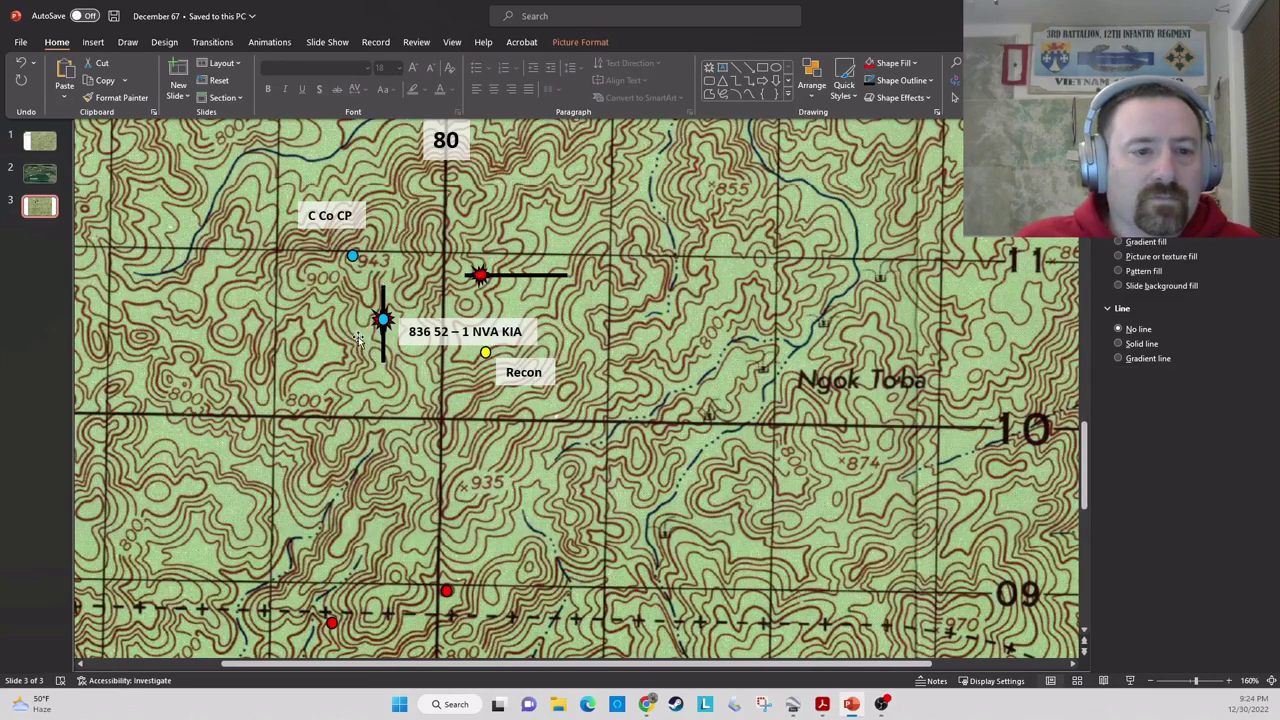
- Duplicate the blue C Co CP dot and move the copy west, just past the first vertical grid line west of 80
{"action": "left_click", "coordinate": [352, 256]}
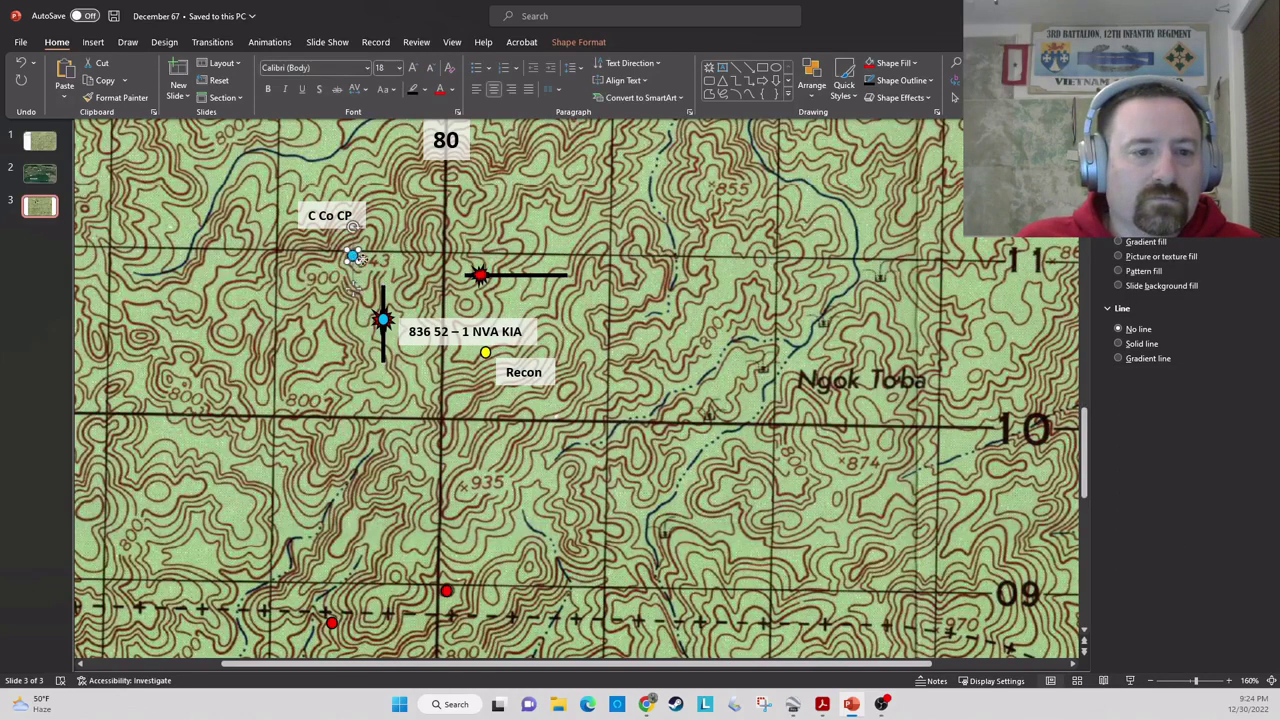
{"action": "left_click_drag", "start_coordinate": [354, 254], "coordinate": [370, 266]}
{"action": "key", "text": "Left"}
{"action": "key", "text": "Left"}
{"action": "key", "text": "Left"}
{"action": "key", "text": "Left"}
{"action": "key", "text": "Left"}
{"action": "key", "text": "Left"}
{"action": "key", "text": "Left"}
{"action": "key", "text": "Left"}
{"action": "key", "text": "Left"}
{"action": "key", "text": "Left"}
{"action": "key", "text": "Left"}
{"action": "key", "text": "Left"}
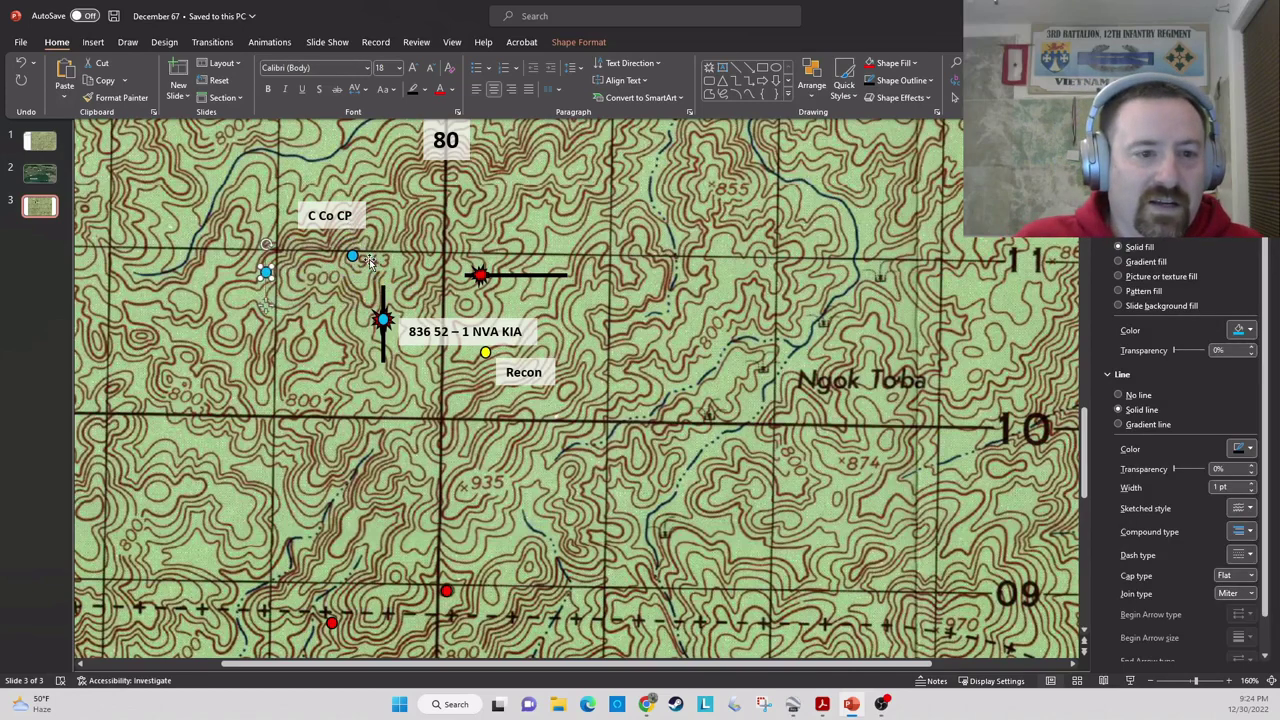
- Fine-position the copied blue dot eastward to the west edge of the 900 contour label, southwest of the C Co CP dot
{"action": "key", "text": "ctrl+Right"}
{"action": "key", "text": "ctrl+Right"}
{"action": "key", "text": "ctrl+Right"}
{"action": "key", "text": "ctrl+Right"}
{"action": "key", "text": "ctrl+Right"}
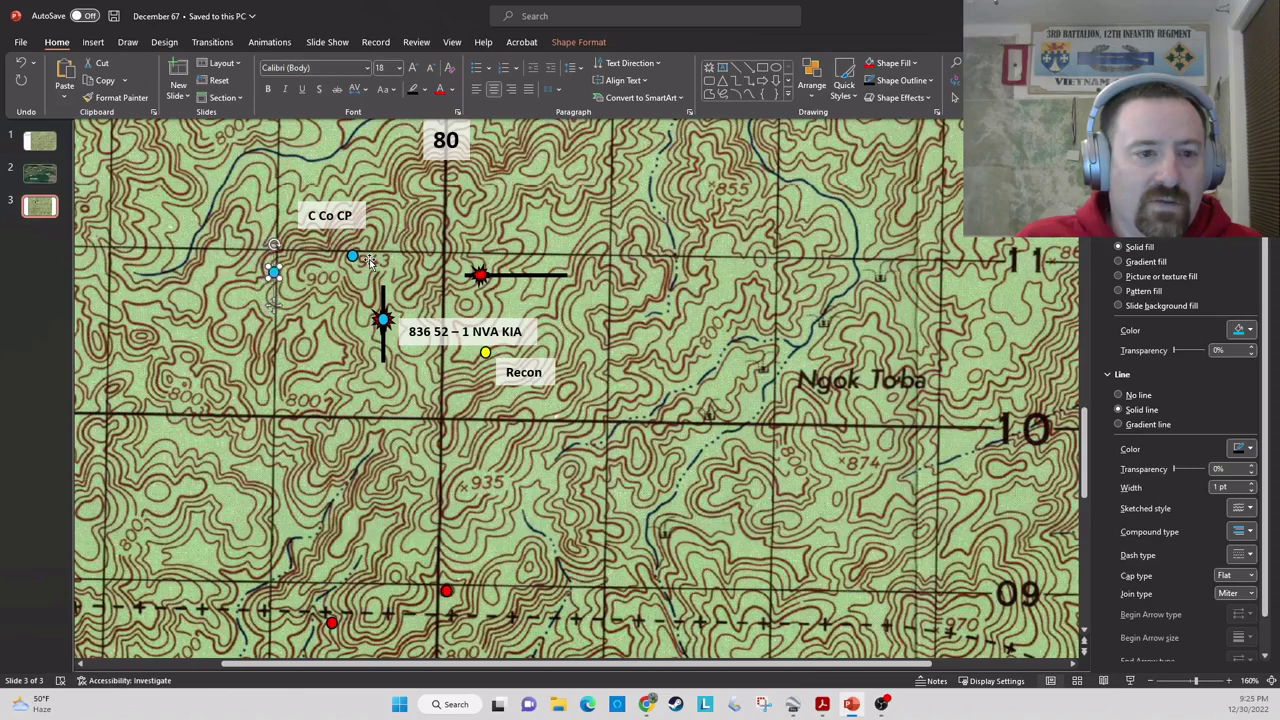
{"action": "key", "text": "ctrl+Right"}
{"action": "key", "text": "ctrl+Right"}
{"action": "key", "text": "ctrl+Right"}
{"action": "key", "text": "ctrl+Right"}
{"action": "key", "text": "ctrl+Right"}
{"action": "key", "text": "ctrl+Right"}
{"action": "key", "text": "ctrl+Right"}
{"action": "key", "text": "ctrl+Right"}
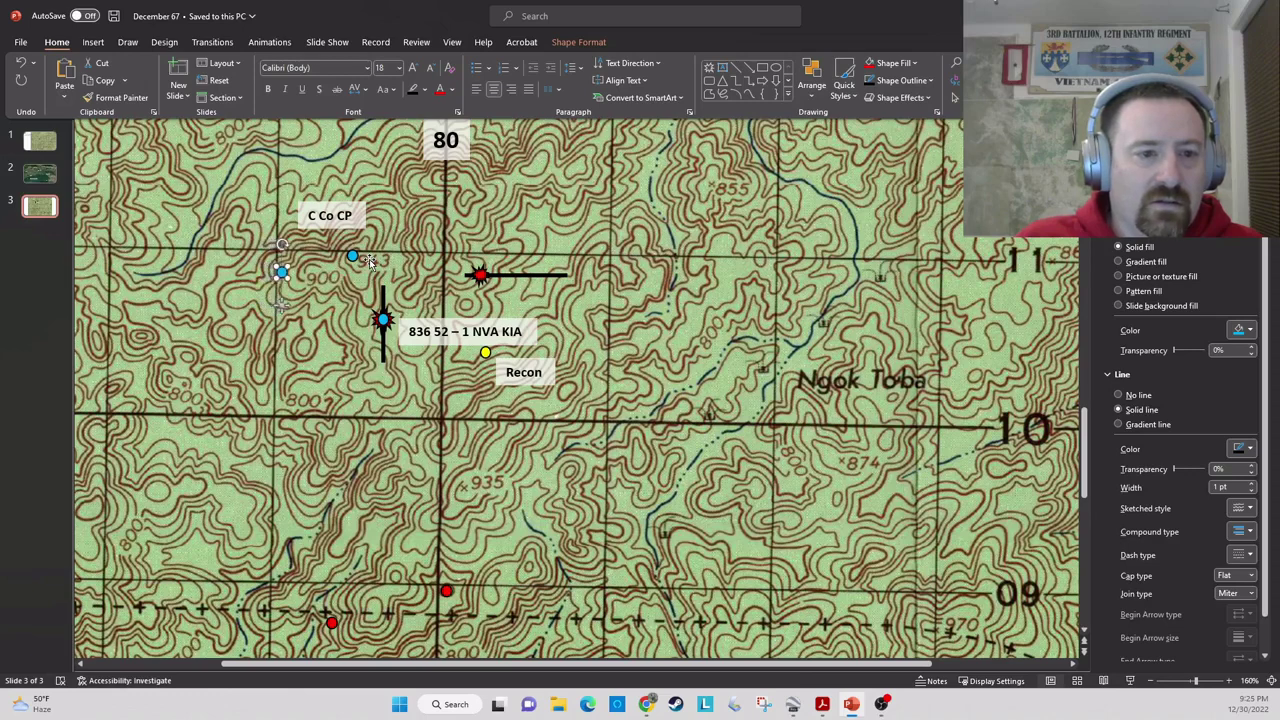
{"action": "key", "text": "ctrl+Right"}
{"action": "key", "text": "ctrl+Right"}
{"action": "key", "text": "ctrl+Right"}
{"action": "key", "text": "ctrl+Right"}
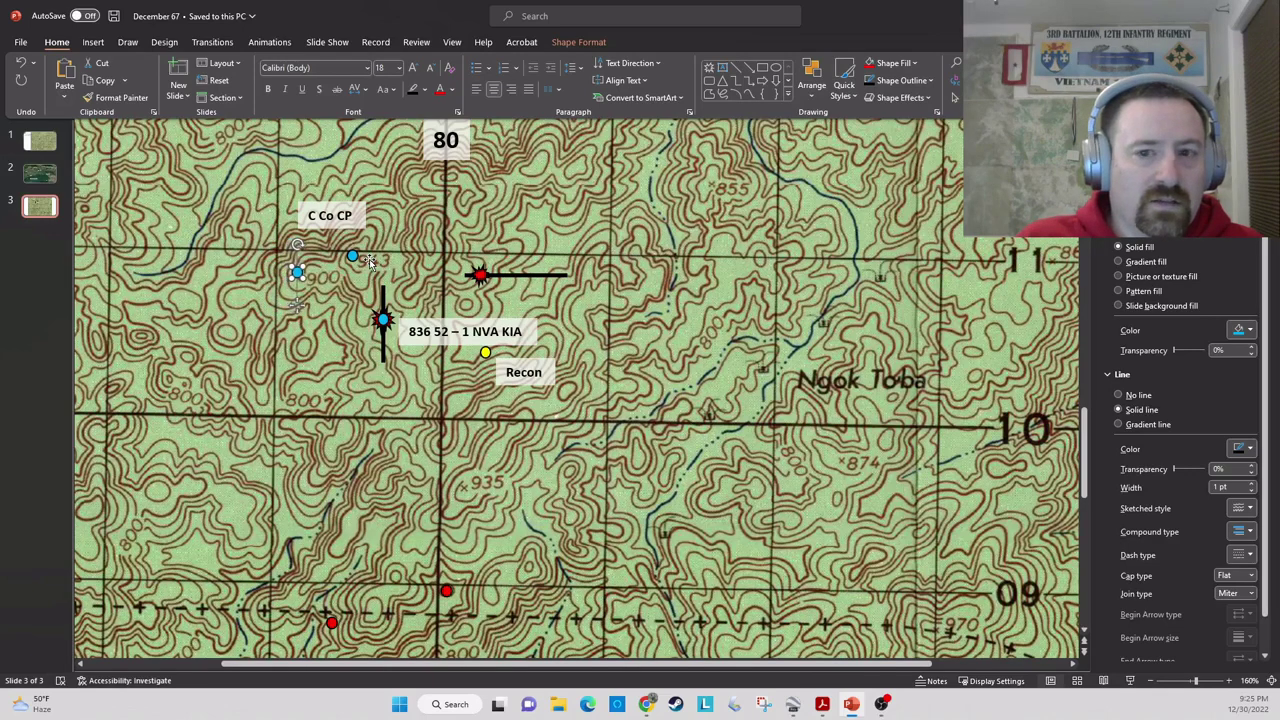
{"action": "key", "text": "ctrl+Right"}
{"action": "key", "text": "ctrl+Right"}
{"action": "key", "text": "ctrl+Right"}
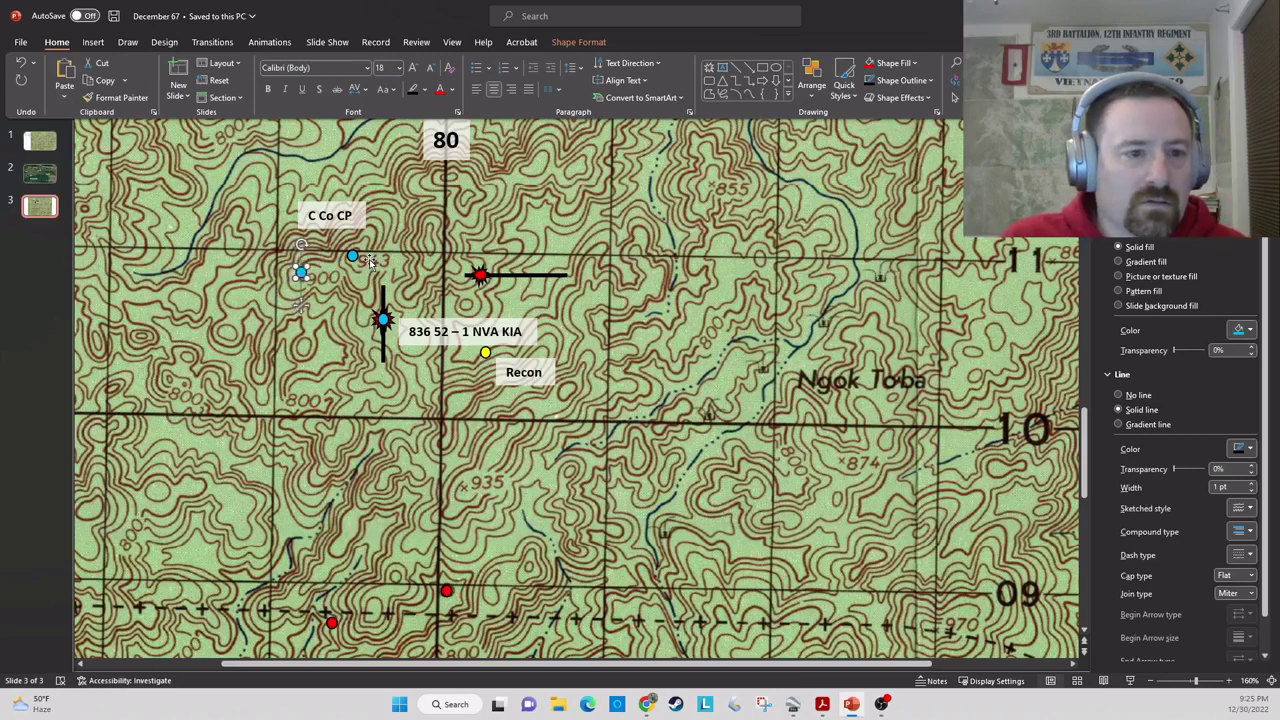
{"action": "key", "text": "ctrl+Right"}
{"action": "key", "text": "ctrl+Right"}
{"action": "key", "text": "ctrl+Right"}
{"action": "key", "text": "ctrl+Right"}
{"action": "key", "text": "ctrl+Right"}
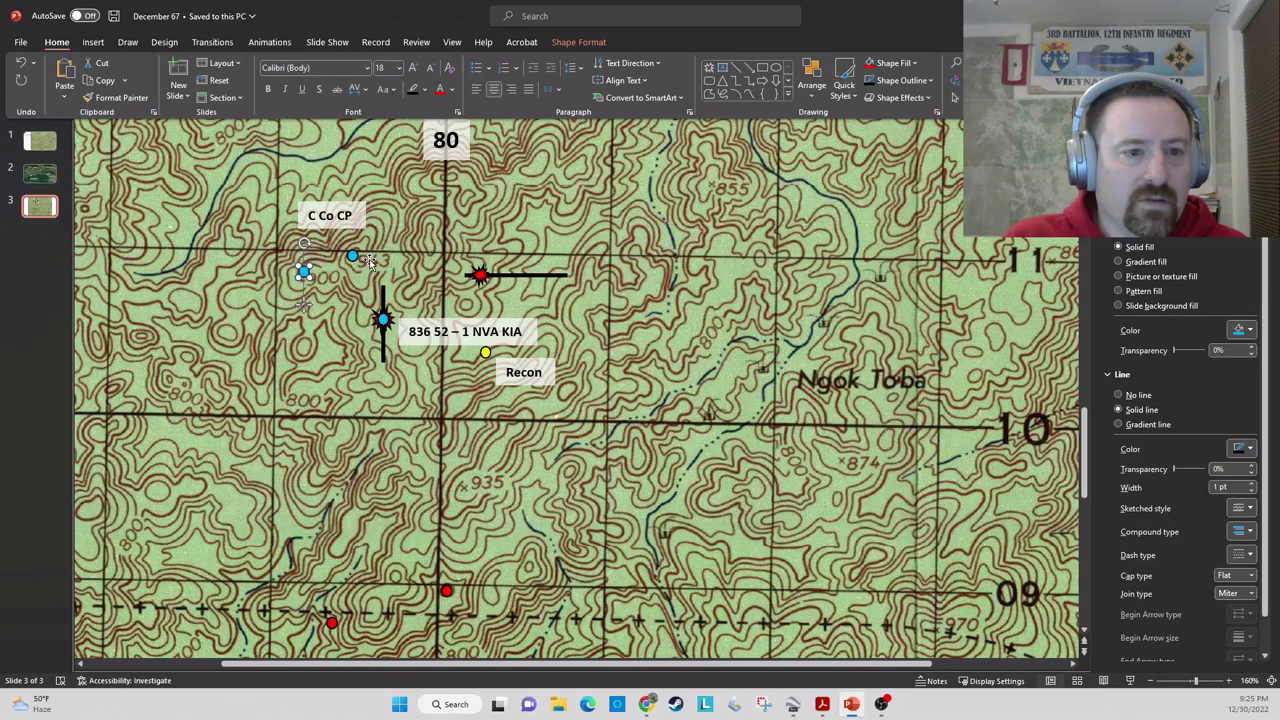
{"action": "key", "text": "ctrl+Right"}
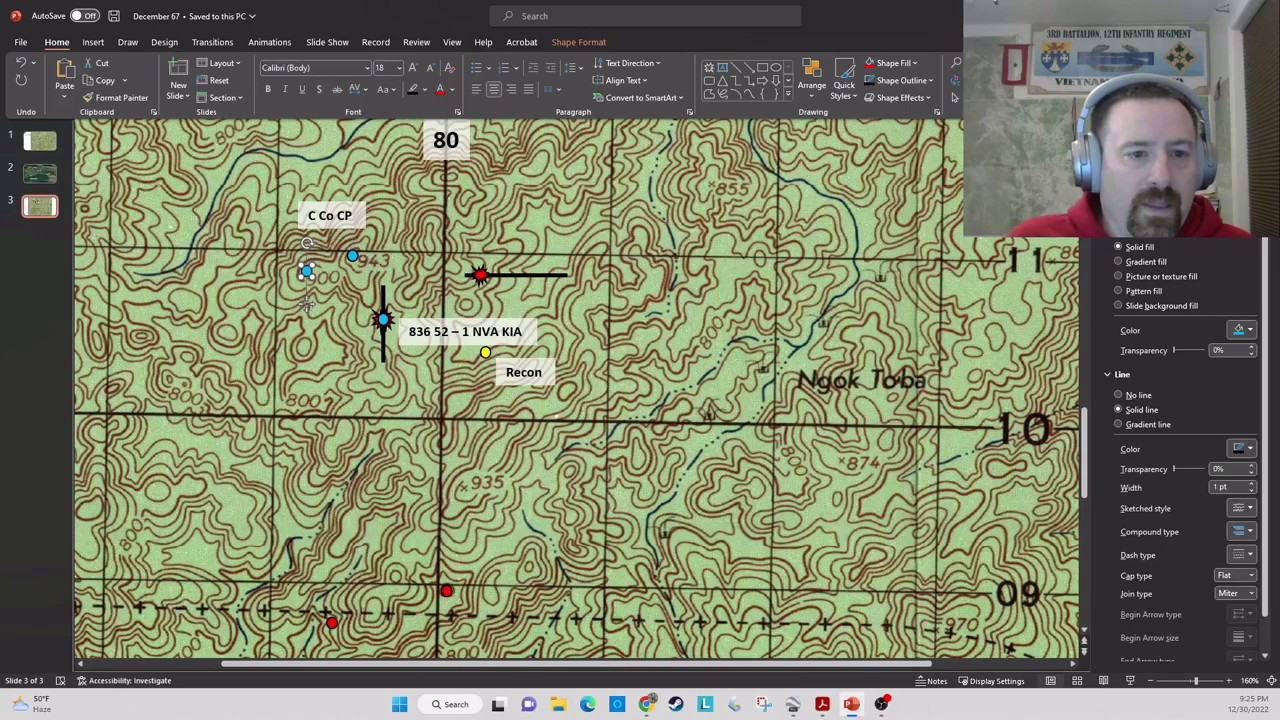
{"action": "left_click", "coordinate": [340, 281]}
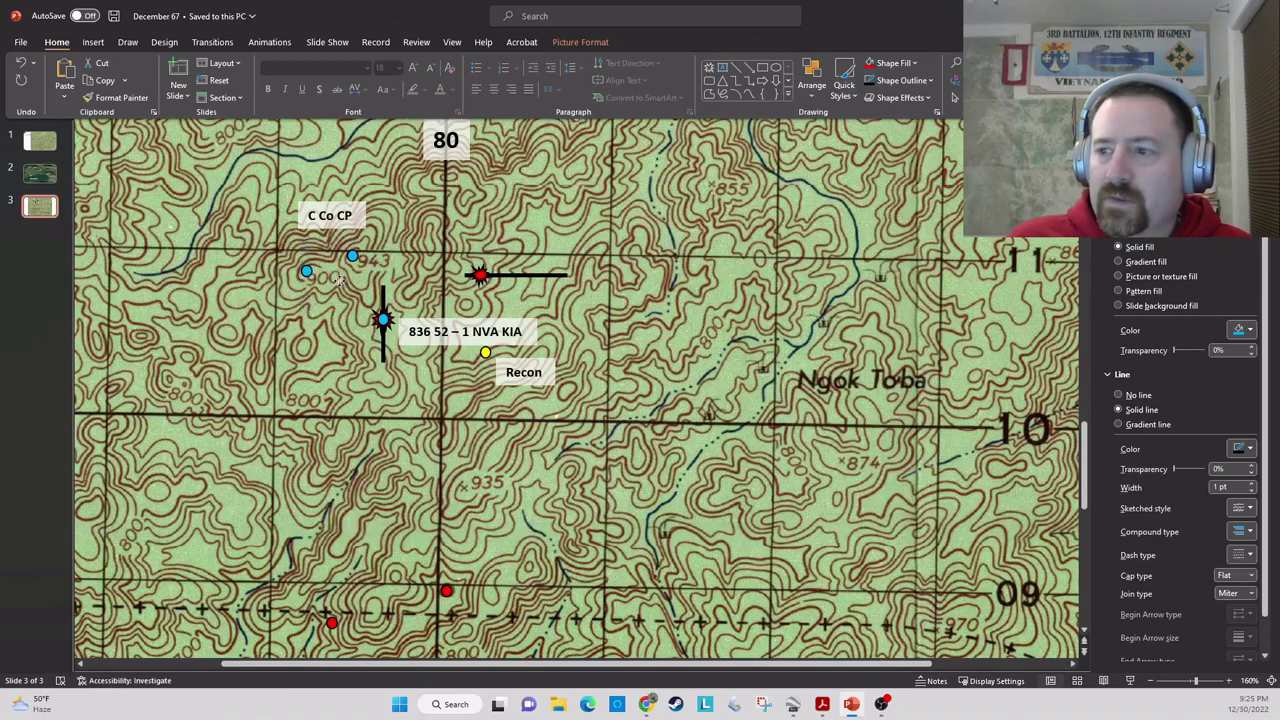
- Bring the copied blue dot near the 900 contour label to the front
{"action": "left_click", "coordinate": [306, 271]}
{"action": "right_click", "coordinate": [306, 271]}
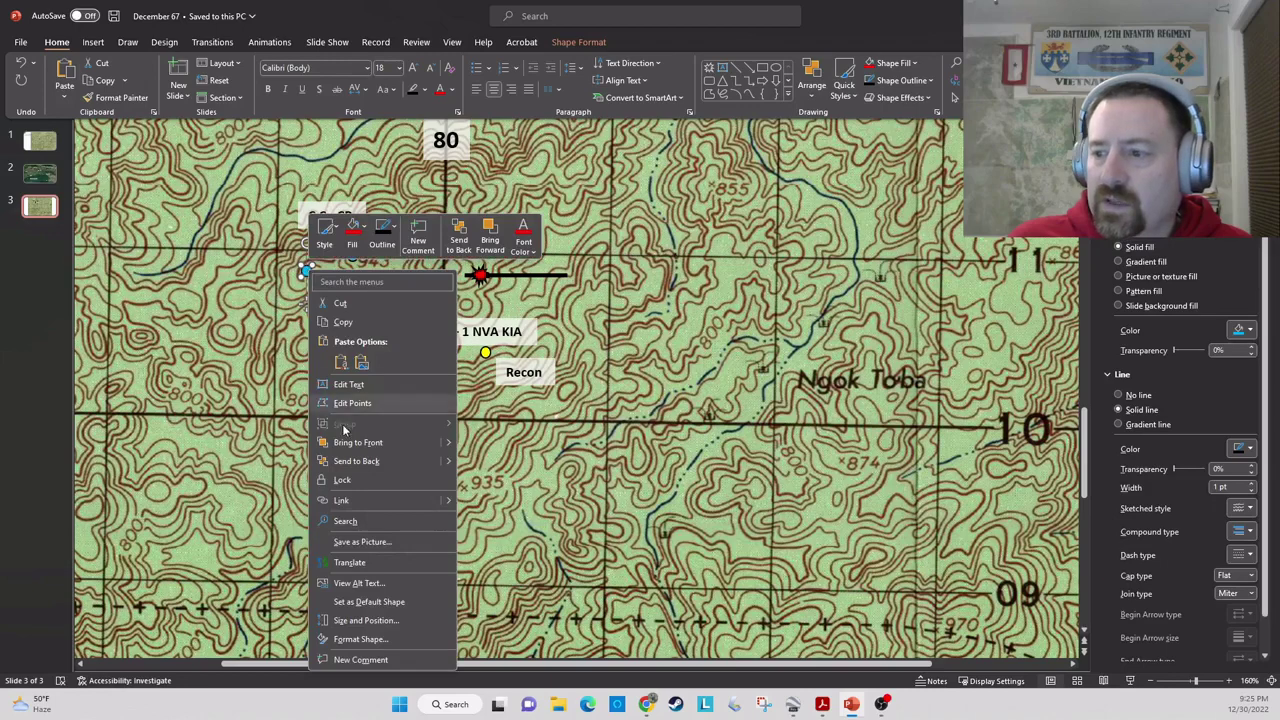
{"action": "left_click", "coordinate": [349, 441]}
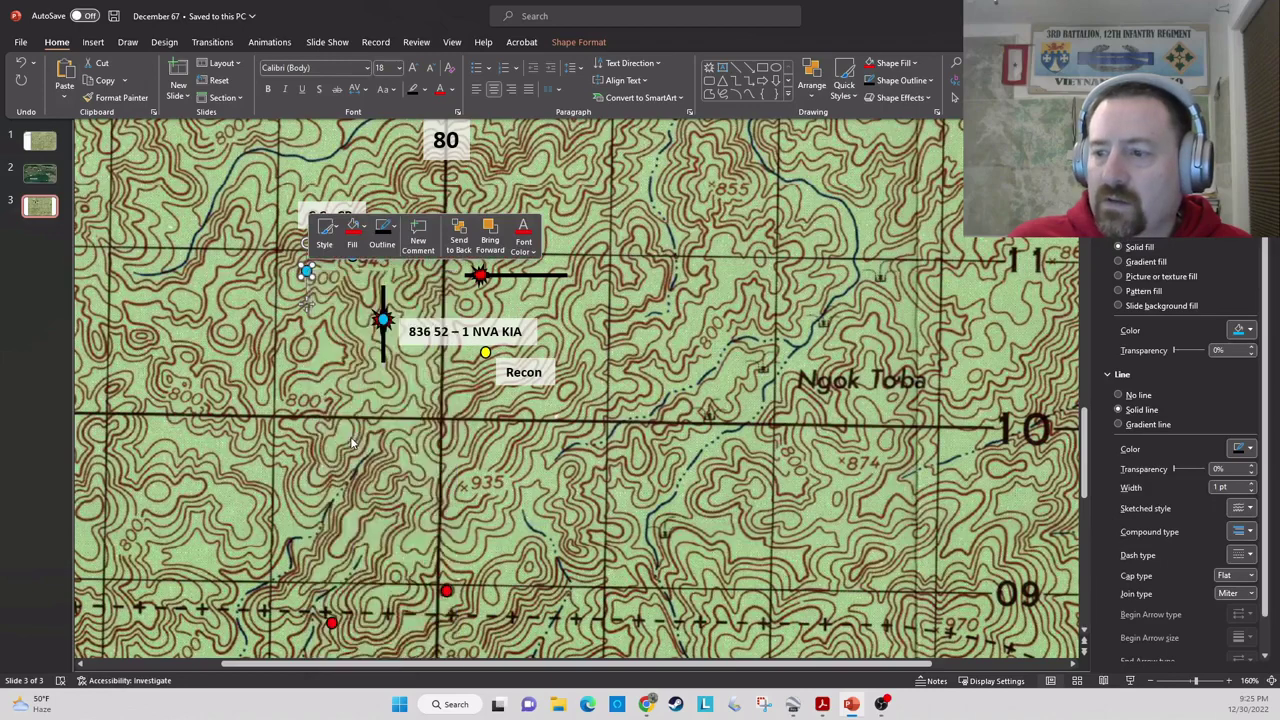
- Duplicate the red burst on the horizontal black line and place the copy just below the blue dot near the 900 contour label
{"action": "left_click", "coordinate": [479, 274]}
{"action": "left_click_drag", "start_coordinate": [479, 274], "coordinate": [306, 308]}
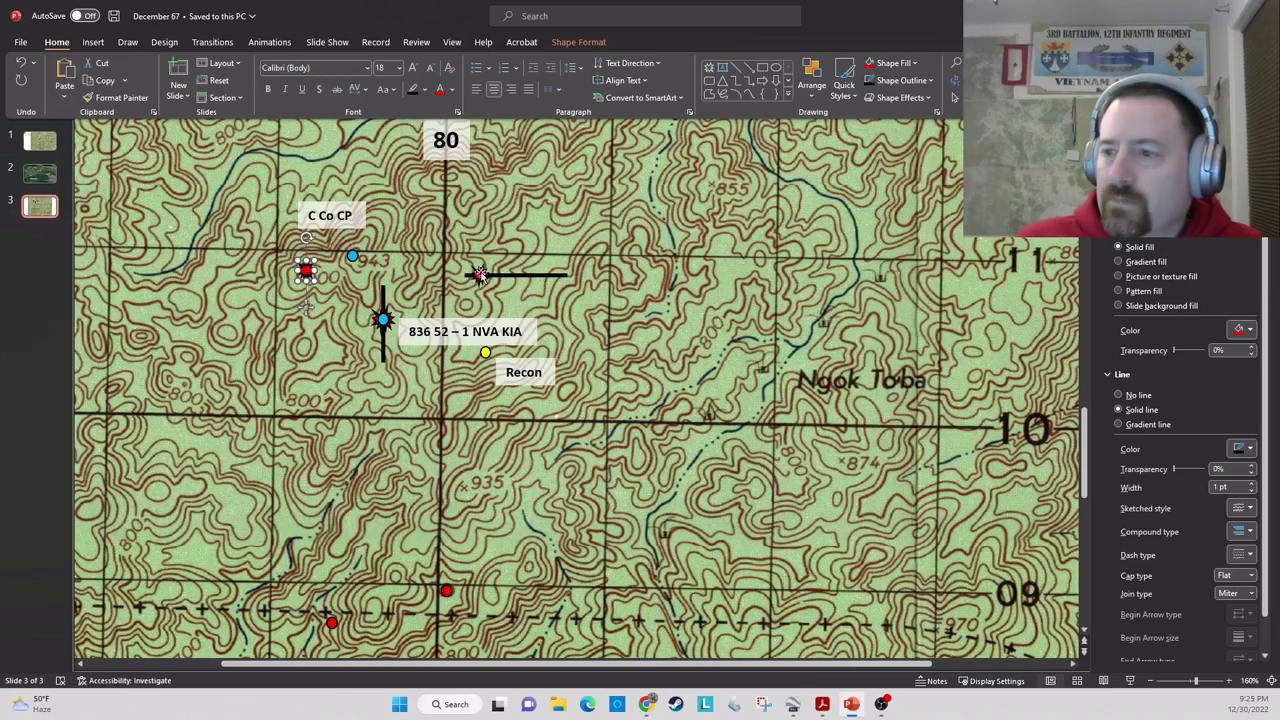
{"action": "key", "text": "Down"}
{"action": "key", "text": "Down"}
{"action": "key", "text": "Down"}
{"action": "key", "text": "Down"}
{"action": "key", "text": "Down"}
{"action": "key", "text": "Down"}
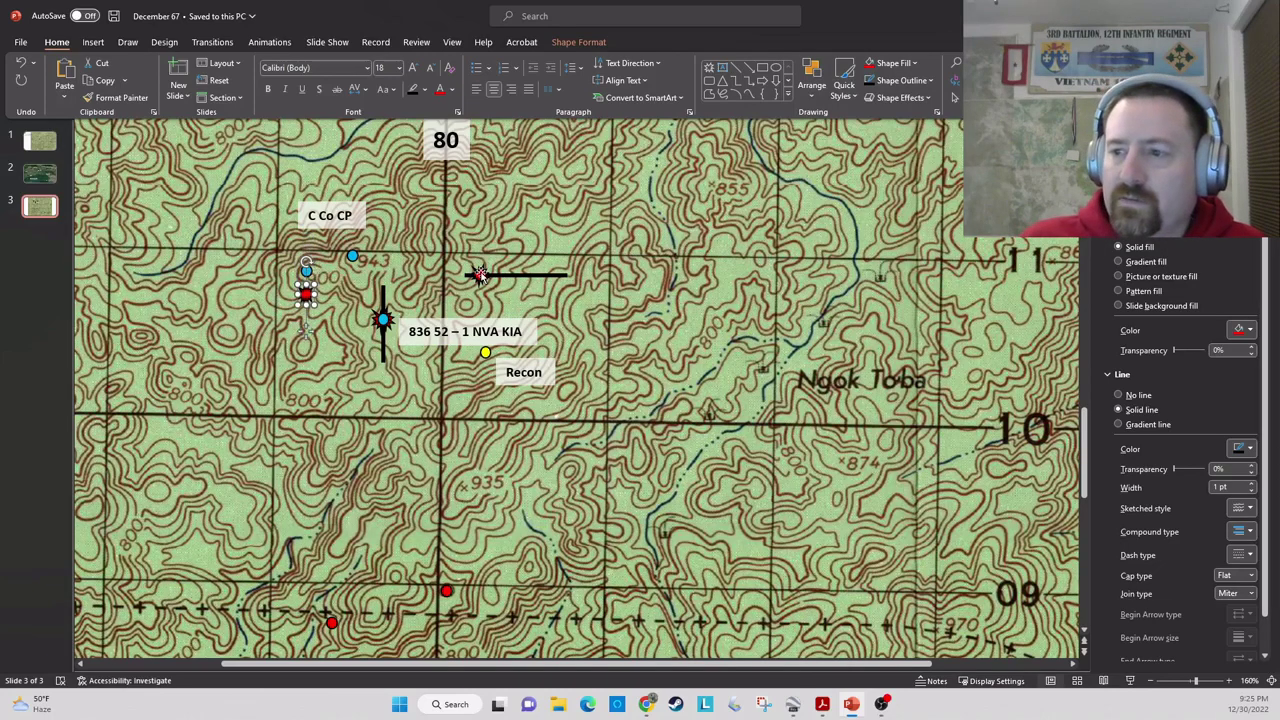
- Bring the blue dot in front of the copied red burst
{"action": "left_click", "coordinate": [307, 271]}
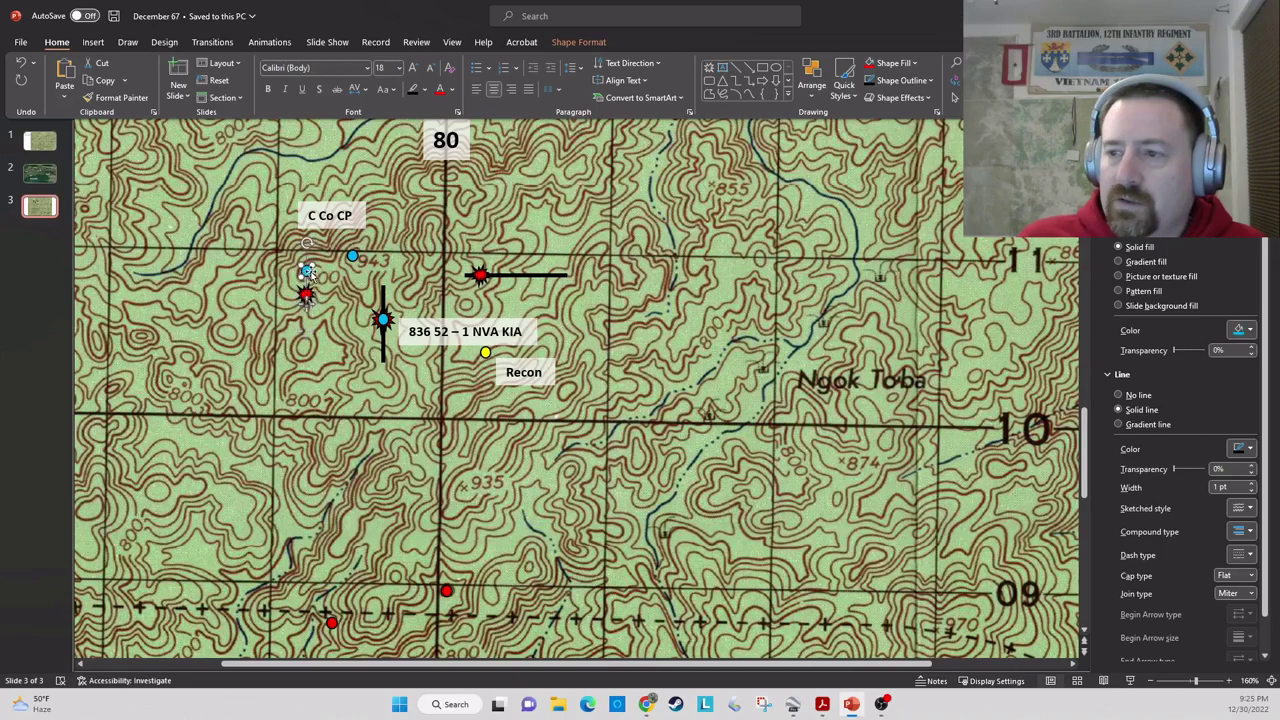
{"action": "right_click", "coordinate": [307, 271]}
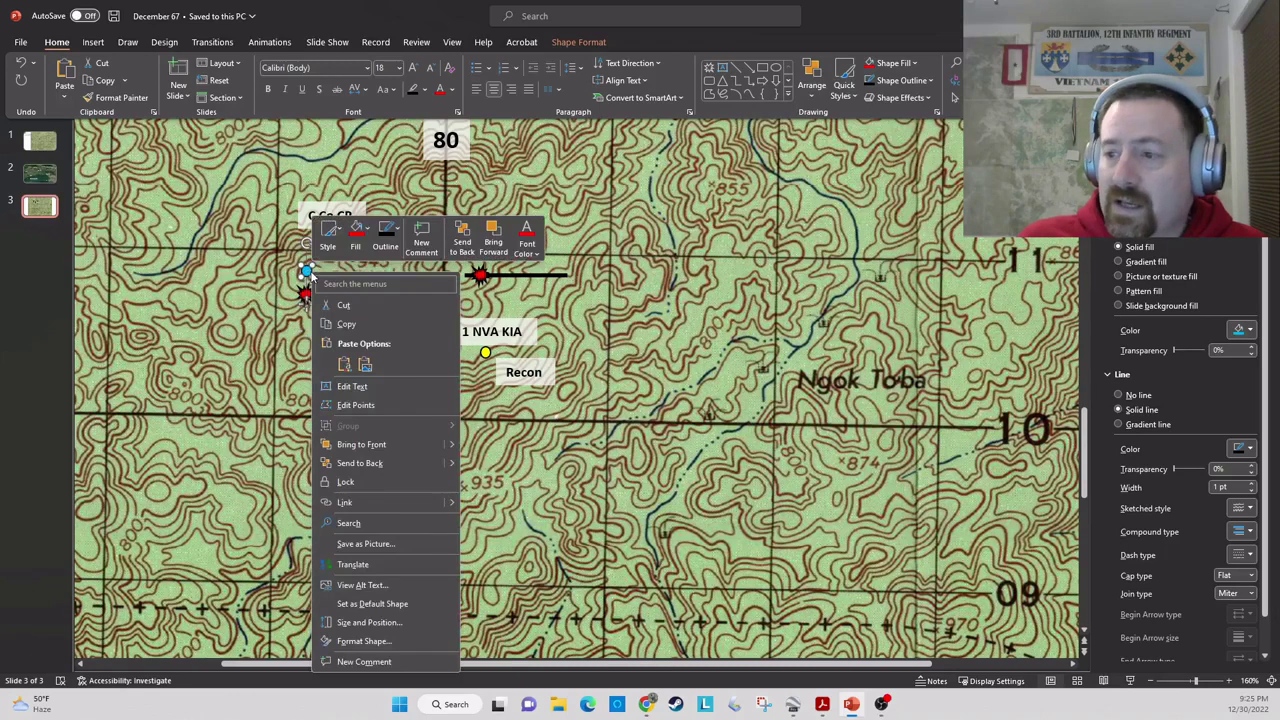
{"action": "left_click", "coordinate": [360, 444]}
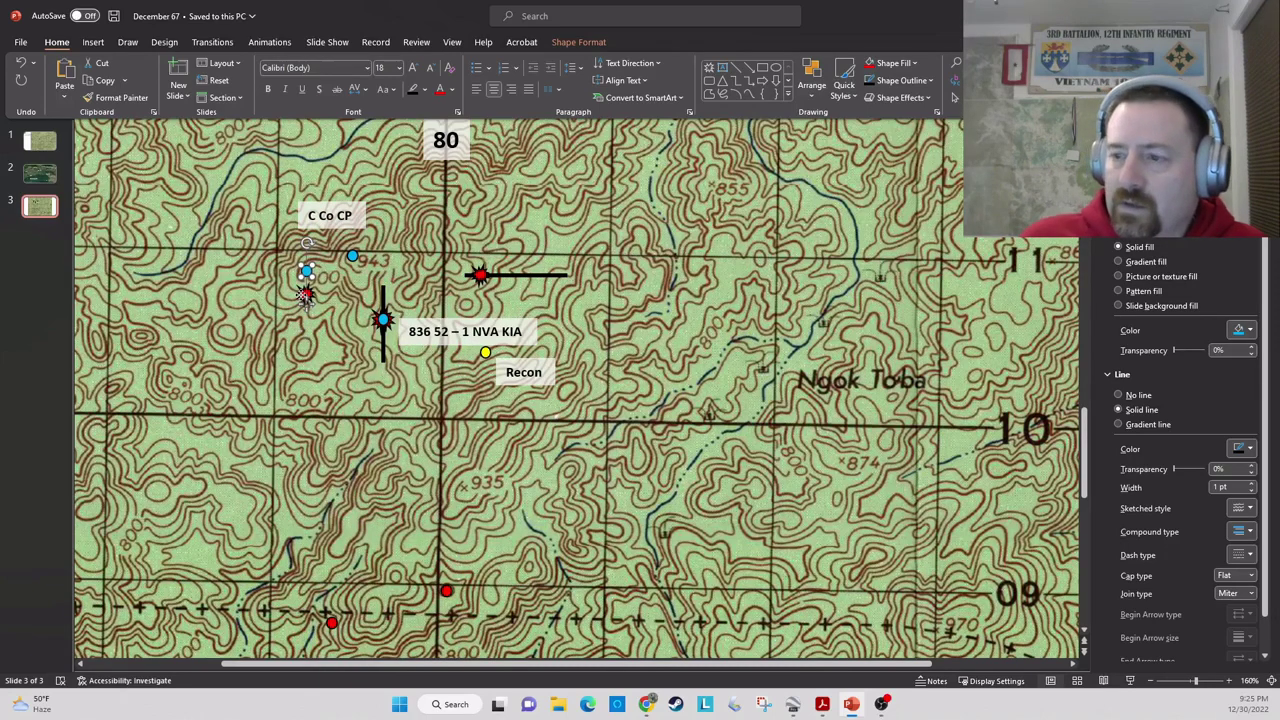
- Move the copied red burst up and centre it behind the blue dot near the 900 contour label
{"action": "left_click", "coordinate": [305, 294]}
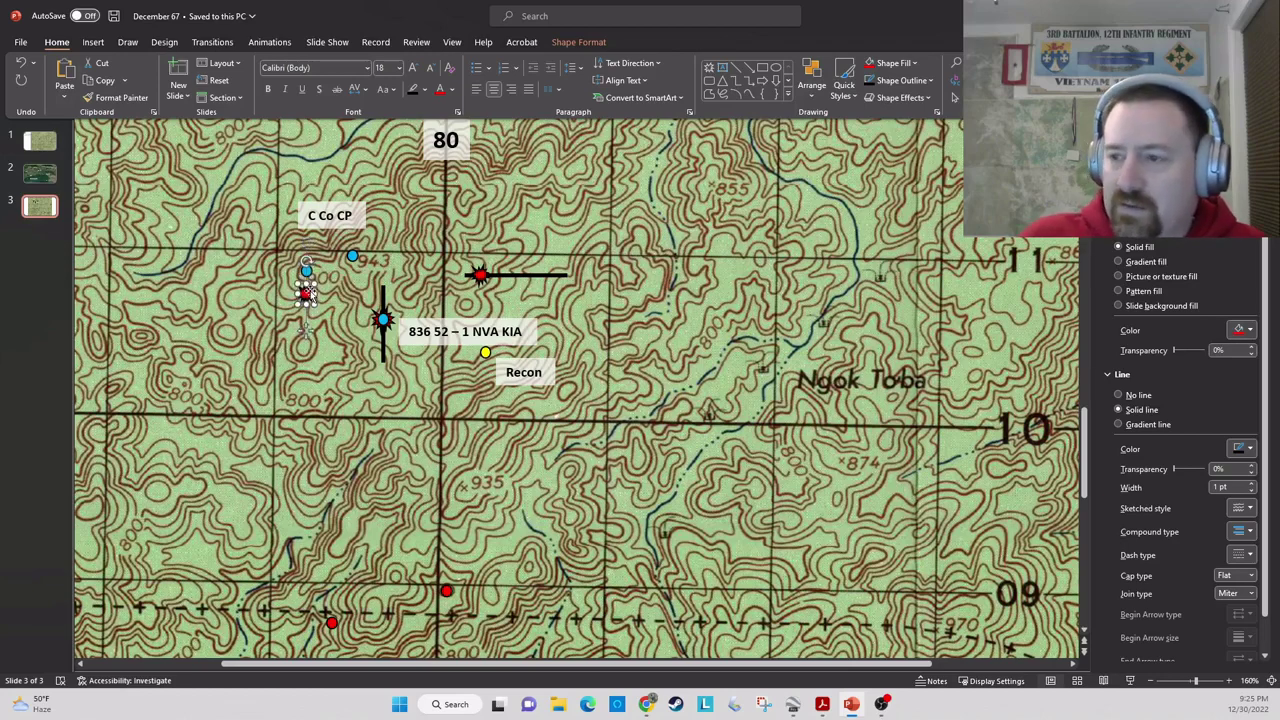
{"action": "key", "text": "Up"}
{"action": "key", "text": "Up"}
{"action": "key", "text": "Up"}
{"action": "key", "text": "Up"}
{"action": "key", "text": "Up"}
{"action": "key", "text": "Up"}
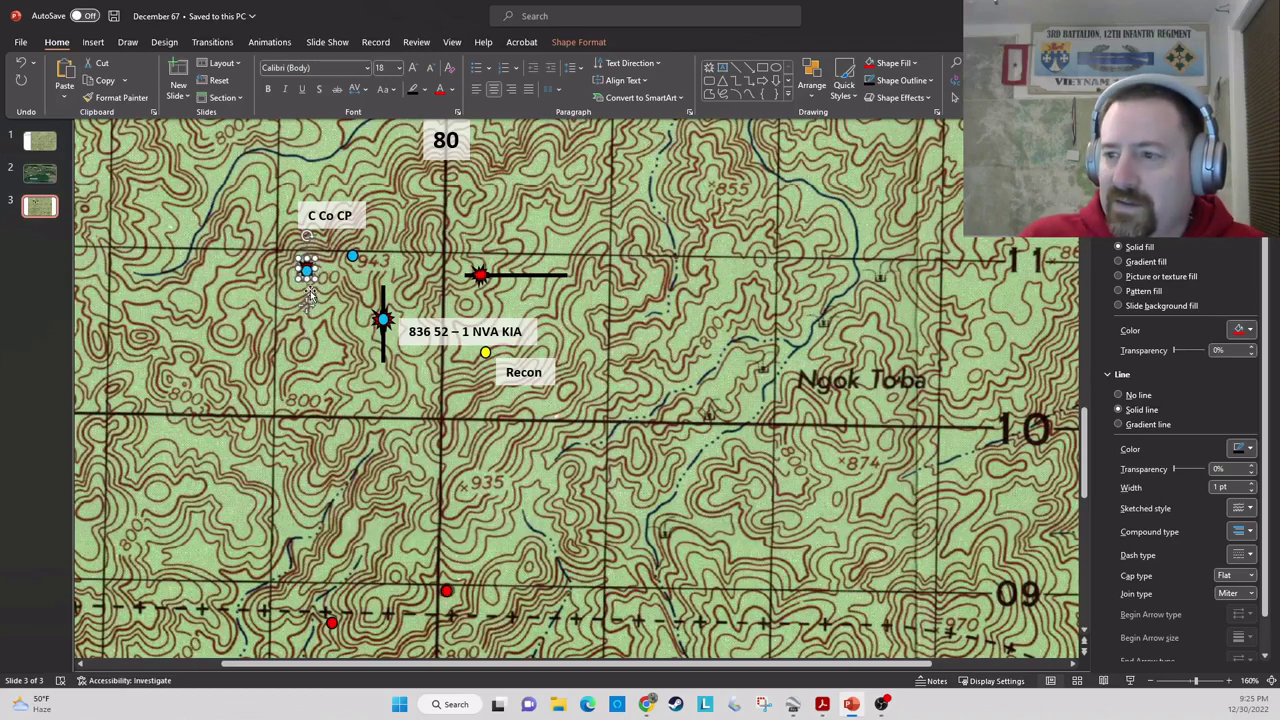
{"action": "key", "text": "Left"}
{"action": "key", "text": "Left"}
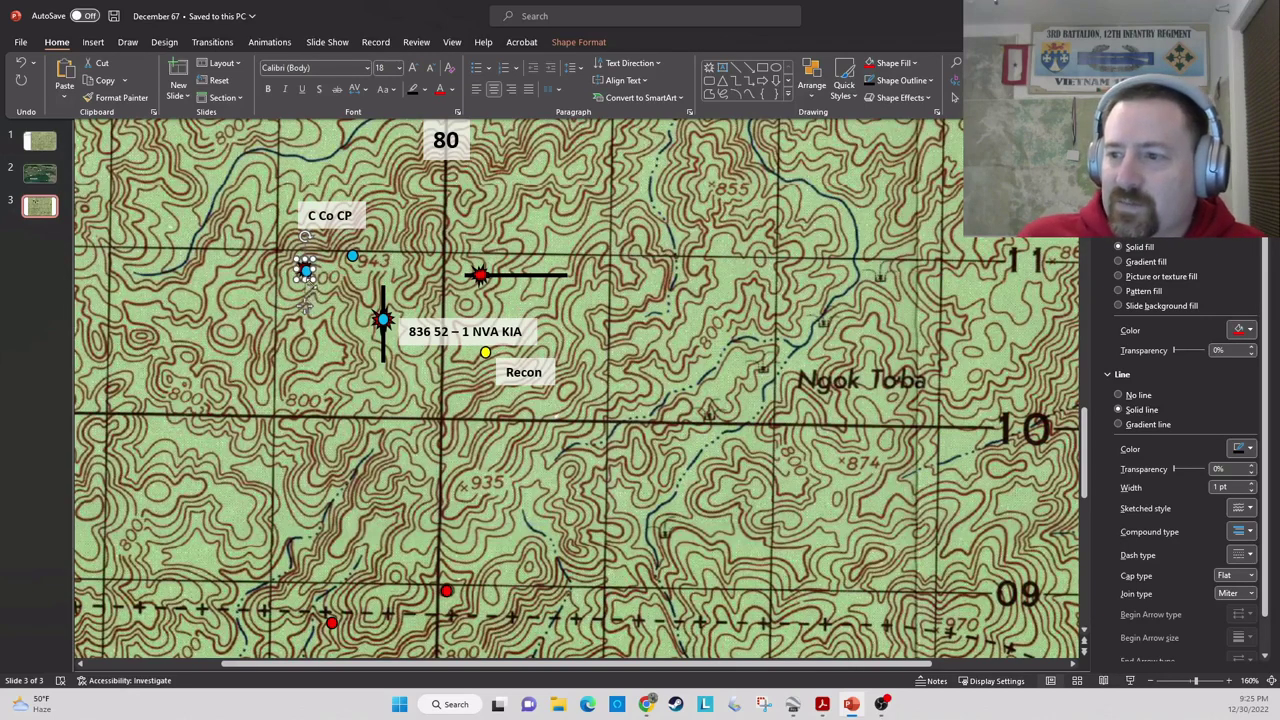
{"action": "left_click", "coordinate": [313, 283]}
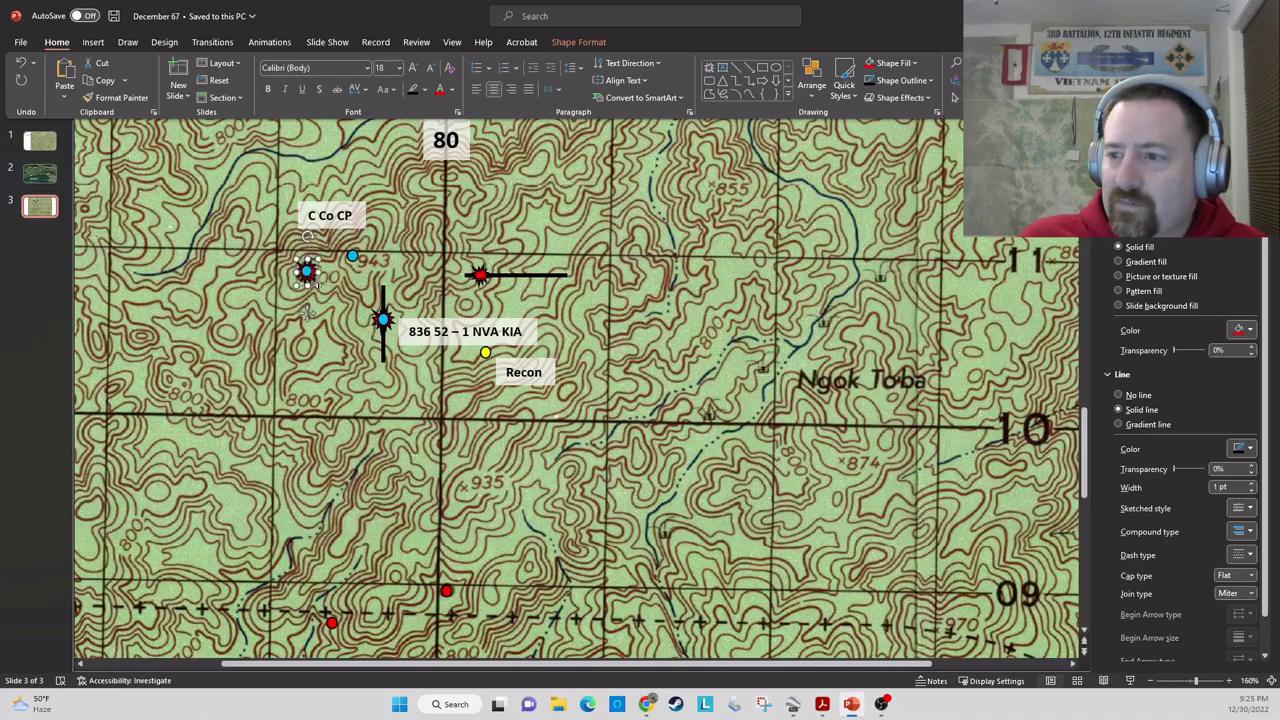
- Move the copied red burst off the blue dot to the open area southwest of it
{"action": "left_click", "coordinate": [312, 318]}
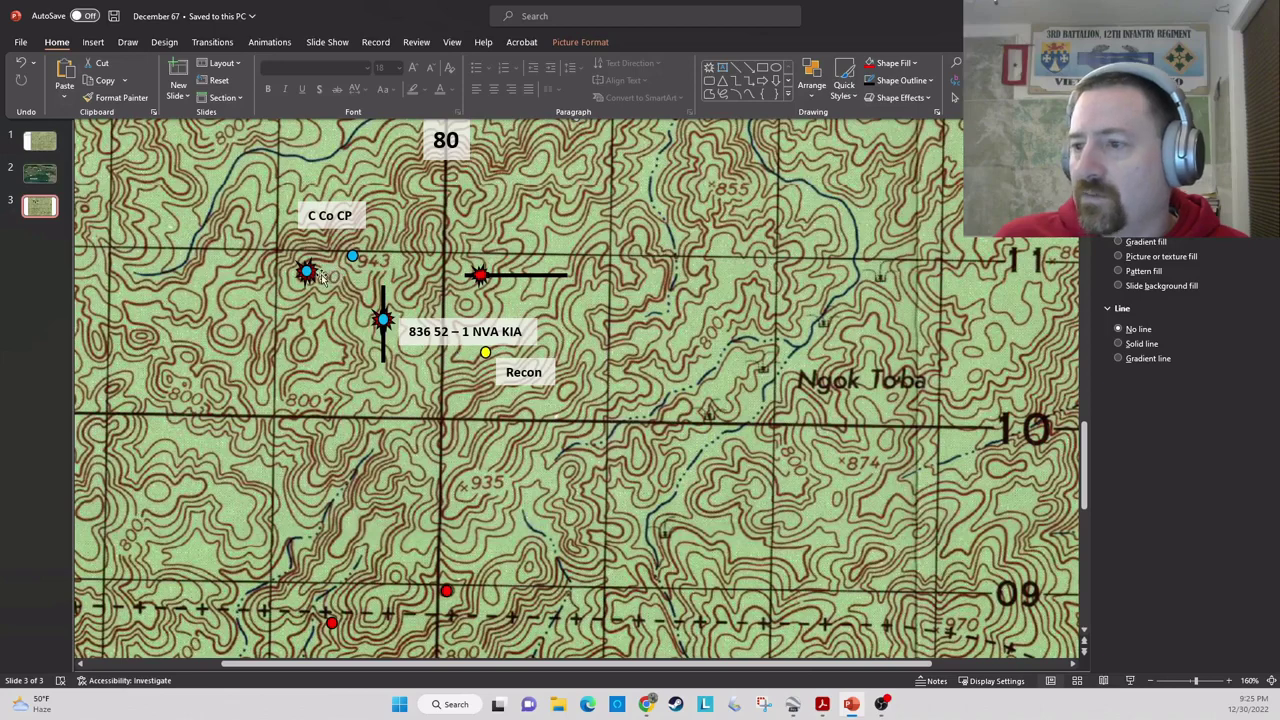
{"action": "left_click", "coordinate": [311, 272]}
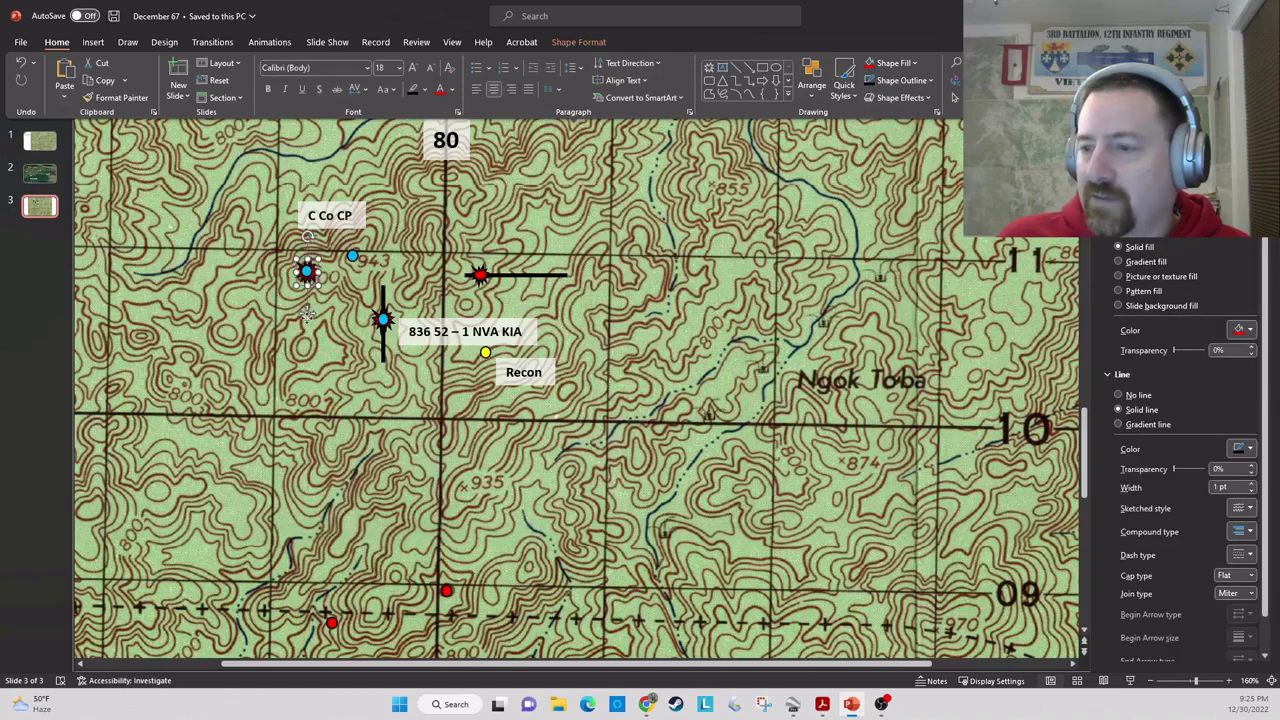
{"action": "left_click_drag", "start_coordinate": [310, 316], "coordinate": [179, 383]}
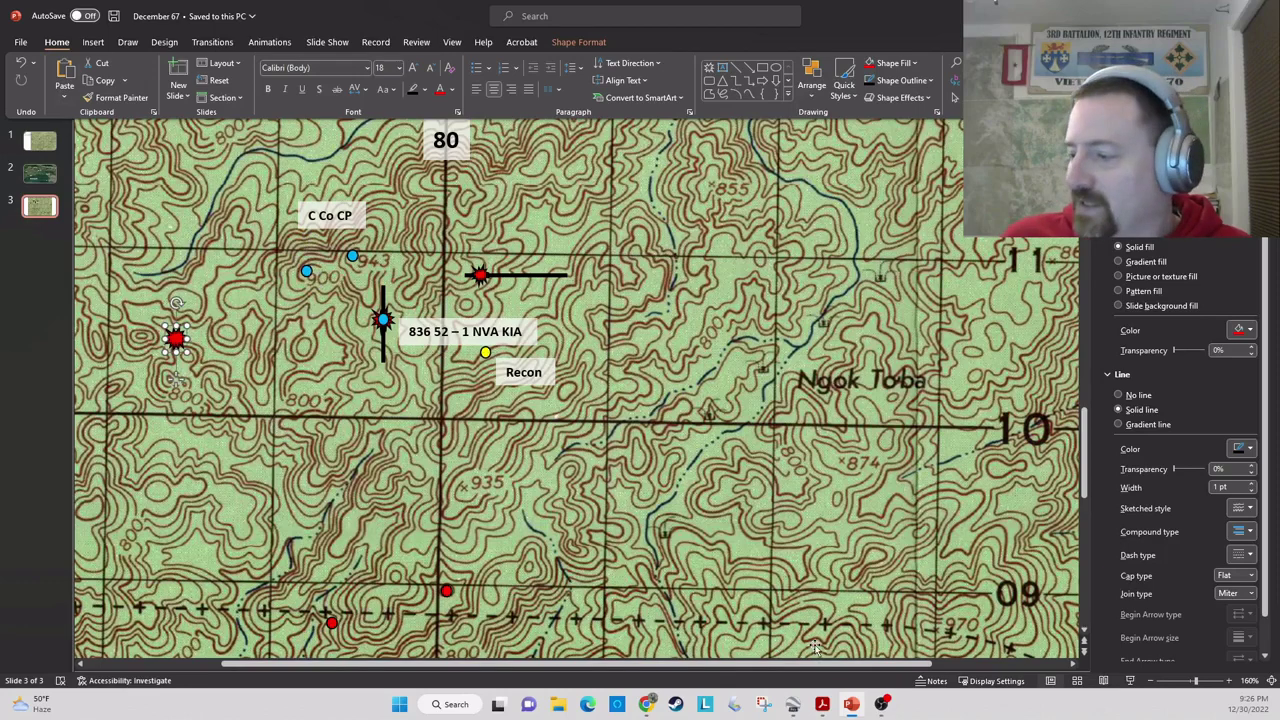
- Switch to 24 Dec, 1967.pdf in Acrobat and read log entries 11 to 17 for the reported locations and contacts
{"action": "left_click", "coordinate": [822, 704]}
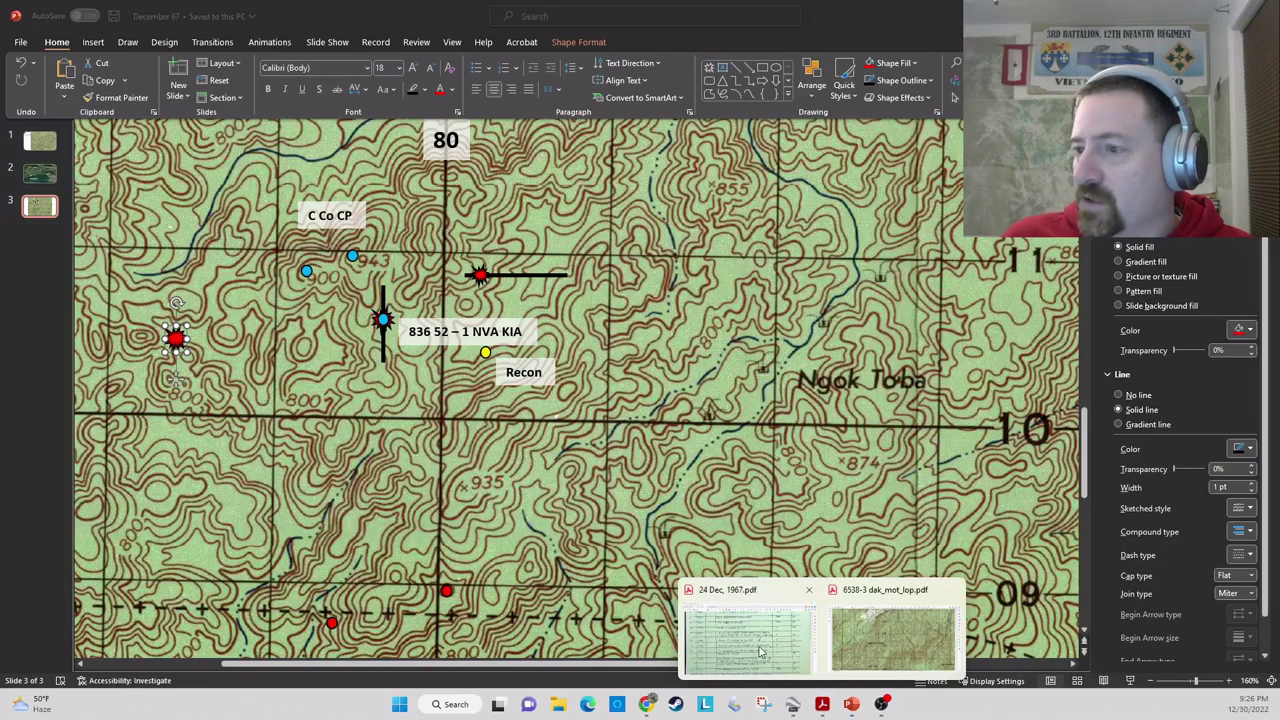
{"action": "left_click", "coordinate": [760, 652]}
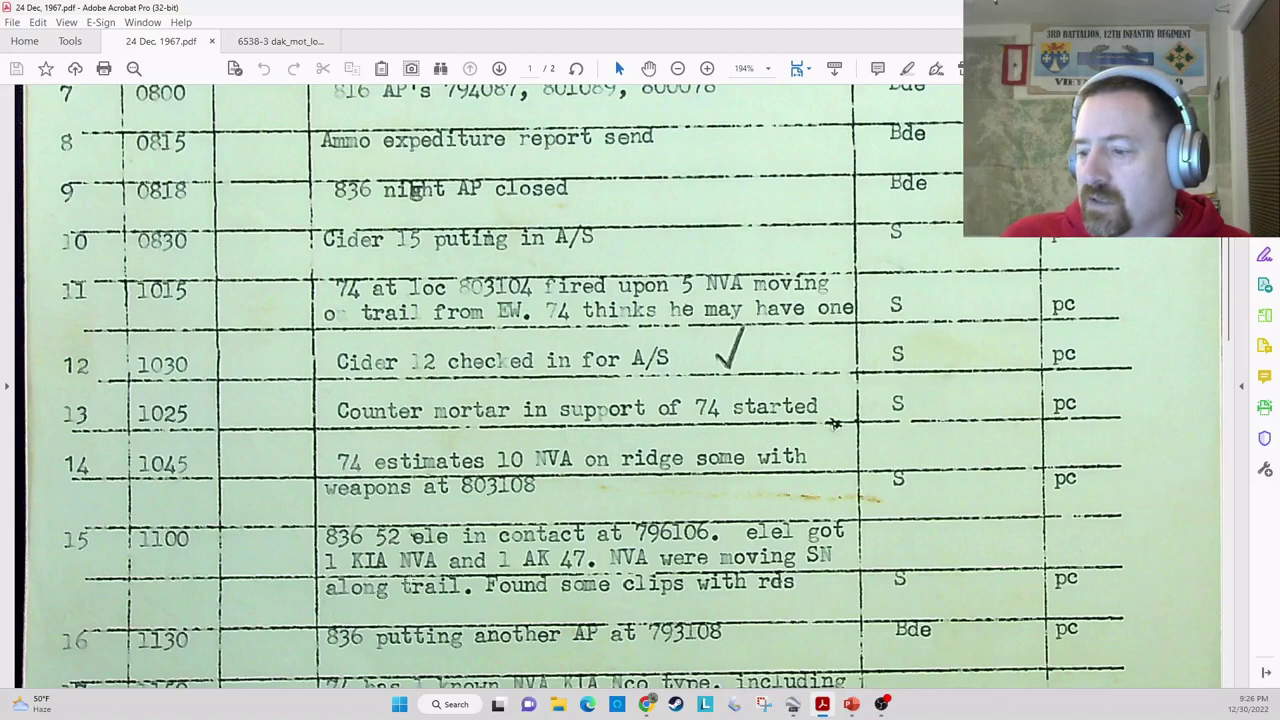
{"action": "scroll", "coordinate": [408, 582], "scroll_direction": "down", "scroll_amount": 1}
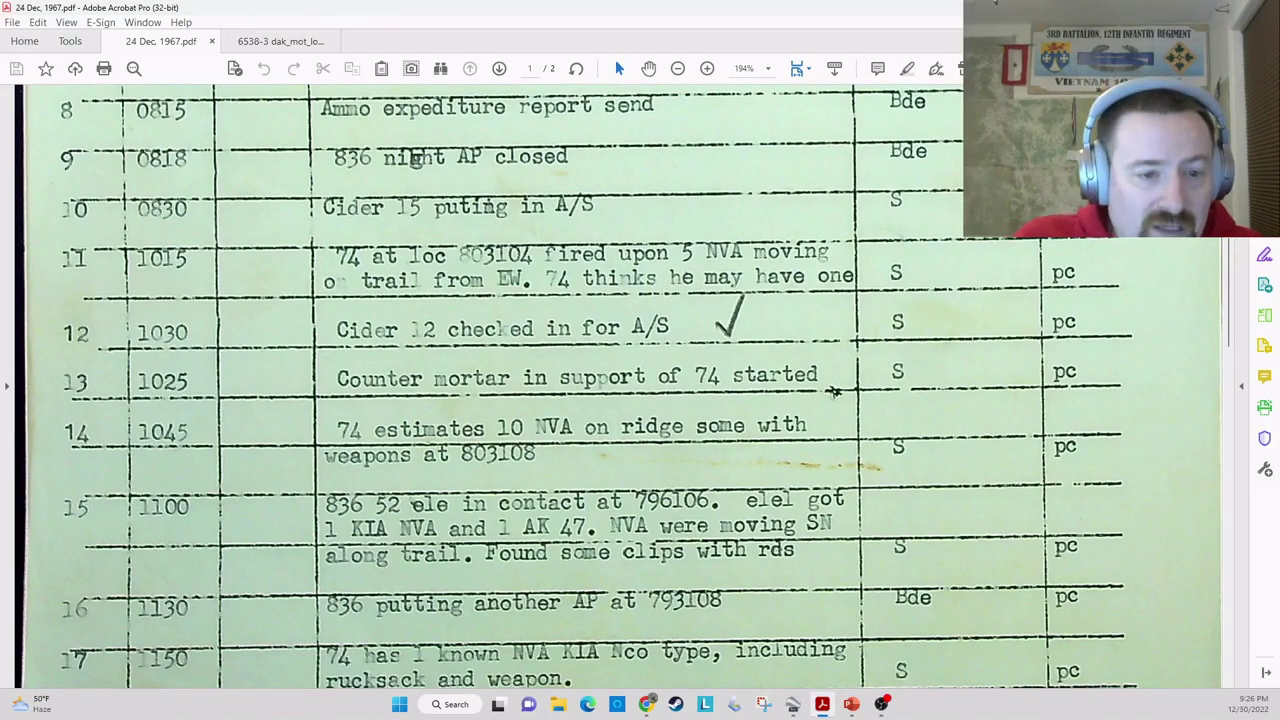
{"action": "scroll", "coordinate": [510, 427], "scroll_direction": "down", "scroll_amount": 3}
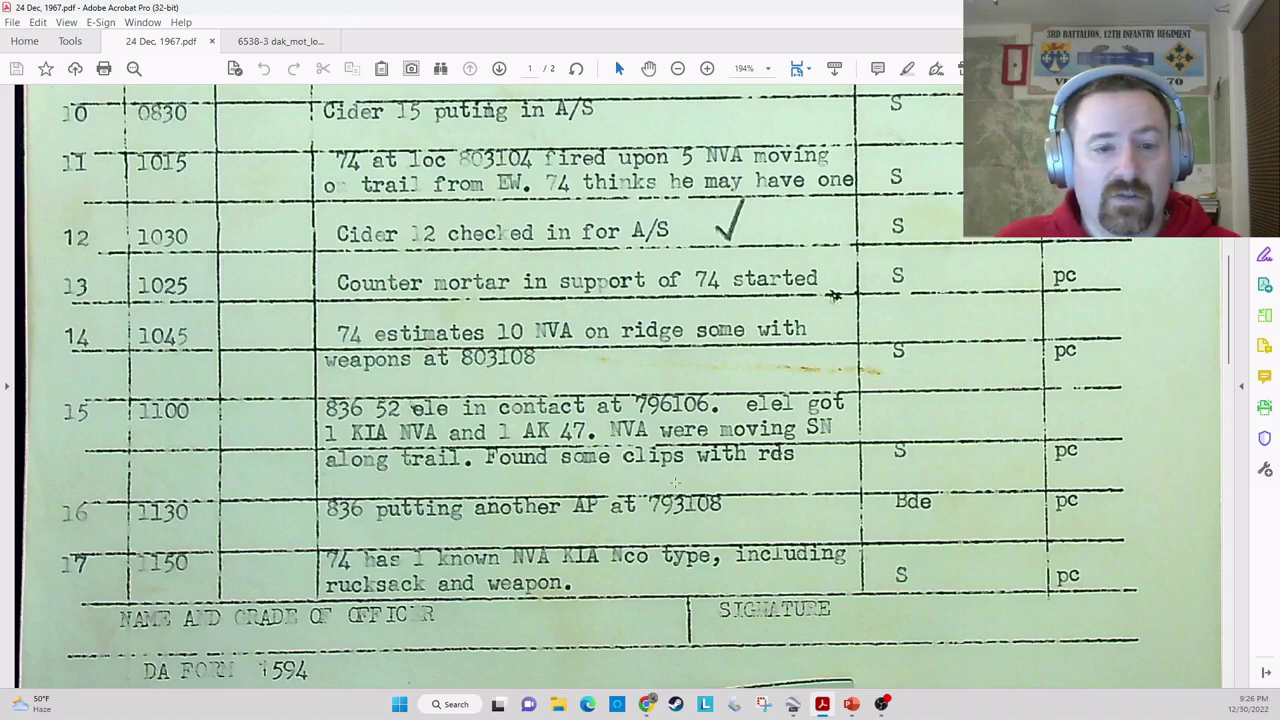
{"action": "scroll", "coordinate": [640, 478], "scroll_direction": "down", "scroll_amount": 2}
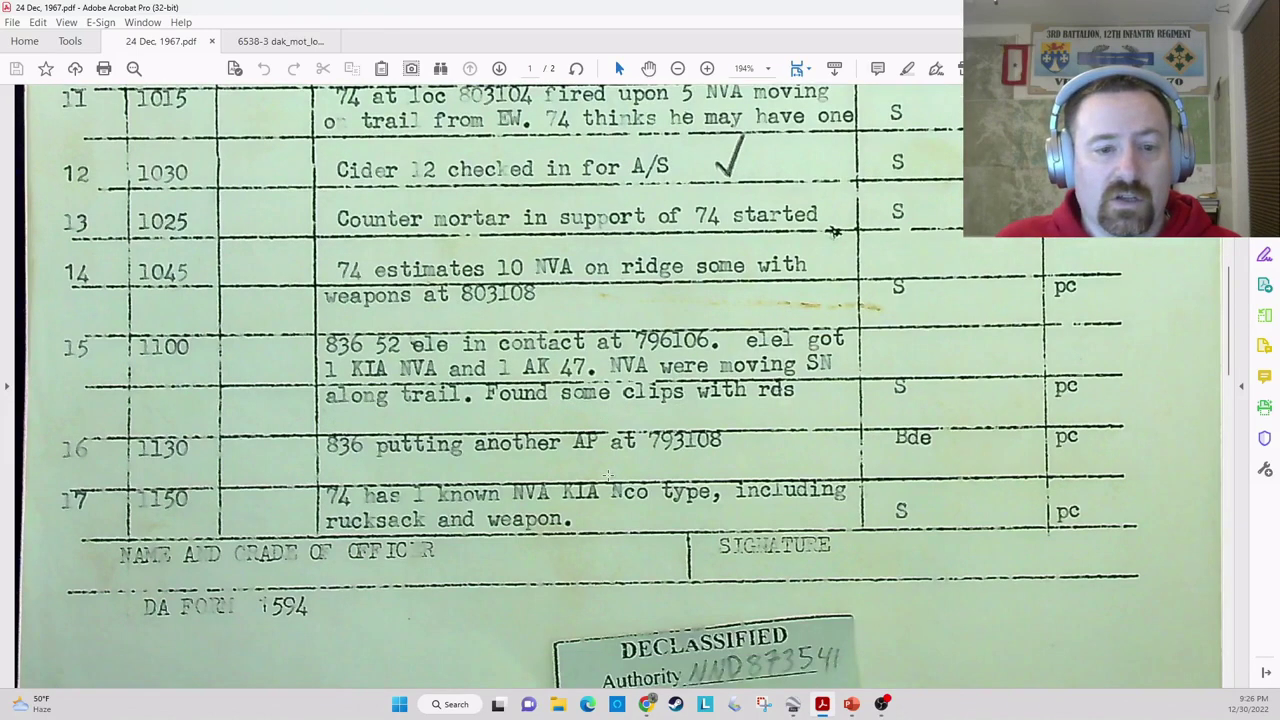
{"action": "scroll", "coordinate": [607, 476], "scroll_direction": "down", "scroll_amount": 2}
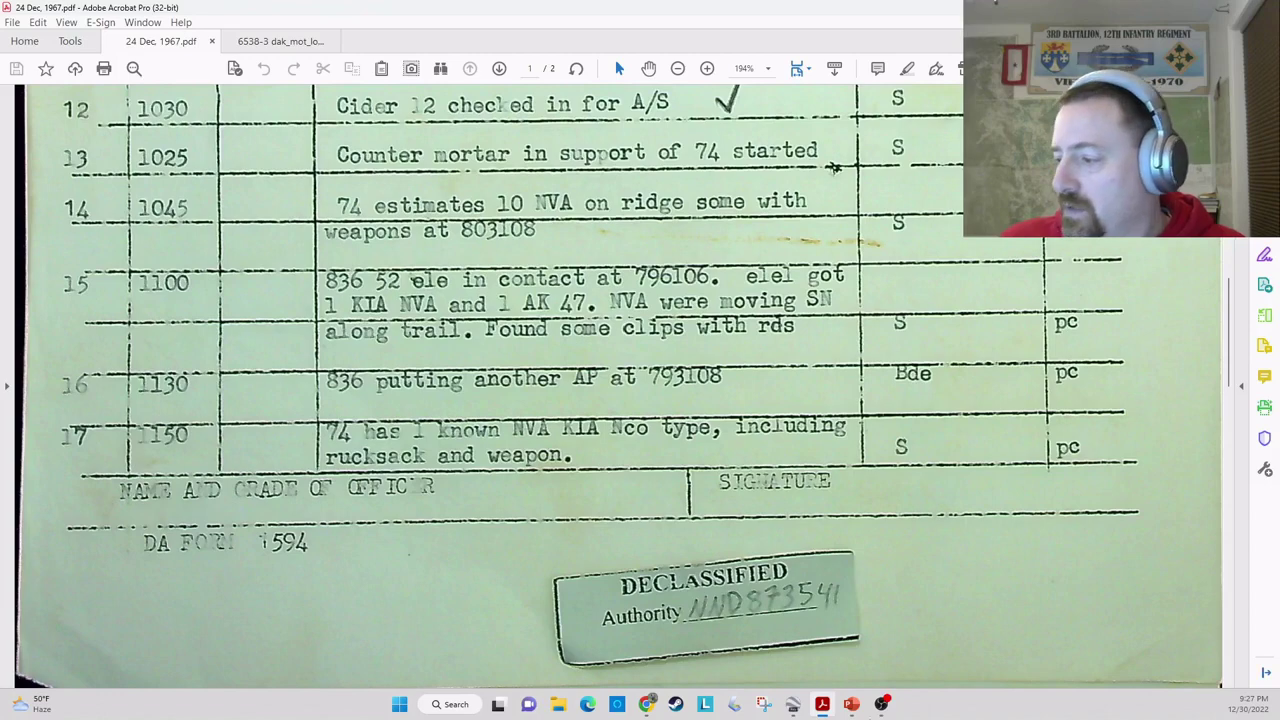
- Switch to PowerPoint and draw a short vertical arrow pointing north, just east of the 836 52 – 1 NVA KIA label
{"action": "left_click", "coordinate": [851, 704]}
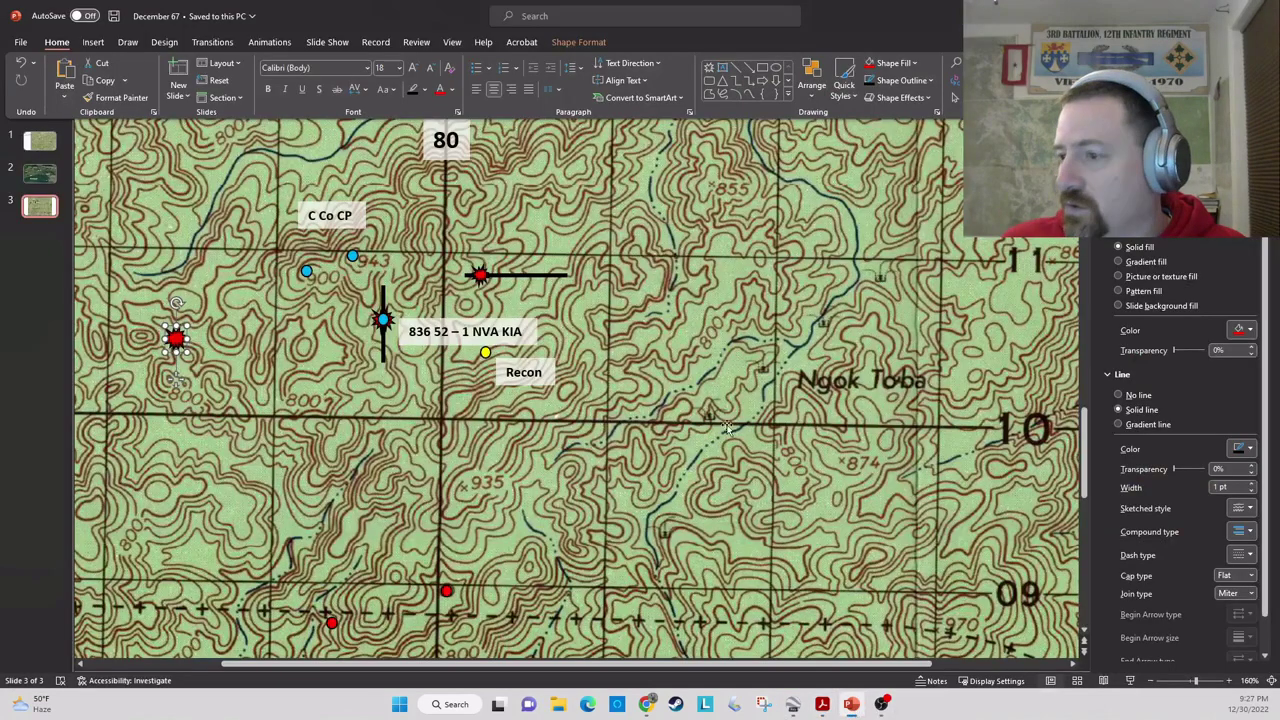
{"action": "left_click", "coordinate": [93, 42]}
{"action": "left_click", "coordinate": [225, 78]}
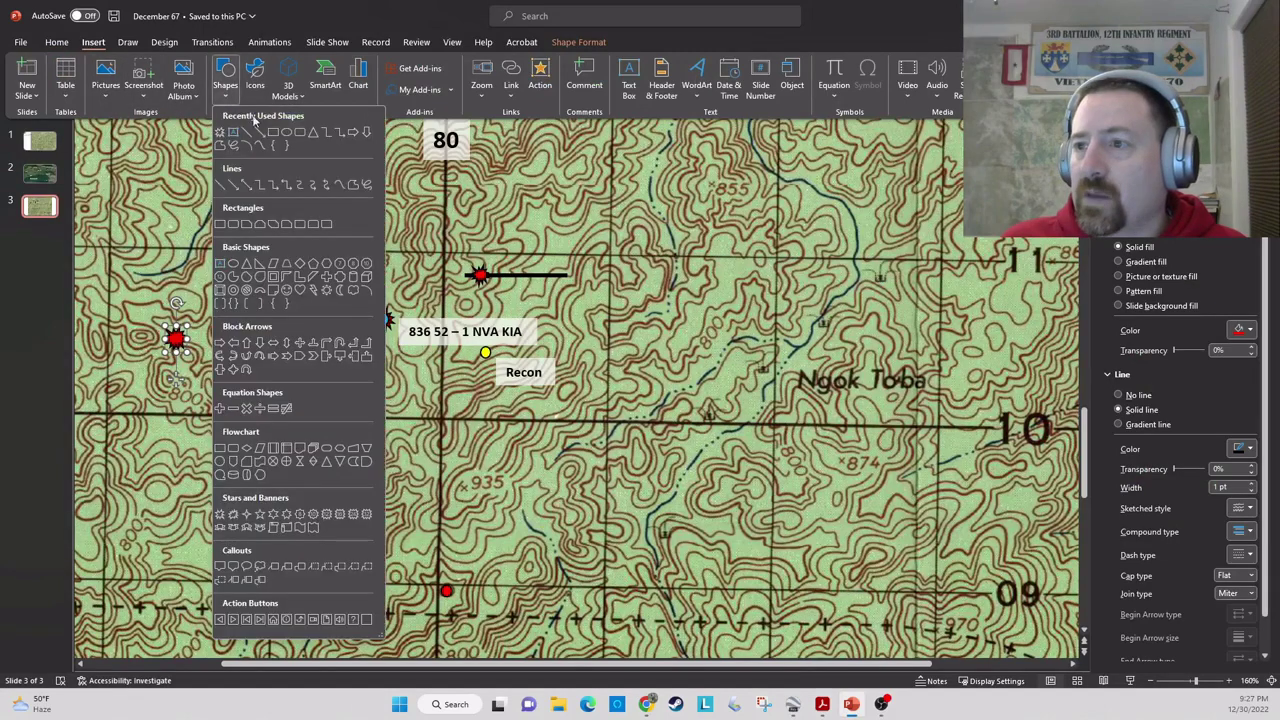
{"action": "left_click", "coordinate": [260, 132]}
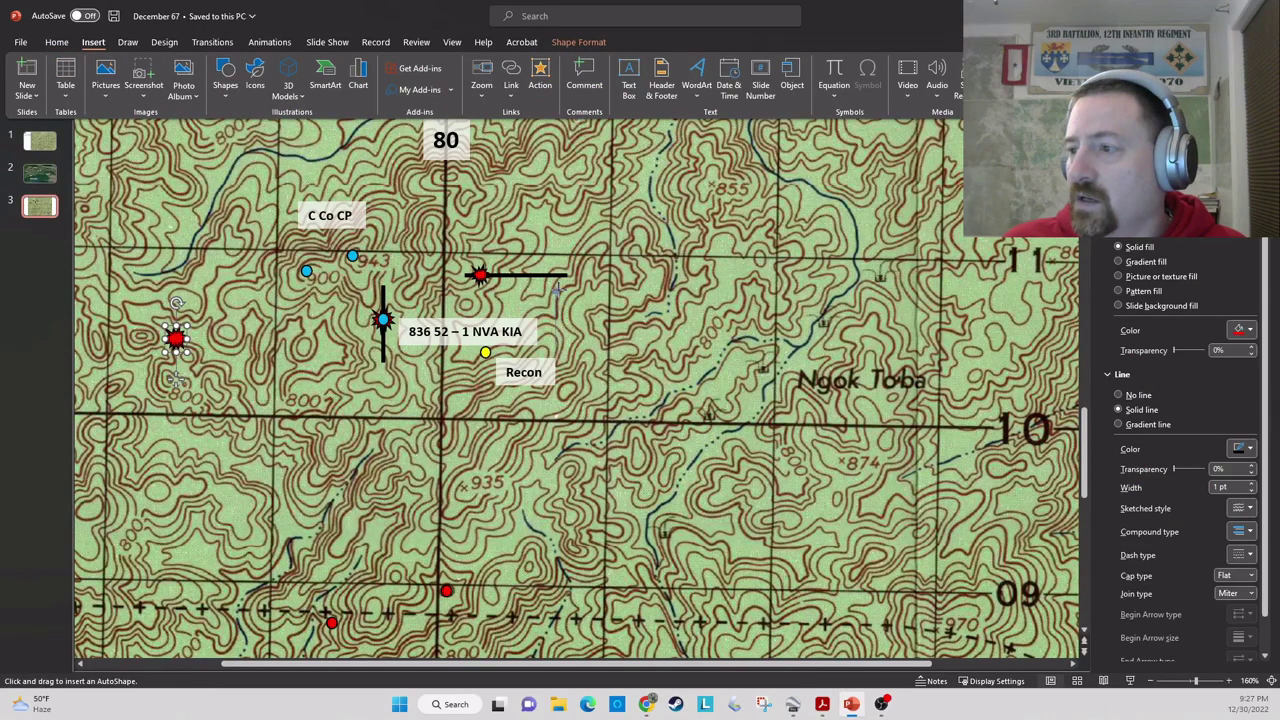
{"action": "left_click_drag", "start_coordinate": [556, 289], "coordinate": [555, 347]}
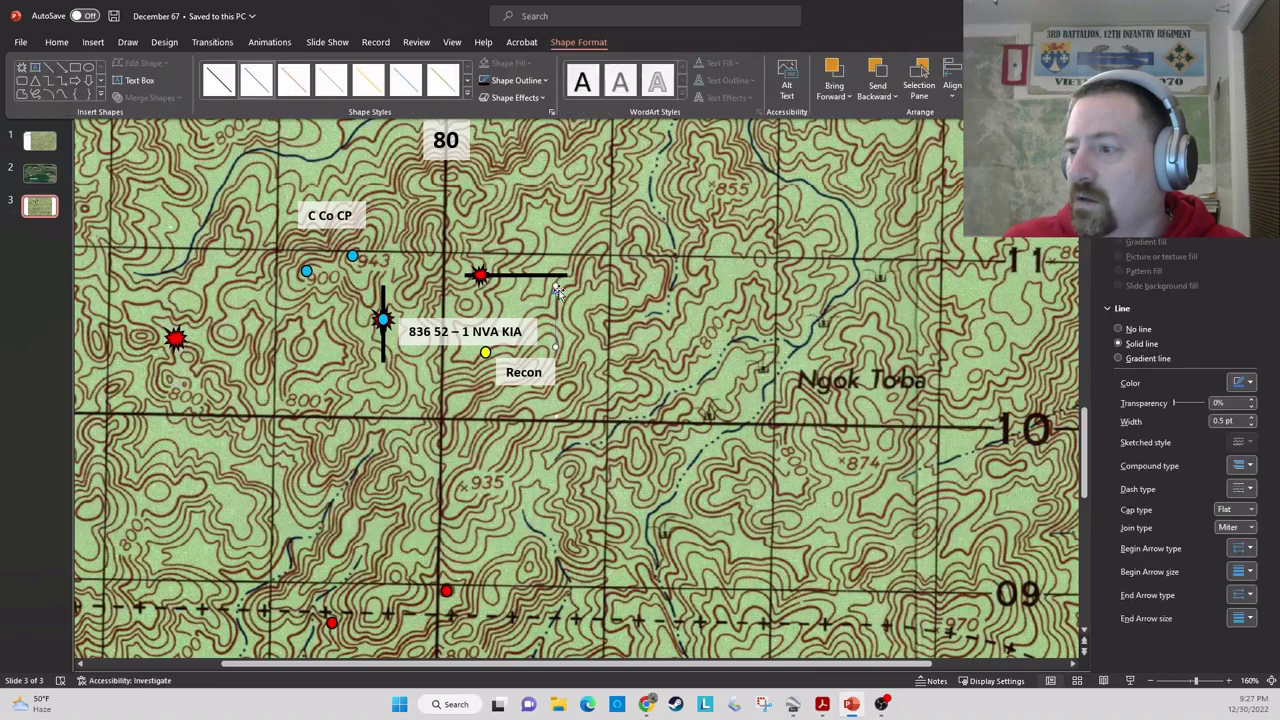
- Colour the new arrow's outline yellow and set its weight to 2¼ pt
{"action": "left_click", "coordinate": [517, 82]}
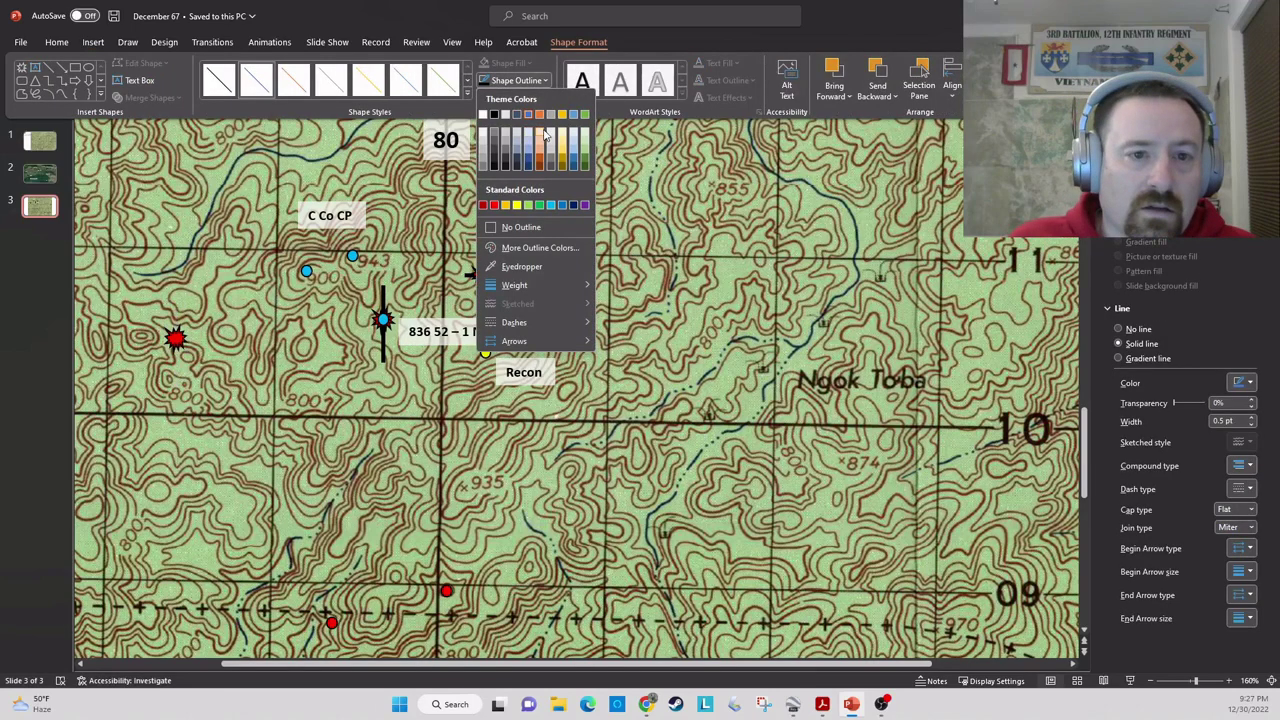
{"action": "left_click", "coordinate": [517, 206]}
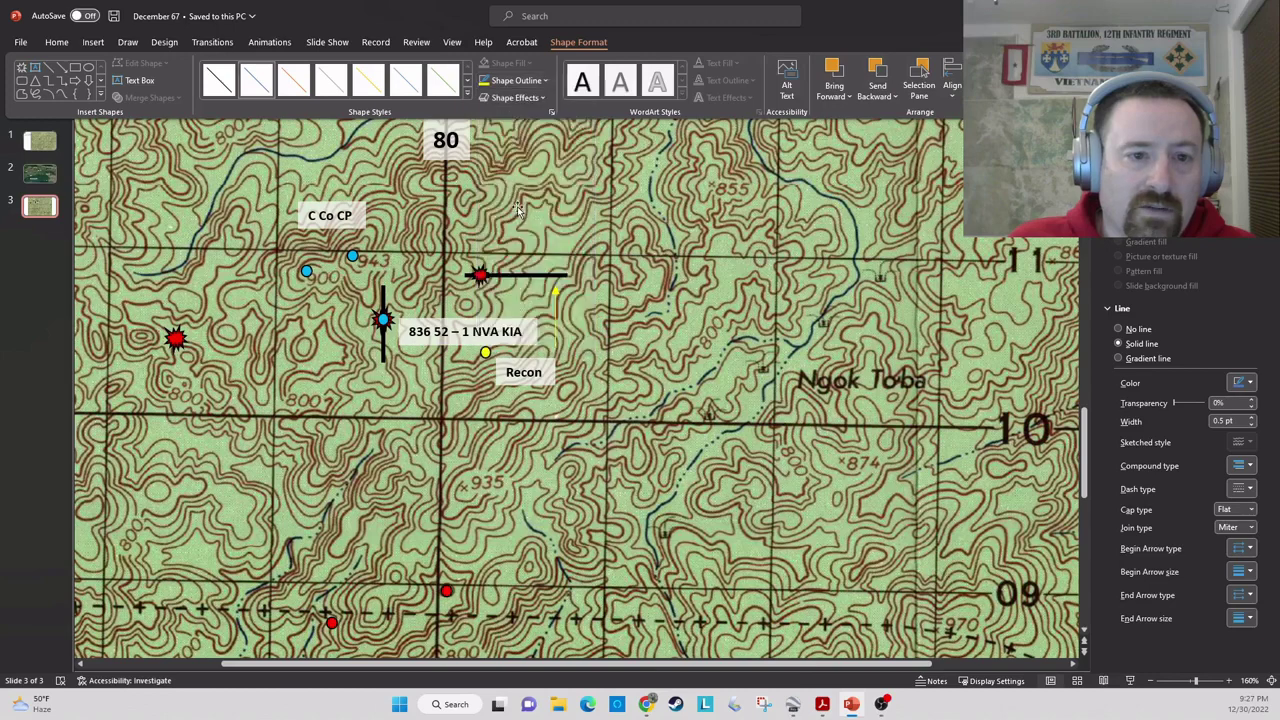
{"action": "left_click", "coordinate": [545, 81]}
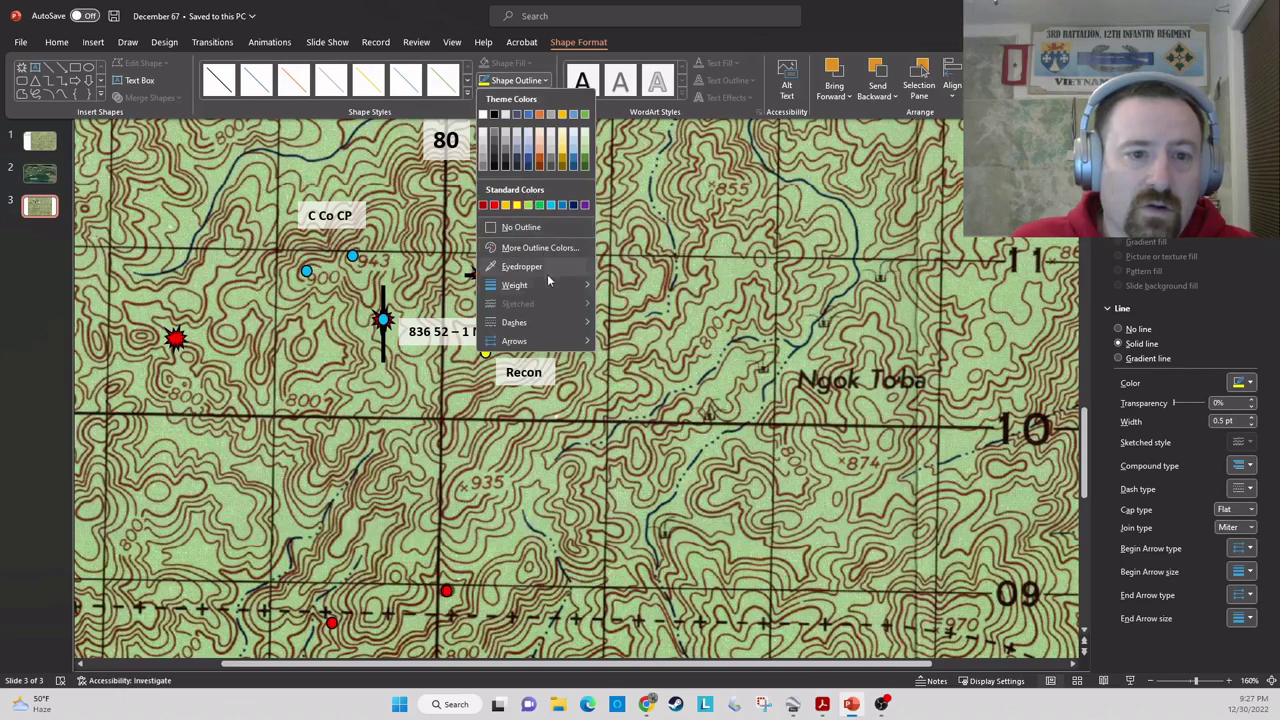
{"action": "mouse_move", "coordinate": [548, 281]}
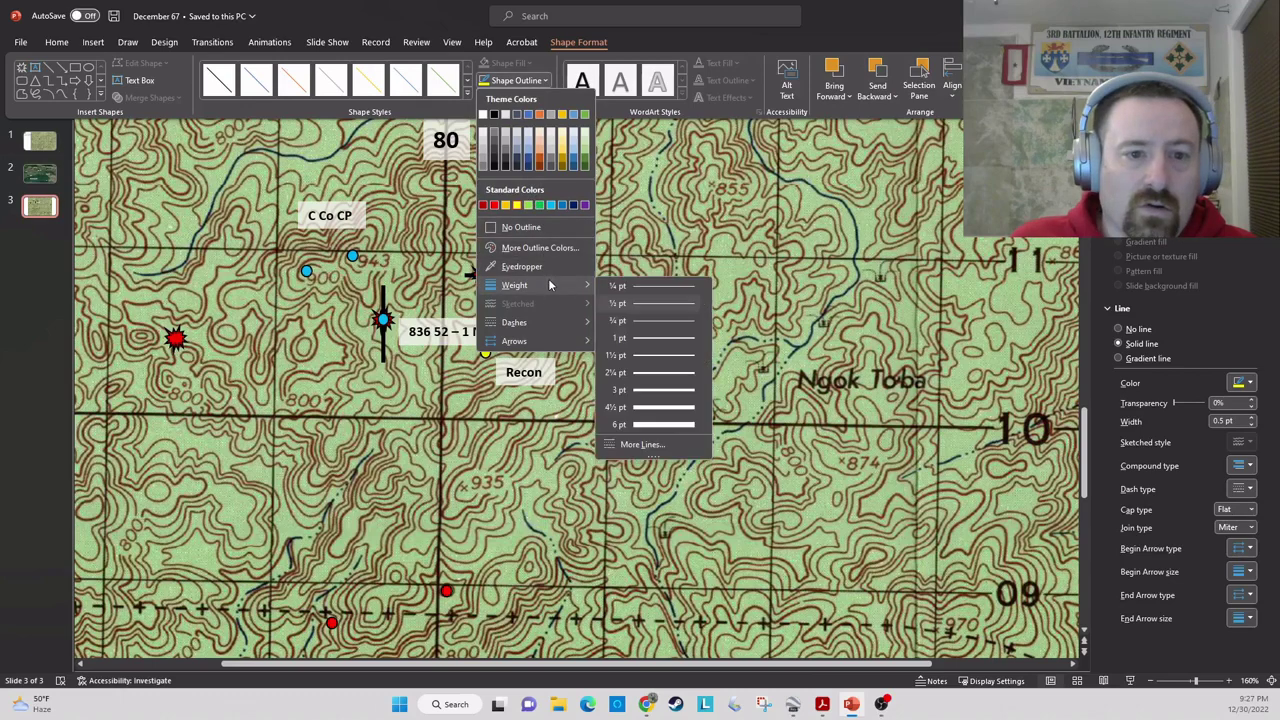
{"action": "left_click", "coordinate": [650, 372]}
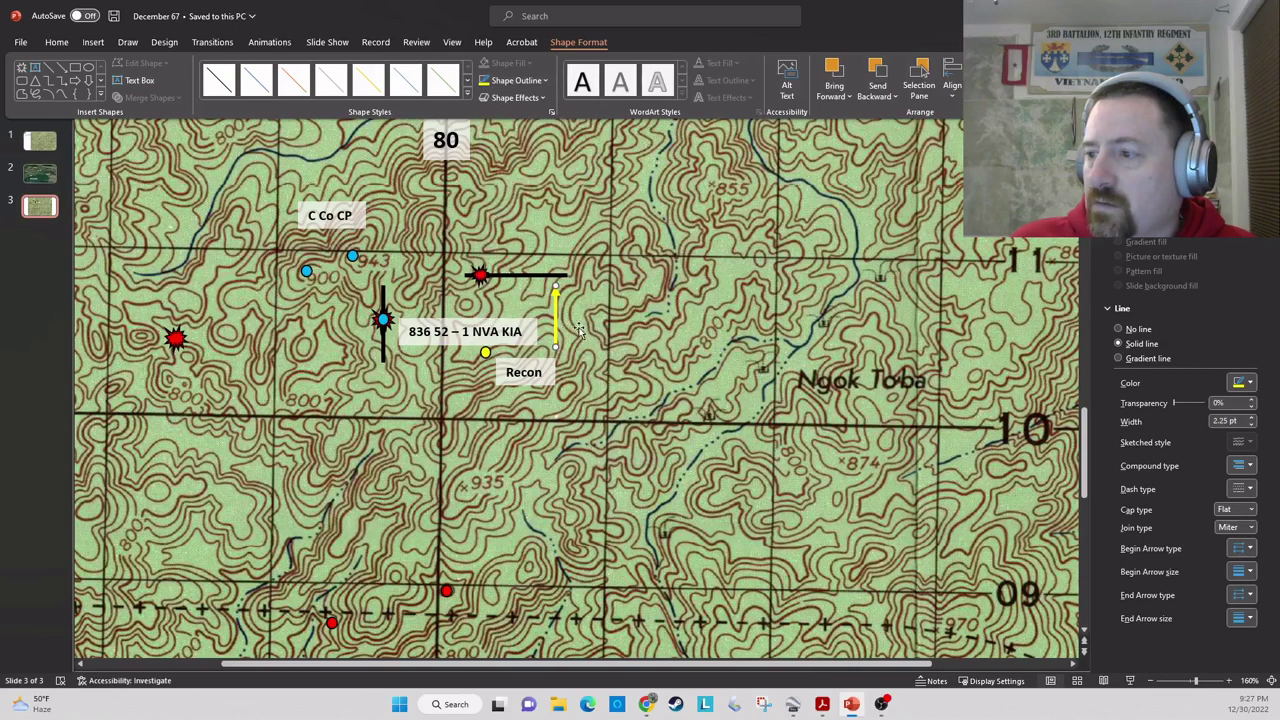
- Move the 836 52 – 1 NVA KIA label southwest and place the yellow arrow from the yellow Recon dot up to the red burst
{"action": "left_click", "coordinate": [468, 334]}
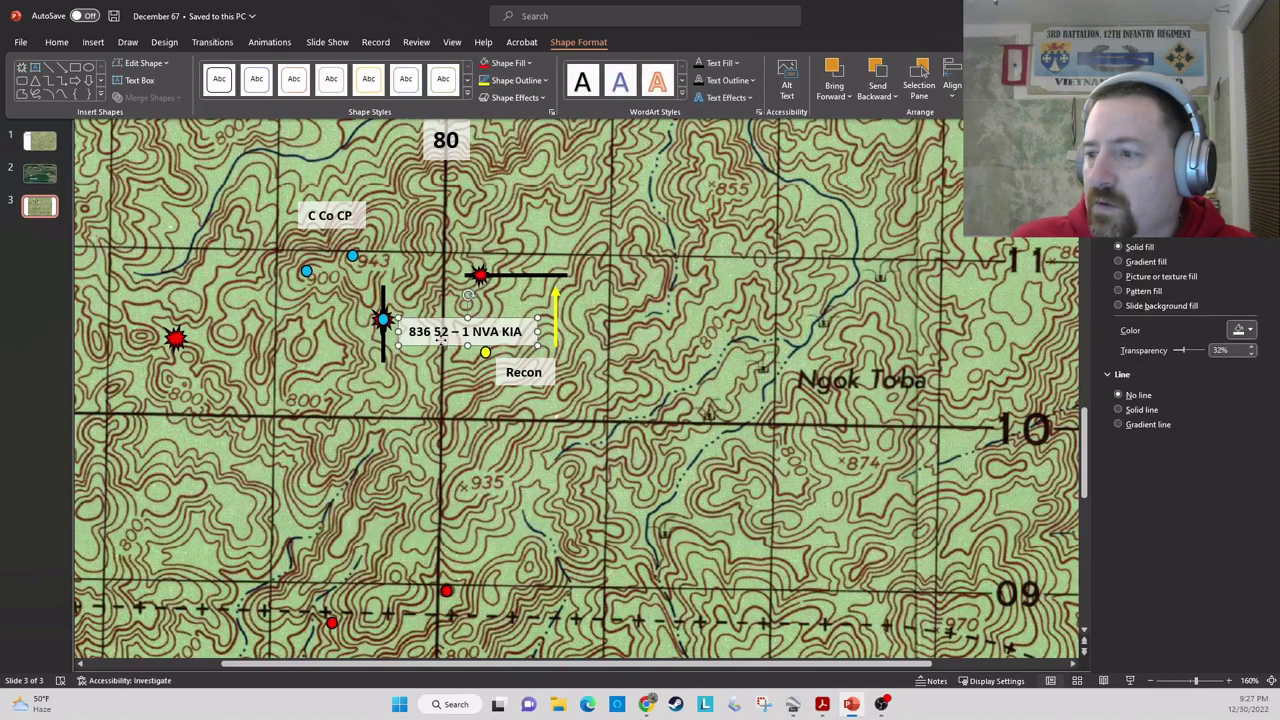
{"action": "left_click_drag", "start_coordinate": [446, 341], "coordinate": [409, 400]}
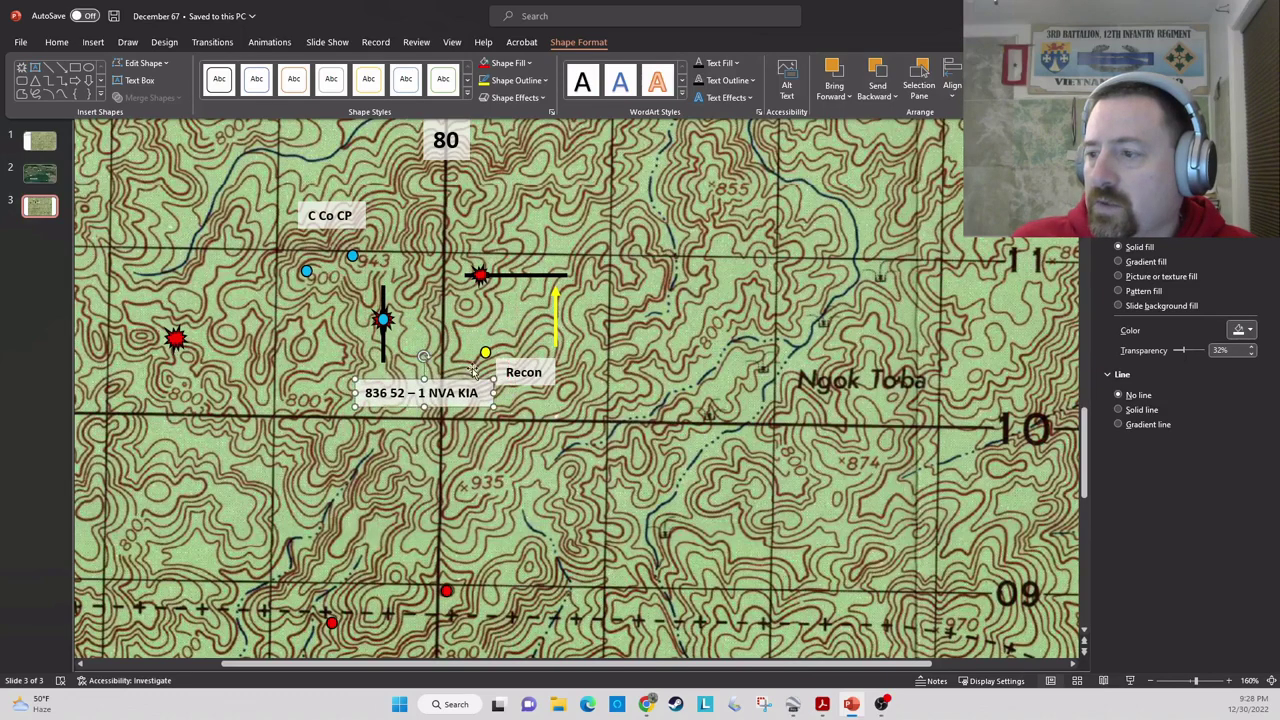
{"action": "left_click_drag", "start_coordinate": [556, 322], "coordinate": [484, 320]}
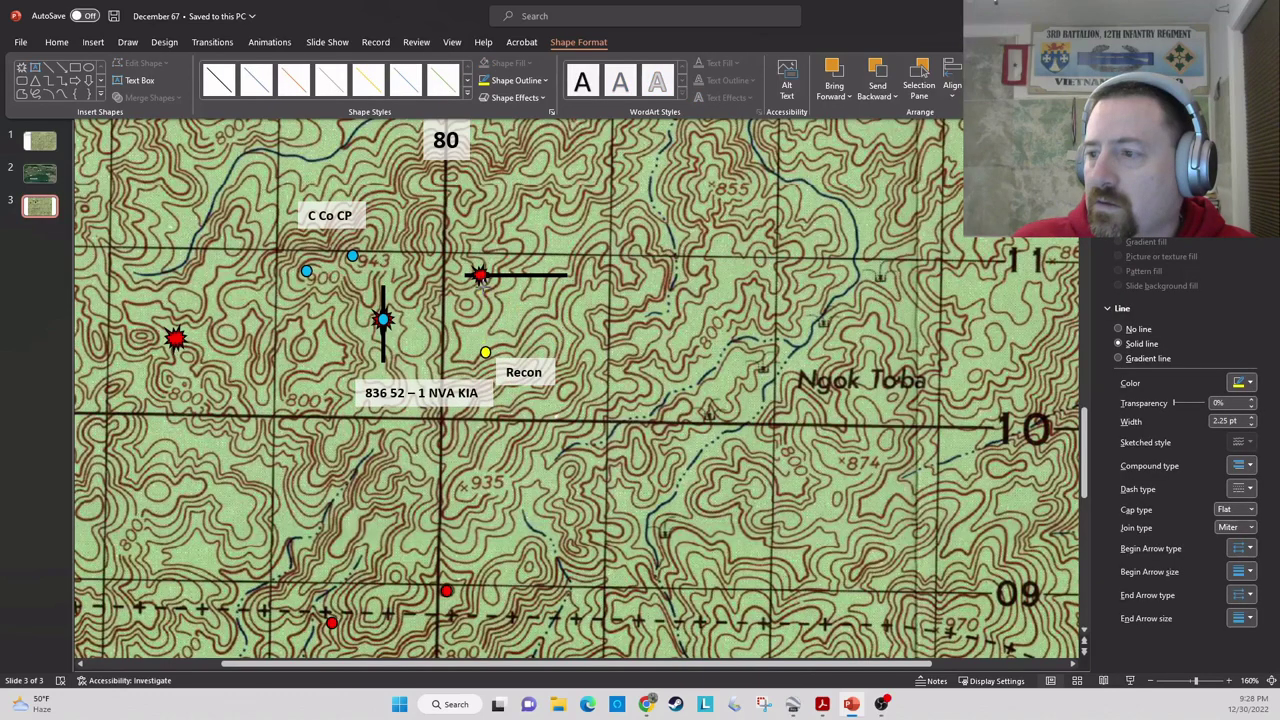
{"action": "left_click", "coordinate": [537, 312]}
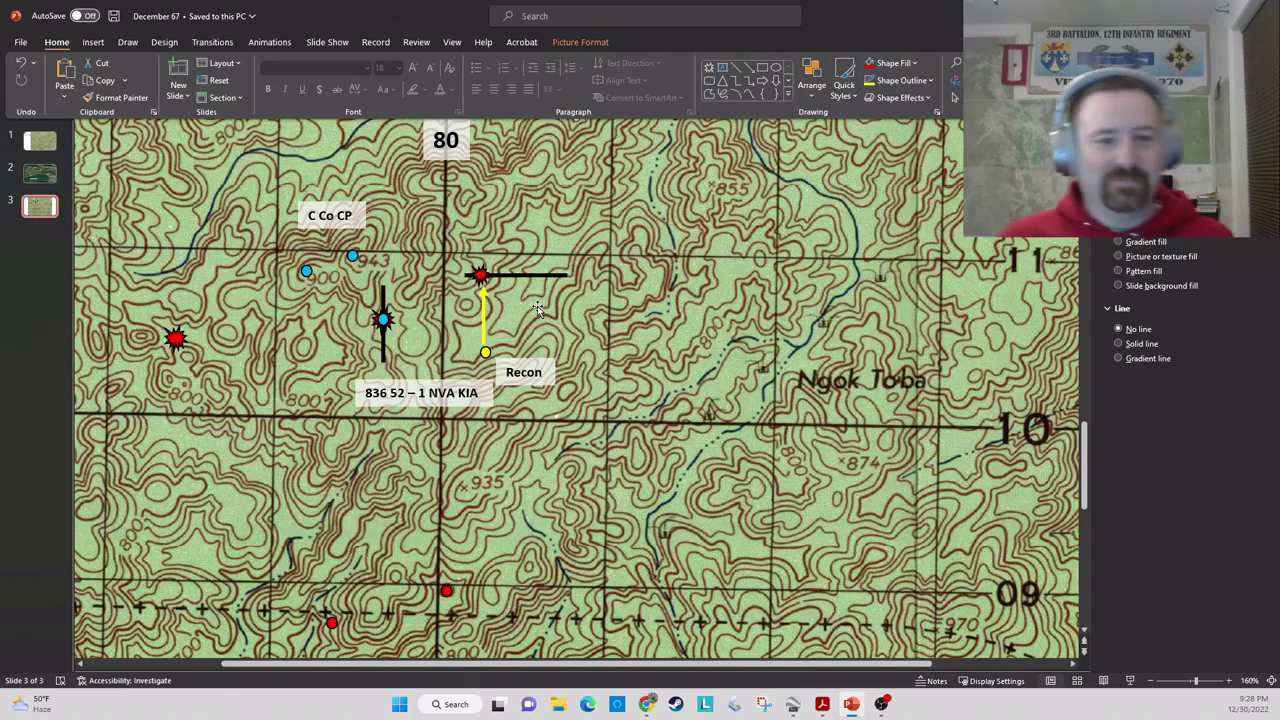
- Remove the dash from the 836 52 label, break it into two lines before "1 NVA KIA", and narrow the box to fit
{"action": "left_click", "coordinate": [418, 393]}
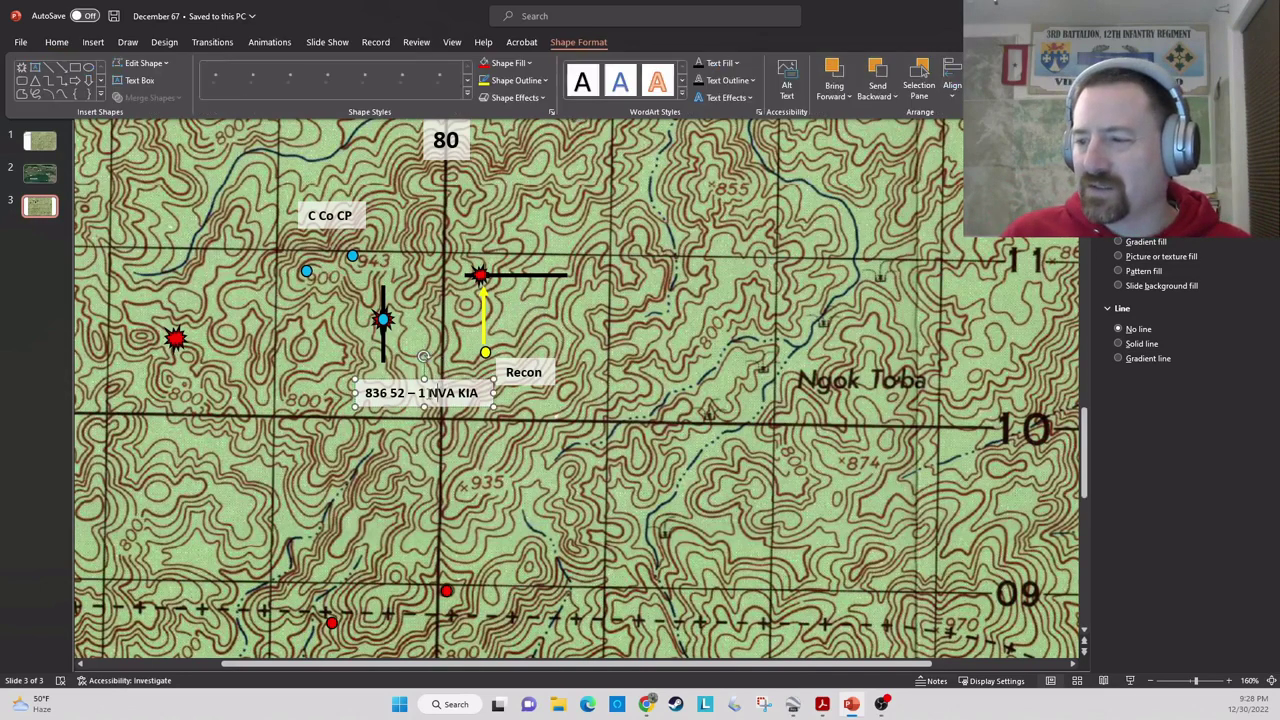
{"action": "key", "text": "BackSpace"}
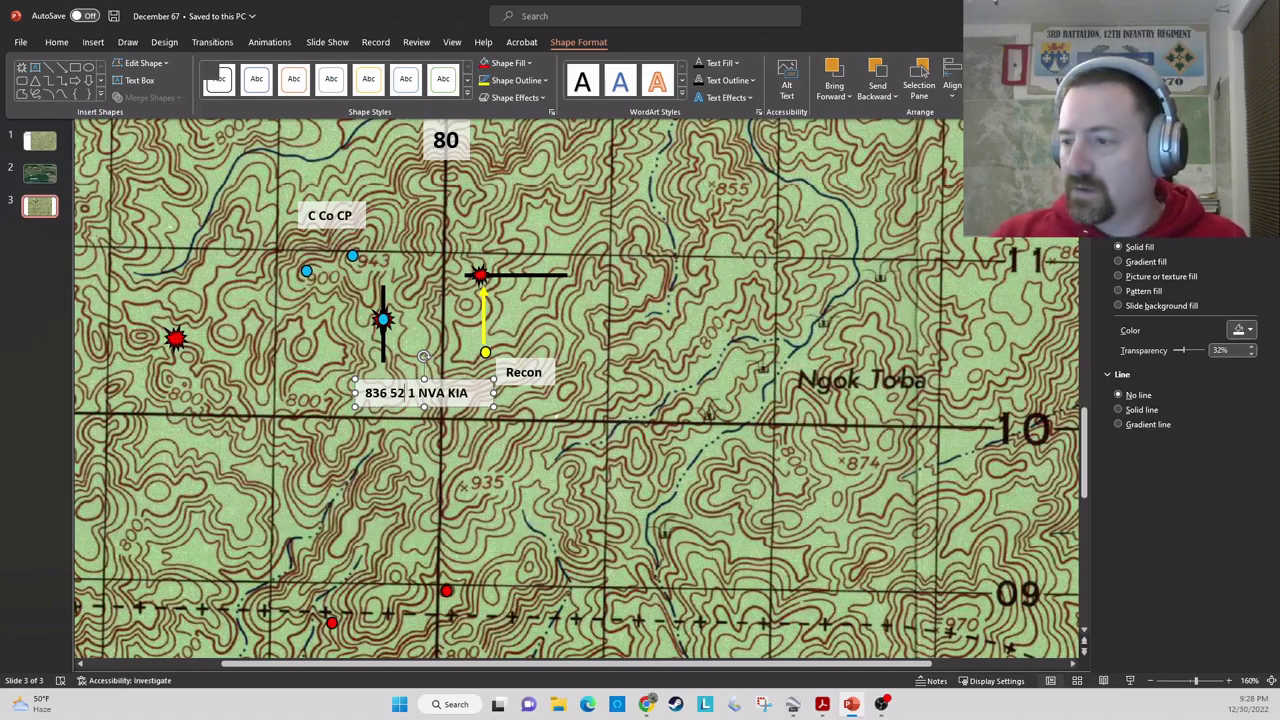
{"action": "key", "text": "BackSpace"}
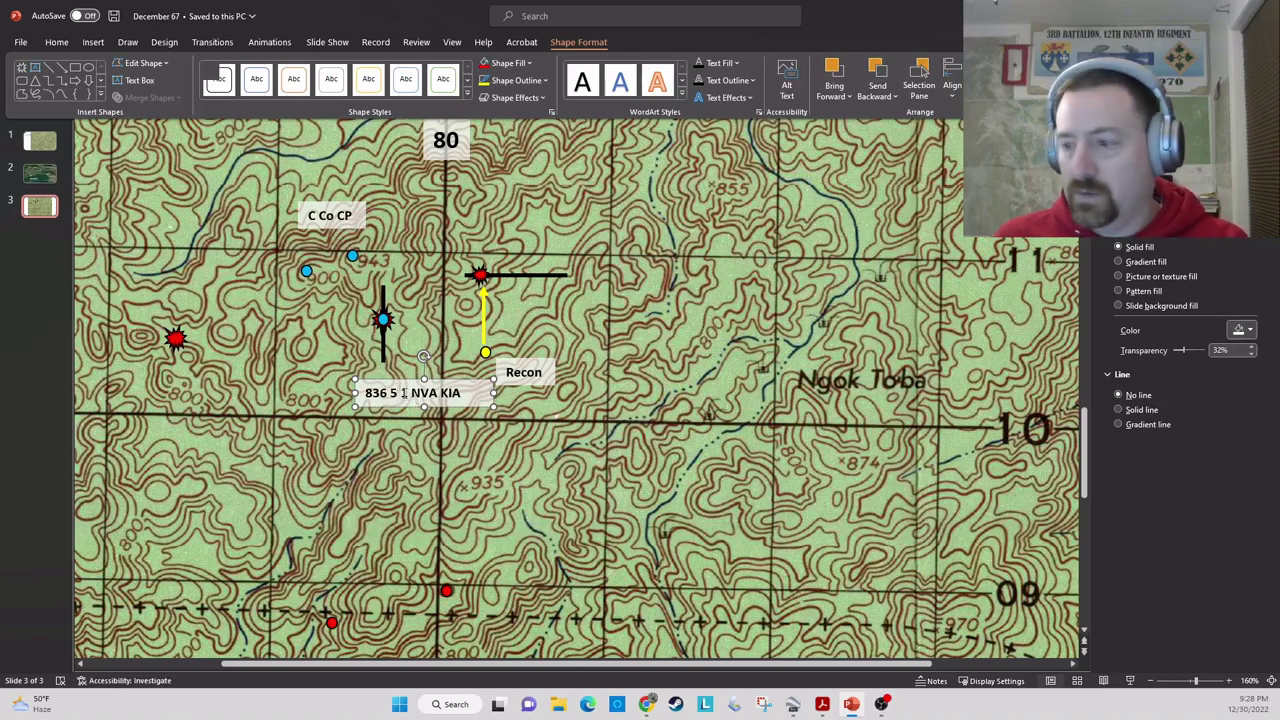
{"action": "key", "text": "Return"}
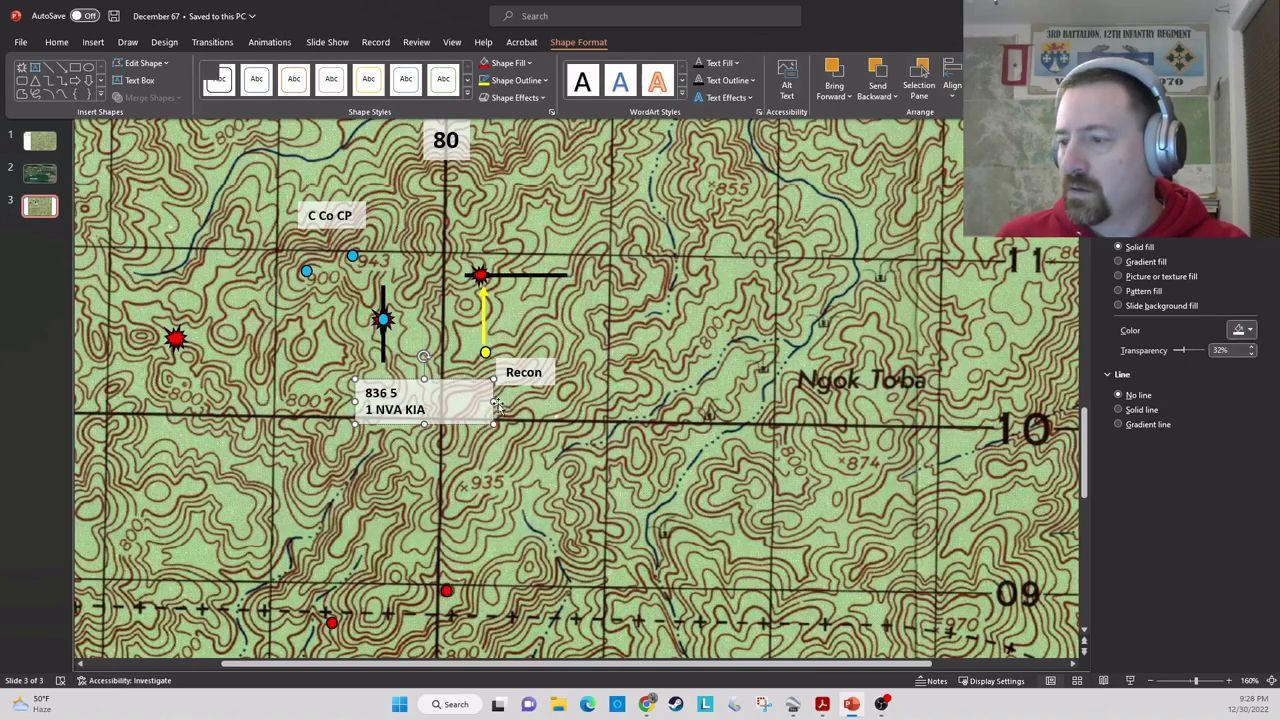
{"action": "left_click_drag", "start_coordinate": [495, 404], "coordinate": [437, 401]}
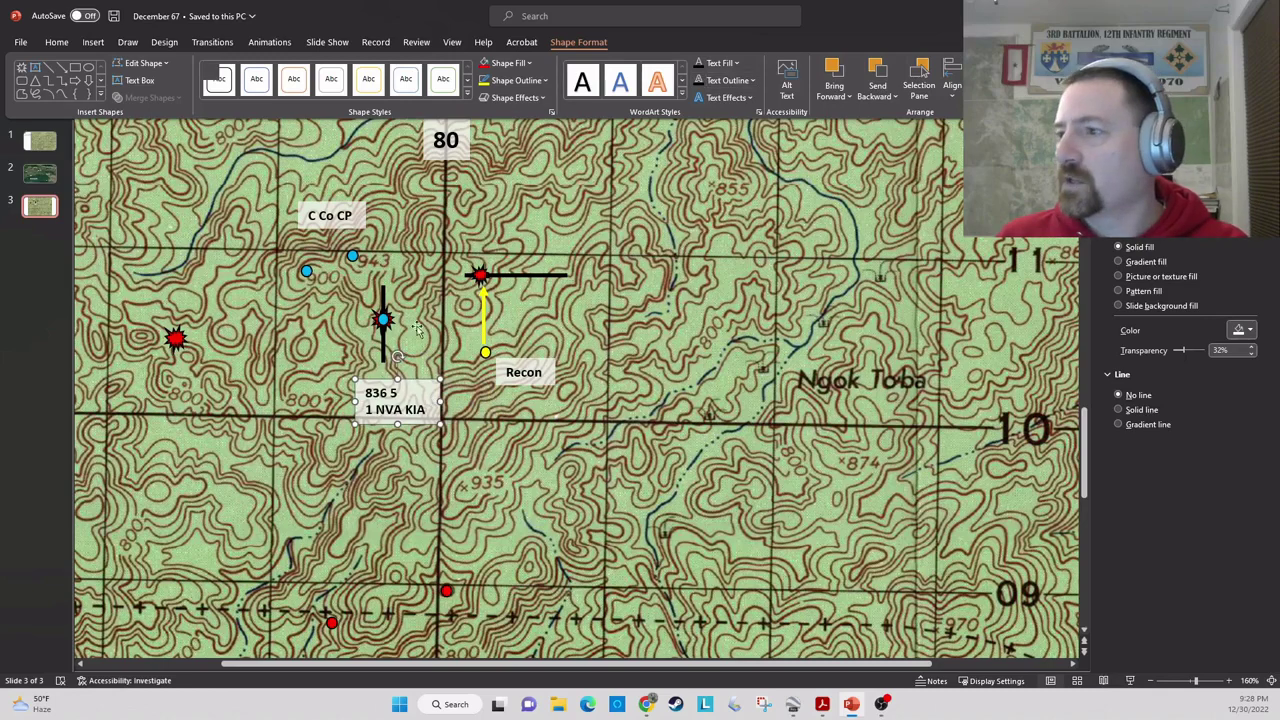
- Centre the label's text, with 836 52 as its first line, and place it between the blue dot's burst and the yellow arrow
{"action": "left_click", "coordinate": [57, 42]}
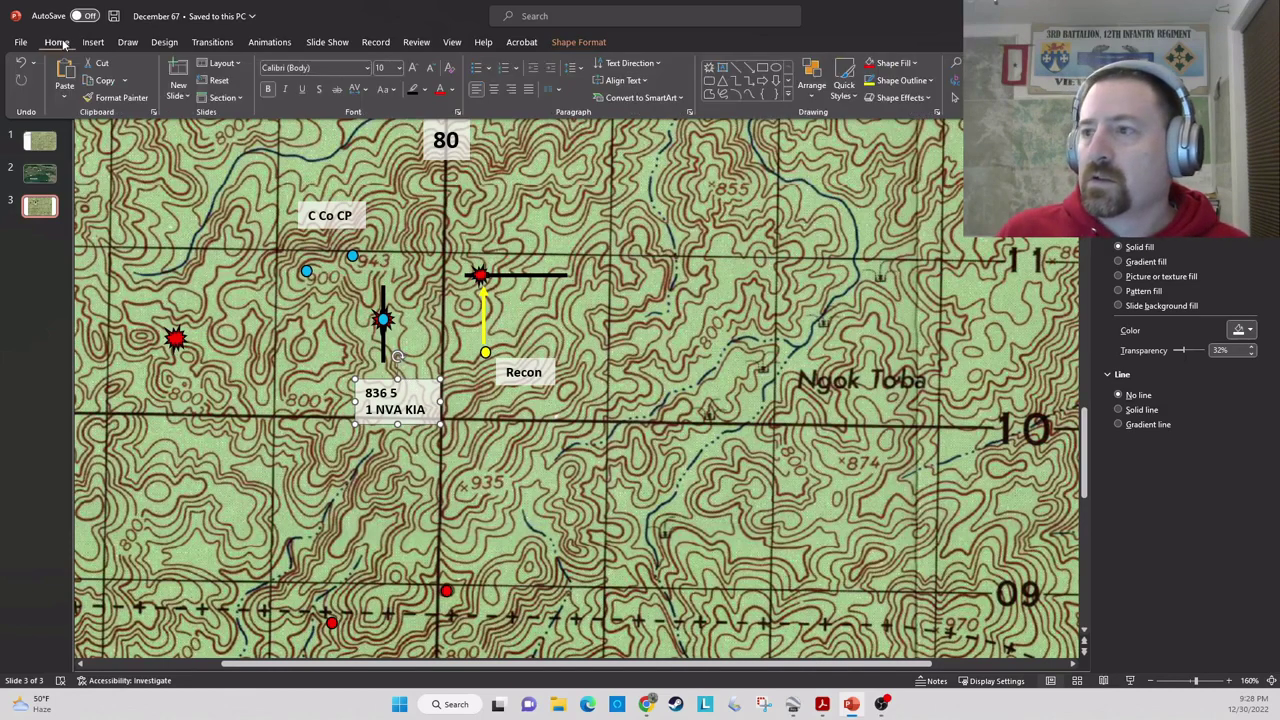
{"action": "left_click", "coordinate": [493, 89]}
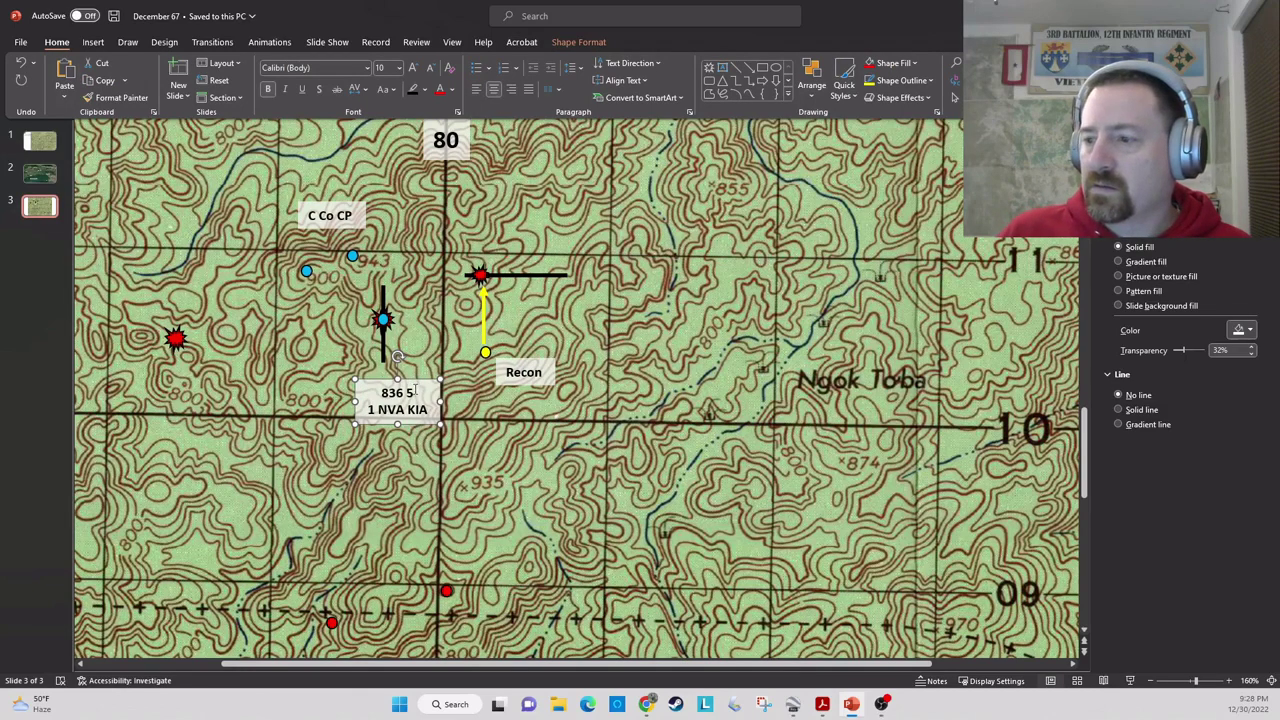
{"action": "left_click", "coordinate": [415, 392]}
{"action": "type", "text": "2"}
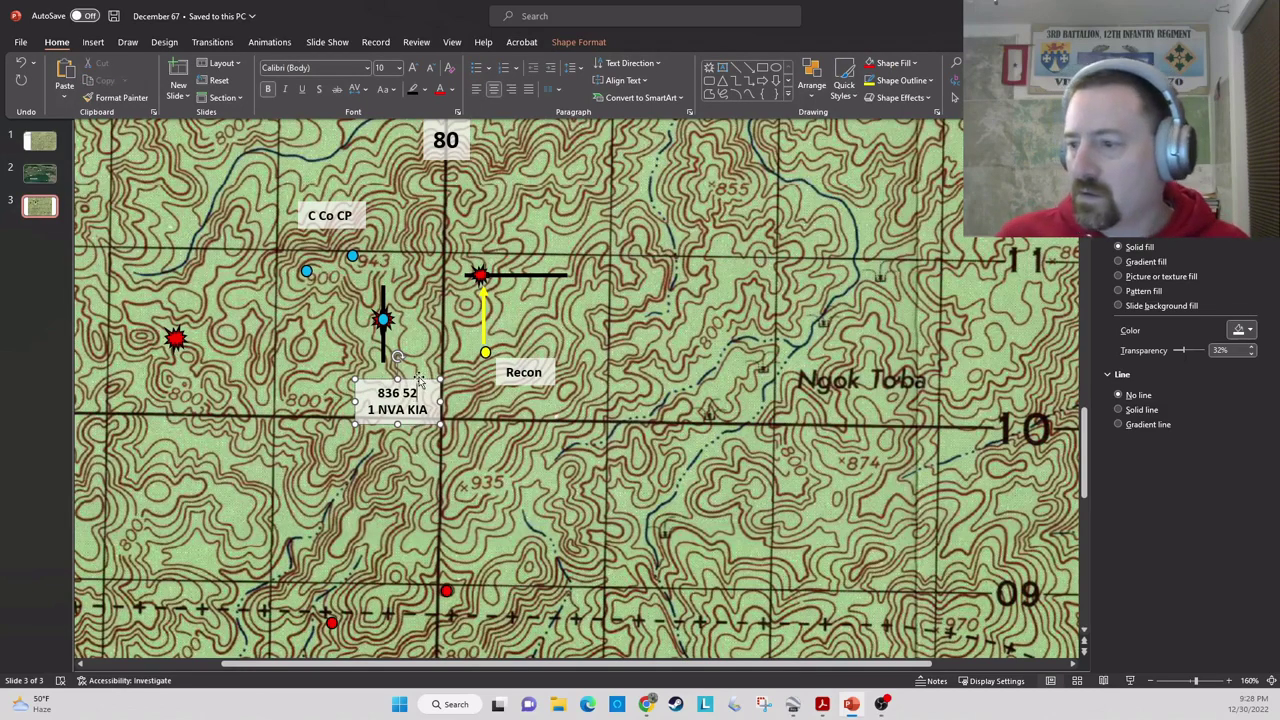
{"action": "left_click_drag", "start_coordinate": [418, 380], "coordinate": [458, 307]}
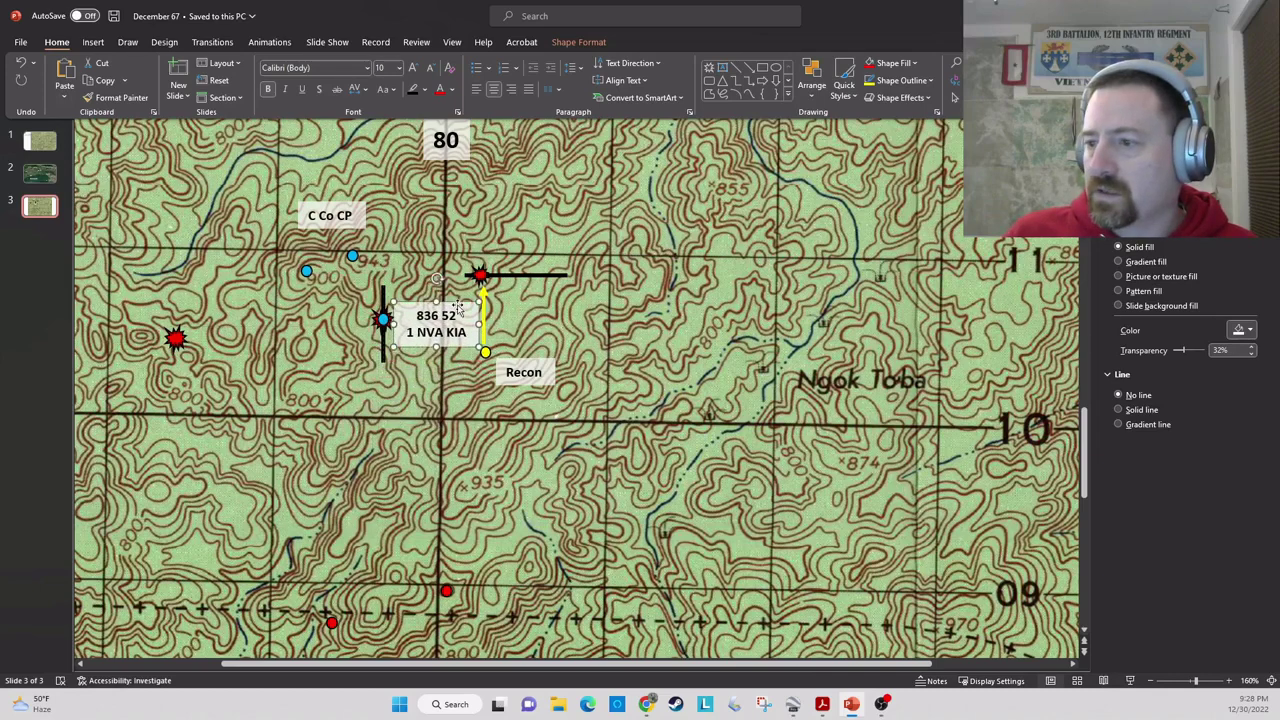
{"action": "left_click", "coordinate": [428, 424]}
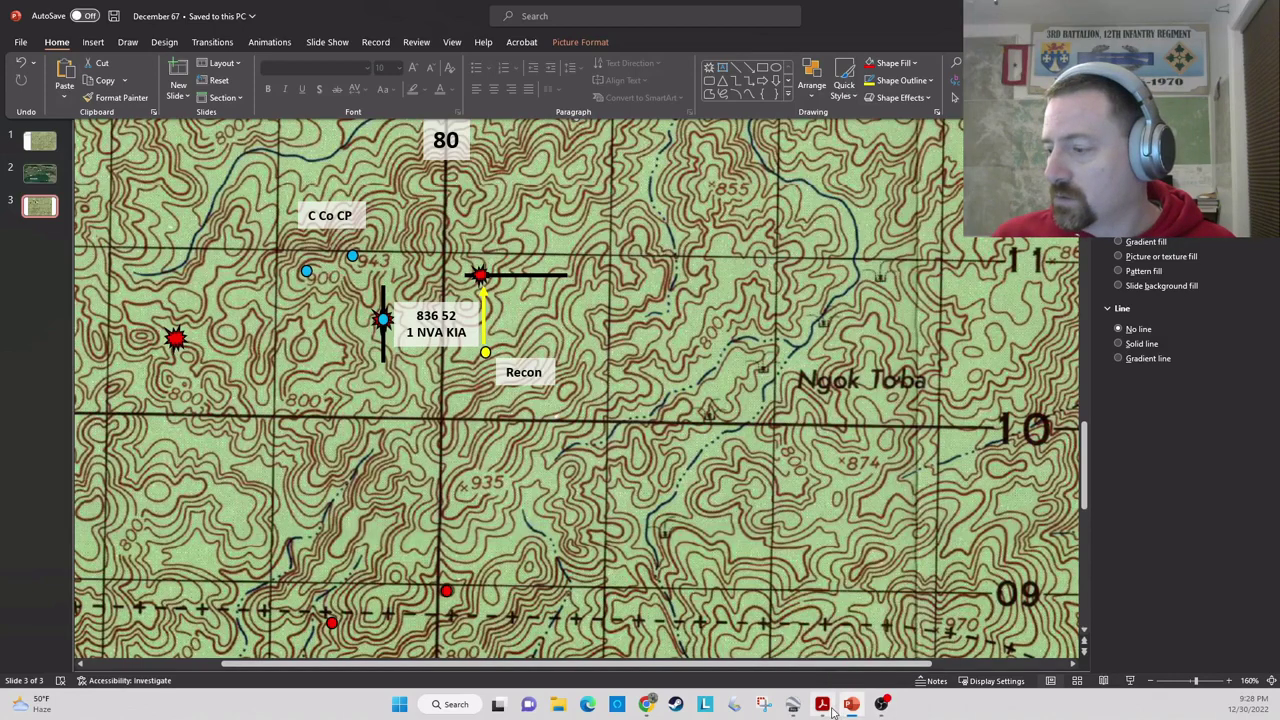
- Switch to 24 Dec, 1967.pdf in Acrobat and read on to entry 18 on page 2
{"action": "mouse_move", "coordinate": [826, 706]}
{"action": "left_click", "coordinate": [762, 648]}
{"action": "scroll", "coordinate": [420, 512], "scroll_direction": "down", "scroll_amount": 4}
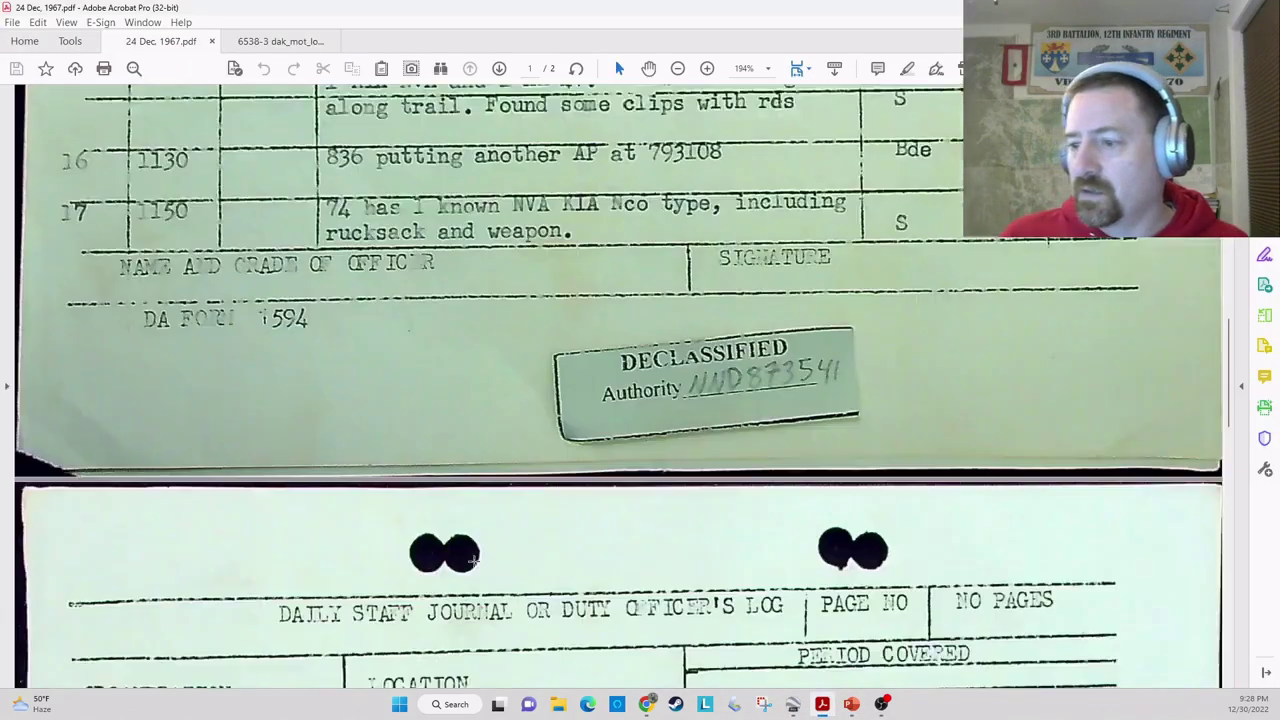
{"action": "scroll", "coordinate": [420, 512], "scroll_direction": "down", "scroll_amount": 1}
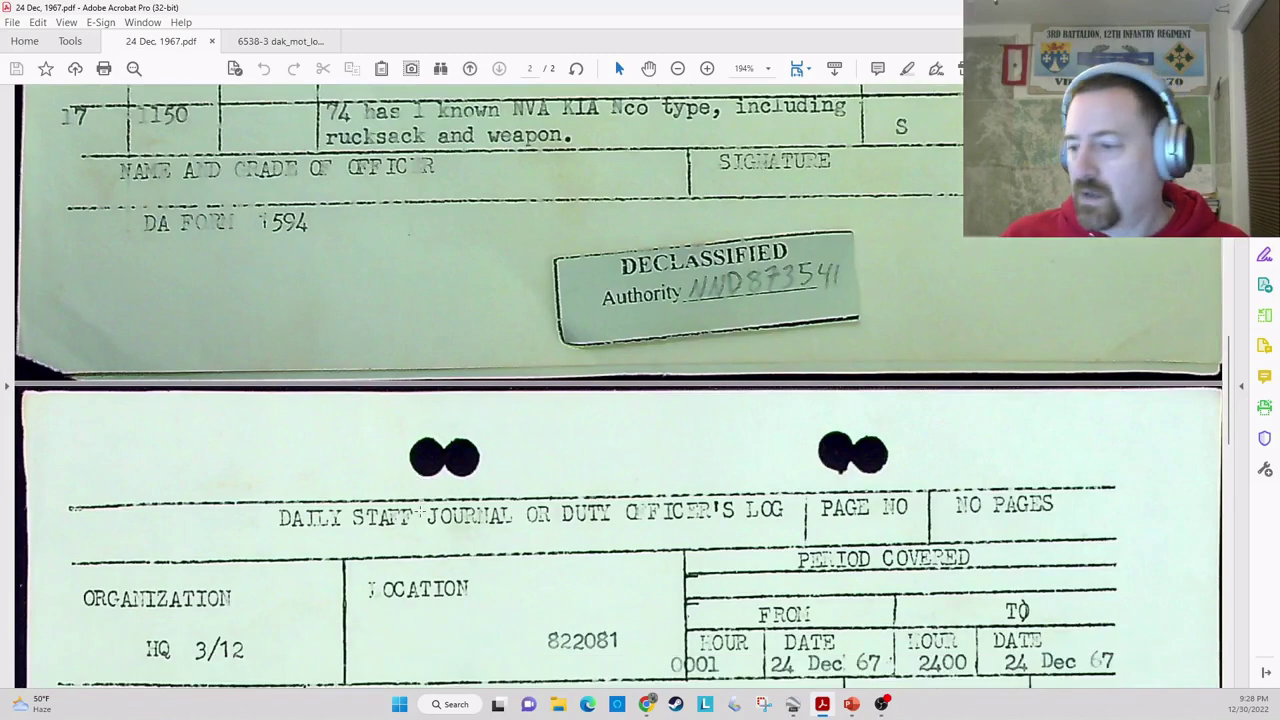
{"action": "scroll", "coordinate": [420, 512], "scroll_direction": "down", "scroll_amount": 1}
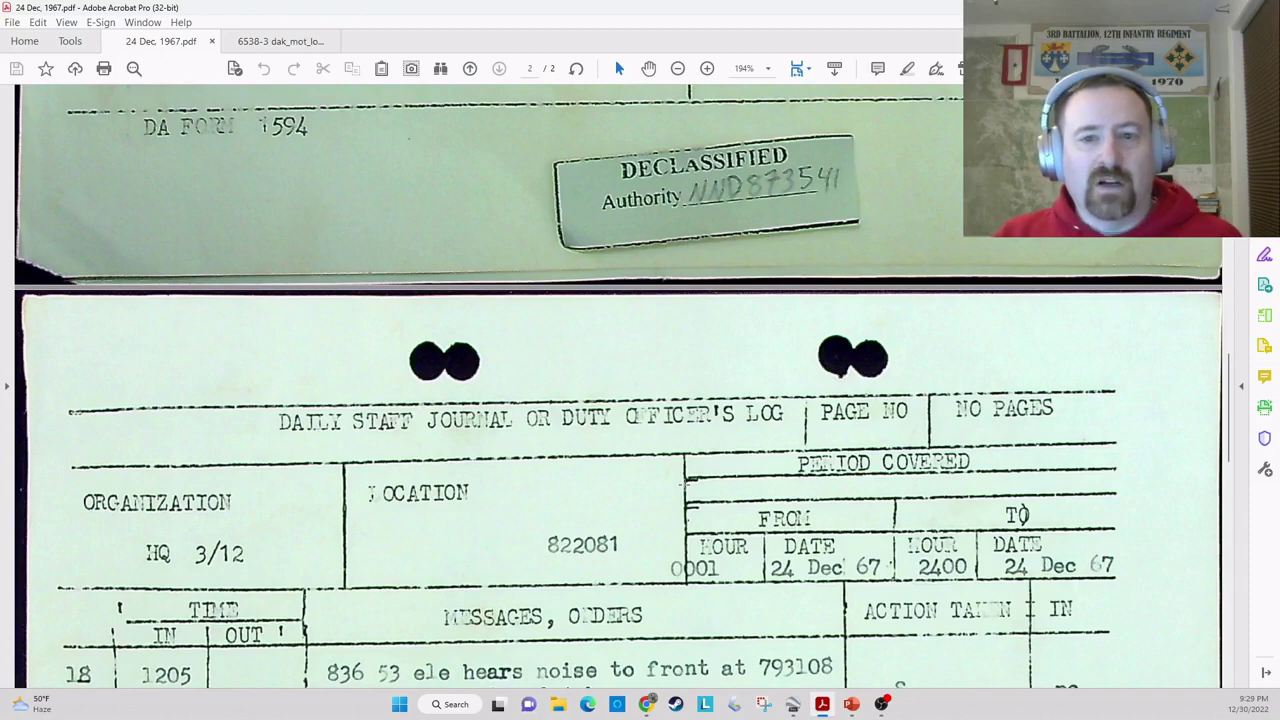
{"action": "scroll", "coordinate": [685, 484], "scroll_direction": "down", "scroll_amount": 1}
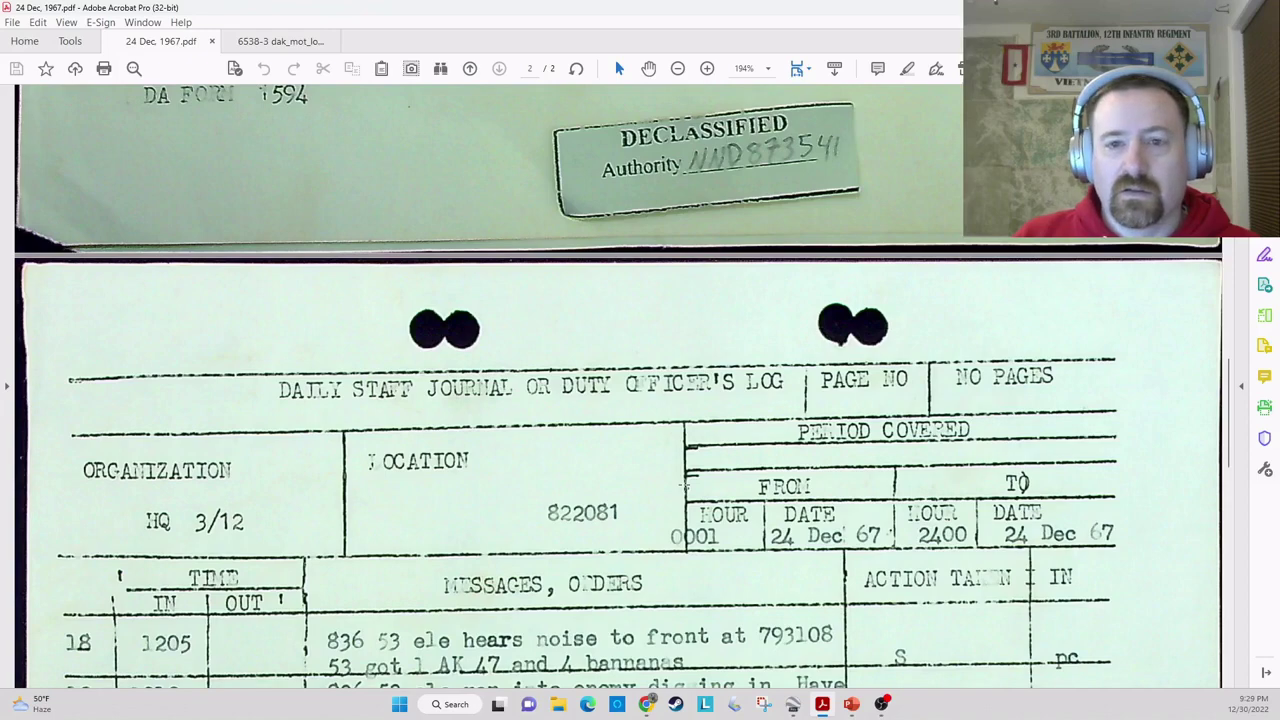
- Check the map slide in PowerPoint and return to 24 Dec, 1967.pdf in Acrobat to read log entries 18 to 21
{"action": "left_click", "coordinate": [849, 708]}
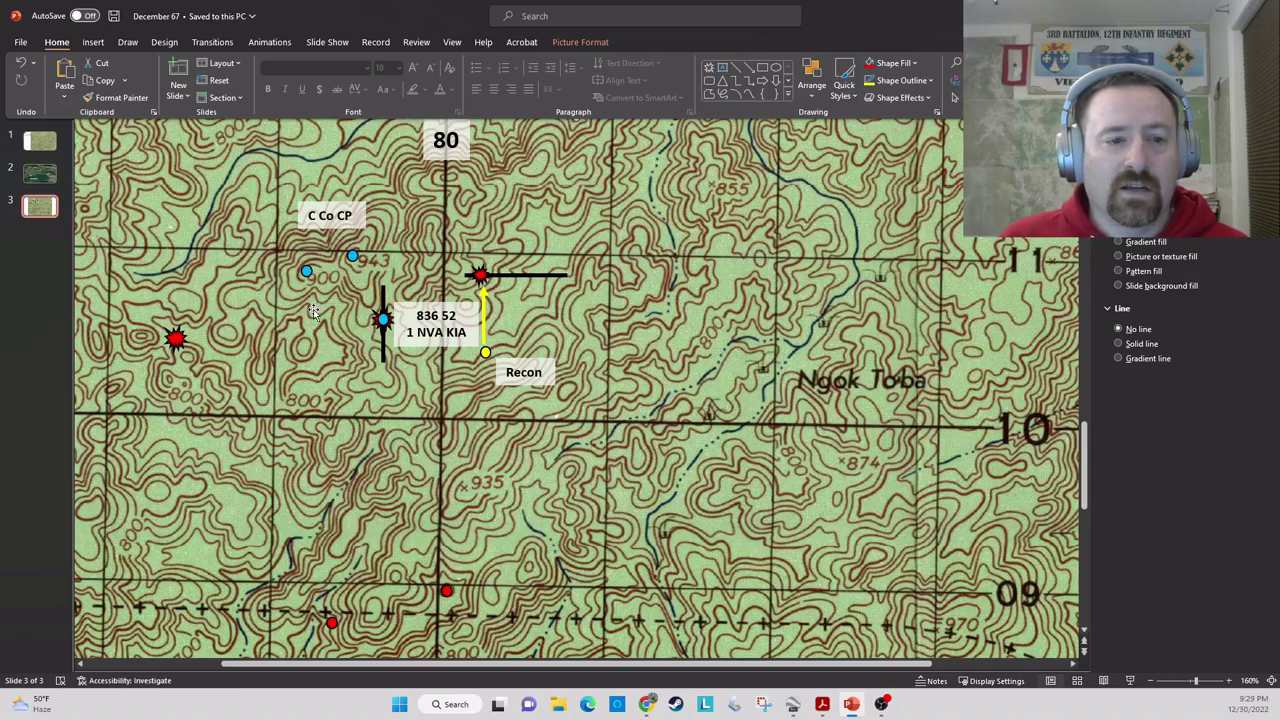
{"action": "left_click", "coordinate": [826, 708]}
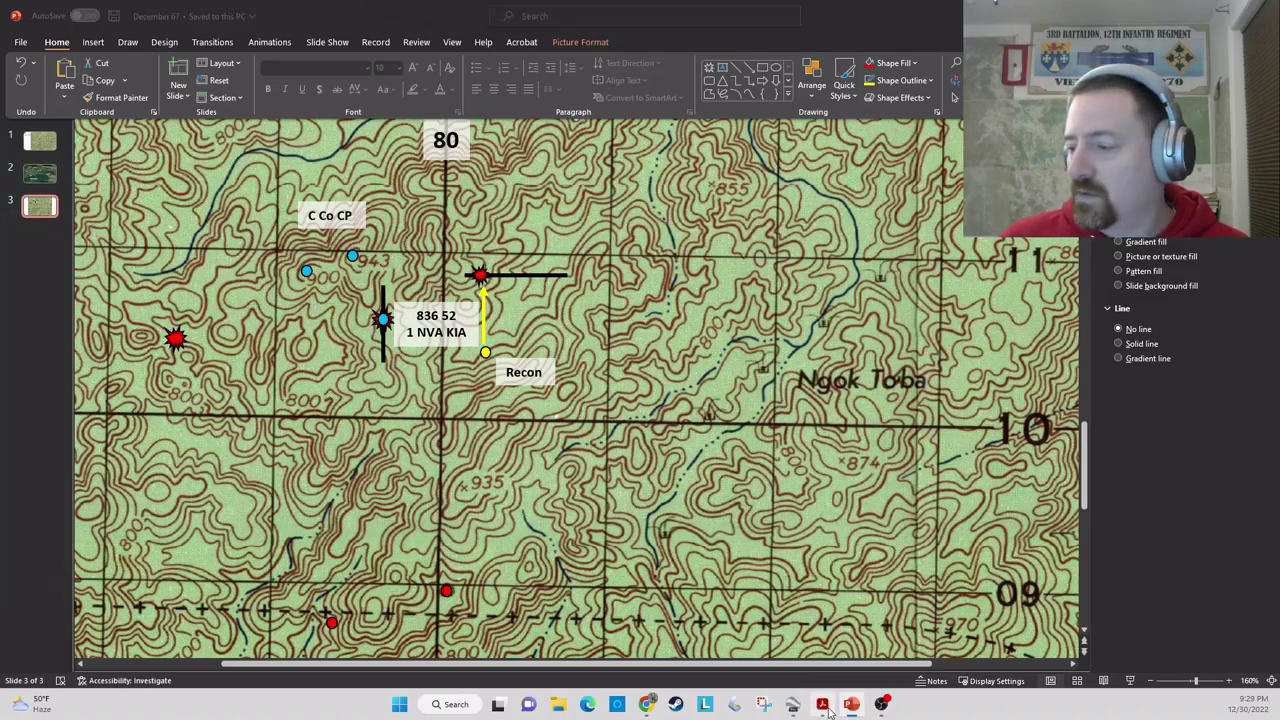
{"action": "left_click", "coordinate": [740, 636]}
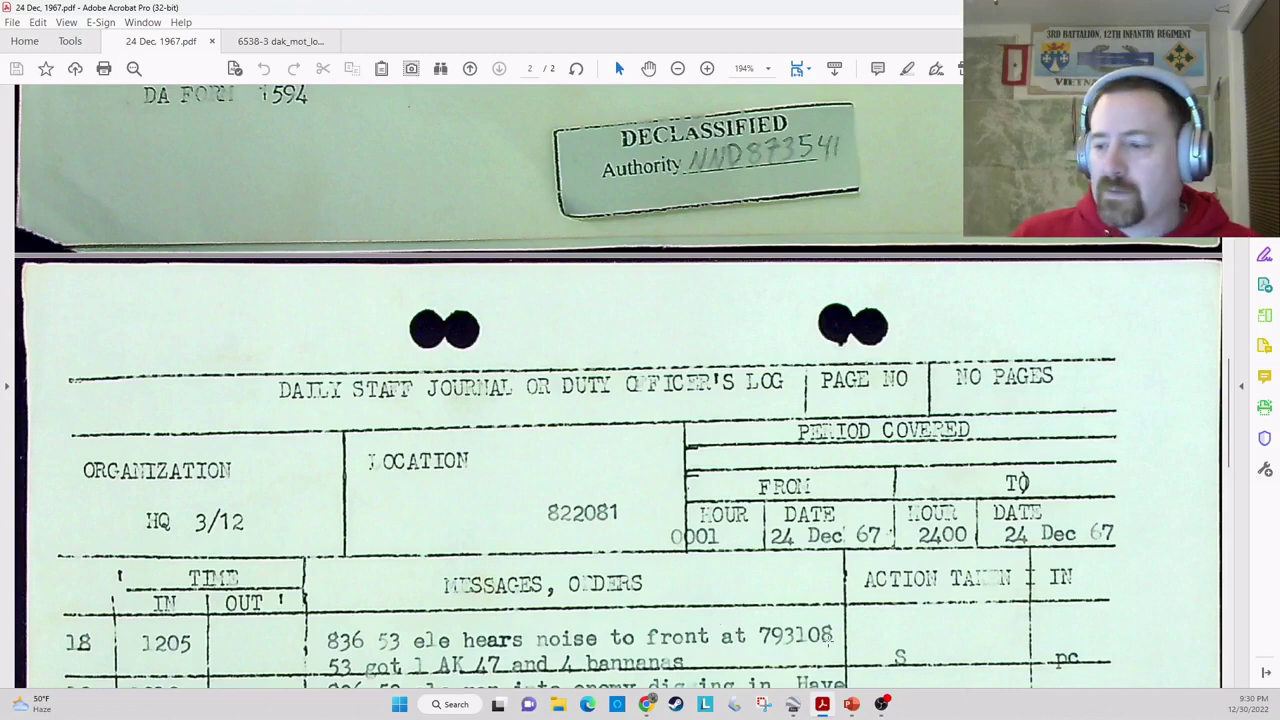
{"action": "scroll", "coordinate": [676, 639], "scroll_direction": "down", "scroll_amount": 2}
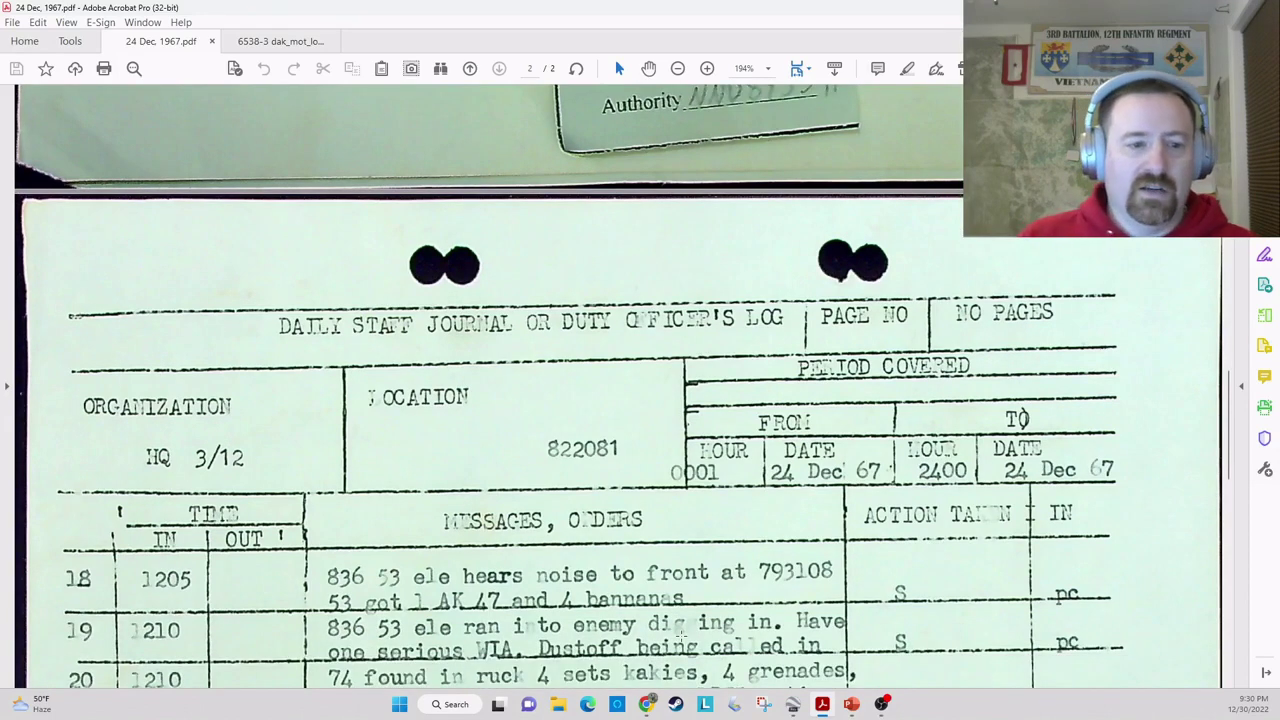
{"action": "scroll", "coordinate": [681, 631], "scroll_direction": "down", "scroll_amount": 1}
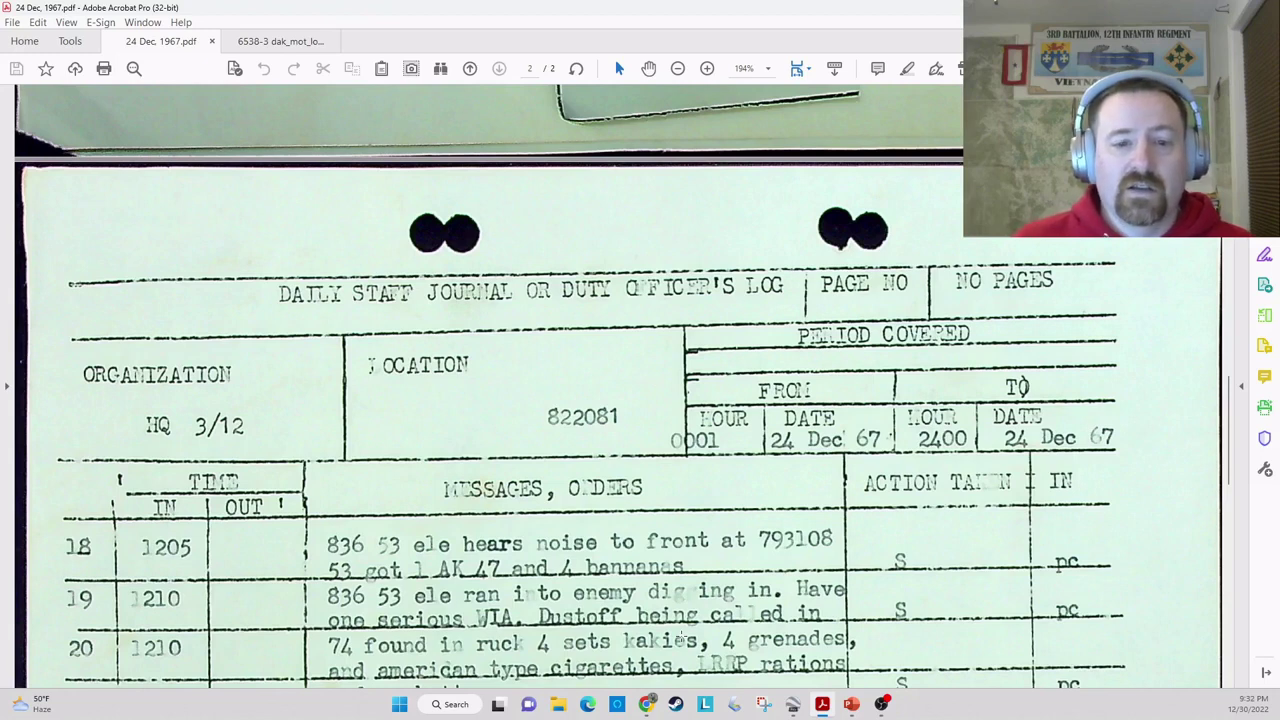
{"action": "scroll", "coordinate": [680, 637], "scroll_direction": "down", "scroll_amount": 1}
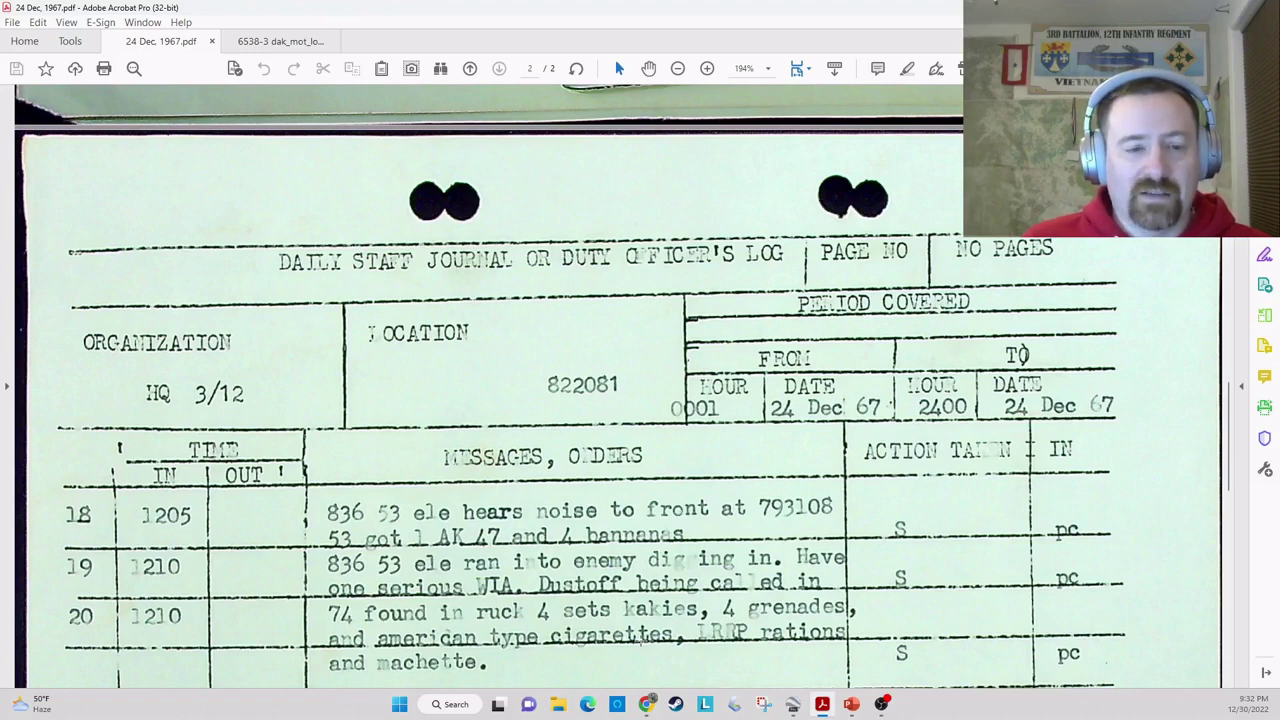
{"action": "scroll", "coordinate": [641, 642], "scroll_direction": "down", "scroll_amount": 1}
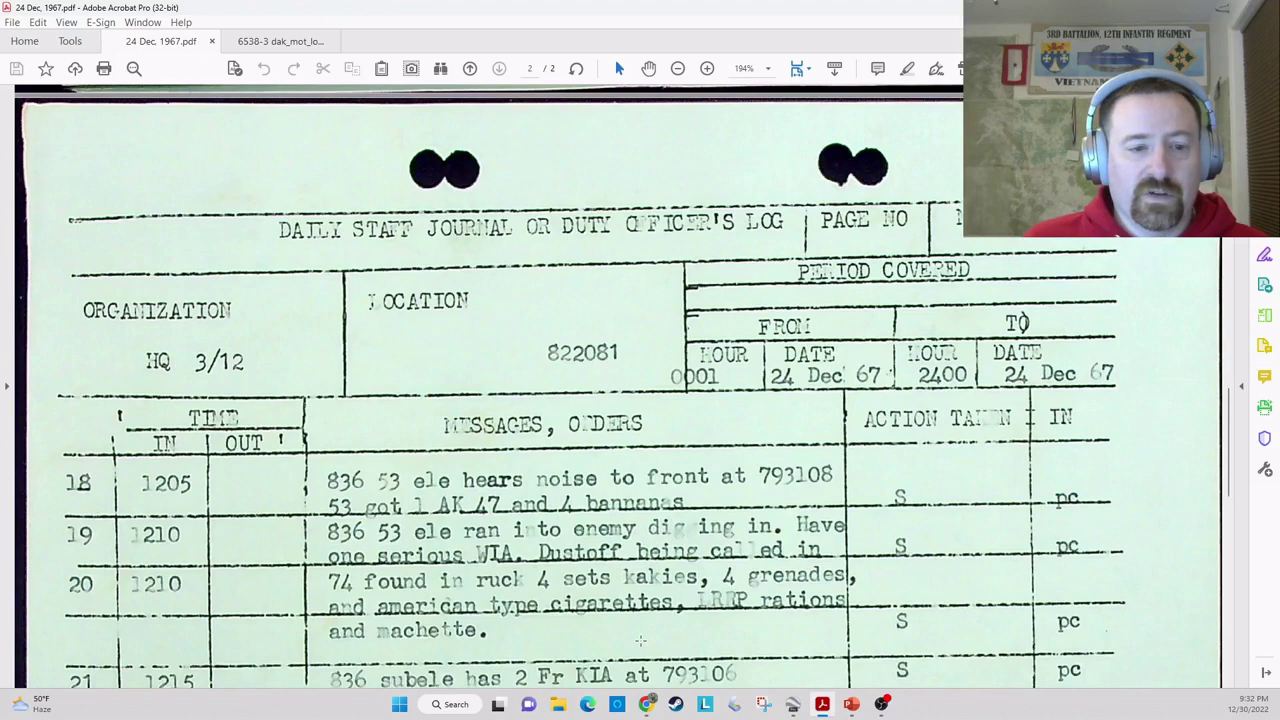
{"action": "scroll", "coordinate": [641, 642], "scroll_direction": "down", "scroll_amount": 1}
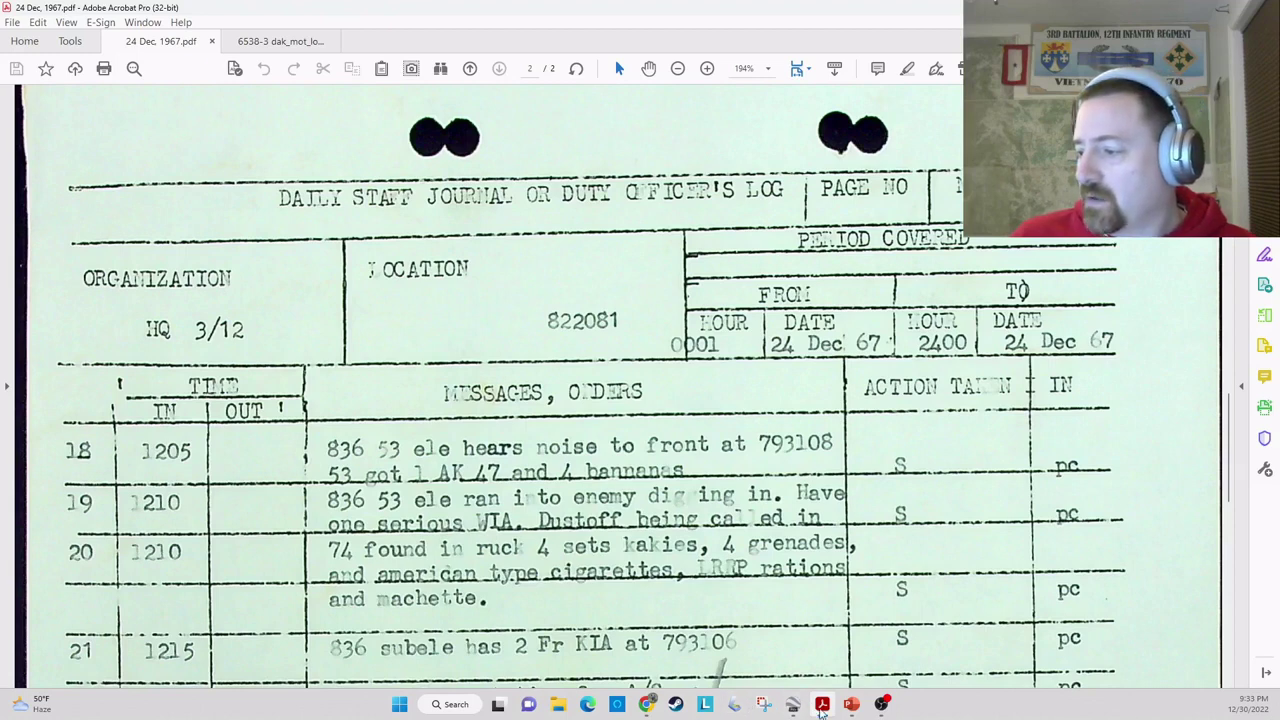
- Reread log entries 15 to 17 on page 1 and entries 18 to 21 on page 2 of the PDF
{"action": "mouse_move", "coordinate": [852, 707]}
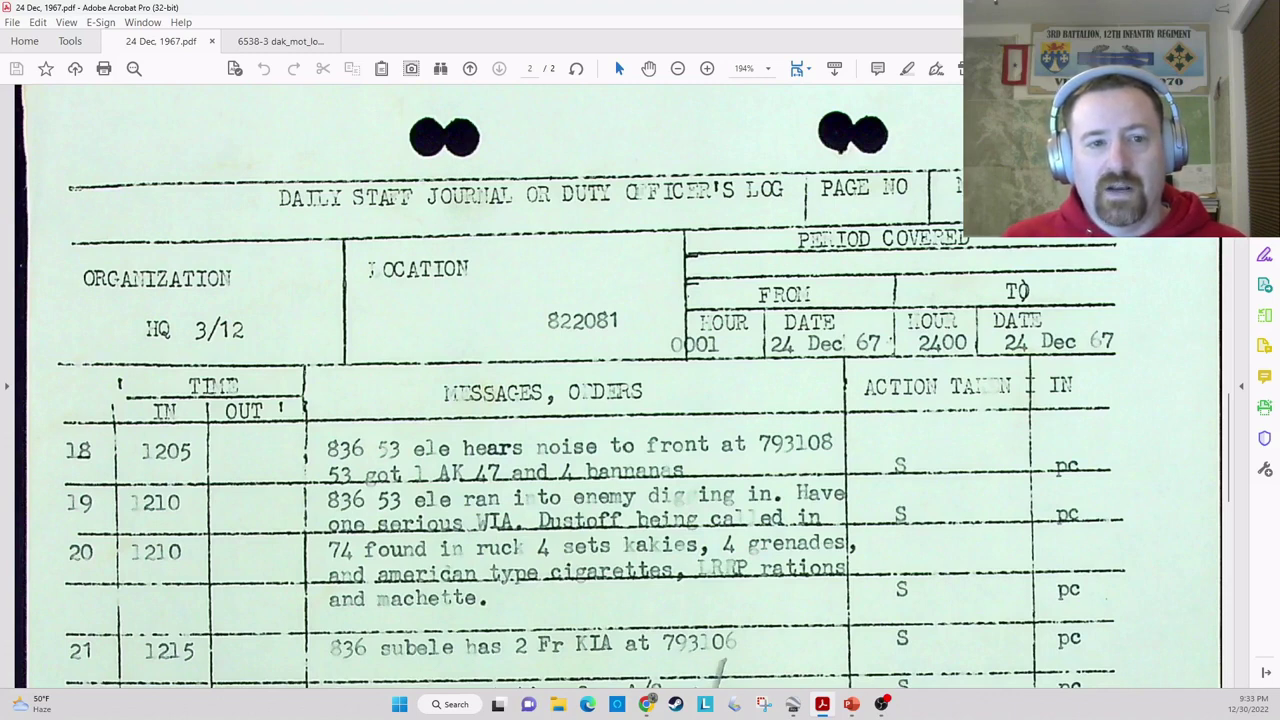
{"action": "scroll", "coordinate": [642, 356], "scroll_direction": "up", "scroll_amount": 5}
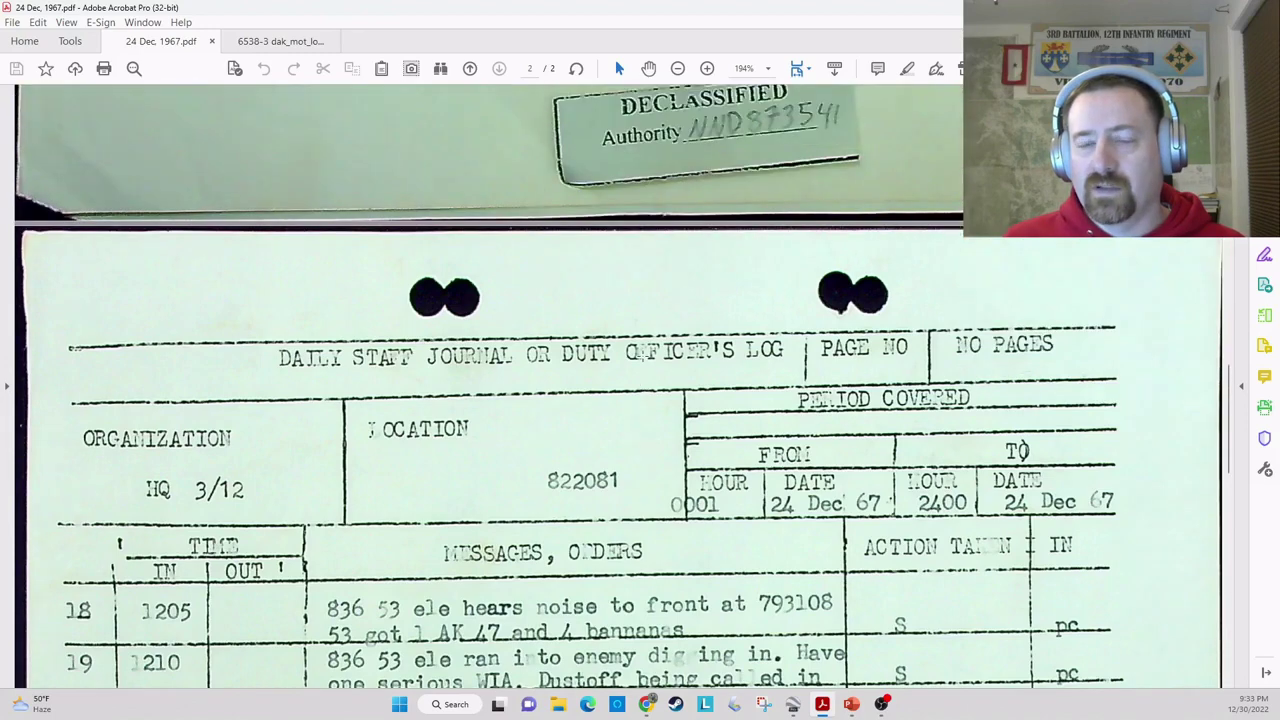
{"action": "scroll", "coordinate": [642, 356], "scroll_direction": "up", "scroll_amount": 1}
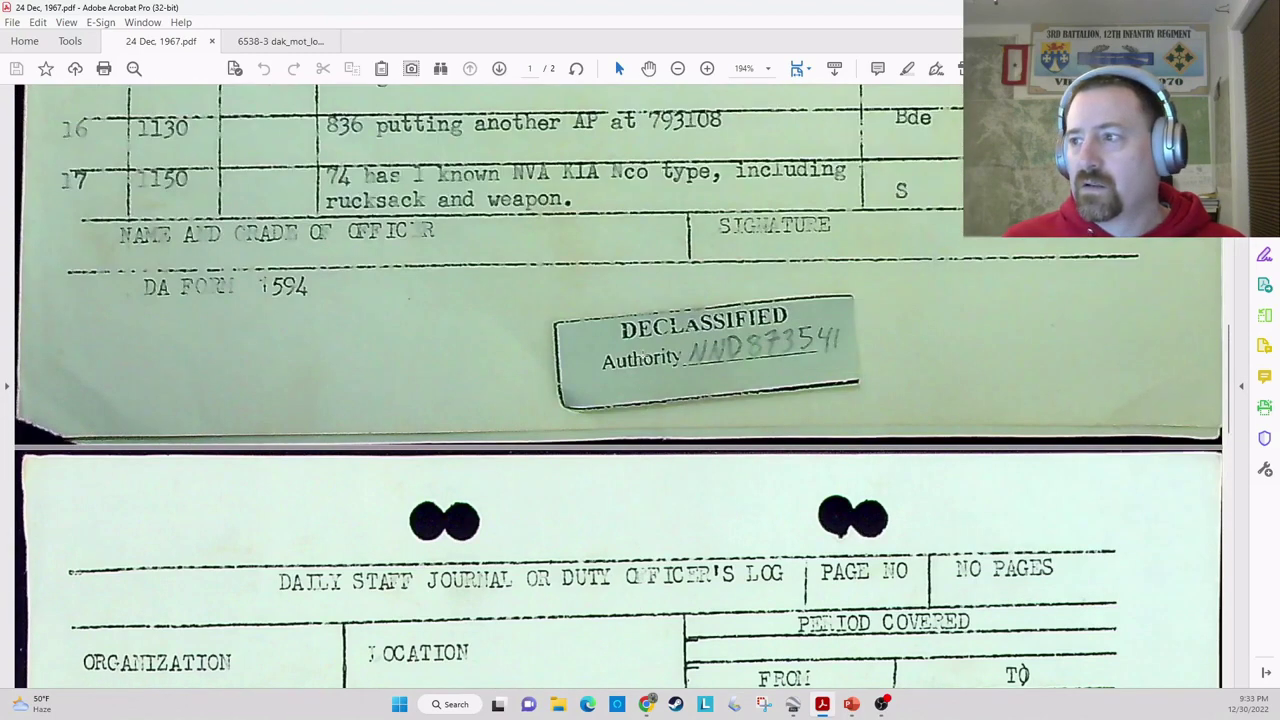
{"action": "scroll", "coordinate": [642, 356], "scroll_direction": "up", "scroll_amount": 1}
{"action": "scroll", "coordinate": [643, 355], "scroll_direction": "up", "scroll_amount": 1}
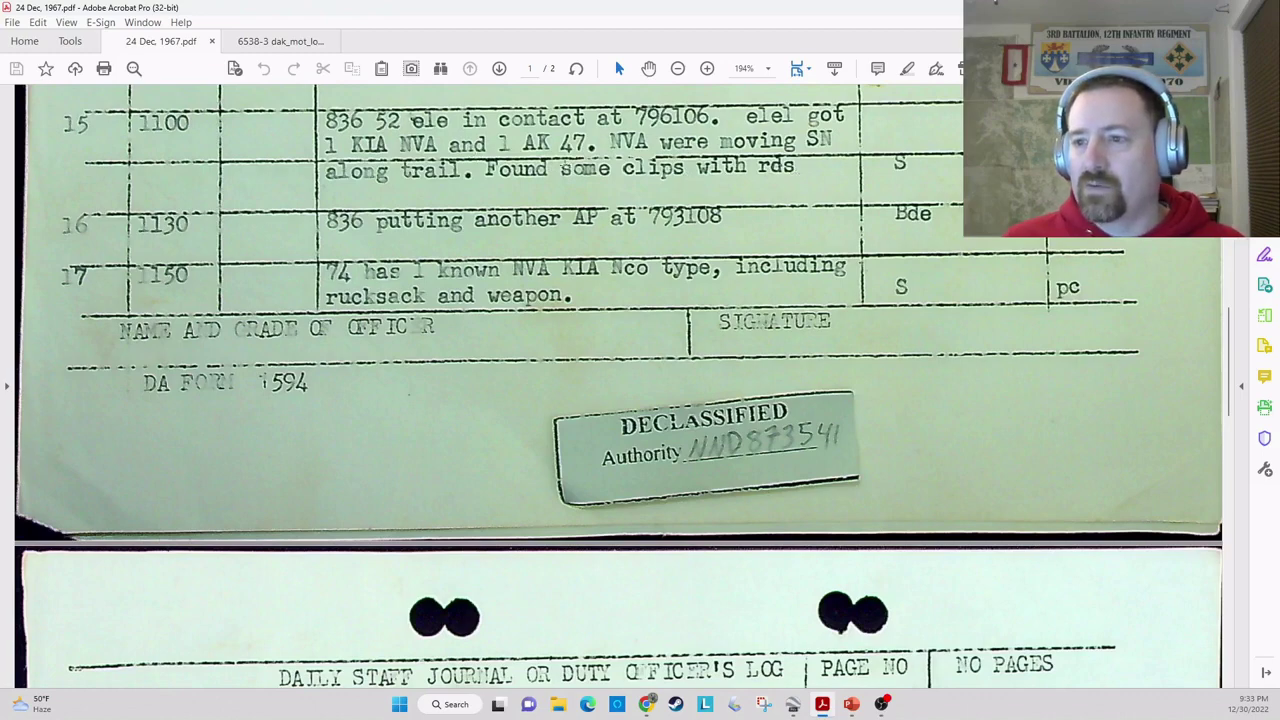
{"action": "scroll", "coordinate": [566, 165], "scroll_direction": "down", "scroll_amount": 2}
{"action": "scroll", "coordinate": [566, 165], "scroll_direction": "up", "scroll_amount": 3}
{"action": "scroll", "coordinate": [566, 165], "scroll_direction": "down", "scroll_amount": 5}
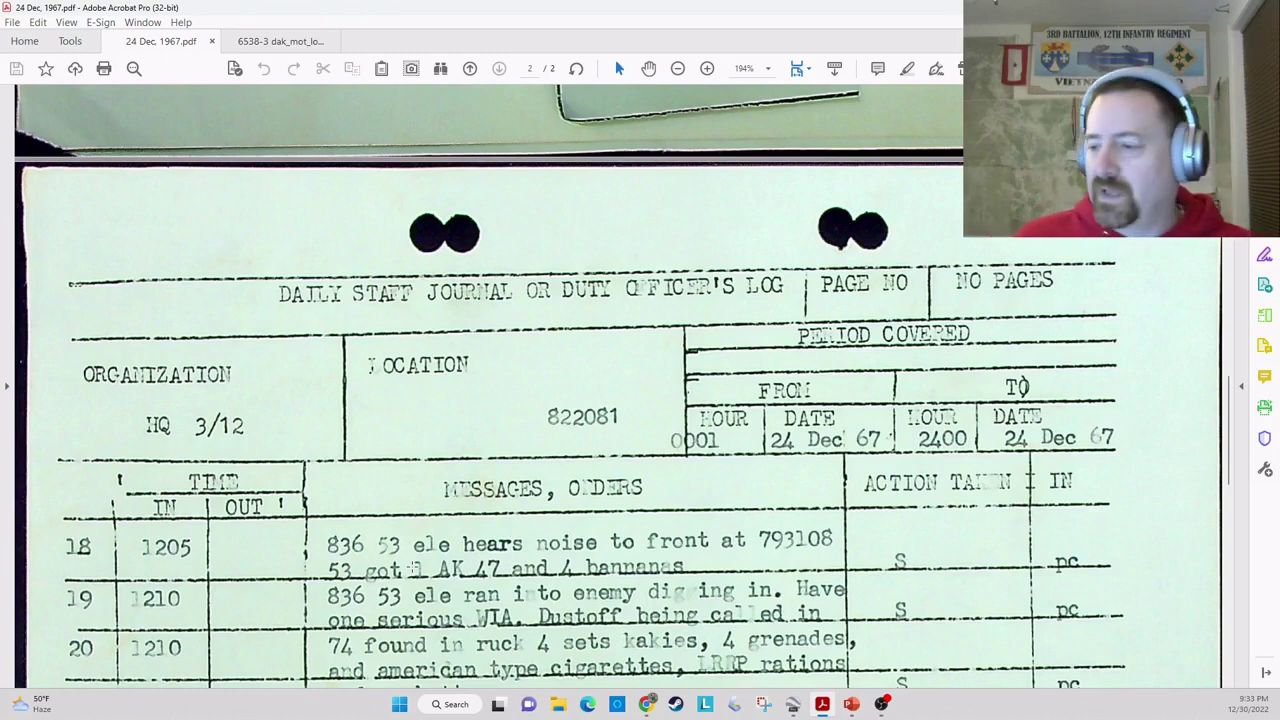
{"action": "scroll", "coordinate": [414, 568], "scroll_direction": "down", "scroll_amount": 2}
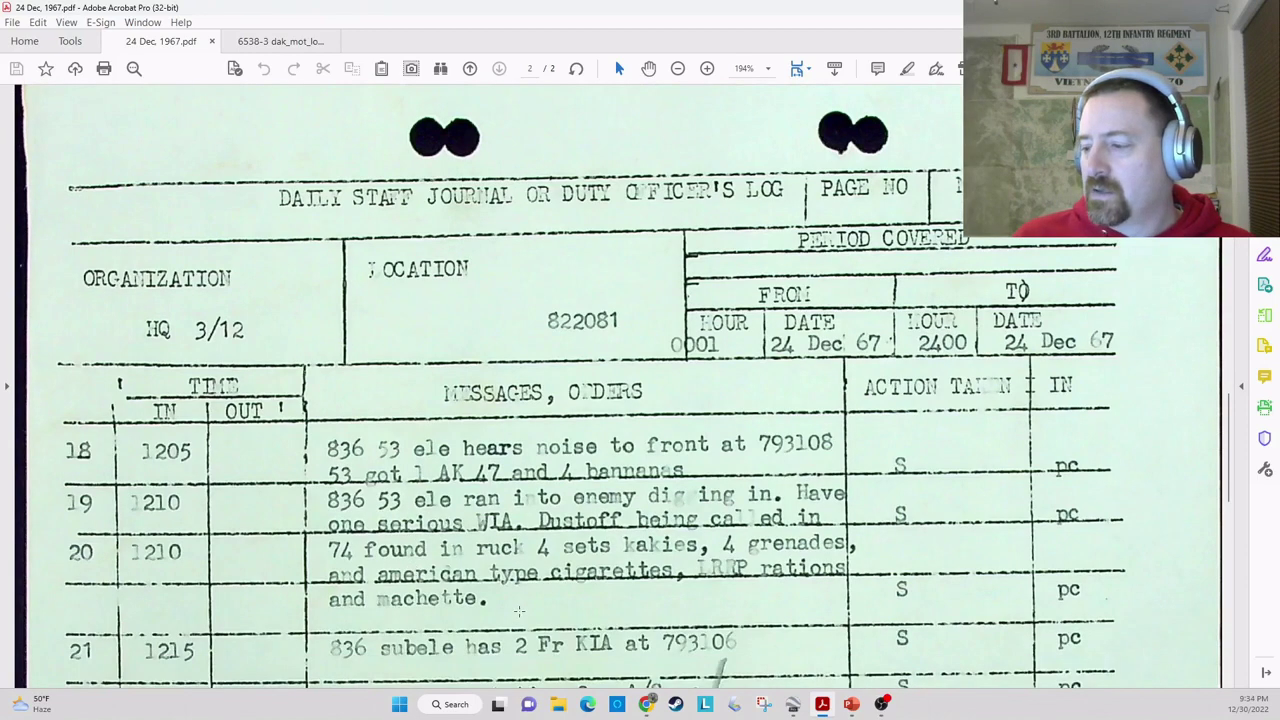
- Switch to the map slide in PowerPoint, duplicate the western blue dot below C Co CP, and place the copy at grid 793106
{"action": "left_click", "coordinate": [851, 704]}
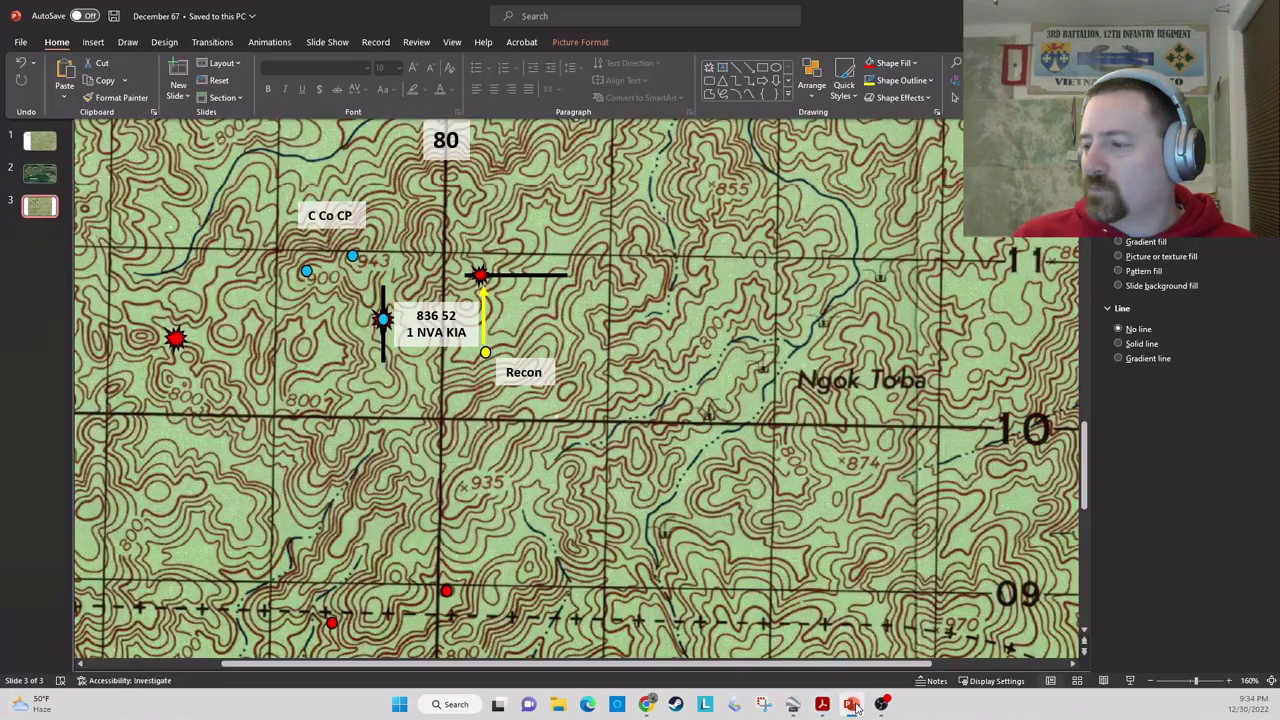
{"action": "left_click", "coordinate": [307, 270]}
{"action": "key", "text": "ctrl+d"}
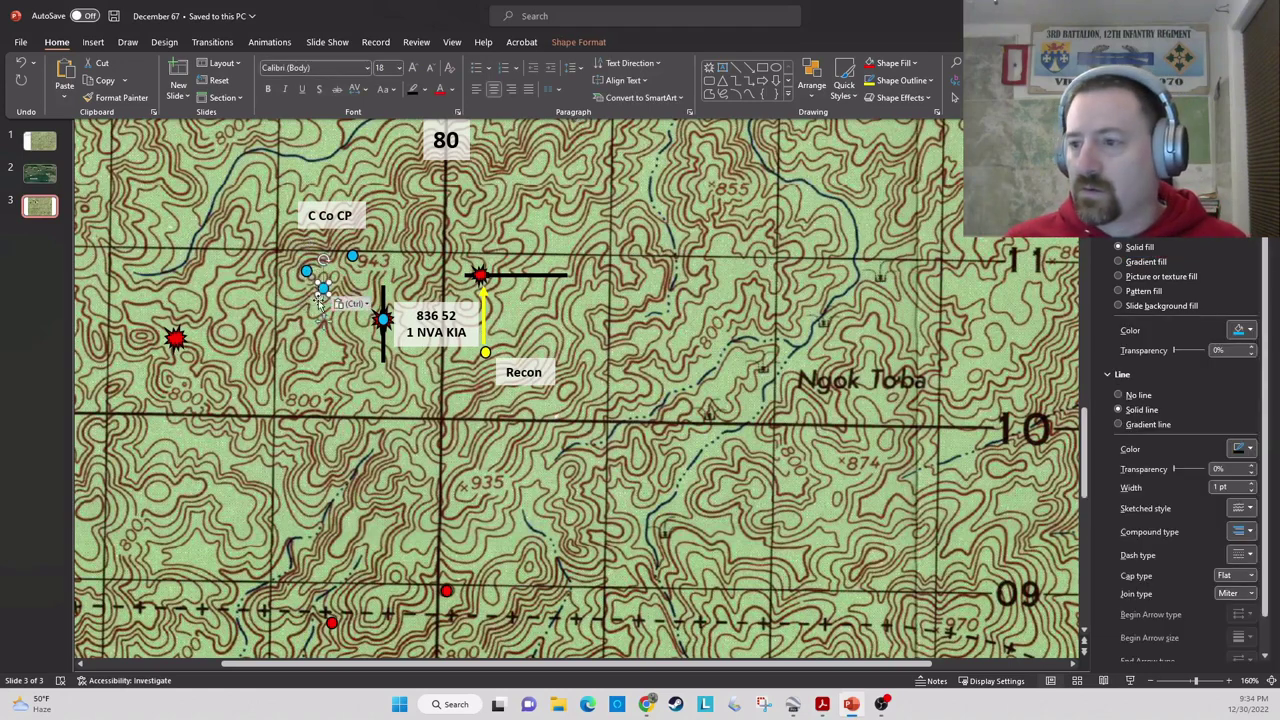
{"action": "left_click_drag", "start_coordinate": [324, 320], "coordinate": [303, 347]}
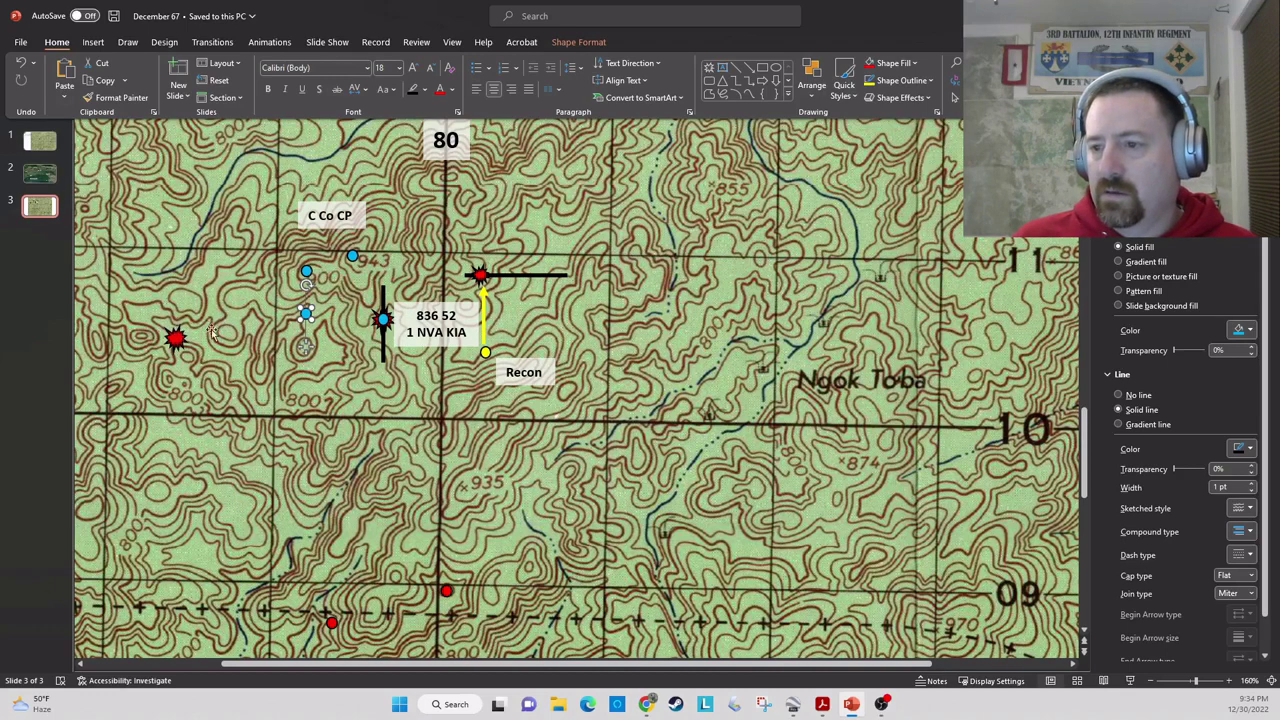
- Move the westernmost red burst onto the new blue dot at 793106
{"action": "left_click", "coordinate": [176, 336]}
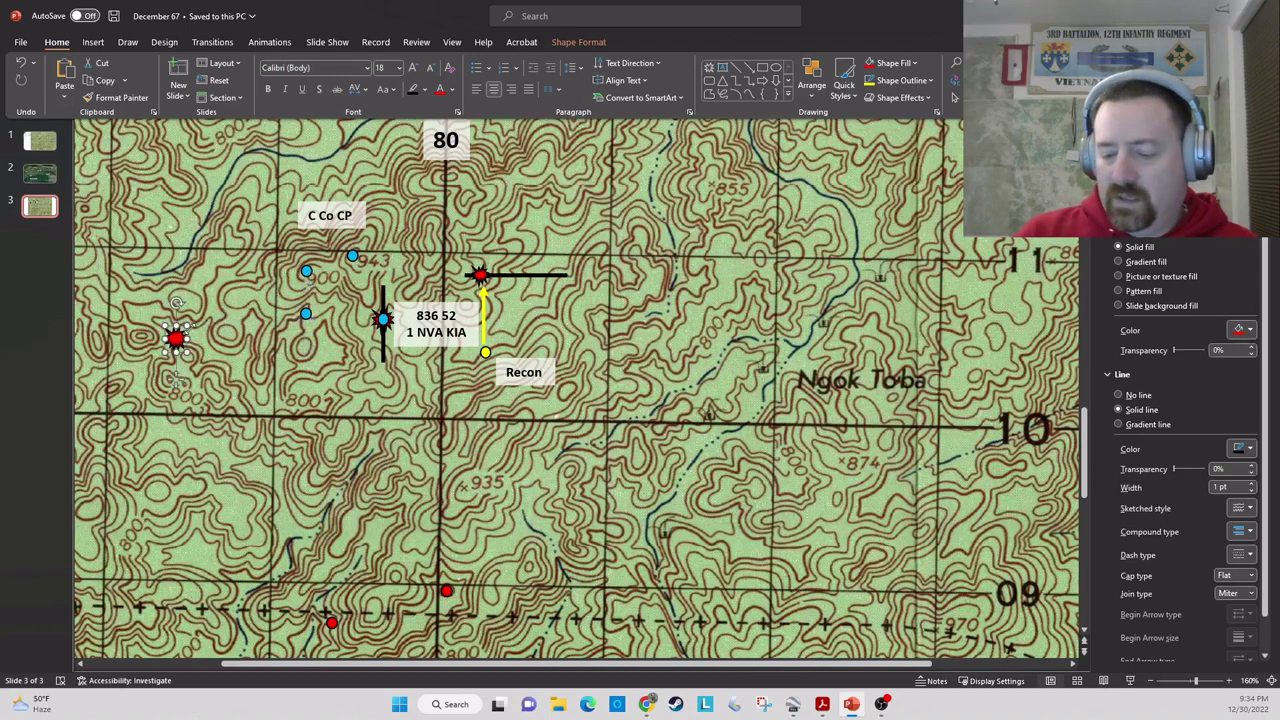
{"action": "left_click_drag", "start_coordinate": [178, 378], "coordinate": [186, 378]}
{"action": "left_click_drag", "start_coordinate": [242, 378], "coordinate": [306, 354]}
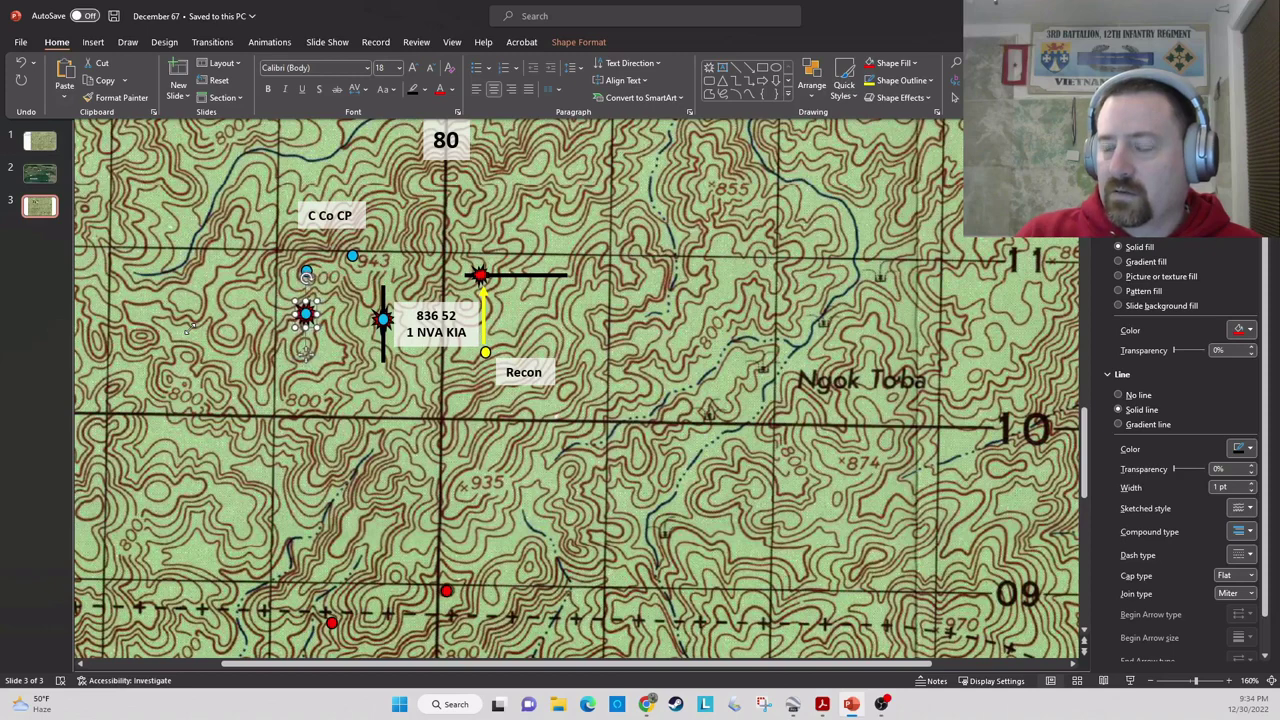
{"action": "left_click", "coordinate": [325, 357]}
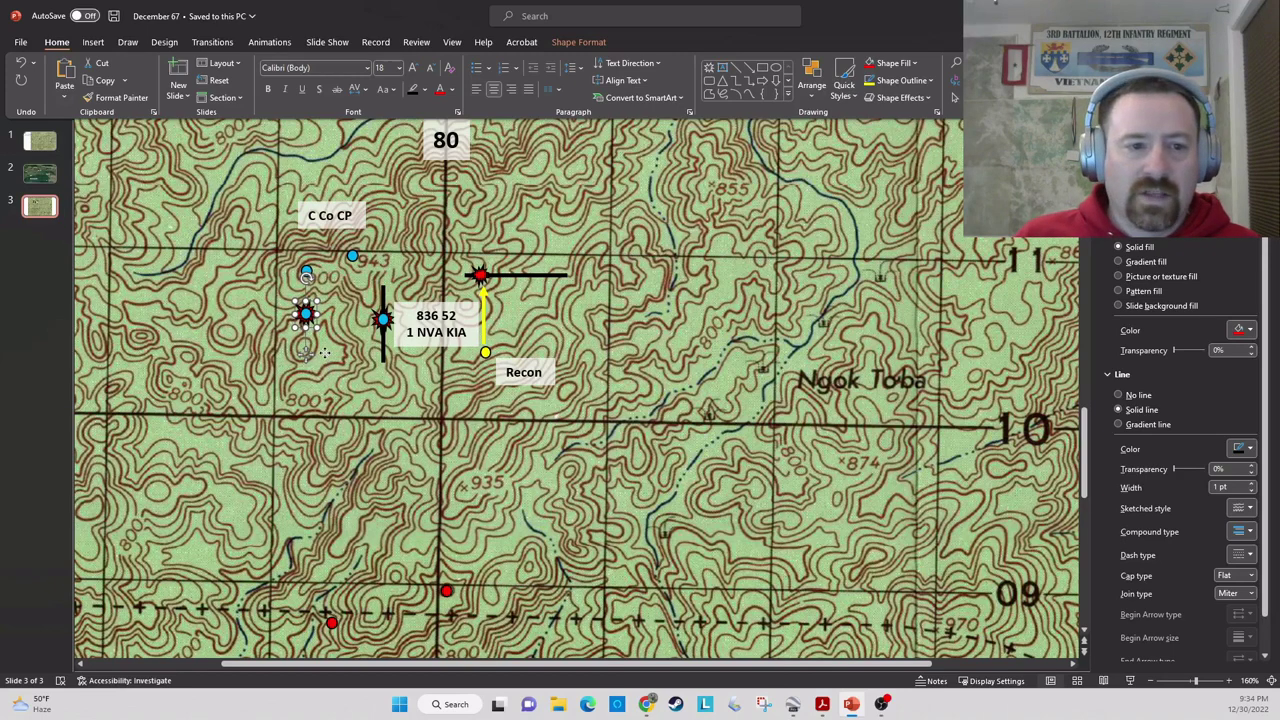
- Duplicate the 836 52 label and place the copy above the red burst at the yellow arrow's tip
{"action": "left_click", "coordinate": [420, 343]}
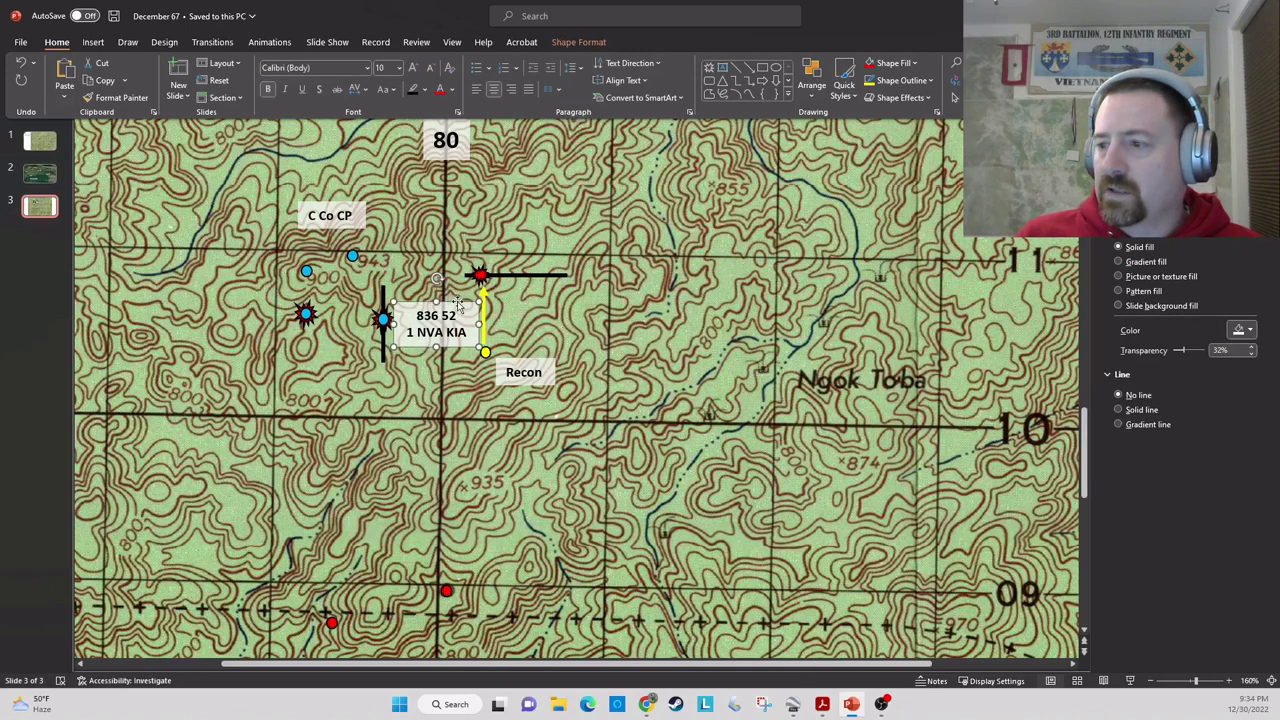
{"action": "key", "text": "ctrl+d"}
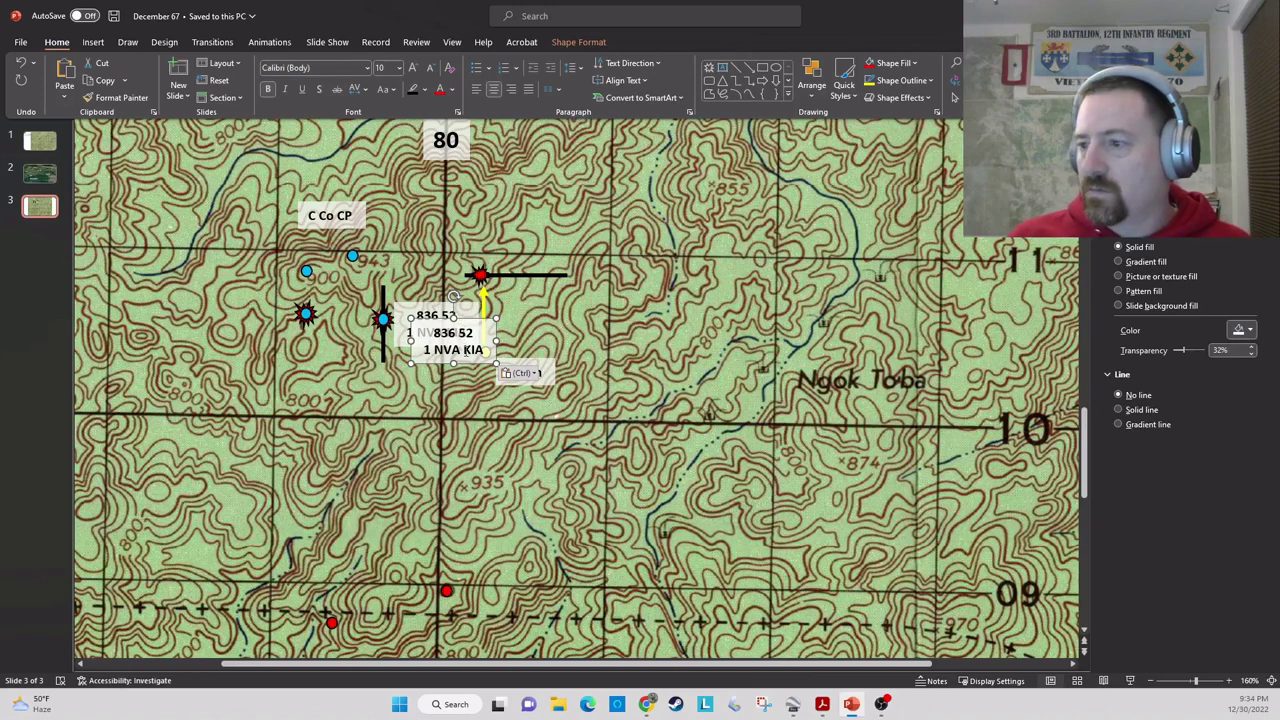
{"action": "left_click_drag", "start_coordinate": [467, 358], "coordinate": [521, 257]}
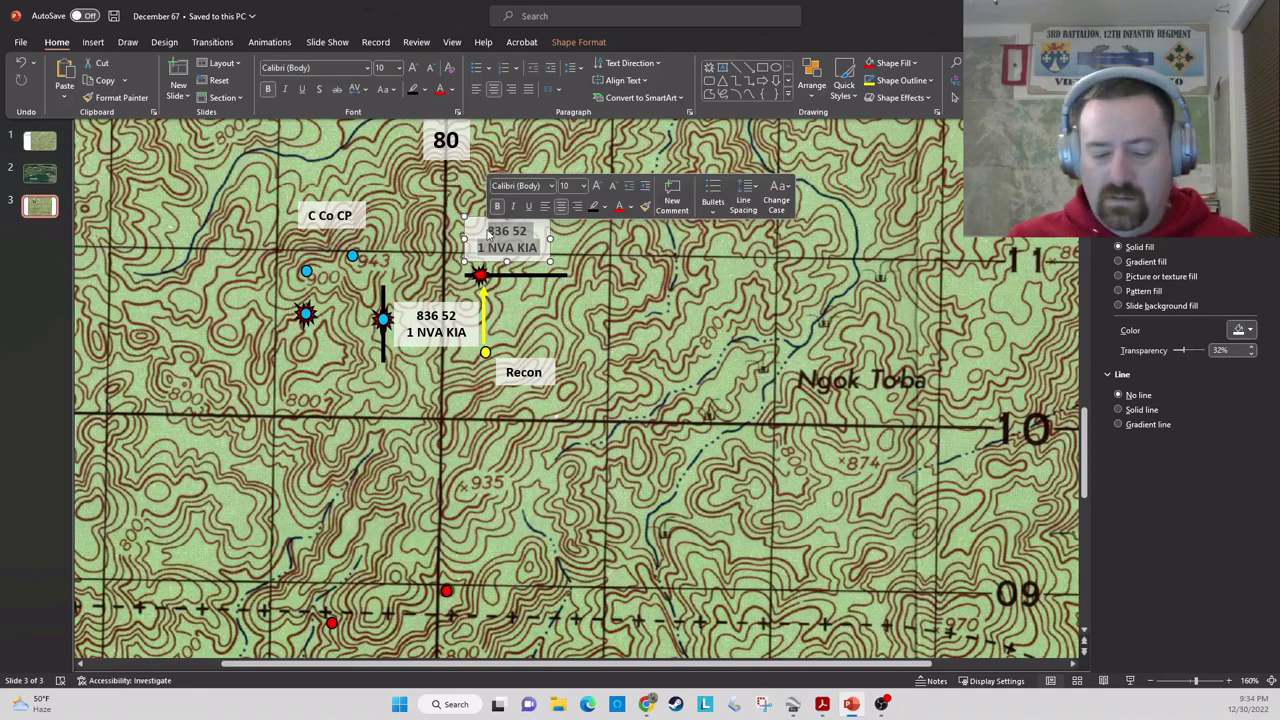
- Replace the copied label's text with "Recon – 1 NVA KIA, ruck + AK"
{"action": "type", "text": "Recon"}
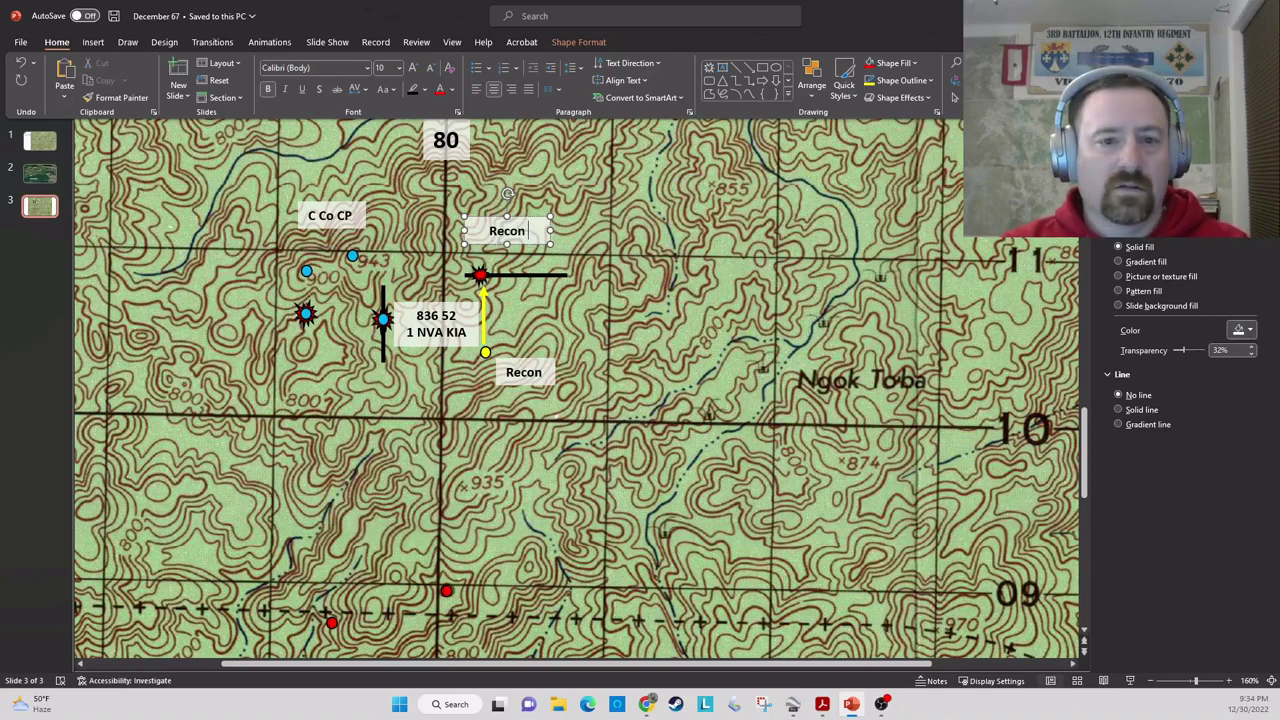
{"action": "type", "text": " finds"}
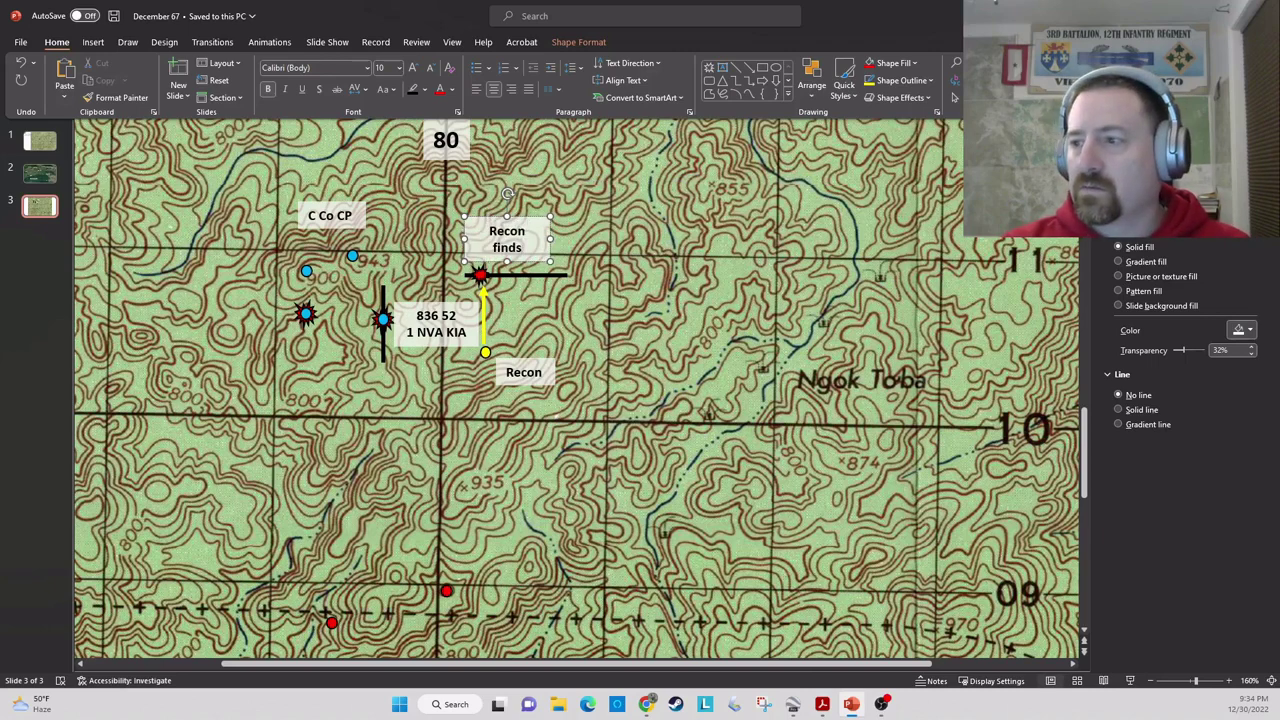
{"action": "type", "text": " 1 NV"}
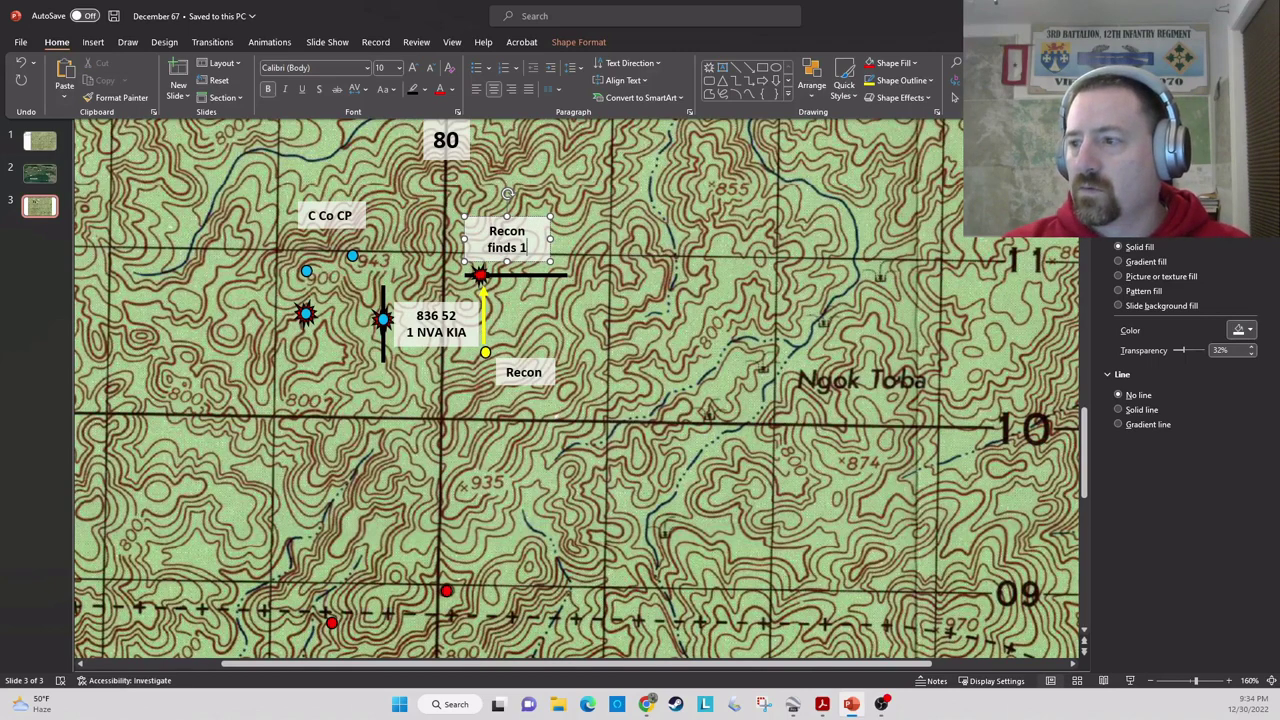
{"action": "key", "text": "BackSpace"}
{"action": "key", "text": "BackSpace"}
{"action": "key", "text": "BackSpace"}
{"action": "key", "text": "BackSpace"}
{"action": "key", "text": "BackSpace"}
{"action": "key", "text": "BackSpace"}
{"action": "key", "text": "BackSpace"}
{"action": "key", "text": "BackSpace"}
{"action": "key", "text": "BackSpace"}
{"action": "key", "text": "BackSpace"}
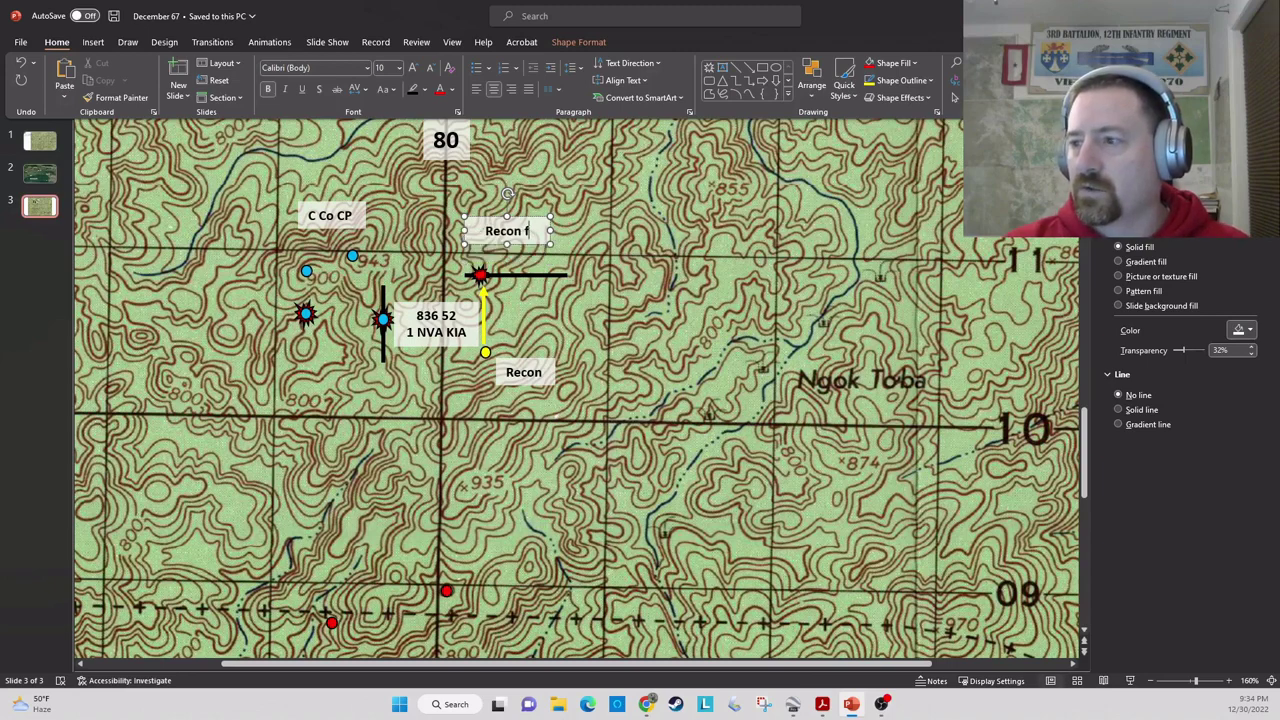
{"action": "type", "text": "- 1 NVA"}
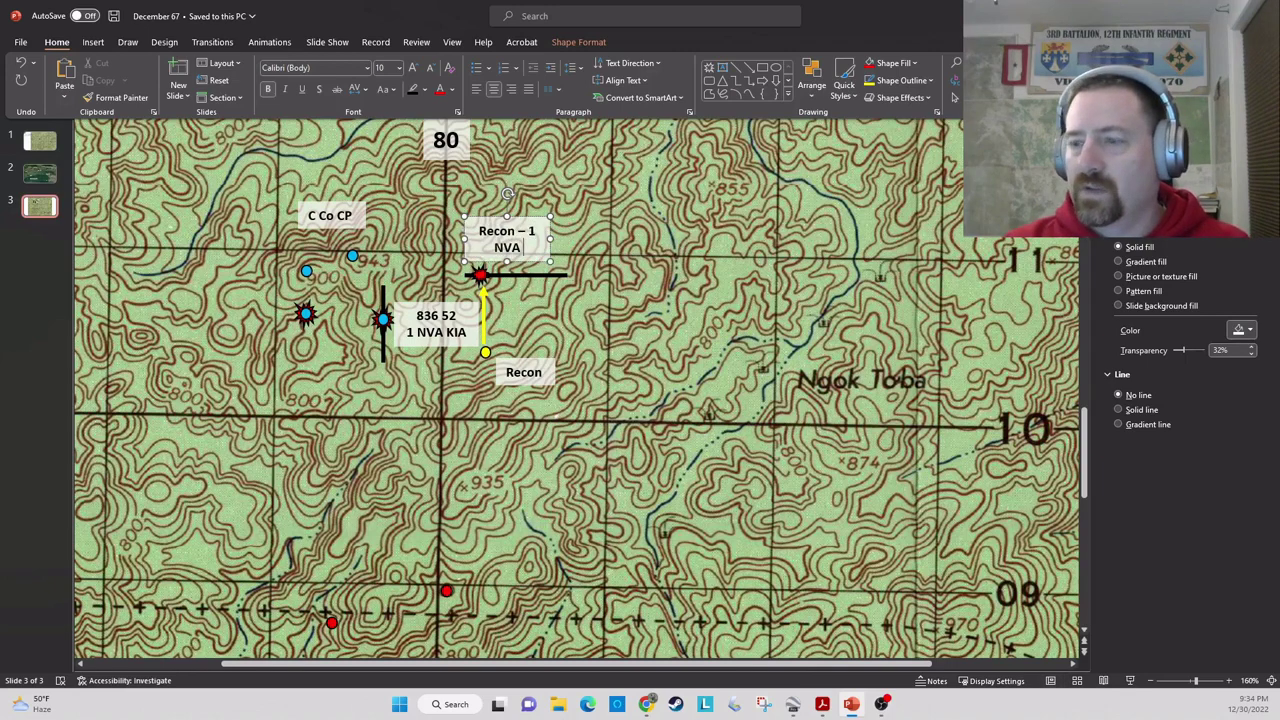
{"action": "type", "text": " KIA, ruck"}
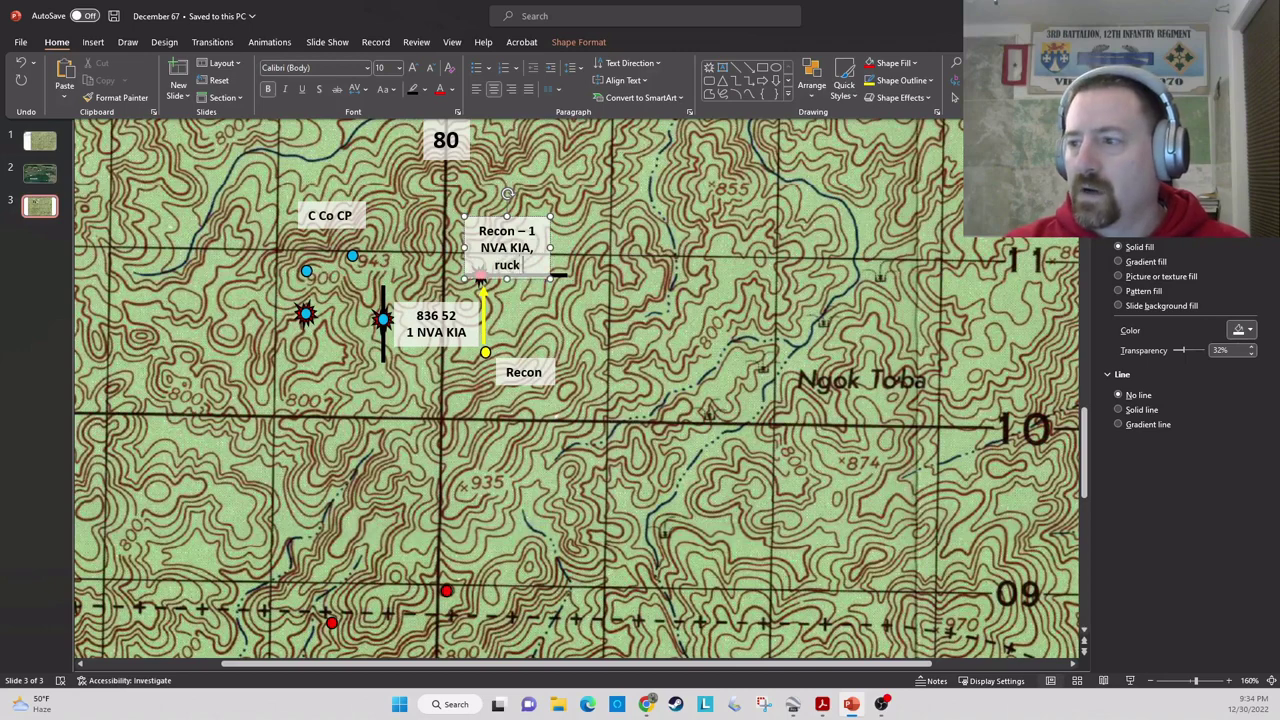
{"action": "type", "text": " + we"}
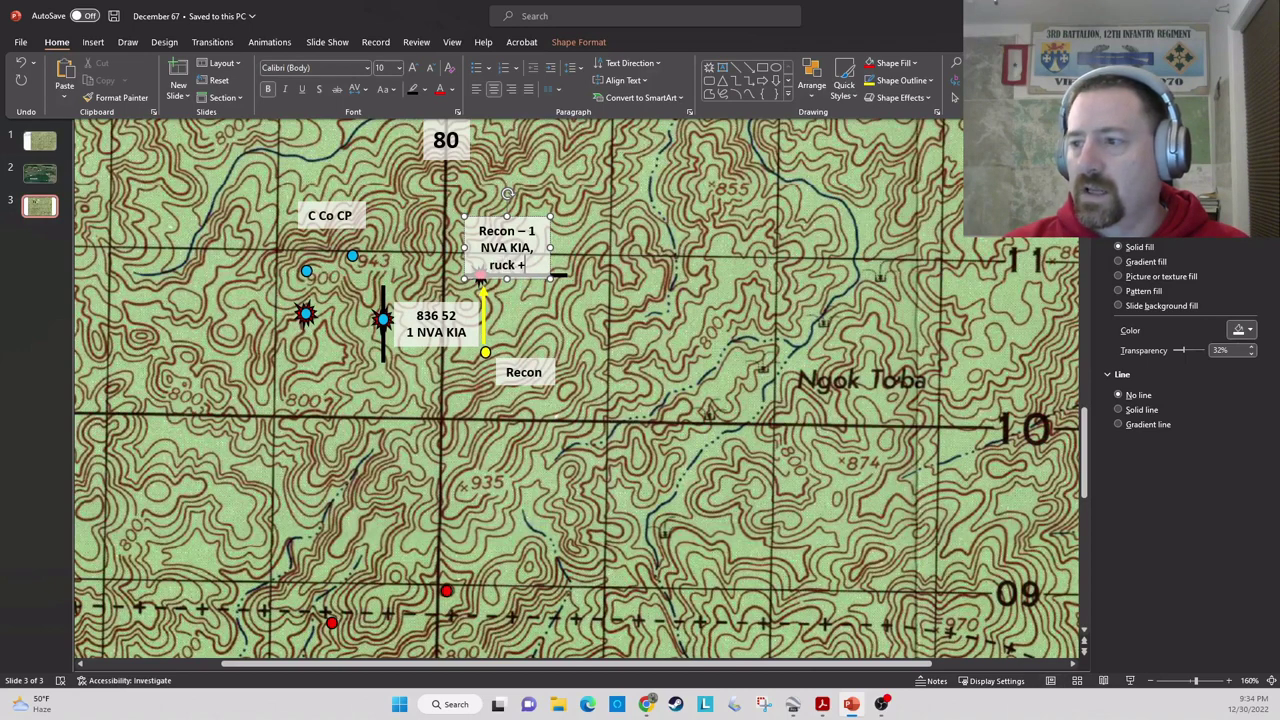
{"action": "key", "text": "BackSpace"}
{"action": "key", "text": "BackSpace"}
{"action": "type", "text": "AK"}
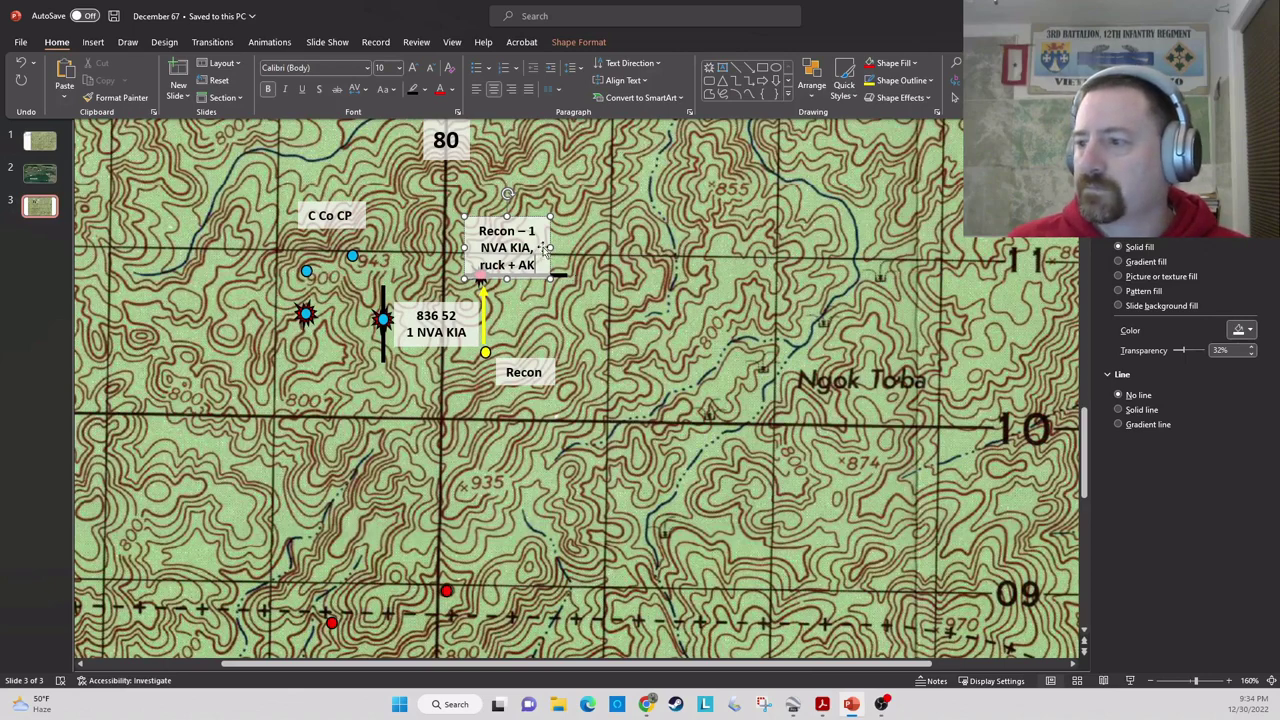
- Widen the new Recon label to fit its text on one line and set it just above the horizontal black line
{"action": "left_click_drag", "start_coordinate": [550, 248], "coordinate": [680, 248]}
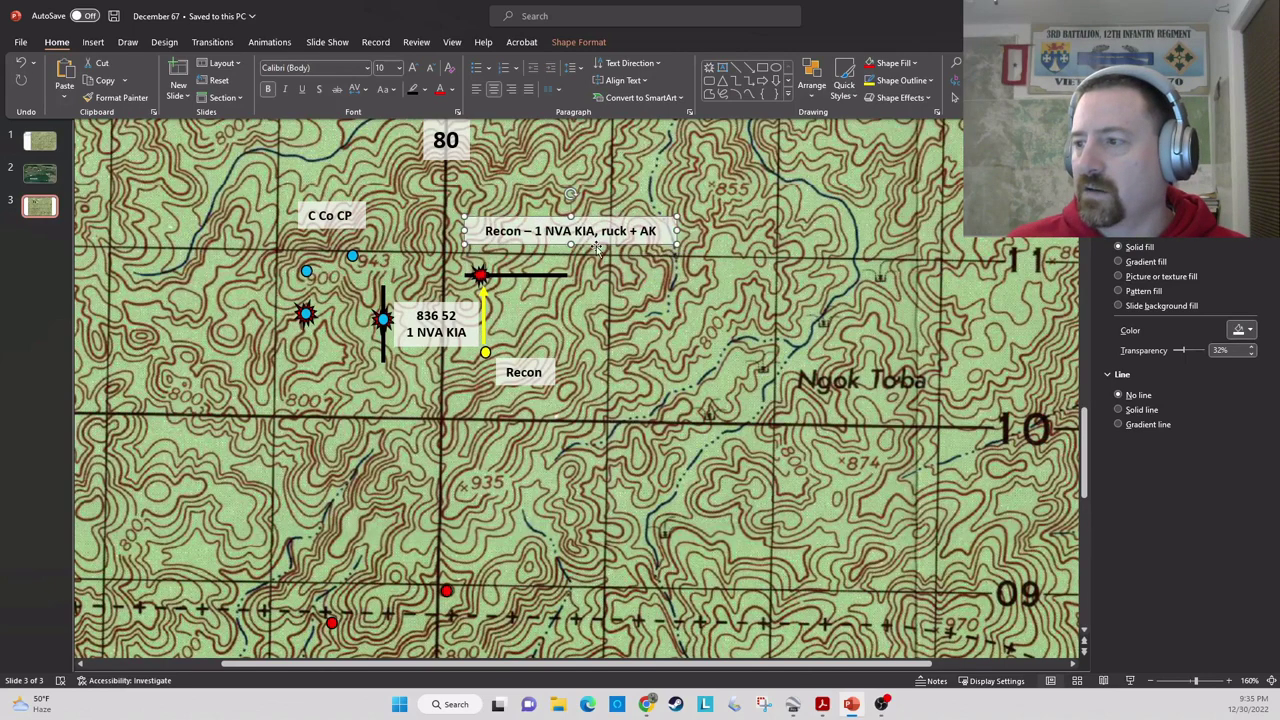
{"action": "left_click_drag", "start_coordinate": [600, 246], "coordinate": [608, 252]}
{"action": "left_click", "coordinate": [600, 350]}
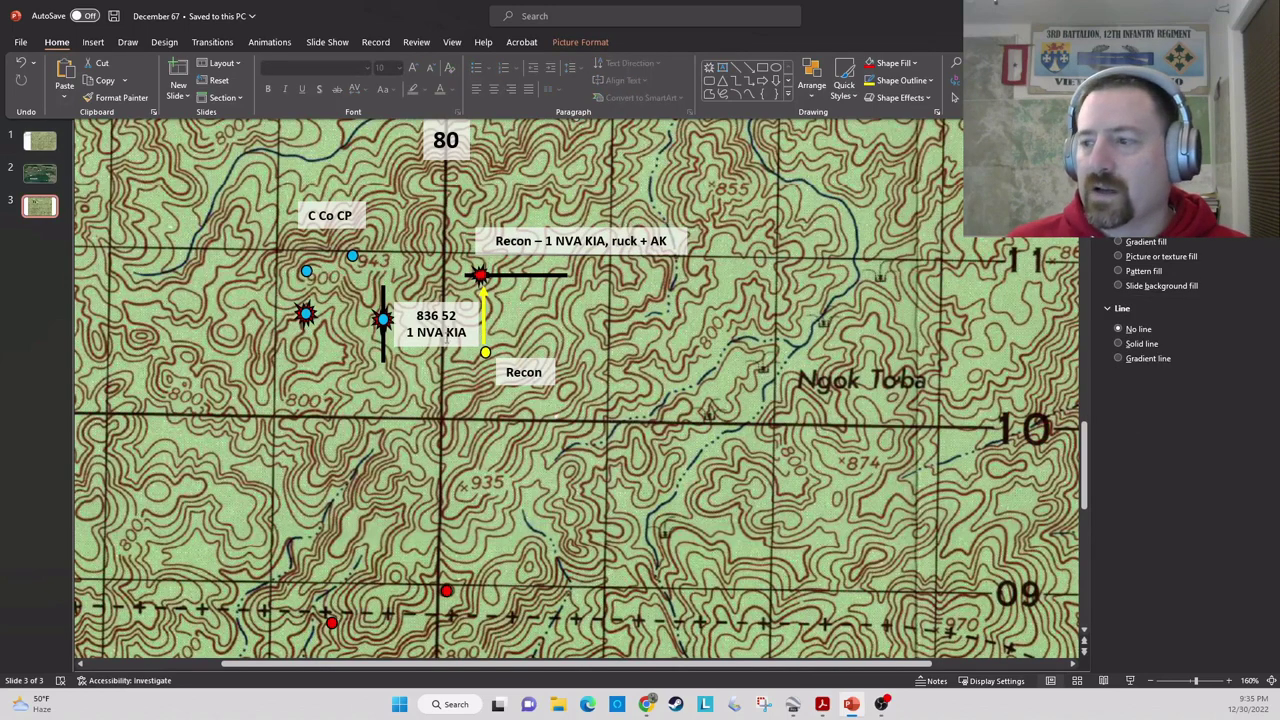
- Copy the 836 52 label and place the copy just west of the new blue dot's burst
{"action": "left_click", "coordinate": [445, 340]}
{"action": "key", "text": "ctrl+c"}
{"action": "key", "text": "ctrl+v"}
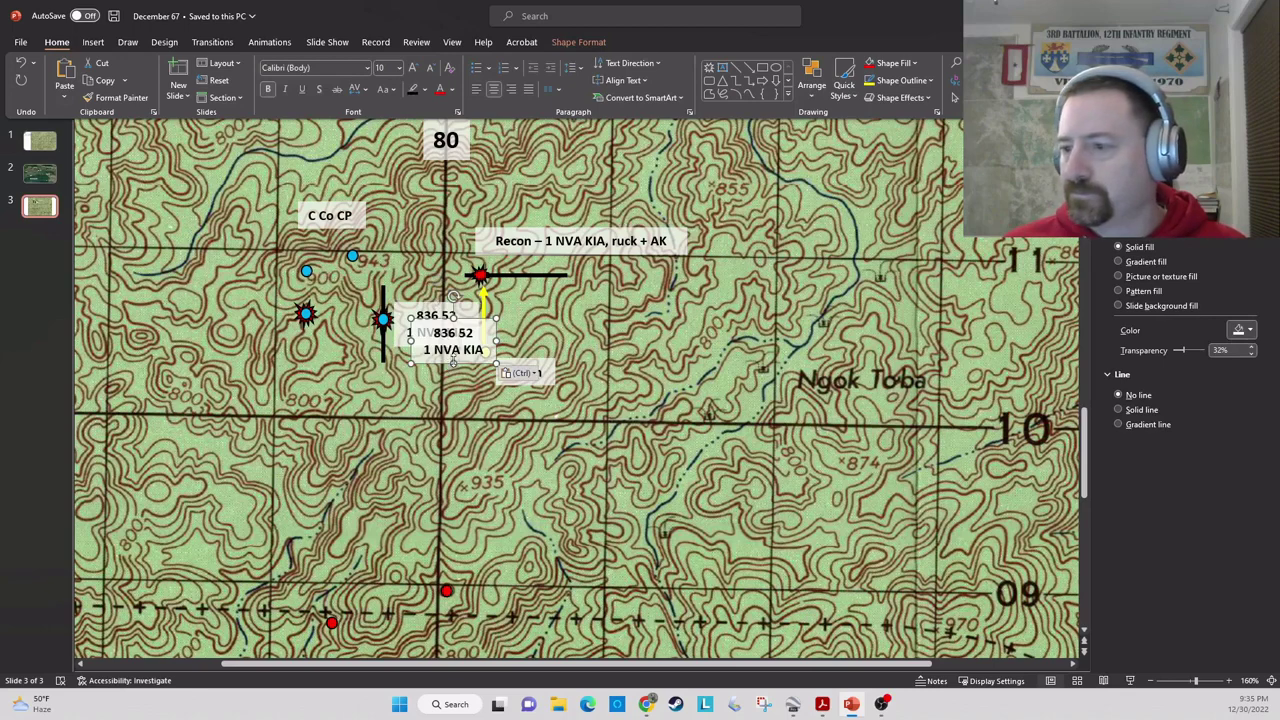
{"action": "left_click_drag", "start_coordinate": [436, 361], "coordinate": [221, 340]}
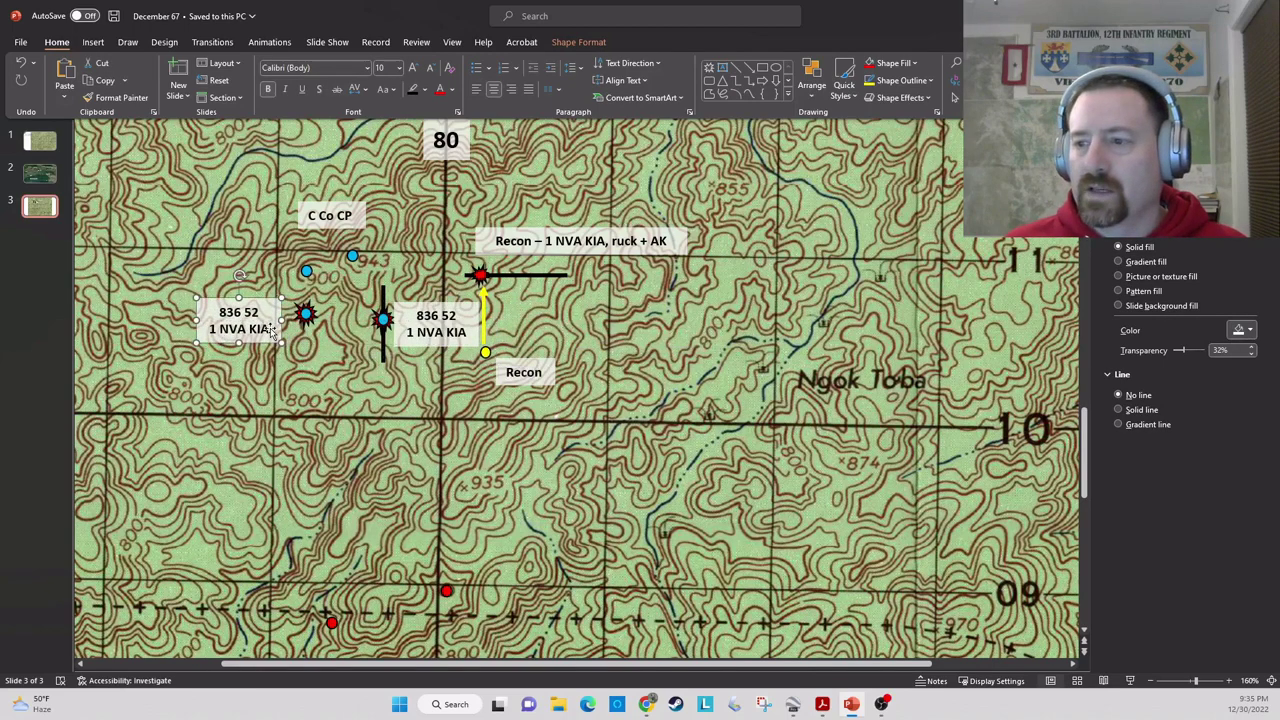
- Change the copied label to "836 53 – 2 US KIA", widen it to one line, and set it beside the burst
{"action": "left_click_drag", "start_coordinate": [270, 330], "coordinate": [258, 312]}
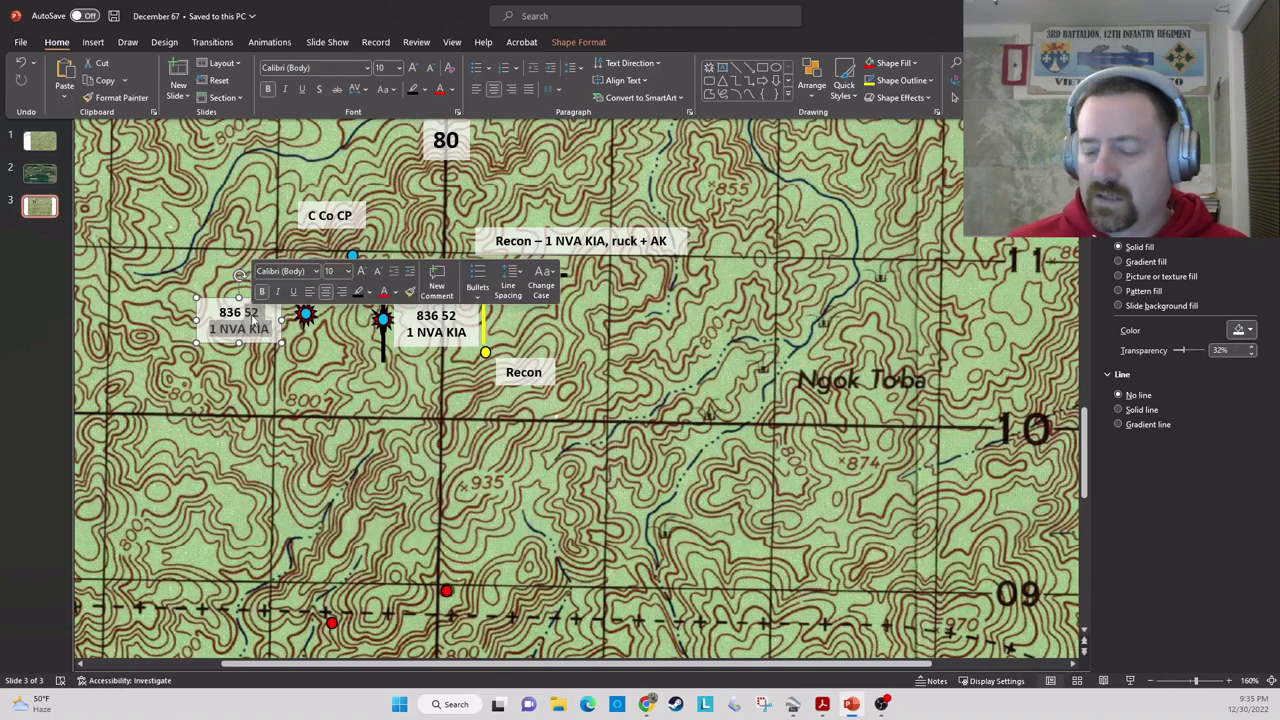
{"action": "type", "text": "3"}
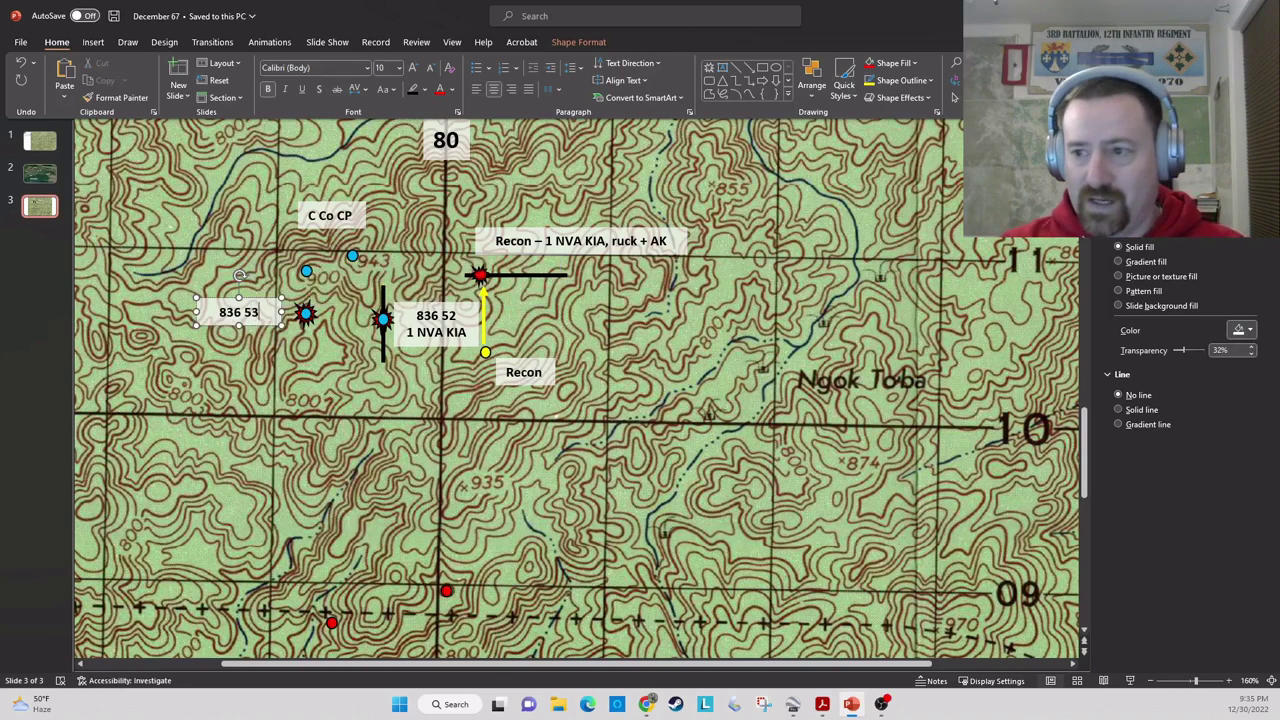
{"action": "type", "text": " - 2"}
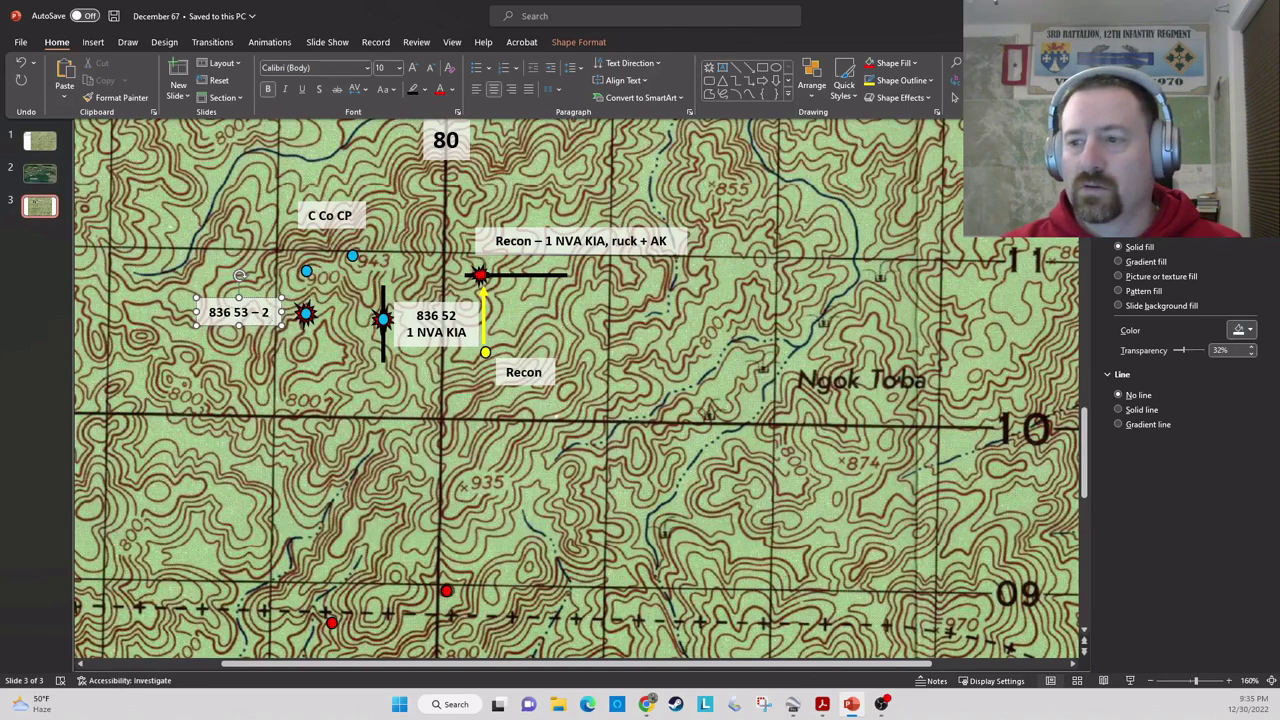
{"action": "key", "text": "Return"}
{"action": "type", "text": "US KIA"}
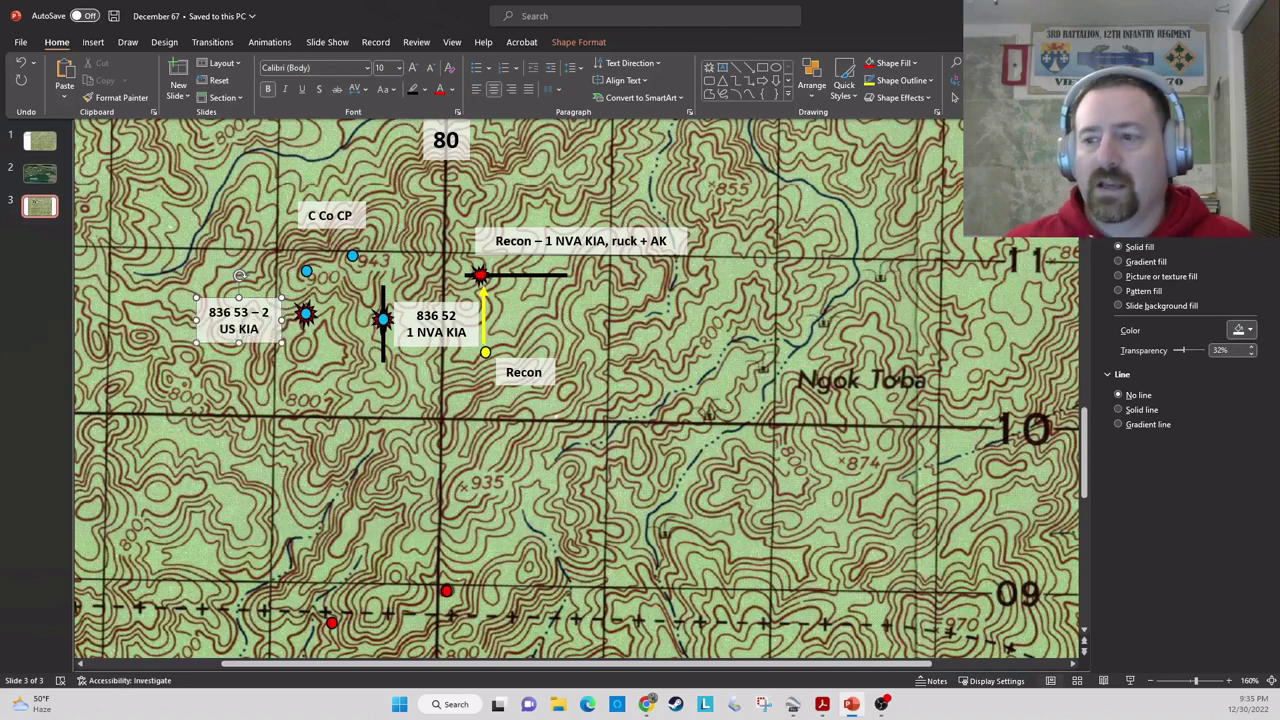
{"action": "left_click_drag", "start_coordinate": [197, 320], "coordinate": [155, 312]}
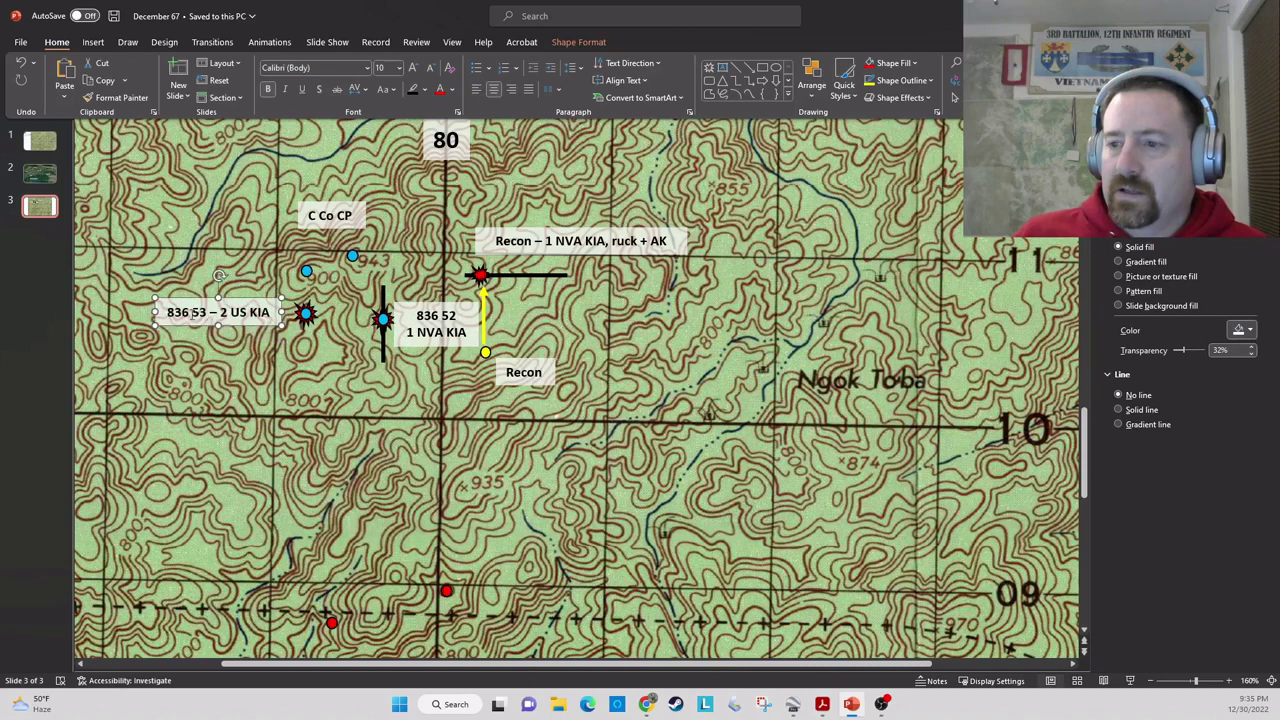
{"action": "left_click", "coordinate": [262, 336]}
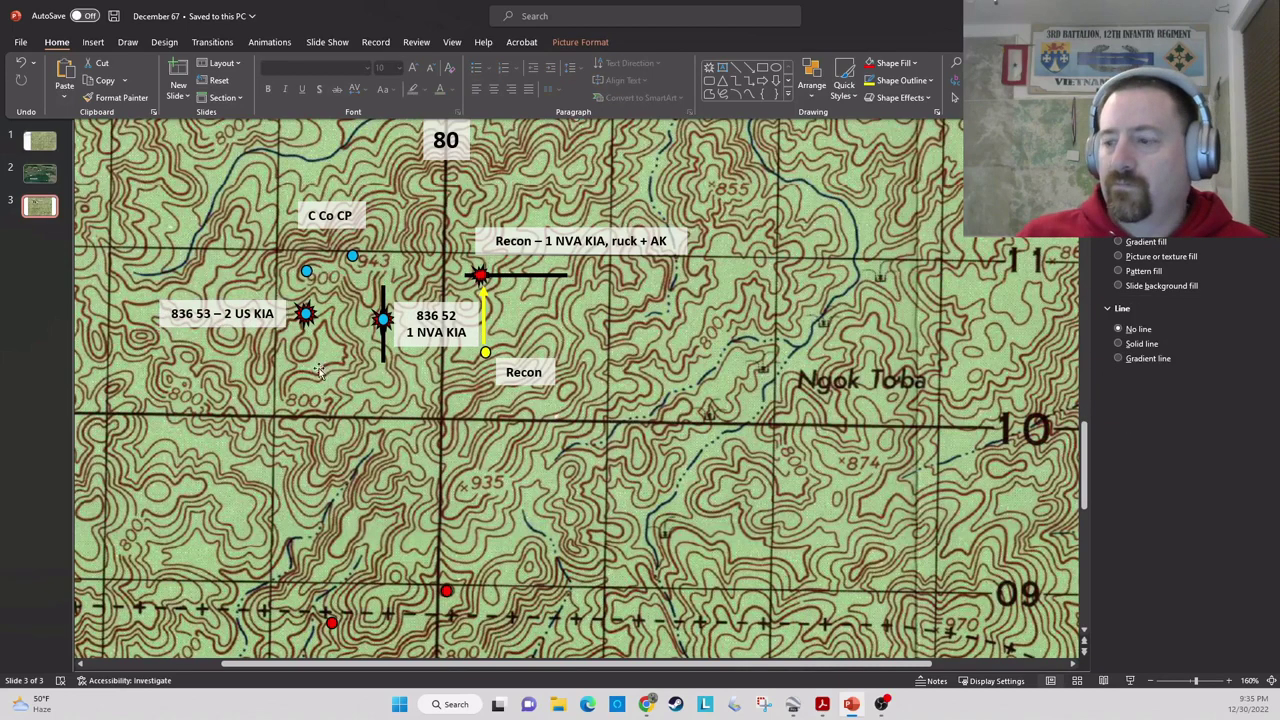
- Switch to the 24 Dec, 1967 log PDF and read entries 18 to 24 for the 836 53 element's contact and casualties
{"action": "mouse_move", "coordinate": [822, 704]}
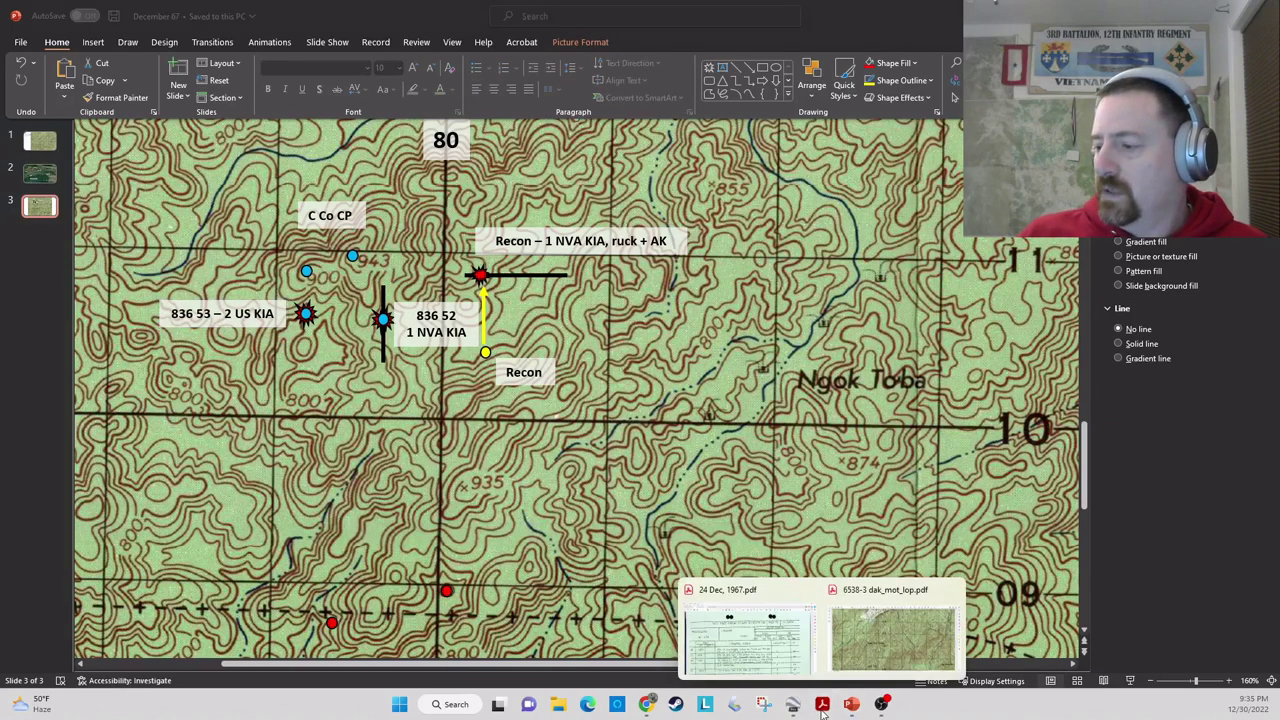
{"action": "left_click", "coordinate": [778, 658]}
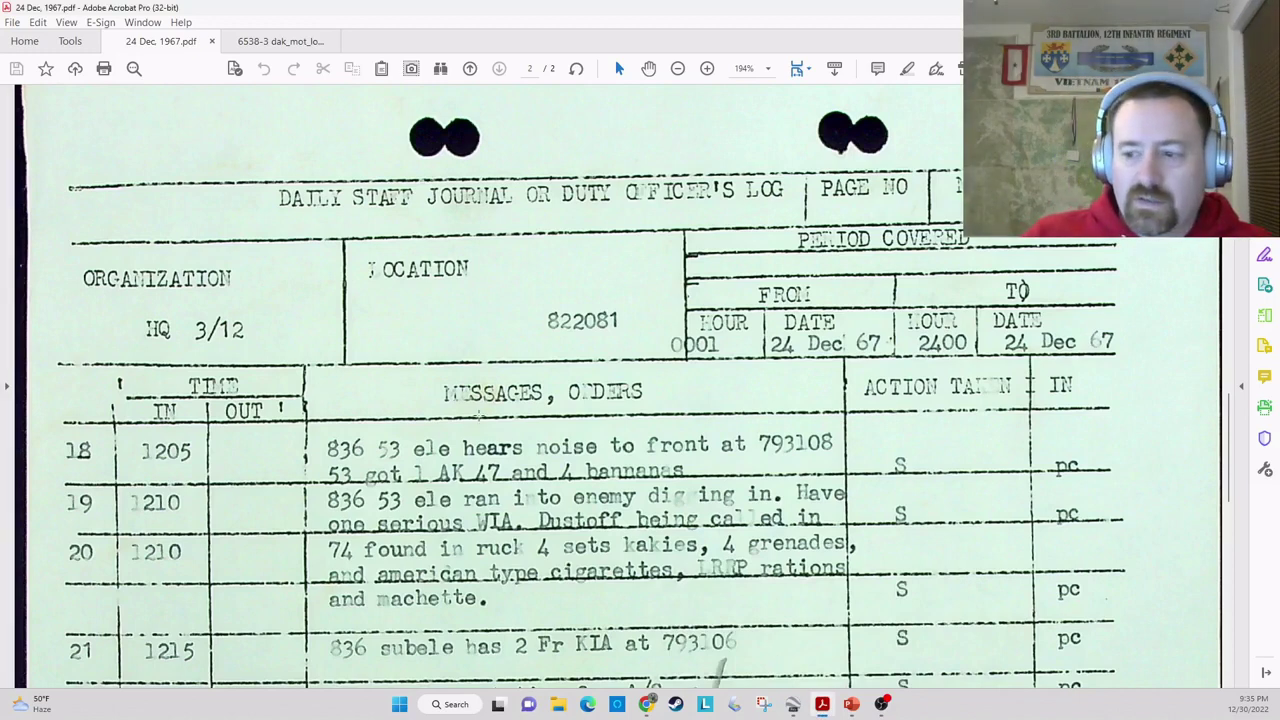
{"action": "scroll", "coordinate": [479, 415], "scroll_direction": "down", "scroll_amount": 3}
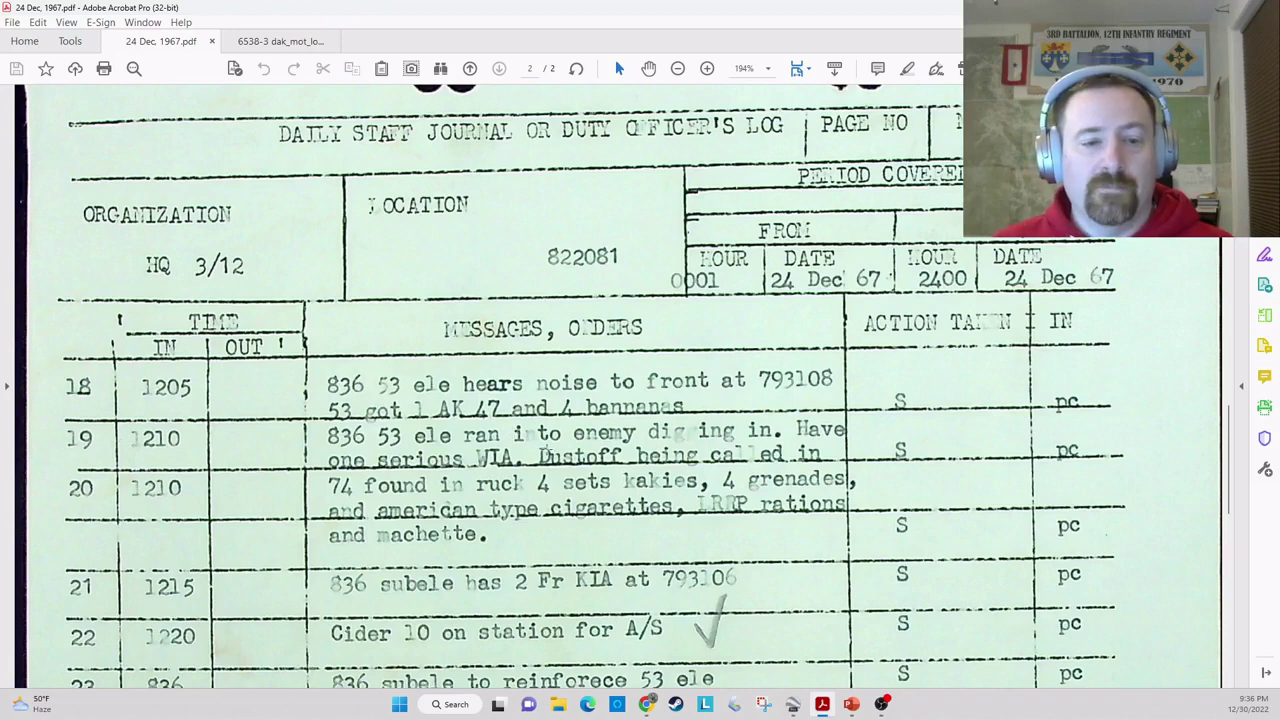
{"action": "scroll", "coordinate": [741, 530], "scroll_direction": "down", "scroll_amount": 1}
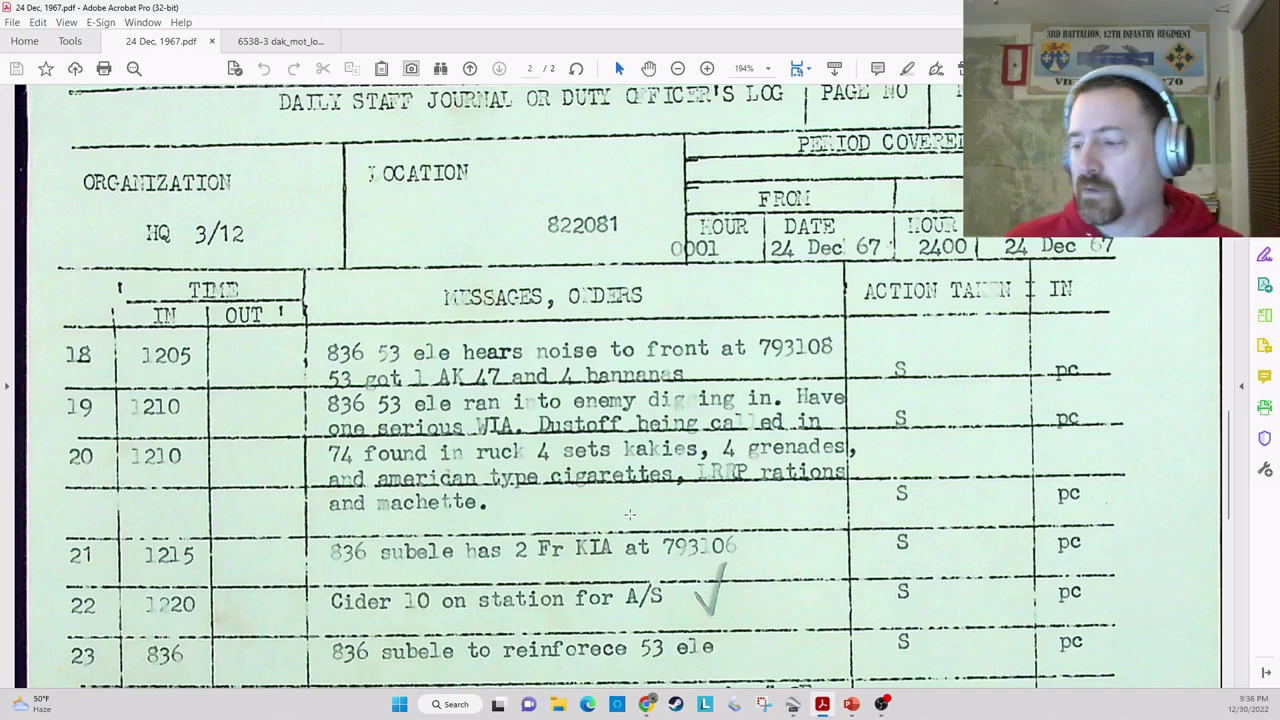
{"action": "scroll", "coordinate": [630, 513], "scroll_direction": "down", "scroll_amount": 1}
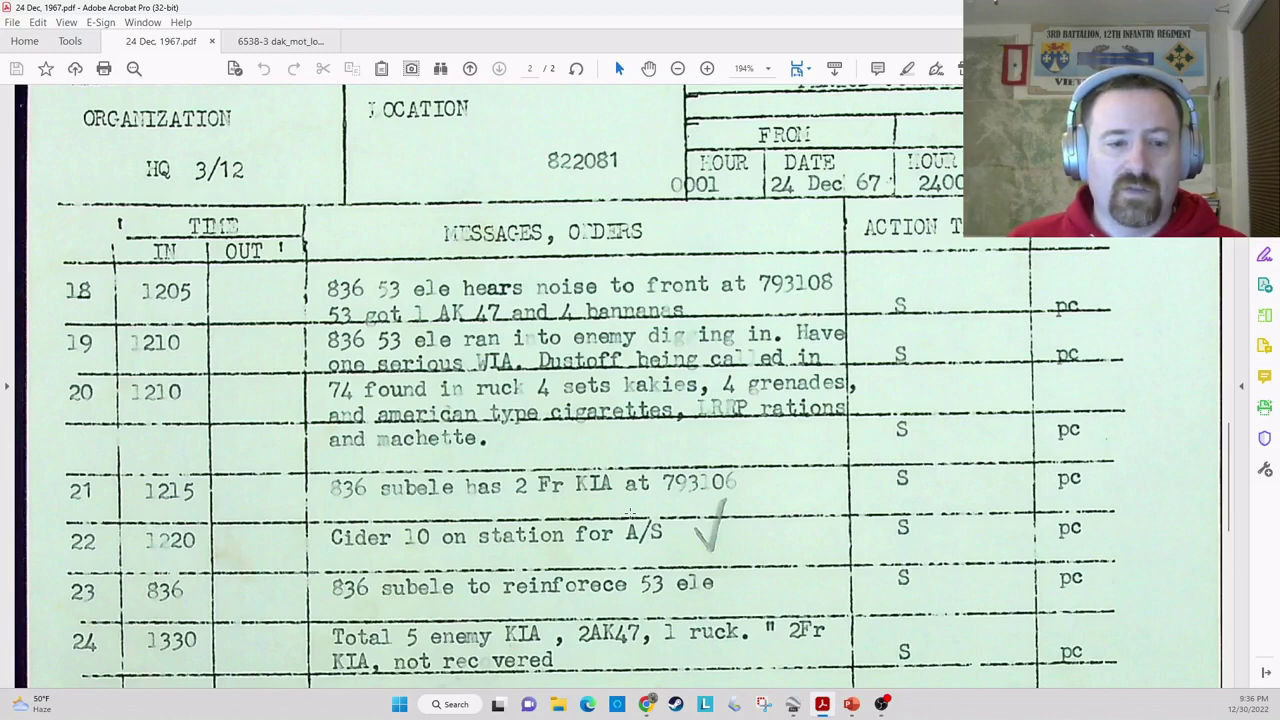
{"action": "left_click", "coordinate": [853, 706]}
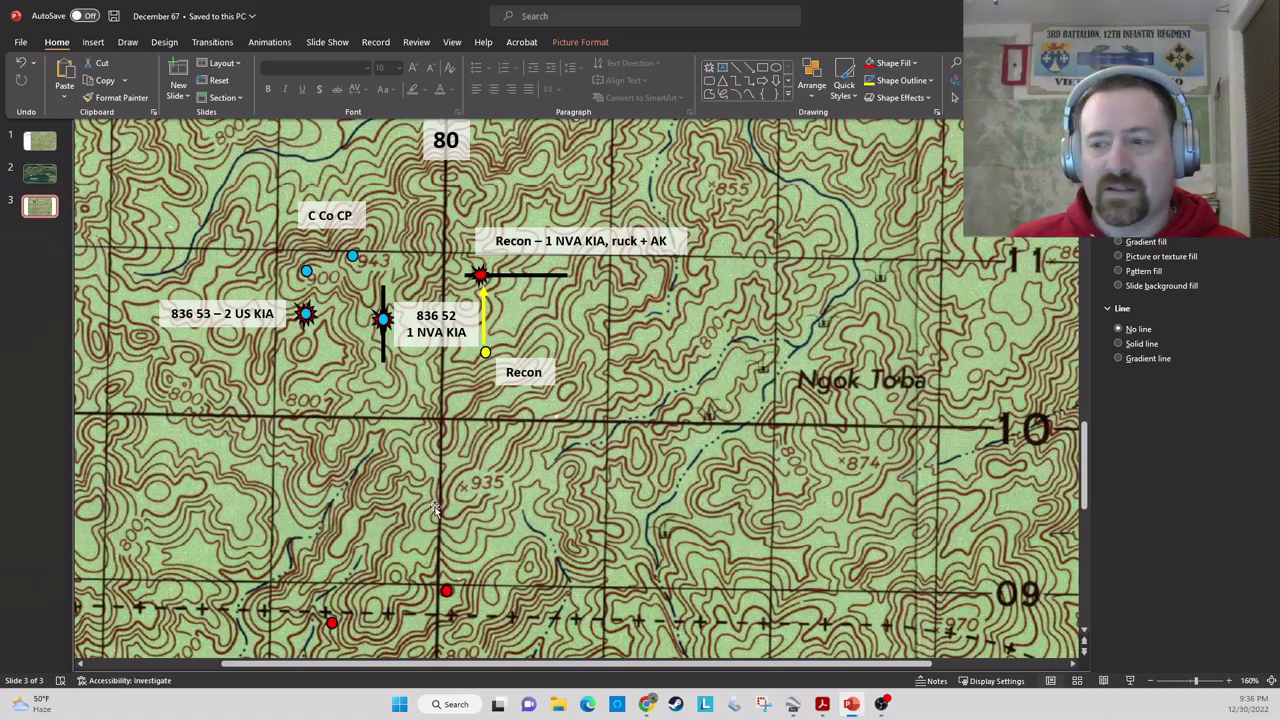
- Add a second line reading "(unrecovered)" to the 836 53 label
{"action": "left_click", "coordinate": [267, 324]}
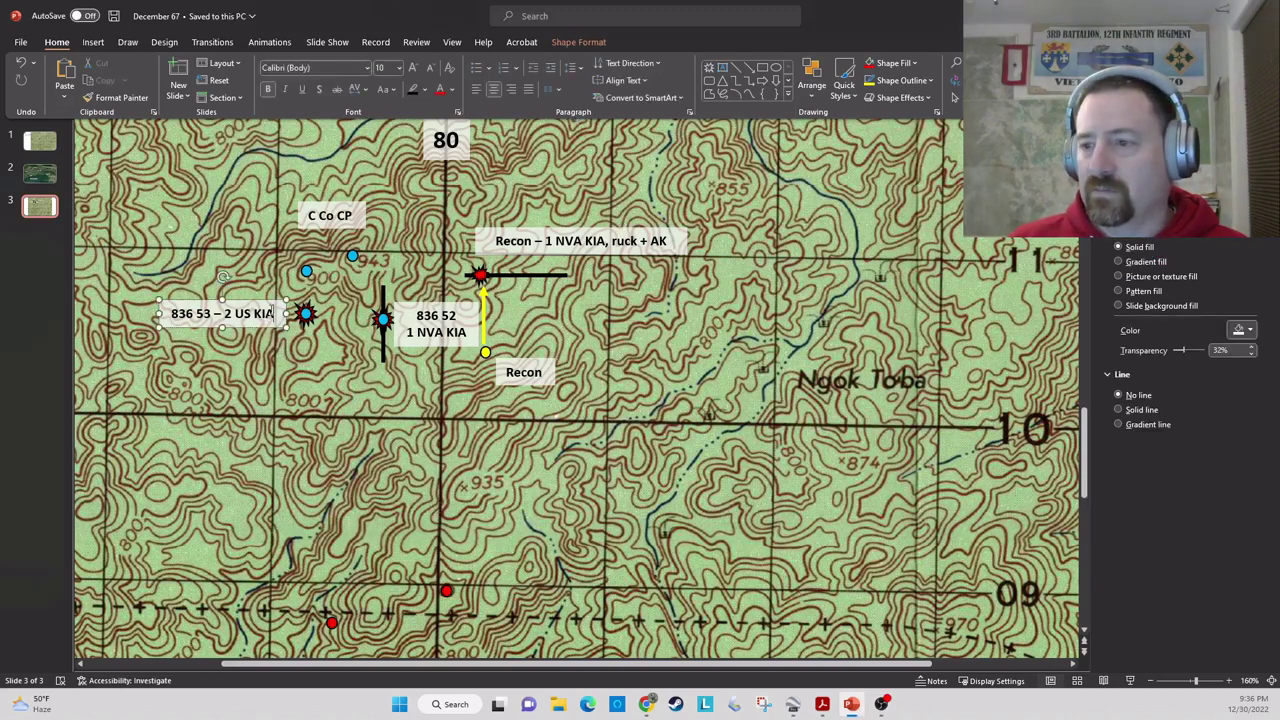
{"action": "key", "text": "Return"}
{"action": "type", "text": "("}
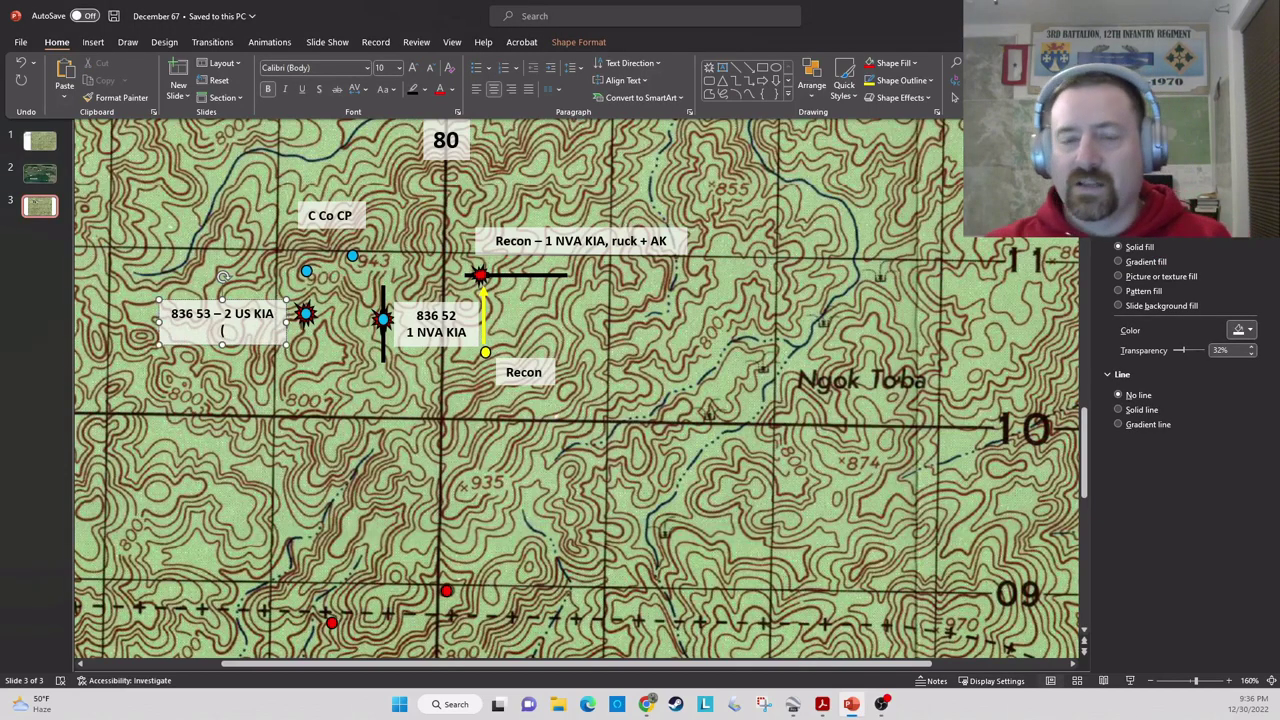
{"action": "type", "text": "un"}
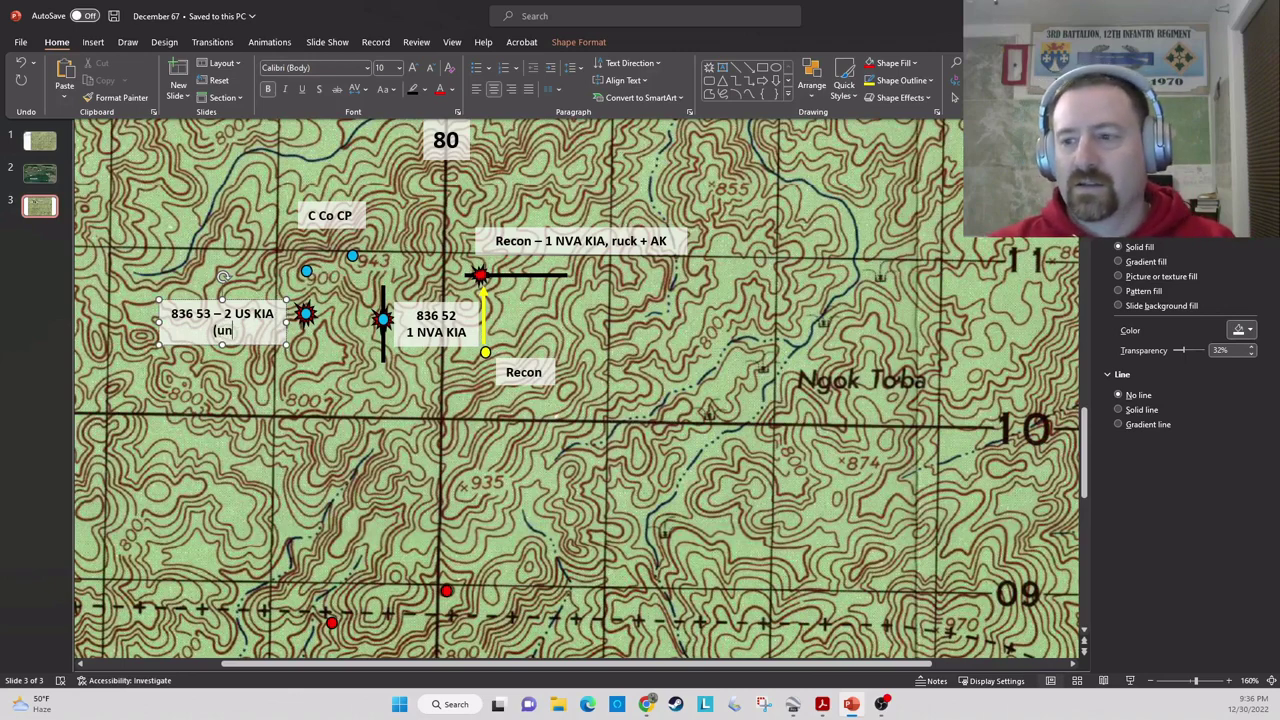
{"action": "type", "text": "recovered)"}
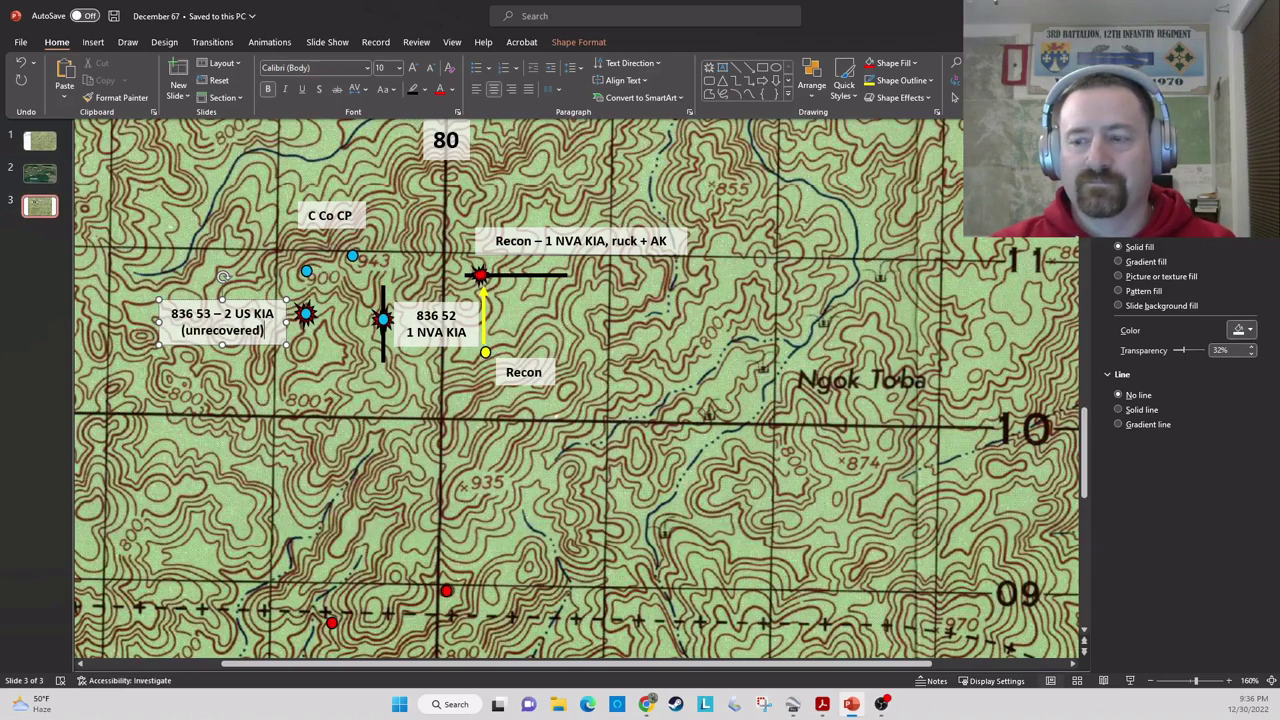
- Append ", 5 NVA KIA, 2 Aks, 1 ruck" to the 836 53 label and widen it so its text wraps onto three lines
{"action": "type", "text": ","}
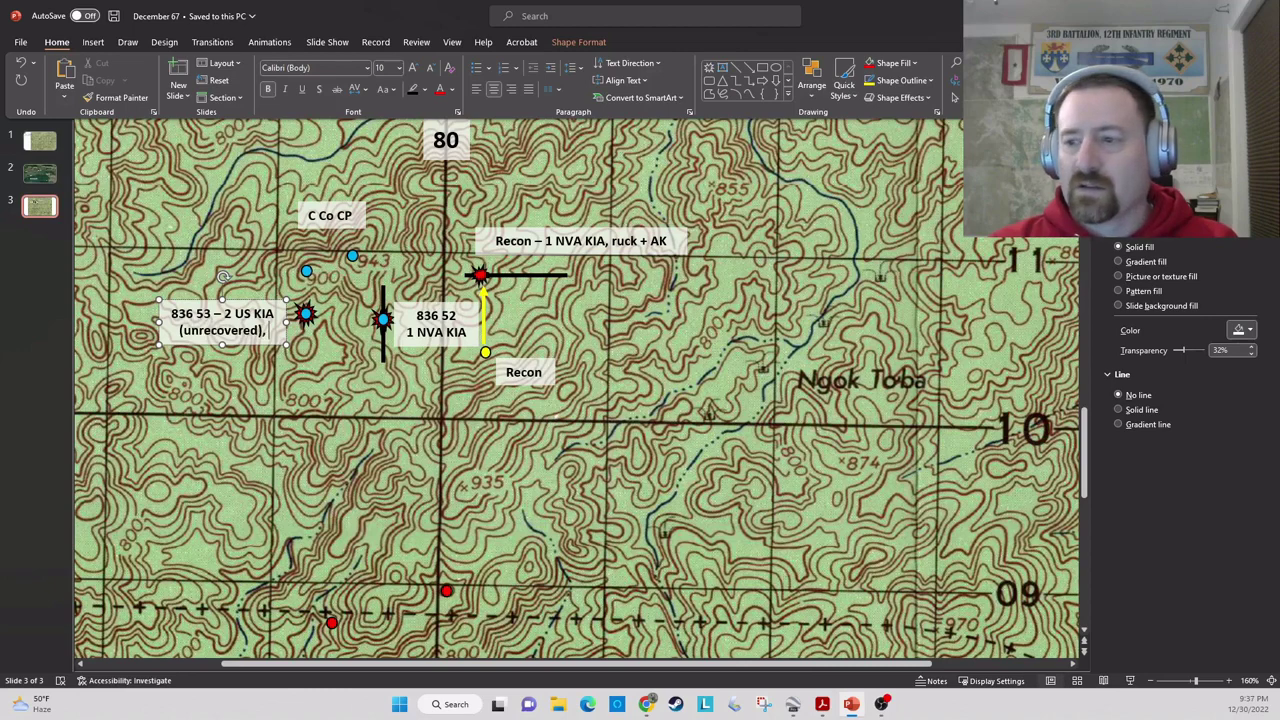
{"action": "type", "text": " 6"}
{"action": "key", "text": "BackSpace"}
{"action": "type", "text": "5"}
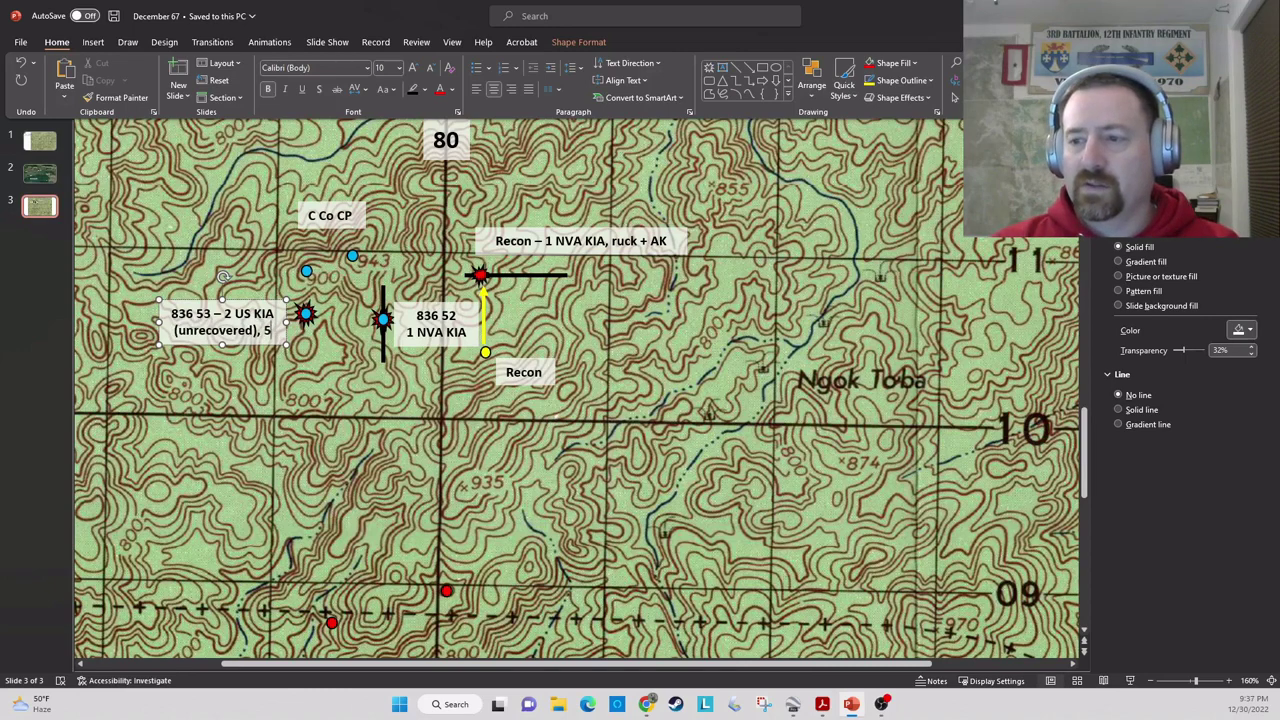
{"action": "type", "text": " NVA KIA, 2 AK"}
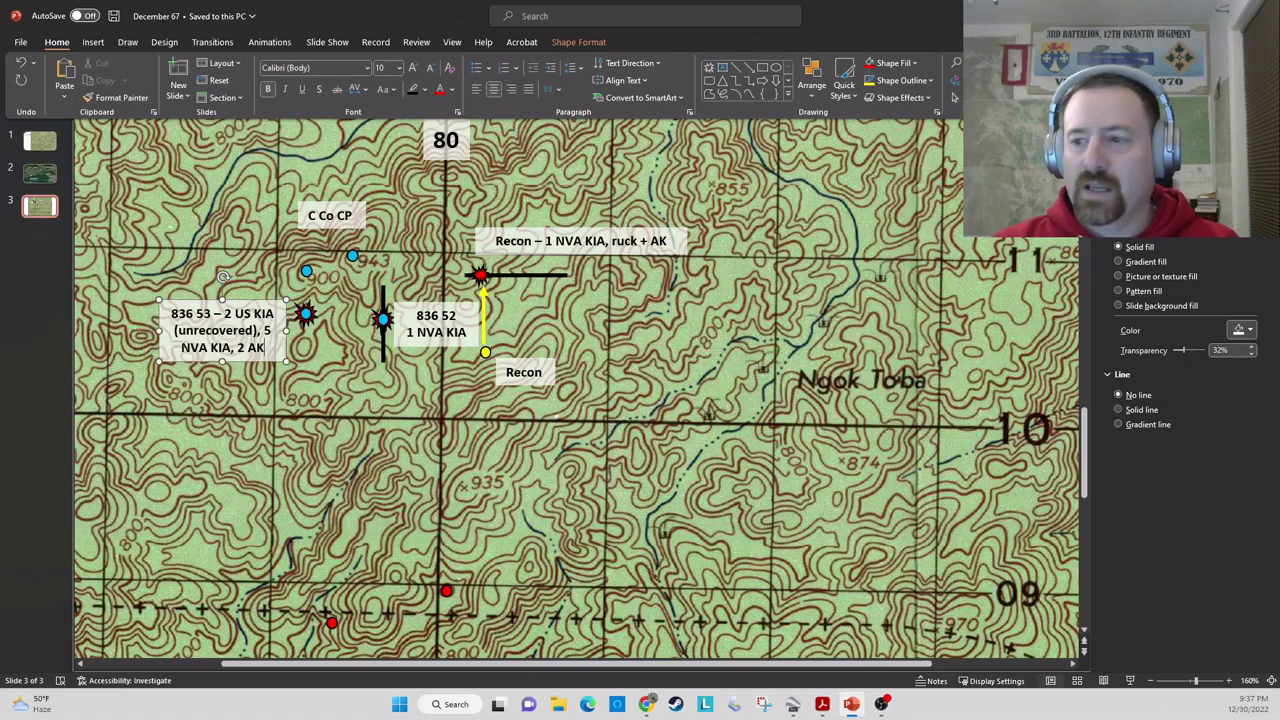
{"action": "key", "text": "BackSpace"}
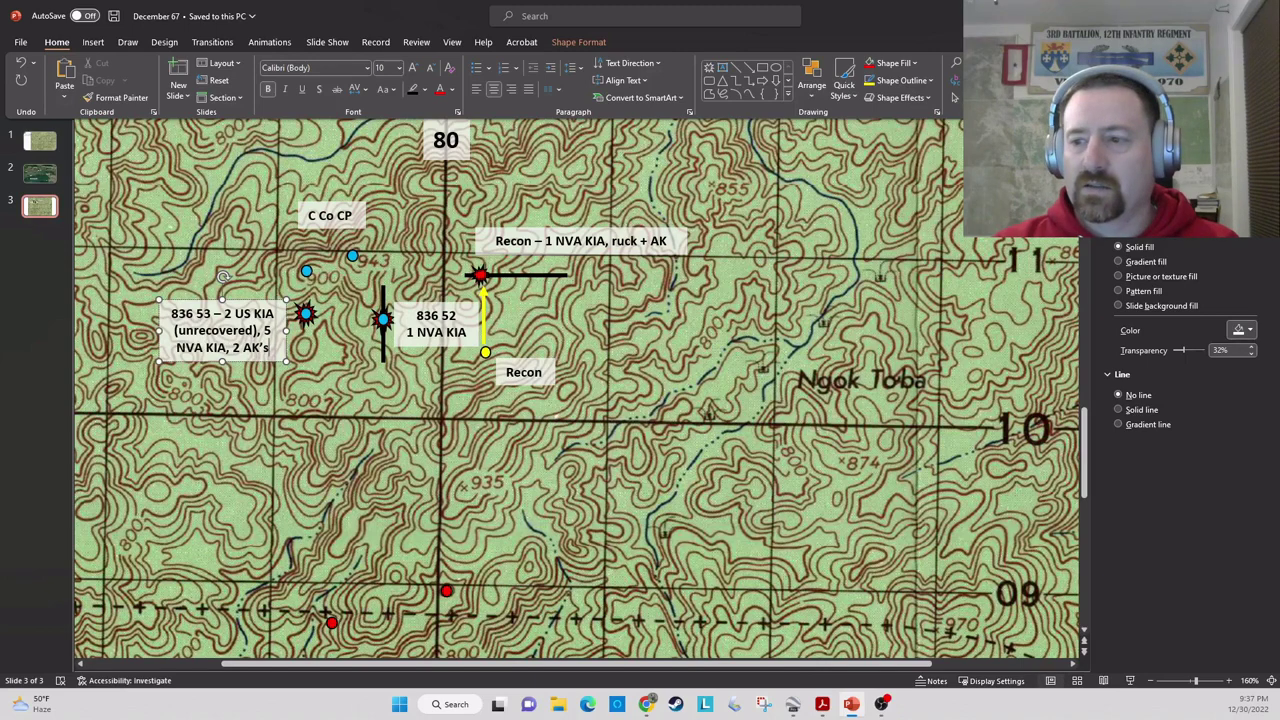
{"action": "type", "text": "ks, 1 ruc"}
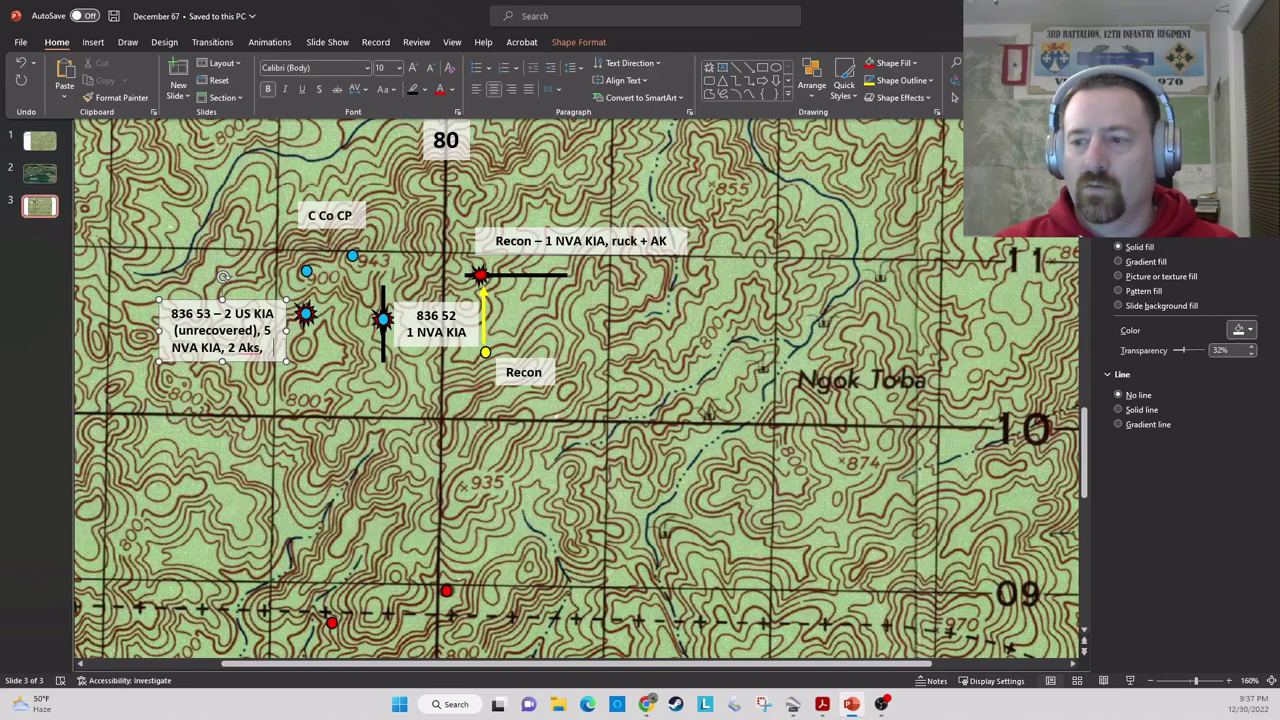
{"action": "type", "text": "k"}
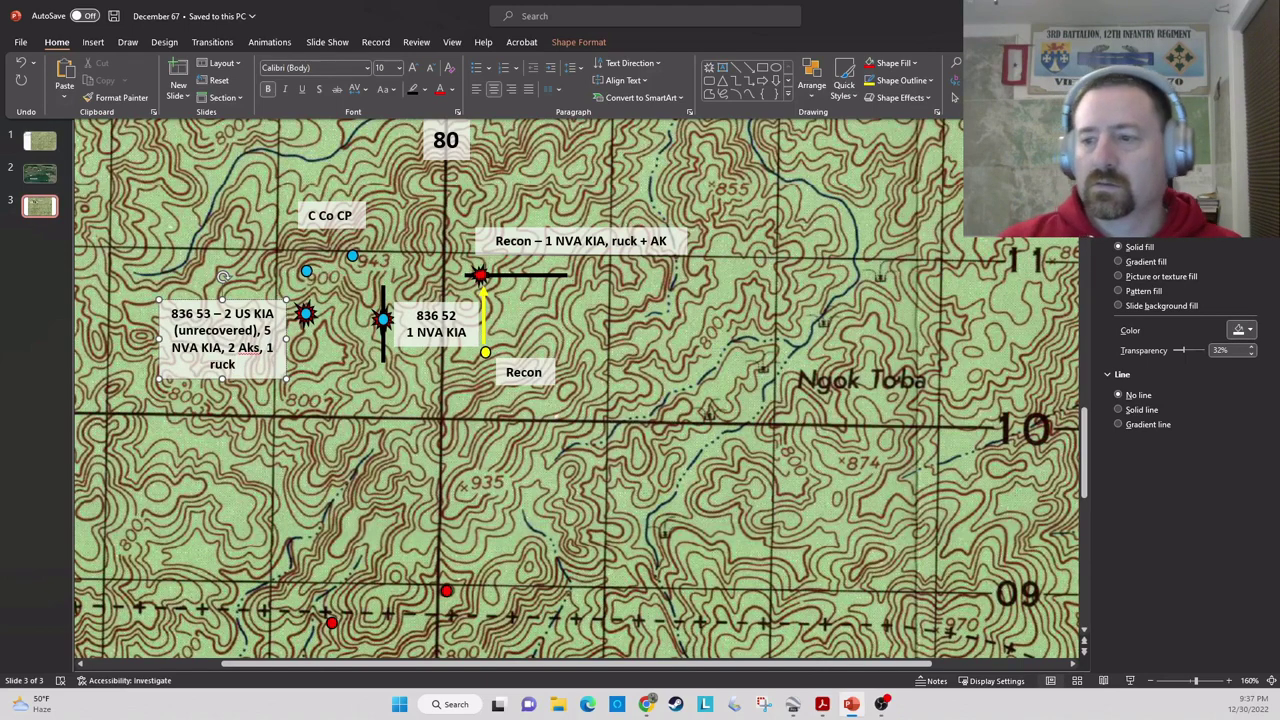
{"action": "left_click_drag", "start_coordinate": [158, 341], "coordinate": [131, 336]}
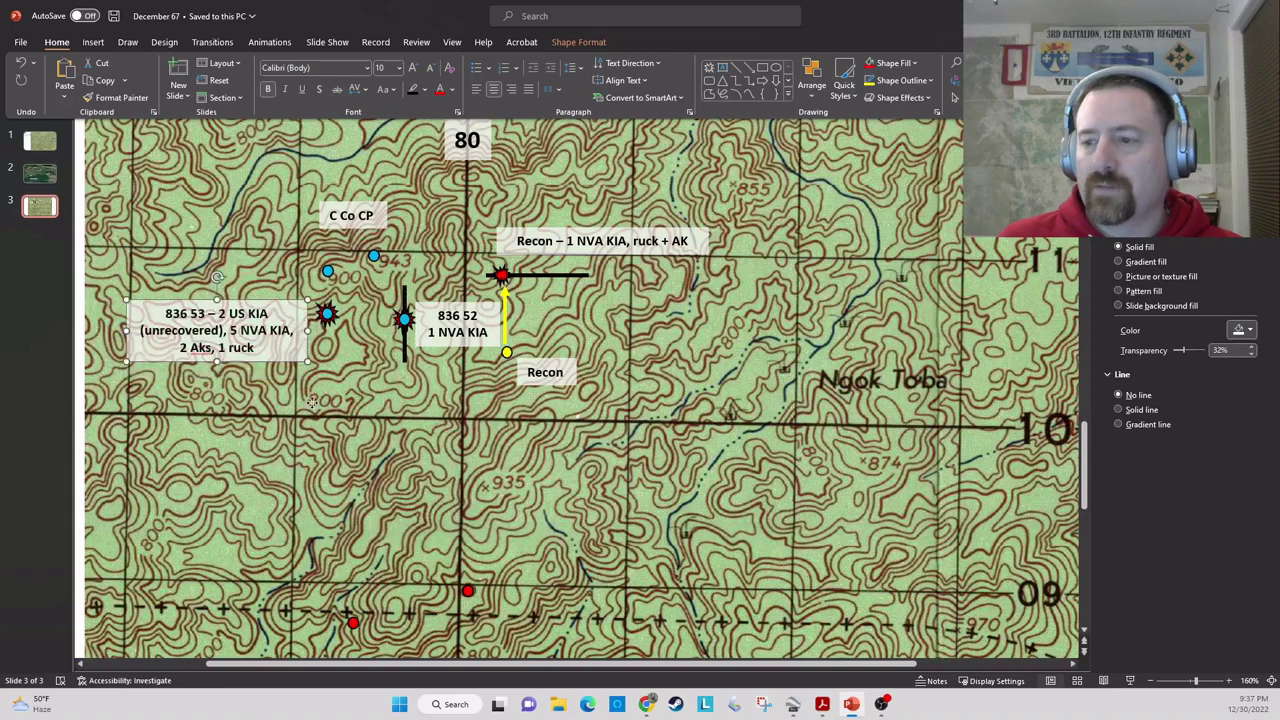
{"action": "left_click", "coordinate": [327, 316]}
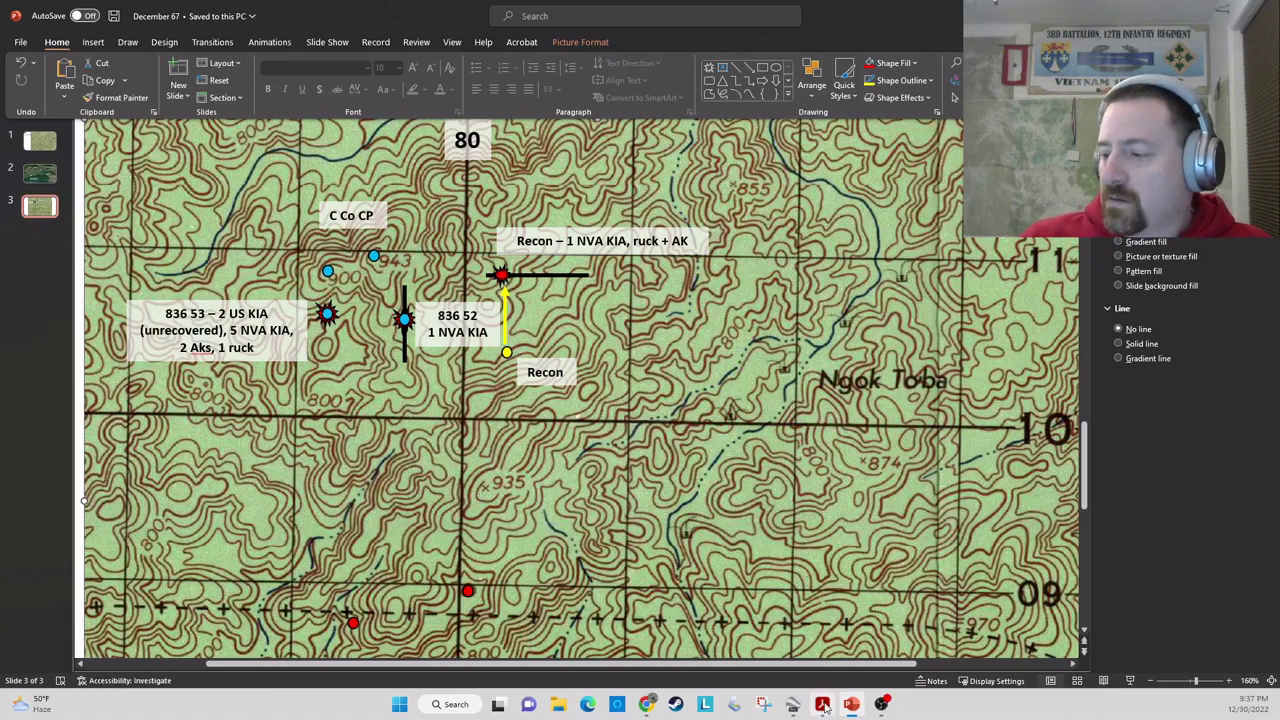
- Read the log up to entry 25 and look up its sighting coordinate 886140 on the Dak Mot Lop map PDF
{"action": "mouse_move", "coordinate": [824, 706]}
{"action": "left_click", "coordinate": [784, 663]}
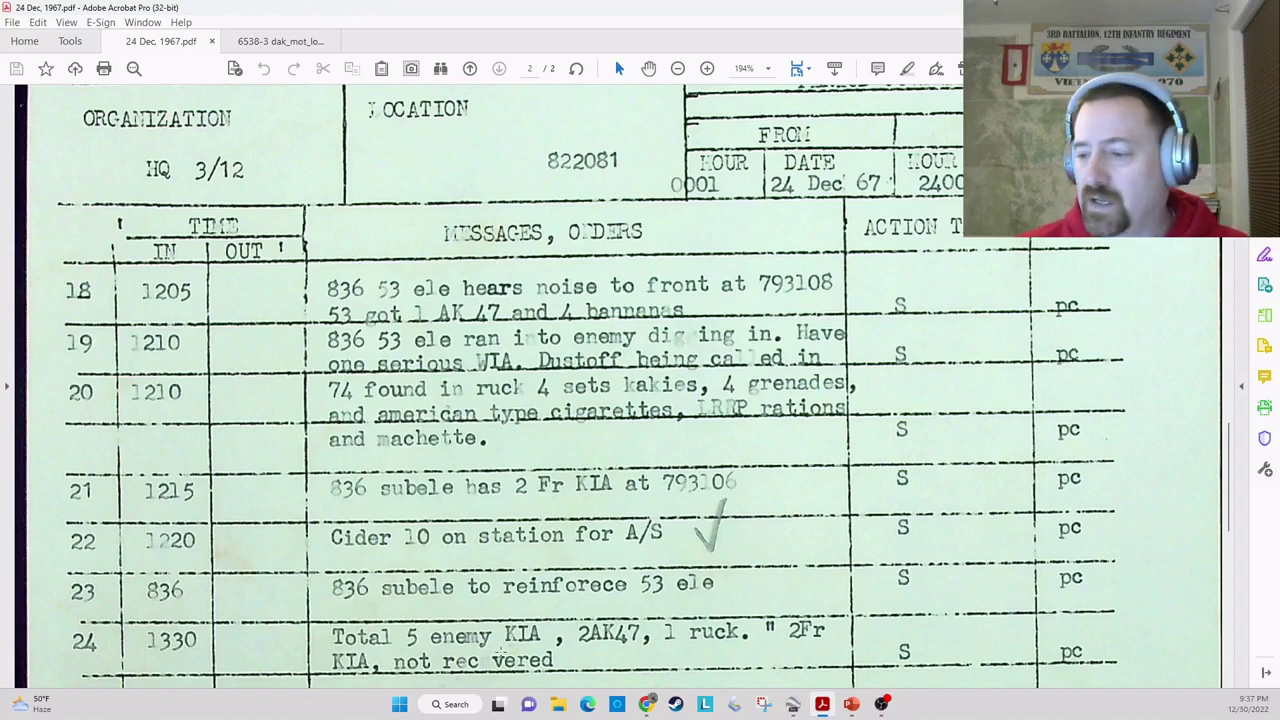
{"action": "scroll", "coordinate": [499, 651], "scroll_direction": "down", "scroll_amount": 2}
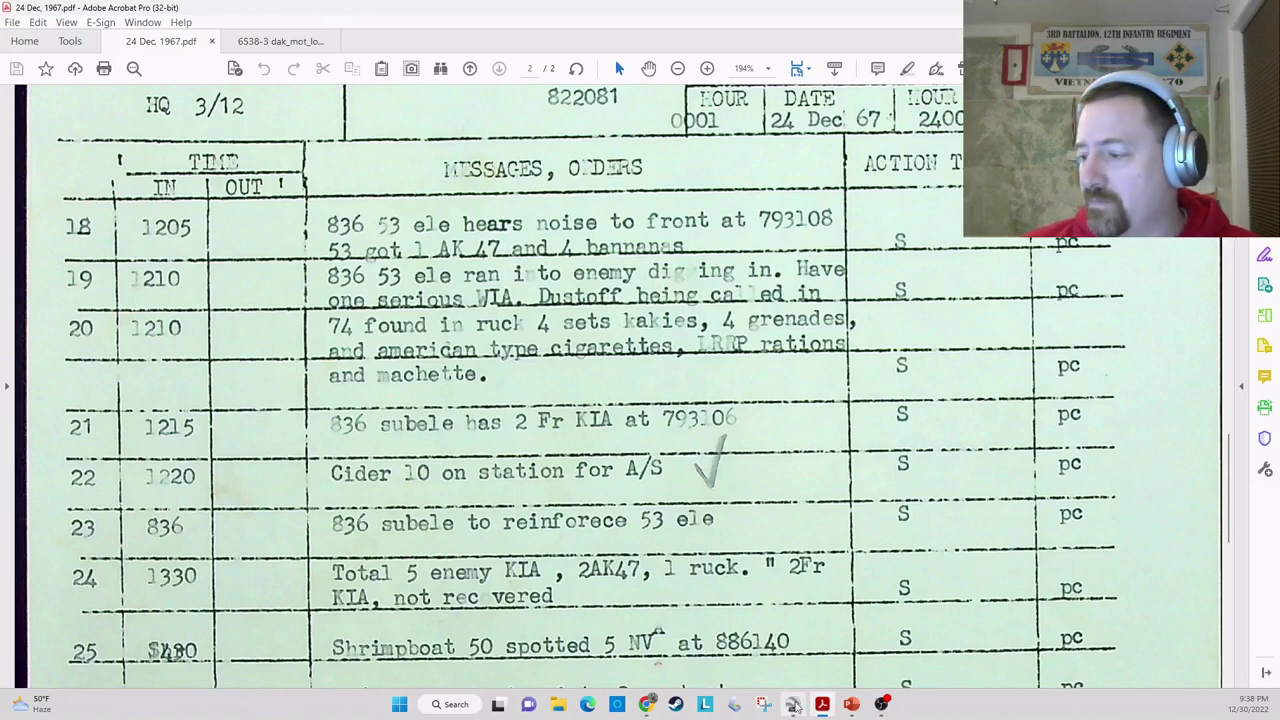
{"action": "mouse_move", "coordinate": [822, 708]}
{"action": "left_click", "coordinate": [921, 639]}
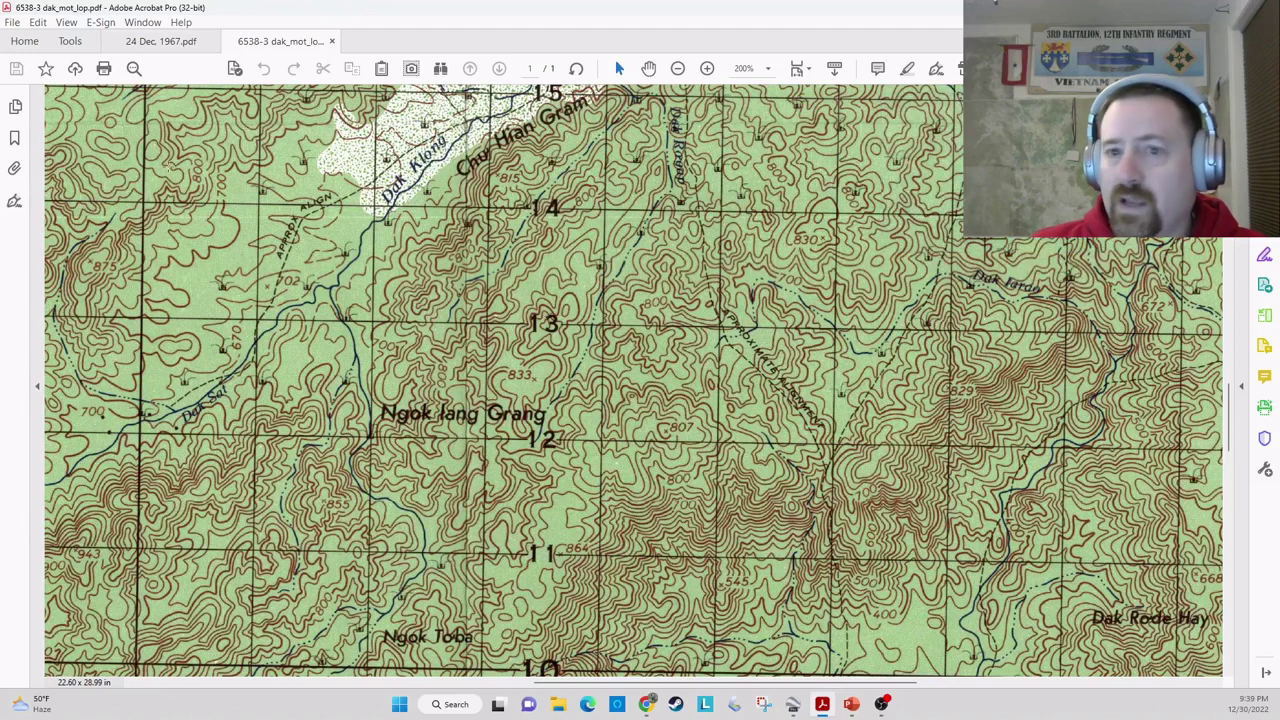
{"action": "left_click_drag", "start_coordinate": [995, 3], "coordinate": [987, 495]}
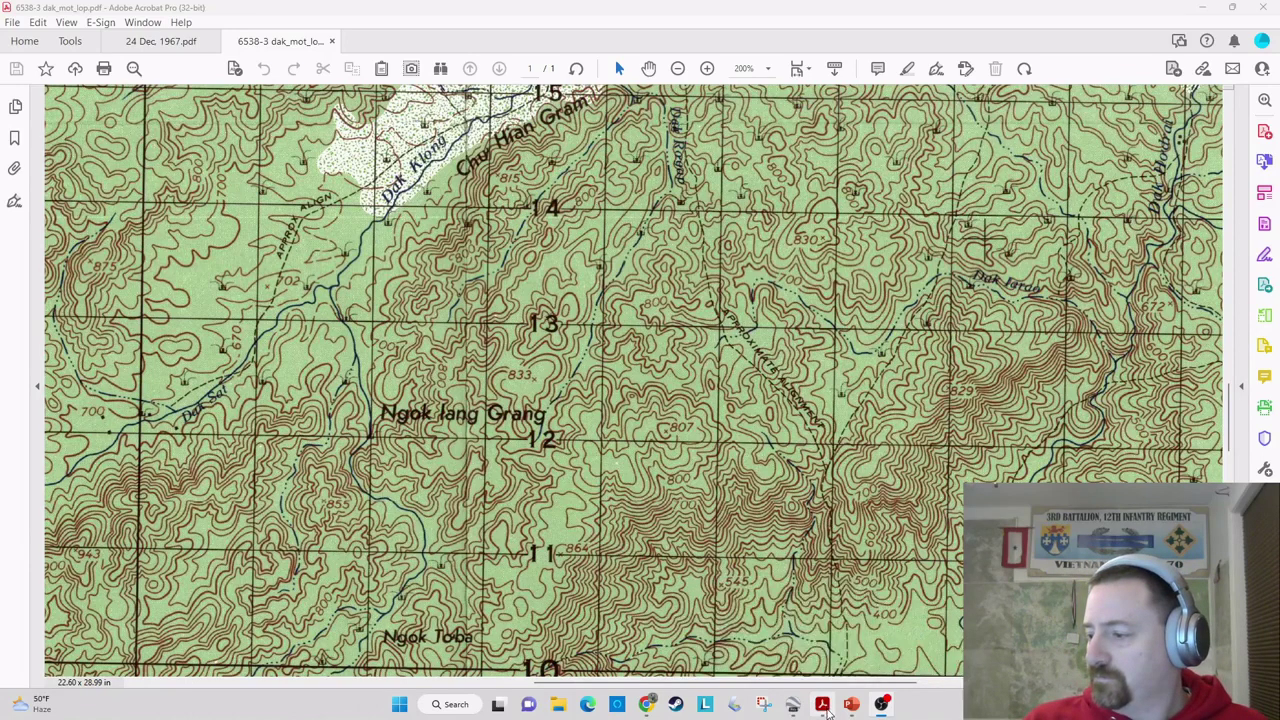
- Return to the 24 Dec, 1967 log and read entries 25 to 36 for the remaining movements, statuses and ambush positions
{"action": "left_click", "coordinate": [784, 641]}
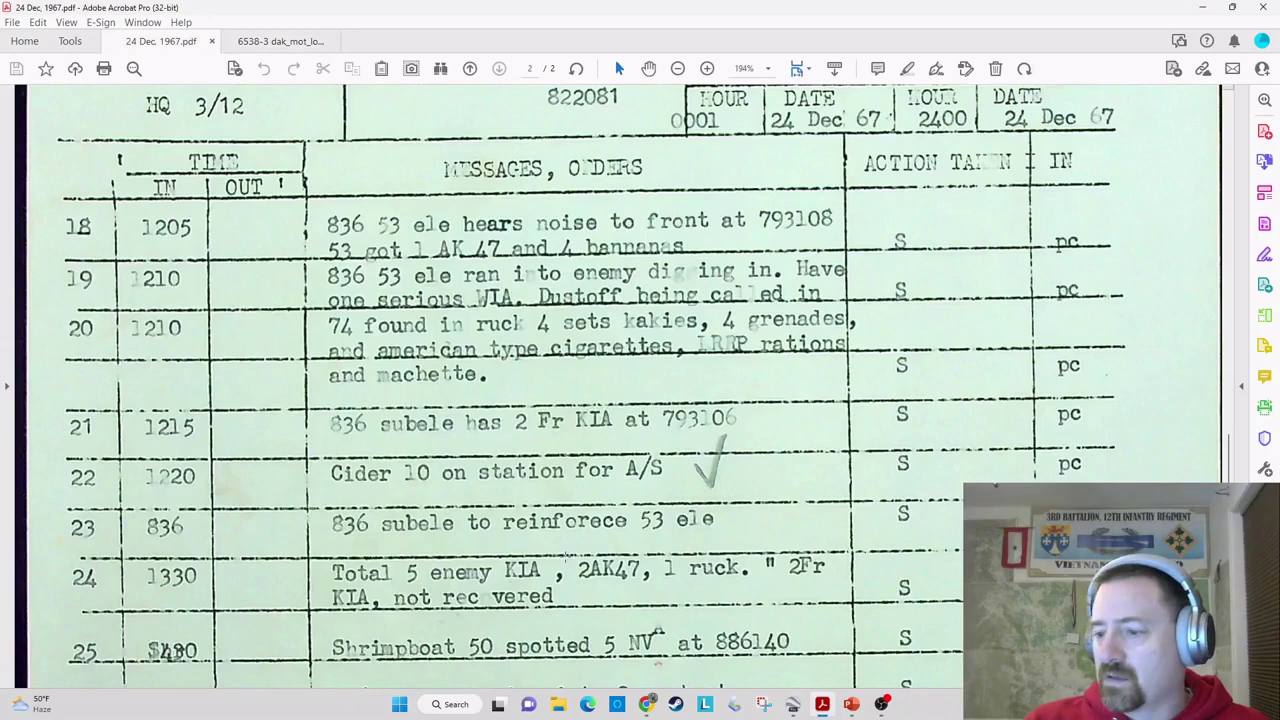
{"action": "scroll", "coordinate": [482, 556], "scroll_direction": "down", "scroll_amount": 2}
{"action": "scroll", "coordinate": [490, 565], "scroll_direction": "down", "scroll_amount": 2}
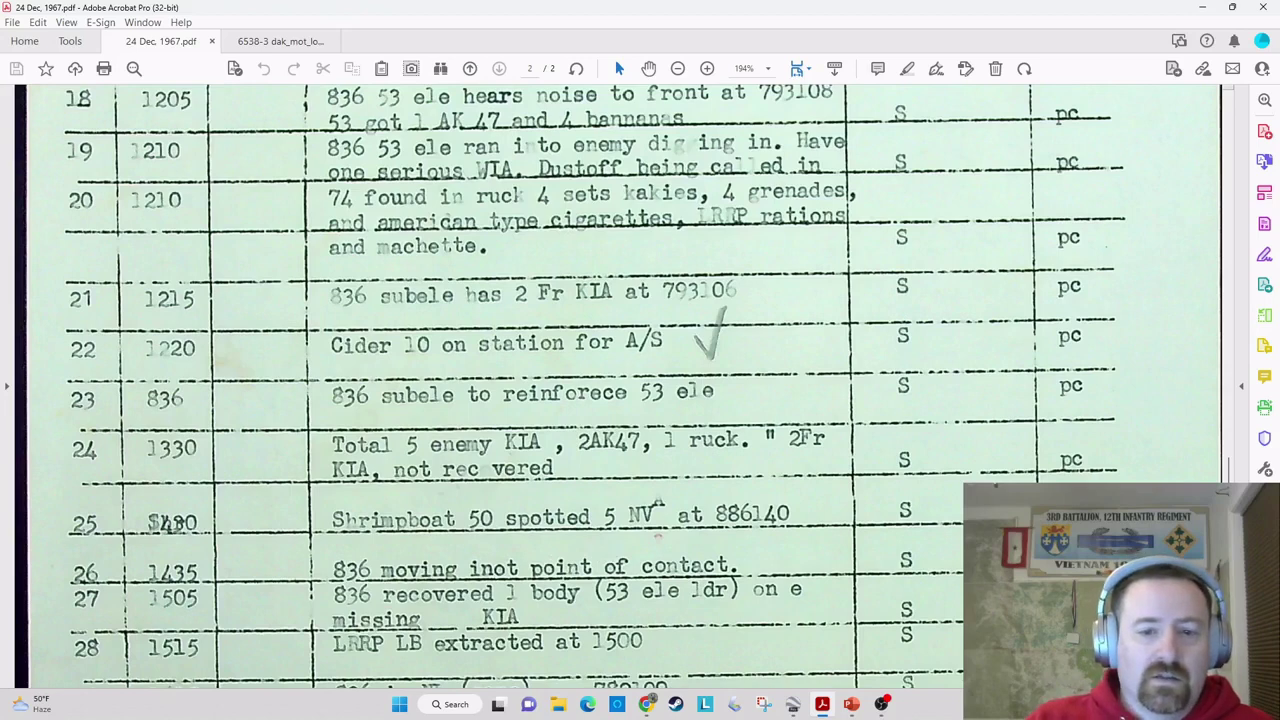
{"action": "key", "text": "alt+Tab"}
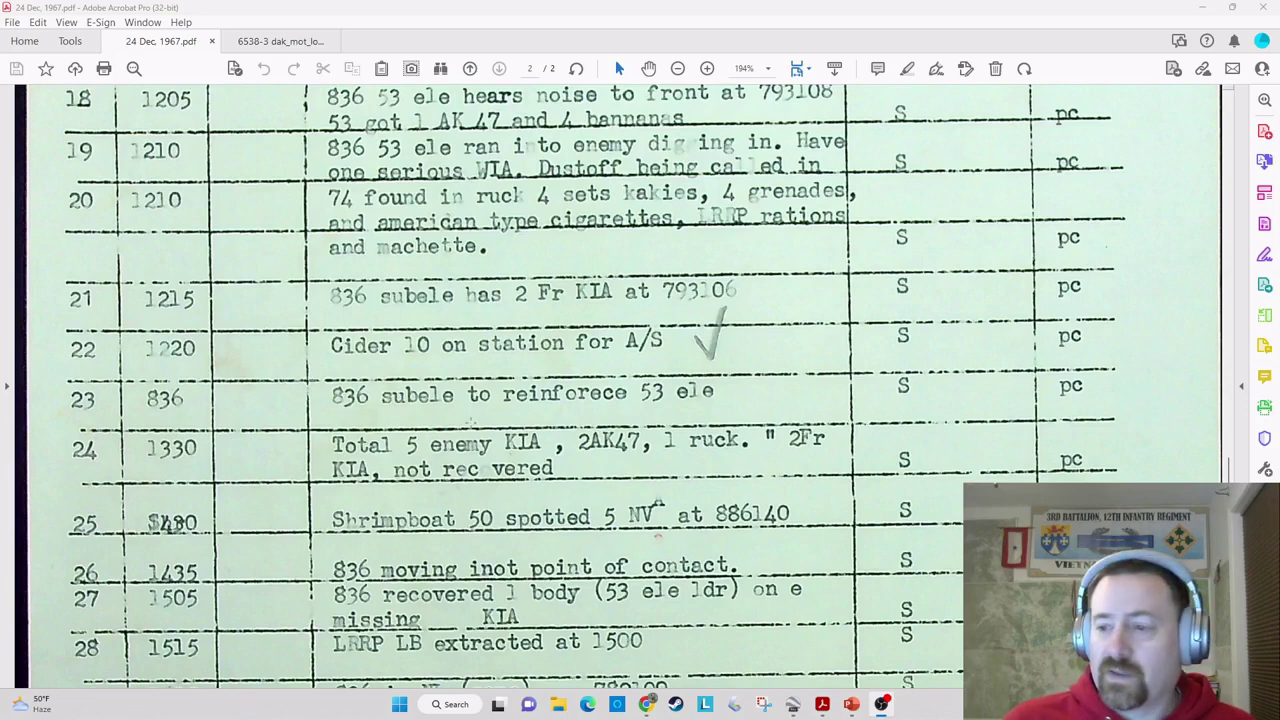
{"action": "scroll", "coordinate": [470, 422], "scroll_direction": "down", "scroll_amount": 3}
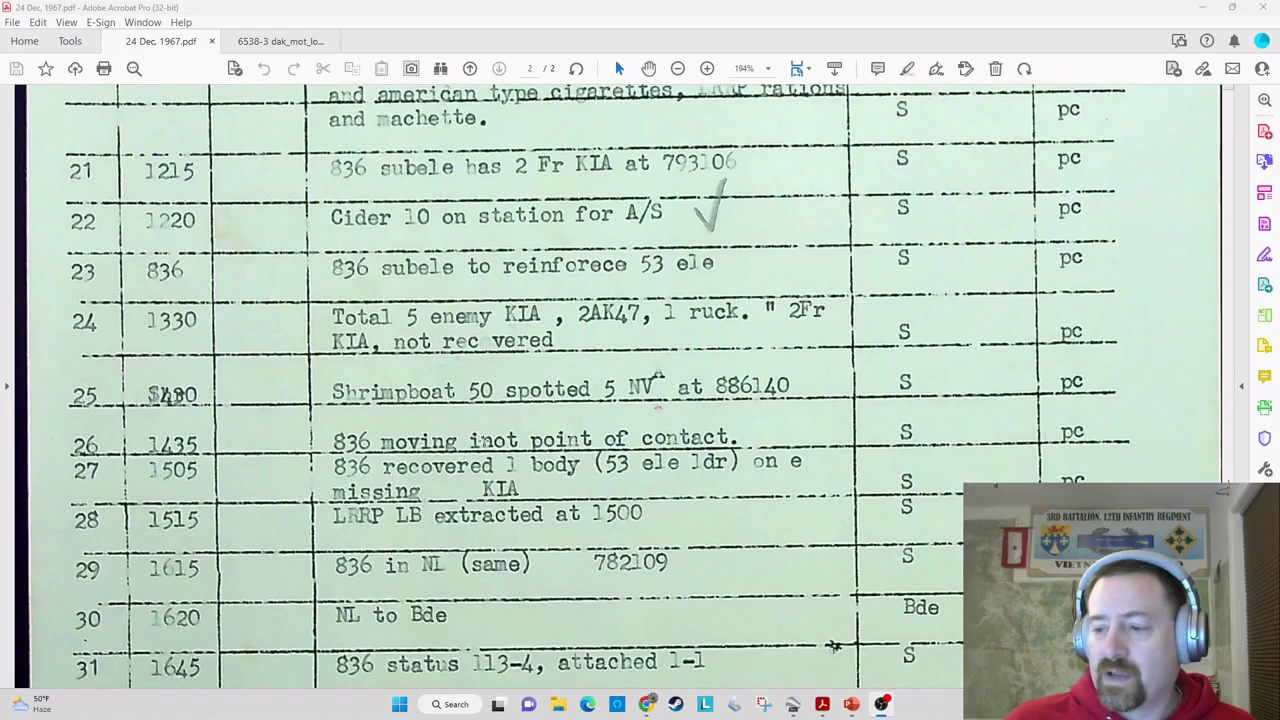
{"action": "scroll", "coordinate": [470, 422], "scroll_direction": "down", "scroll_amount": 3}
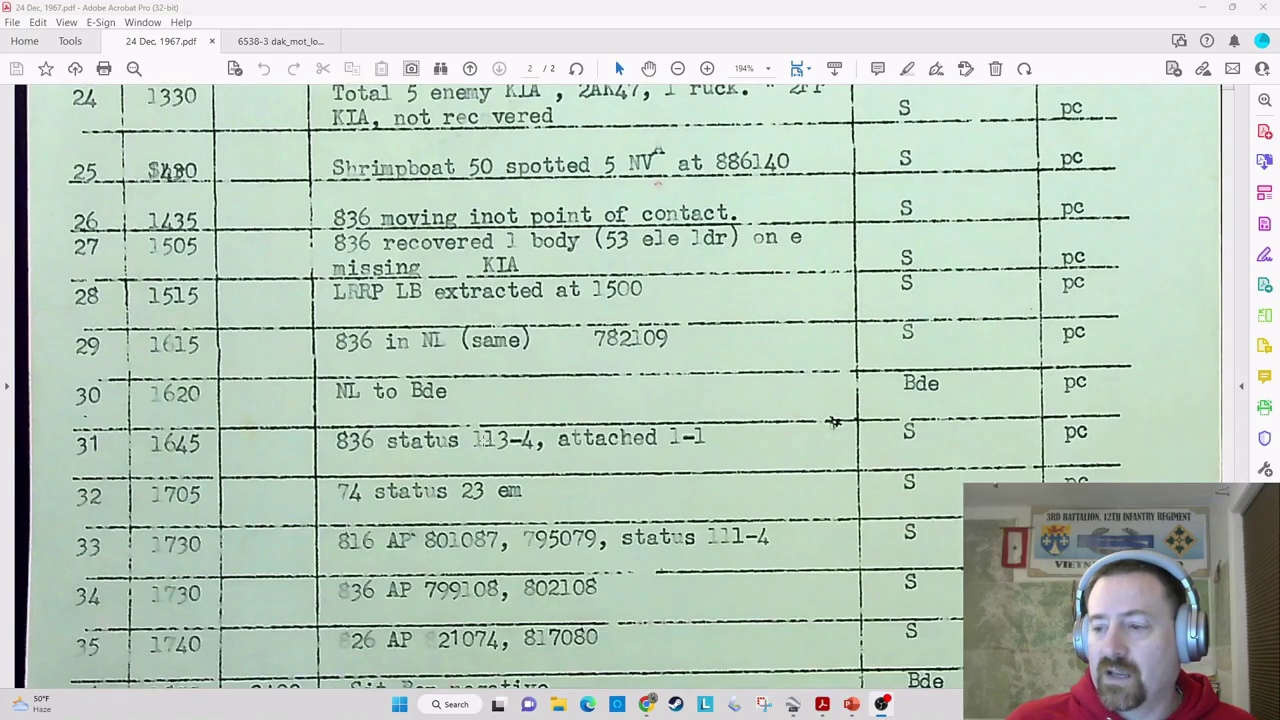
{"action": "scroll", "coordinate": [477, 440], "scroll_direction": "down", "scroll_amount": 2}
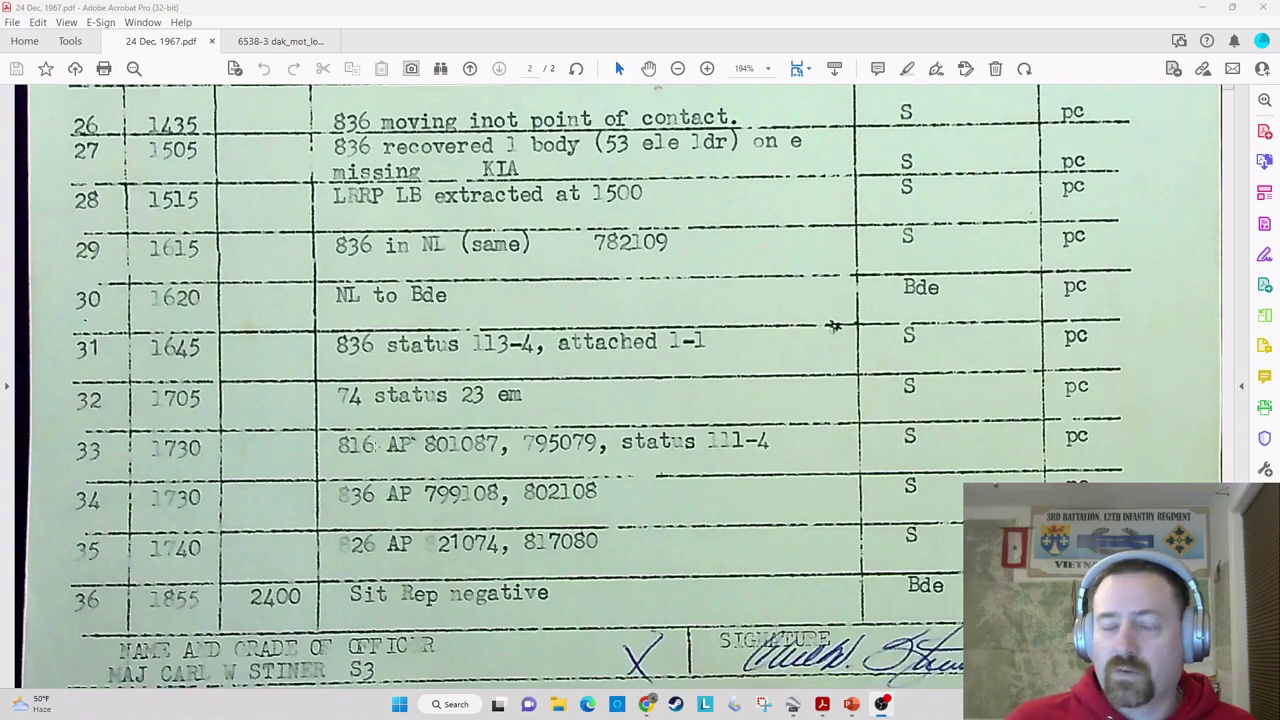
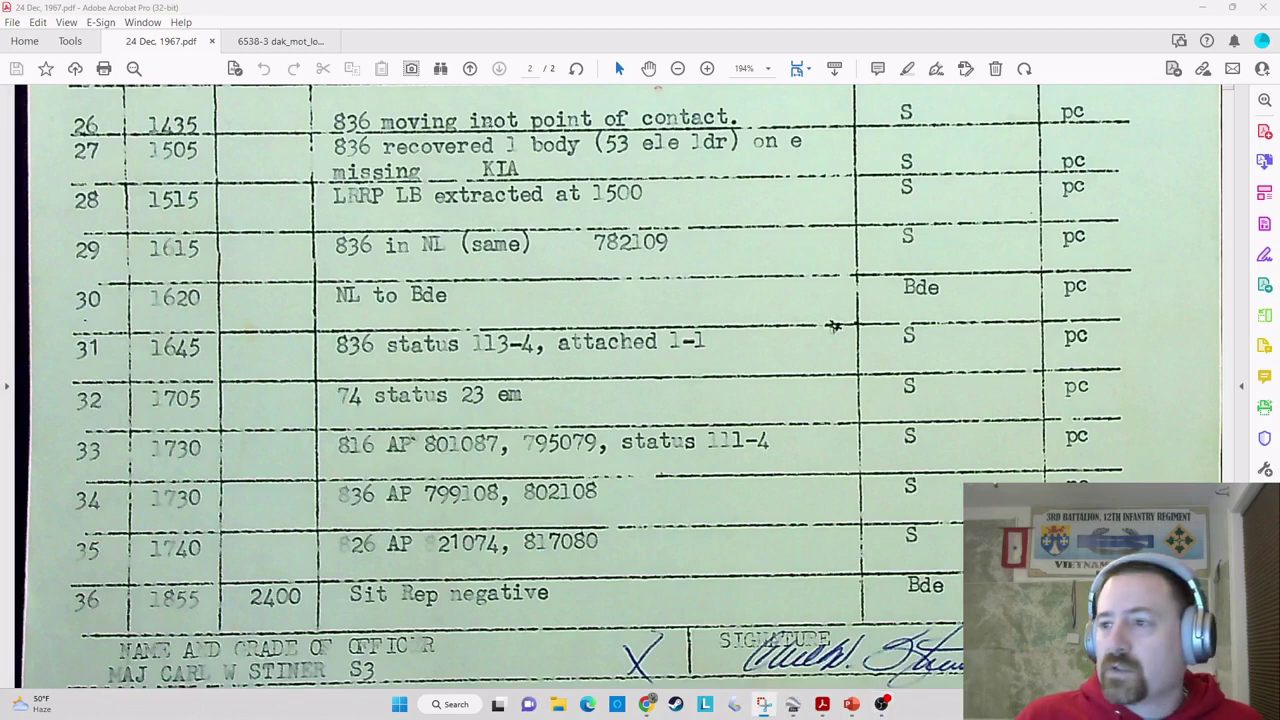
- Capture a screen snip of log entries 29 to 35
{"action": "key", "text": "super+shift+s"}
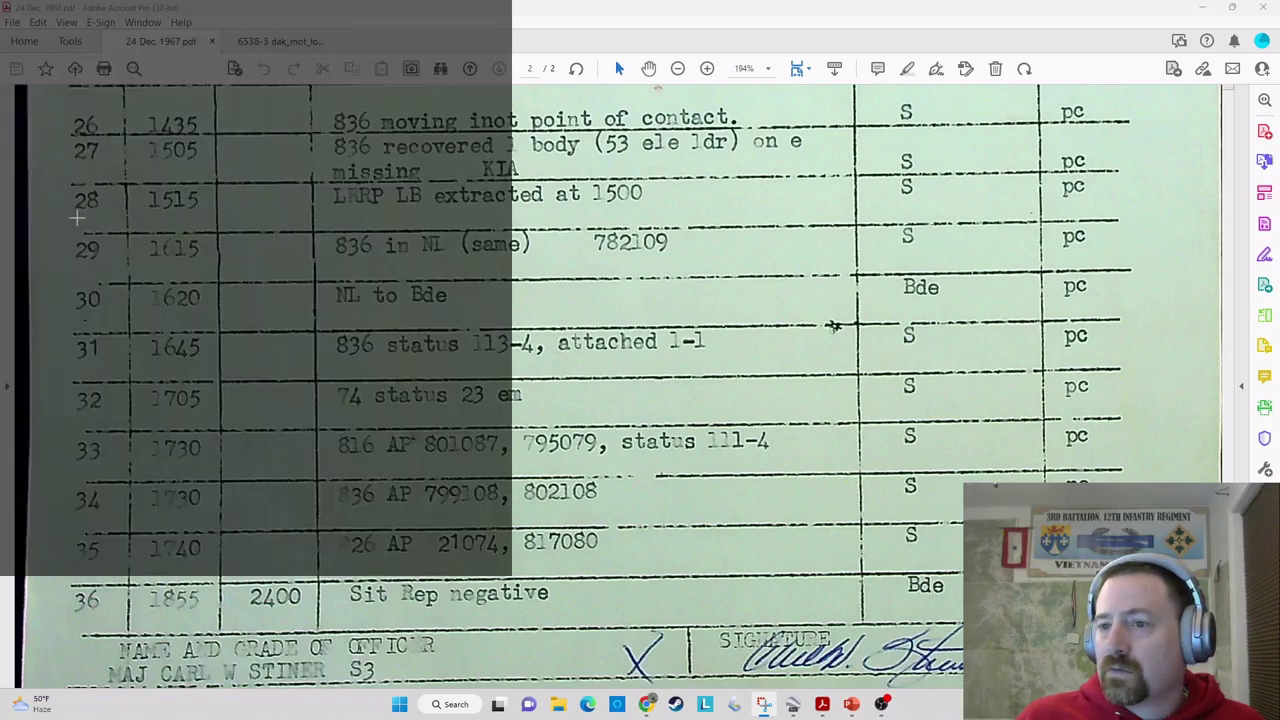
{"action": "left_click_drag", "start_coordinate": [63, 222], "coordinate": [913, 580]}
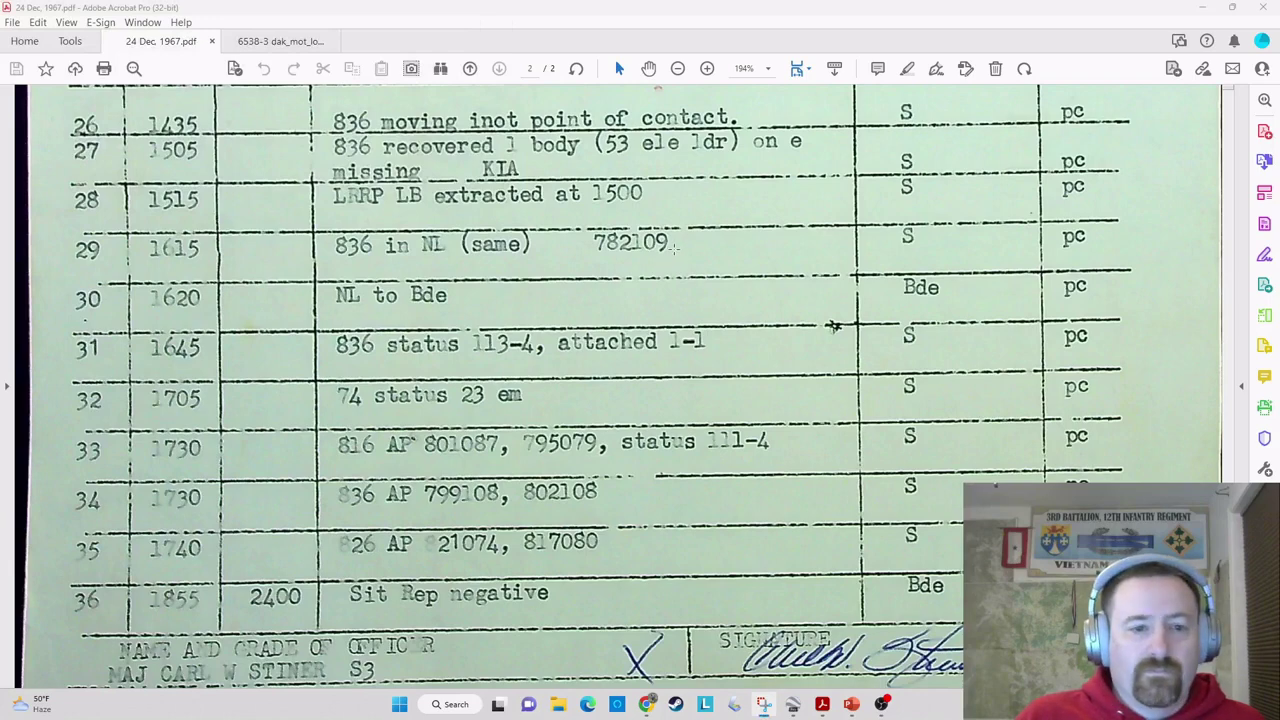
- Switch to the PowerPoint map slide and move the red dot near the 80/09 grid crossing to 816's ambush position 801087
{"action": "key", "text": "alt+Tab"}
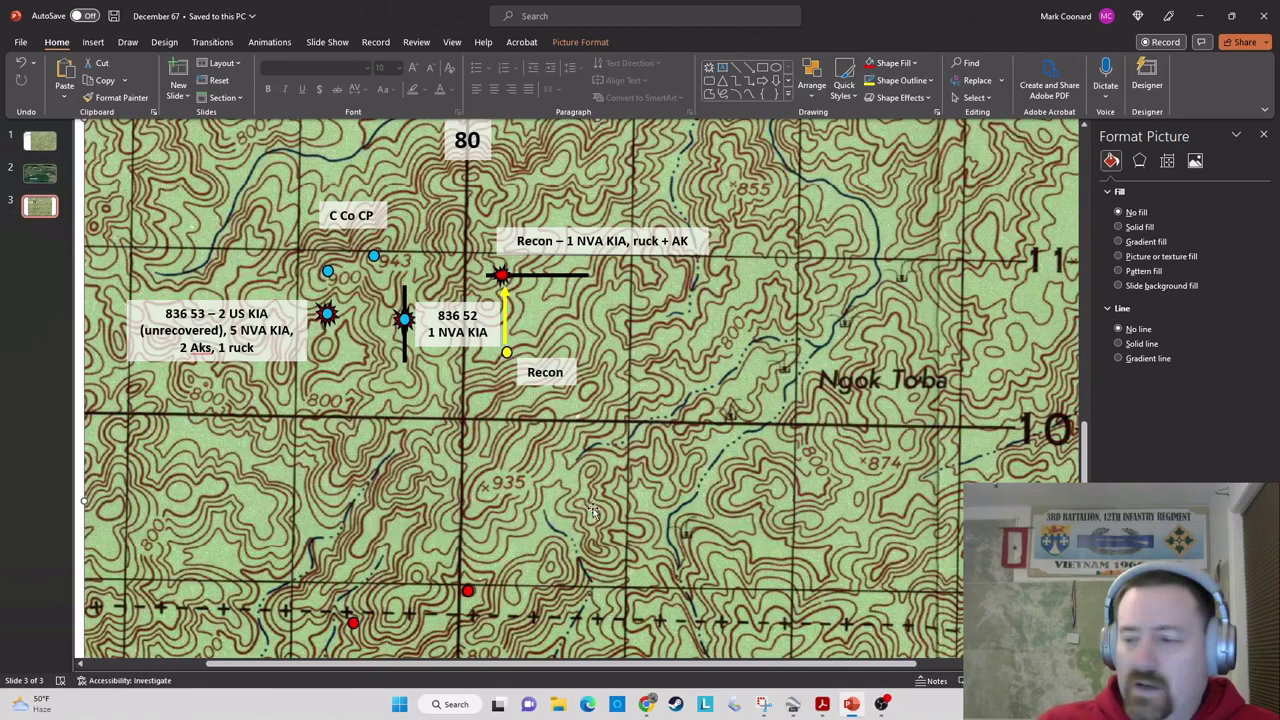
{"action": "scroll", "coordinate": [592, 511], "scroll_direction": "down", "scroll_amount": 4}
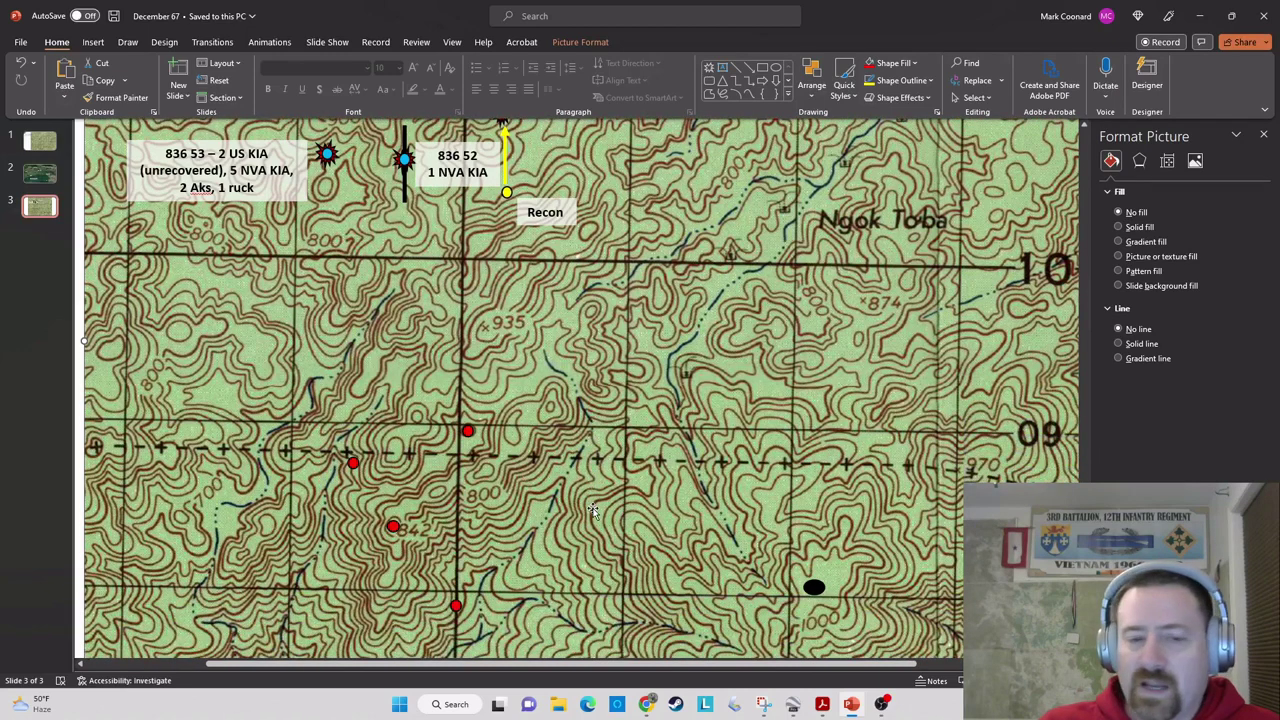
{"action": "scroll", "coordinate": [592, 510], "scroll_direction": "down", "scroll_amount": 1}
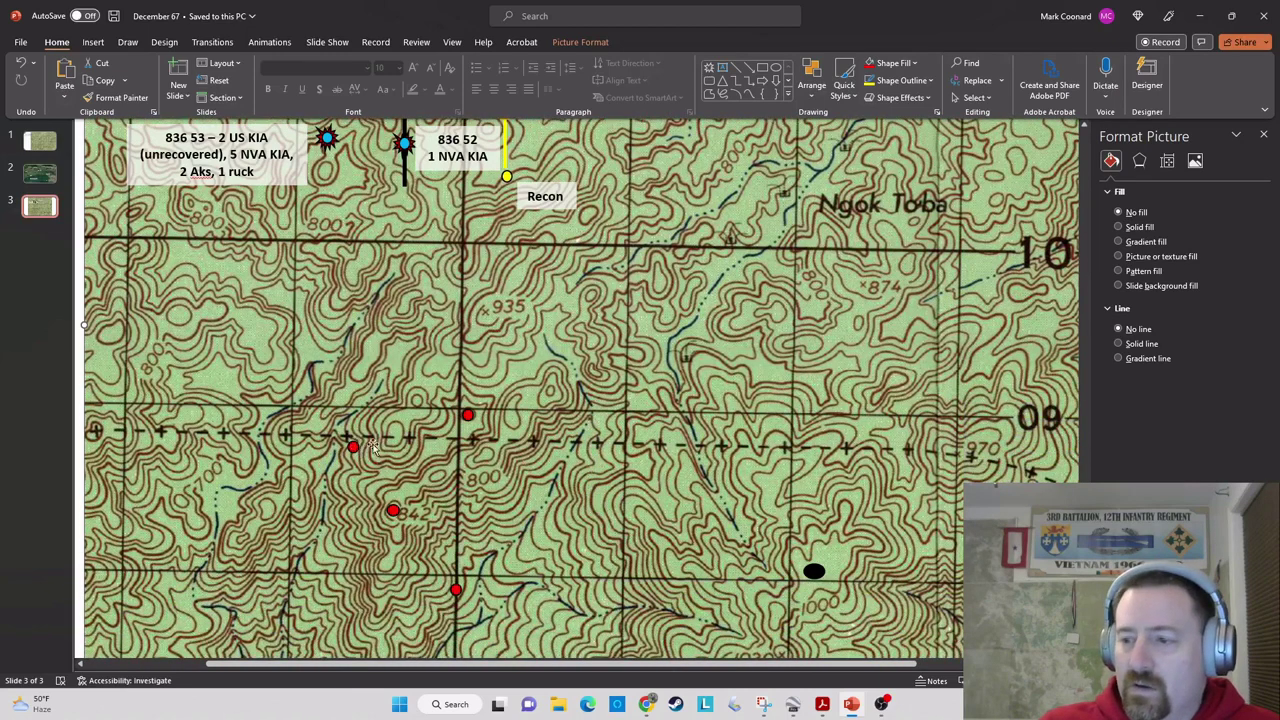
{"action": "left_click", "coordinate": [468, 414]}
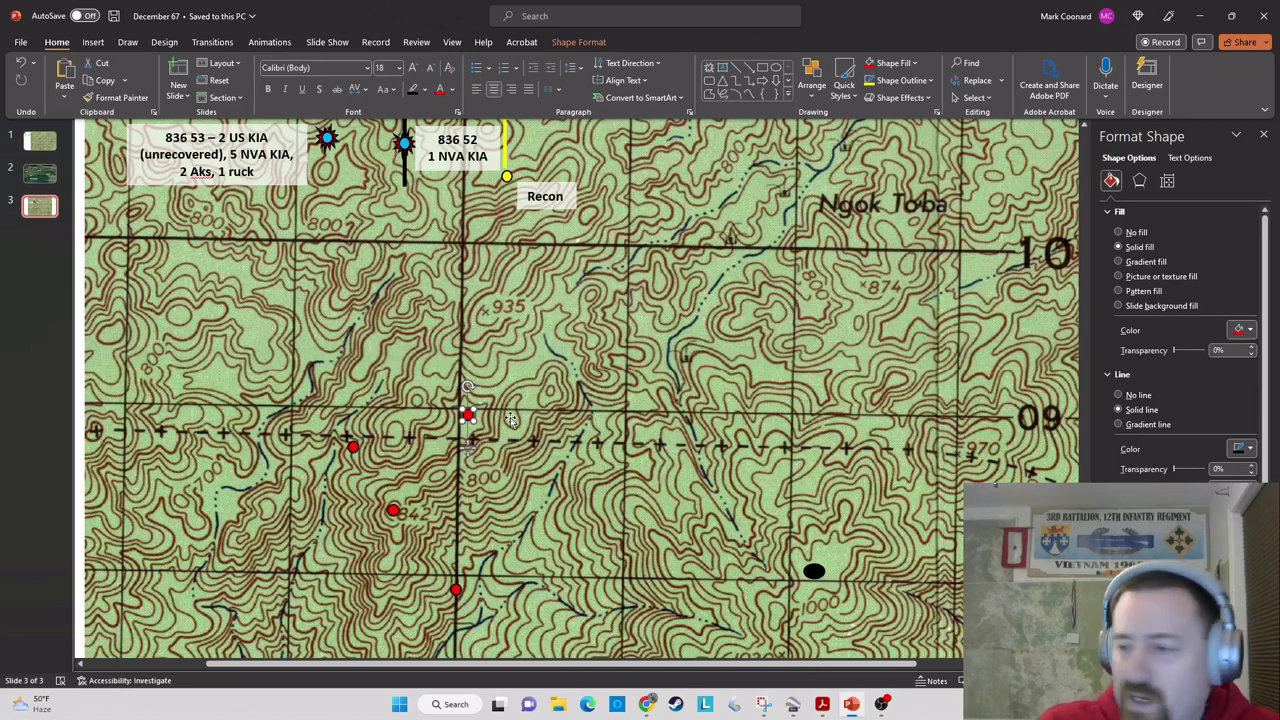
{"action": "key", "text": "Left"}
{"action": "key", "text": "Left"}
{"action": "key", "text": "Left"}
{"action": "key", "text": "Left"}
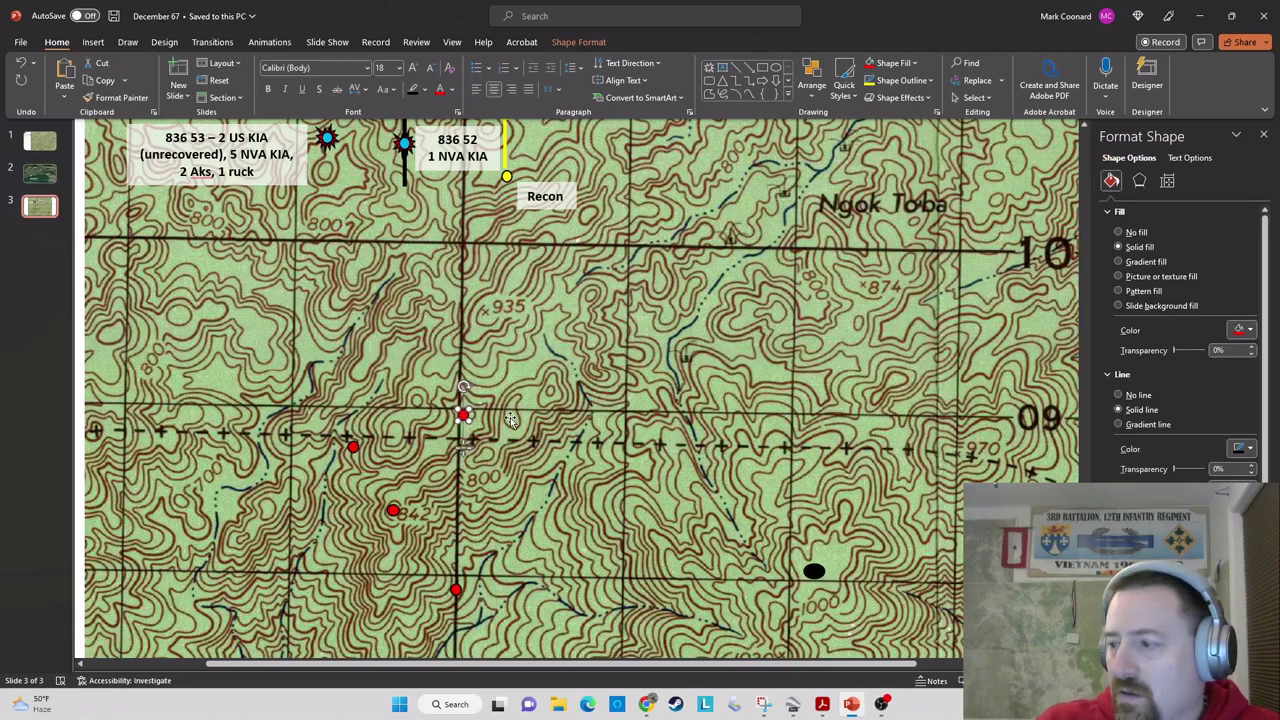
{"action": "key", "text": "Down"}
{"action": "key", "text": "Down"}
{"action": "key", "text": "Down"}
{"action": "key", "text": "Down"}
{"action": "key", "text": "Down"}
{"action": "key", "text": "Down"}
{"action": "key", "text": "Down"}
{"action": "key", "text": "Down"}
{"action": "key", "text": "Down"}
{"action": "key", "text": "Down"}
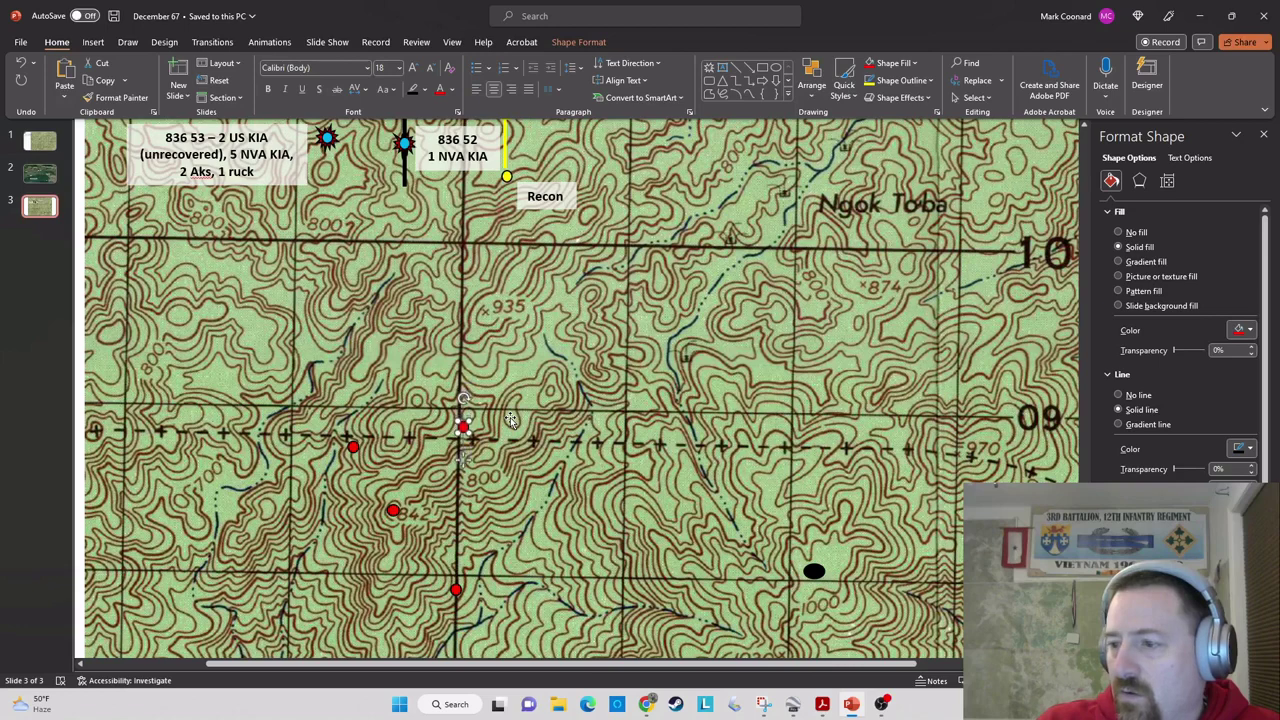
{"action": "key", "text": "Down"}
{"action": "key", "text": "Down"}
{"action": "key", "text": "Down"}
{"action": "key", "text": "Down"}
{"action": "key", "text": "Down"}
{"action": "key", "text": "Down"}
{"action": "key", "text": "Down"}
{"action": "key", "text": "Down"}
{"action": "key", "text": "Down"}
{"action": "key", "text": "Down"}
{"action": "key", "text": "Down"}
{"action": "key", "text": "Down"}
{"action": "key", "text": "Down"}
{"action": "key", "text": "Down"}
{"action": "key", "text": "Down"}
{"action": "key", "text": "Down"}
{"action": "key", "text": "Down"}
{"action": "key", "text": "Down"}
{"action": "key", "text": "Down"}
{"action": "key", "text": "Down"}
{"action": "key", "text": "Right"}
{"action": "key", "text": "Right"}
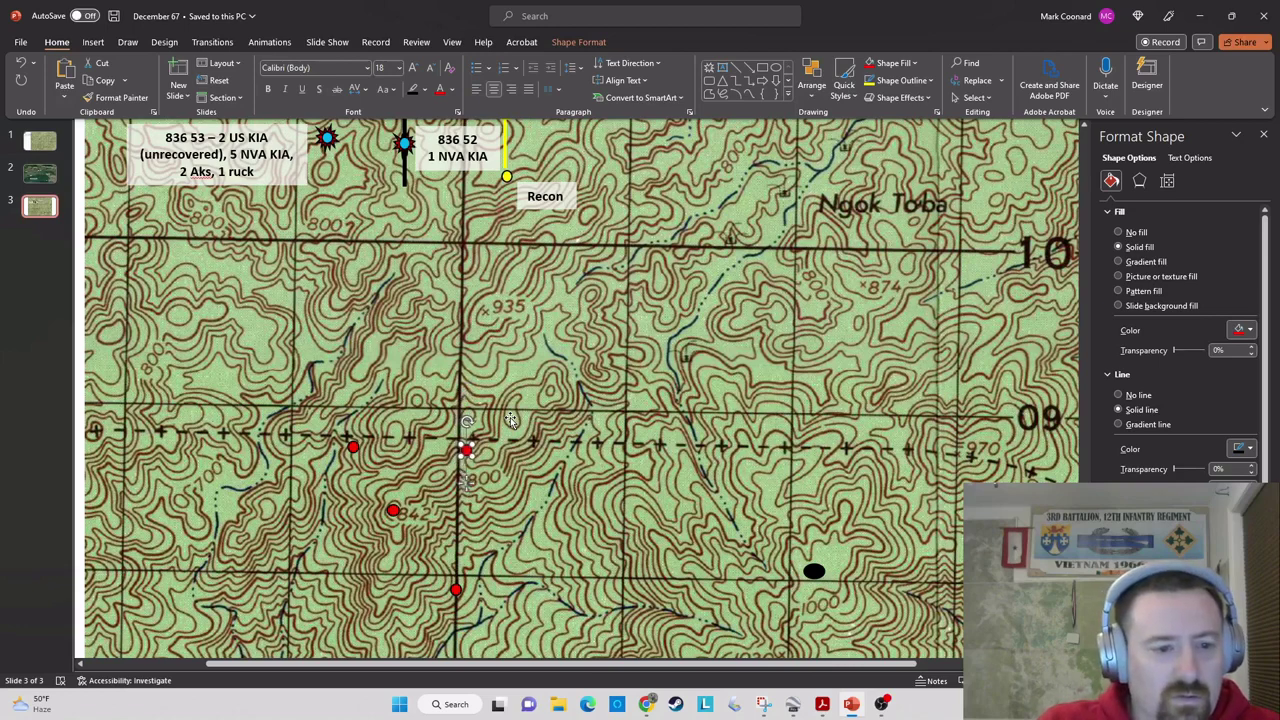
{"action": "key", "text": "Right"}
{"action": "key", "text": "Right"}
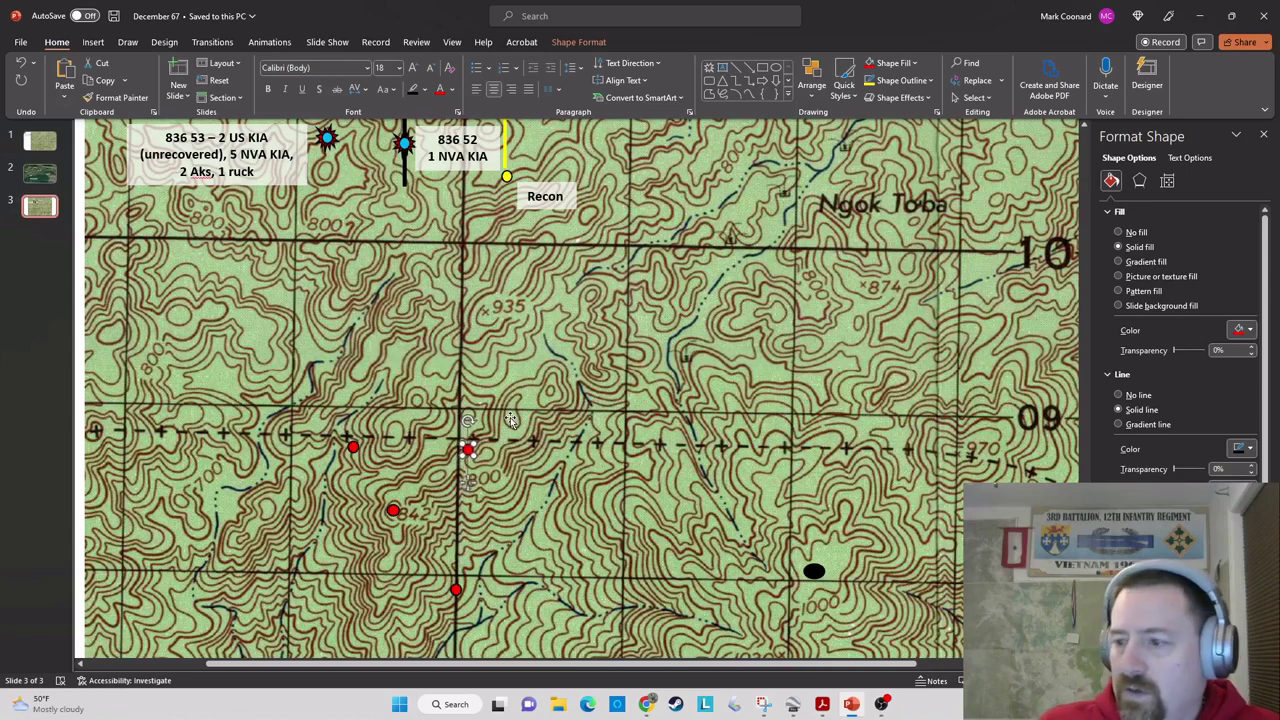
{"action": "left_click", "coordinate": [526, 478]}
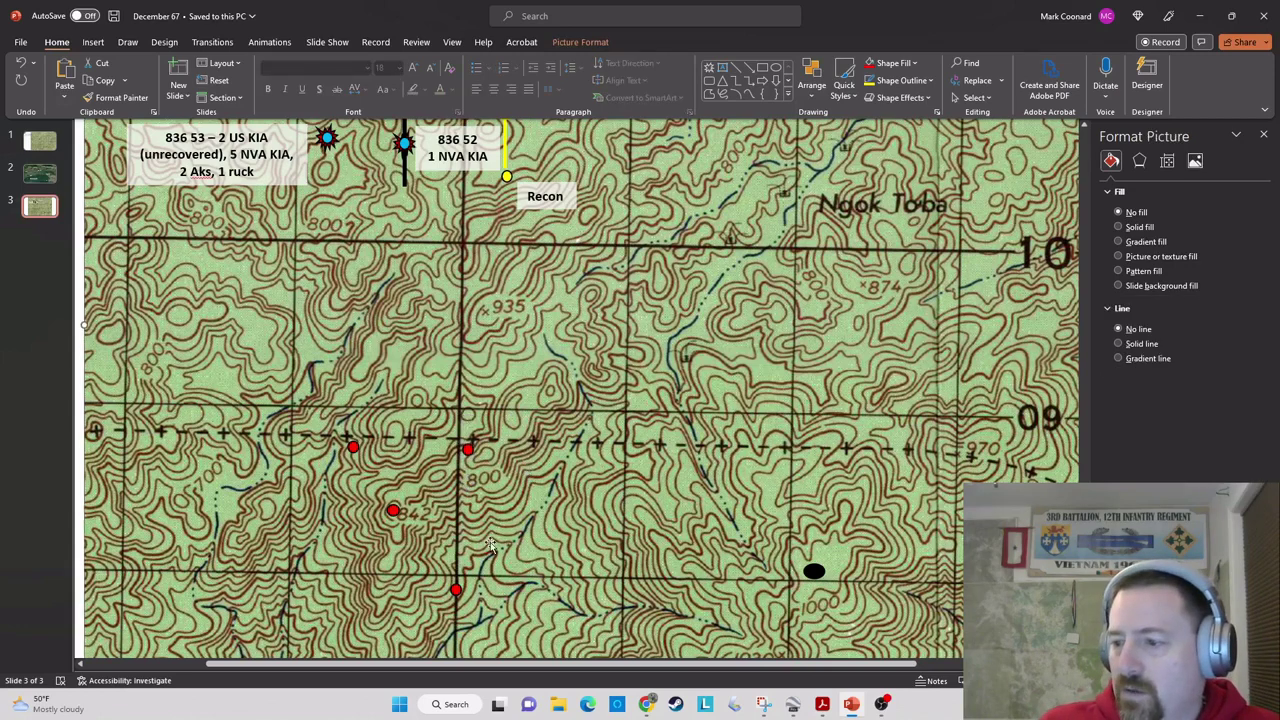
- Move the red dot just below the 80/08 grid crossing west to 816's second ambush position 795079
{"action": "left_click", "coordinate": [457, 589]}
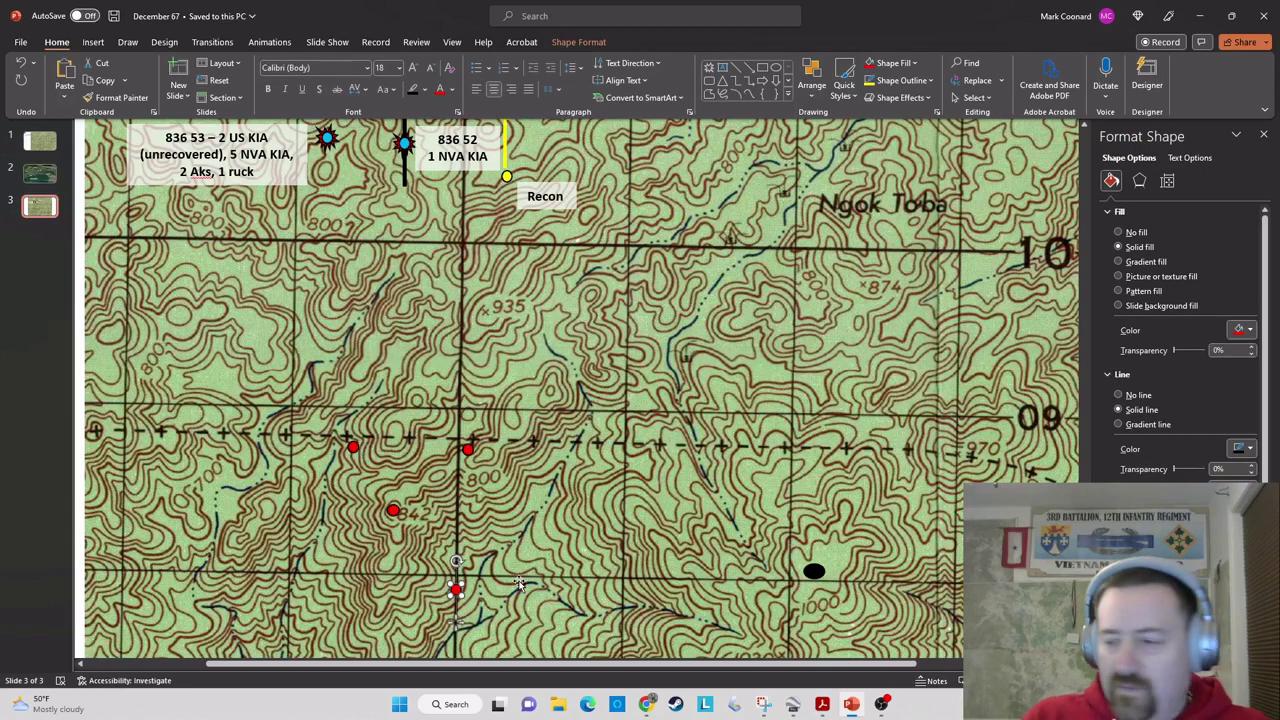
{"action": "key", "text": "Left"}
{"action": "key", "text": "Left"}
{"action": "key", "text": "Left"}
{"action": "key", "text": "Left"}
{"action": "key", "text": "Left"}
{"action": "key", "text": "Left"}
{"action": "key", "text": "Left"}
{"action": "key", "text": "Left"}
{"action": "key", "text": "Left"}
{"action": "key", "text": "Left"}
{"action": "key", "text": "Left"}
{"action": "key", "text": "Left"}
{"action": "key", "text": "Left"}
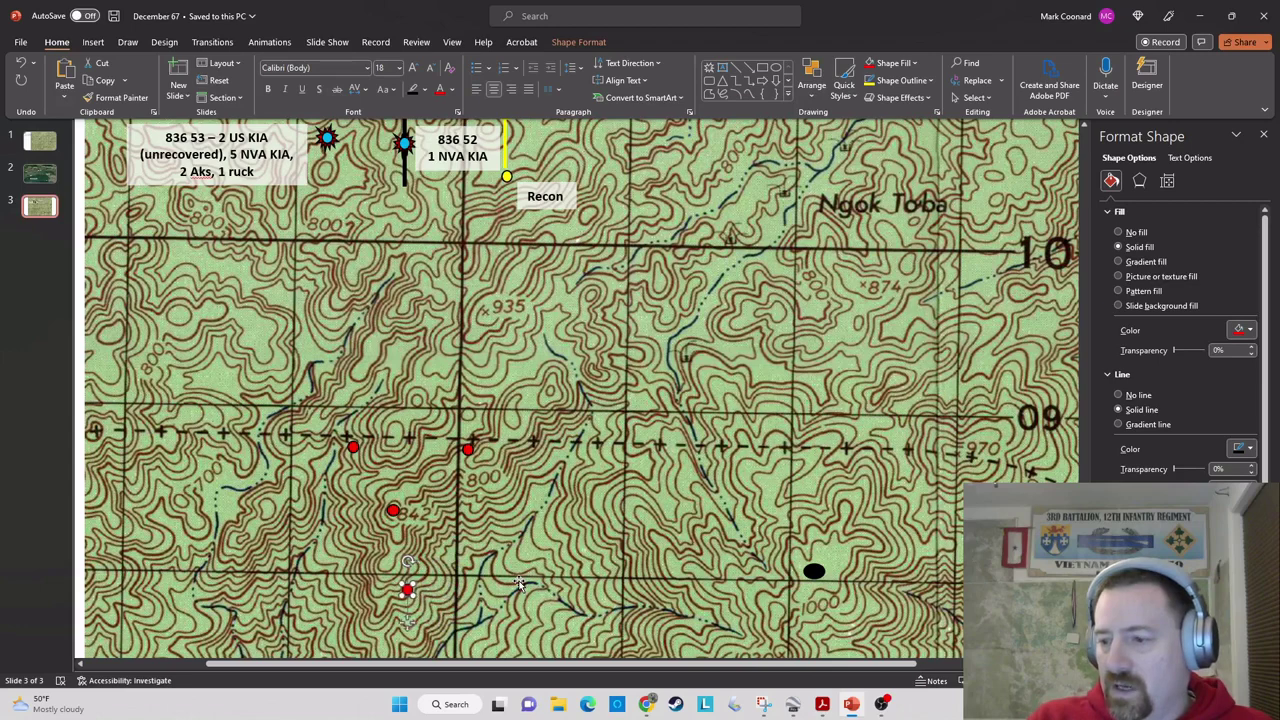
{"action": "key", "text": "Left"}
{"action": "key", "text": "Left"}
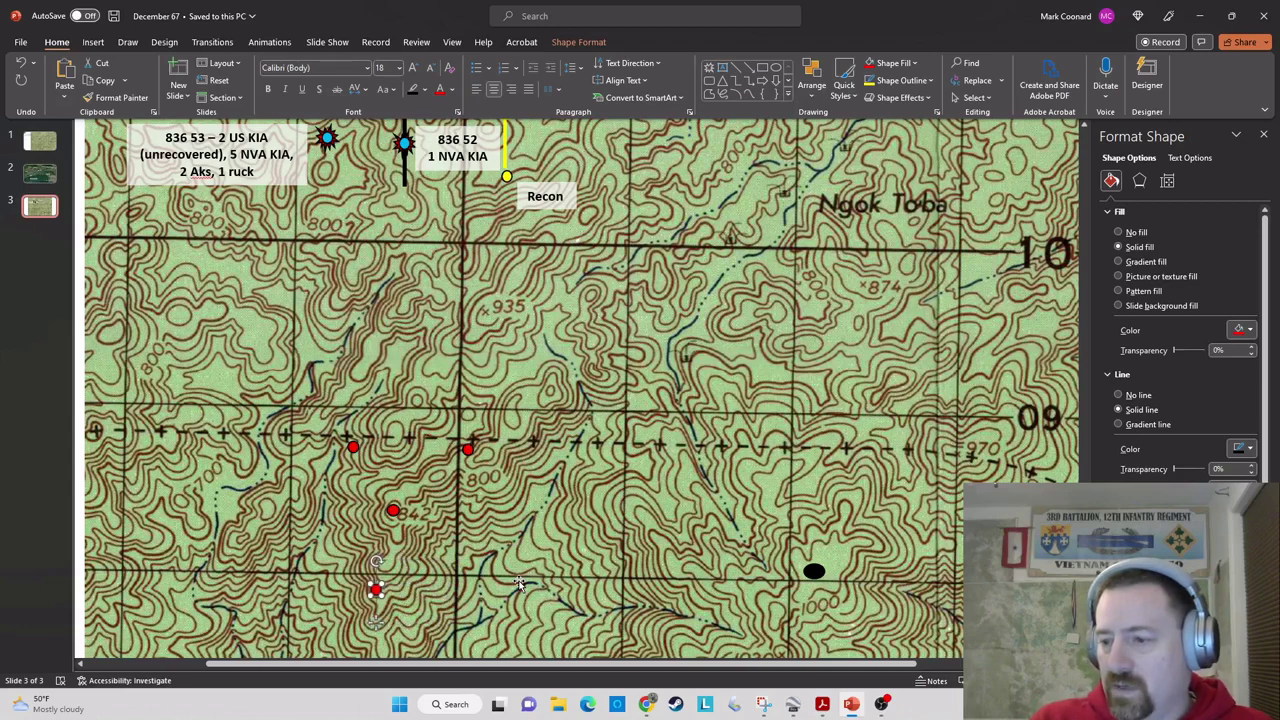
{"action": "key", "text": "Up"}
{"action": "key", "text": "Up"}
{"action": "key", "text": "Up"}
{"action": "key", "text": "Up"}
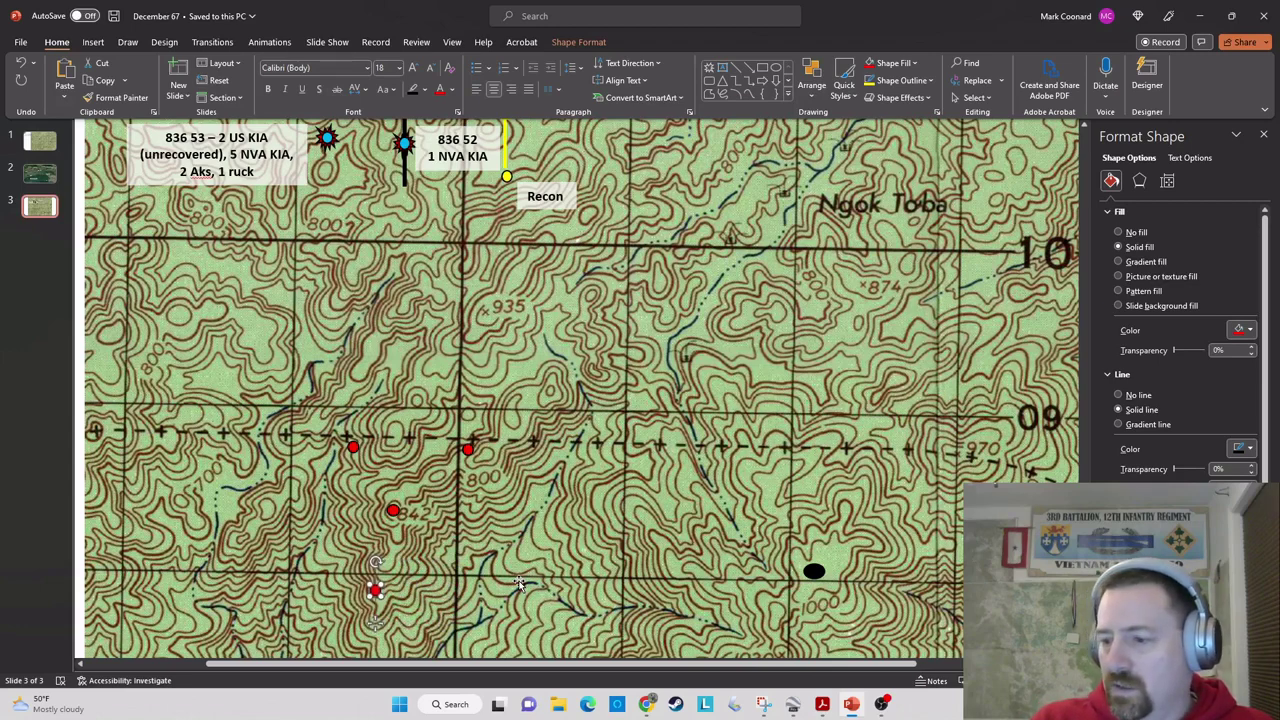
{"action": "key", "text": "Up"}
{"action": "key", "text": "Up"}
{"action": "key", "text": "Up"}
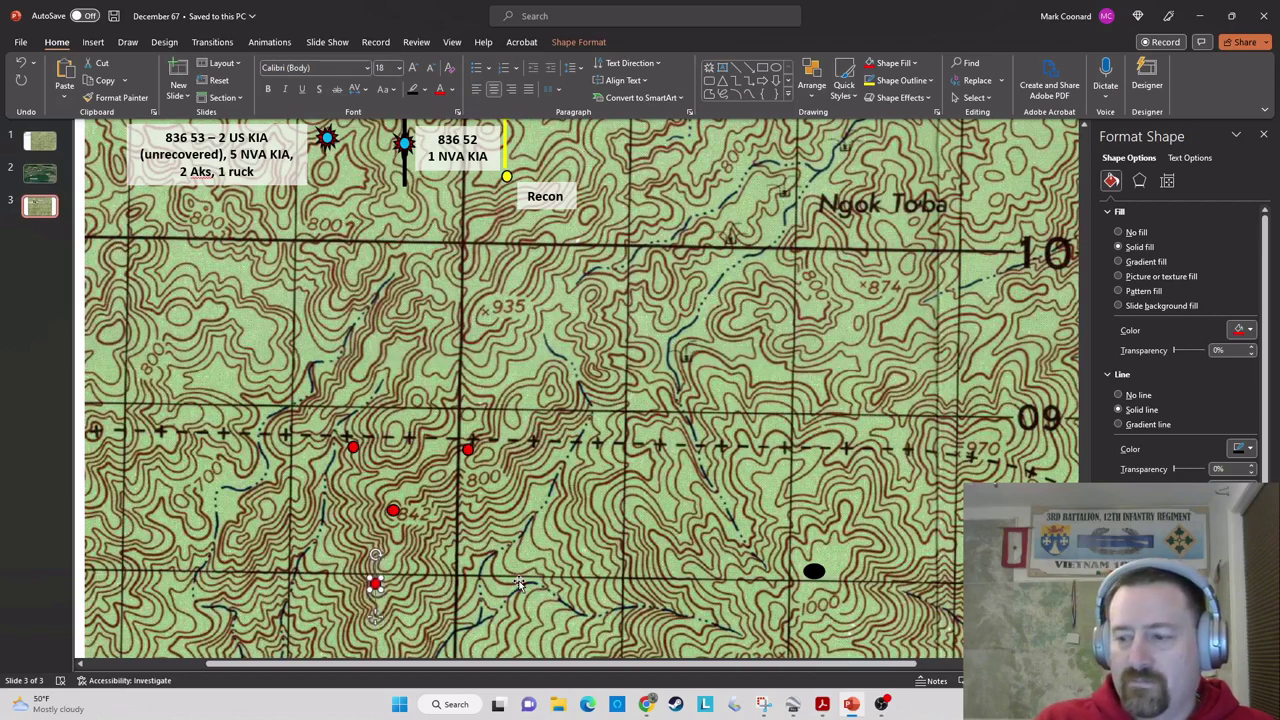
- Delete the leftover red dot on the dashed boundary line west of grid line 80
{"action": "left_click", "coordinate": [335, 433]}
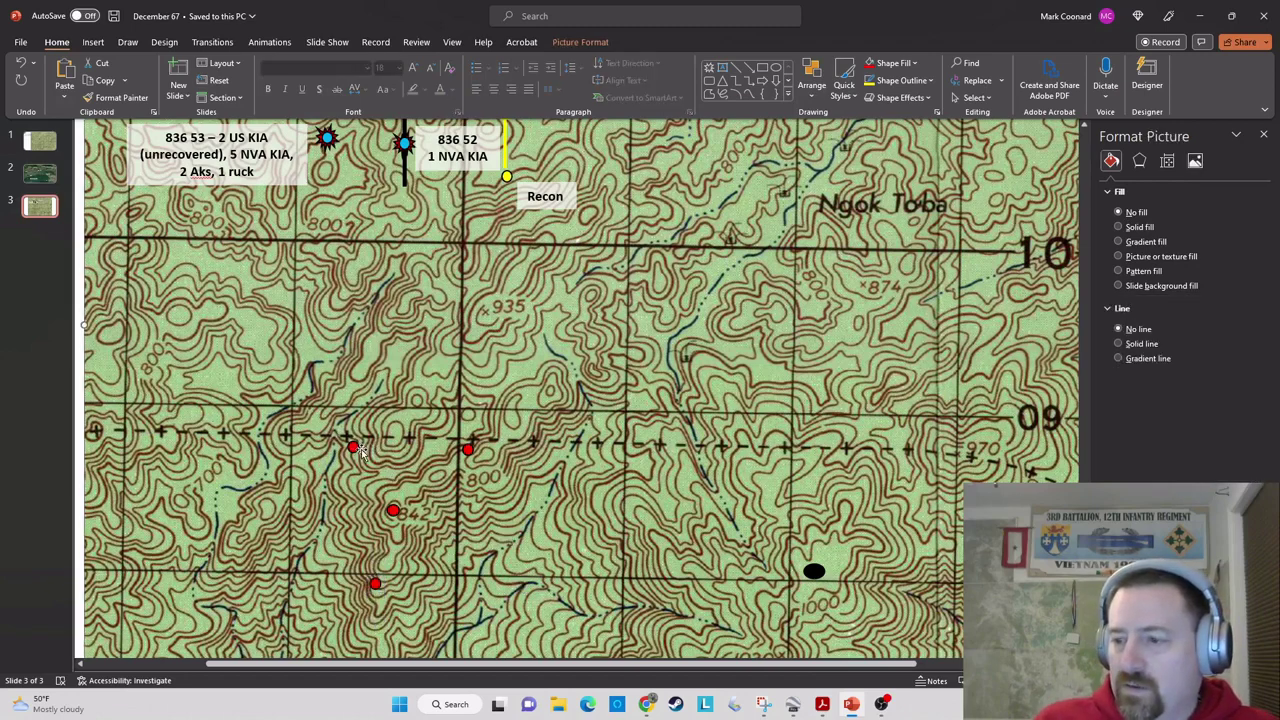
{"action": "left_click", "coordinate": [355, 447]}
{"action": "key", "text": "Delete"}
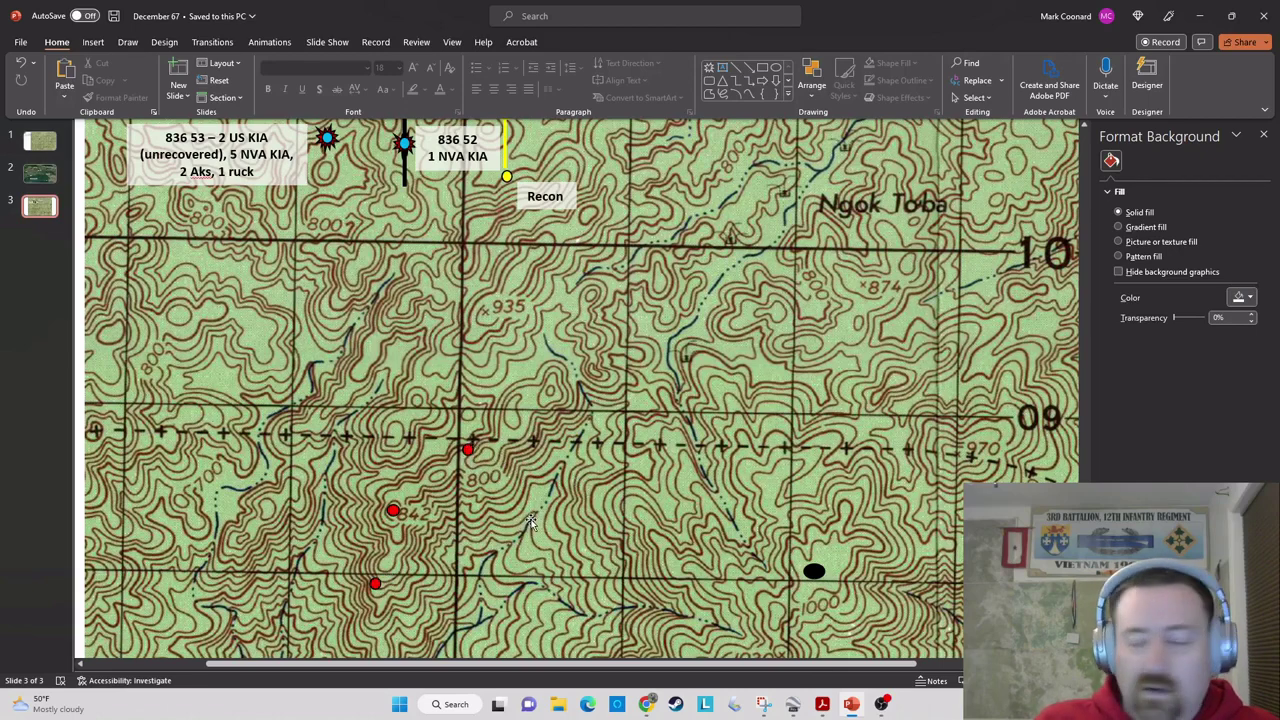
- Duplicate the red dot at 801087 and fill the copy white
{"action": "left_click", "coordinate": [468, 450]}
{"action": "key", "text": "ctrl+d"}
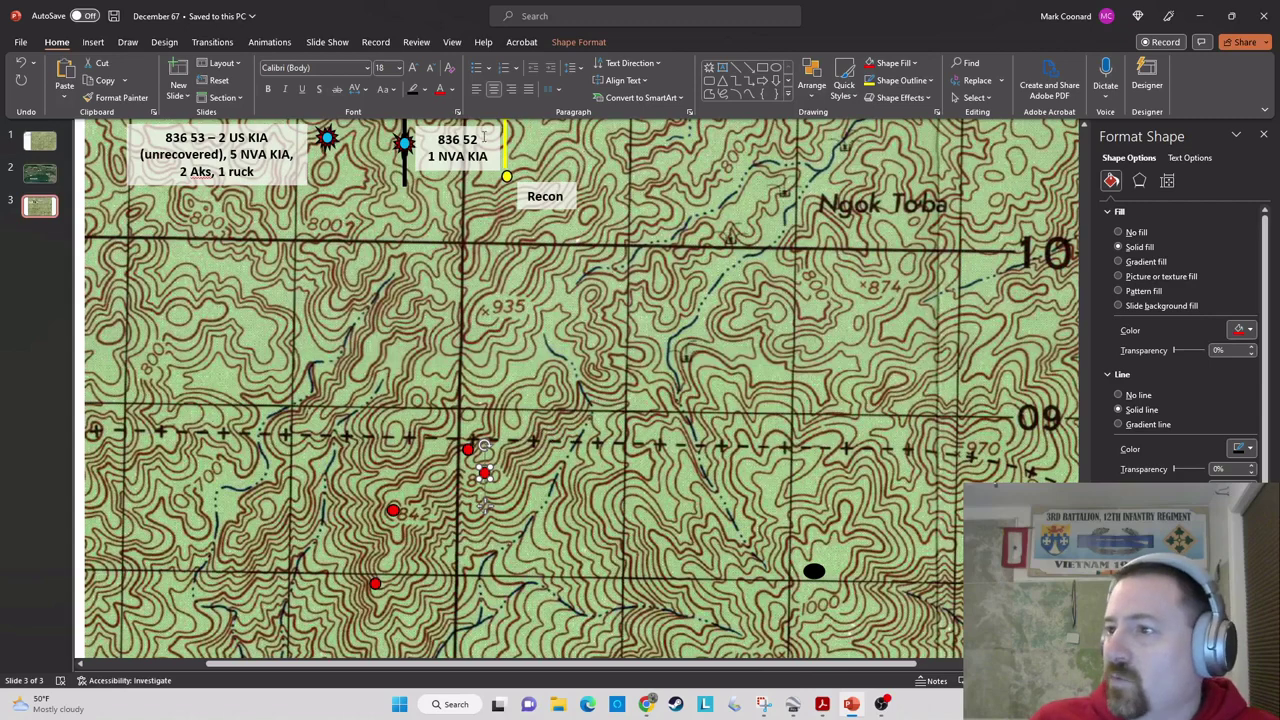
{"action": "left_click", "coordinate": [453, 90]}
{"action": "left_click", "coordinate": [453, 90]}
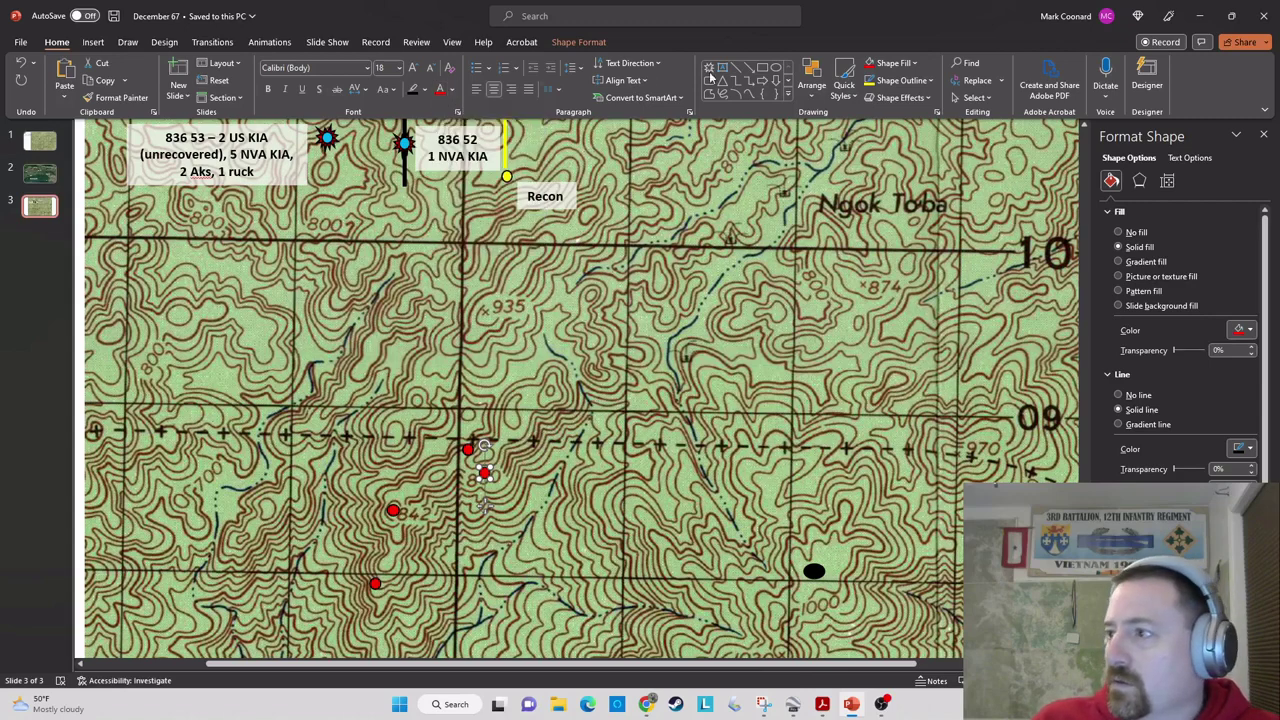
{"action": "left_click", "coordinate": [912, 63]}
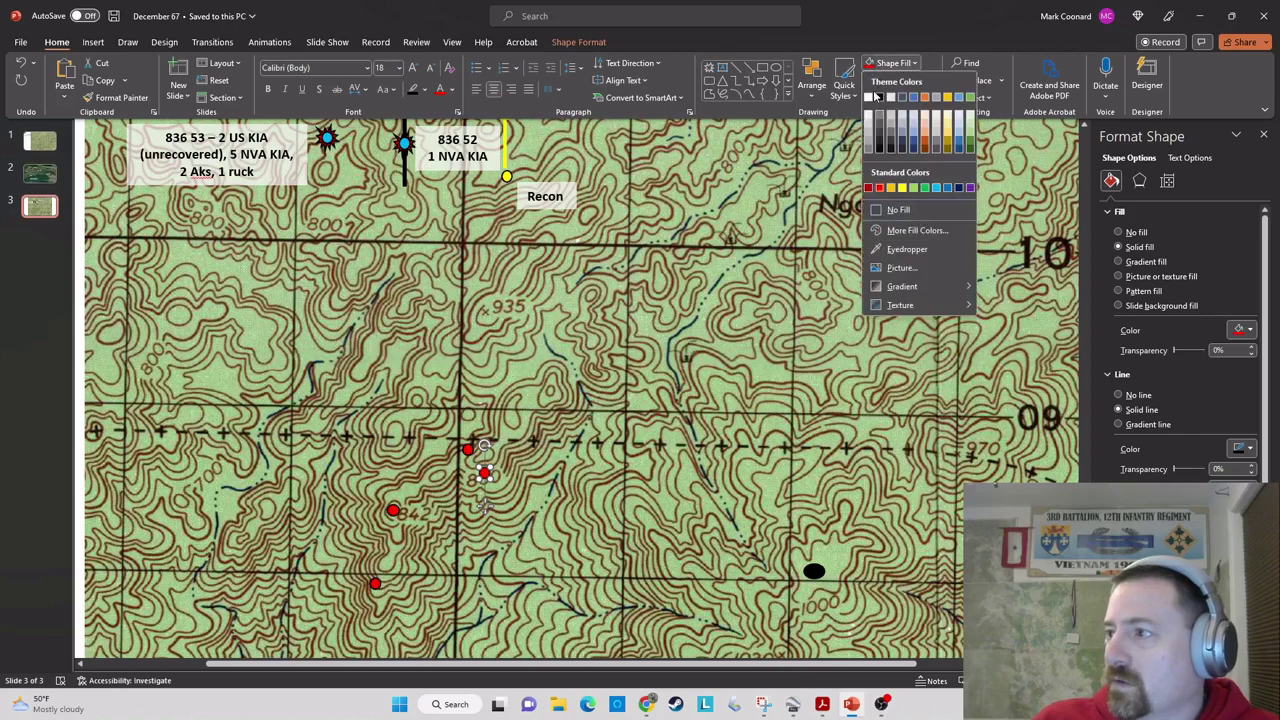
{"action": "left_click", "coordinate": [872, 96]}
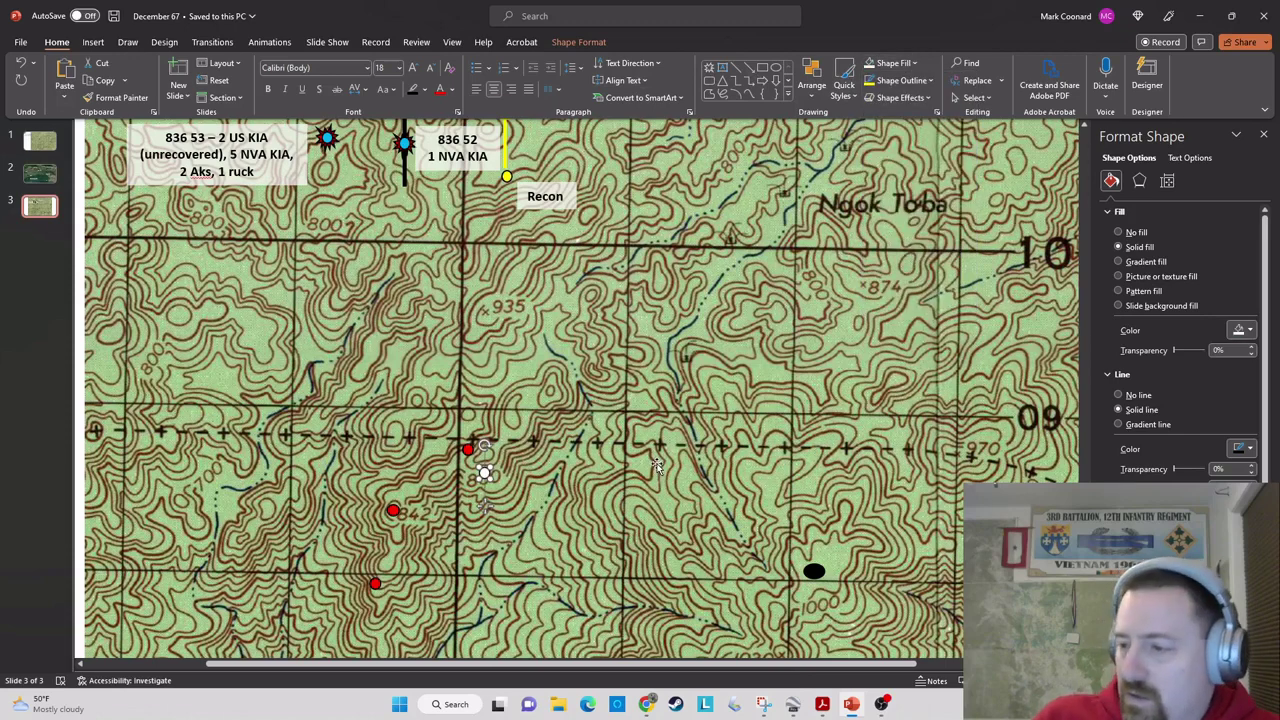
- Place the white dot at 826's ambush position 821074, southwest of the black oval
{"action": "left_click_drag", "start_coordinate": [486, 505], "coordinate": [866, 530]}
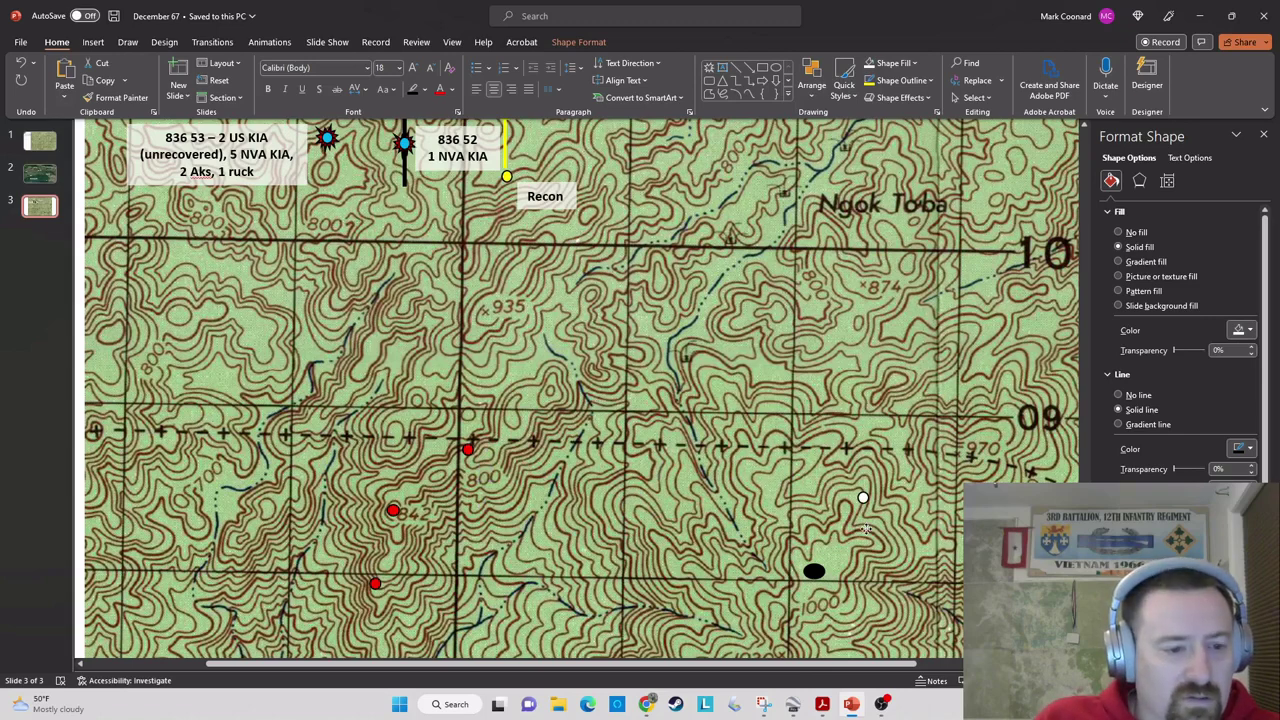
{"action": "mouse_move", "coordinate": [866, 528]}
{"action": "left_mouse_down"}
{"action": "mouse_move", "coordinate": [815, 636]}
{"action": "mouse_move", "coordinate": [790, 645]}
{"action": "mouse_move", "coordinate": [722, 620]}
{"action": "mouse_move", "coordinate": [597, 618]}
{"action": "mouse_move", "coordinate": [795, 617]}
{"action": "left_mouse_up"}
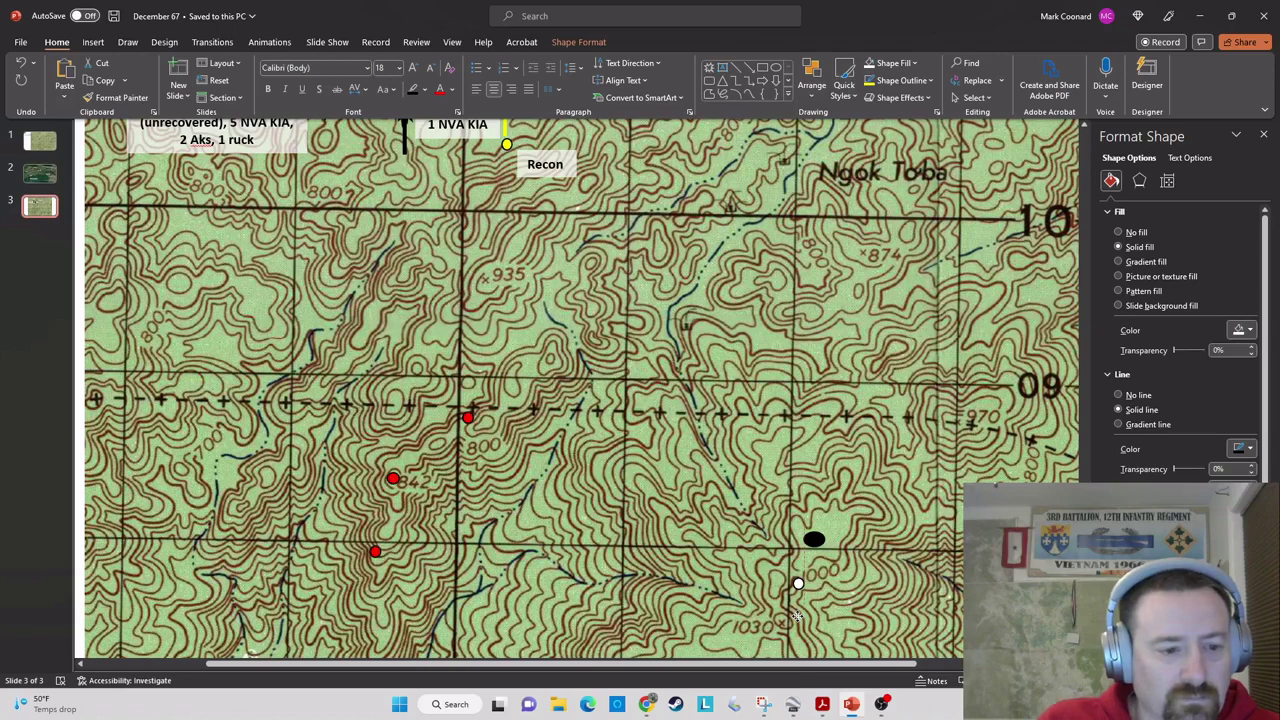
{"action": "mouse_move", "coordinate": [795, 617]}
{"action": "left_mouse_down"}
{"action": "mouse_move", "coordinate": [798, 646]}
{"action": "mouse_move", "coordinate": [793, 634]}
{"action": "left_mouse_up"}
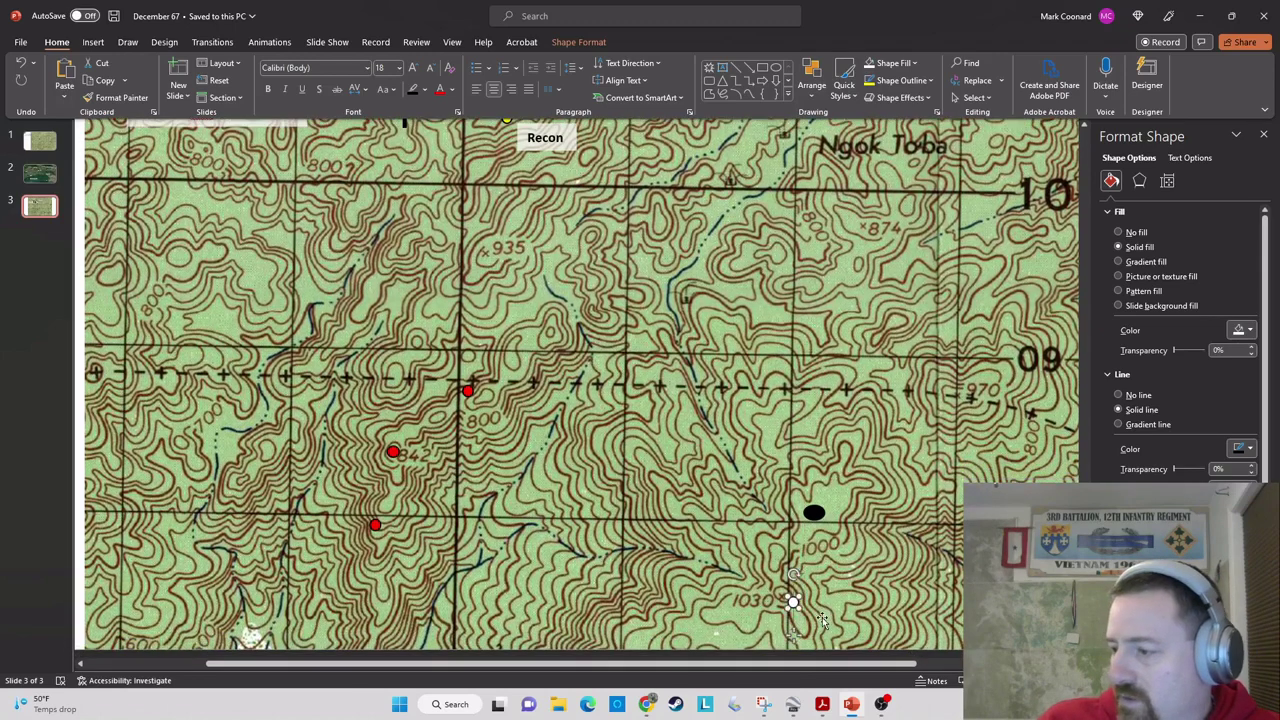
{"action": "key", "text": "Down"}
{"action": "key", "text": "Down"}
{"action": "key", "text": "Down"}
{"action": "key", "text": "Right"}
{"action": "key", "text": "Right"}
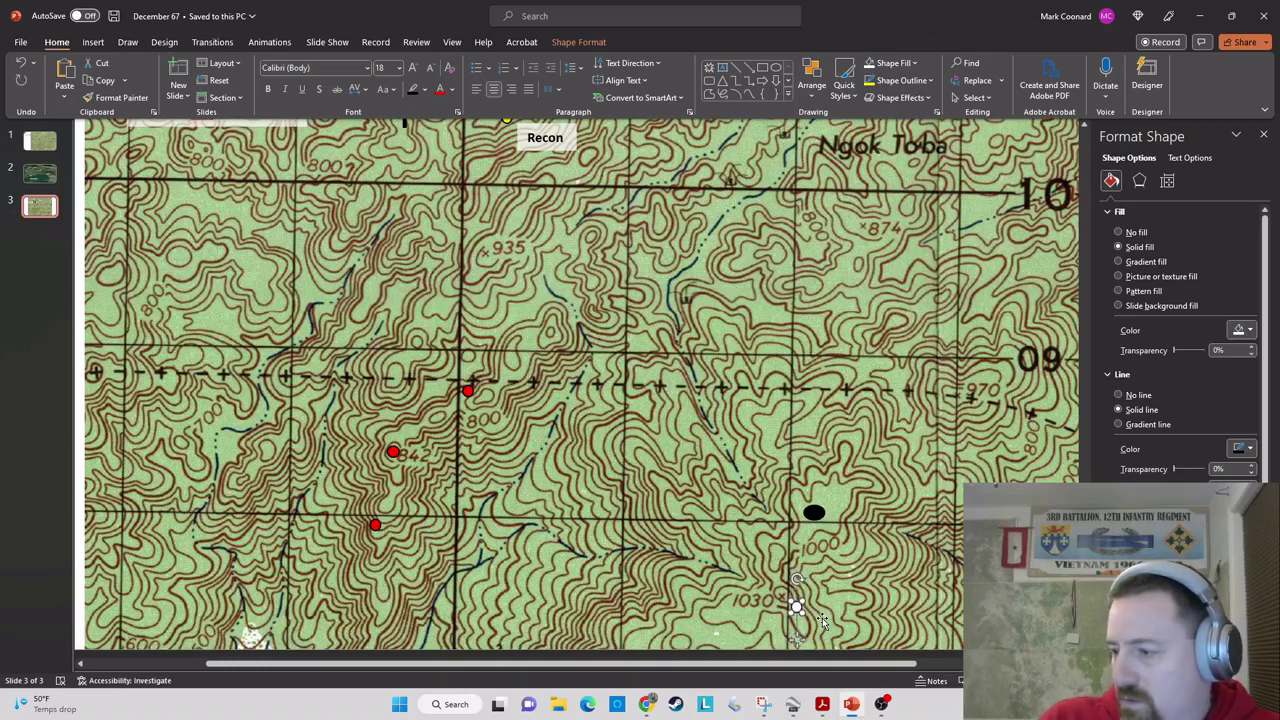
{"action": "key", "text": "Down"}
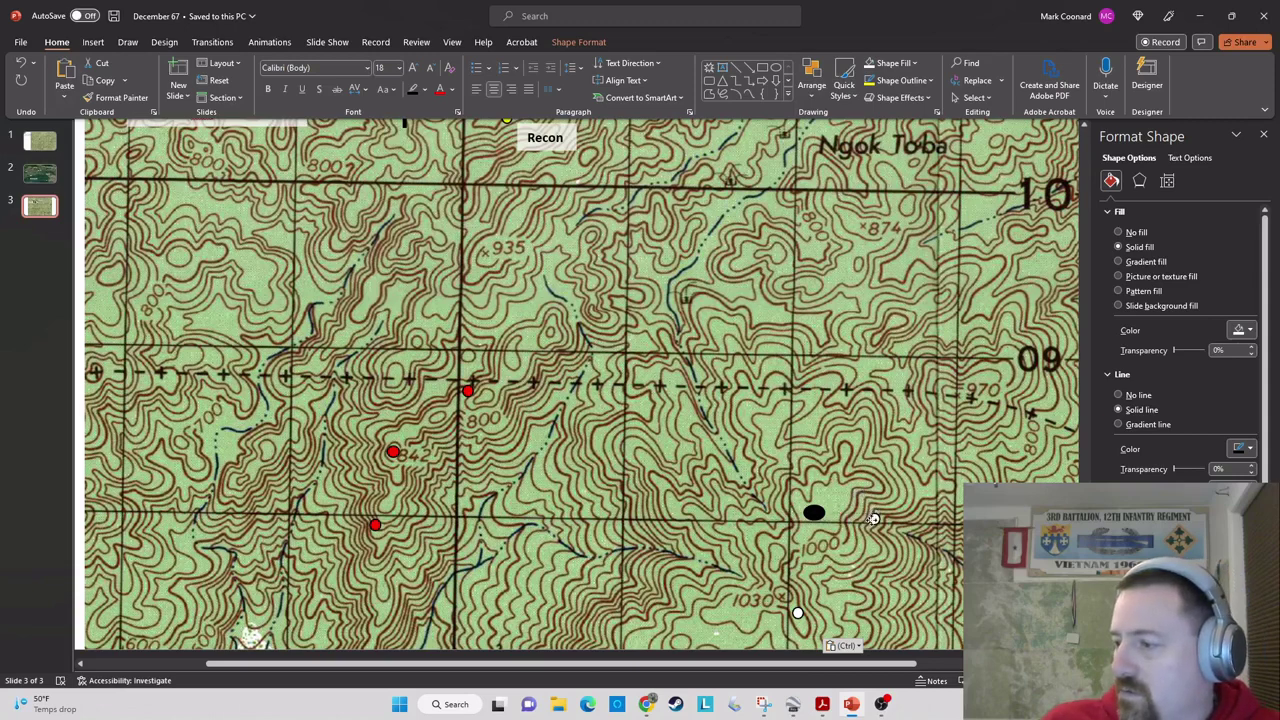
- Paste a second white dot and place it at 826's ambush position 817080, west of the black oval
{"action": "left_click", "coordinate": [753, 525]}
{"action": "left_click_drag", "start_coordinate": [753, 525], "coordinate": [753, 523]}
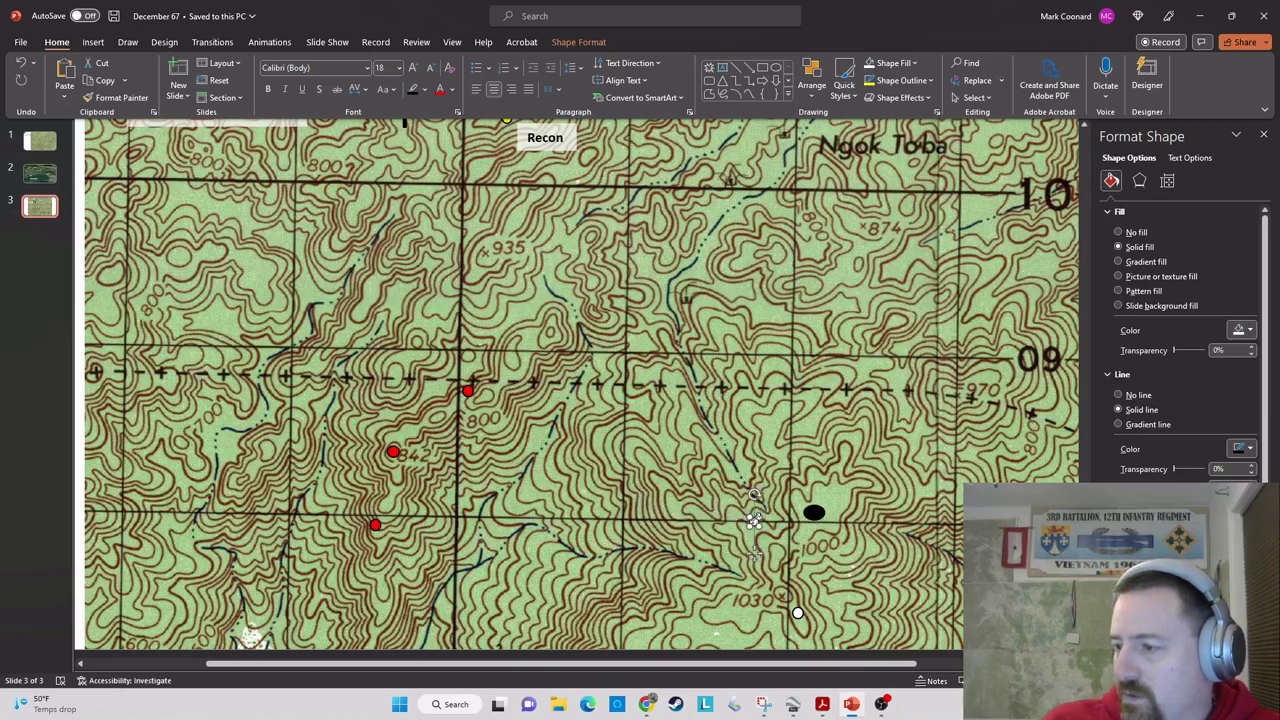
{"action": "left_click_drag", "start_coordinate": [754, 555], "coordinate": [743, 555]}
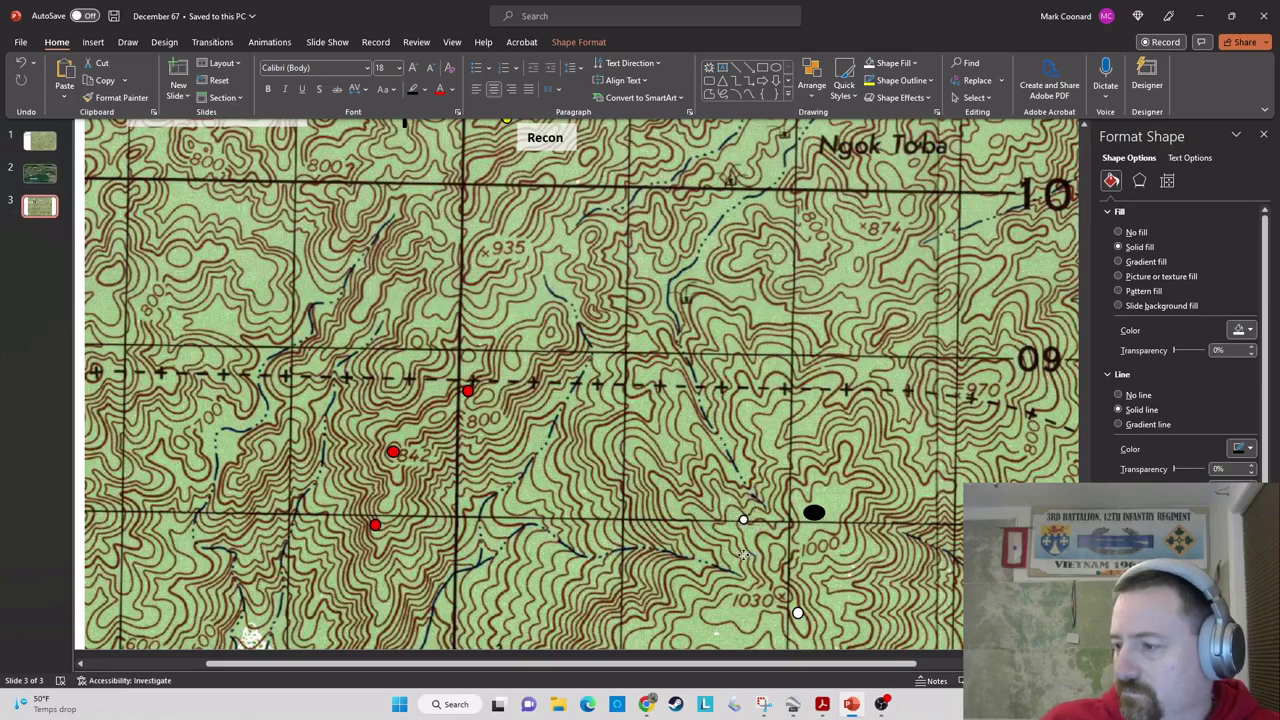
{"action": "left_click", "coordinate": [801, 547]}
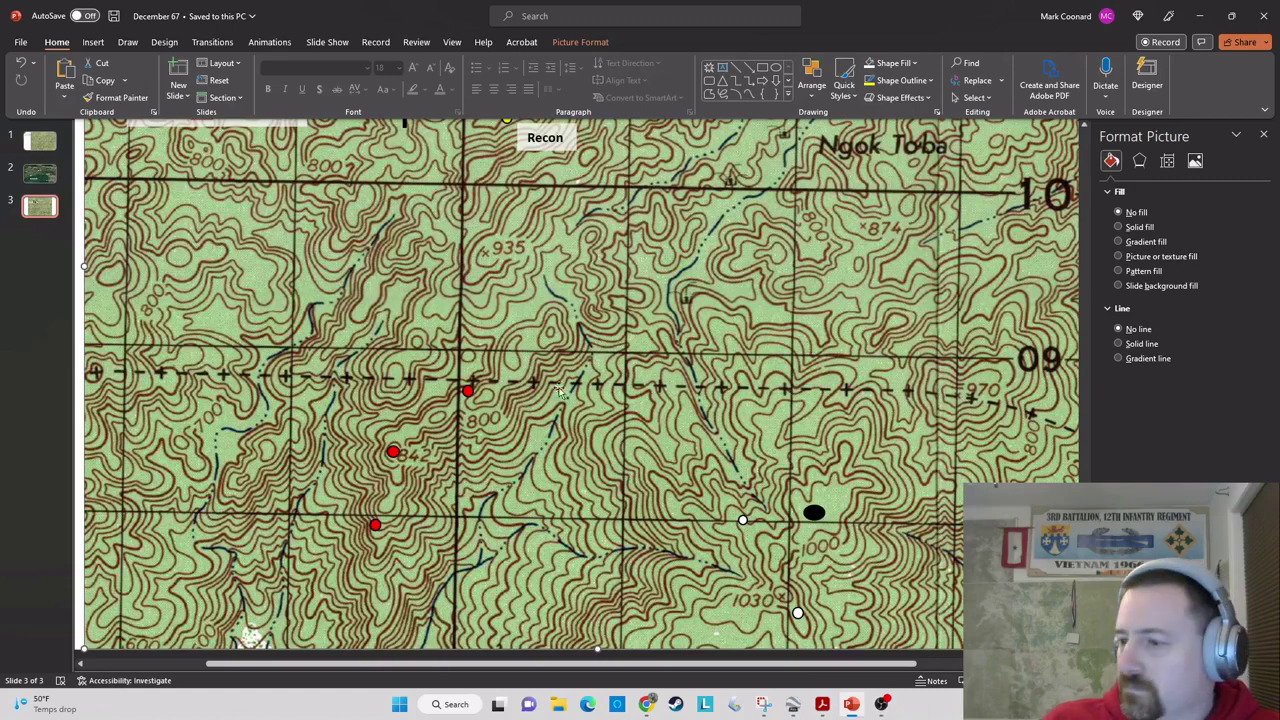
- Copy the blue dot below the C Co CP label and place the copy at 836's ambush position 799108
{"action": "scroll", "coordinate": [434, 326], "scroll_direction": "up", "scroll_amount": 5}
{"action": "scroll", "coordinate": [434, 326], "scroll_direction": "up", "scroll_amount": 3}
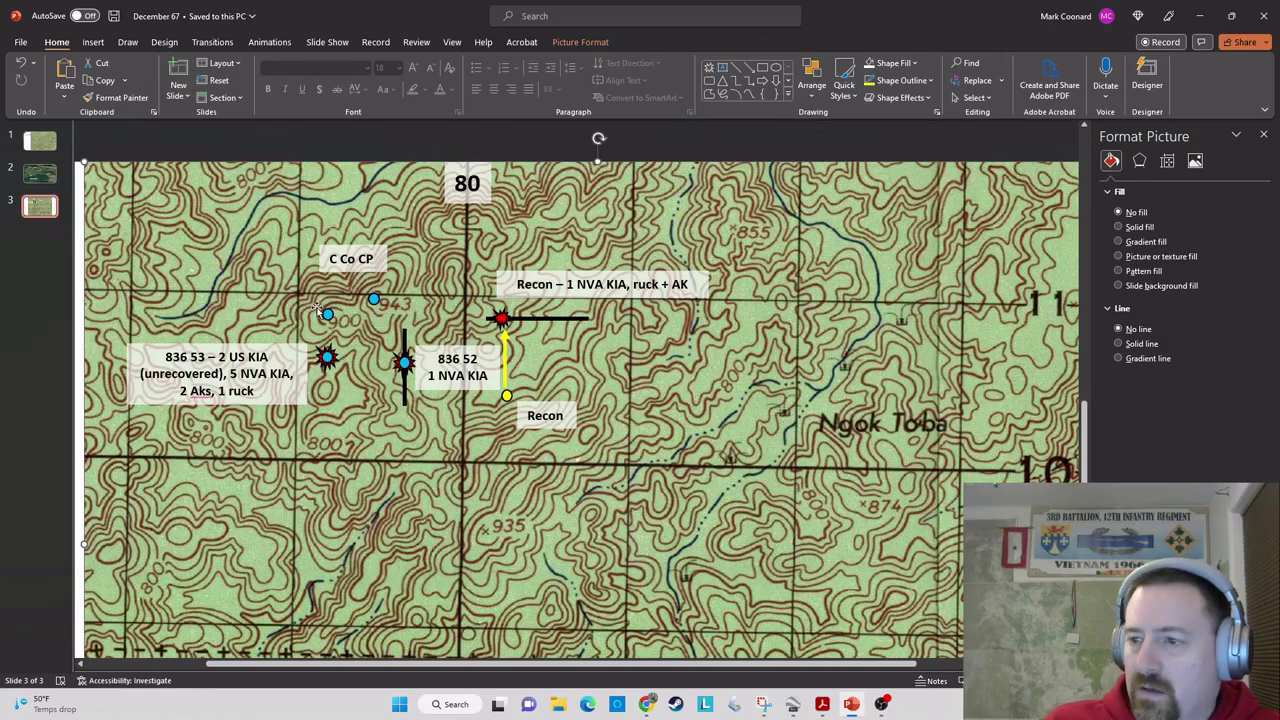
{"action": "left_click", "coordinate": [328, 314]}
{"action": "scroll", "coordinate": [327, 313], "scroll_direction": "down", "scroll_amount": 1}
{"action": "left_click", "coordinate": [327, 313]}
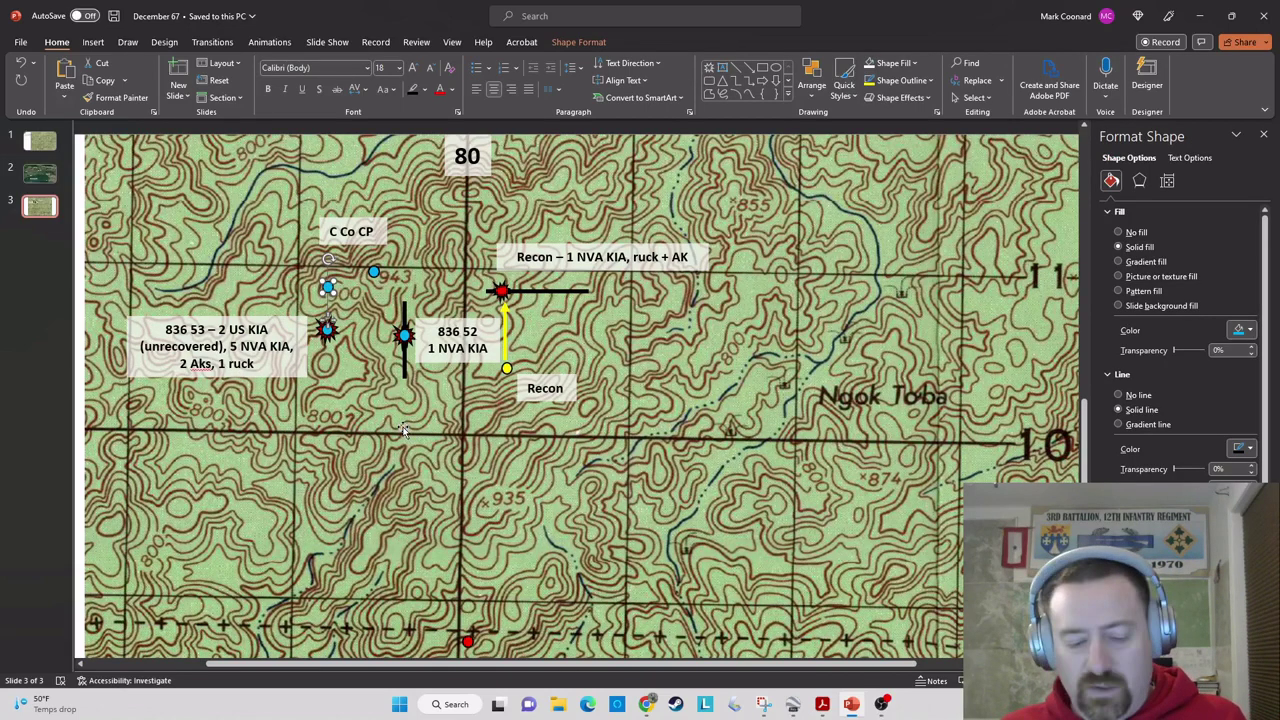
{"action": "key", "text": "ctrl+v"}
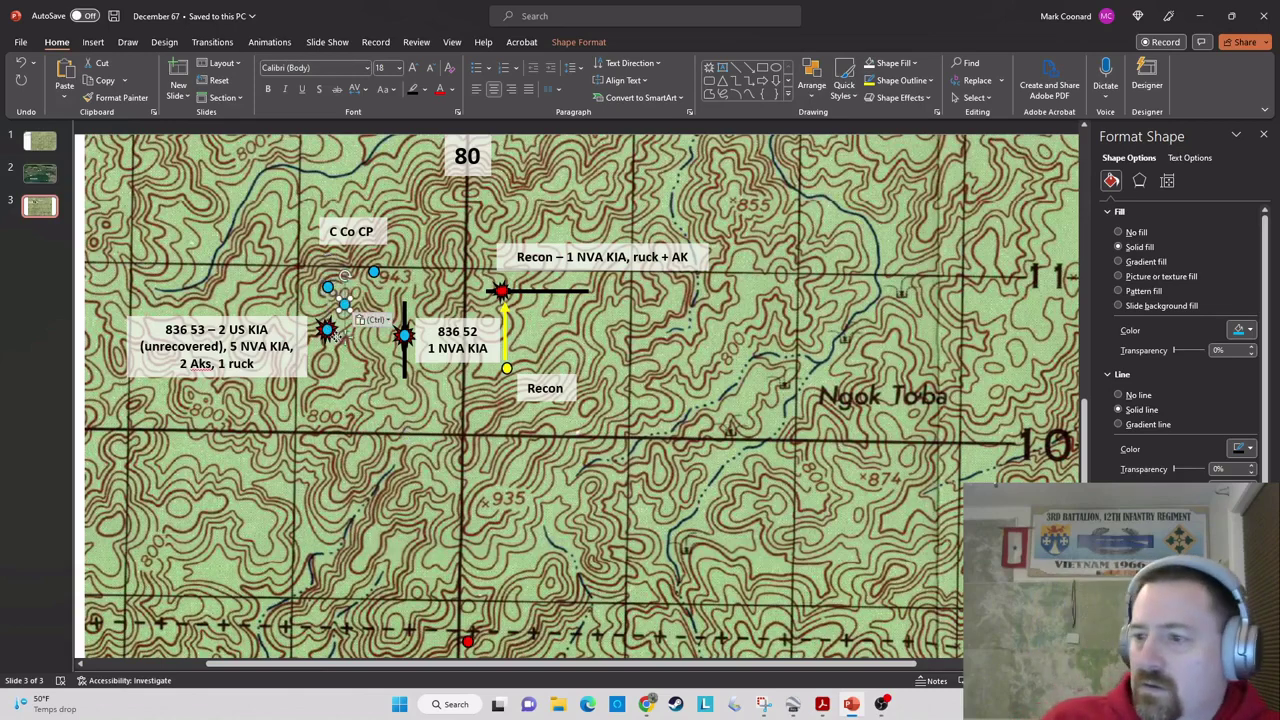
{"action": "left_click_drag", "start_coordinate": [344, 305], "coordinate": [458, 320]}
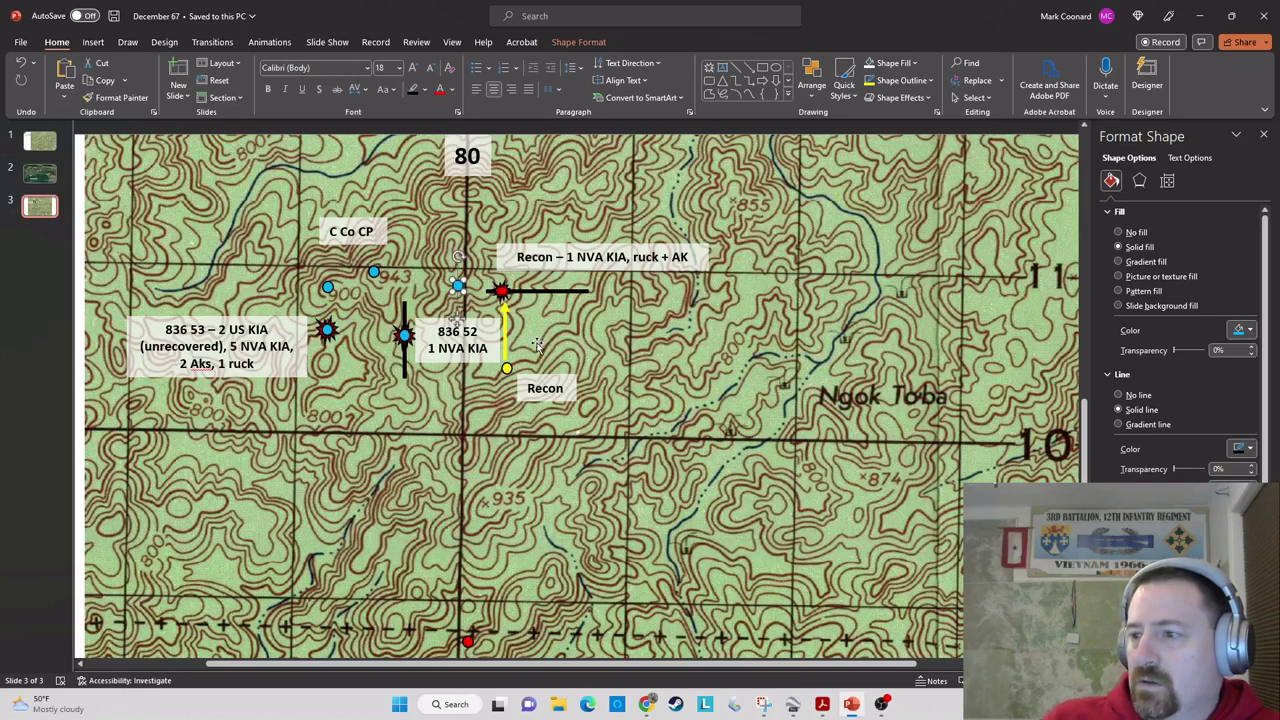
- Paste another blue dot and place it at 836's second ambush position 802108, beside the Recon contact burst
{"action": "key", "text": "ctrl+v"}
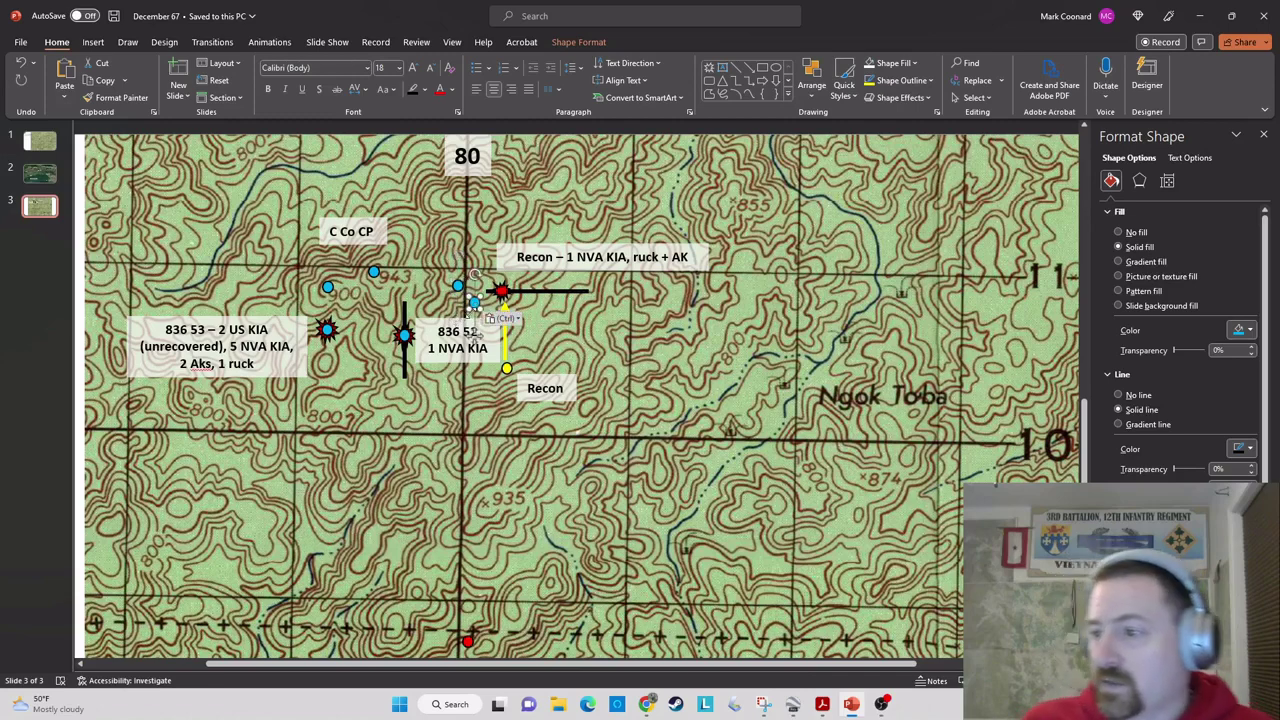
{"action": "left_click_drag", "start_coordinate": [477, 337], "coordinate": [487, 333]}
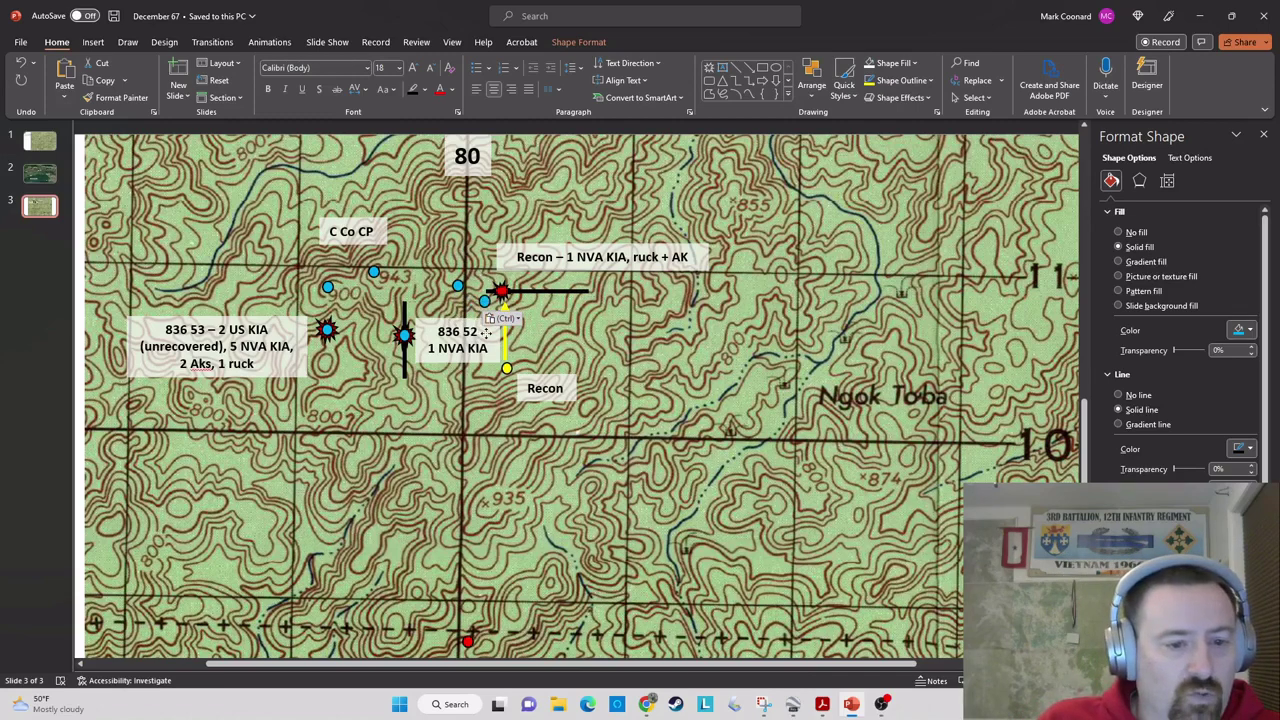
{"action": "left_click_drag", "start_coordinate": [487, 333], "coordinate": [485, 321]}
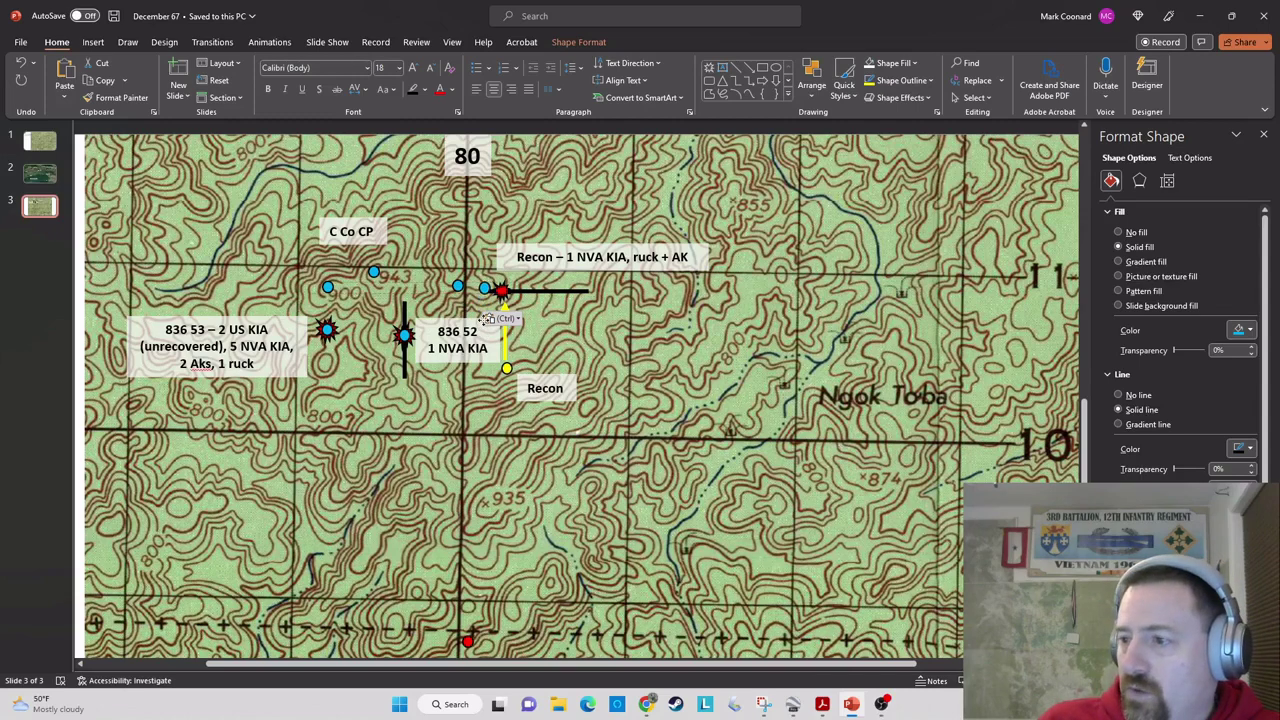
- Place a copy of the Recon label beside the black oval near grid line 08
{"action": "left_click", "coordinate": [487, 318]}
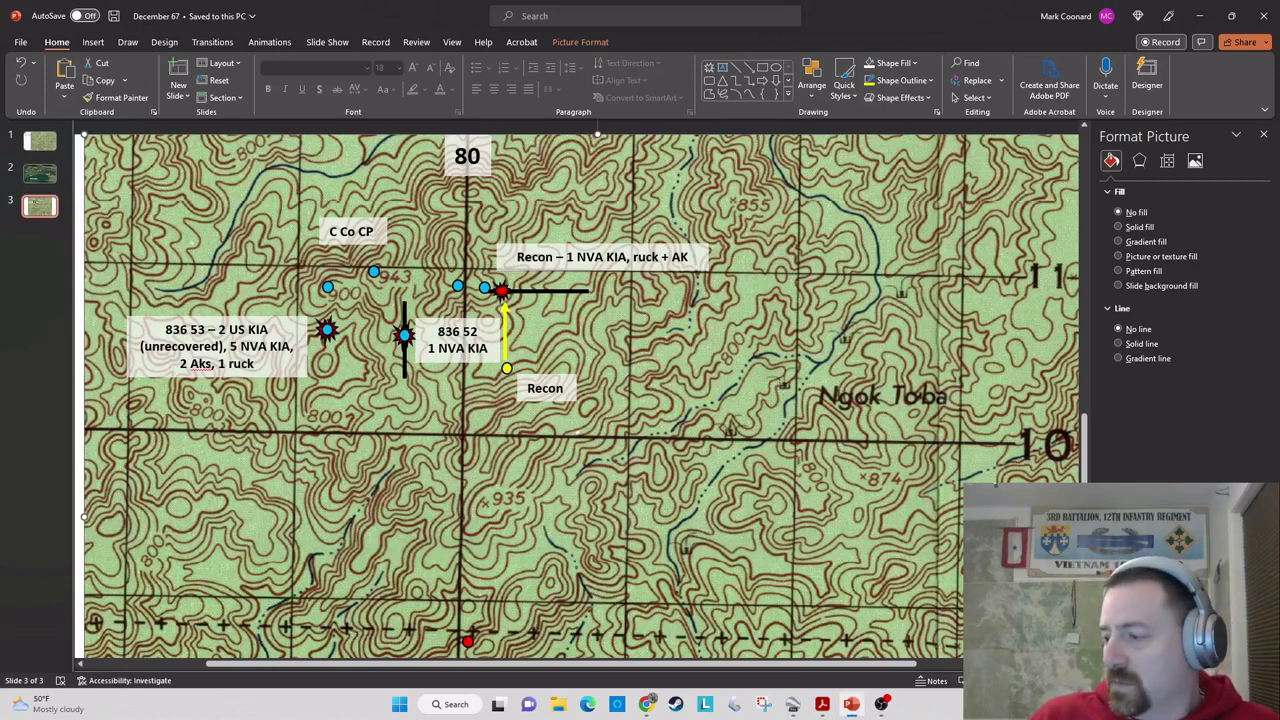
{"action": "scroll", "coordinate": [580, 390], "scroll_direction": "down", "scroll_amount": 2}
{"action": "scroll", "coordinate": [580, 390], "scroll_direction": "up", "scroll_amount": 1}
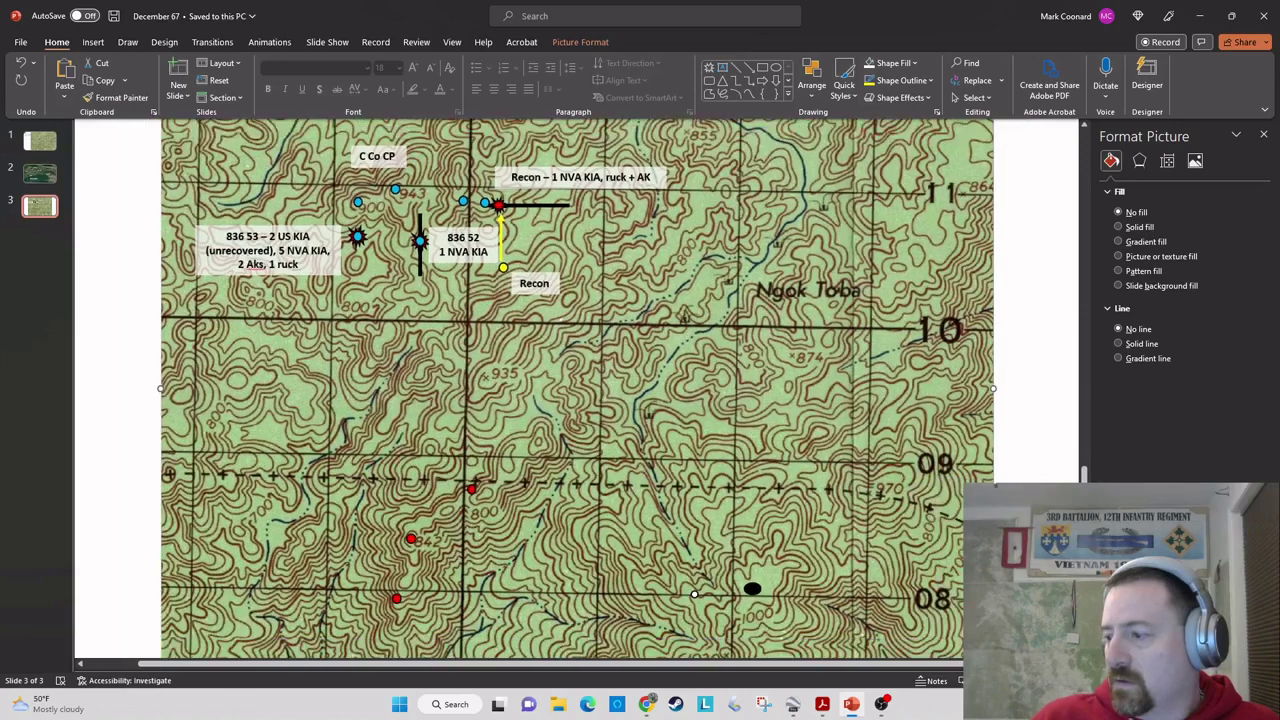
{"action": "scroll", "coordinate": [580, 390], "scroll_direction": "down", "scroll_amount": 1}
{"action": "scroll", "coordinate": [580, 390], "scroll_direction": "down", "scroll_amount": 1}
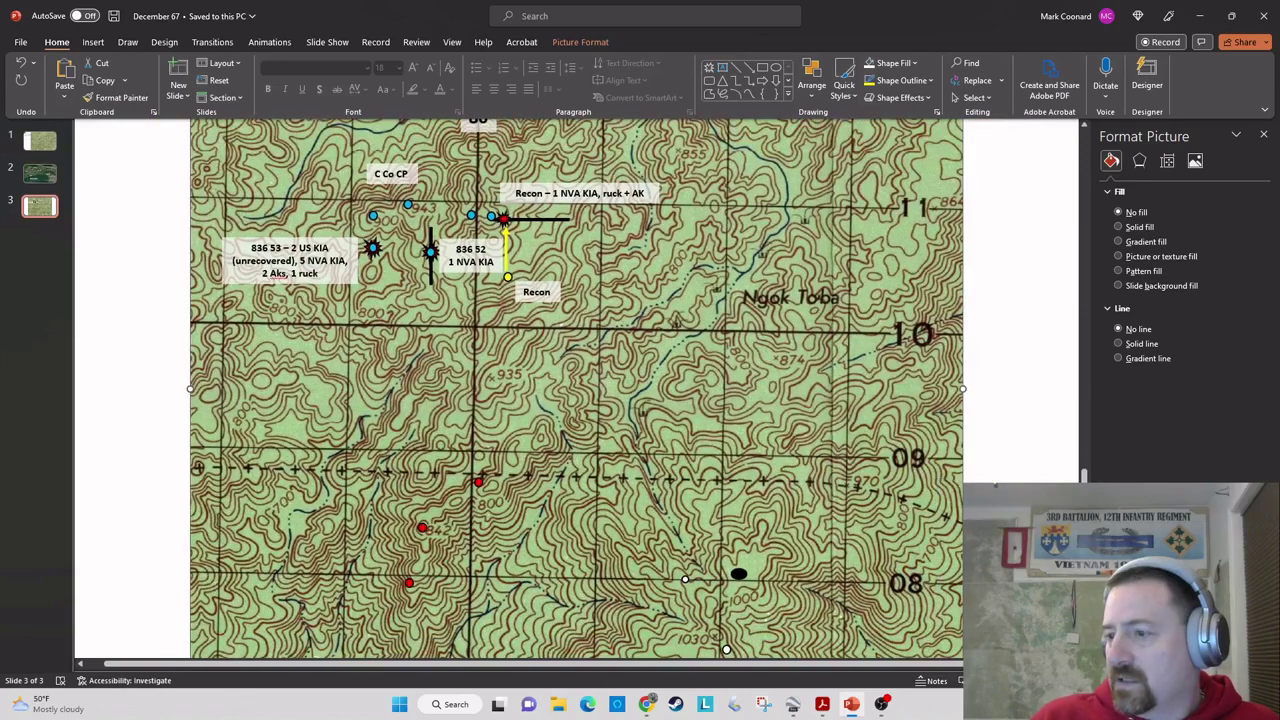
{"action": "left_click", "coordinate": [549, 298]}
{"action": "left_click_drag", "start_coordinate": [553, 303], "coordinate": [778, 557]}
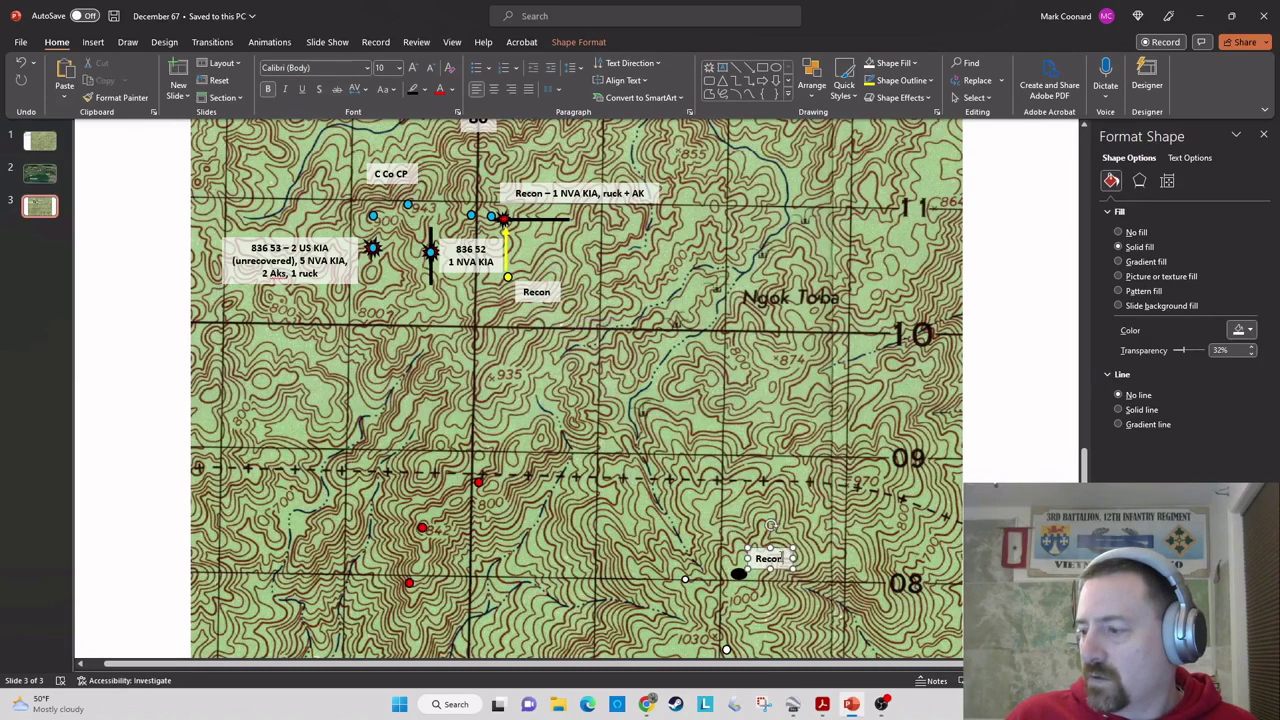
- Change the copied label's text to "Bn FSB, B Co, B-6/29 FA" and widen its box to fit one line
{"action": "double_click", "coordinate": [768, 560]}
{"action": "type", "text": "B"}
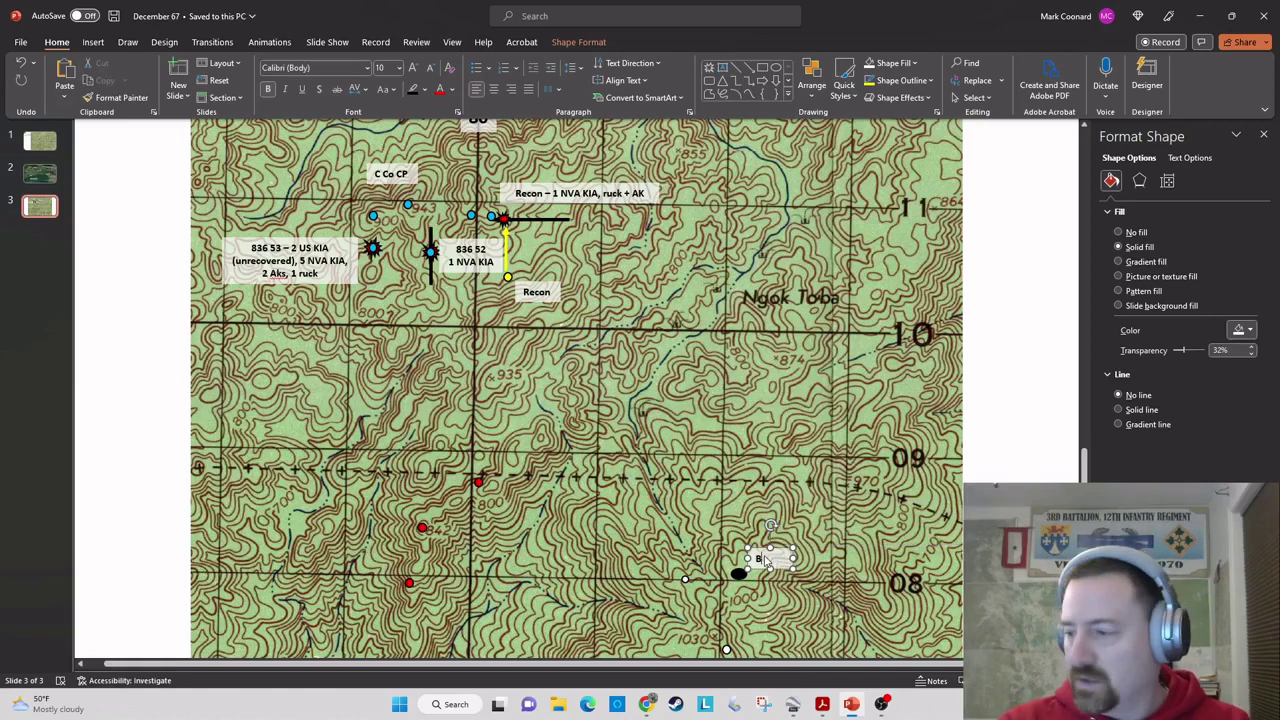
{"action": "type", "text": "n FSB"}
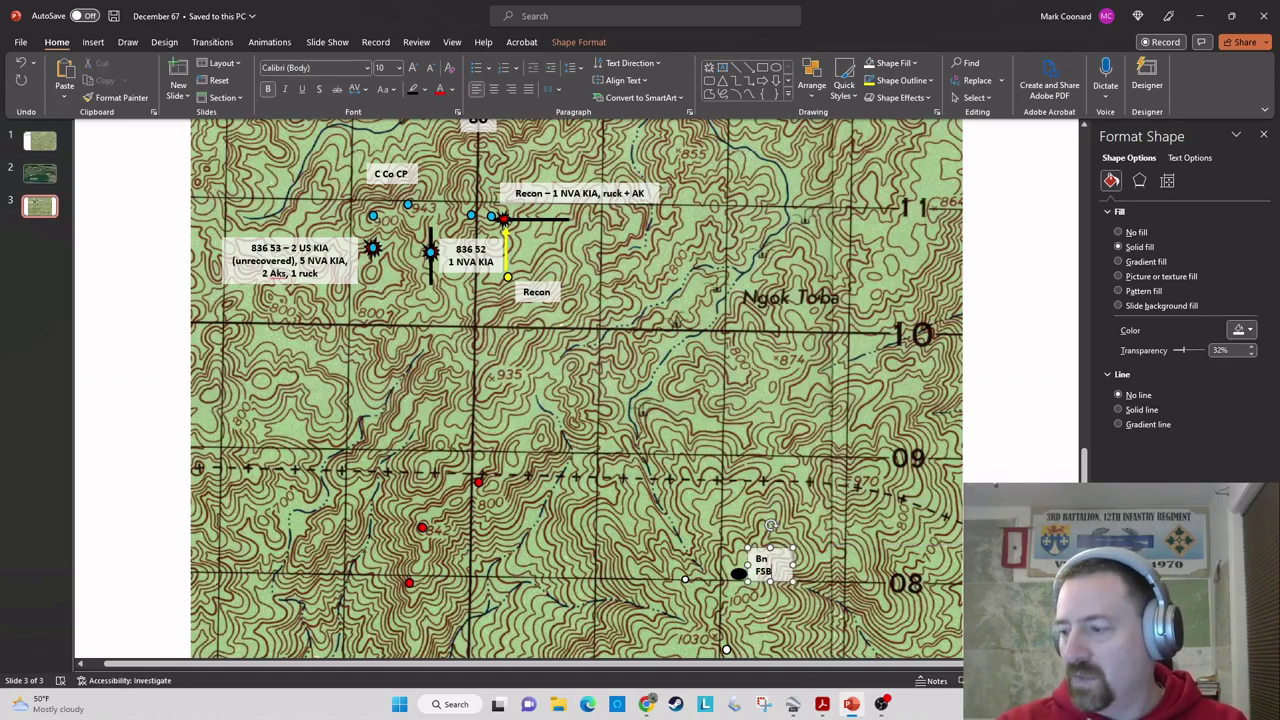
{"action": "type", "text": ", B Co, B"}
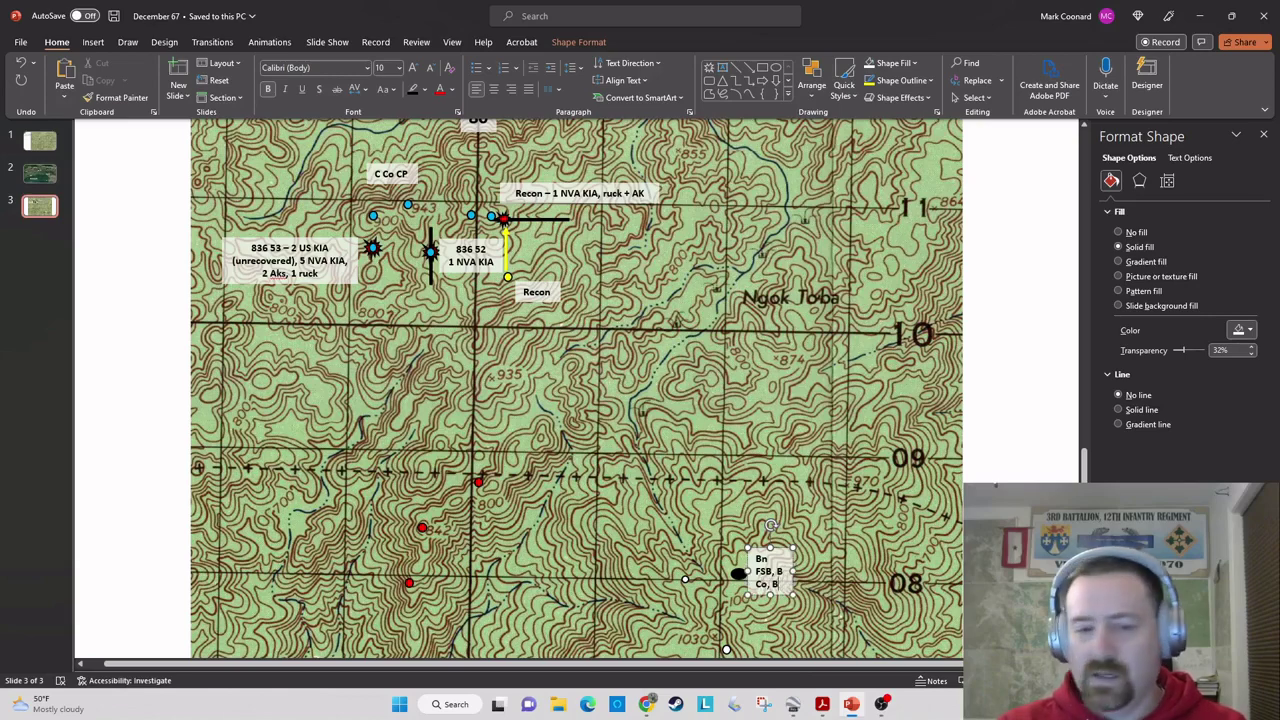
{"action": "type", "text": "-6"}
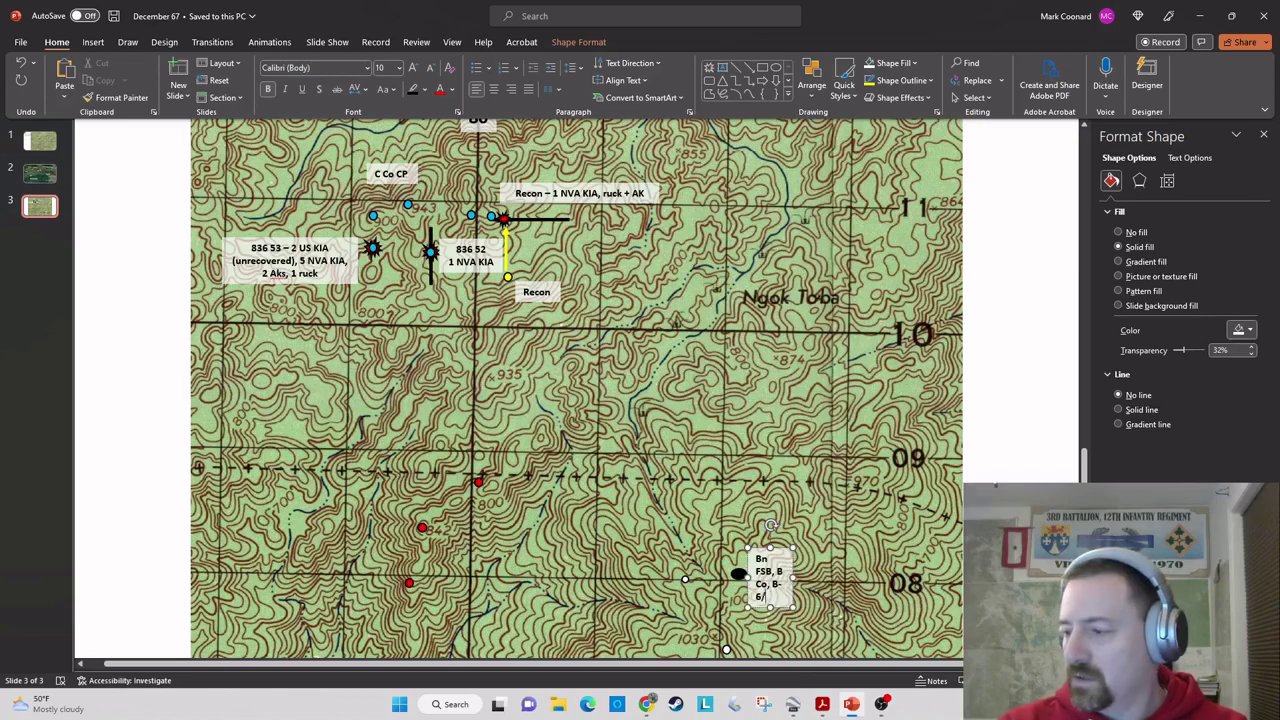
{"action": "type", "text": "/29 FA"}
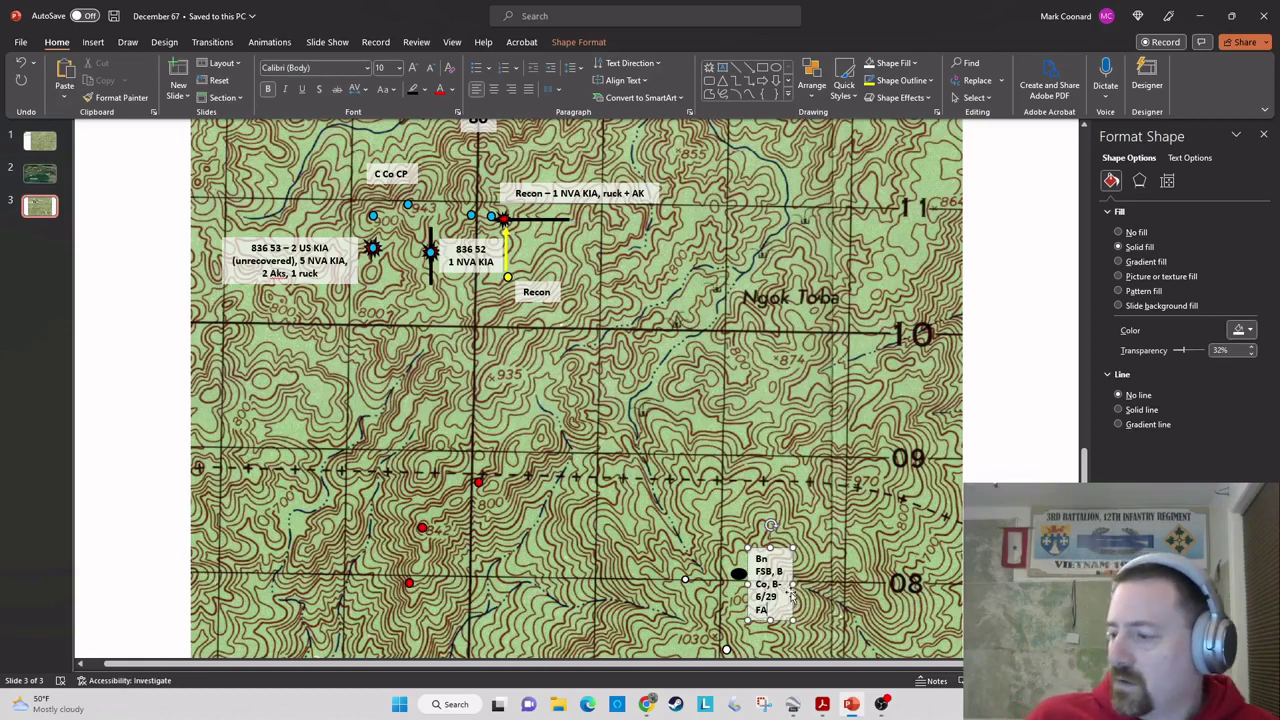
{"action": "left_click_drag", "start_coordinate": [795, 584], "coordinate": [876, 584]}
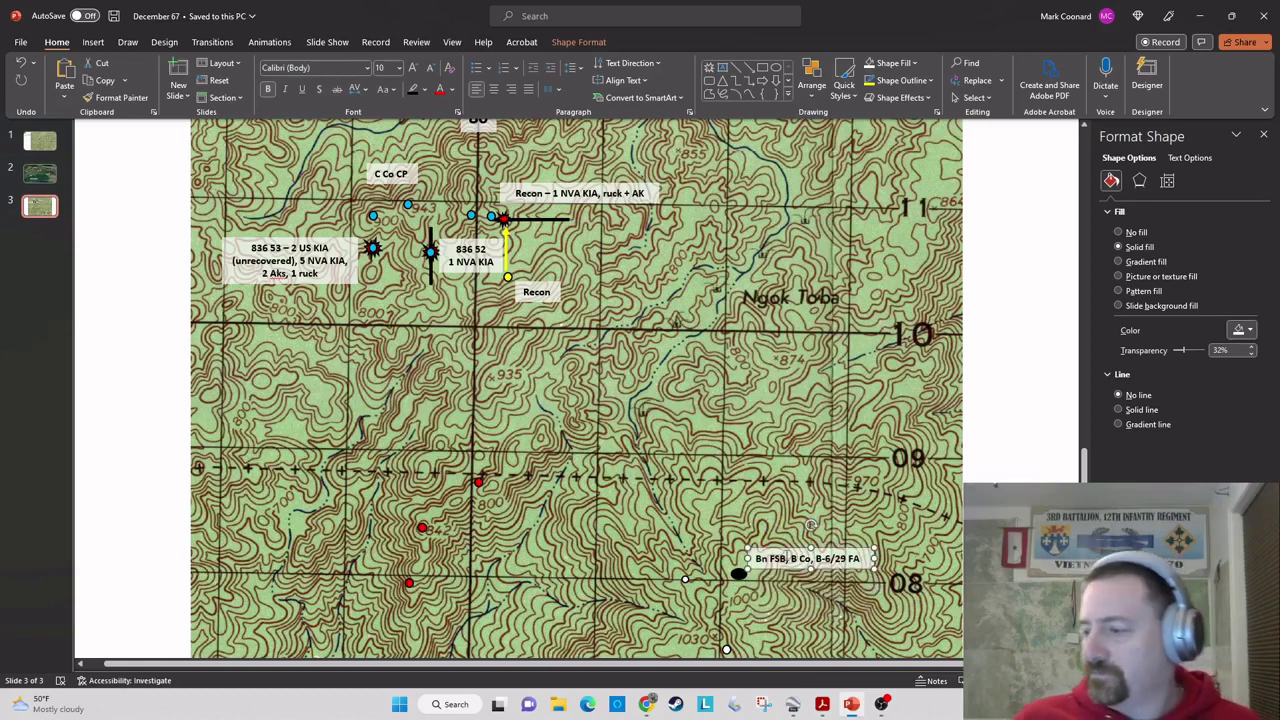
- Duplicate the Bn FSB label near the lower white dot, change it to "AP", narrow its box and center the text
{"action": "key", "text": "ctrl+d"}
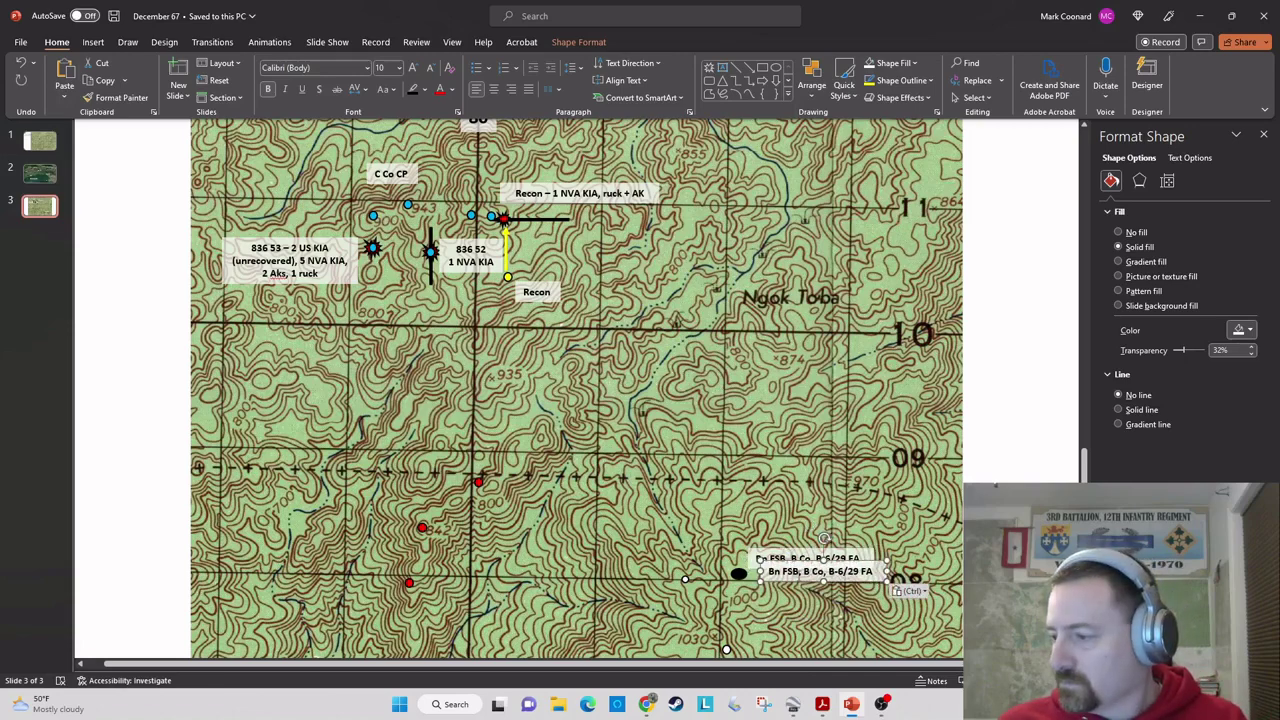
{"action": "left_click_drag", "start_coordinate": [800, 578], "coordinate": [771, 631]}
{"action": "type", "text": "3d"}
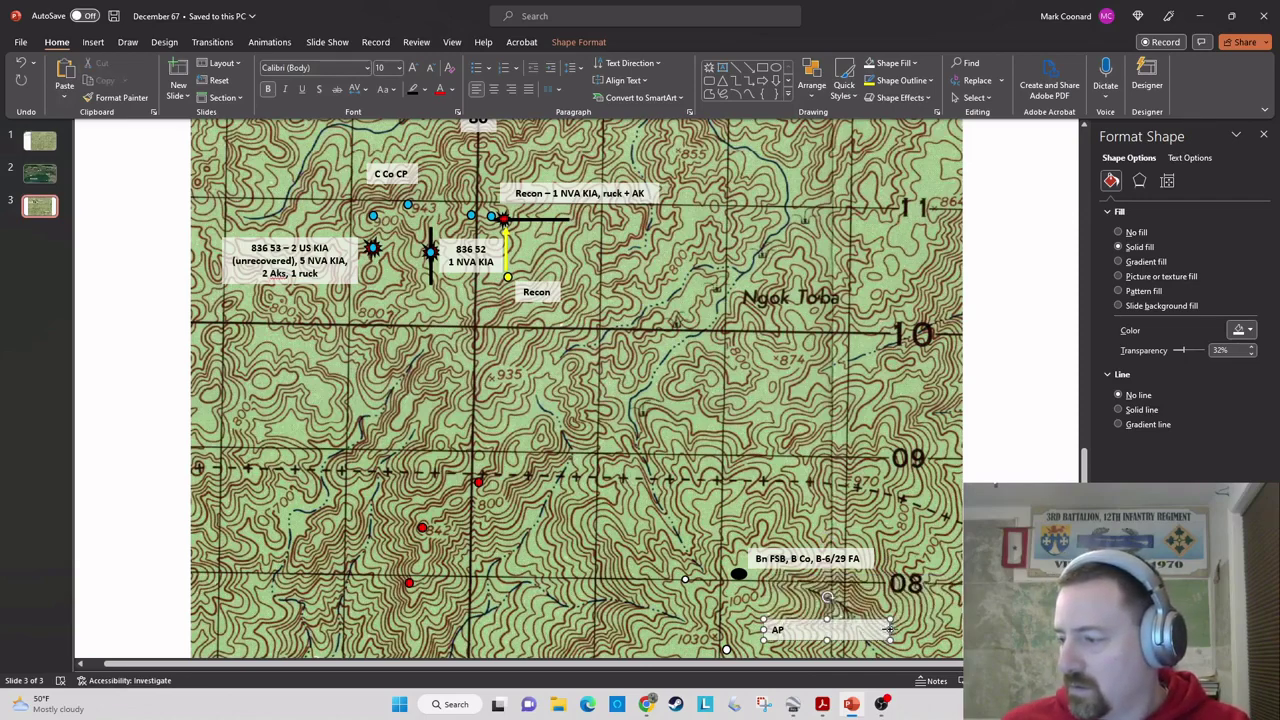
{"action": "left_click_drag", "start_coordinate": [889, 630], "coordinate": [800, 628]}
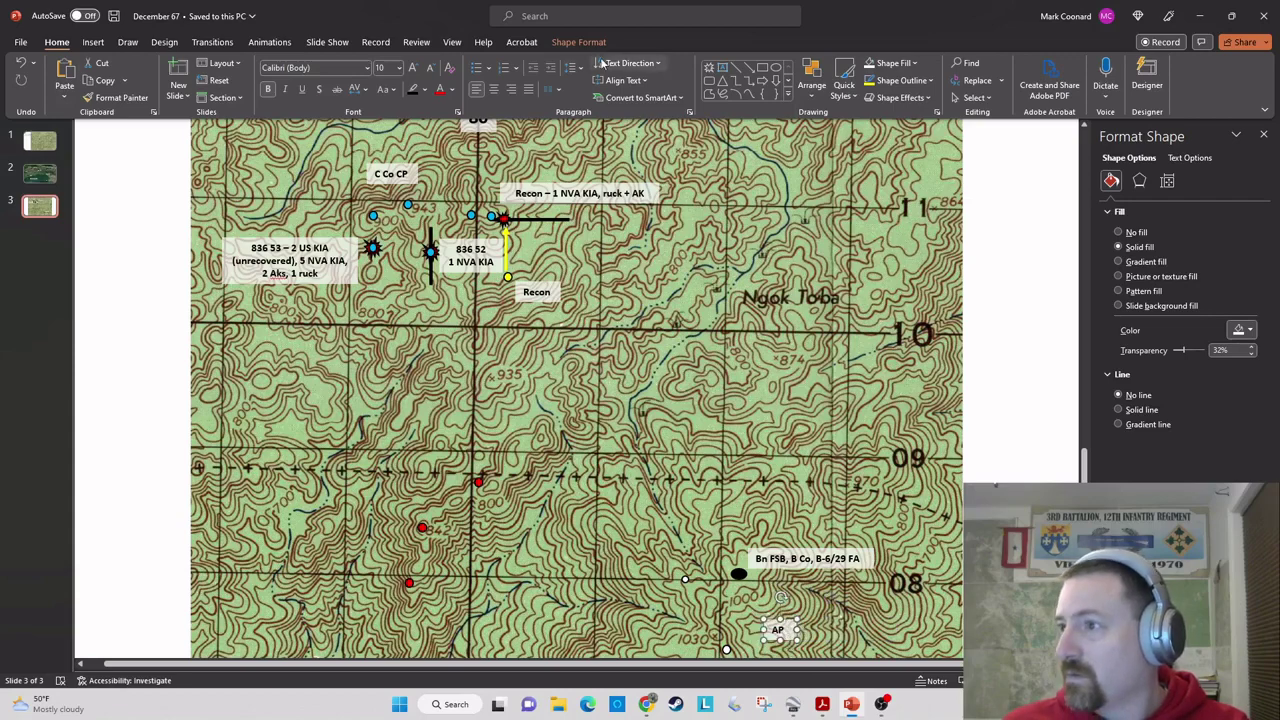
{"action": "left_click", "coordinate": [493, 89]}
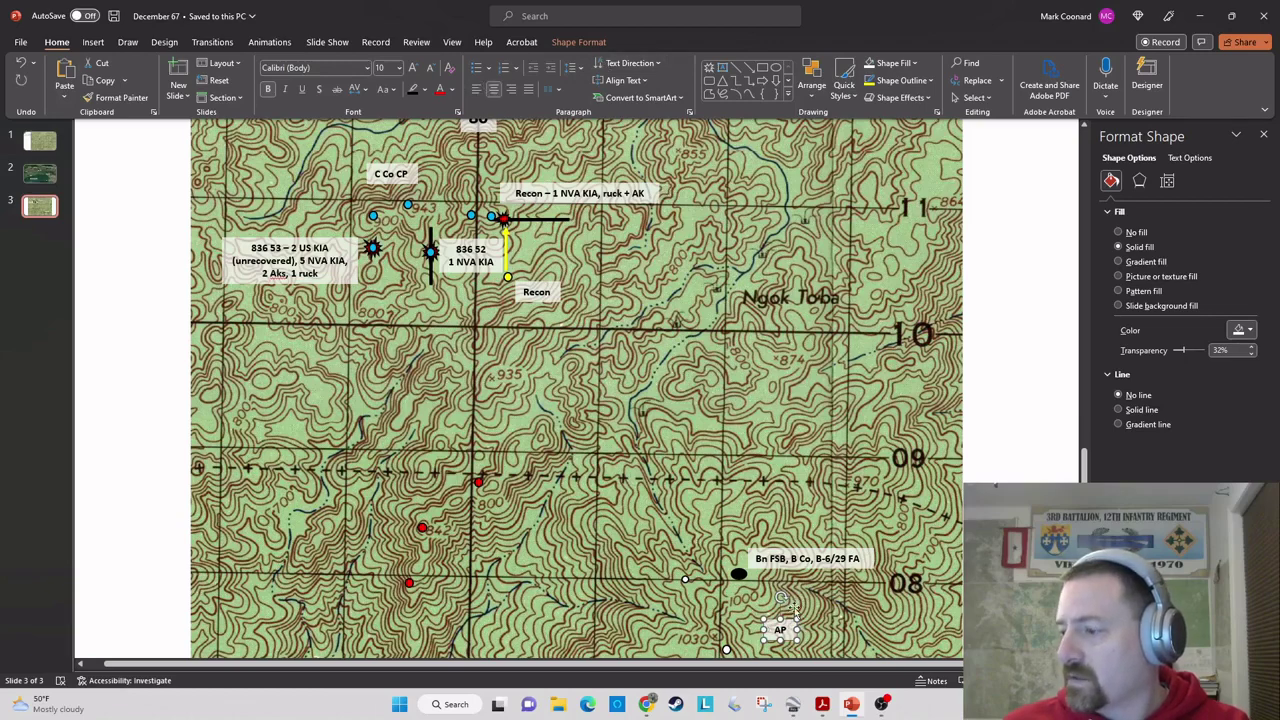
- Place copies of the AP label beside the other white dot, the three red dots and the paired blue dots near the Recon contact
{"action": "left_click_drag", "start_coordinate": [788, 641], "coordinate": [424, 594]}
{"action": "left_click_drag", "start_coordinate": [452, 540], "coordinate": [376, 484]}
{"action": "key", "text": "ctrl+v"}
{"action": "key", "text": "ctrl+v"}
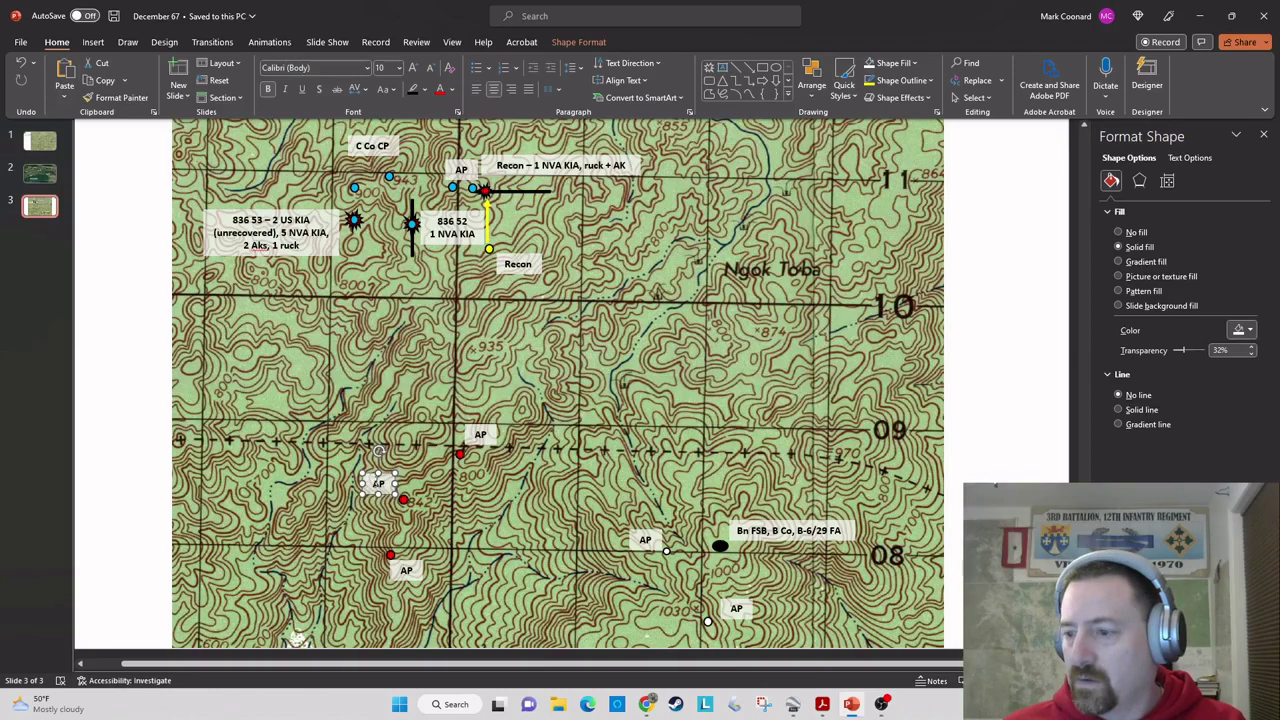
- Change the AP label at the middle red dot to "A Co CP", widen it to one line and shift it slightly left
{"action": "double_click", "coordinate": [378, 484]}
{"action": "type", "text": "A"}
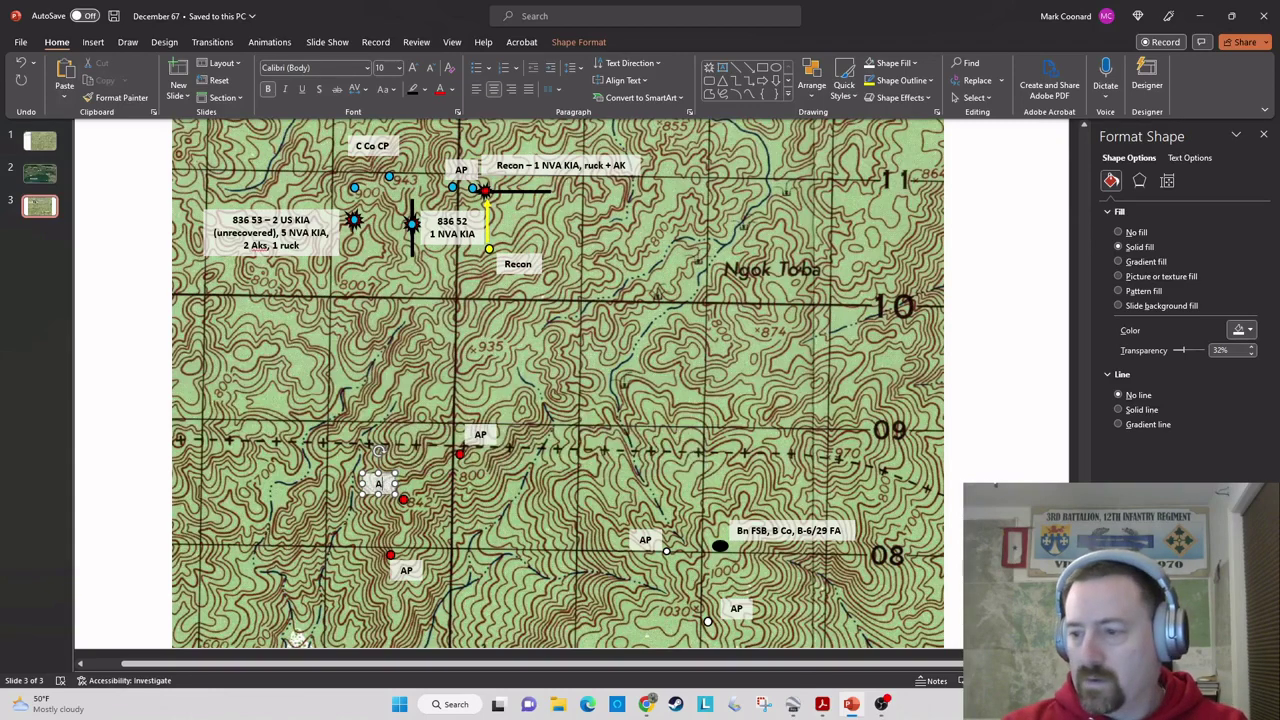
{"action": "type", "text": " Co CP"}
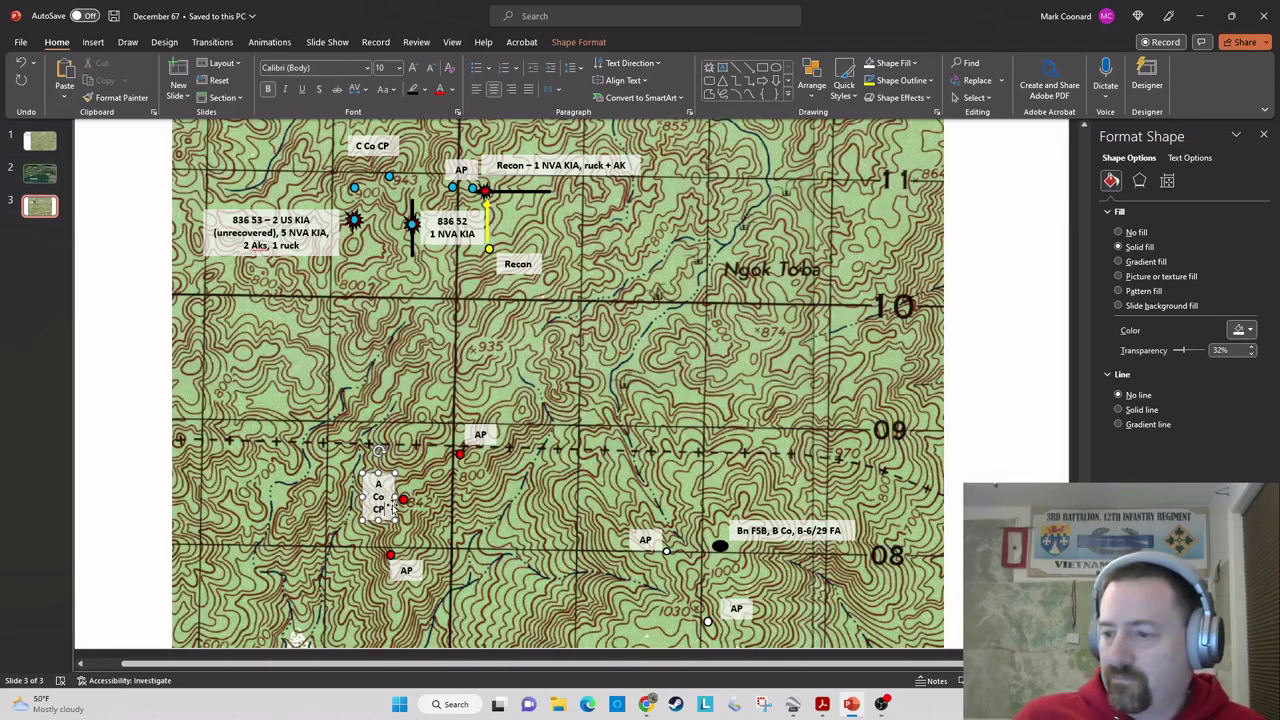
{"action": "left_click_drag", "start_coordinate": [398, 496], "coordinate": [414, 497]}
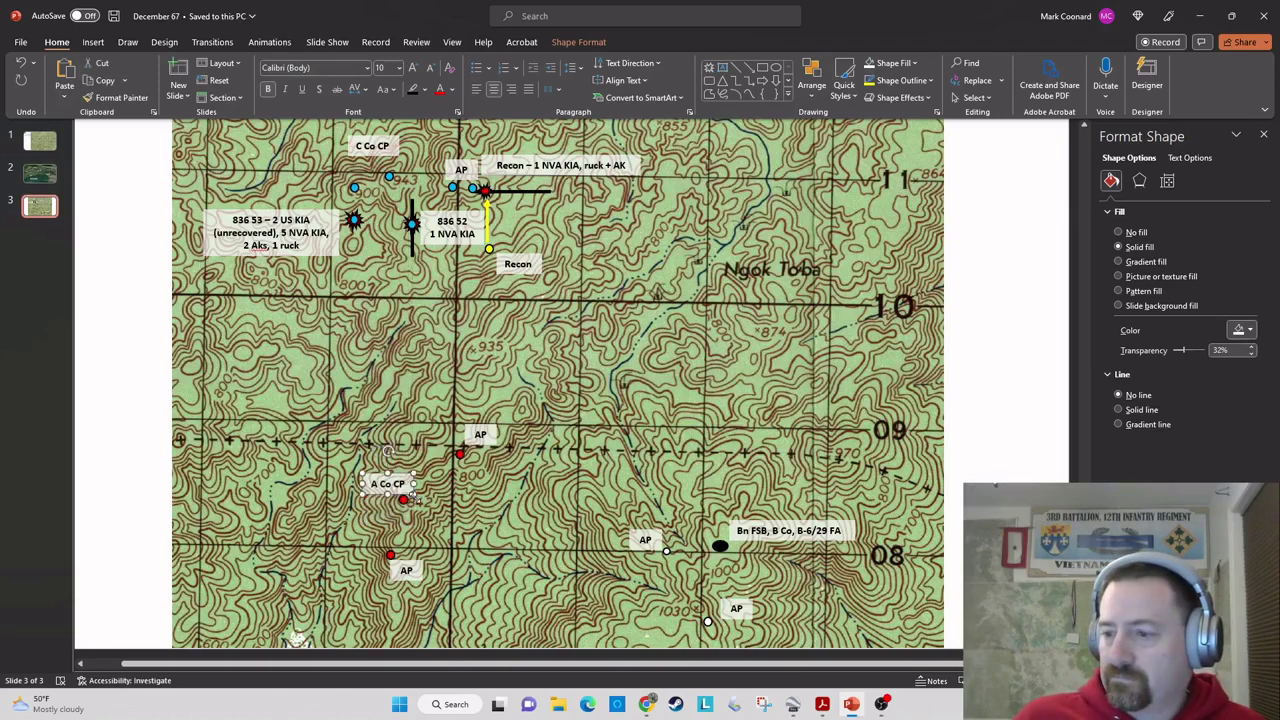
{"action": "left_click", "coordinate": [418, 478]}
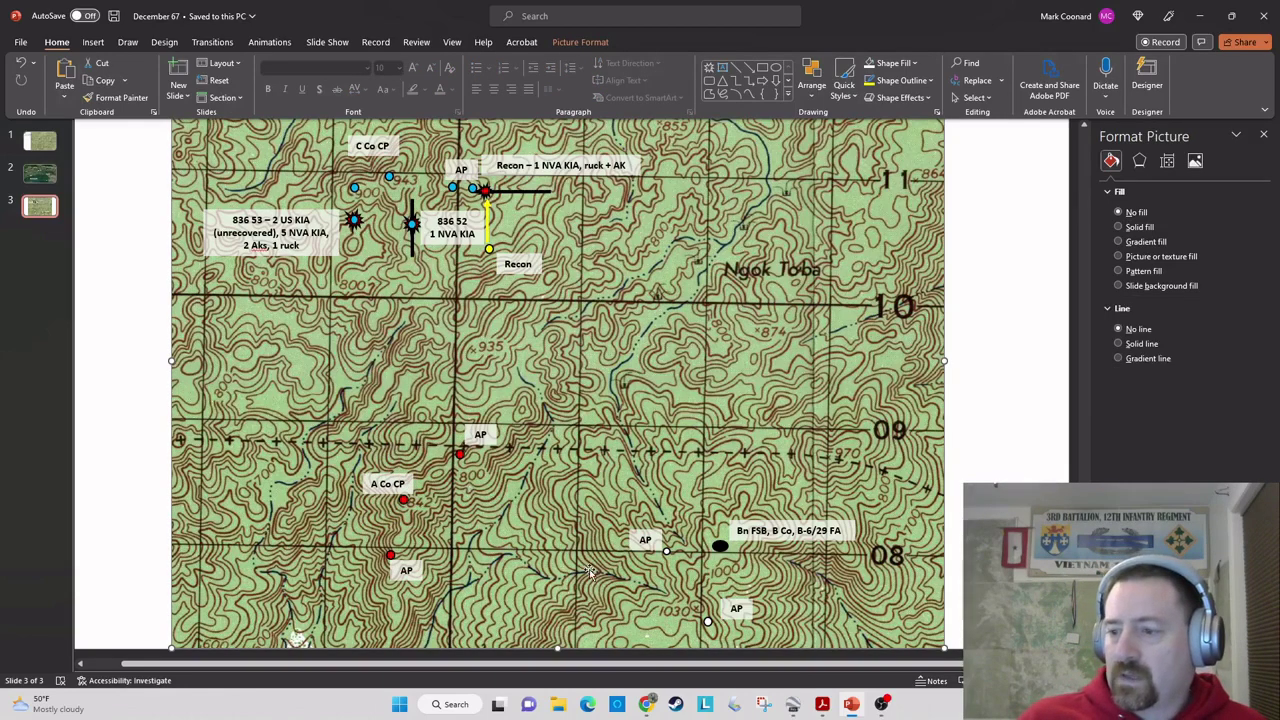
{"action": "left_click", "coordinate": [404, 484]}
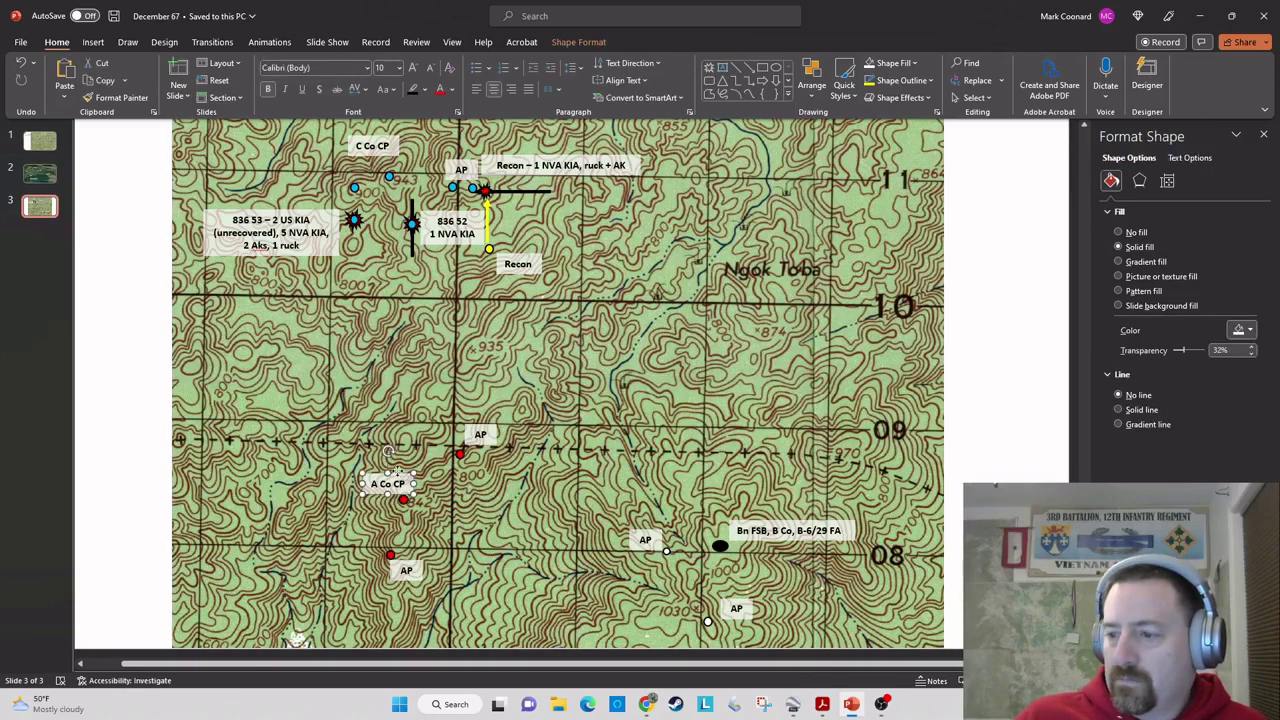
{"action": "left_click_drag", "start_coordinate": [404, 484], "coordinate": [395, 483]}
{"action": "left_click", "coordinate": [500, 503]}
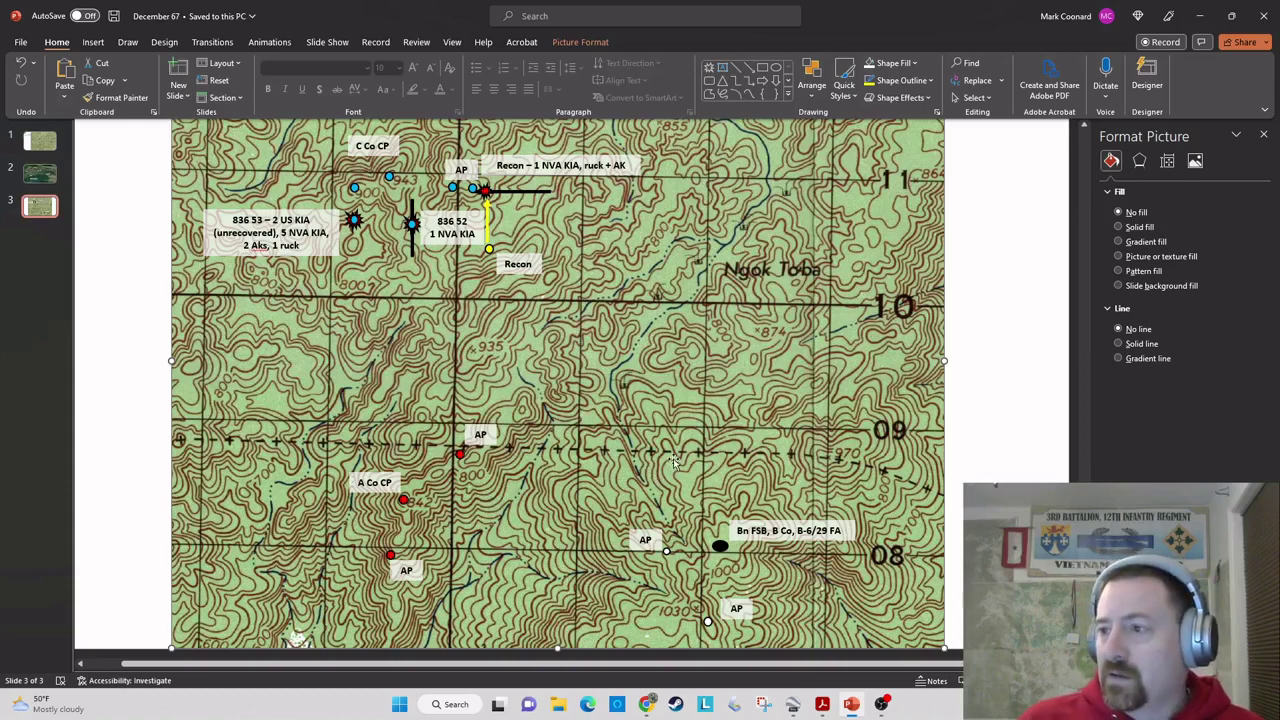
- Switch to File Explorer and open the workbook "3-12 INF casualty breakdown Main" from Vietnam > Other > Vietnam on Backup Plus (F:)
{"action": "scroll", "coordinate": [678, 458], "scroll_direction": "up", "scroll_amount": 1}
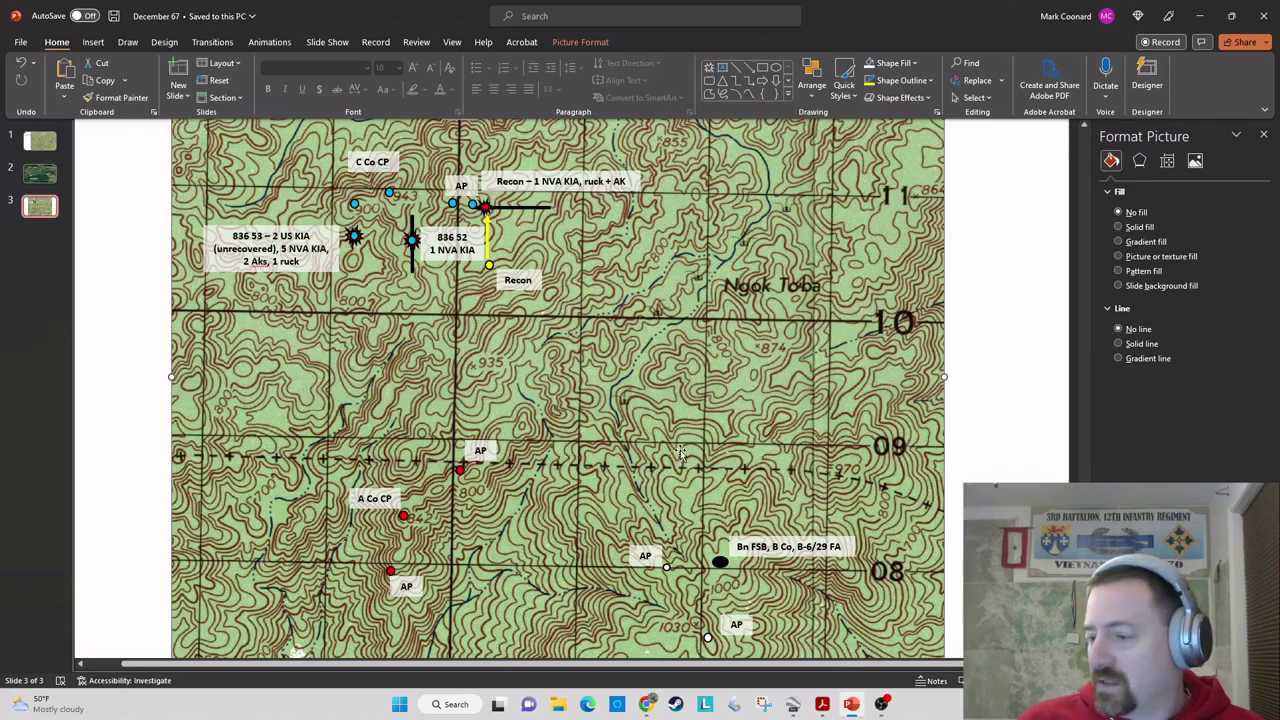
{"action": "left_click", "coordinate": [559, 707]}
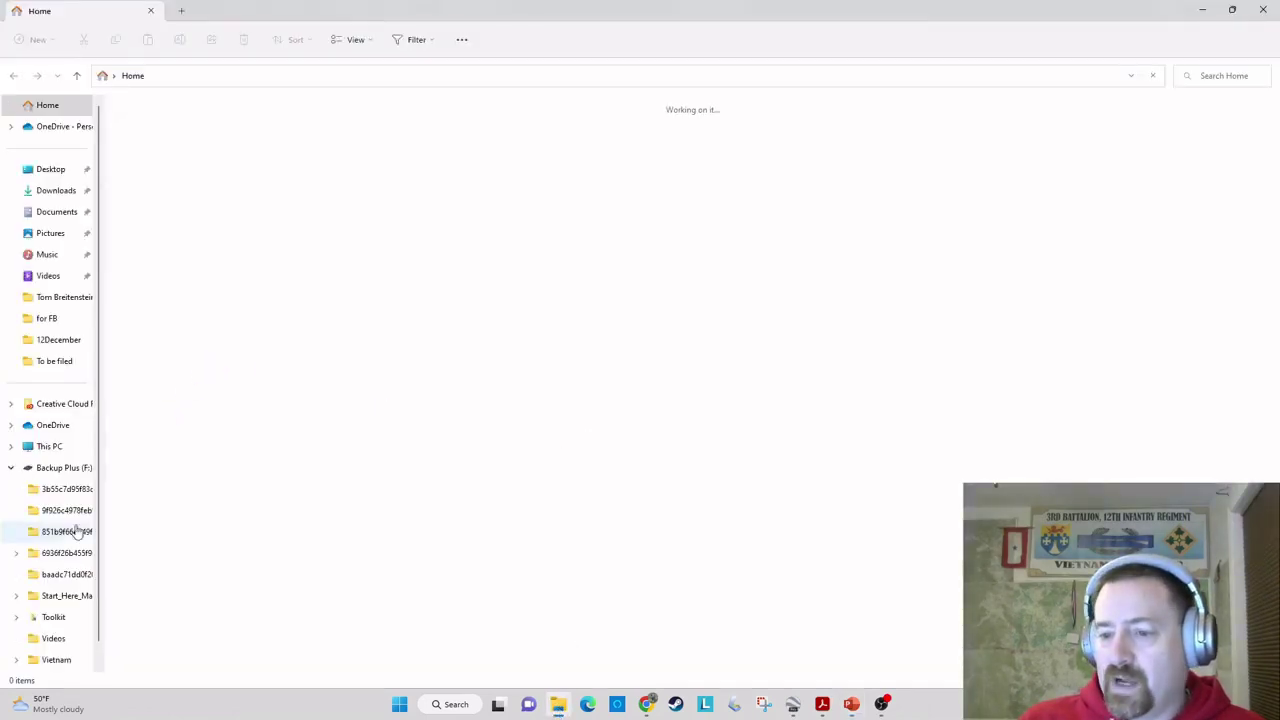
{"action": "left_click", "coordinate": [57, 662]}
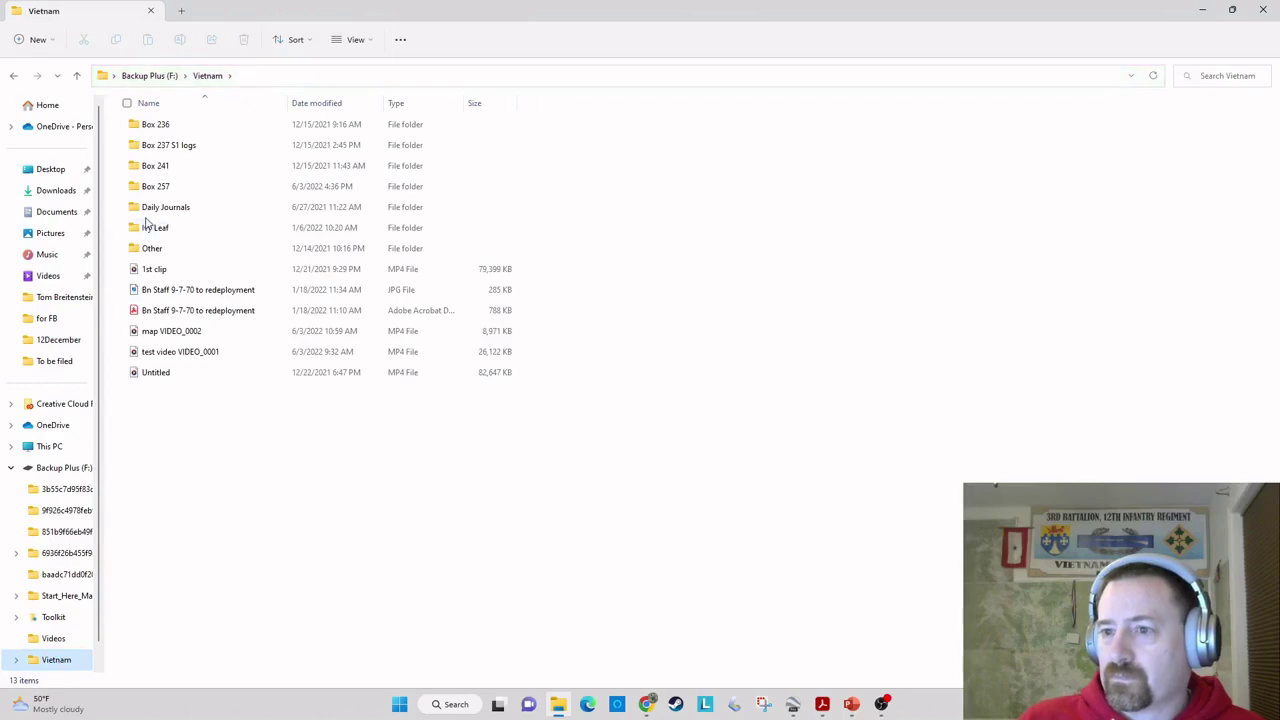
{"action": "double_click", "coordinate": [175, 248]}
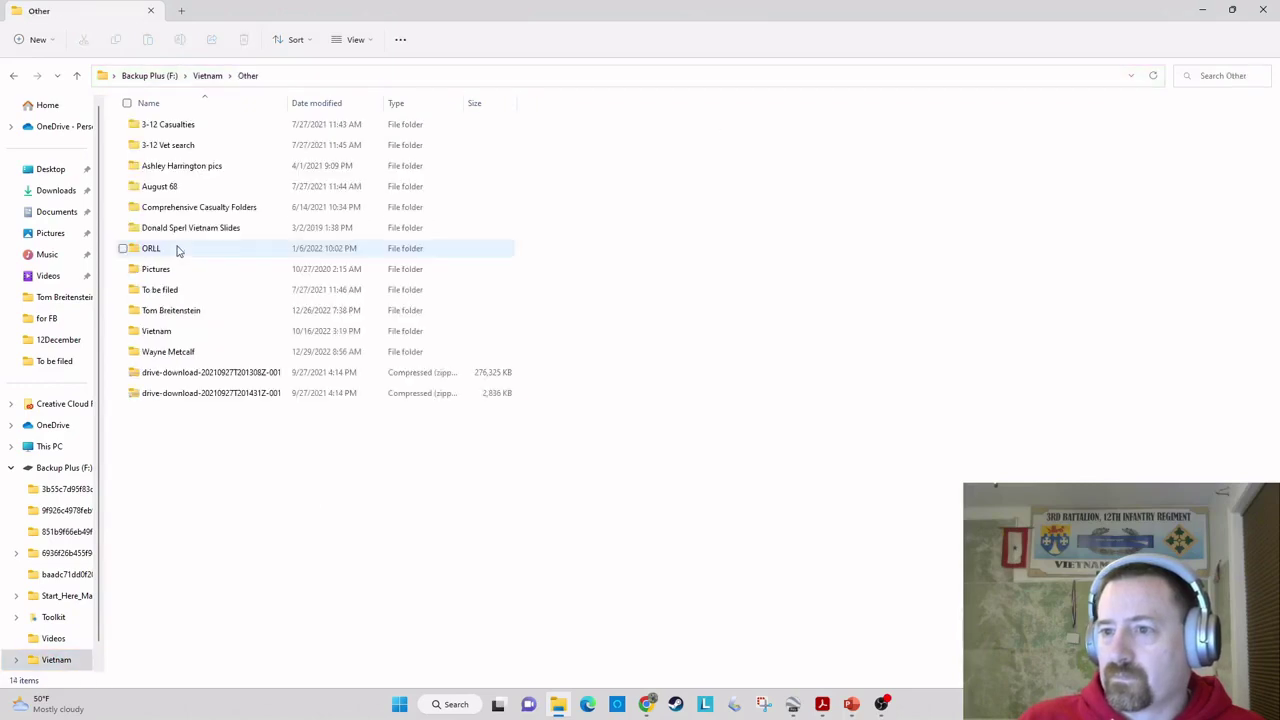
{"action": "double_click", "coordinate": [175, 332]}
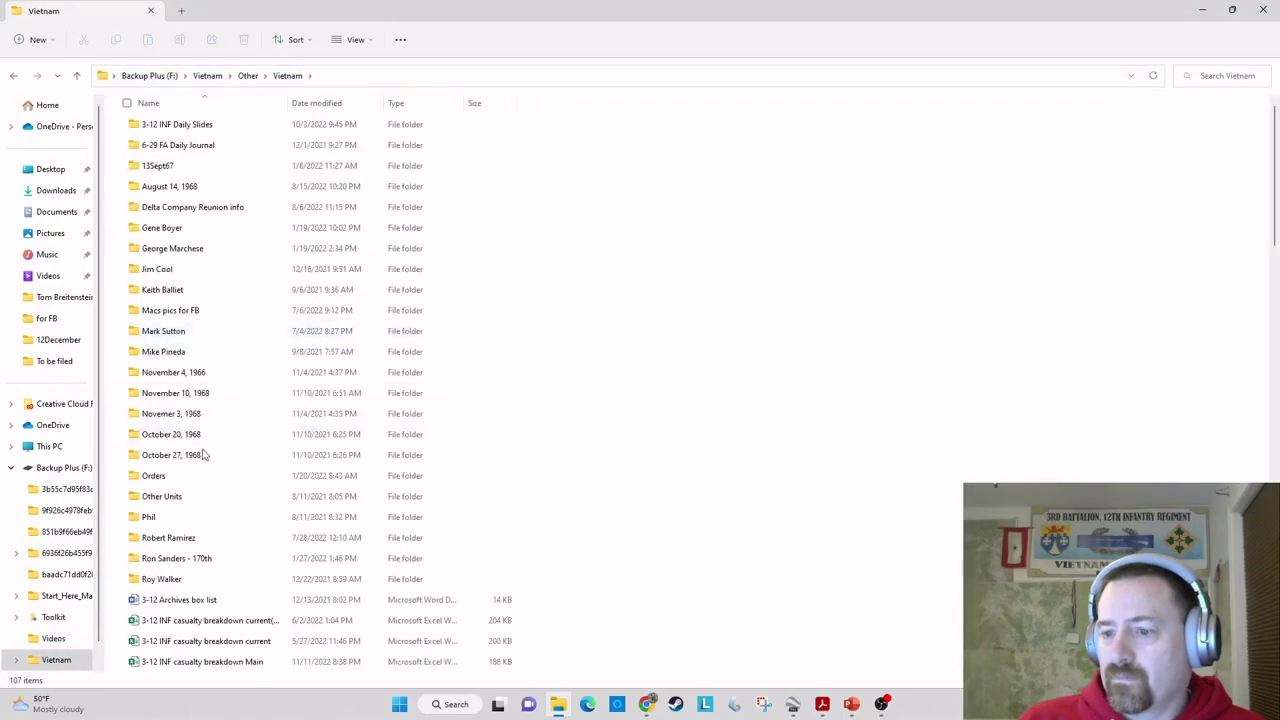
{"action": "left_click", "coordinate": [197, 662]}
{"action": "double_click", "coordinate": [200, 662]}
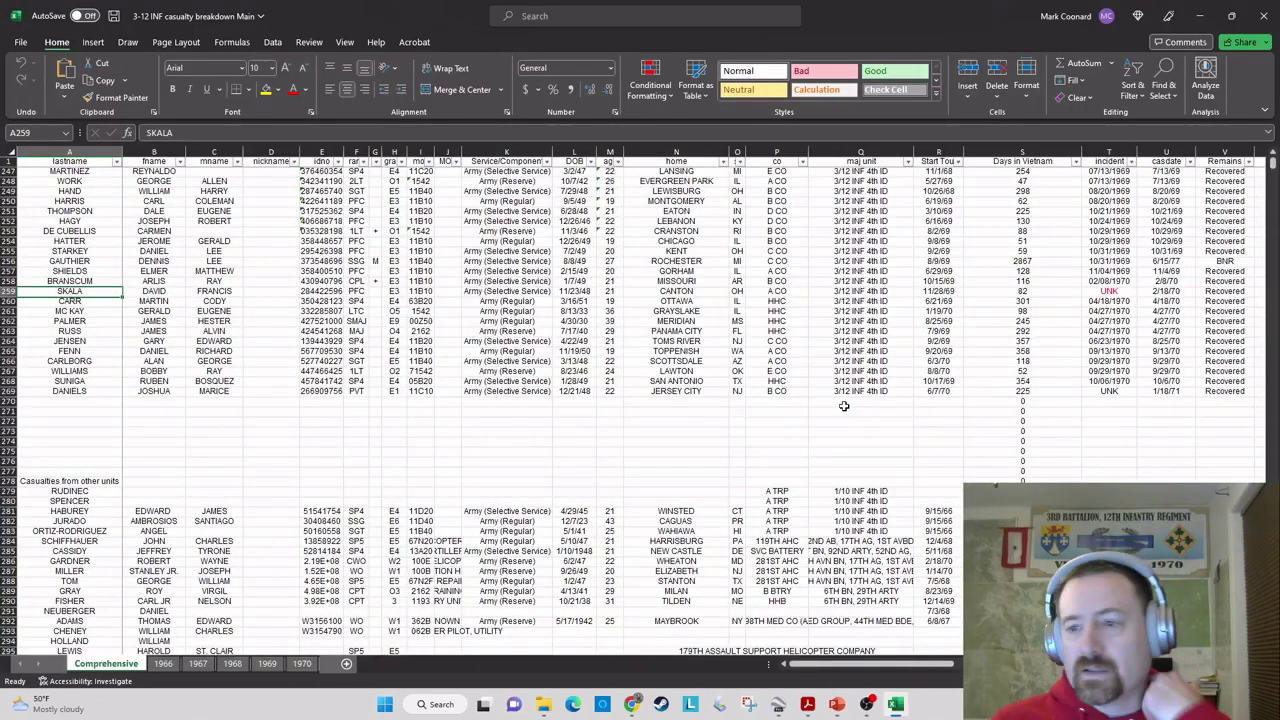
- Enlarge the Comprehensive sheet's view to 100% so the roster rows are easier to read
{"action": "scroll", "coordinate": [380, 362], "scroll_direction": "up", "scroll_amount": 7}
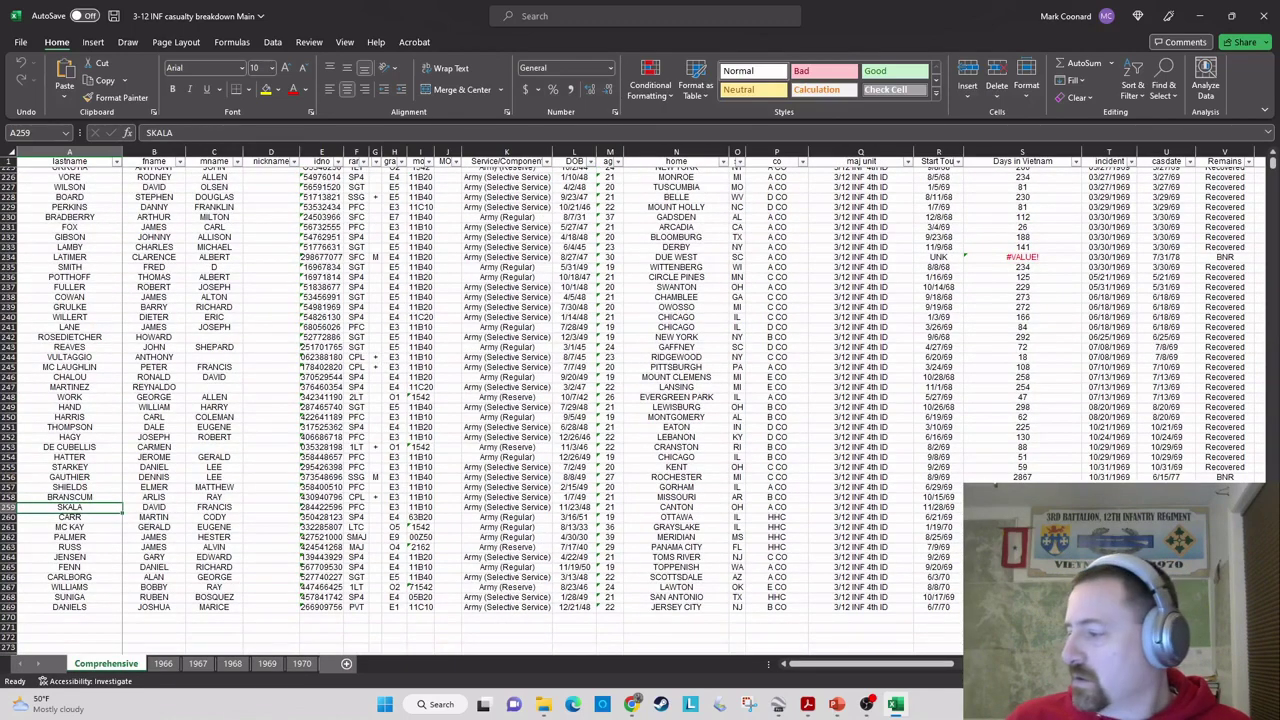
{"action": "scroll", "coordinate": [388, 424], "scroll_direction": "up", "scroll_amount": 2}
{"action": "key", "text": "alt+w"}
{"action": "key", "text": "q"}
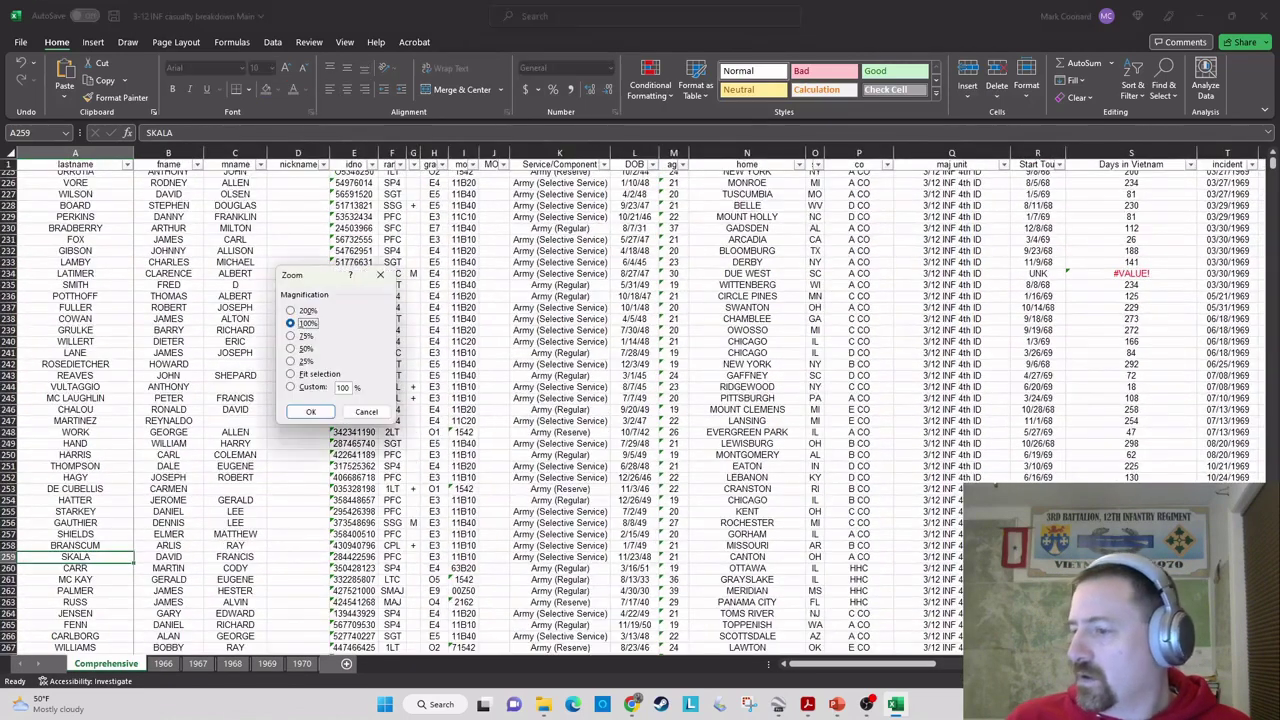
{"action": "left_click", "coordinate": [366, 411]}
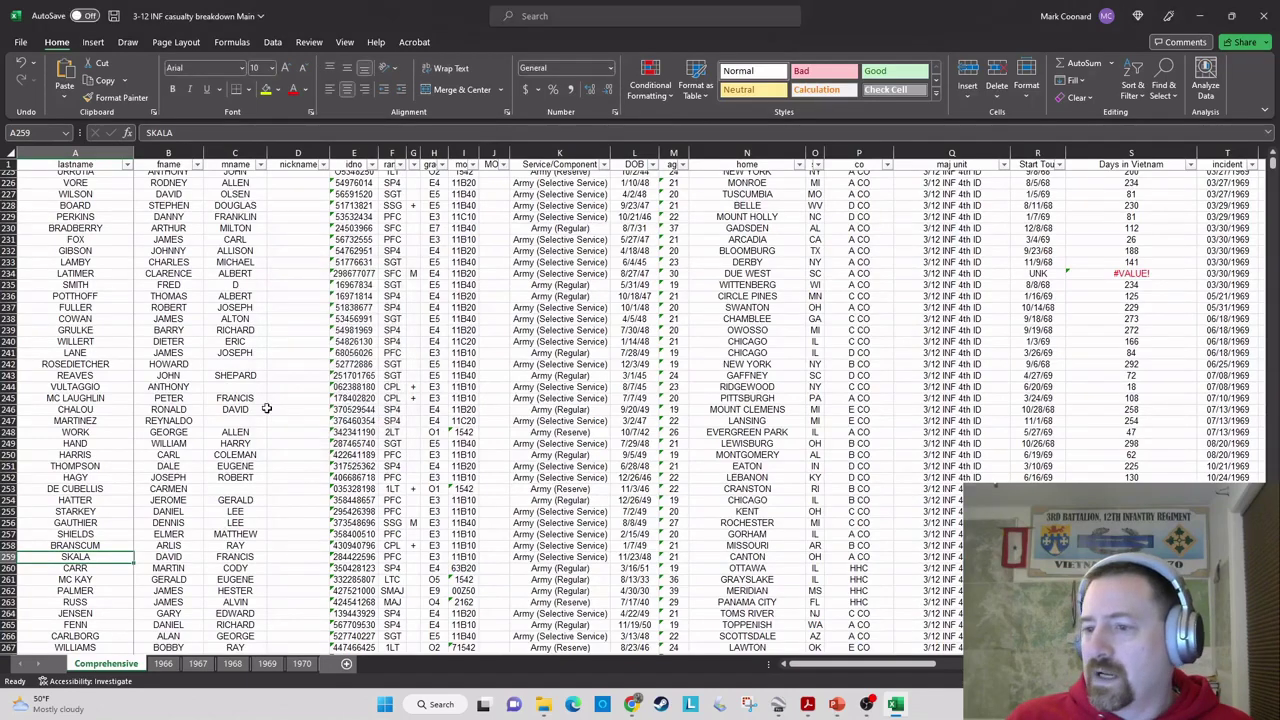
- Go back up the last-name column of the Comprehensive roster to the November and December 1967 entries
{"action": "left_click", "coordinate": [120, 375]}
{"action": "key", "text": "Up"}
{"action": "key", "text": "Up"}
{"action": "key", "text": "Up"}
{"action": "key", "text": "Up"}
{"action": "key", "text": "Up"}
{"action": "key", "text": "Up"}
{"action": "key", "text": "Up"}
{"action": "key", "text": "Up"}
{"action": "key", "text": "Up"}
{"action": "key", "text": "Up"}
{"action": "key", "text": "Up"}
{"action": "key", "text": "Up"}
{"action": "key", "text": "Up"}
{"action": "key", "text": "Up"}
{"action": "key", "text": "Up"}
{"action": "key", "text": "Up"}
{"action": "key", "text": "Up"}
{"action": "key", "text": "Up"}
{"action": "key", "text": "Up"}
{"action": "key", "text": "Up"}
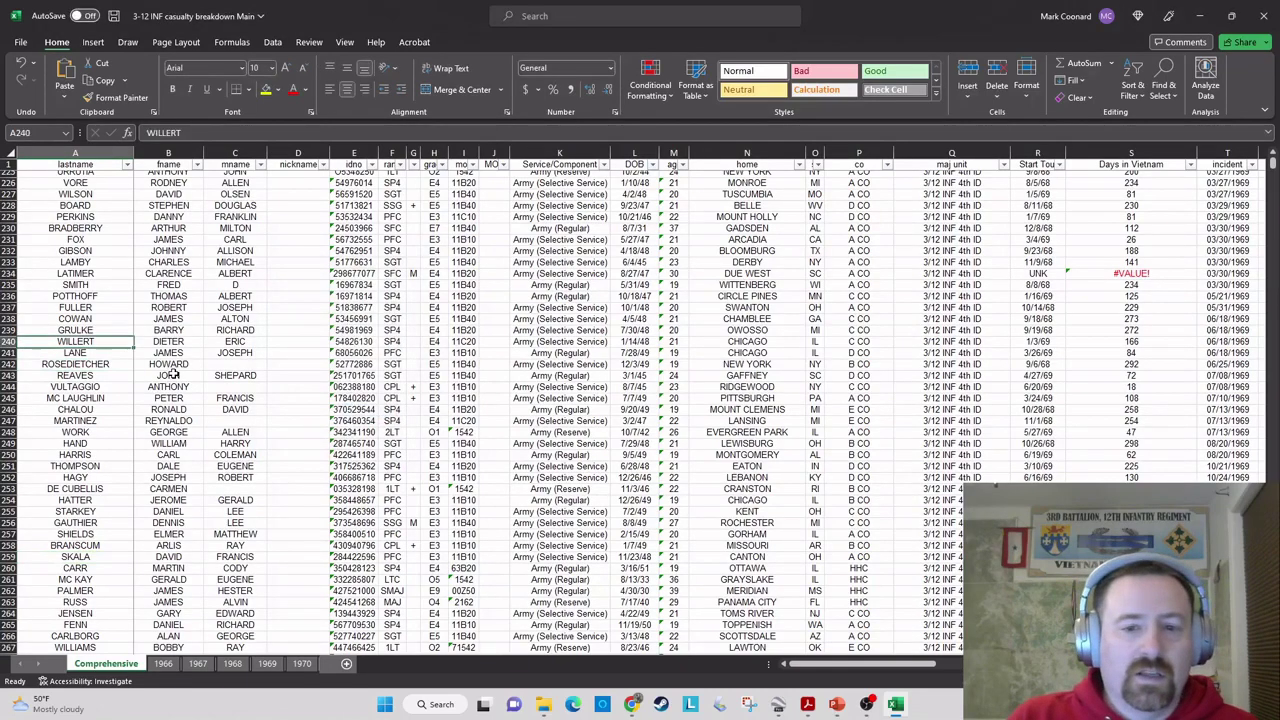
{"action": "key", "text": "Up"}
{"action": "key", "text": "Up"}
{"action": "key", "text": "Up"}
{"action": "key", "text": "Up"}
{"action": "key", "text": "Up"}
{"action": "key", "text": "Up"}
{"action": "key", "text": "Up"}
{"action": "key", "text": "Up"}
{"action": "key", "text": "Up"}
{"action": "key", "text": "Up"}
{"action": "key", "text": "Up"}
{"action": "key", "text": "Up"}
{"action": "key", "text": "Up"}
{"action": "key", "text": "Up"}
{"action": "key", "text": "Up"}
{"action": "key", "text": "Up"}
{"action": "key", "text": "Up"}
{"action": "key", "text": "Up"}
{"action": "key", "text": "Up"}
{"action": "key", "text": "Up"}
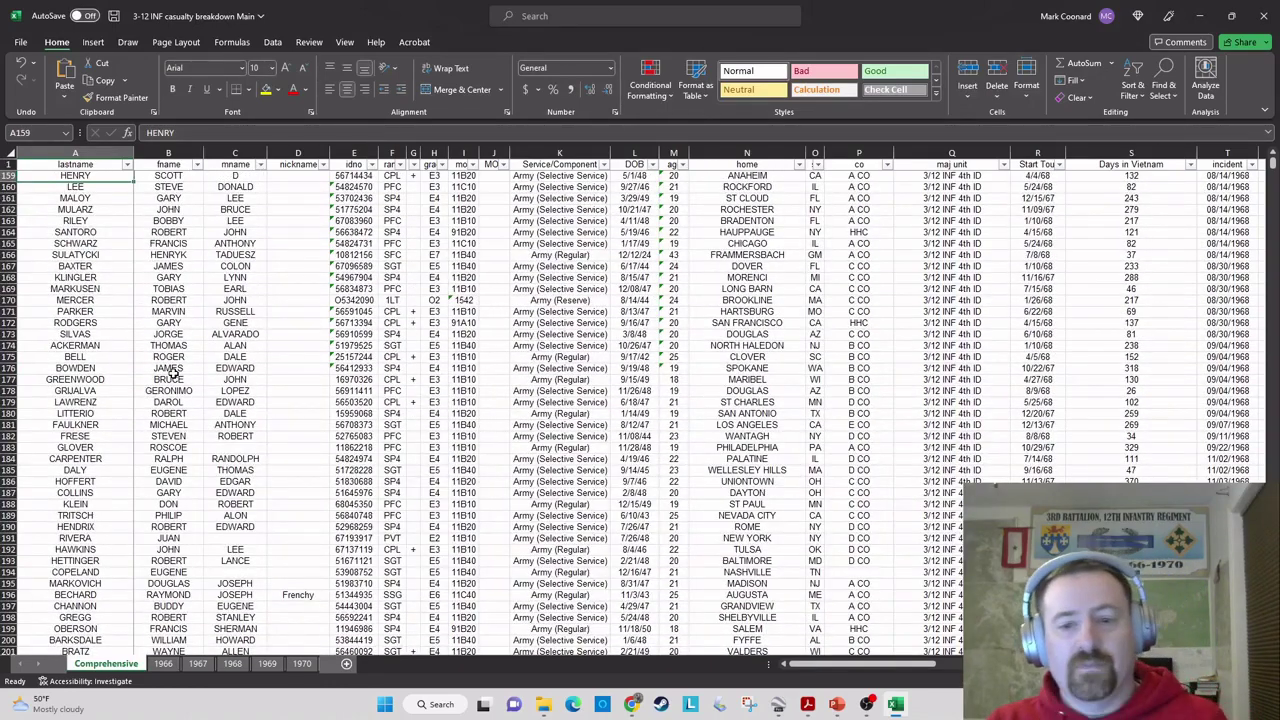
{"action": "key", "text": "Up"}
{"action": "key", "text": "Up"}
{"action": "key", "text": "Up"}
{"action": "key", "text": "Up"}
{"action": "key", "text": "Up"}
{"action": "key", "text": "Up"}
{"action": "key", "text": "Up"}
{"action": "key", "text": "Up"}
{"action": "key", "text": "Up"}
{"action": "key", "text": "Up"}
{"action": "key", "text": "Up"}
{"action": "key", "text": "Up"}
{"action": "key", "text": "Up"}
{"action": "key", "text": "Up"}
{"action": "key", "text": "Up"}
{"action": "key", "text": "Up"}
{"action": "key", "text": "Up"}
{"action": "key", "text": "Up"}
{"action": "key", "text": "Up"}
{"action": "key", "text": "Up"}
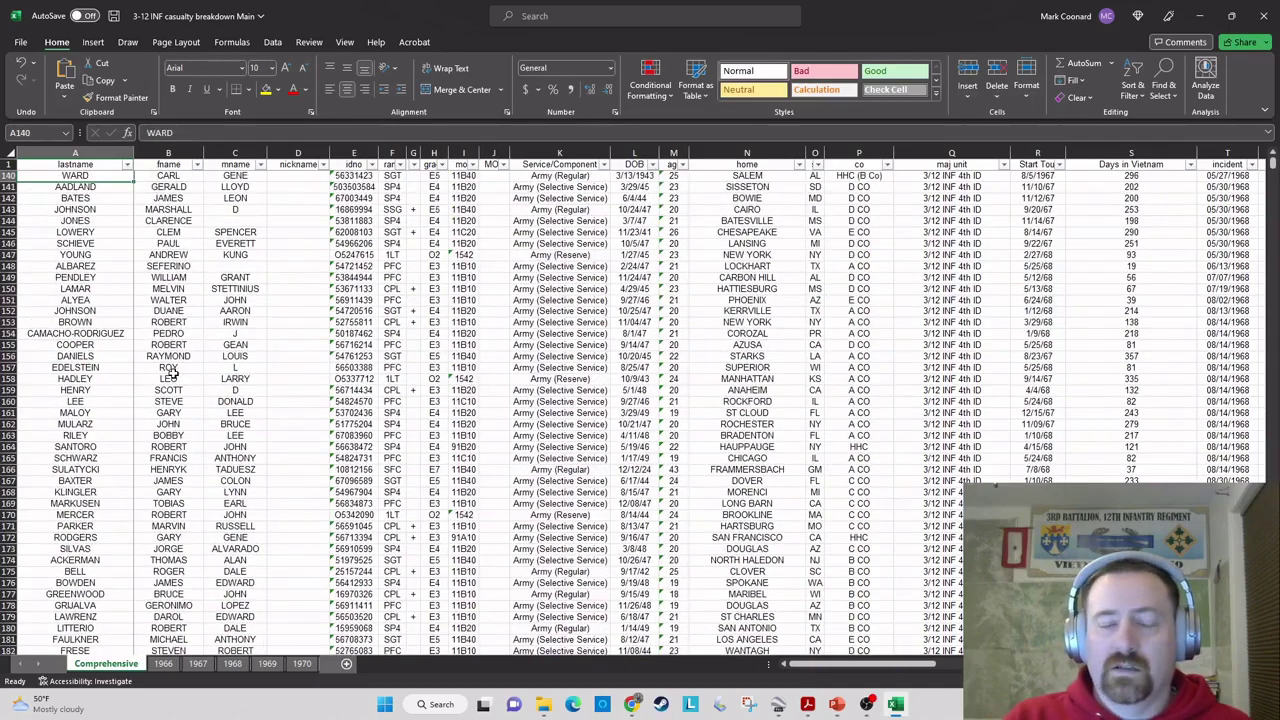
{"action": "key", "text": "Up"}
{"action": "key", "text": "Up"}
{"action": "key", "text": "Up"}
{"action": "key", "text": "Up"}
{"action": "key", "text": "Up"}
{"action": "key", "text": "Up"}
{"action": "key", "text": "Up"}
{"action": "key", "text": "Up"}
{"action": "key", "text": "Up"}
{"action": "key", "text": "Up"}
{"action": "key", "text": "Up"}
{"action": "key", "text": "Up"}
{"action": "key", "text": "Up"}
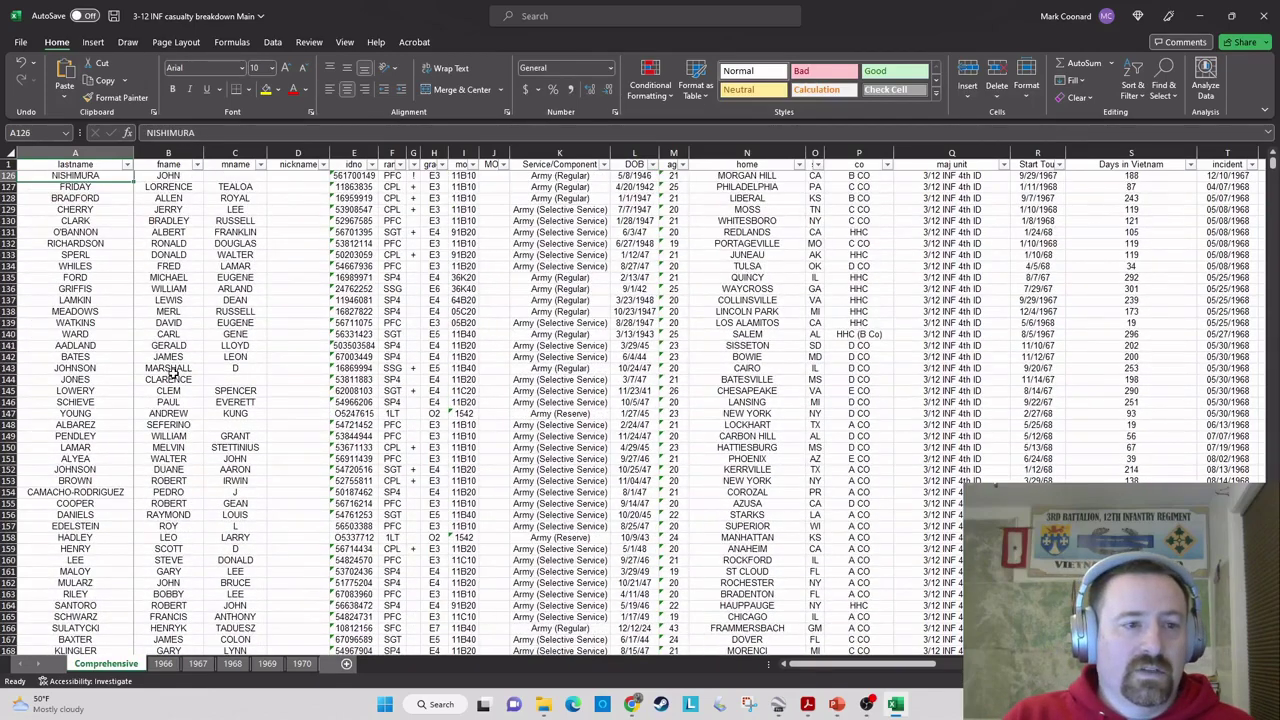
{"action": "key", "text": "Up"}
{"action": "key", "text": "Up"}
{"action": "key", "text": "Up"}
{"action": "key", "text": "Up"}
{"action": "key", "text": "Up"}
{"action": "key", "text": "Up"}
{"action": "key", "text": "Up"}
{"action": "key", "text": "Up"}
{"action": "key", "text": "Up"}
{"action": "key", "text": "Up"}
{"action": "key", "text": "Up"}
{"action": "key", "text": "Up"}
{"action": "key", "text": "Up"}
{"action": "key", "text": "Up"}
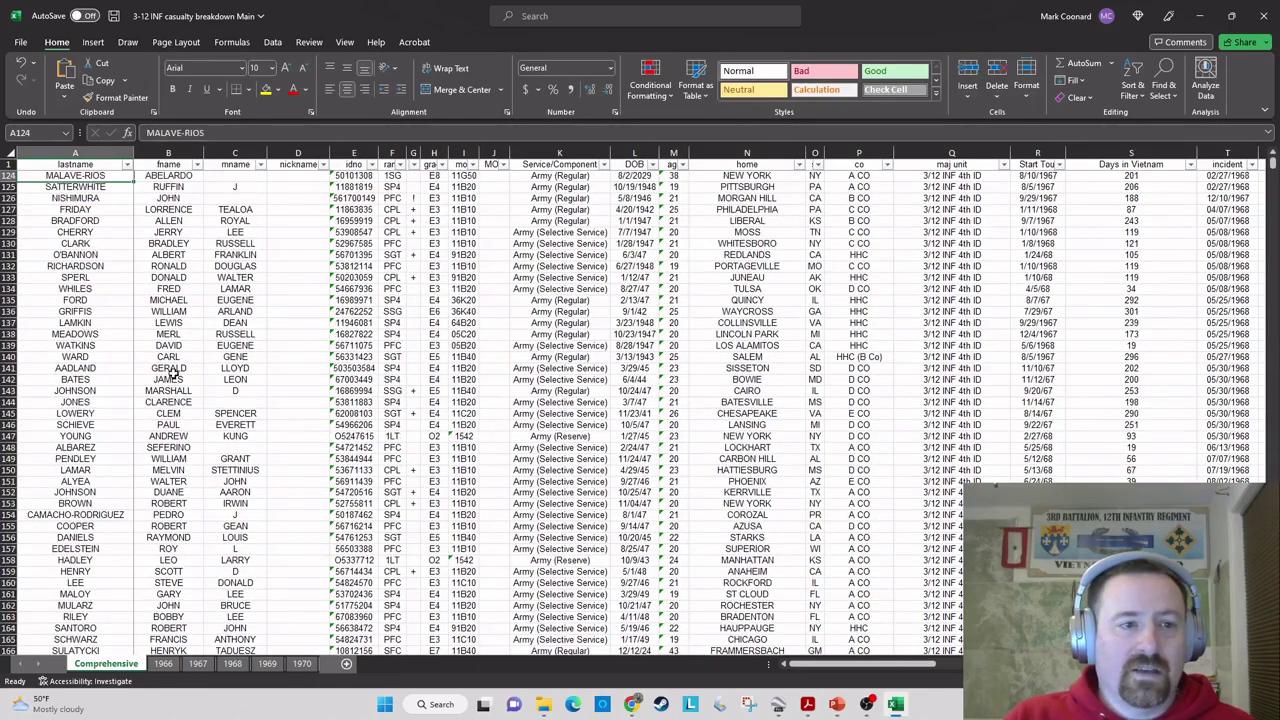
{"action": "key", "text": "Up"}
{"action": "key", "text": "Up"}
{"action": "key", "text": "Up"}
{"action": "key", "text": "Up"}
{"action": "key", "text": "Up"}
{"action": "key", "text": "Up"}
{"action": "key", "text": "Up"}
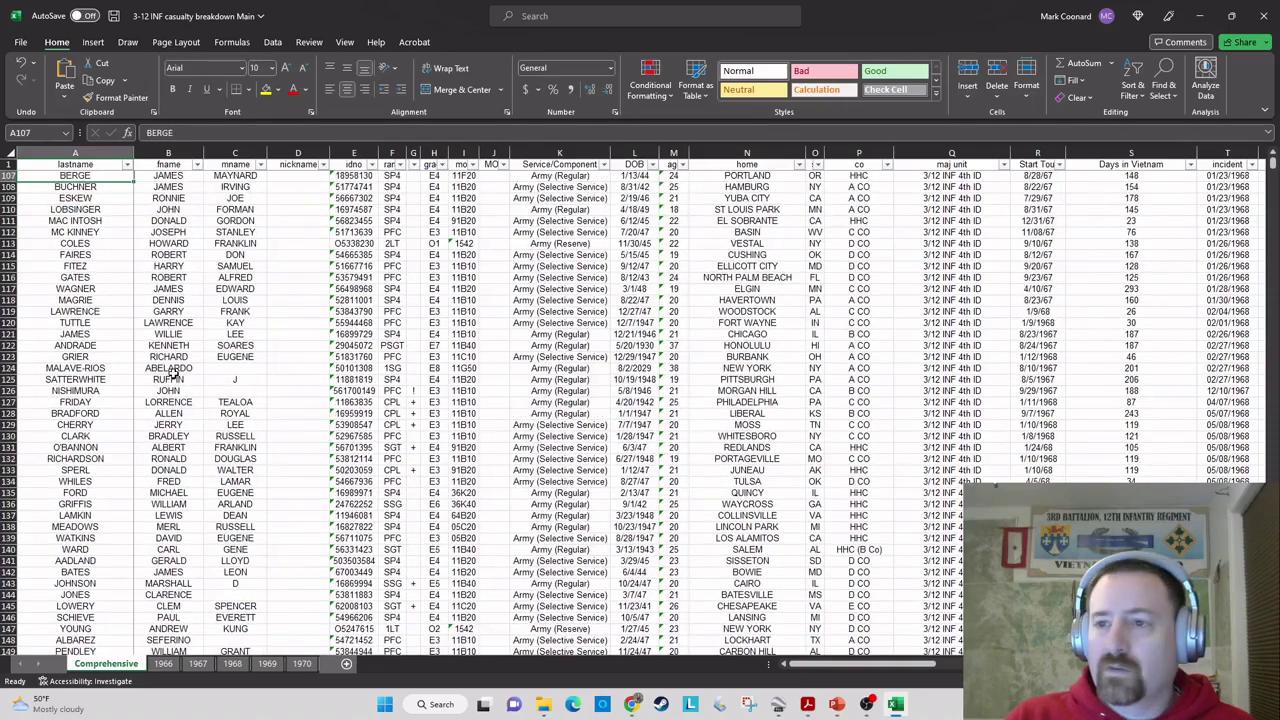
{"action": "key", "text": "Up"}
{"action": "key", "text": "Up"}
{"action": "key", "text": "Up"}
{"action": "key", "text": "Up"}
{"action": "key", "text": "Up"}
{"action": "key", "text": "Up"}
{"action": "key", "text": "Up"}
{"action": "key", "text": "Up"}
{"action": "key", "text": "Up"}
{"action": "key", "text": "Up"}
{"action": "key", "text": "Up"}
{"action": "key", "text": "Up"}
{"action": "key", "text": "Up"}
{"action": "key", "text": "Up"}
{"action": "key", "text": "Up"}
{"action": "key", "text": "Up"}
{"action": "key", "text": "Up"}
{"action": "key", "text": "Up"}
{"action": "key", "text": "Up"}
{"action": "key", "text": "Up"}
{"action": "key", "text": "Up"}
{"action": "key", "text": "Up"}
{"action": "key", "text": "Up"}
{"action": "key", "text": "Up"}
{"action": "key", "text": "Up"}
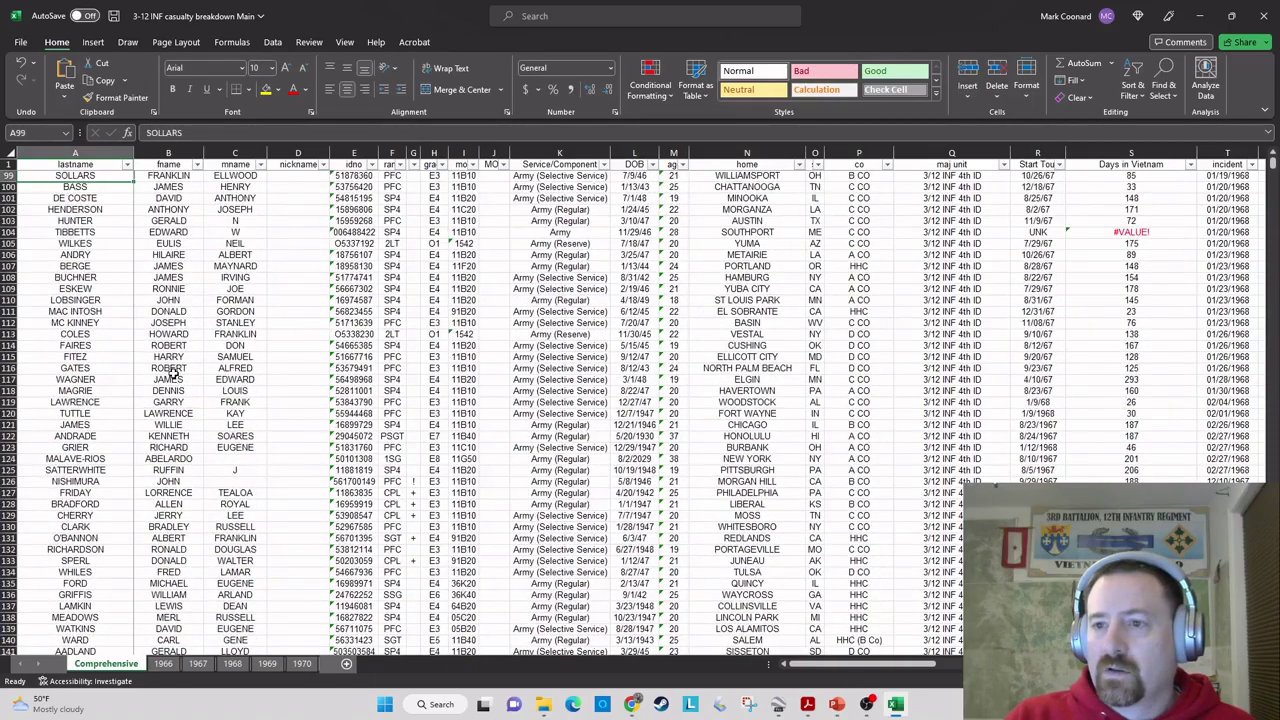
{"action": "key", "text": "Up"}
{"action": "key", "text": "Up"}
{"action": "key", "text": "Up"}
{"action": "key", "text": "Up"}
{"action": "key", "text": "Up"}
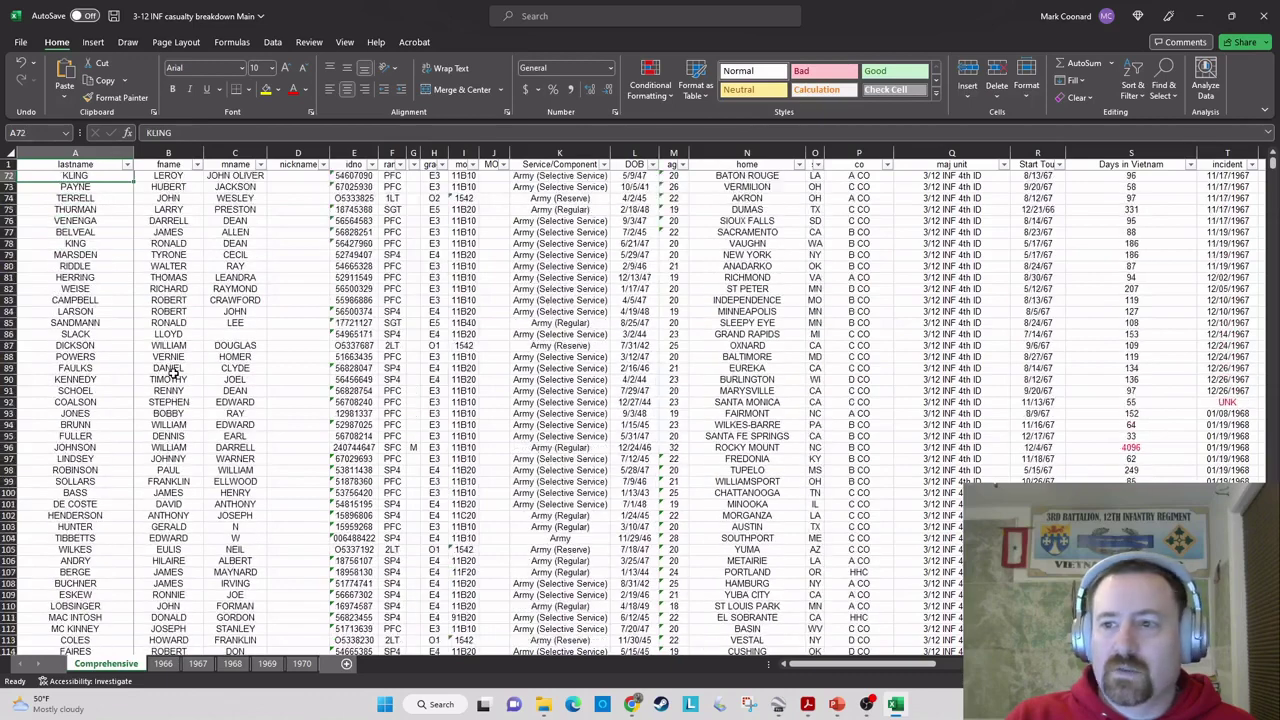
- Examine the December 1967 casualties, going to row 82 and across to its casualty date
{"action": "key", "text": "Down"}
{"action": "key", "text": "Down"}
{"action": "key", "text": "Down"}
{"action": "key", "text": "Down"}
{"action": "key", "text": "Down"}
{"action": "key", "text": "Down"}
{"action": "key", "text": "Down"}
{"action": "key", "text": "Down"}
{"action": "key", "text": "Down"}
{"action": "key", "text": "Down"}
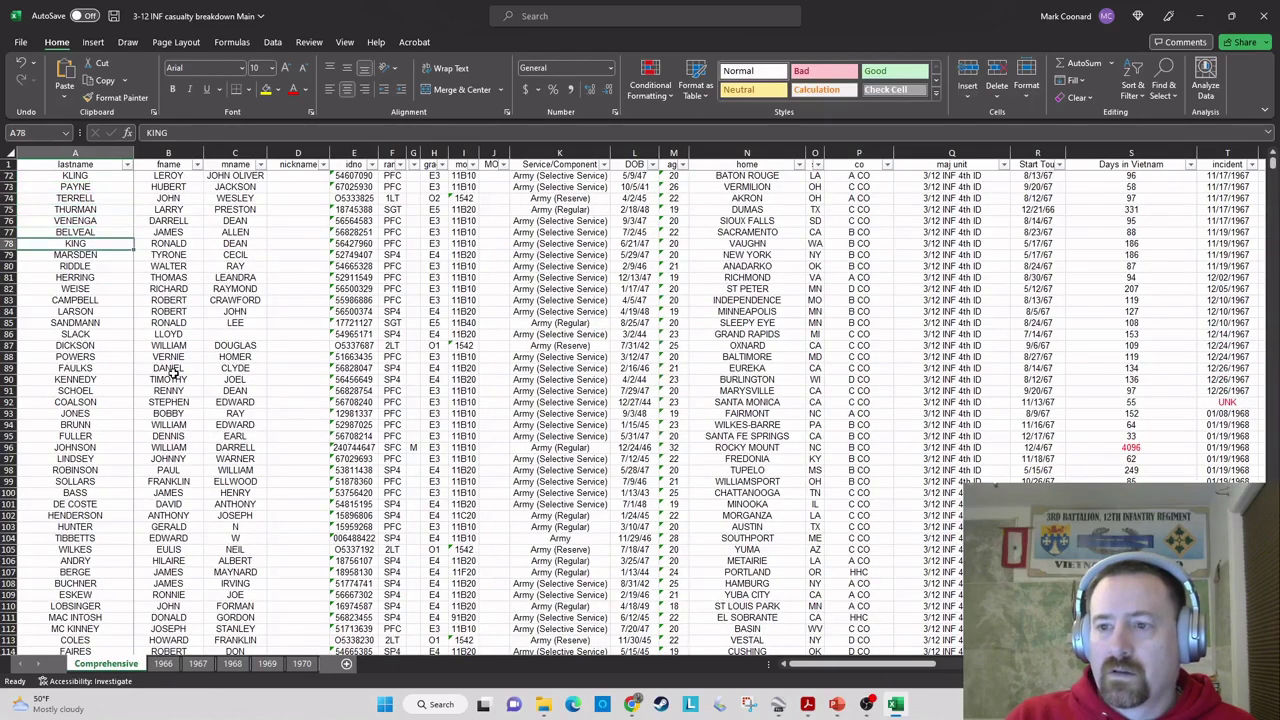
{"action": "key", "text": "Right"}
{"action": "key", "text": "Right"}
{"action": "key", "text": "Right"}
{"action": "key", "text": "Right"}
{"action": "key", "text": "Right"}
{"action": "key", "text": "Right"}
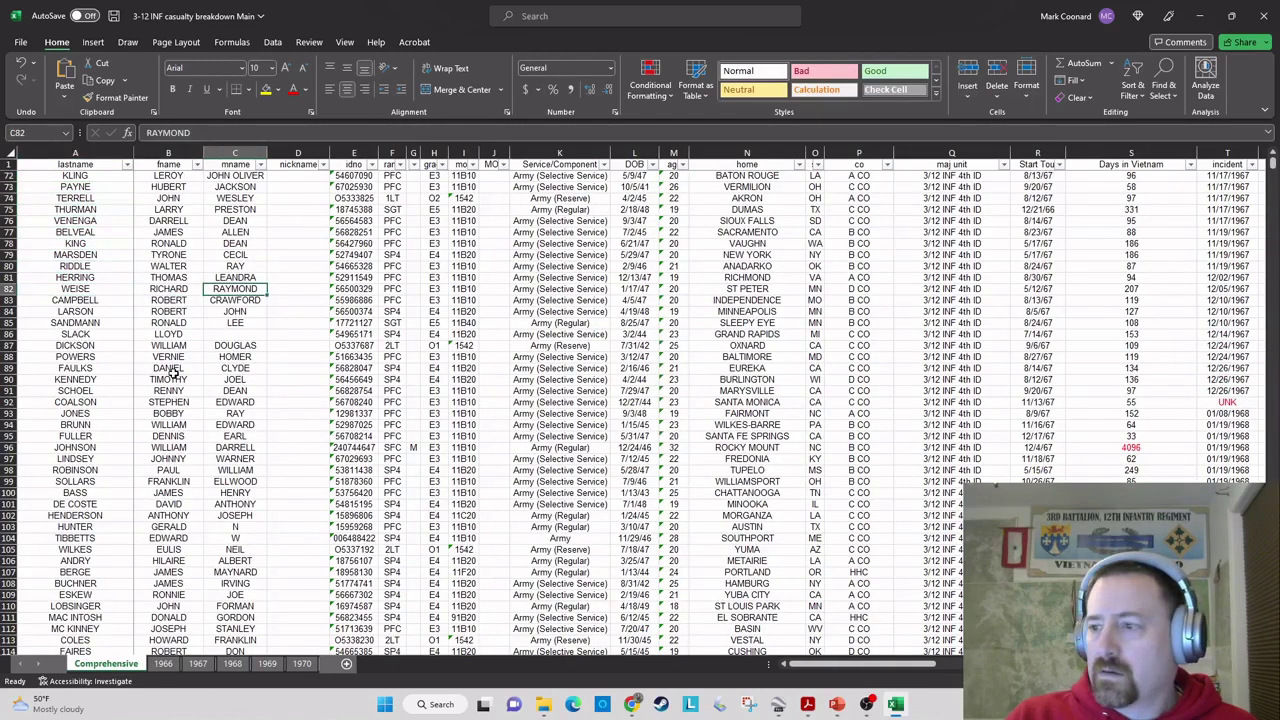
{"action": "key", "text": "Right"}
{"action": "key", "text": "Right"}
{"action": "key", "text": "Right"}
{"action": "key", "text": "Right"}
{"action": "key", "text": "Right"}
{"action": "key", "text": "Right"}
{"action": "key", "text": "Right"}
{"action": "key", "text": "Right"}
{"action": "key", "text": "Right"}
{"action": "key", "text": "Right"}
{"action": "key", "text": "Right"}
{"action": "key", "text": "Right"}
{"action": "key", "text": "Right"}
{"action": "key", "text": "Right"}
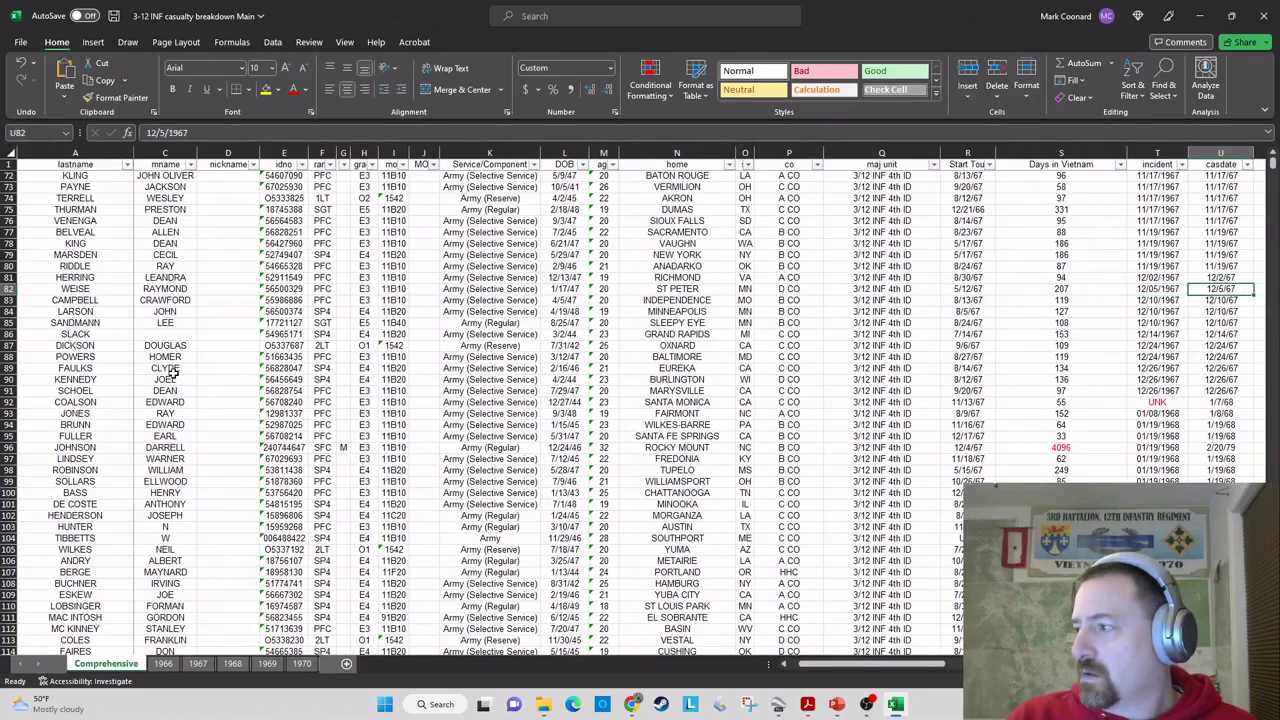
- Go down the casualty date column to the first 24 December 1967 entry in row 87
{"action": "key", "text": "Down"}
{"action": "key", "text": "Down"}
{"action": "key", "text": "Down"}
{"action": "key", "text": "Down"}
{"action": "key", "text": "Down"}
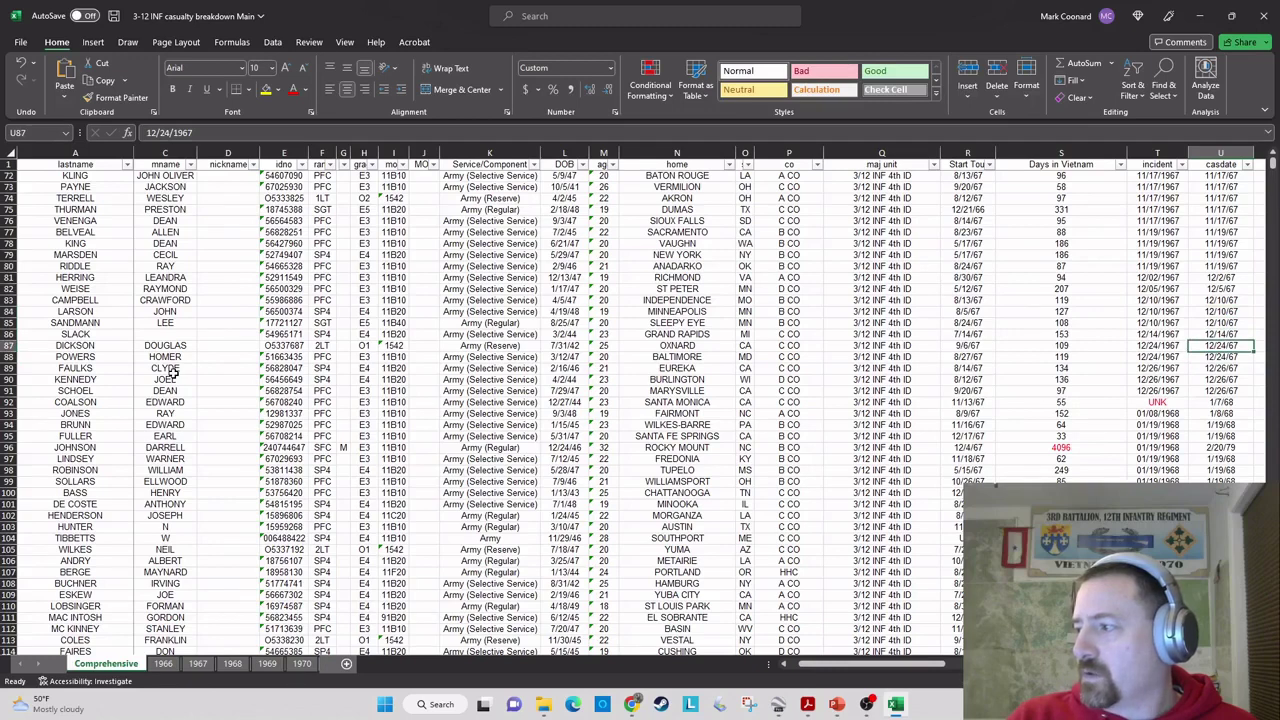
- Go back across row 87 to examine the casualty's first name, rank and last name
{"action": "key", "text": "Left"}
{"action": "key", "text": "Left"}
{"action": "key", "text": "Left"}
{"action": "key", "text": "Left"}
{"action": "key", "text": "Left"}
{"action": "key", "text": "Left"}
{"action": "key", "text": "Left"}
{"action": "key", "text": "Left"}
{"action": "key", "text": "Left"}
{"action": "key", "text": "Left"}
{"action": "key", "text": "Left"}
{"action": "key", "text": "Left"}
{"action": "key", "text": "Left"}
{"action": "key", "text": "Left"}
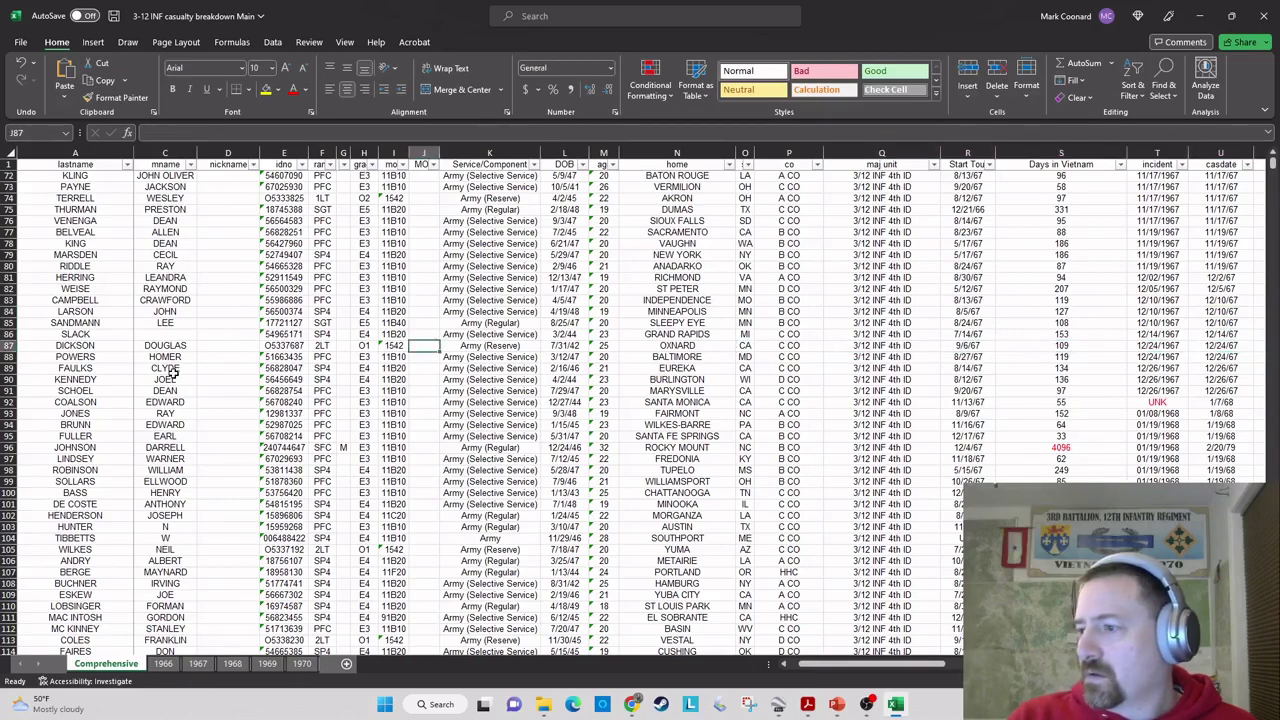
{"action": "key", "text": "Left"}
{"action": "key", "text": "Left"}
{"action": "key", "text": "Left"}
{"action": "key", "text": "Left"}
{"action": "key", "text": "Left"}
{"action": "key", "text": "Left"}
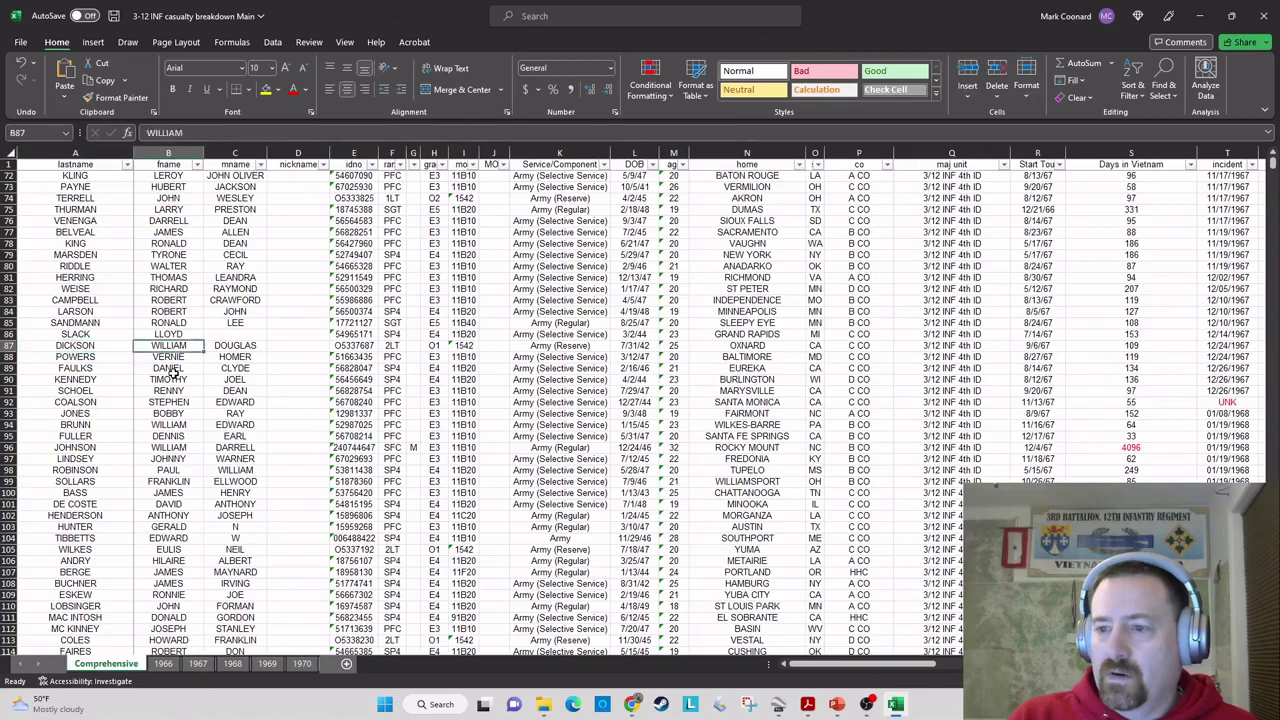
{"action": "key", "text": "Right"}
{"action": "key", "text": "Right"}
{"action": "key", "text": "Right"}
{"action": "key", "text": "Right"}
{"action": "key", "text": "Right"}
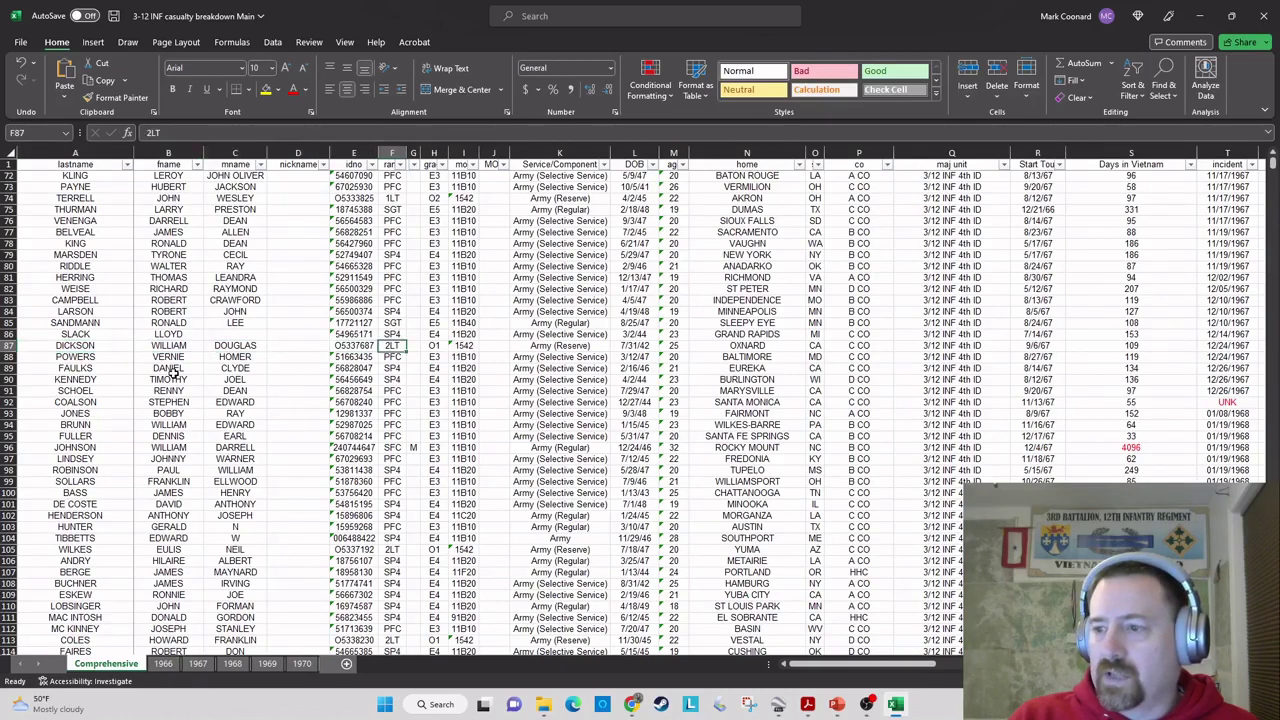
{"action": "key", "text": "Left"}
{"action": "key", "text": "Left"}
{"action": "key", "text": "Left"}
{"action": "key", "text": "Left"}
{"action": "key", "text": "Left"}
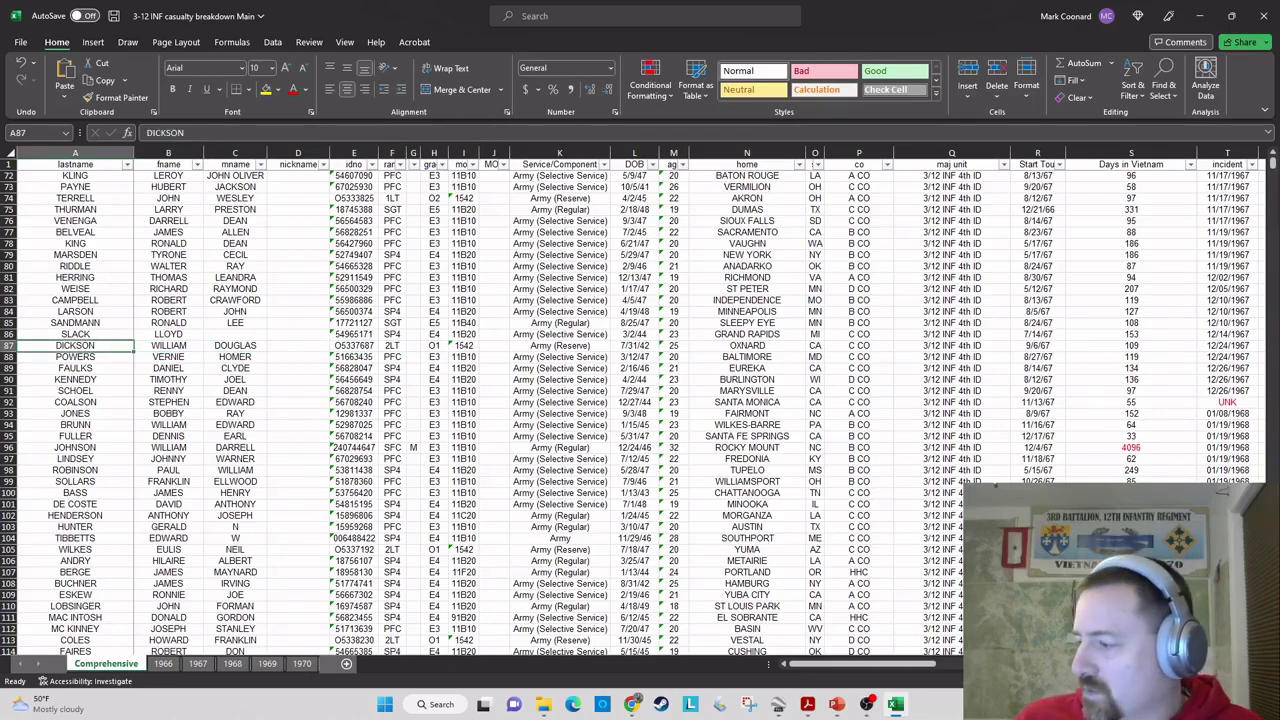
- Enlarge the Comprehensive sheet's view to 150% and go across row 87 to the date of birth
{"action": "scroll", "coordinate": [298, 345], "scroll_direction": "up", "scroll_amount": 4, "text": "ctrl"}
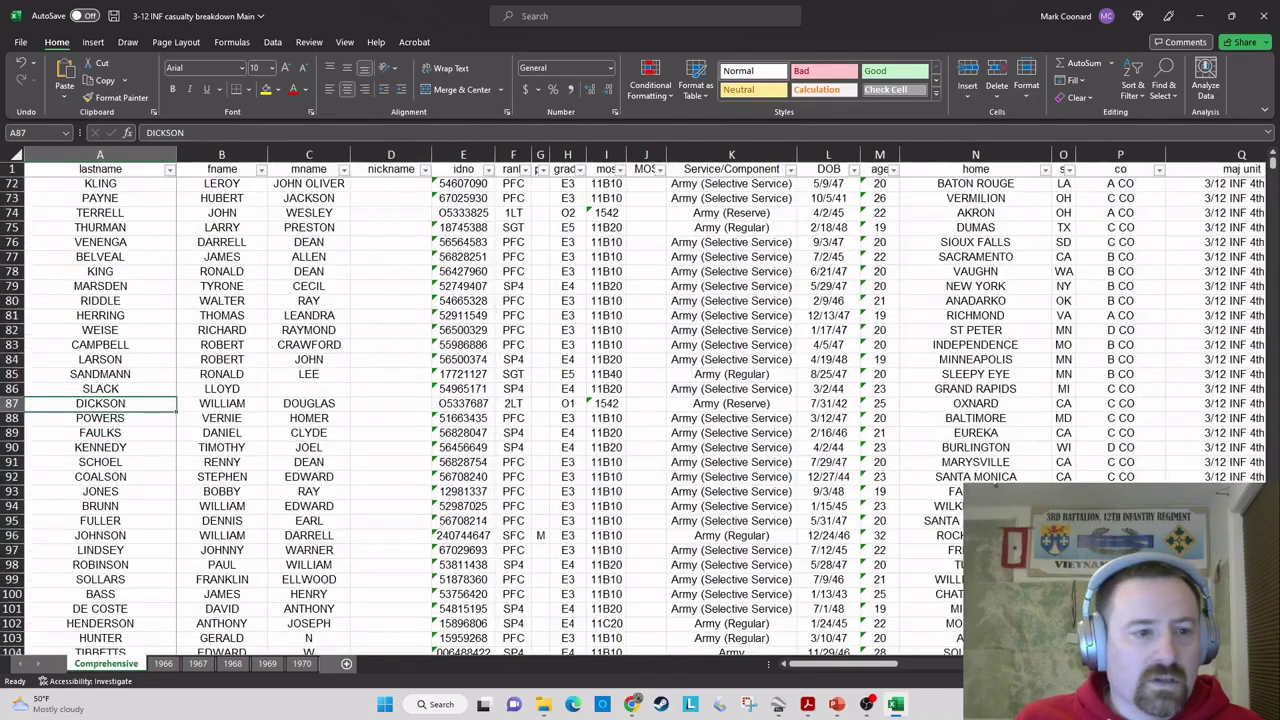
{"action": "scroll", "coordinate": [298, 345], "scroll_direction": "up", "scroll_amount": 2, "text": "ctrl"}
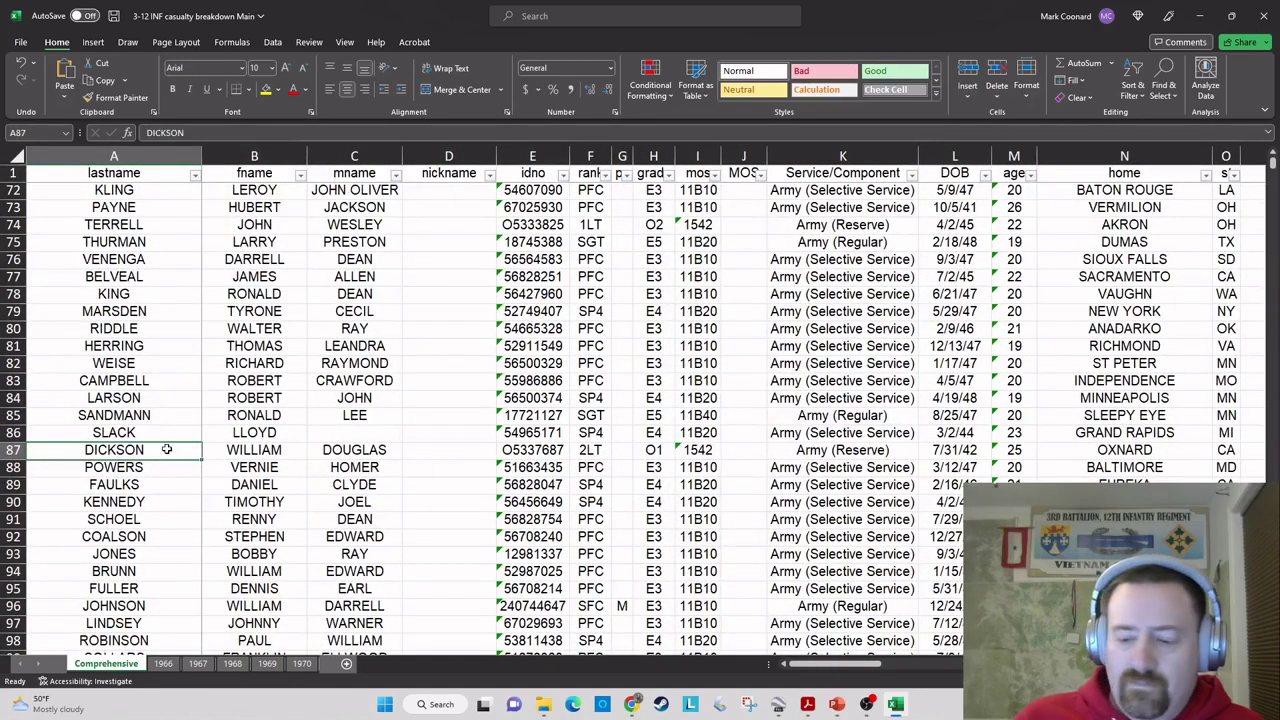
{"action": "key", "text": "Right"}
{"action": "key", "text": "Right"}
{"action": "key", "text": "Right"}
{"action": "key", "text": "Right"}
{"action": "key", "text": "Right"}
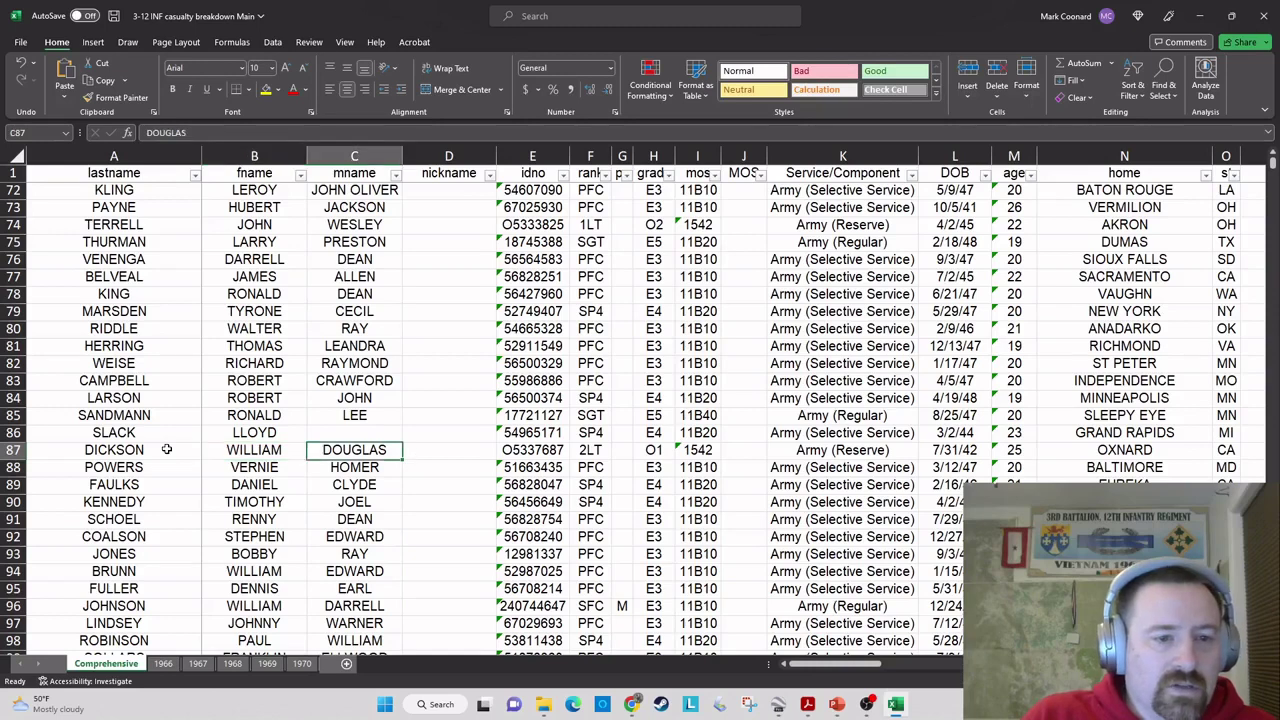
{"action": "key", "text": "Right"}
{"action": "key", "text": "Right"}
{"action": "key", "text": "Right"}
{"action": "key", "text": "Right"}
{"action": "key", "text": "Right"}
{"action": "key", "text": "Right"}
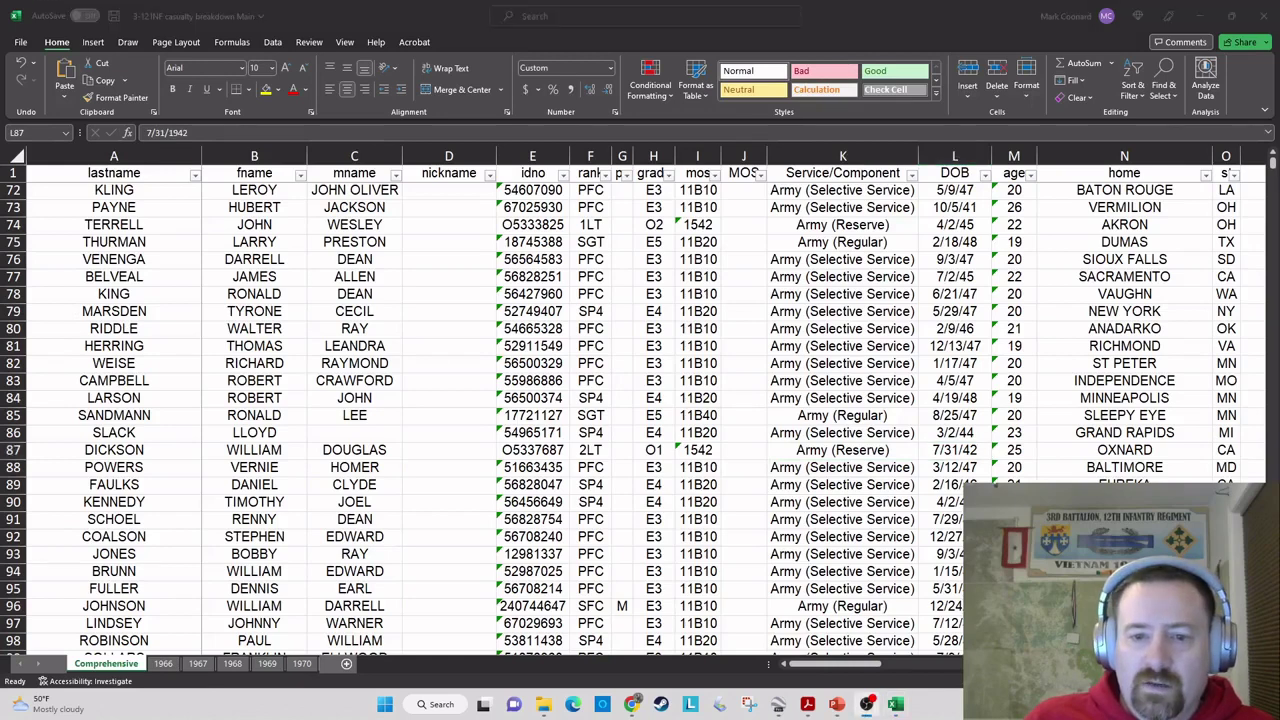
- Examine the row 87 casualty's personal details from the middle name across to the age
{"action": "left_click_drag", "start_coordinate": [1105, 610], "coordinate": [148, 130]}
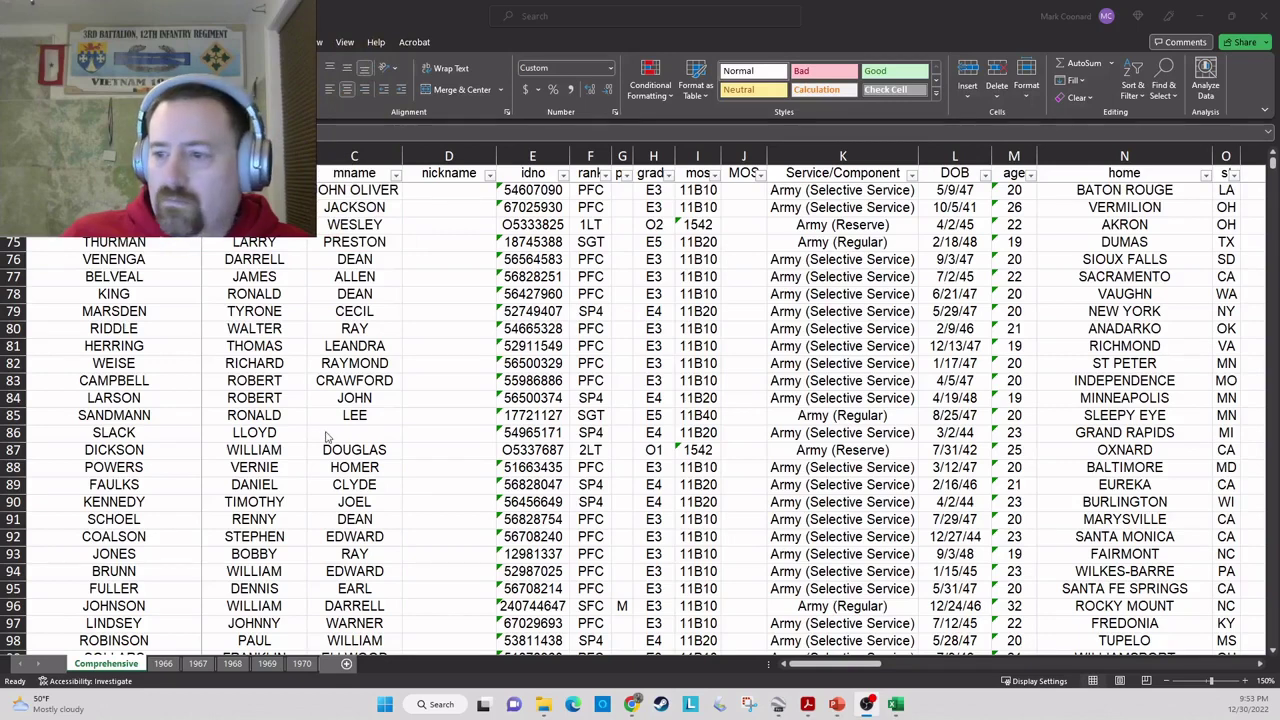
{"action": "left_click", "coordinate": [352, 449]}
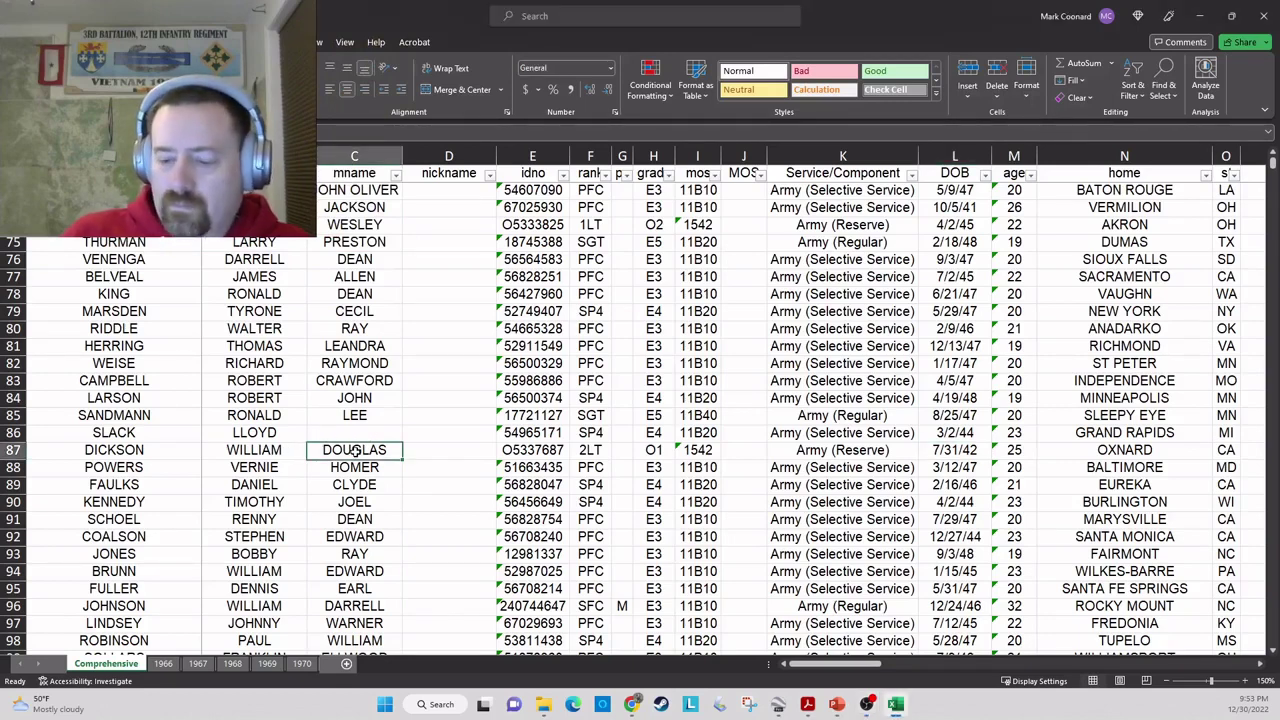
{"action": "key", "text": "Right"}
{"action": "key", "text": "Right"}
{"action": "key", "text": "Right"}
{"action": "key", "text": "Right"}
{"action": "key", "text": "Right"}
{"action": "key", "text": "Right"}
{"action": "key", "text": "Right"}
{"action": "key", "text": "Right"}
{"action": "key", "text": "Right"}
{"action": "key", "text": "Right"}
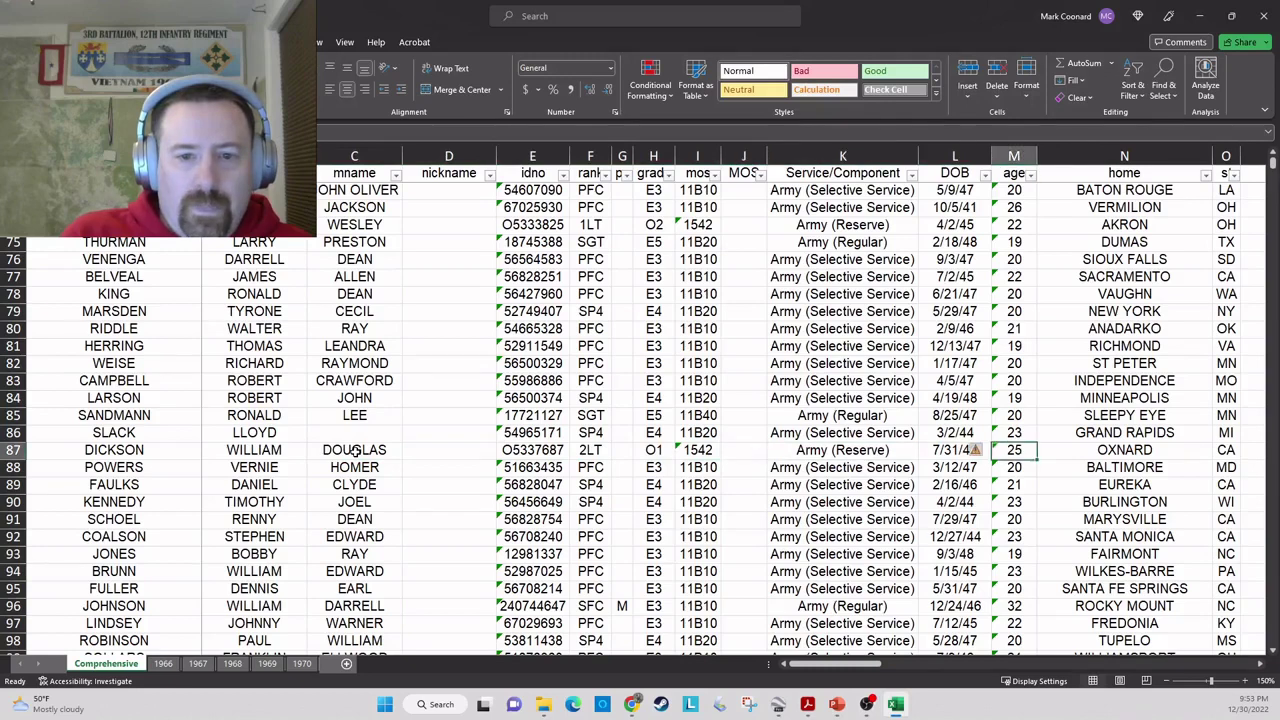
{"action": "key", "text": "Left"}
{"action": "key", "text": "Left"}
{"action": "key", "text": "Right"}
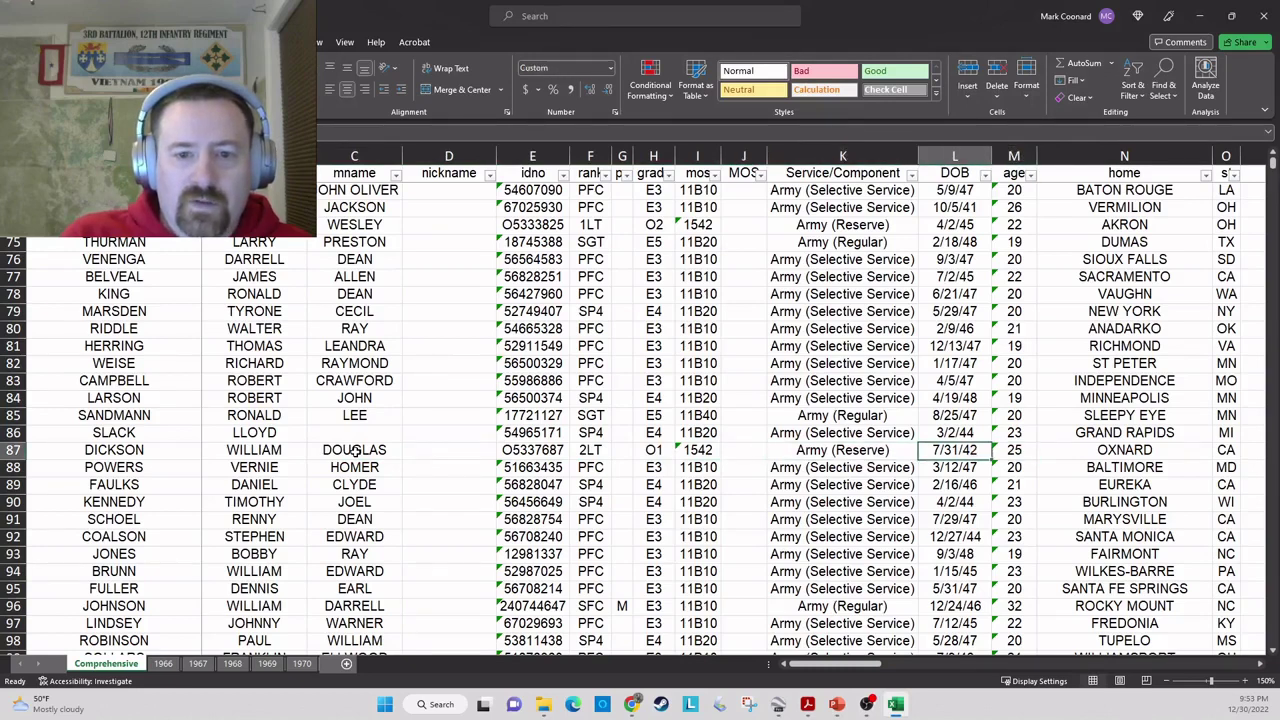
{"action": "key", "text": "Right"}
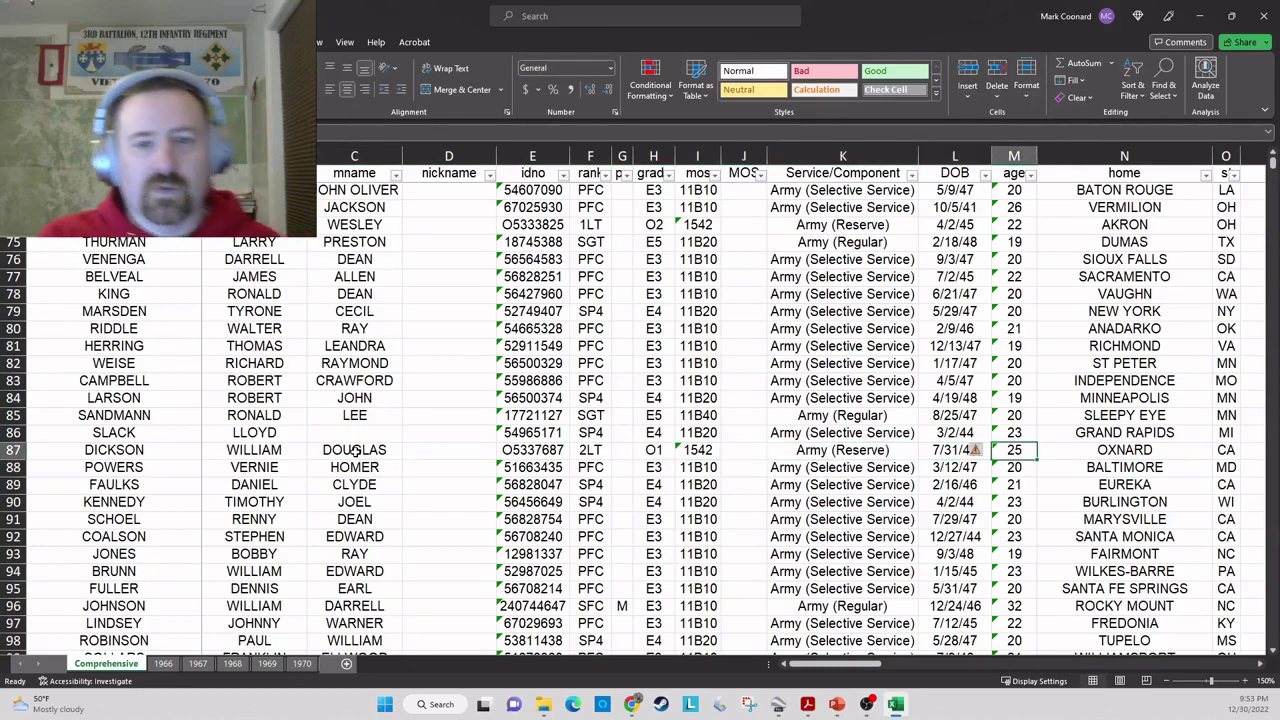
- Examine row 87's home, company, tour start, days in Vietnam and incident date
{"action": "key", "text": "Right"}
{"action": "key", "text": "Right"}
{"action": "key", "text": "Right"}
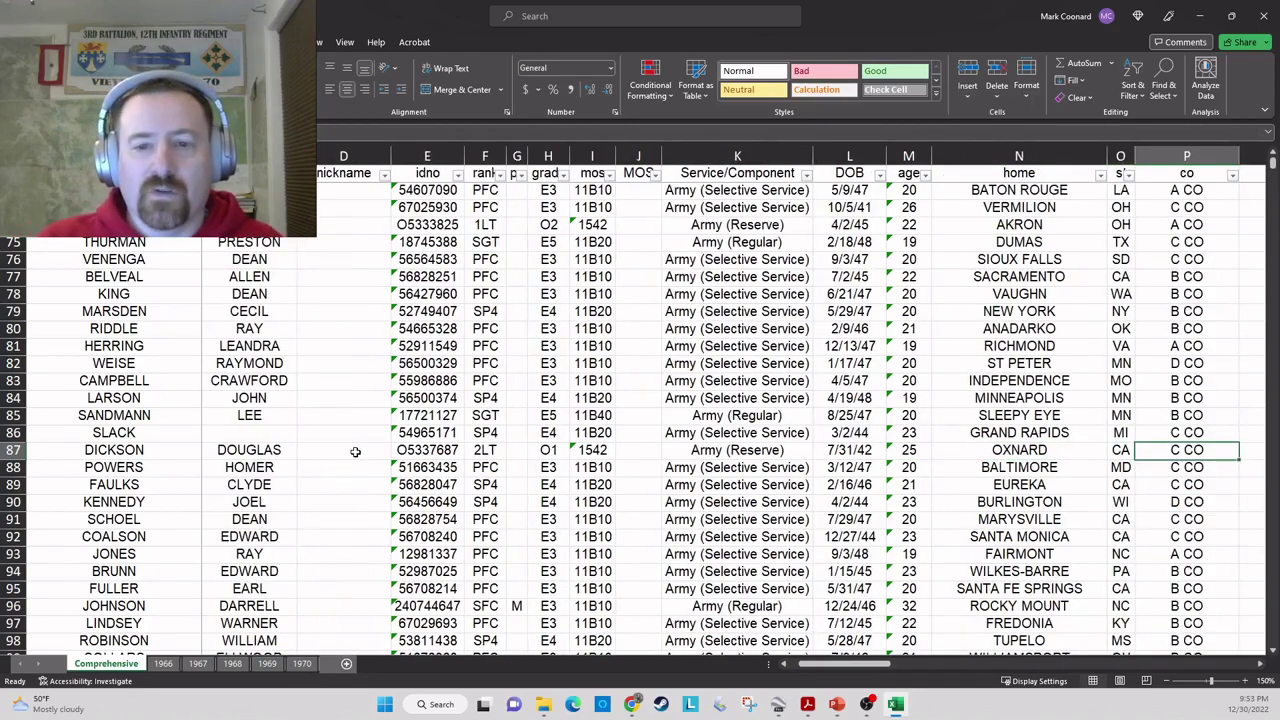
{"action": "key", "text": "Right"}
{"action": "key", "text": "Right"}
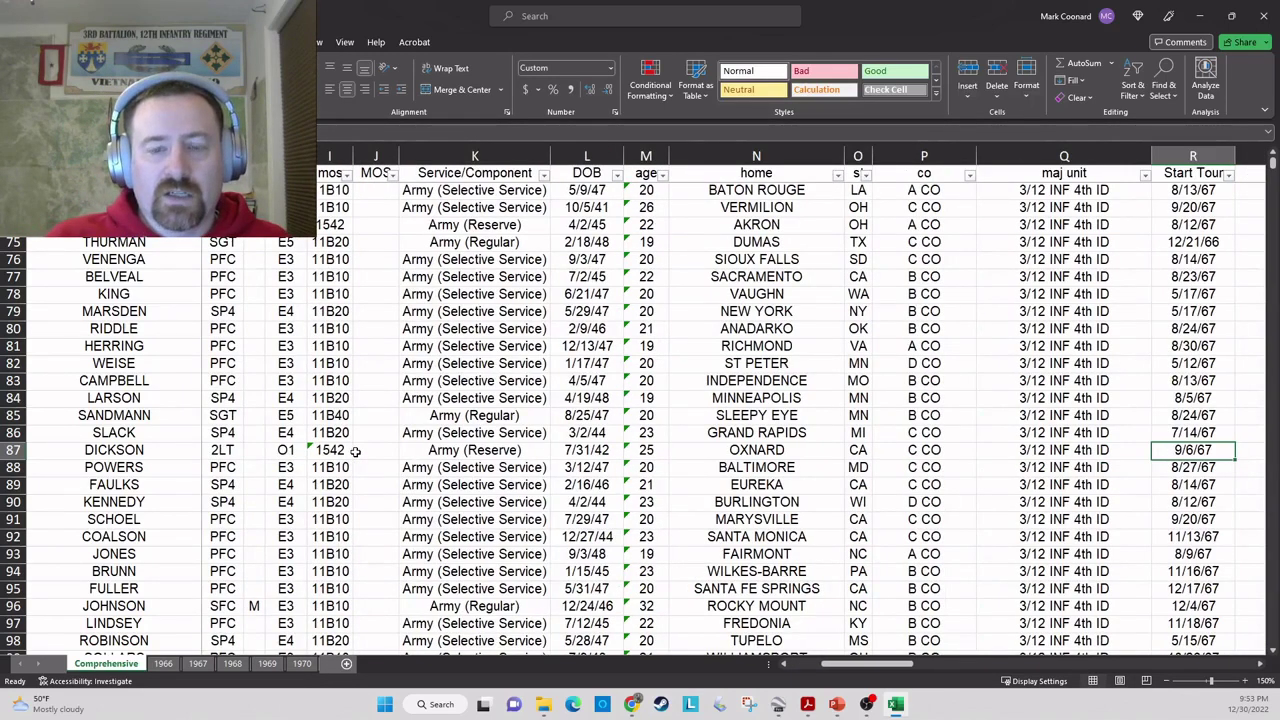
{"action": "key", "text": "Right"}
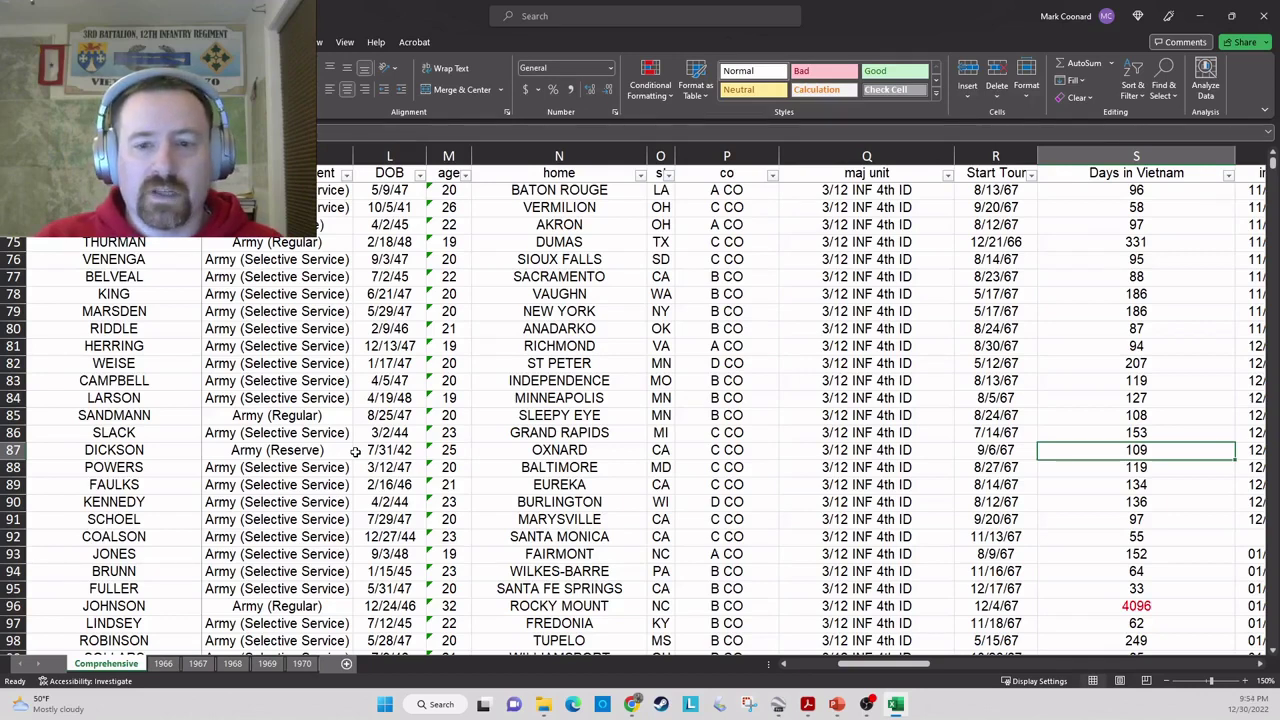
{"action": "key", "text": "Right"}
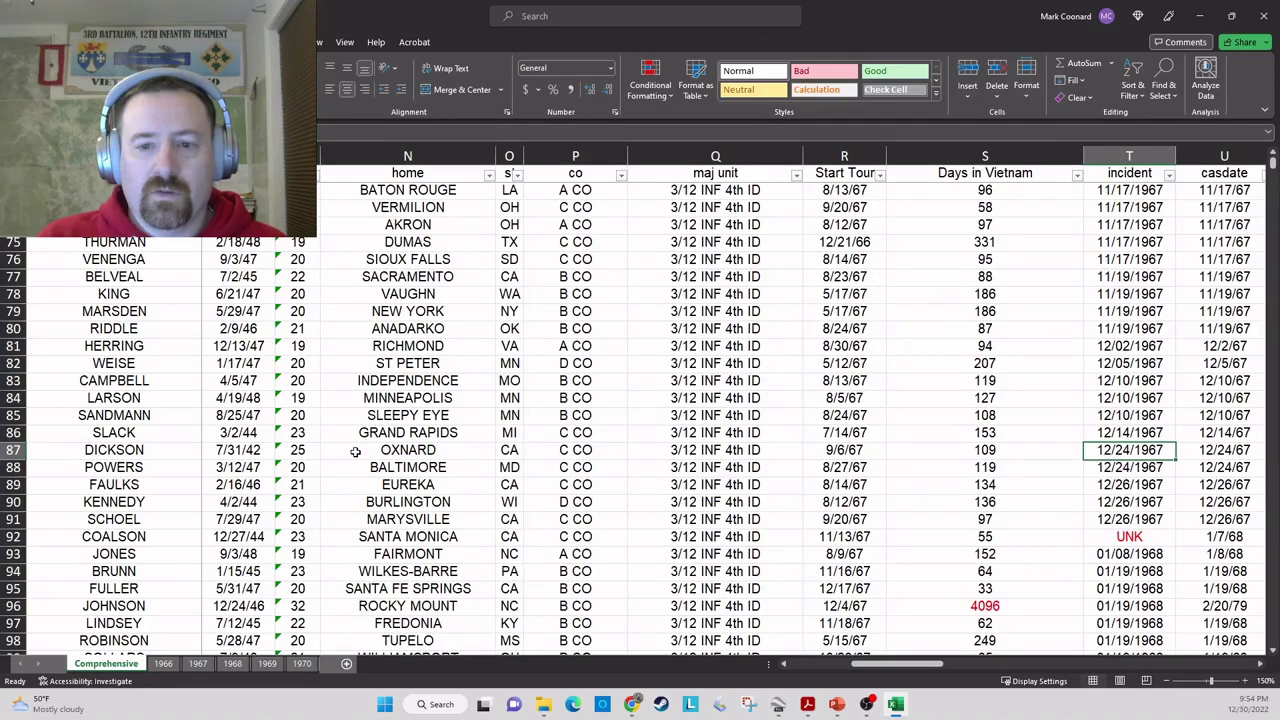
- Examine row 87's casualty date, remains, identification and burial entries
{"action": "key", "text": "Right"}
{"action": "key", "text": "Left"}
{"action": "key", "text": "Left"}
{"action": "key", "text": "Left"}
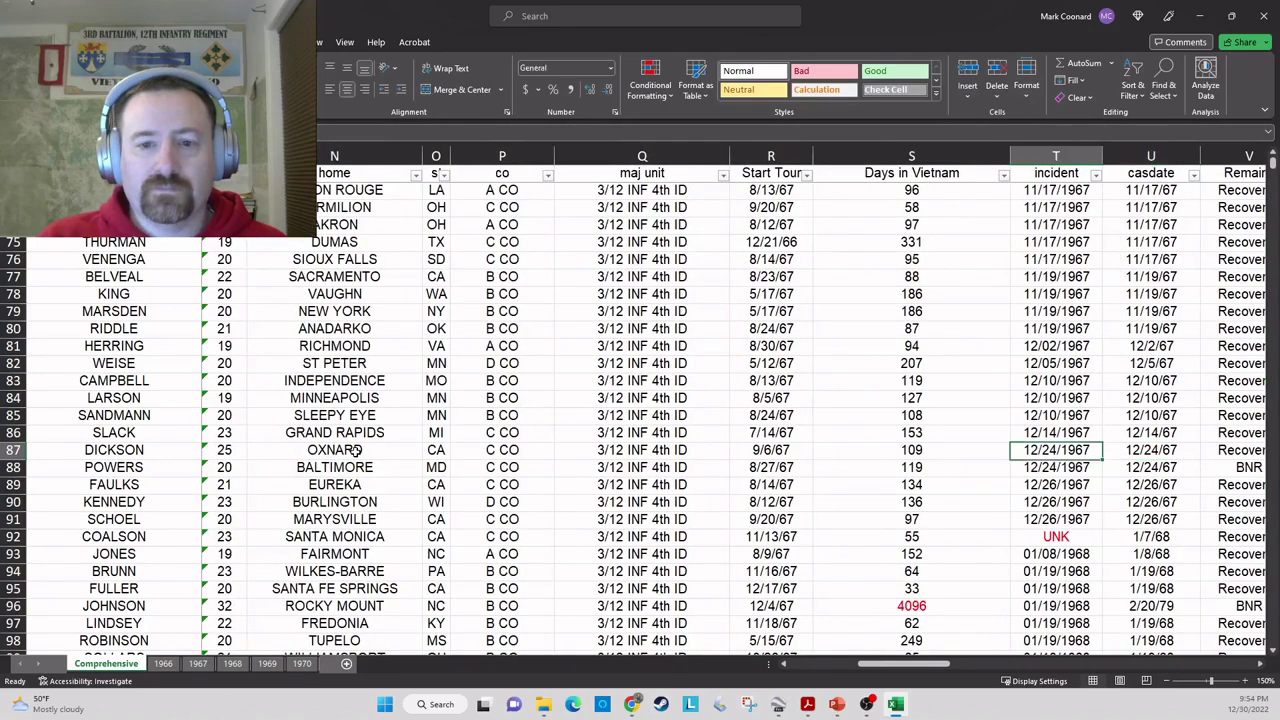
{"action": "key", "text": "Right"}
{"action": "key", "text": "Right"}
{"action": "key", "text": "Right"}
{"action": "key", "text": "Right"}
{"action": "key", "text": "Right"}
{"action": "key", "text": "Right"}
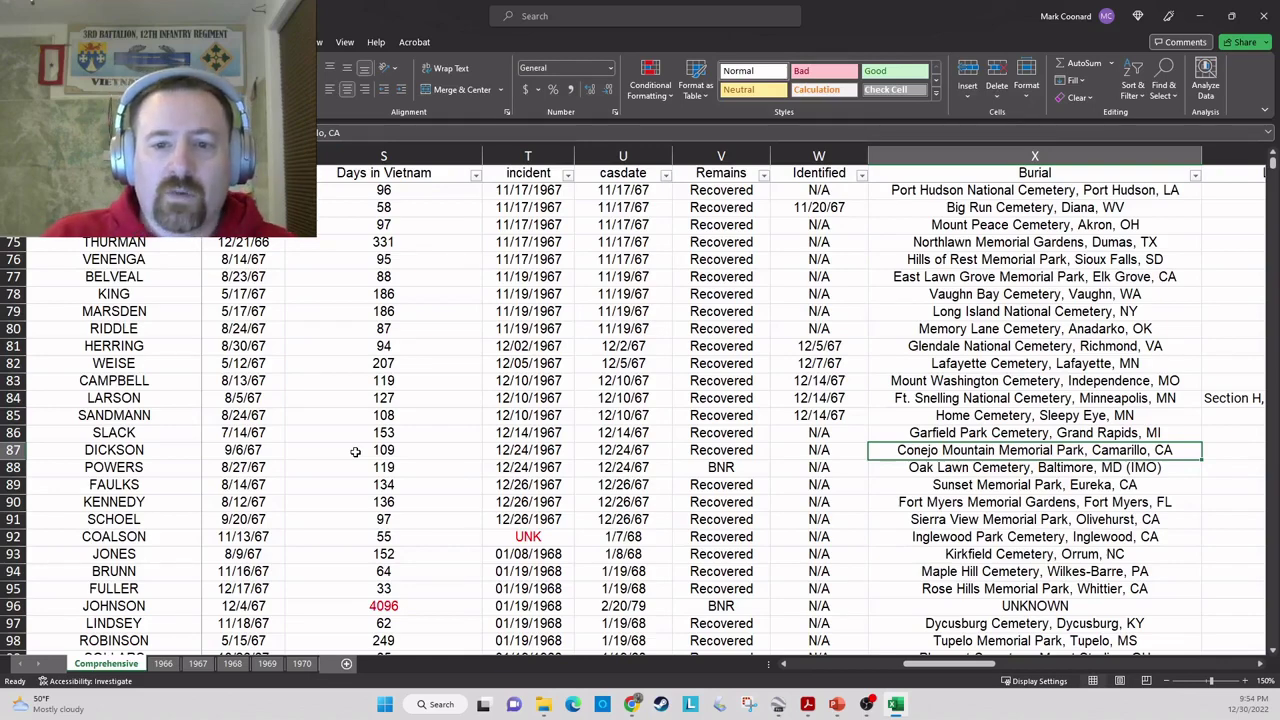
- Examine row 87's casualty location, grid coordinate, event, sources, awards and wall panel
{"action": "key", "text": "Right"}
{"action": "key", "text": "Right"}
{"action": "key", "text": "Right"}
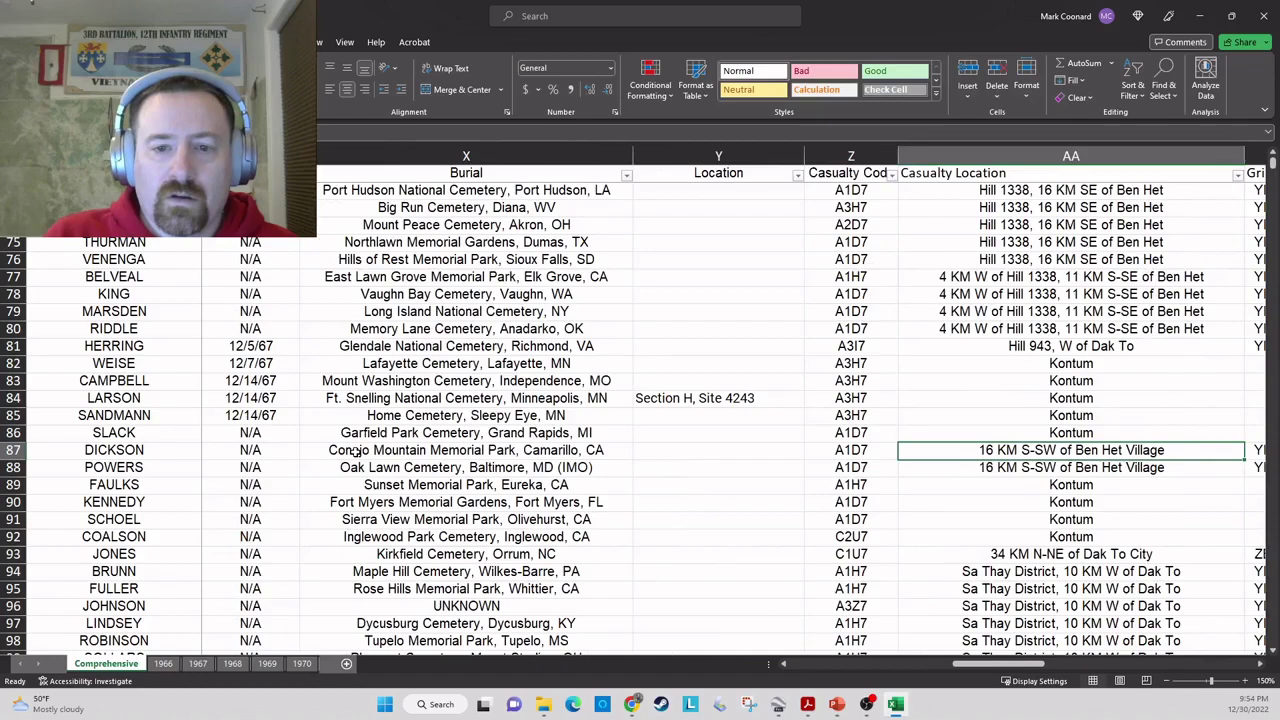
{"action": "key", "text": "Right"}
{"action": "key", "text": "Left"}
{"action": "key", "text": "Right"}
{"action": "key", "text": "Right"}
{"action": "key", "text": "Right"}
{"action": "key", "text": "Right"}
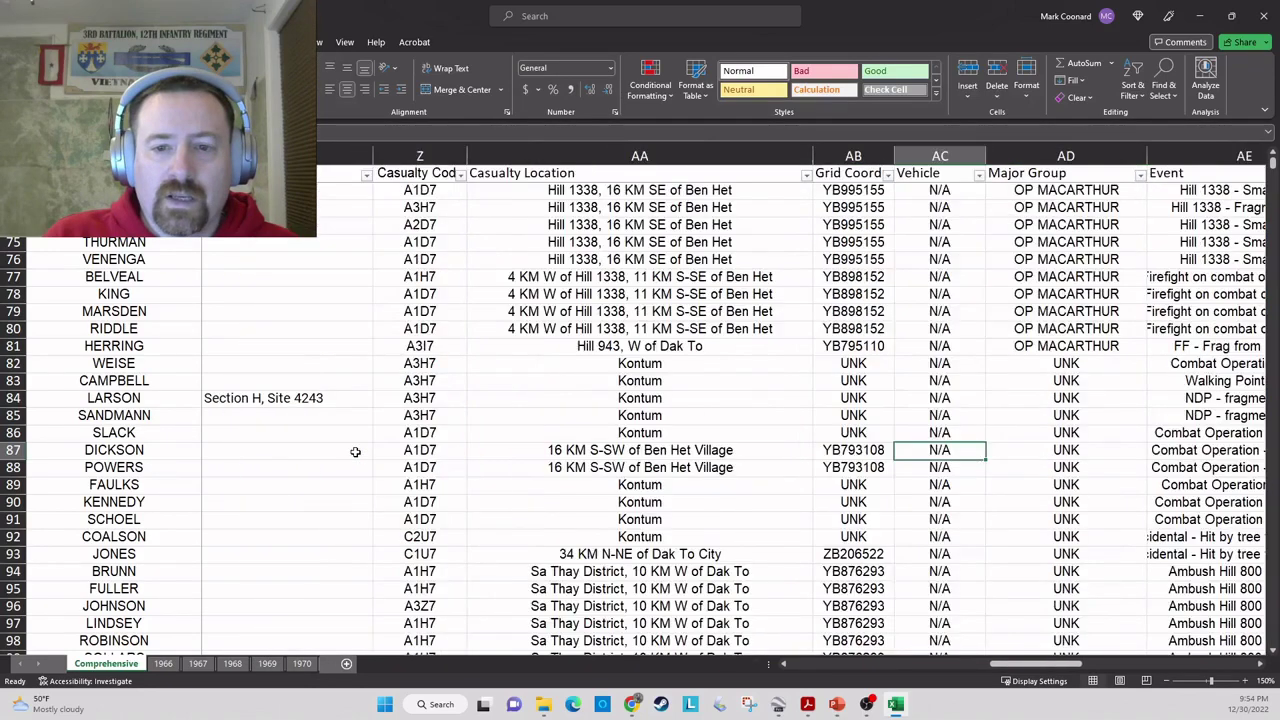
{"action": "key", "text": "Right"}
{"action": "key", "text": "Right"}
{"action": "key", "text": "Right"}
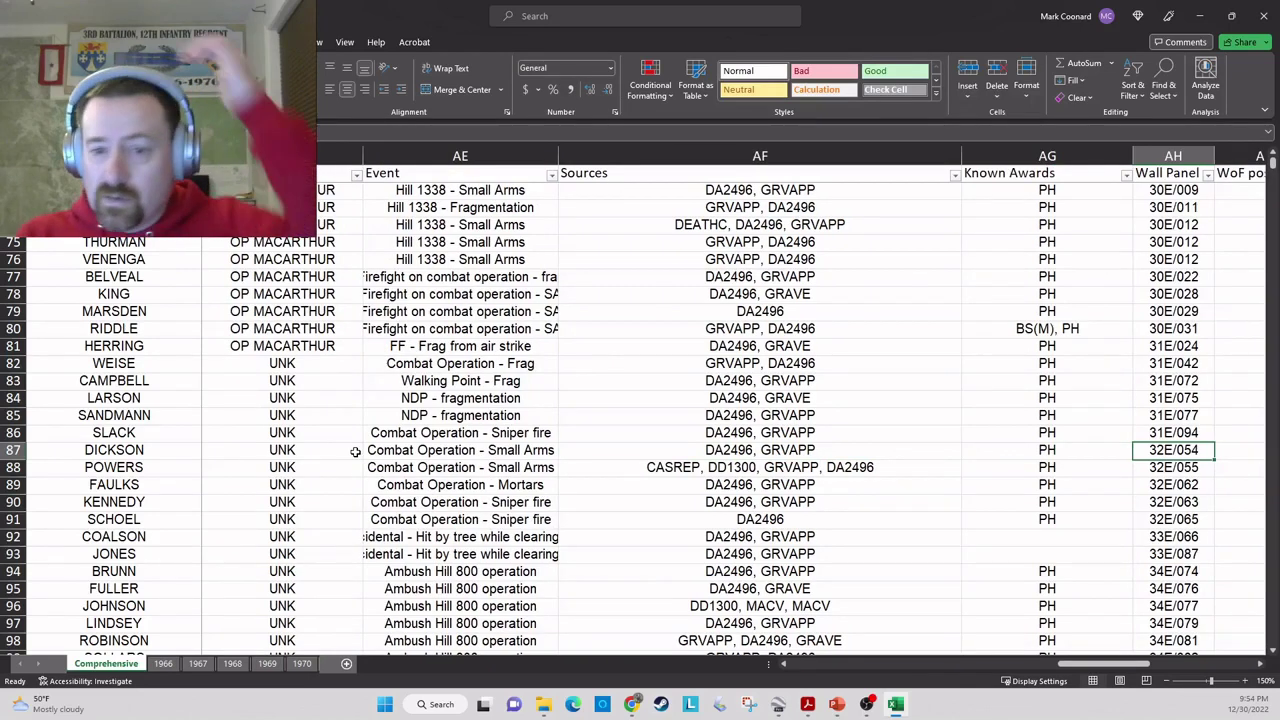
- Return to the first name in row 87 and go down to the second 24 December casualty in row 88
{"action": "key", "text": "Left"}
{"action": "key", "text": "Left"}
{"action": "key", "text": "Left"}
{"action": "key", "text": "Left"}
{"action": "key", "text": "Left"}
{"action": "key", "text": "Left"}
{"action": "key", "text": "Left"}
{"action": "key", "text": "Left"}
{"action": "key", "text": "Left"}
{"action": "key", "text": "Left"}
{"action": "key", "text": "Left"}
{"action": "key", "text": "Left"}
{"action": "key", "text": "Left"}
{"action": "key", "text": "Left"}
{"action": "key", "text": "Left"}
{"action": "key", "text": "Left"}
{"action": "key", "text": "Left"}
{"action": "key", "text": "Left"}
{"action": "key", "text": "Left"}
{"action": "key", "text": "Left"}
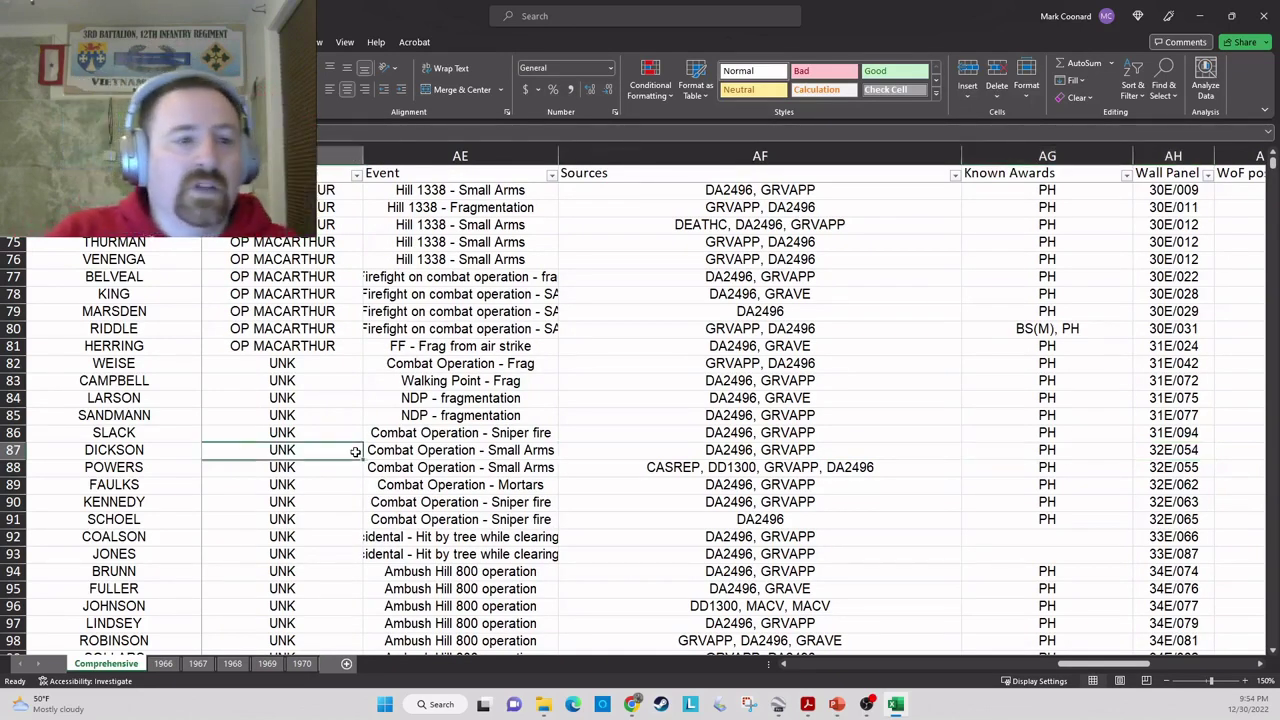
{"action": "key", "text": "Left"}
{"action": "key", "text": "Left"}
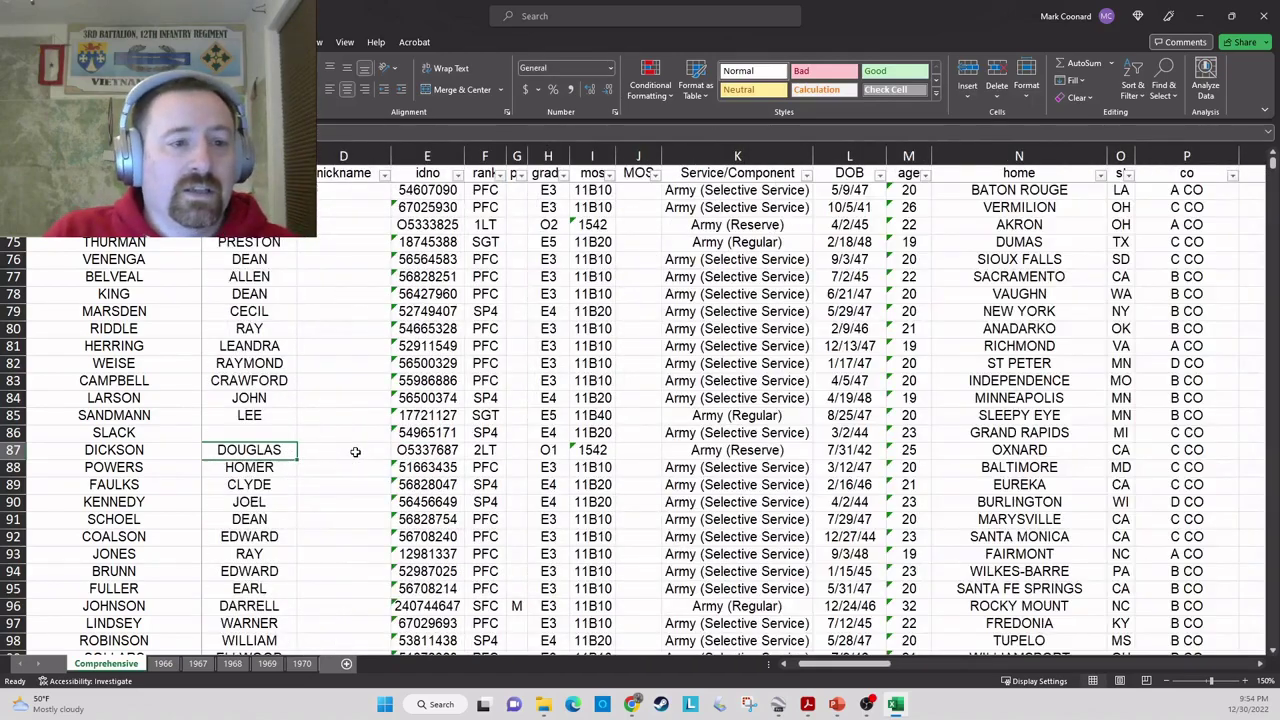
{"action": "key", "text": "Left"}
{"action": "key", "text": "Down"}
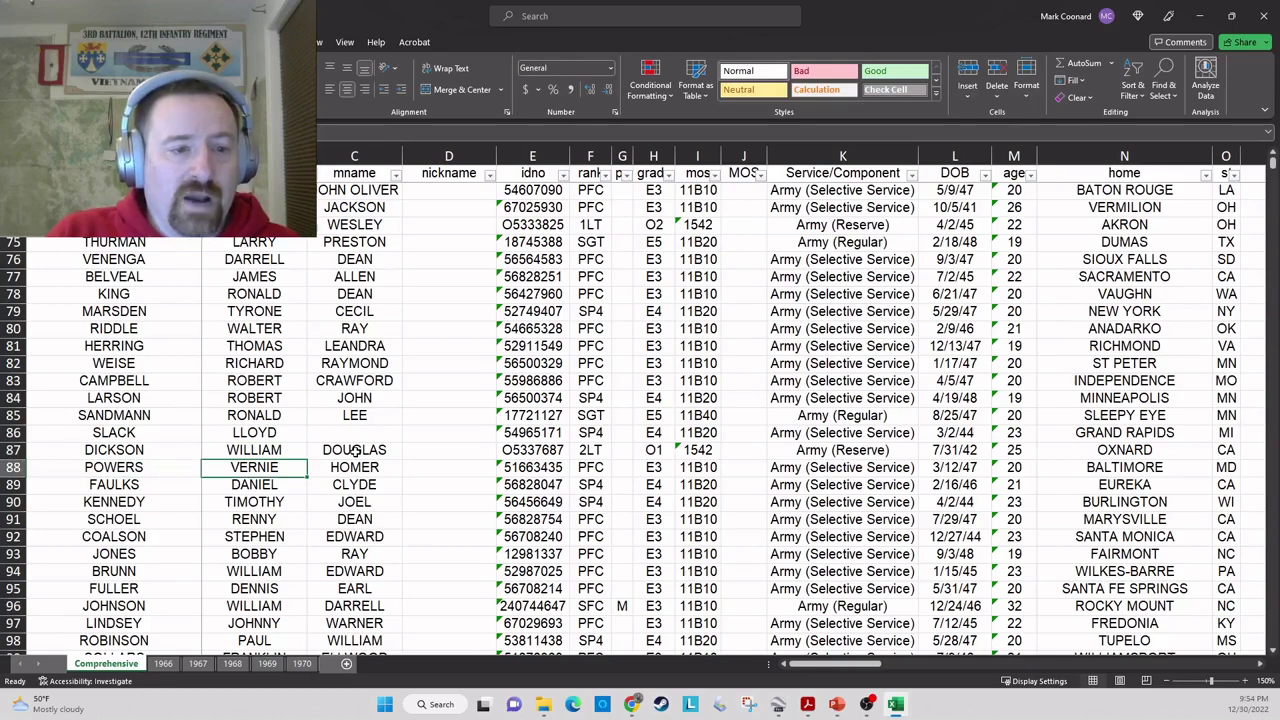
- Examine the row 88 casualty's rank, grade, service component, date of birth, age and home state
{"action": "key", "text": "Right"}
{"action": "key", "text": "Right"}
{"action": "key", "text": "Right"}
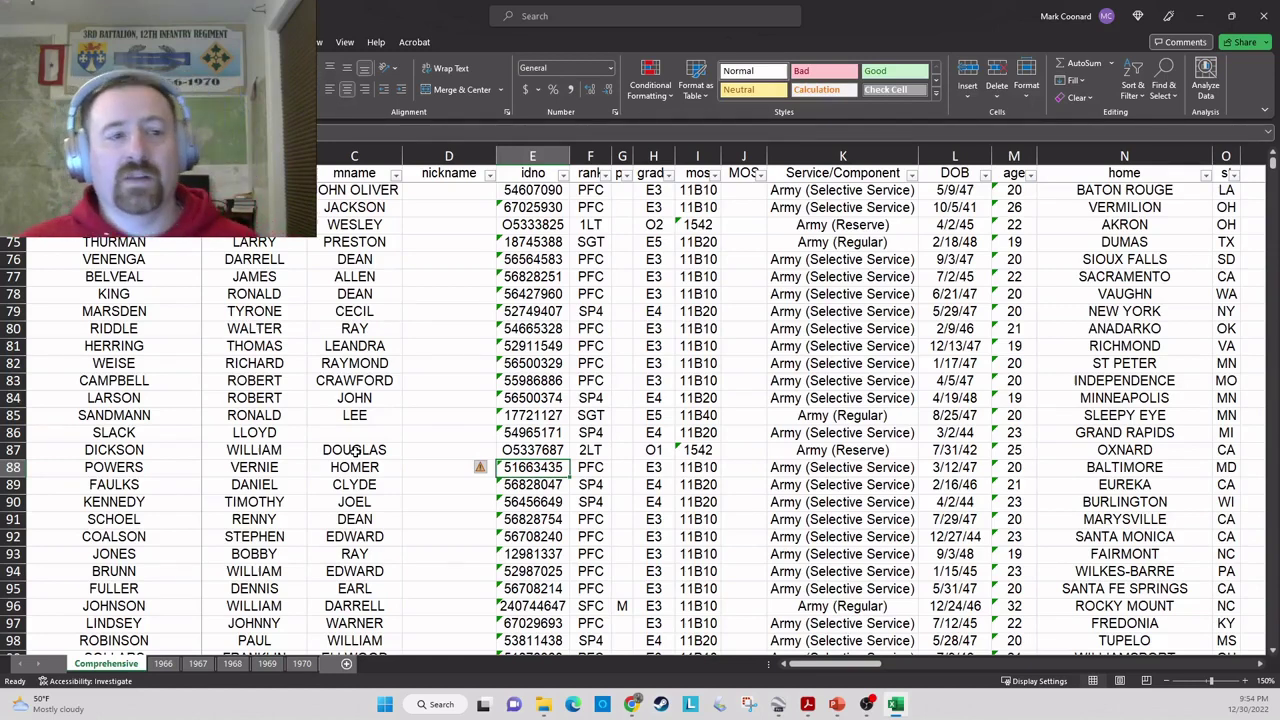
{"action": "key", "text": "Right"}
{"action": "key", "text": "Right"}
{"action": "key", "text": "Right"}
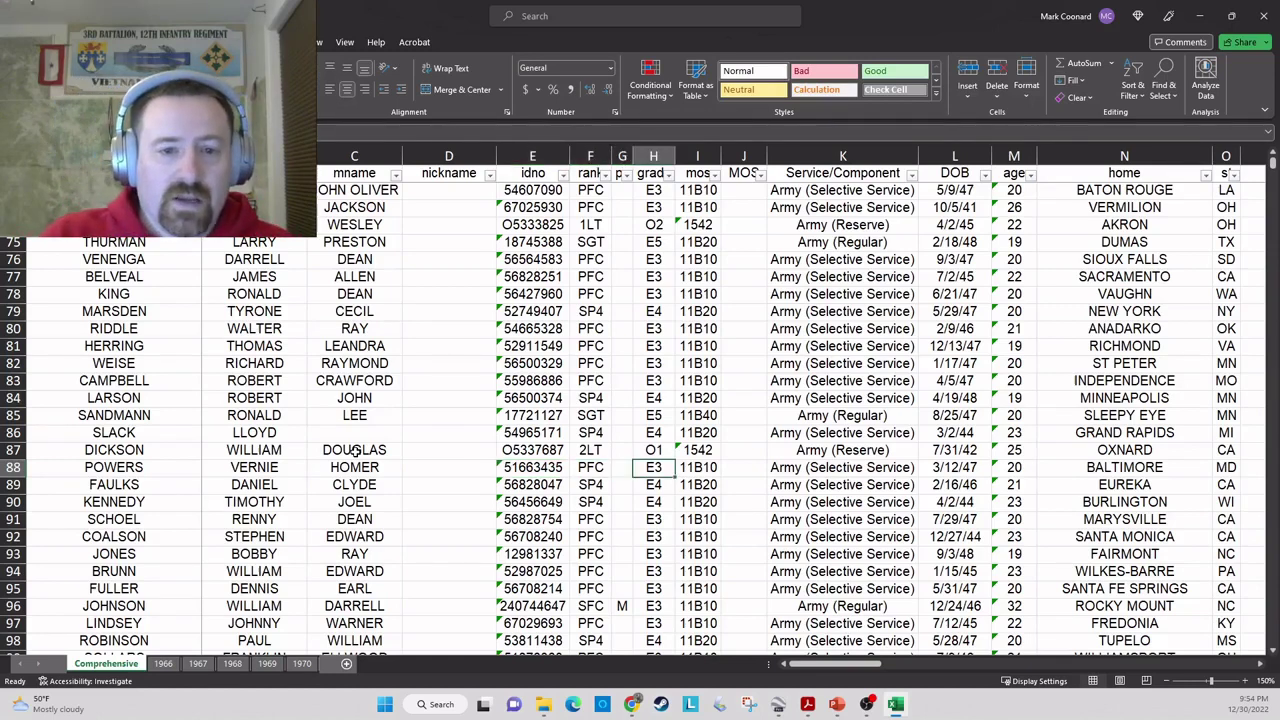
{"action": "key", "text": "Right"}
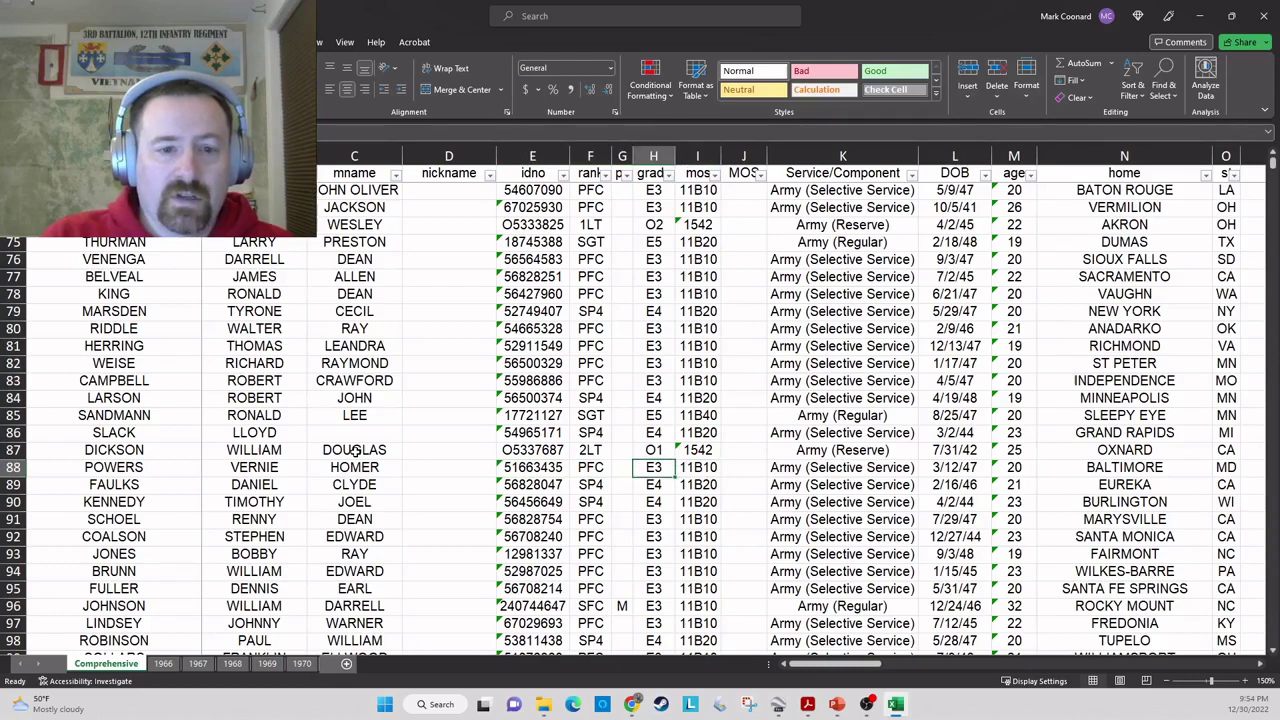
{"action": "key", "text": "Right"}
{"action": "key", "text": "Right"}
{"action": "key", "text": "Right"}
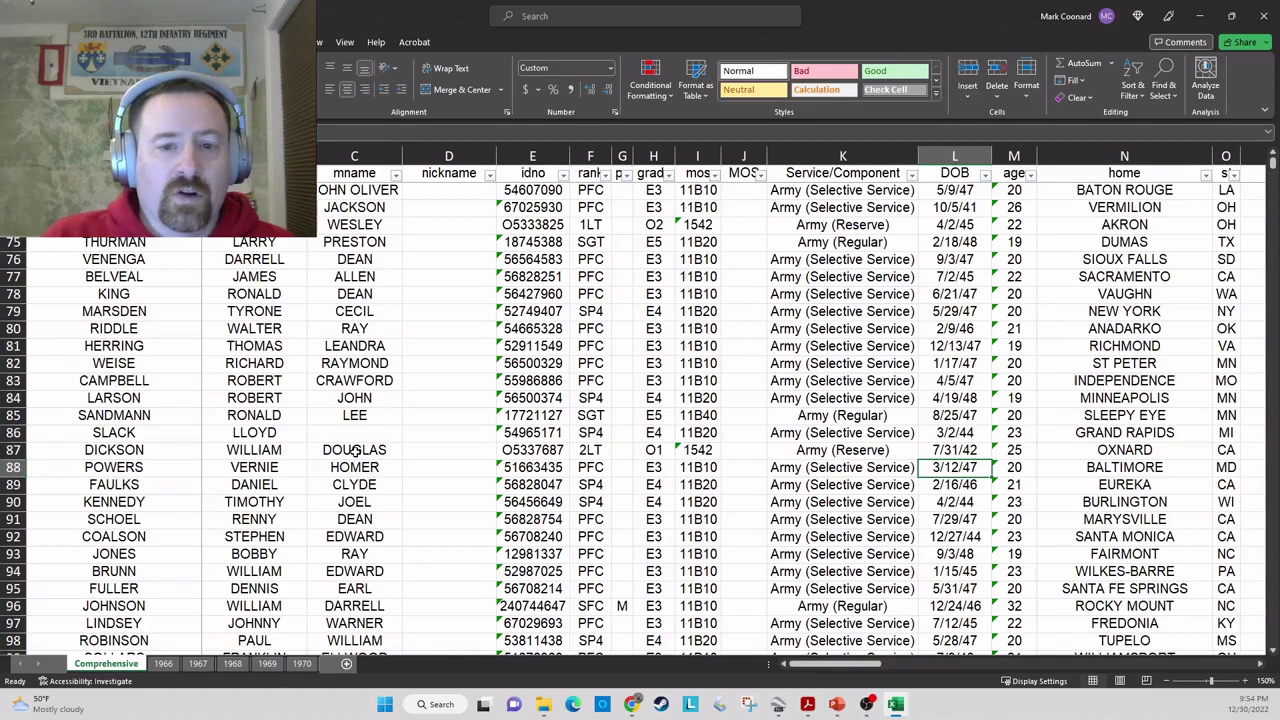
{"action": "key", "text": "Right"}
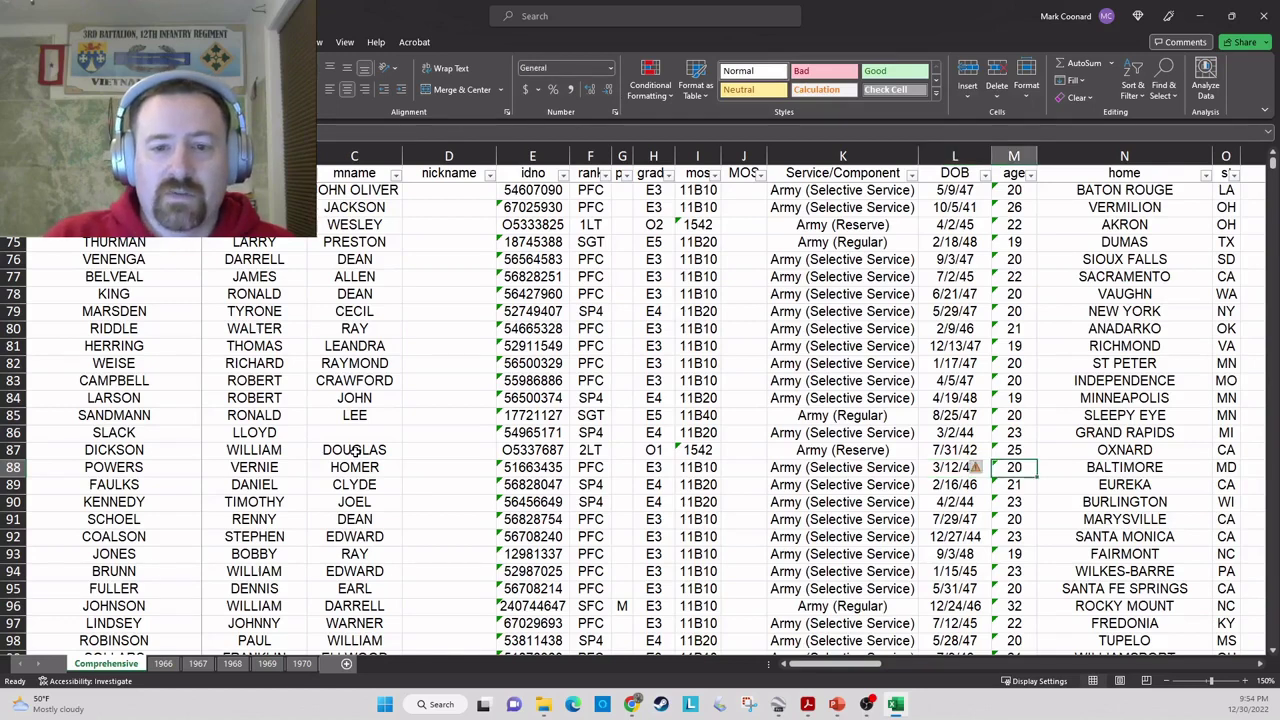
{"action": "key", "text": "Right"}
{"action": "key", "text": "Right"}
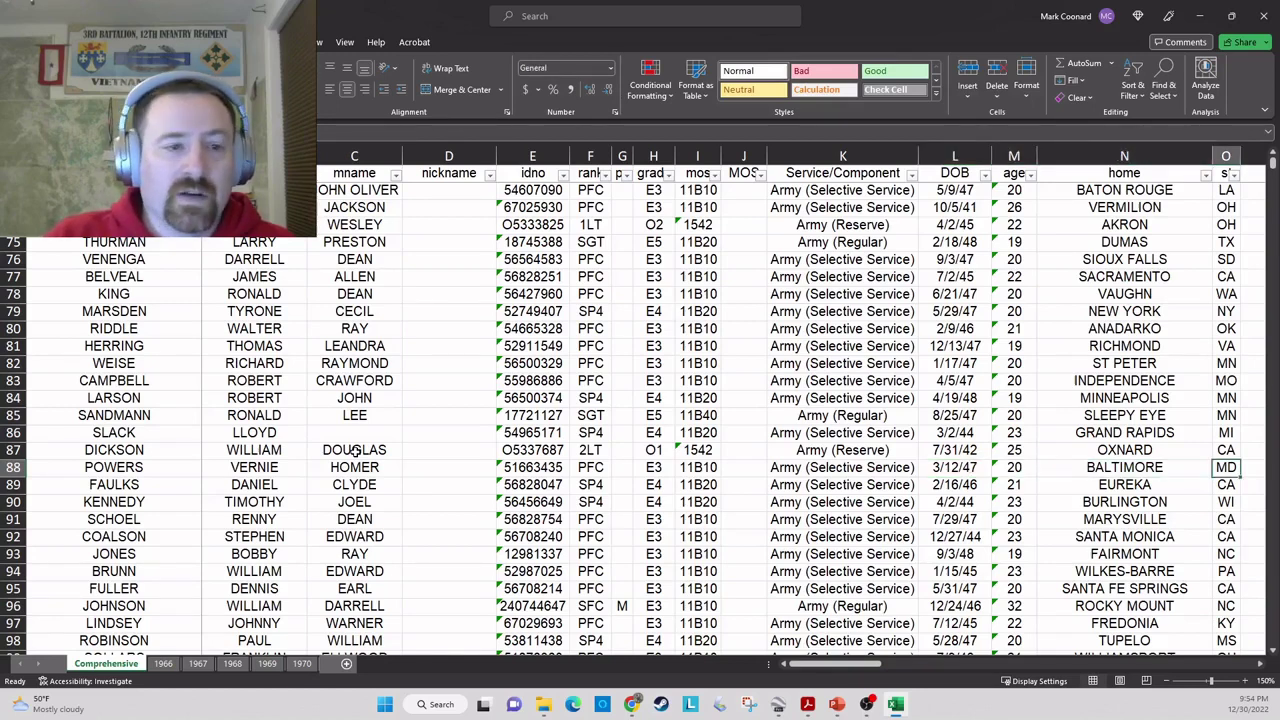
- Examine row 88's company, tour start, days in Vietnam and incident date
{"action": "key", "text": "Right"}
{"action": "key", "text": "Right"}
{"action": "key", "text": "Right"}
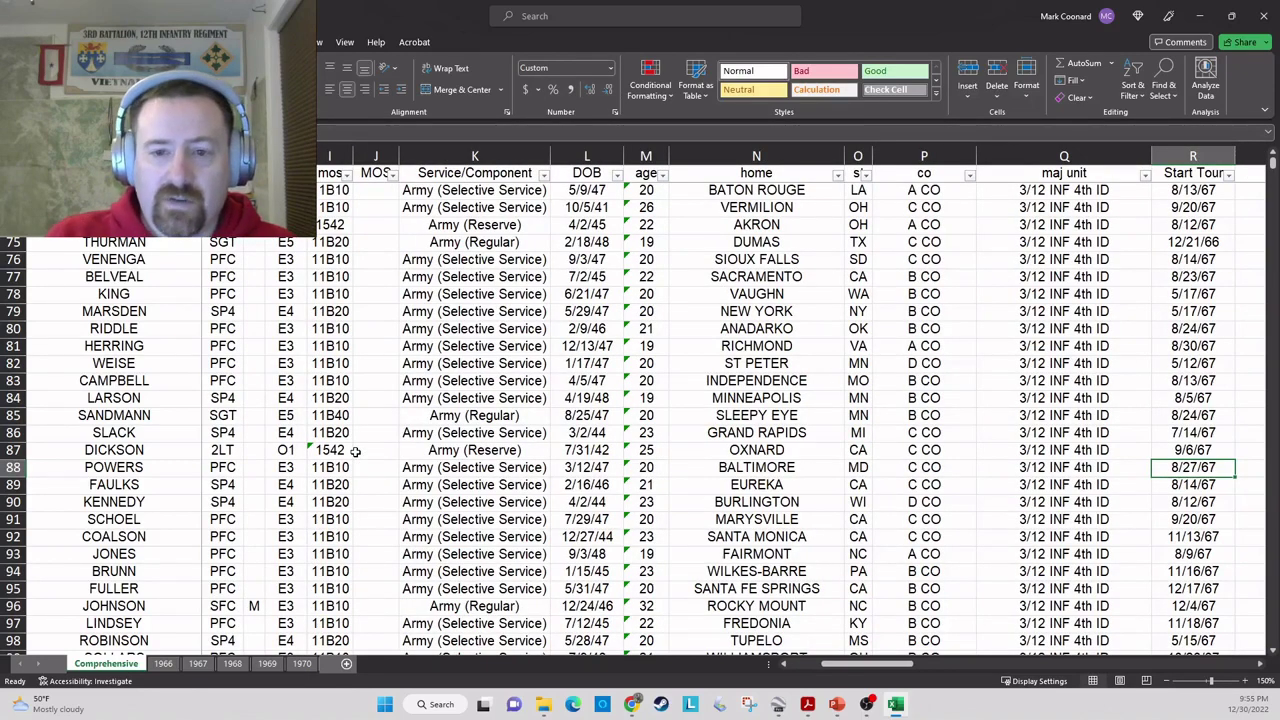
{"action": "key", "text": "Right"}
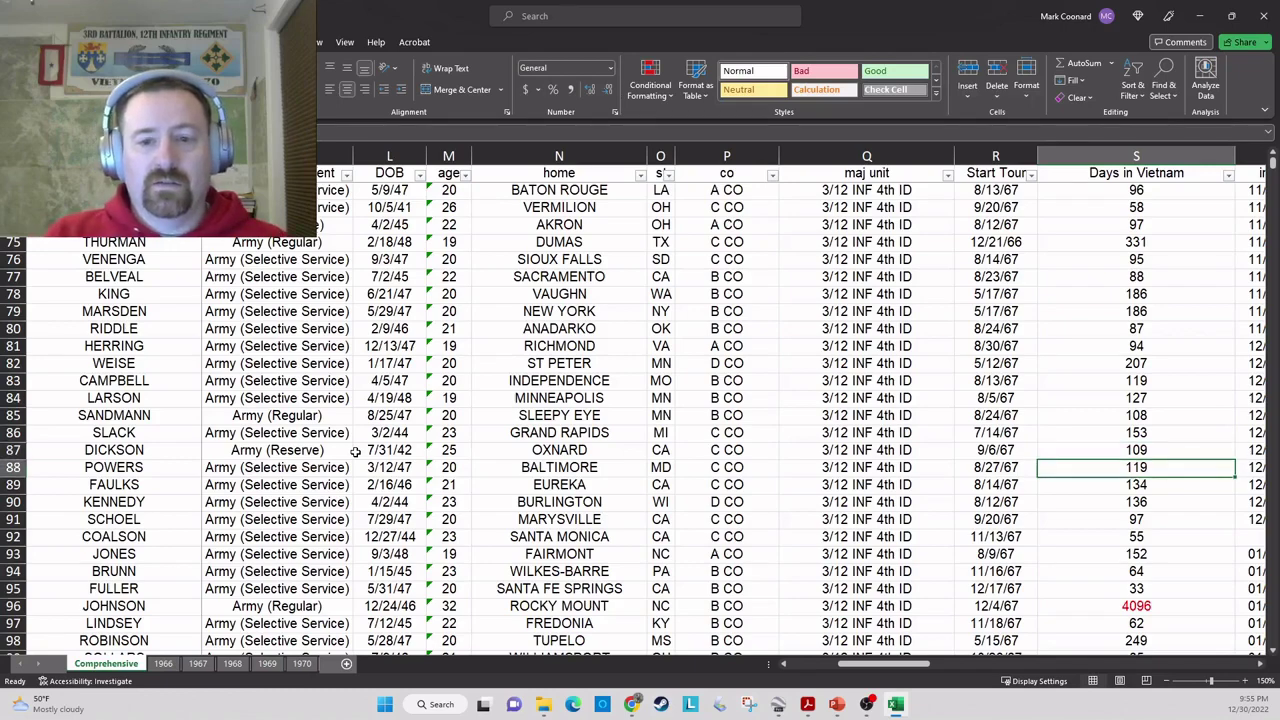
{"action": "key", "text": "Right"}
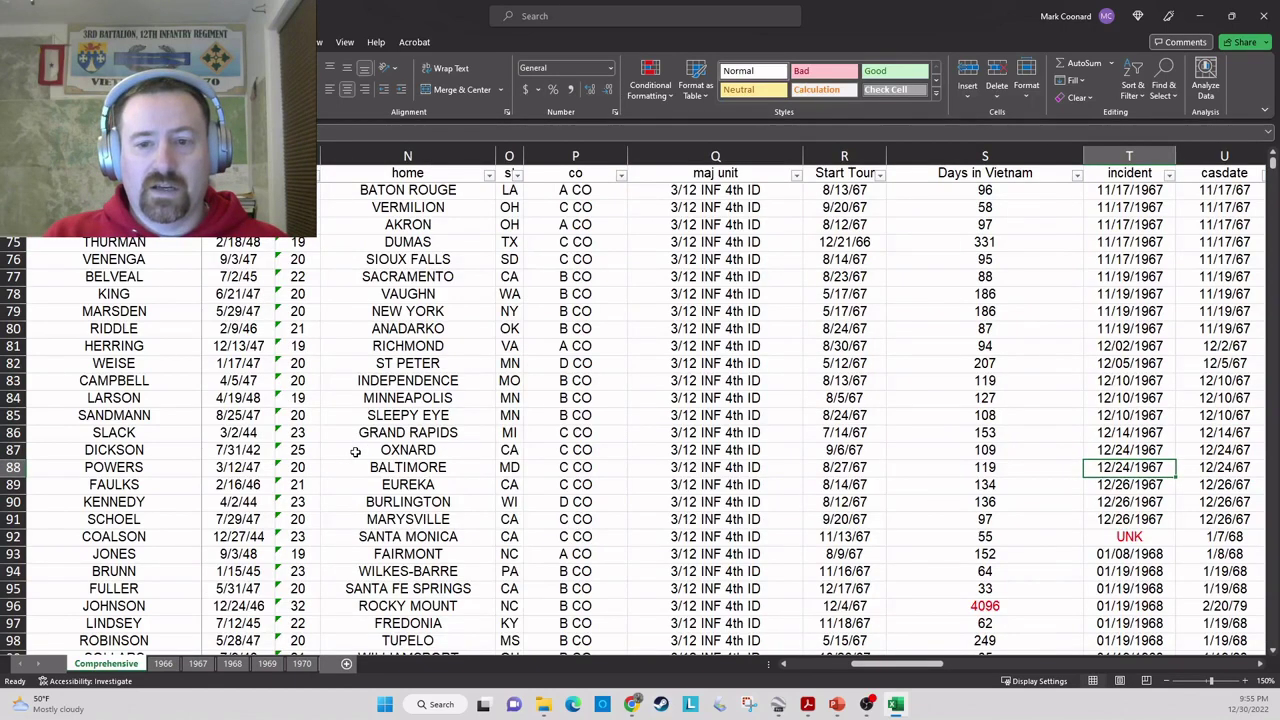
- Examine row 88's casualty date, remains status, identification, burial place, casualty code and casualty location
{"action": "key", "text": "Right"}
{"action": "key", "text": "Right"}
{"action": "key", "text": "Right"}
{"action": "key", "text": "Right"}
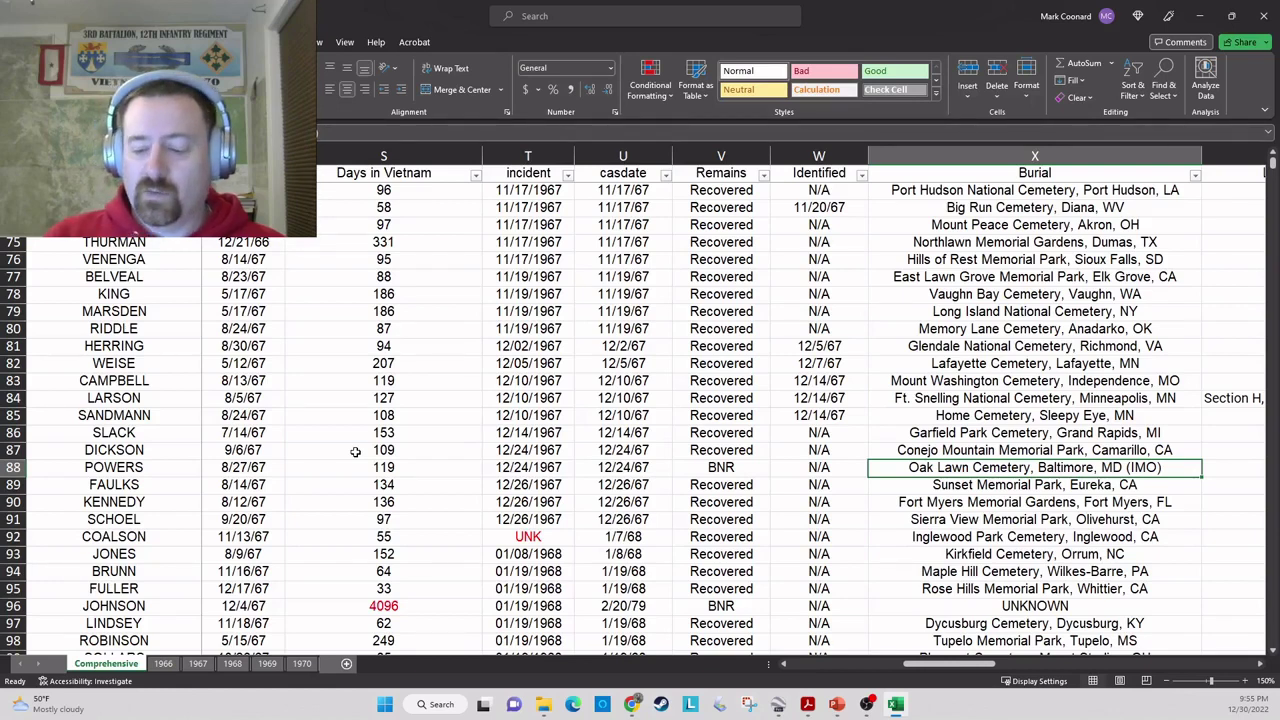
{"action": "key", "text": "Right"}
{"action": "key", "text": "Right"}
{"action": "key", "text": "Right"}
{"action": "key", "text": "Right"}
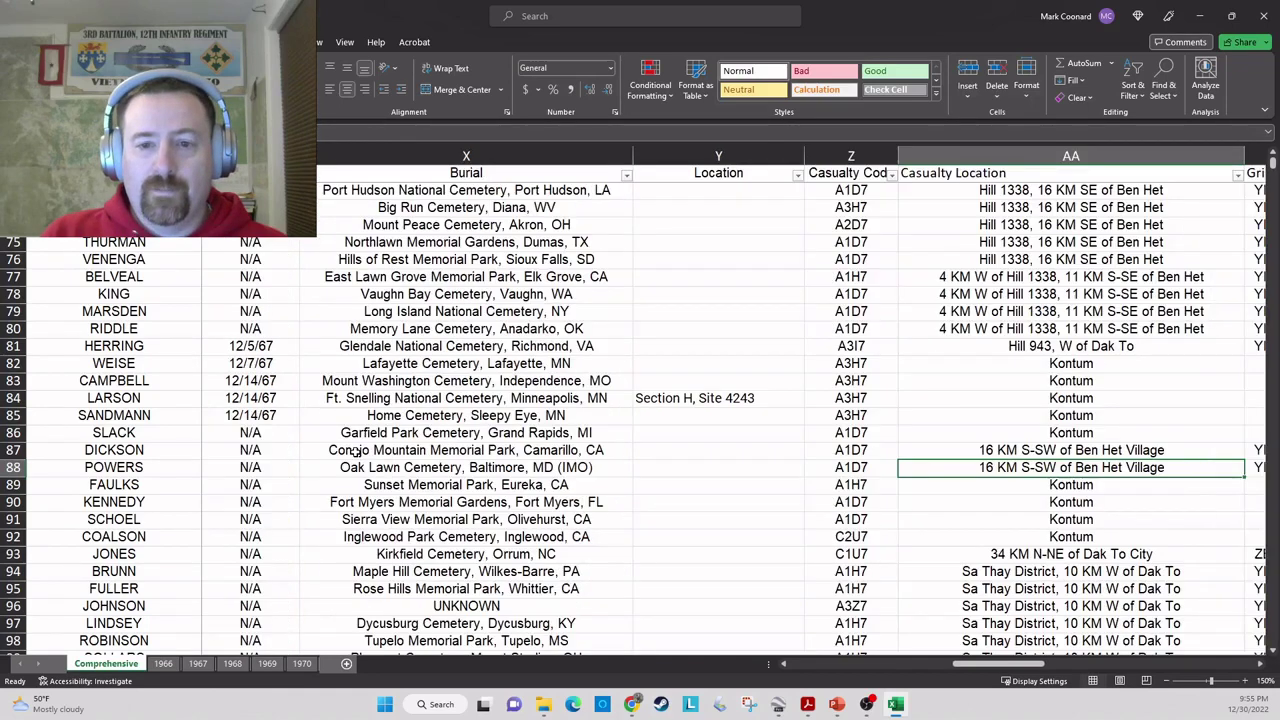
- Examine row 88's grid coordinate, vehicle, major group, event, sources, known awards and wall panel
{"action": "key", "text": "Right"}
{"action": "key", "text": "Right"}
{"action": "key", "text": "Right"}
{"action": "key", "text": "Right"}
{"action": "key", "text": "Right"}
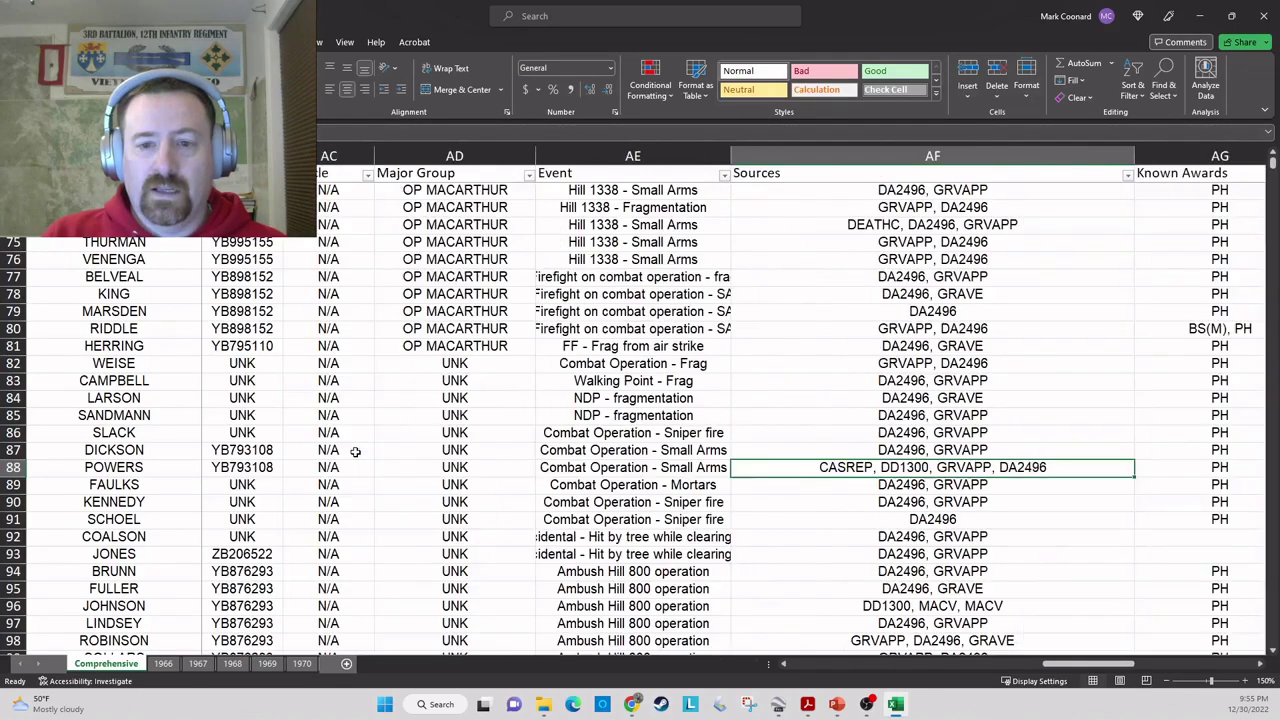
{"action": "key", "text": "Right"}
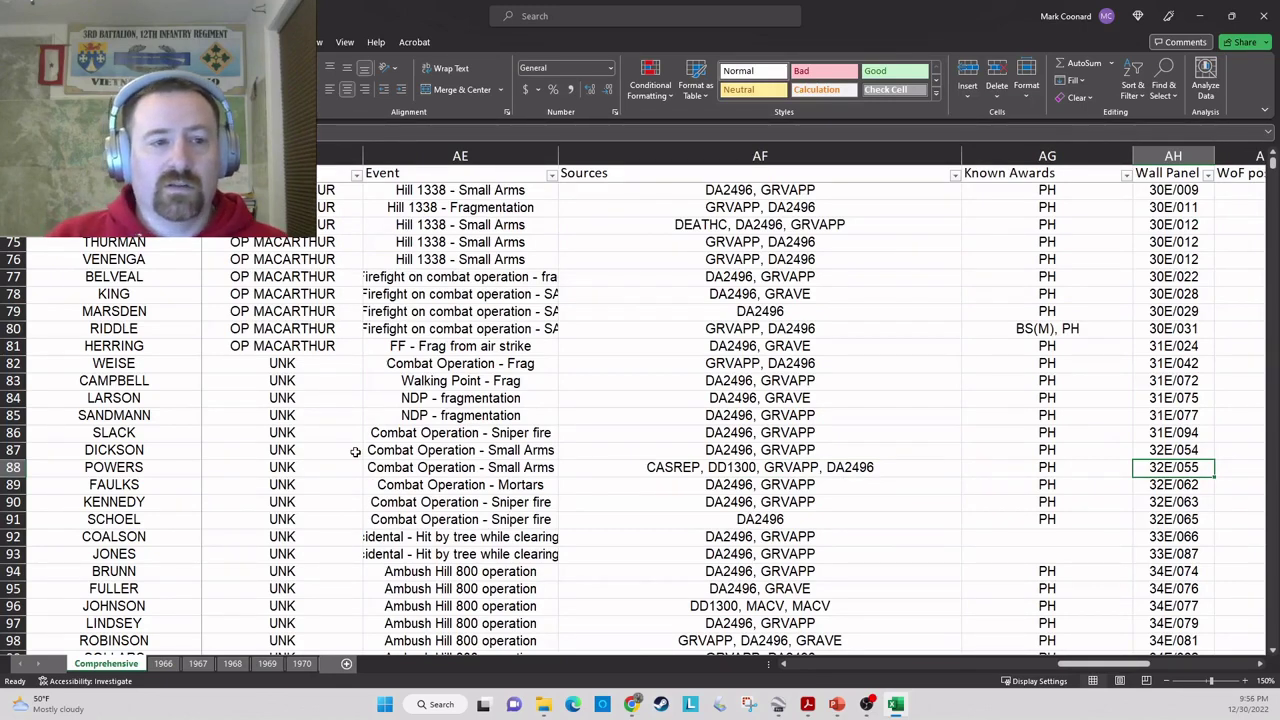
- Examine row 88's WoF posting, grave mapping, grave visit, Find A Grave, Coffelt update and Reading of the Names entries
{"action": "key", "text": "Right"}
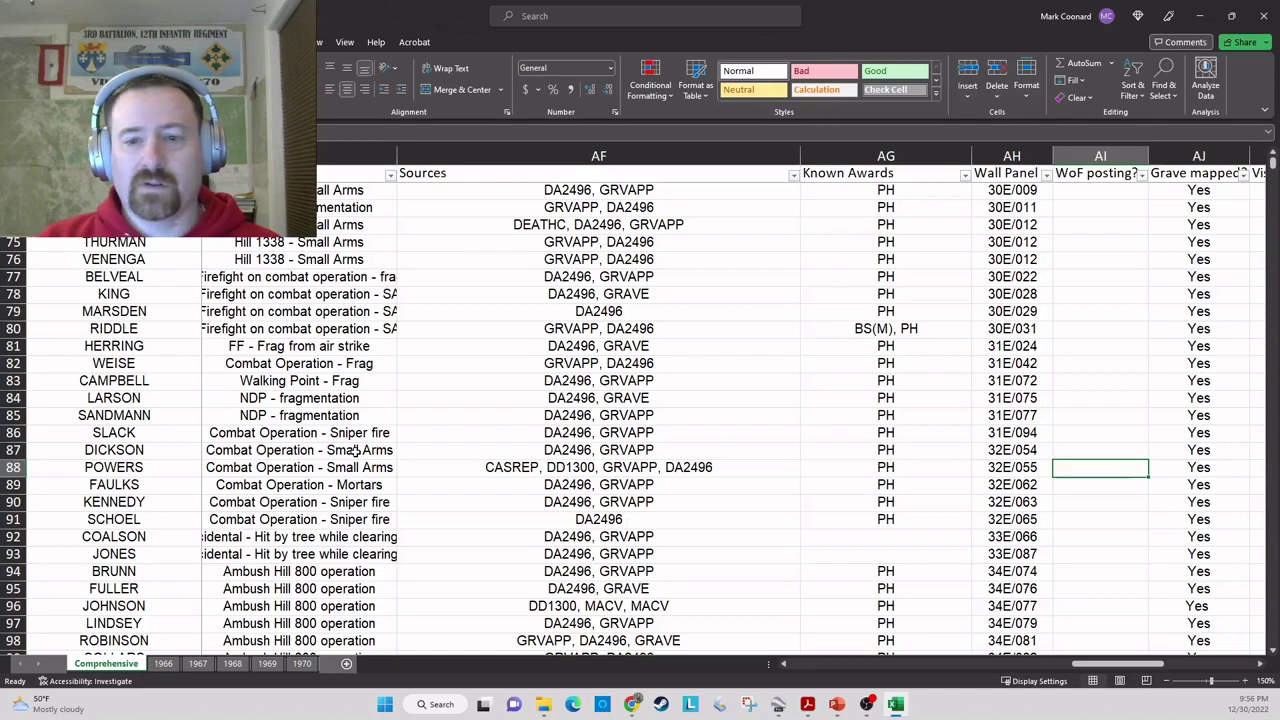
{"action": "key", "text": "Right"}
{"action": "key", "text": "Right"}
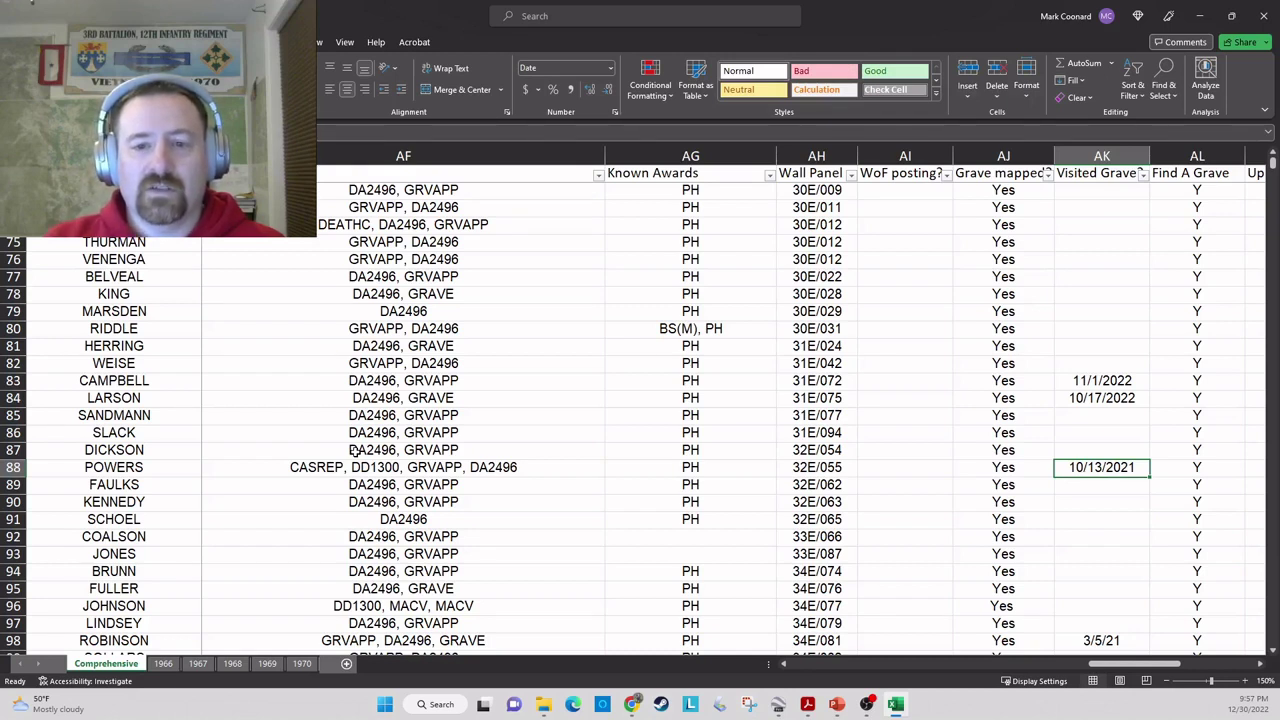
{"action": "key", "text": "Right"}
{"action": "key", "text": "Right"}
{"action": "key", "text": "Right"}
{"action": "key", "text": "Right"}
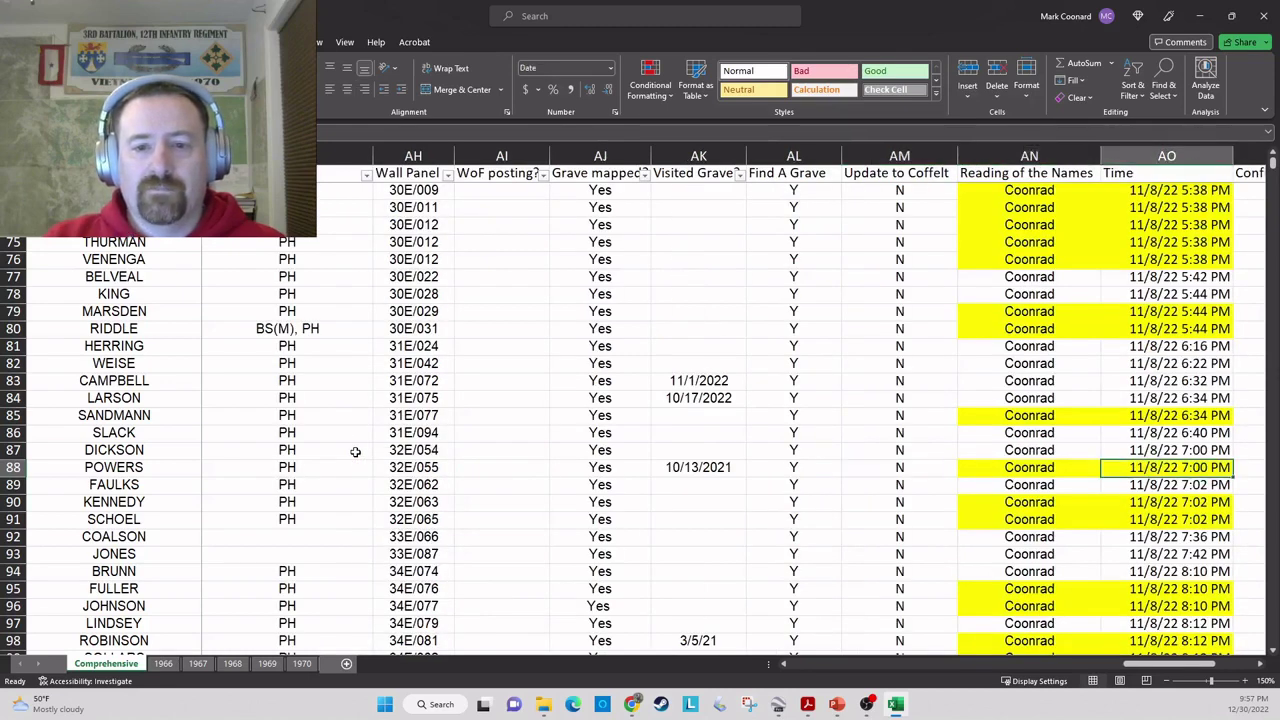
- Check row 88's Confirmed? entry and recheck its grave visit date and Reading of the Names time
{"action": "scroll", "coordinate": [355, 452], "scroll_direction": "right", "scroll_amount": 2}
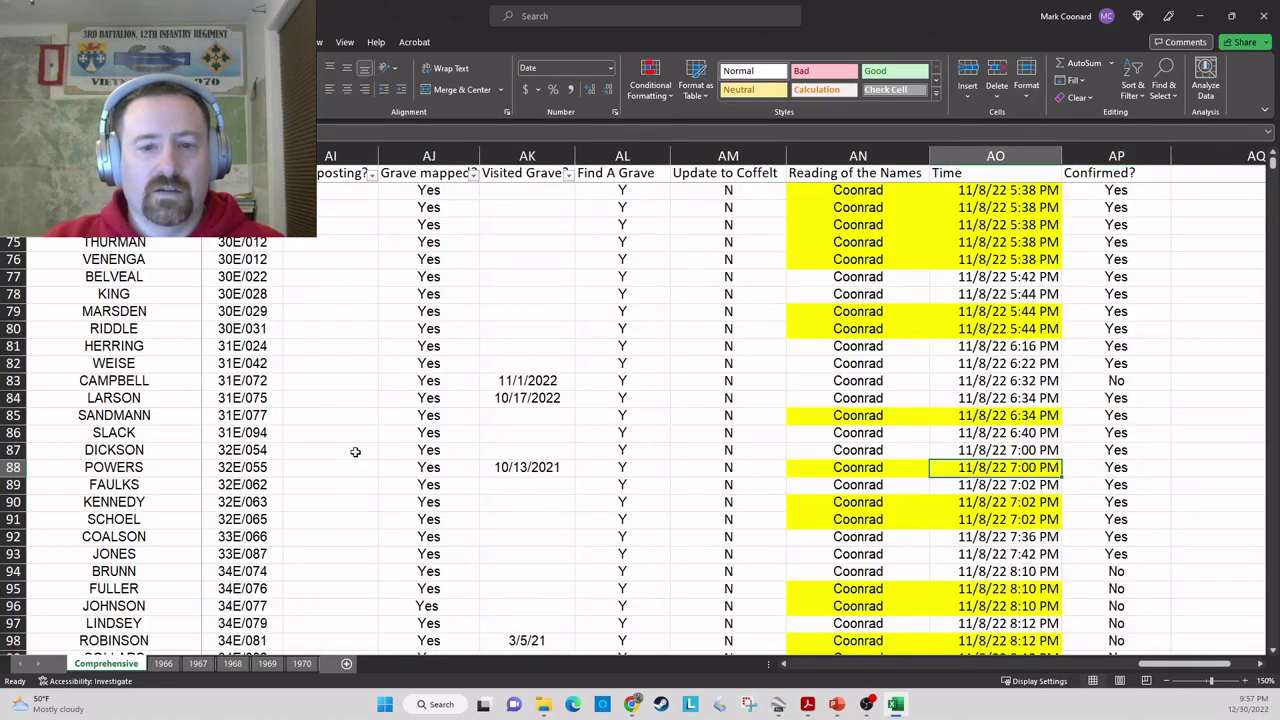
{"action": "key", "text": "Left"}
{"action": "key", "text": "Left"}
{"action": "key", "text": "Left"}
{"action": "key", "text": "Right"}
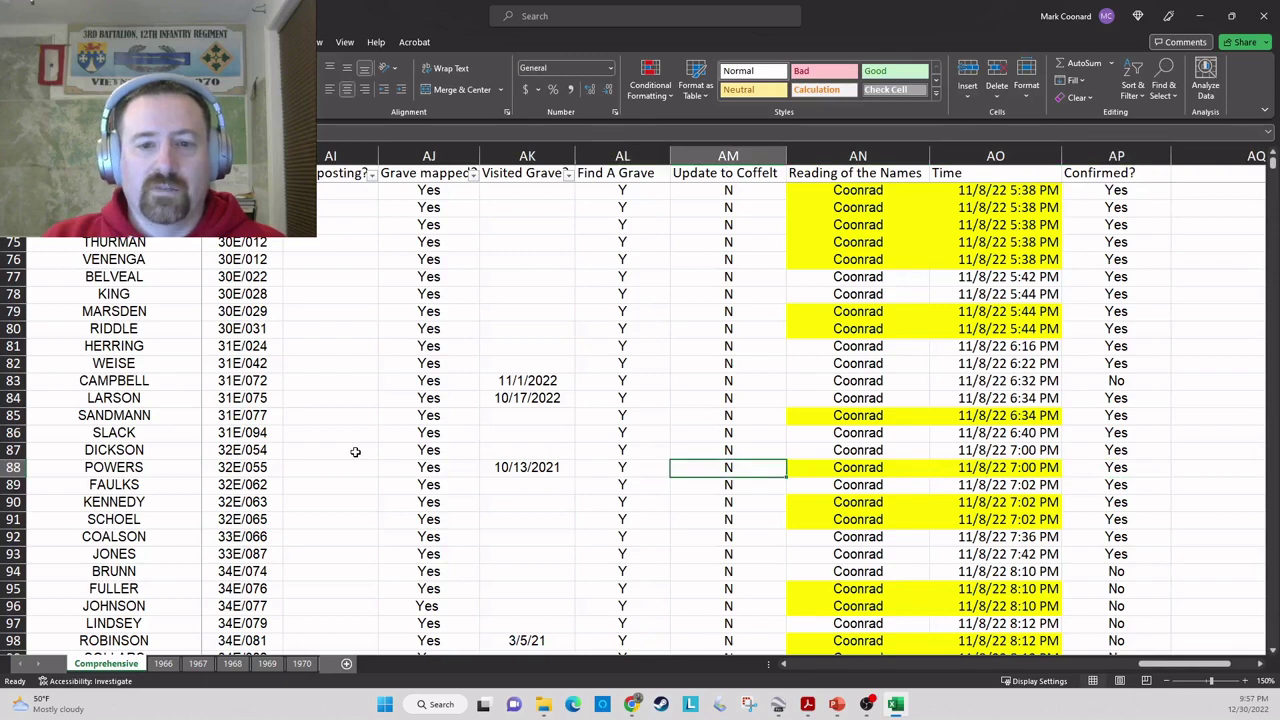
{"action": "key", "text": "Left"}
{"action": "key", "text": "Left"}
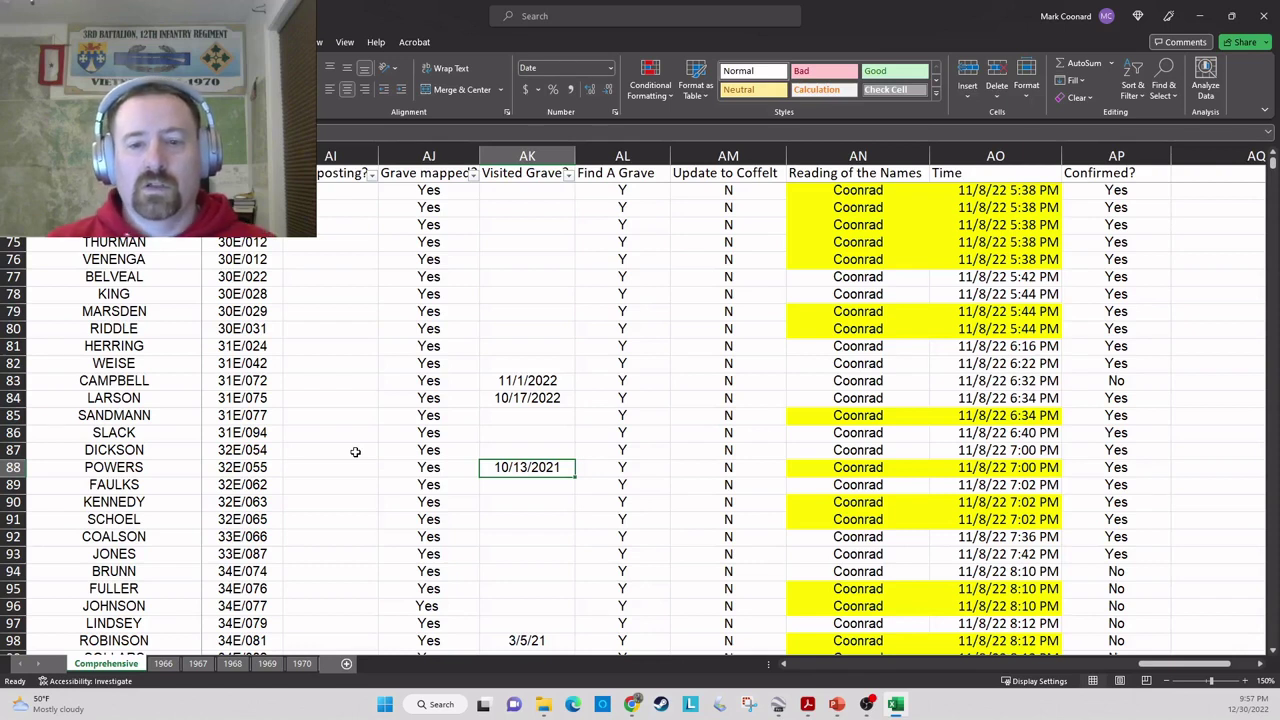
{"action": "key", "text": "Right"}
{"action": "key", "text": "Right"}
{"action": "key", "text": "Right"}
{"action": "key", "text": "Right"}
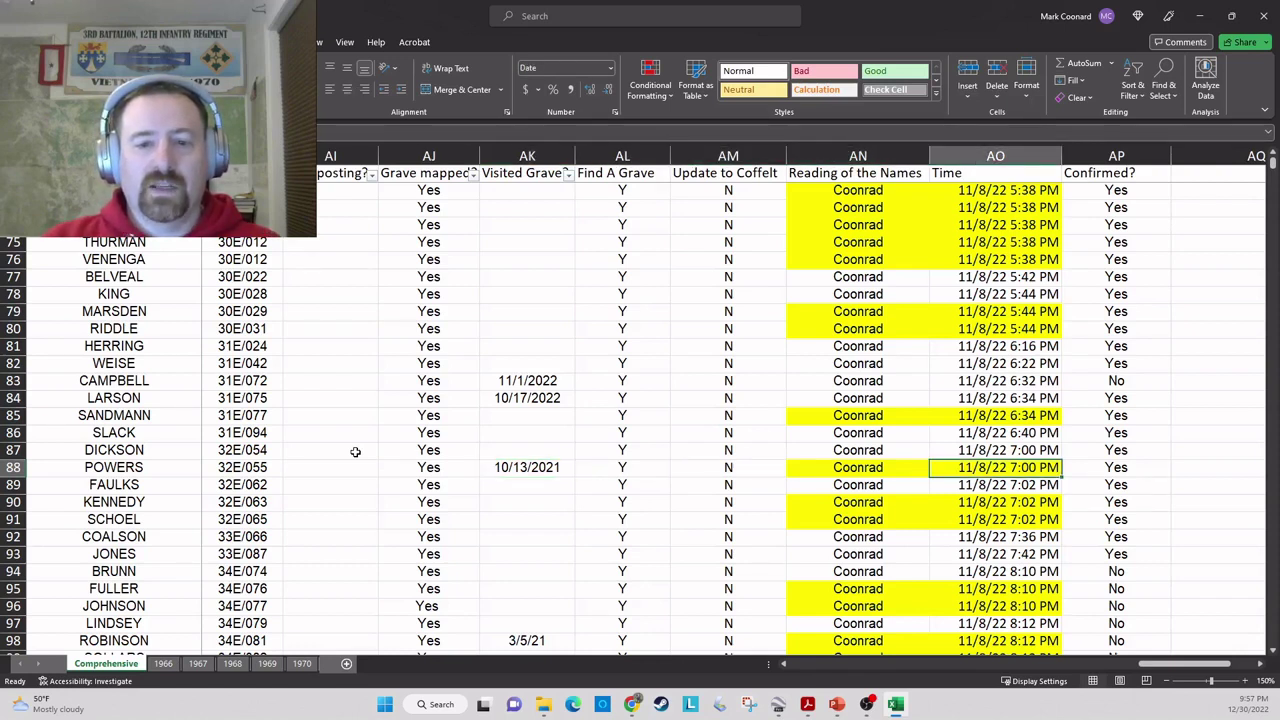
- Go back along row 88 from the reading time to the home state
{"action": "key", "text": "Left"}
{"action": "key", "text": "Left"}
{"action": "key", "text": "Left"}
{"action": "key", "text": "Left"}
{"action": "key", "text": "Left"}
{"action": "key", "text": "Left"}
{"action": "key", "text": "Left"}
{"action": "key", "text": "Left"}
{"action": "key", "text": "Left"}
{"action": "key", "text": "Left"}
{"action": "key", "text": "Left"}
{"action": "key", "text": "Left"}
{"action": "key", "text": "Left"}
{"action": "key", "text": "Left"}
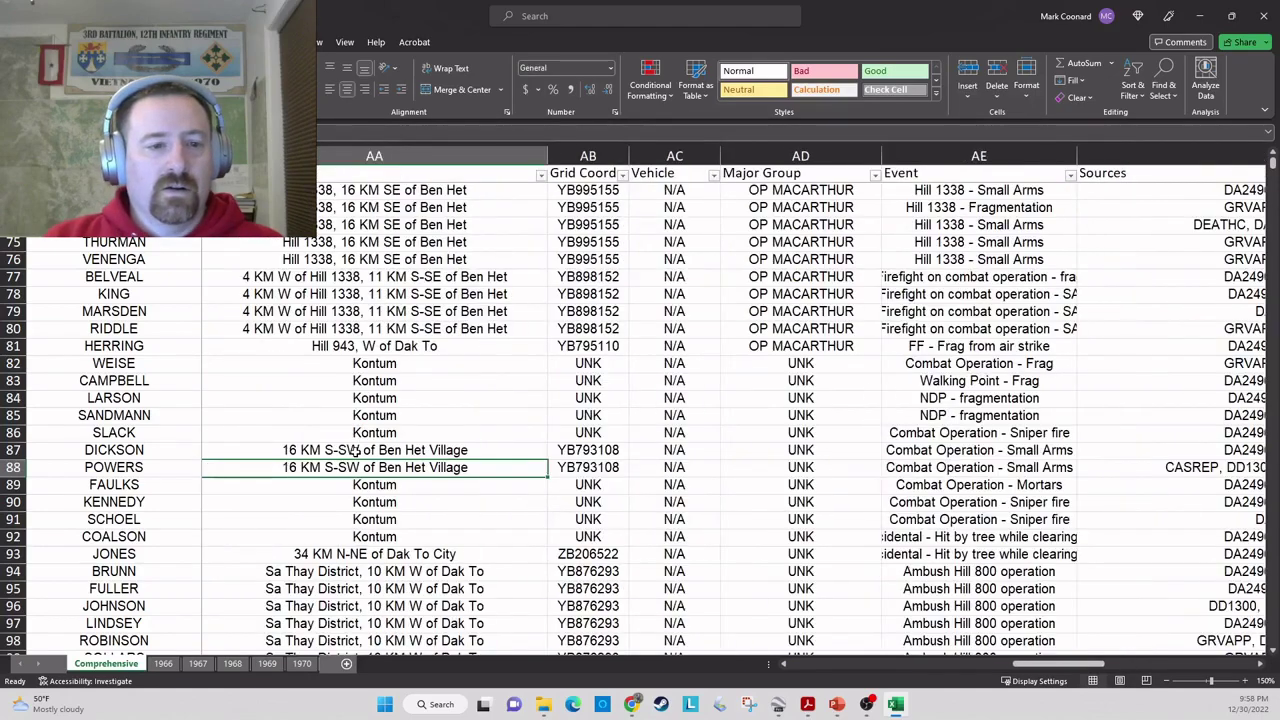
{"action": "key", "text": "Left"}
{"action": "key", "text": "Left"}
{"action": "key", "text": "Left"}
{"action": "key", "text": "Left"}
{"action": "key", "text": "Left"}
{"action": "key", "text": "Left"}
{"action": "key", "text": "Left"}
{"action": "key", "text": "Left"}
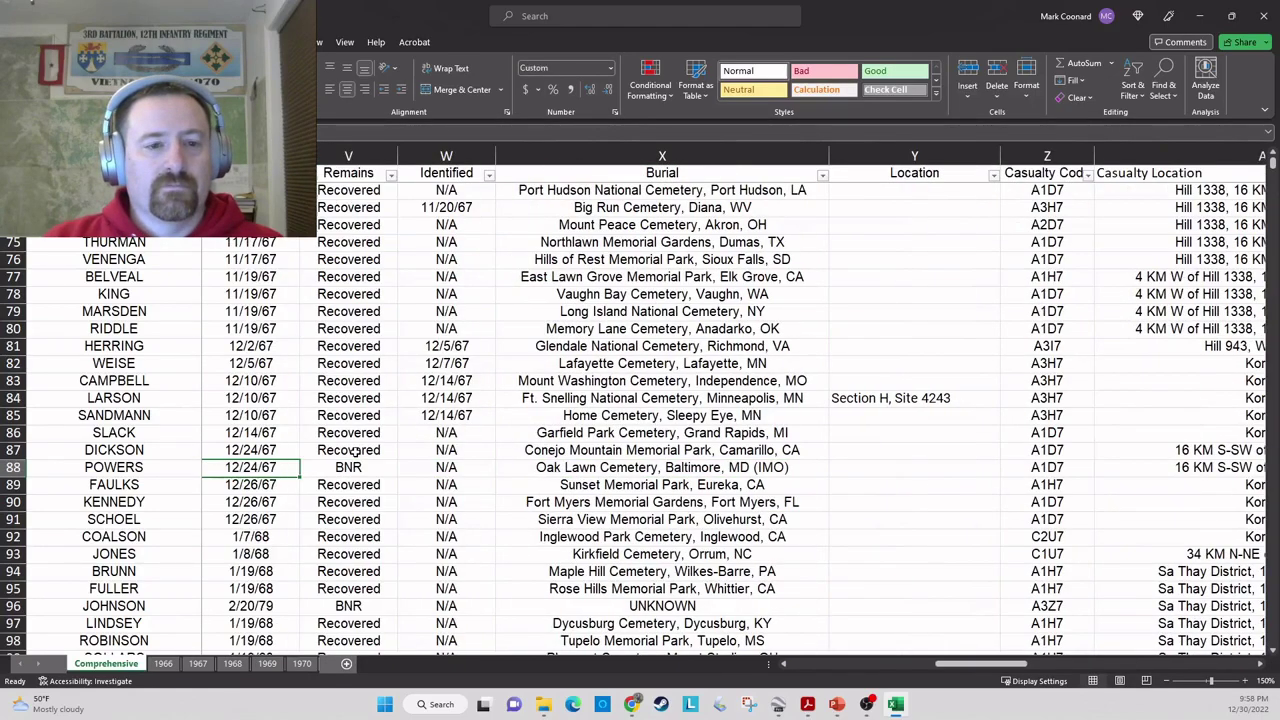
{"action": "key", "text": "Left"}
{"action": "key", "text": "Left"}
{"action": "key", "text": "Left"}
{"action": "key", "text": "Left"}
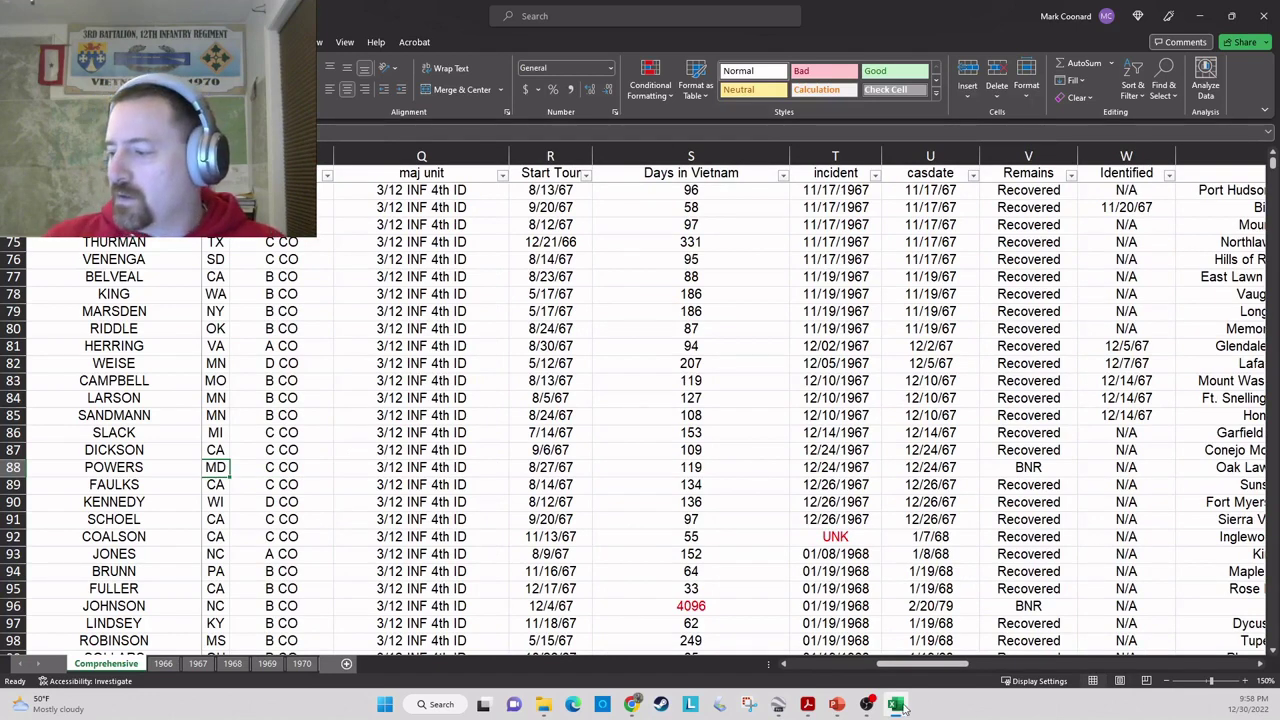
- Bring up the PowerPoint map slide, switch to Google Earth and maximize its window
{"action": "left_click", "coordinate": [838, 704]}
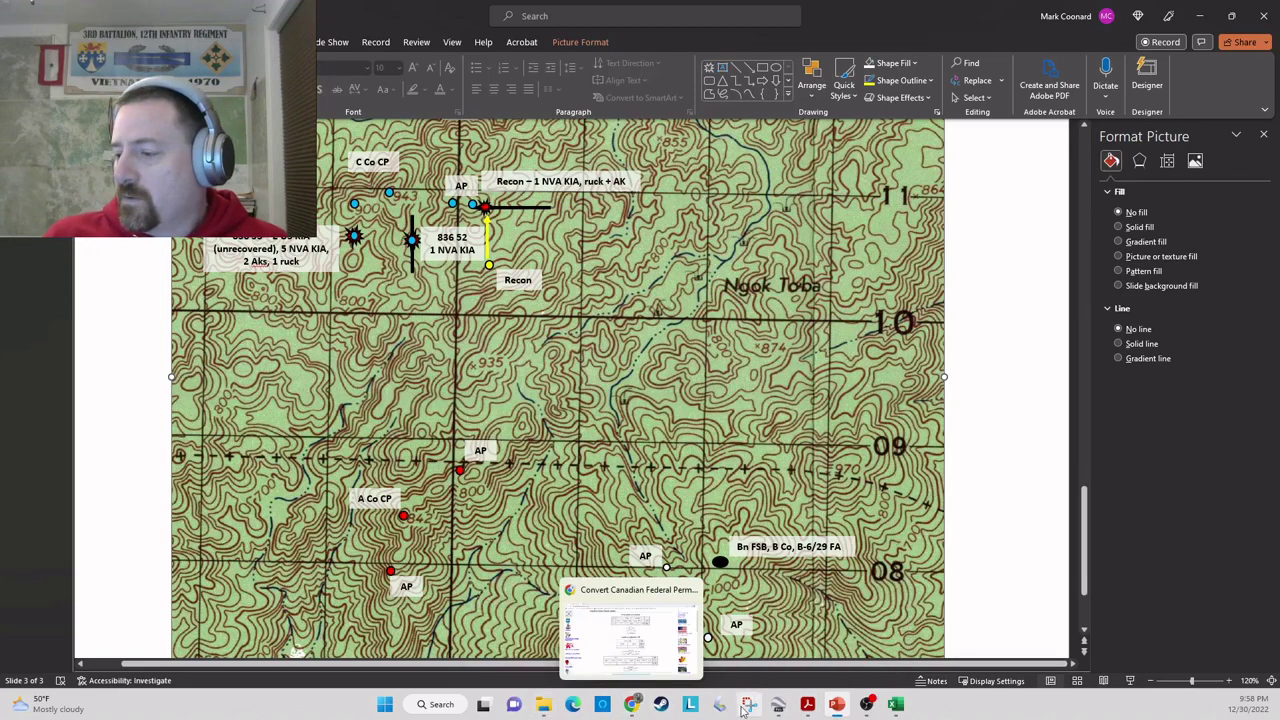
{"action": "left_click", "coordinate": [778, 704]}
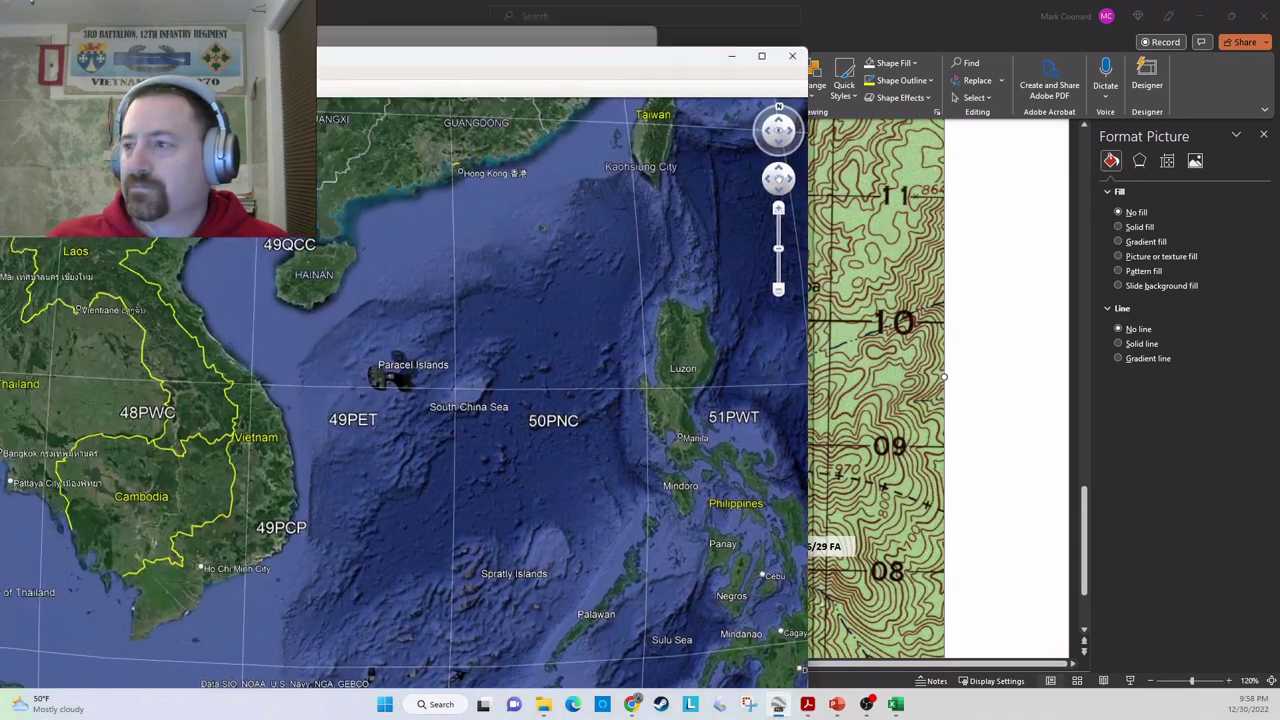
{"action": "left_click_drag", "start_coordinate": [150, 61], "coordinate": [403, 54]}
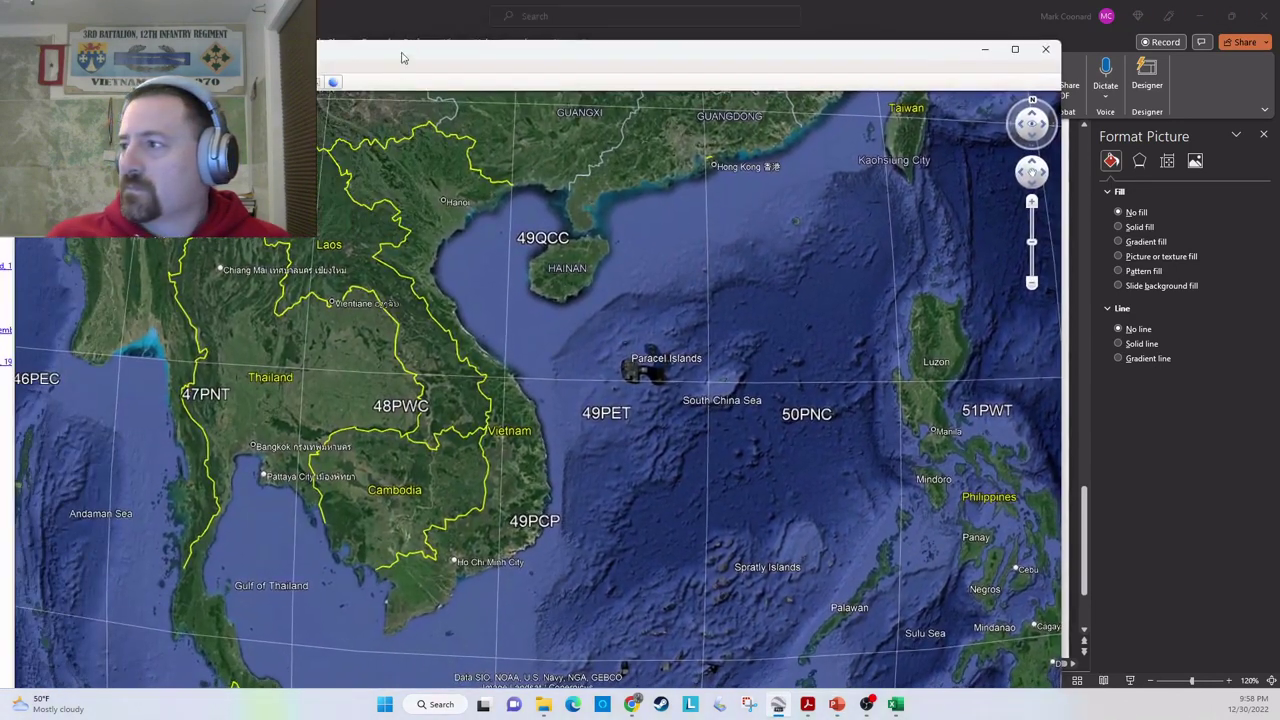
{"action": "left_click", "coordinate": [1013, 50]}
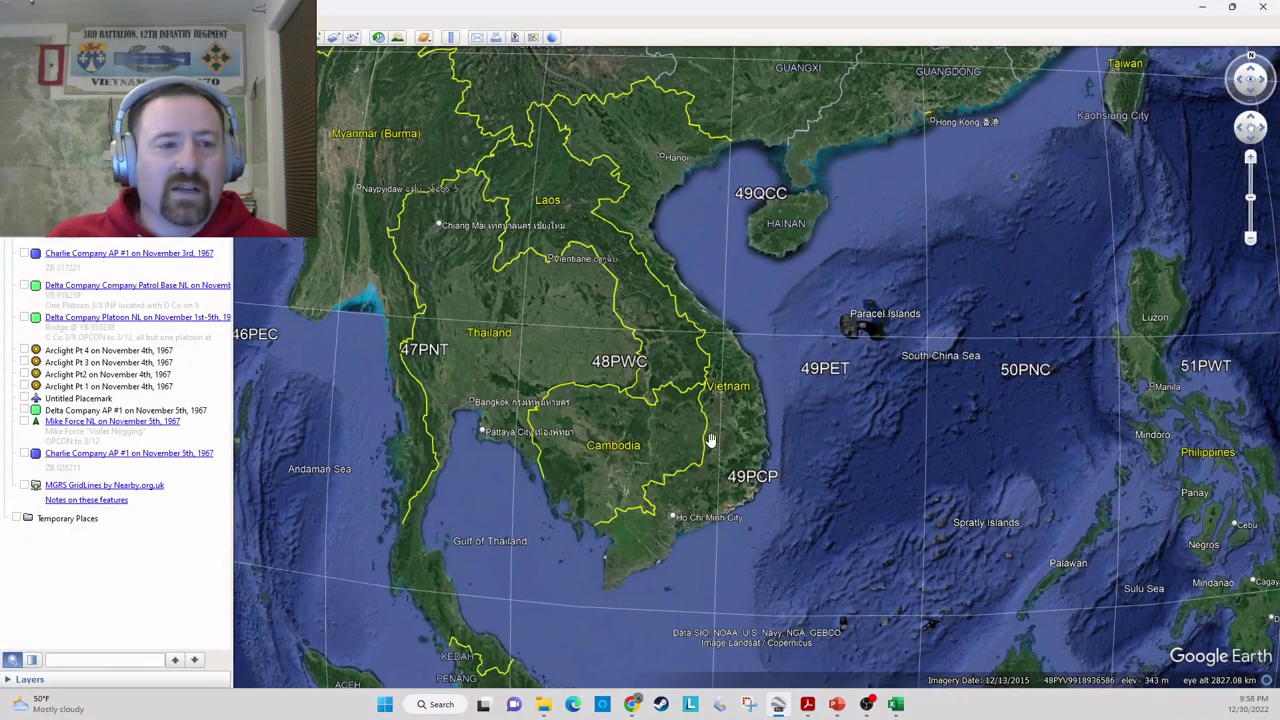
- Zoom in on Vietnam's Central Highlands around Dak To, north of Kon Tum
{"action": "scroll", "coordinate": [710, 440], "scroll_direction": "up", "scroll_amount": 2}
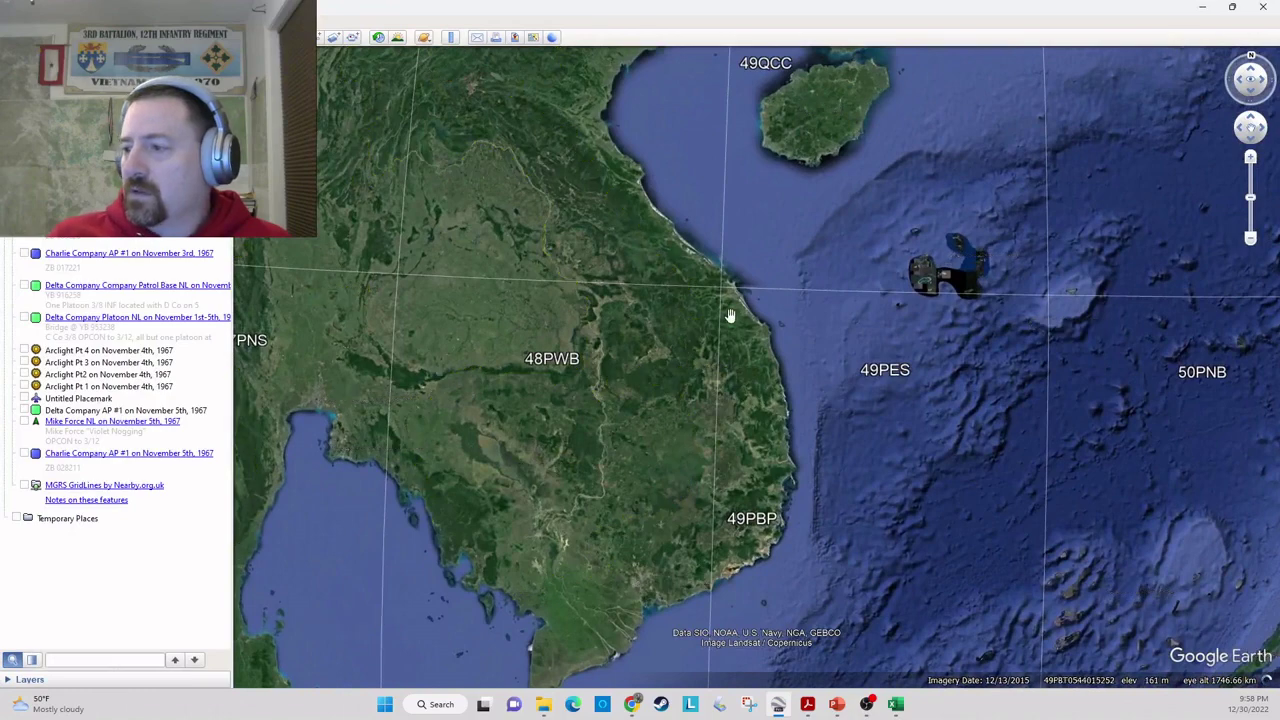
{"action": "scroll", "coordinate": [729, 316], "scroll_direction": "up", "scroll_amount": 1}
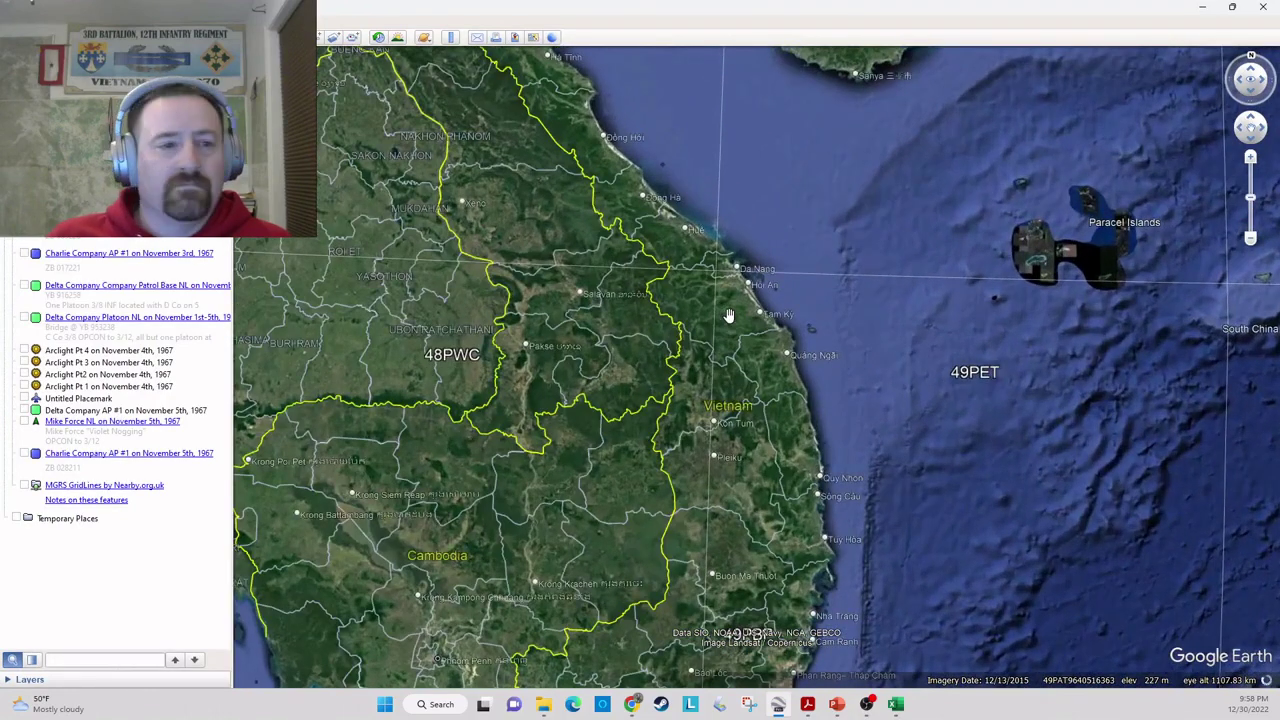
{"action": "scroll", "coordinate": [729, 325], "scroll_direction": "up", "scroll_amount": 1}
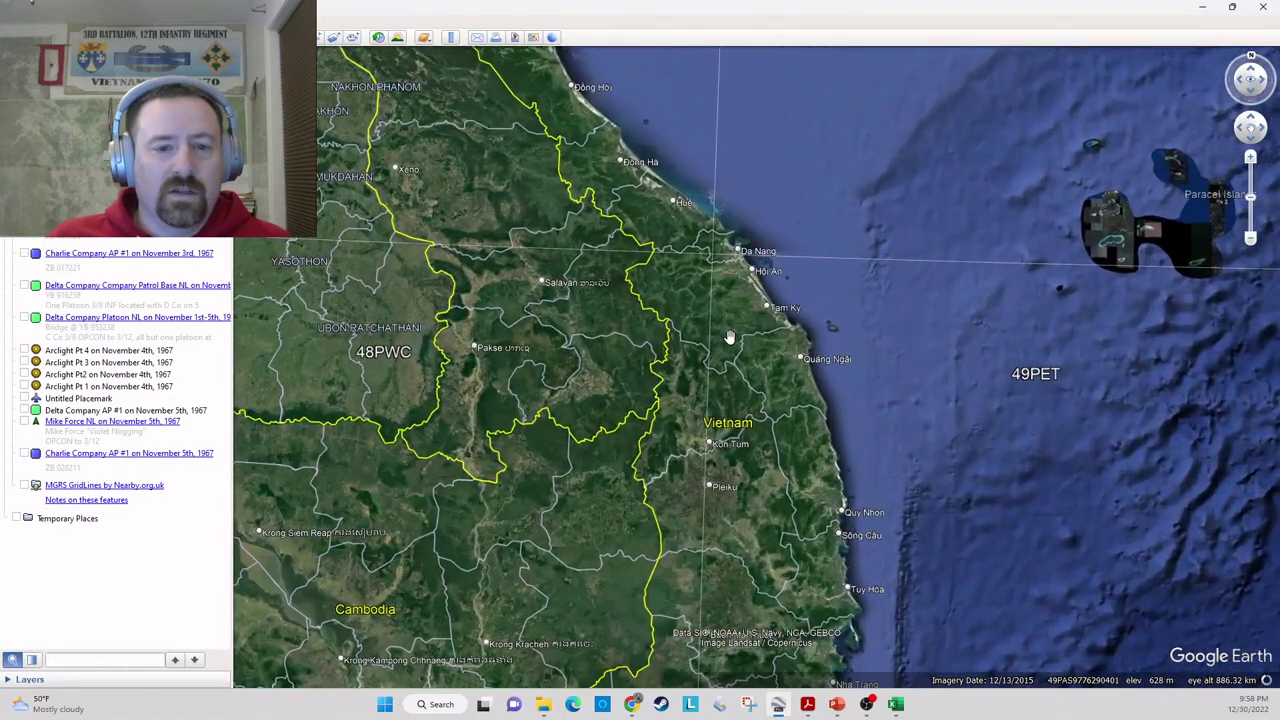
{"action": "scroll", "coordinate": [719, 407], "scroll_direction": "up", "scroll_amount": 1}
{"action": "scroll", "coordinate": [707, 478], "scroll_direction": "up", "scroll_amount": 1}
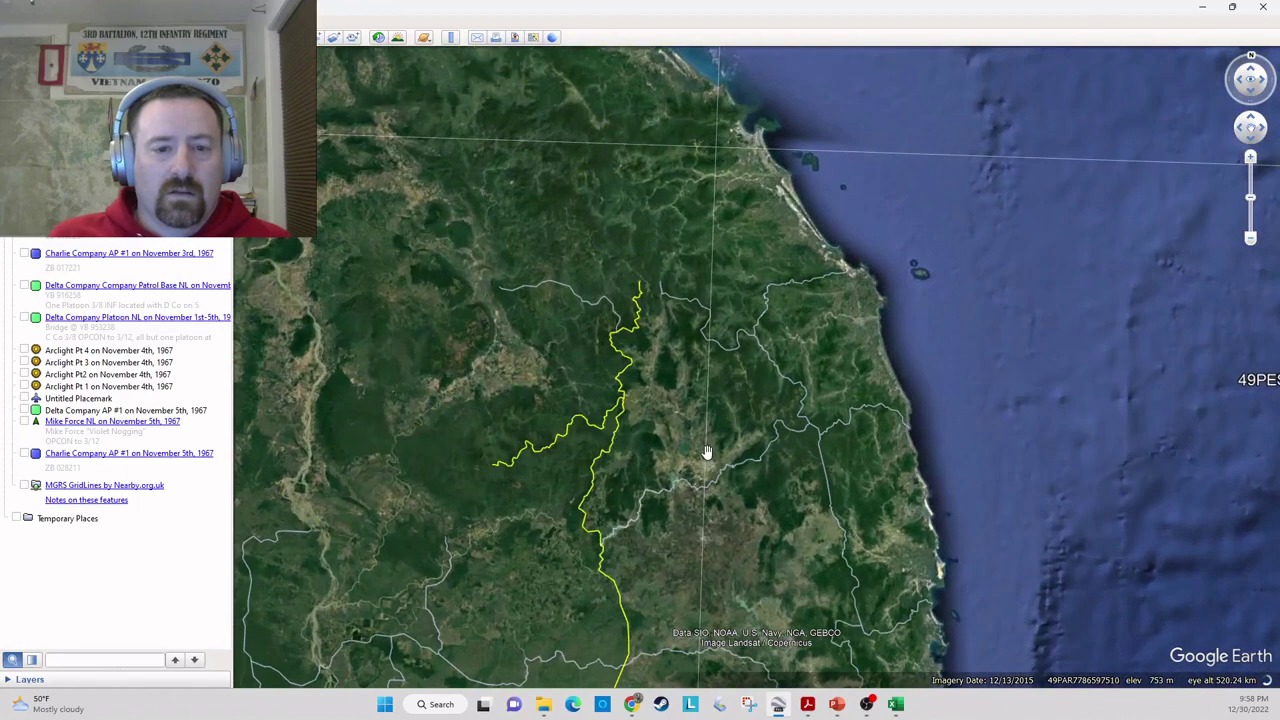
{"action": "scroll", "coordinate": [707, 478], "scroll_direction": "up", "scroll_amount": 1}
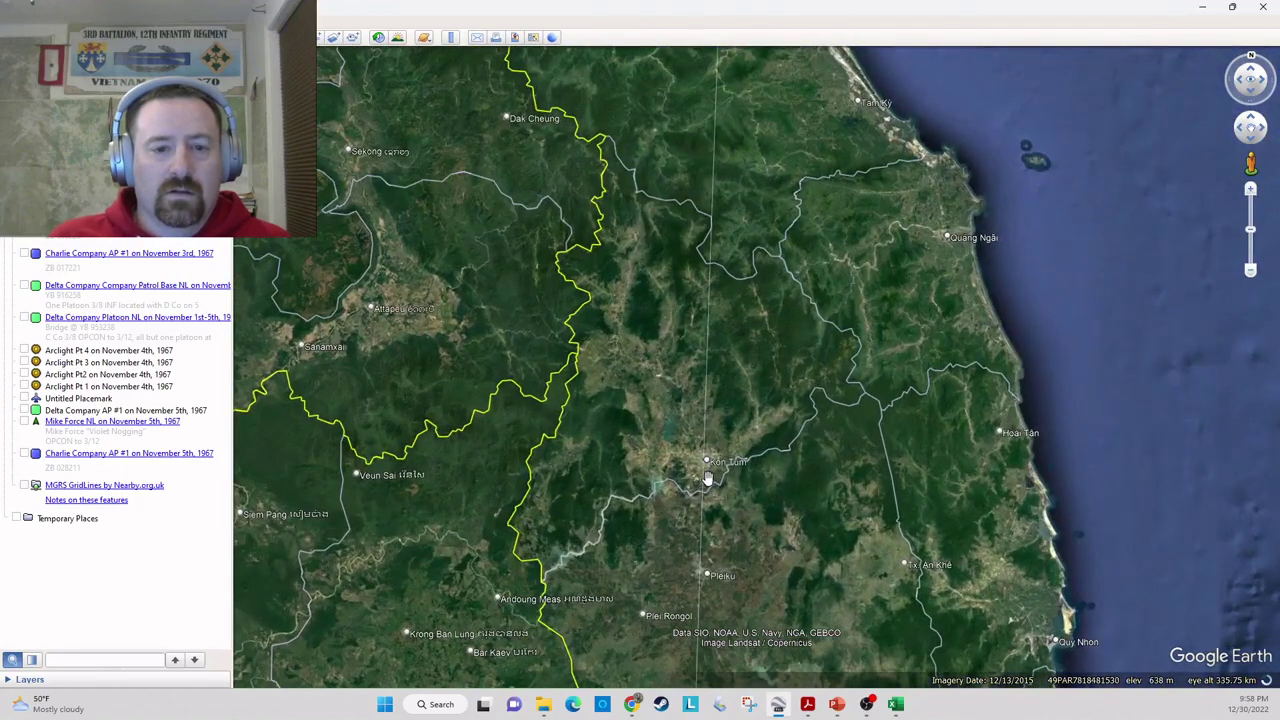
{"action": "scroll", "coordinate": [707, 470], "scroll_direction": "up", "scroll_amount": 1}
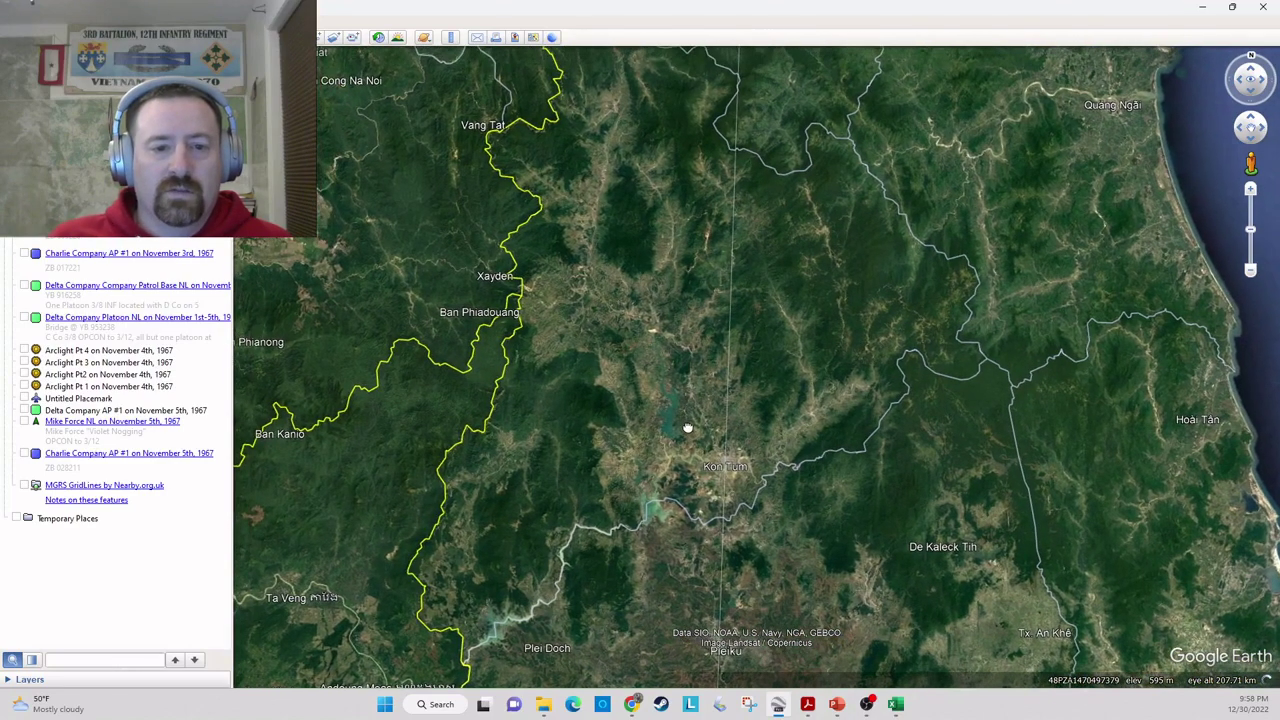
{"action": "scroll", "coordinate": [691, 443], "scroll_direction": "up", "scroll_amount": 1}
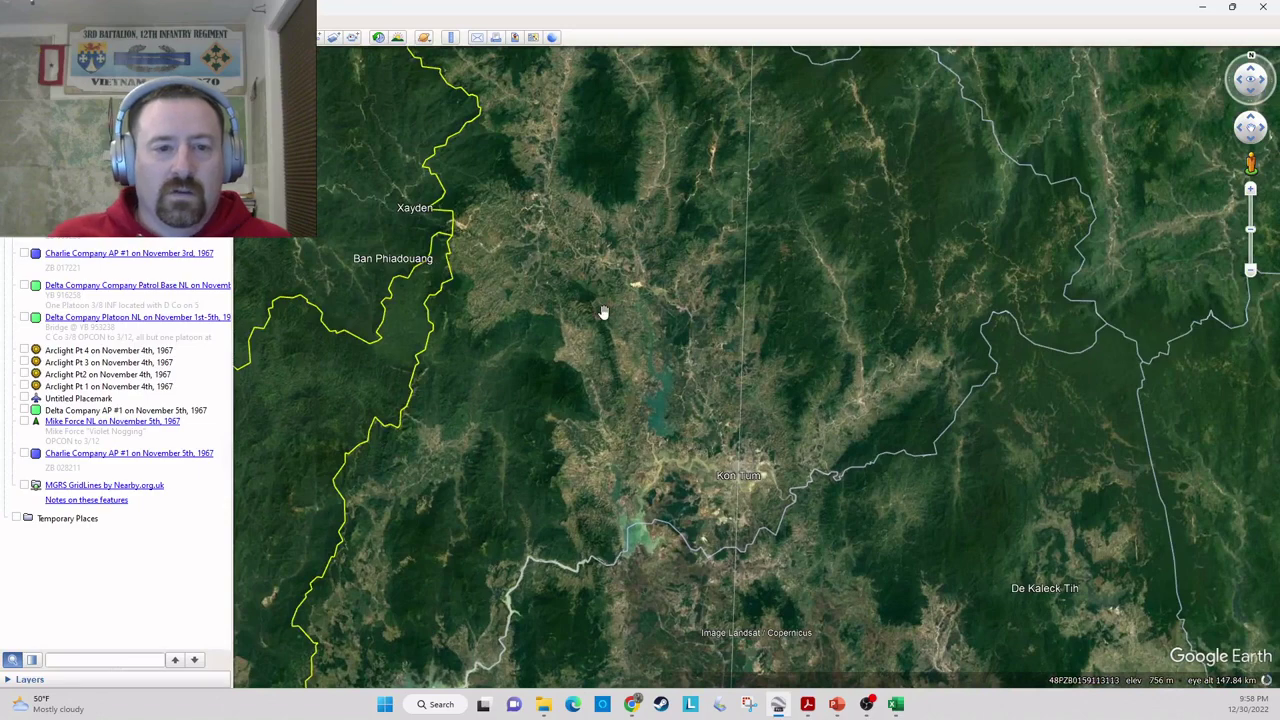
{"action": "scroll", "coordinate": [627, 360], "scroll_direction": "up", "scroll_amount": 1}
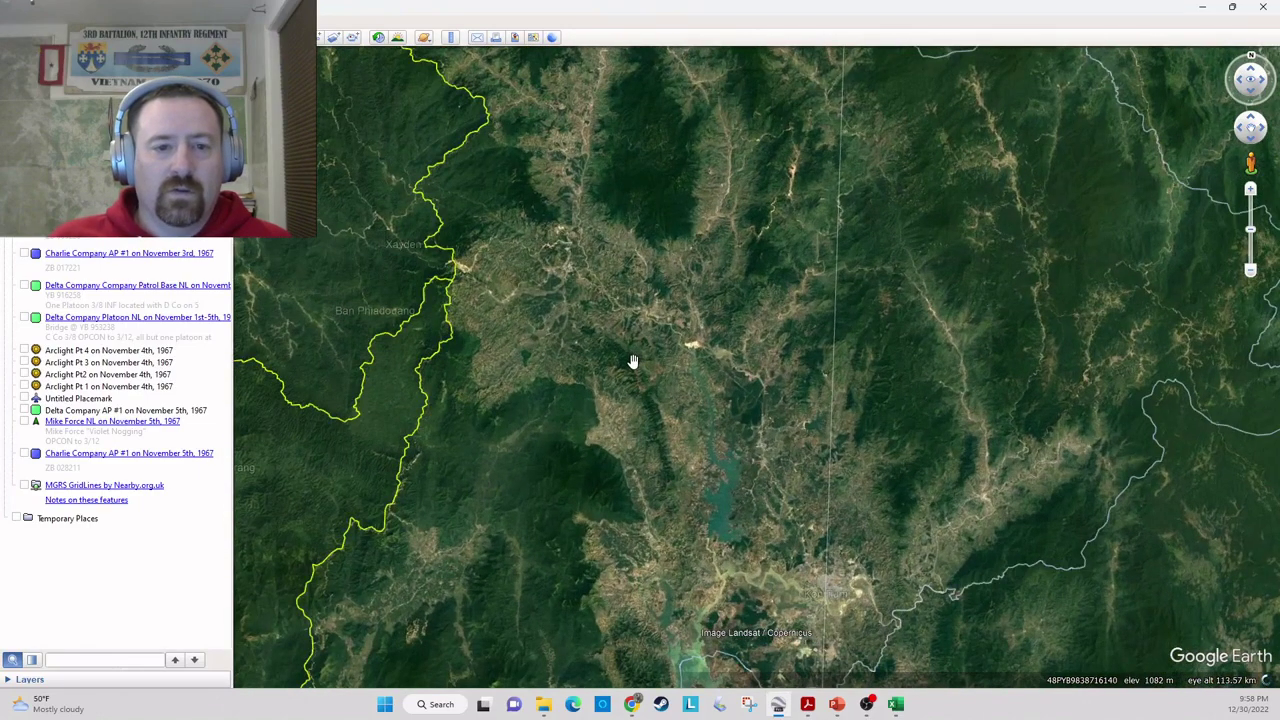
{"action": "scroll", "coordinate": [632, 361], "scroll_direction": "up", "scroll_amount": 2}
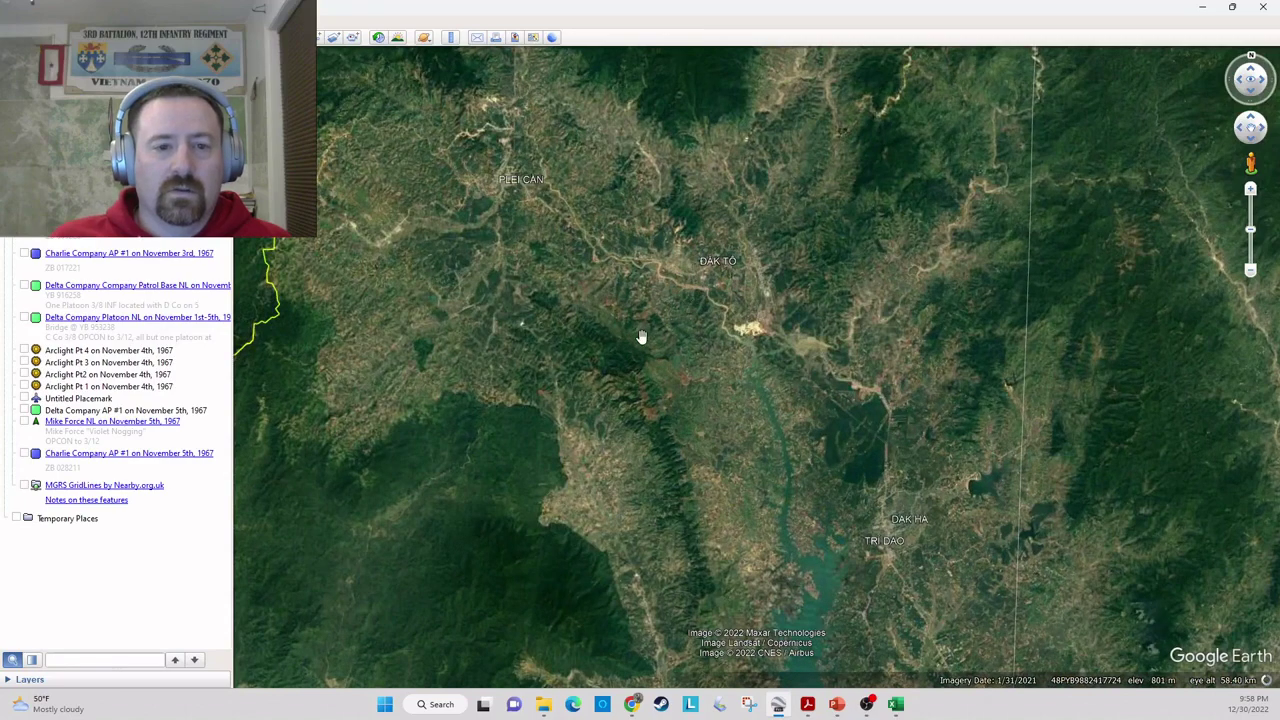
- Examine the forested hills southwest of Dak To near the Vietnamese border, closing in on the clearings south of the small reservoir
{"action": "left_click_drag", "start_coordinate": [641, 337], "coordinate": [751, 326]}
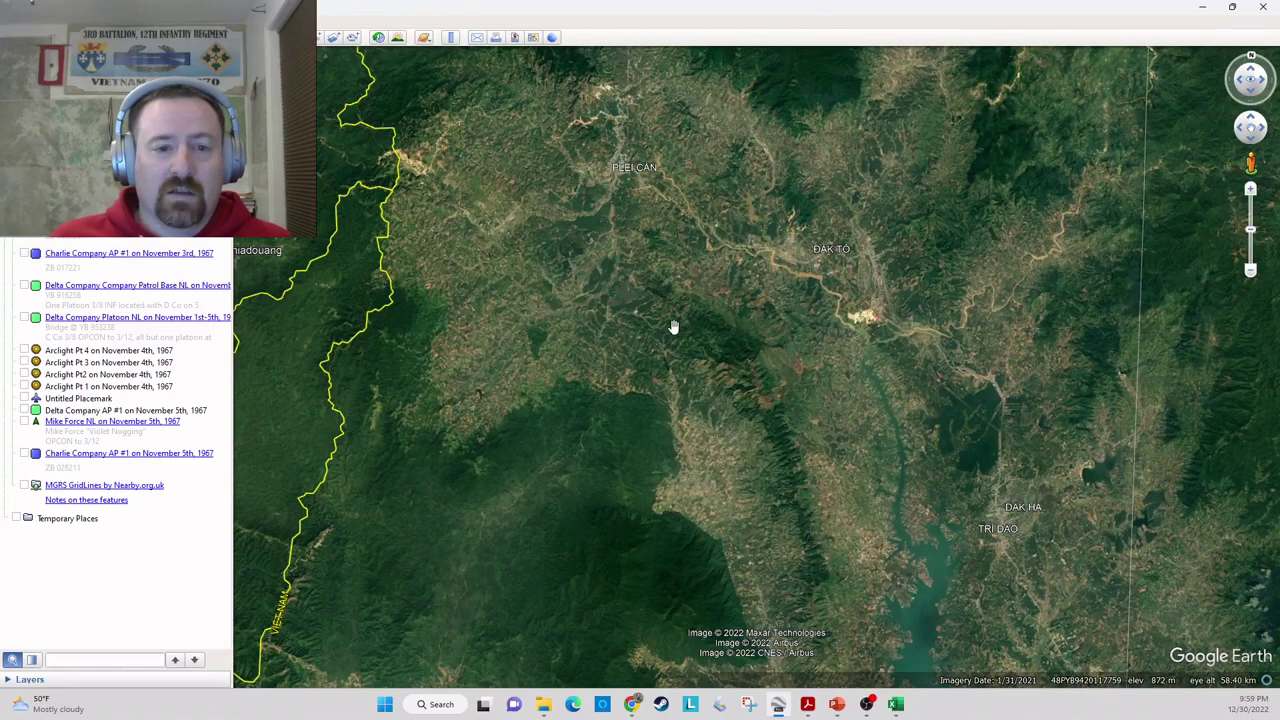
{"action": "left_click_drag", "start_coordinate": [673, 330], "coordinate": [723, 320]}
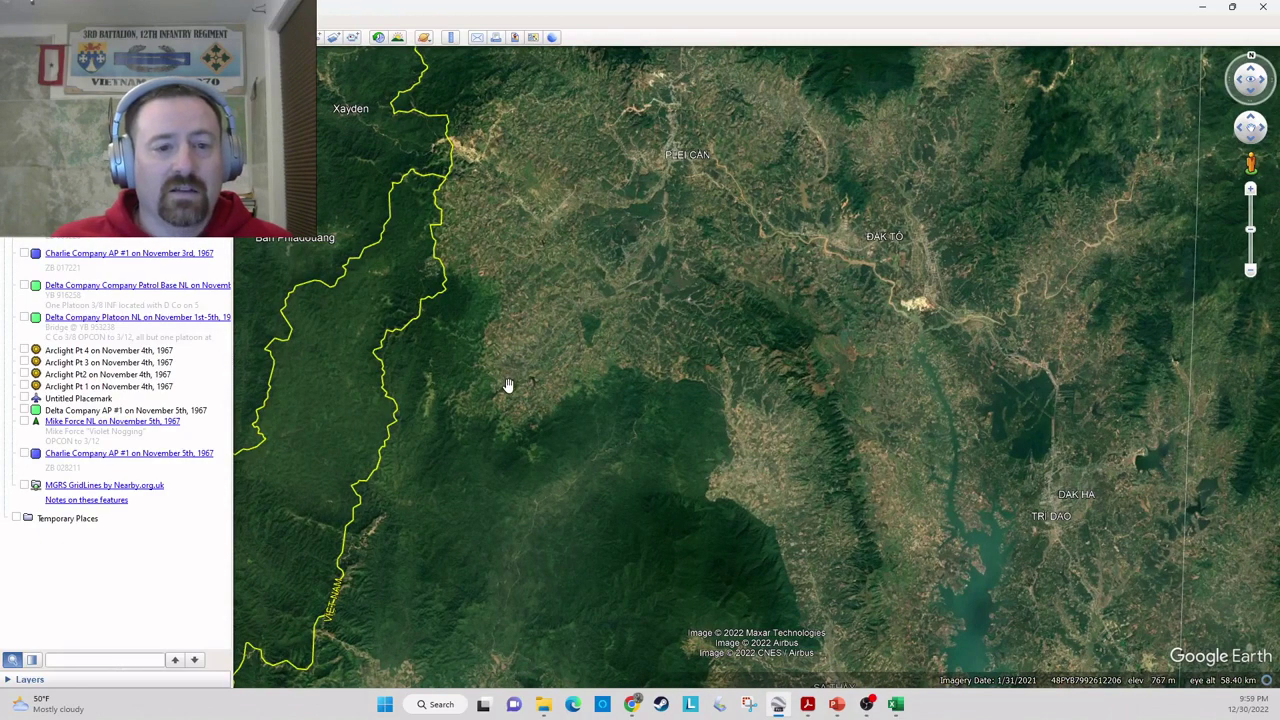
{"action": "scroll", "coordinate": [507, 395], "scroll_direction": "up", "scroll_amount": 2}
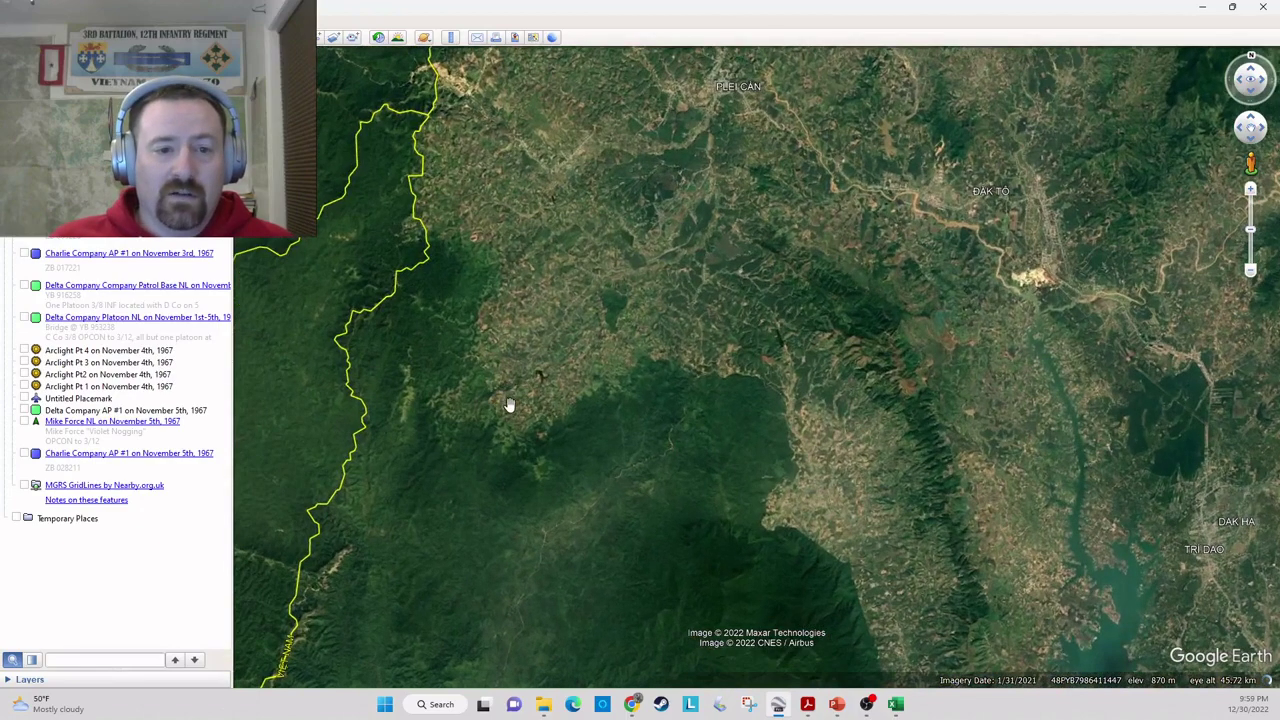
{"action": "scroll", "coordinate": [527, 434], "scroll_direction": "up", "scroll_amount": 3}
{"action": "scroll", "coordinate": [527, 435], "scroll_direction": "up", "scroll_amount": 3}
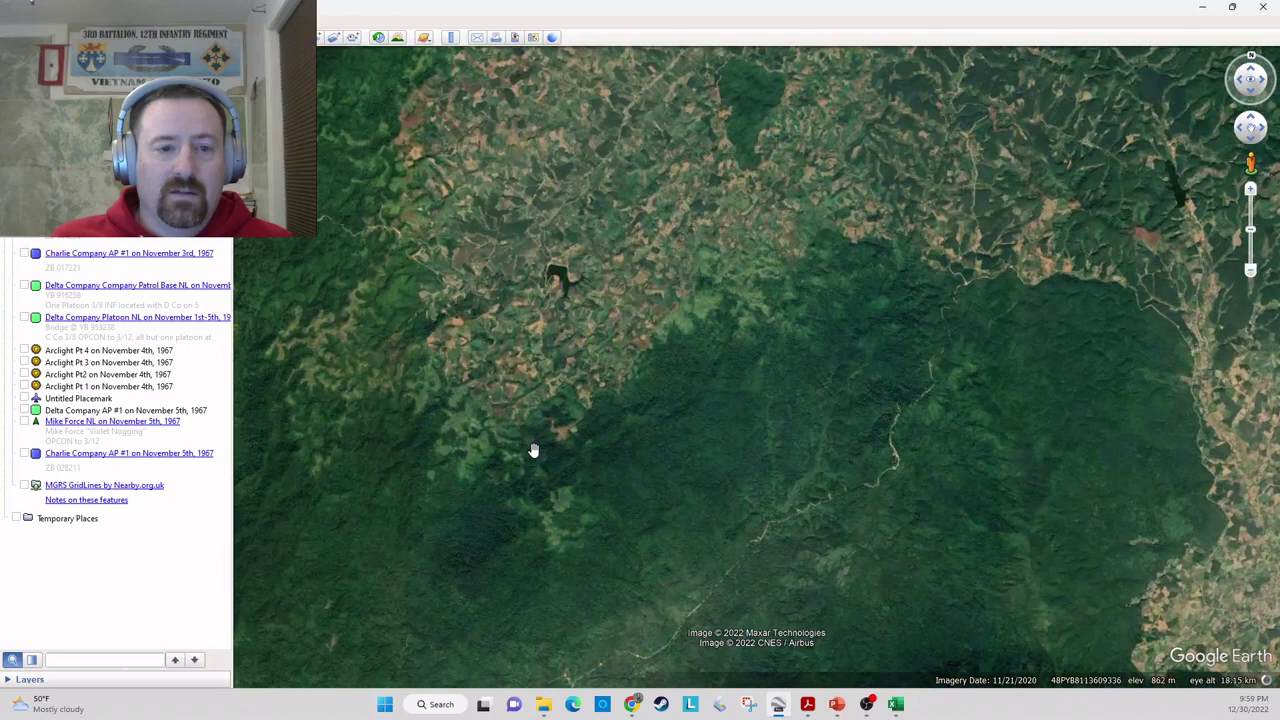
{"action": "scroll", "coordinate": [537, 451], "scroll_direction": "up", "scroll_amount": 1}
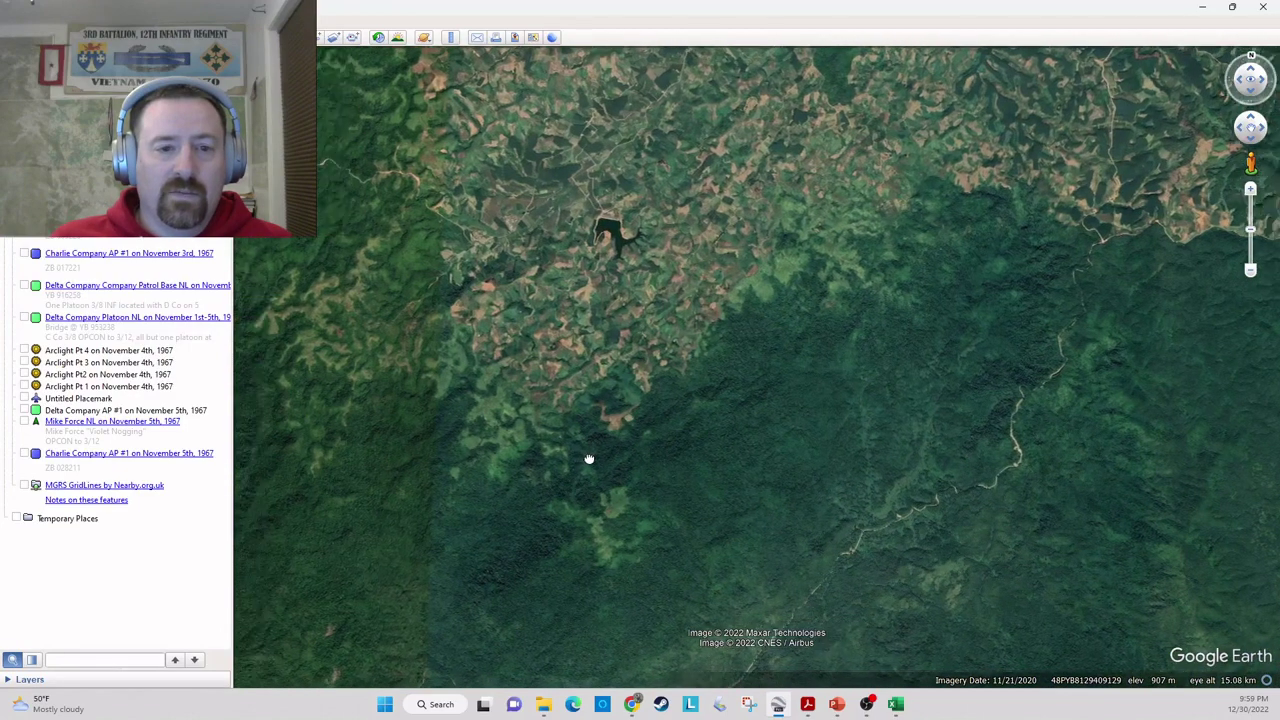
{"action": "left_click_drag", "start_coordinate": [589, 459], "coordinate": [601, 446]}
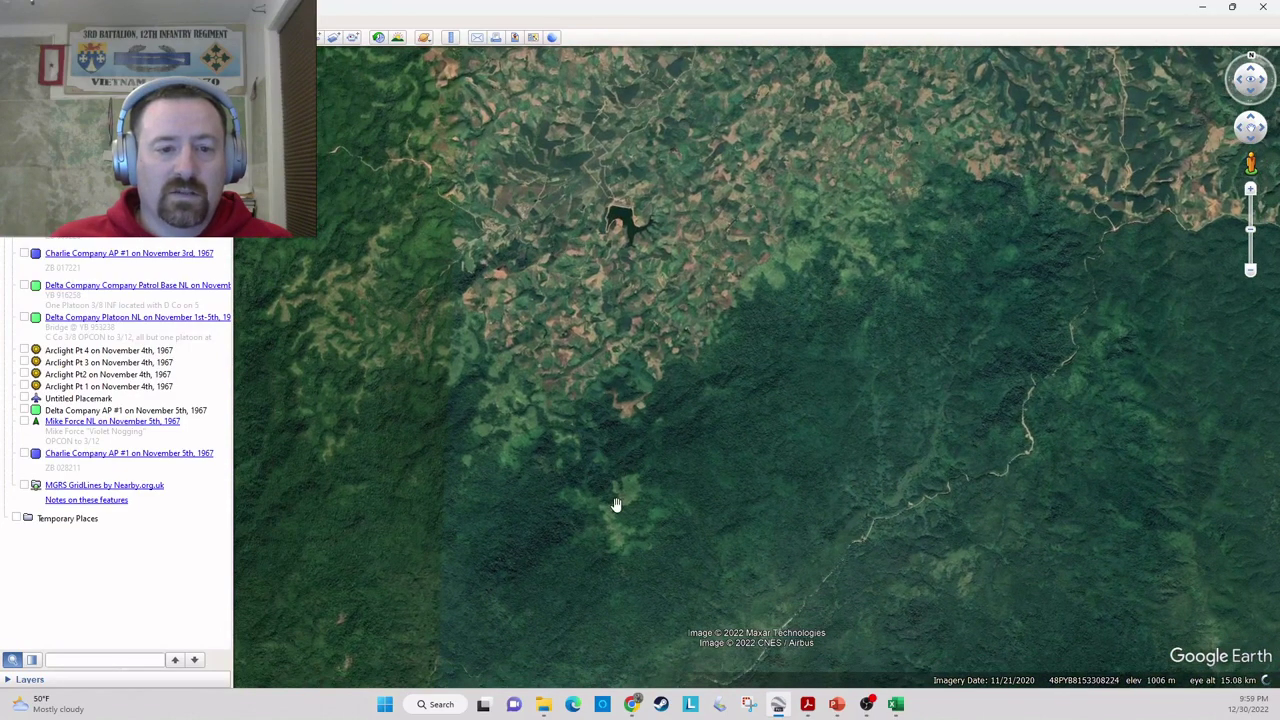
{"action": "left_click_drag", "start_coordinate": [620, 490], "coordinate": [632, 495]}
{"action": "scroll", "coordinate": [632, 495], "scroll_direction": "up", "scroll_amount": 2}
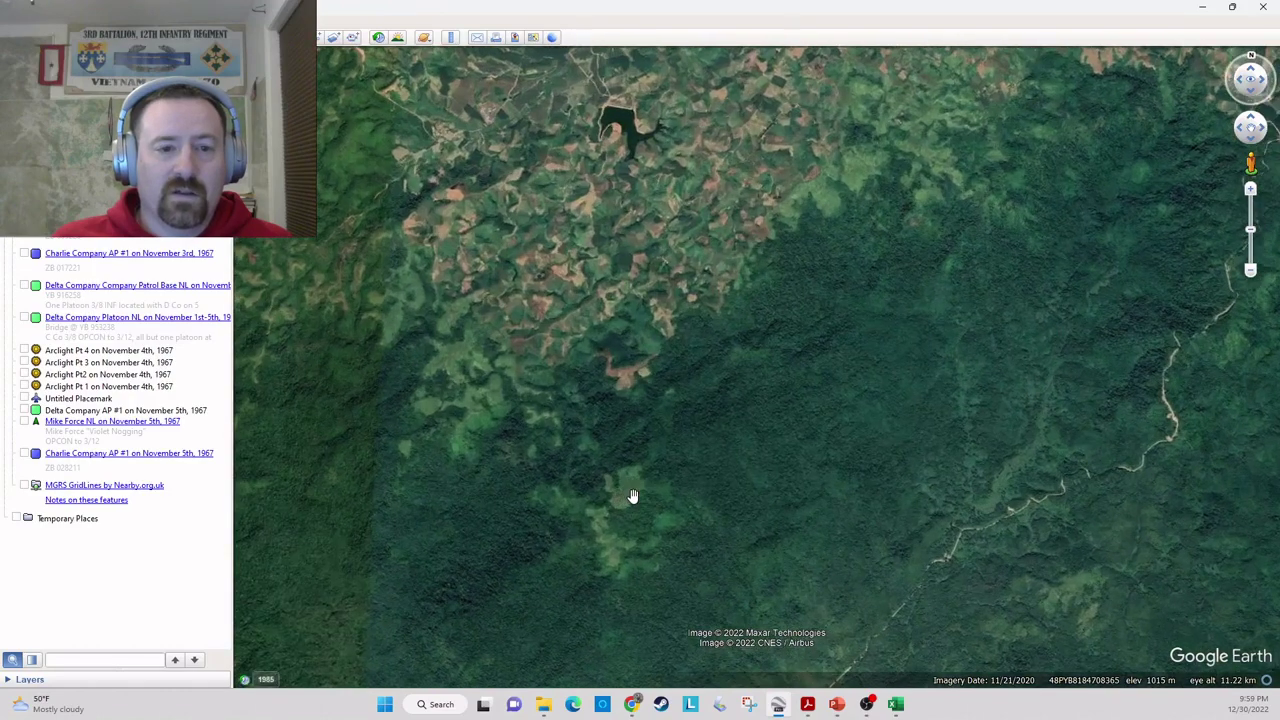